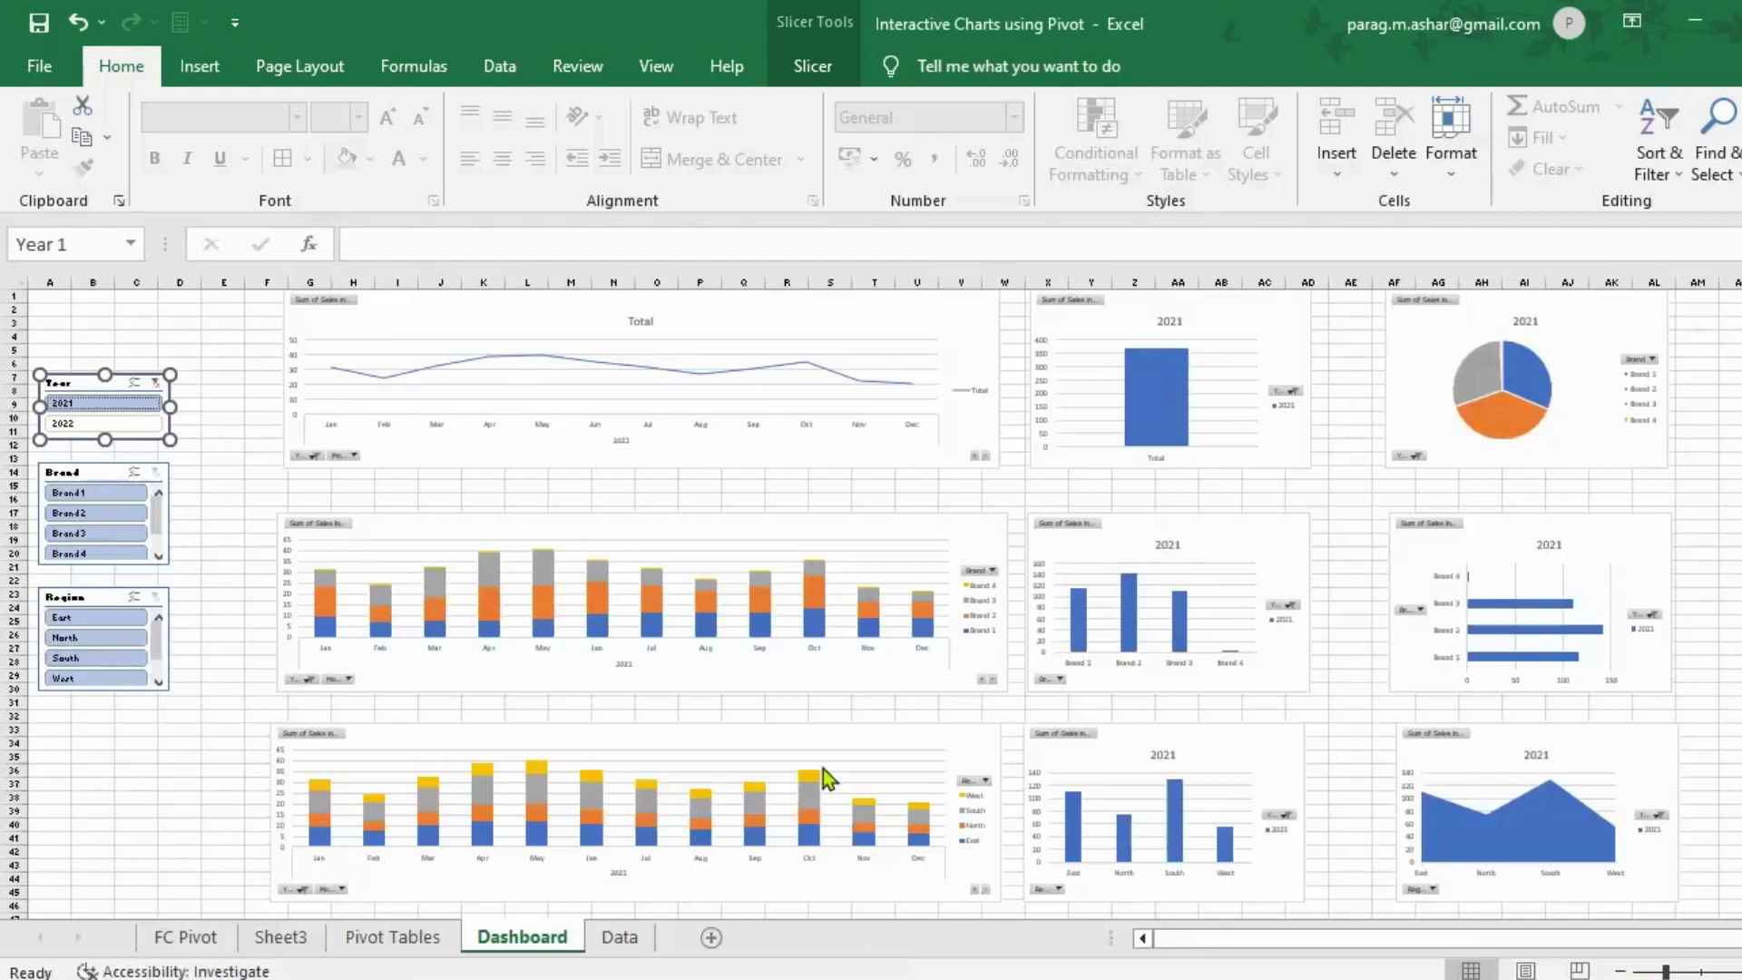
Step: Review the sales records on the Data sheet from the first to the last row and return to the Dashboard sheet
click(129, 321)
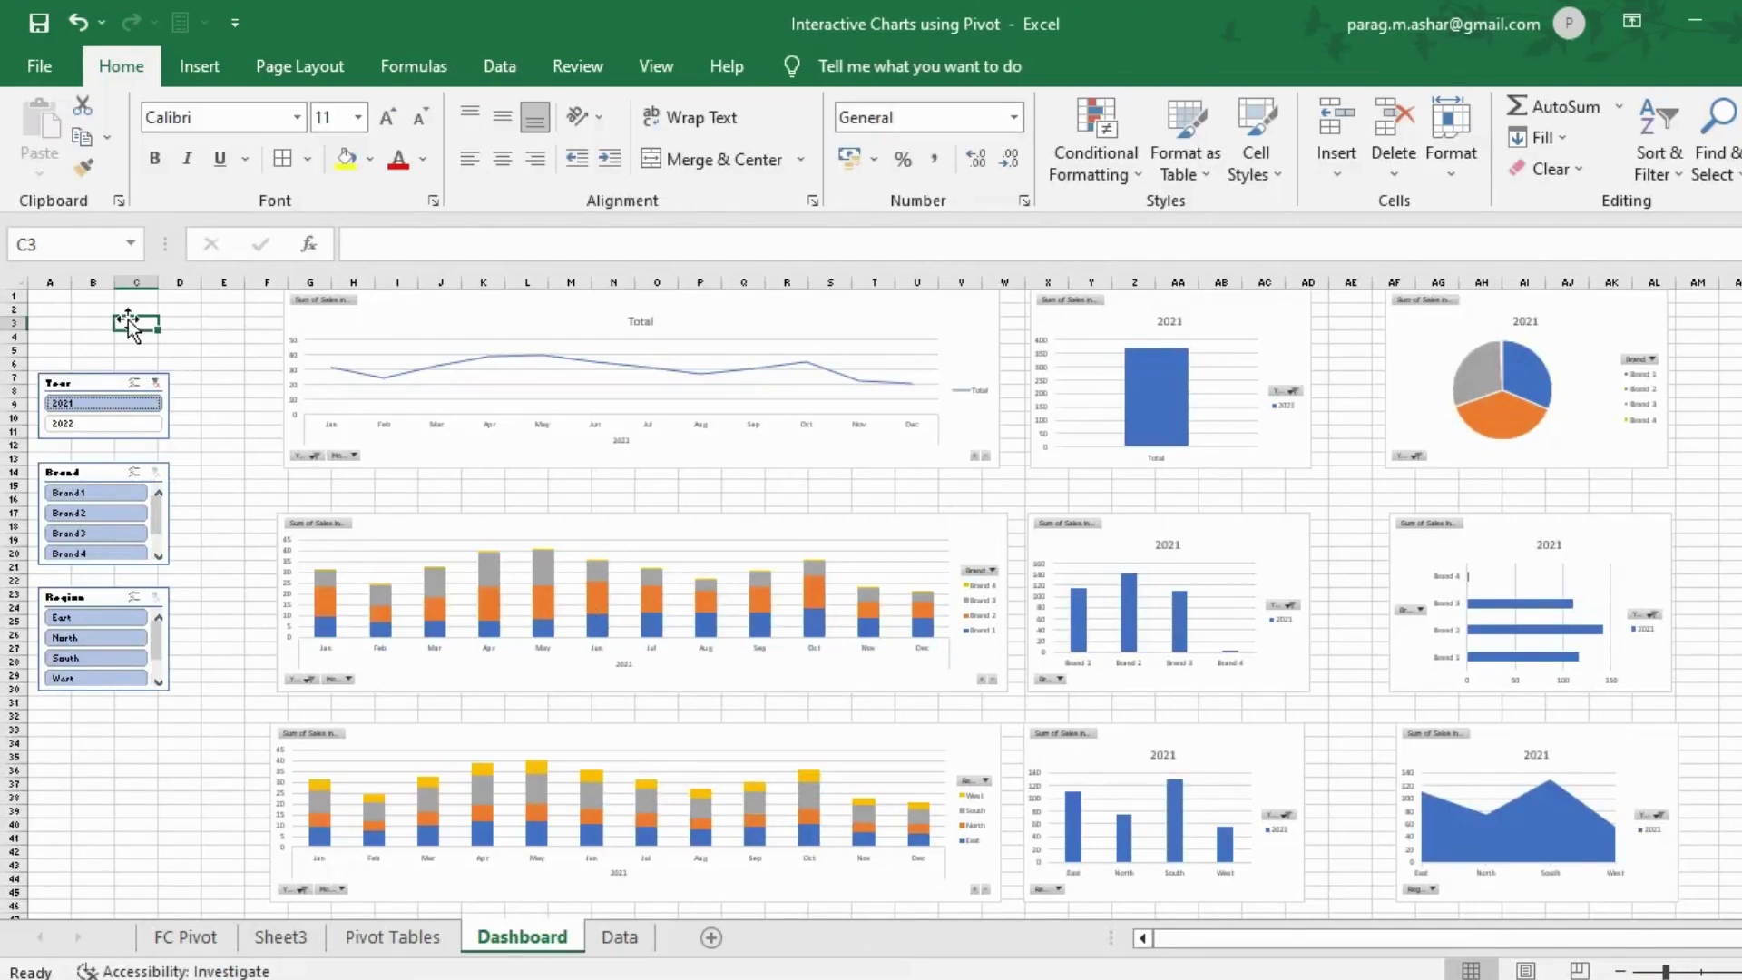
click(55, 297)
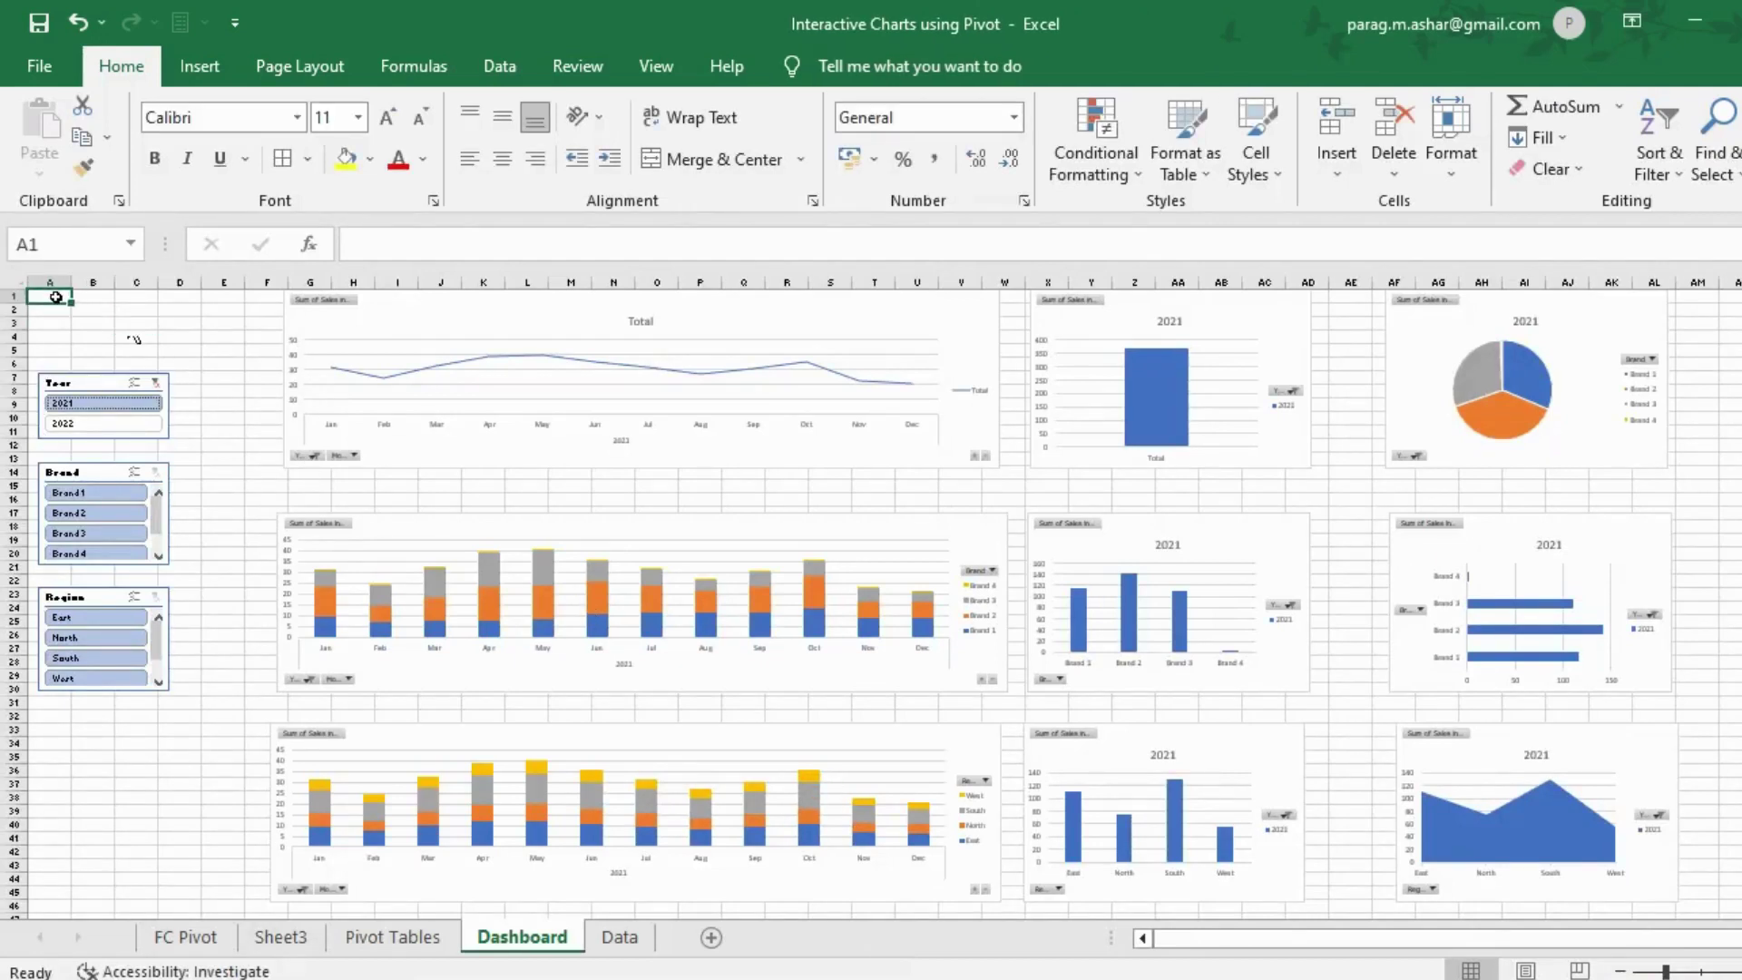
click(621, 938)
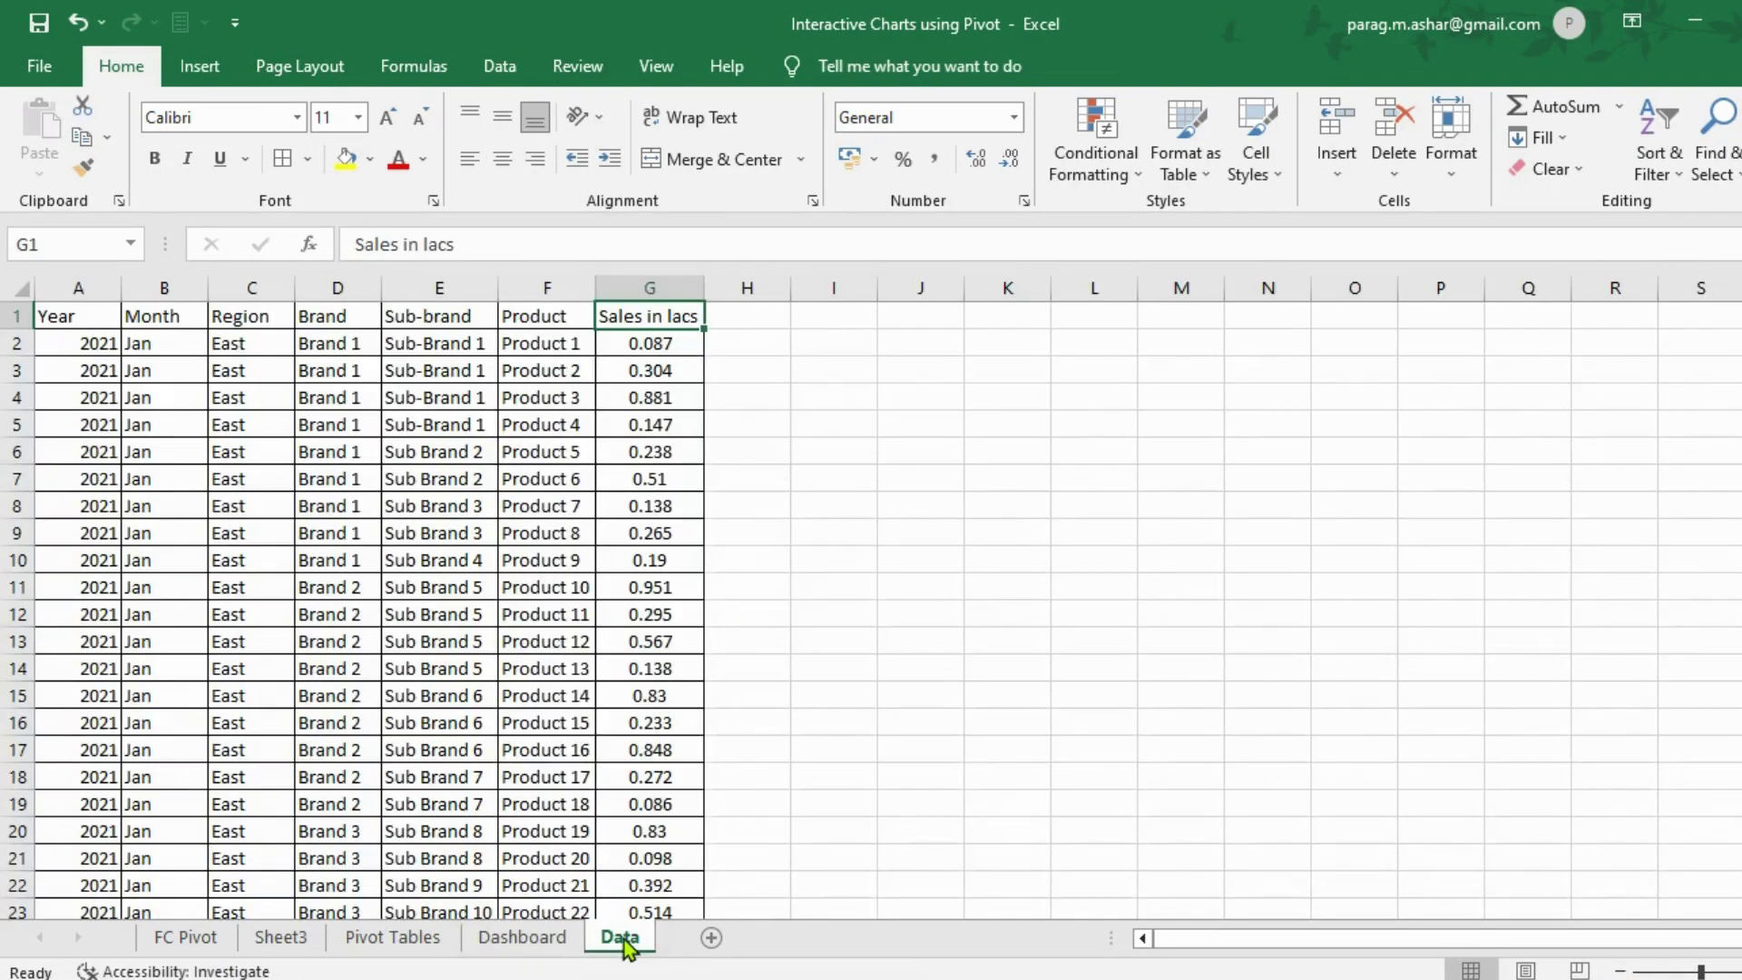
key(ctrl+Down)
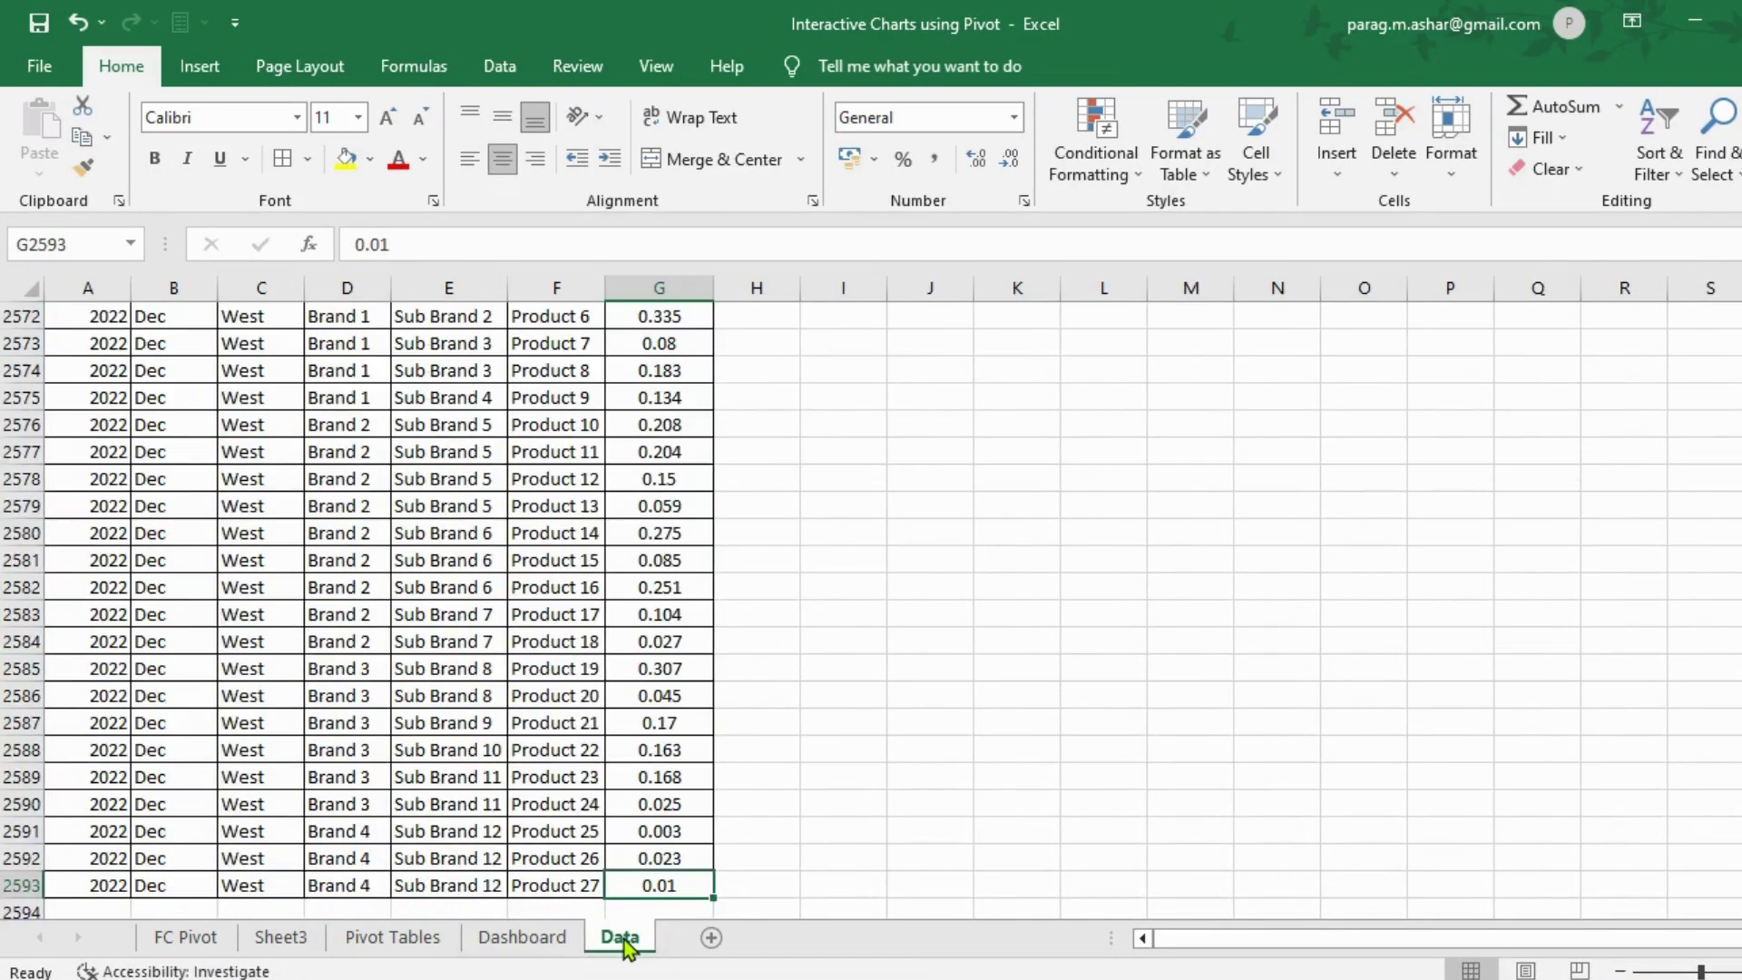
key(ctrl+Left)
key(ctrl+Home)
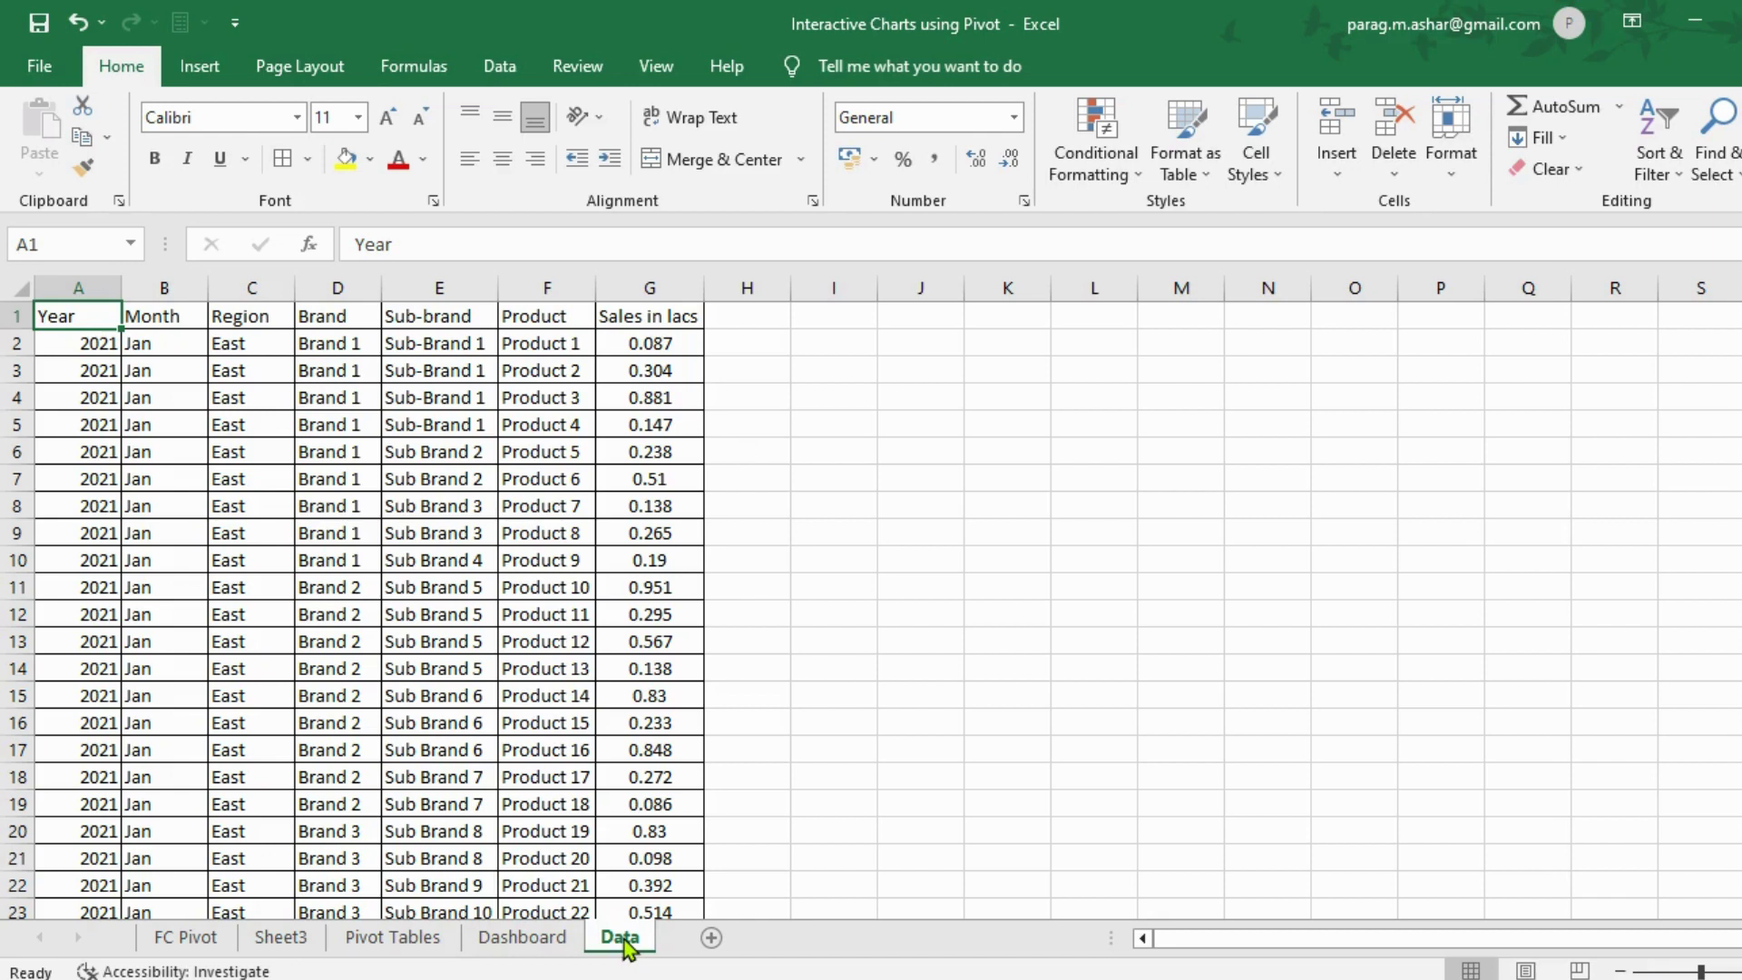
key(ctrl+Page_Up)
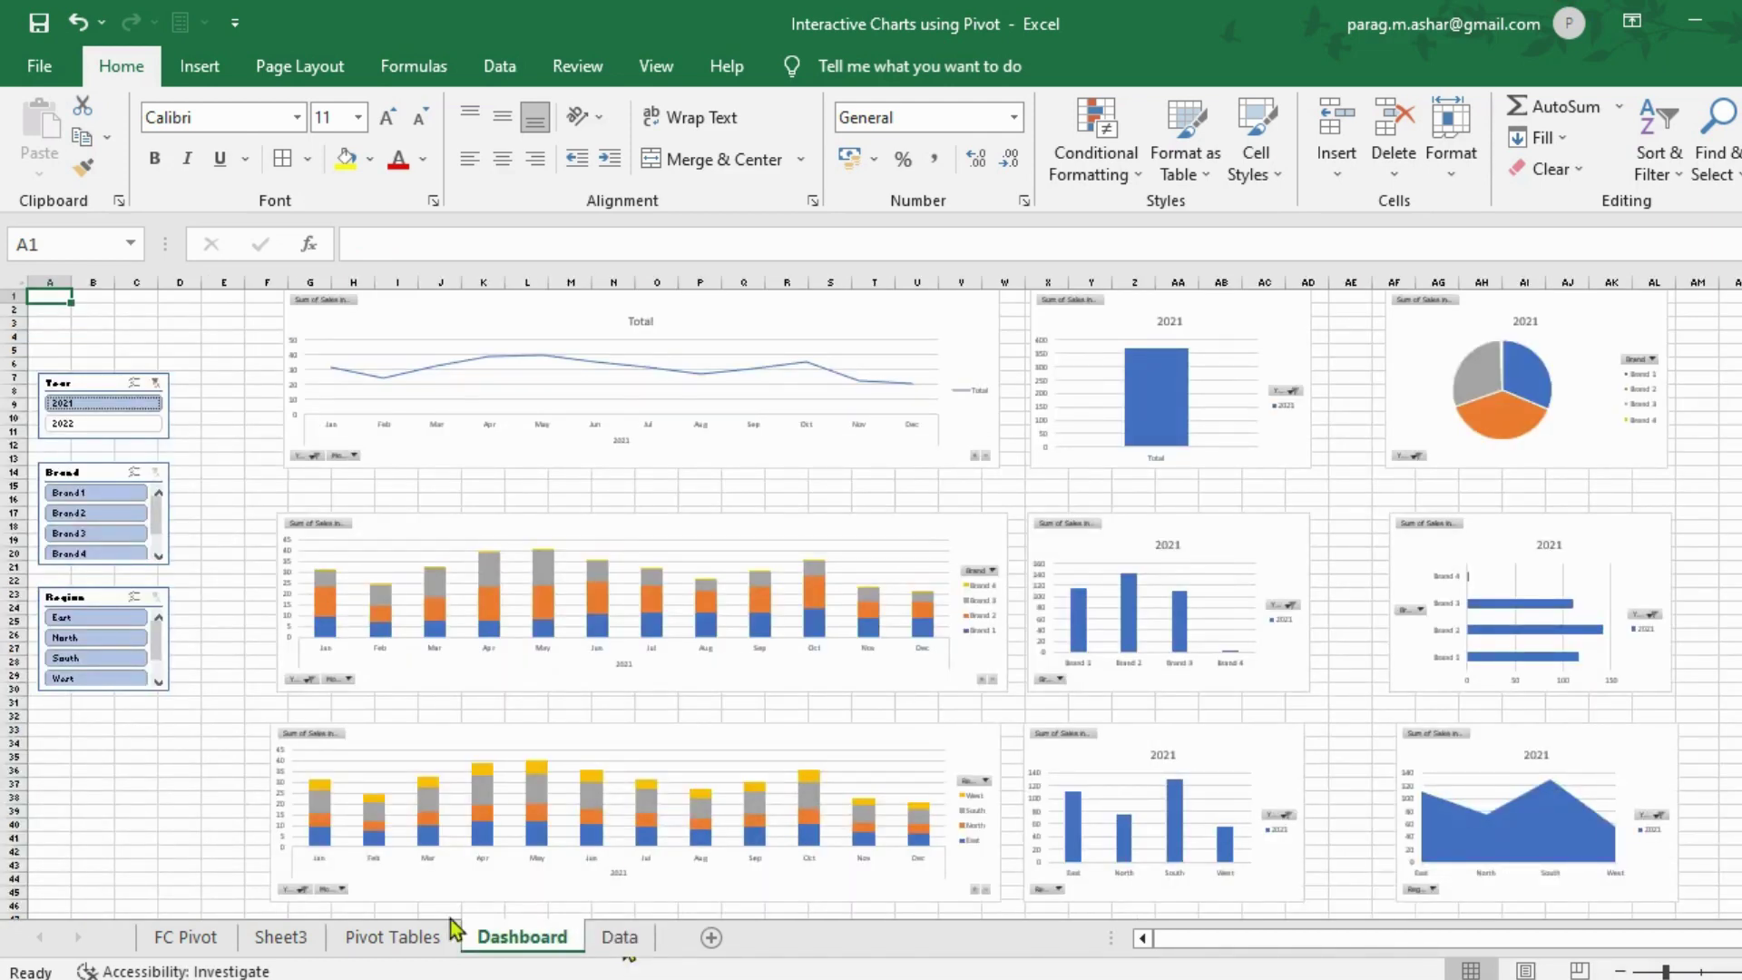
Step: Try the dashboard slicers by showing 2021 and 2022 together, filtering to Brand 1 and Brand 2, and restoring all brands
click(151, 408)
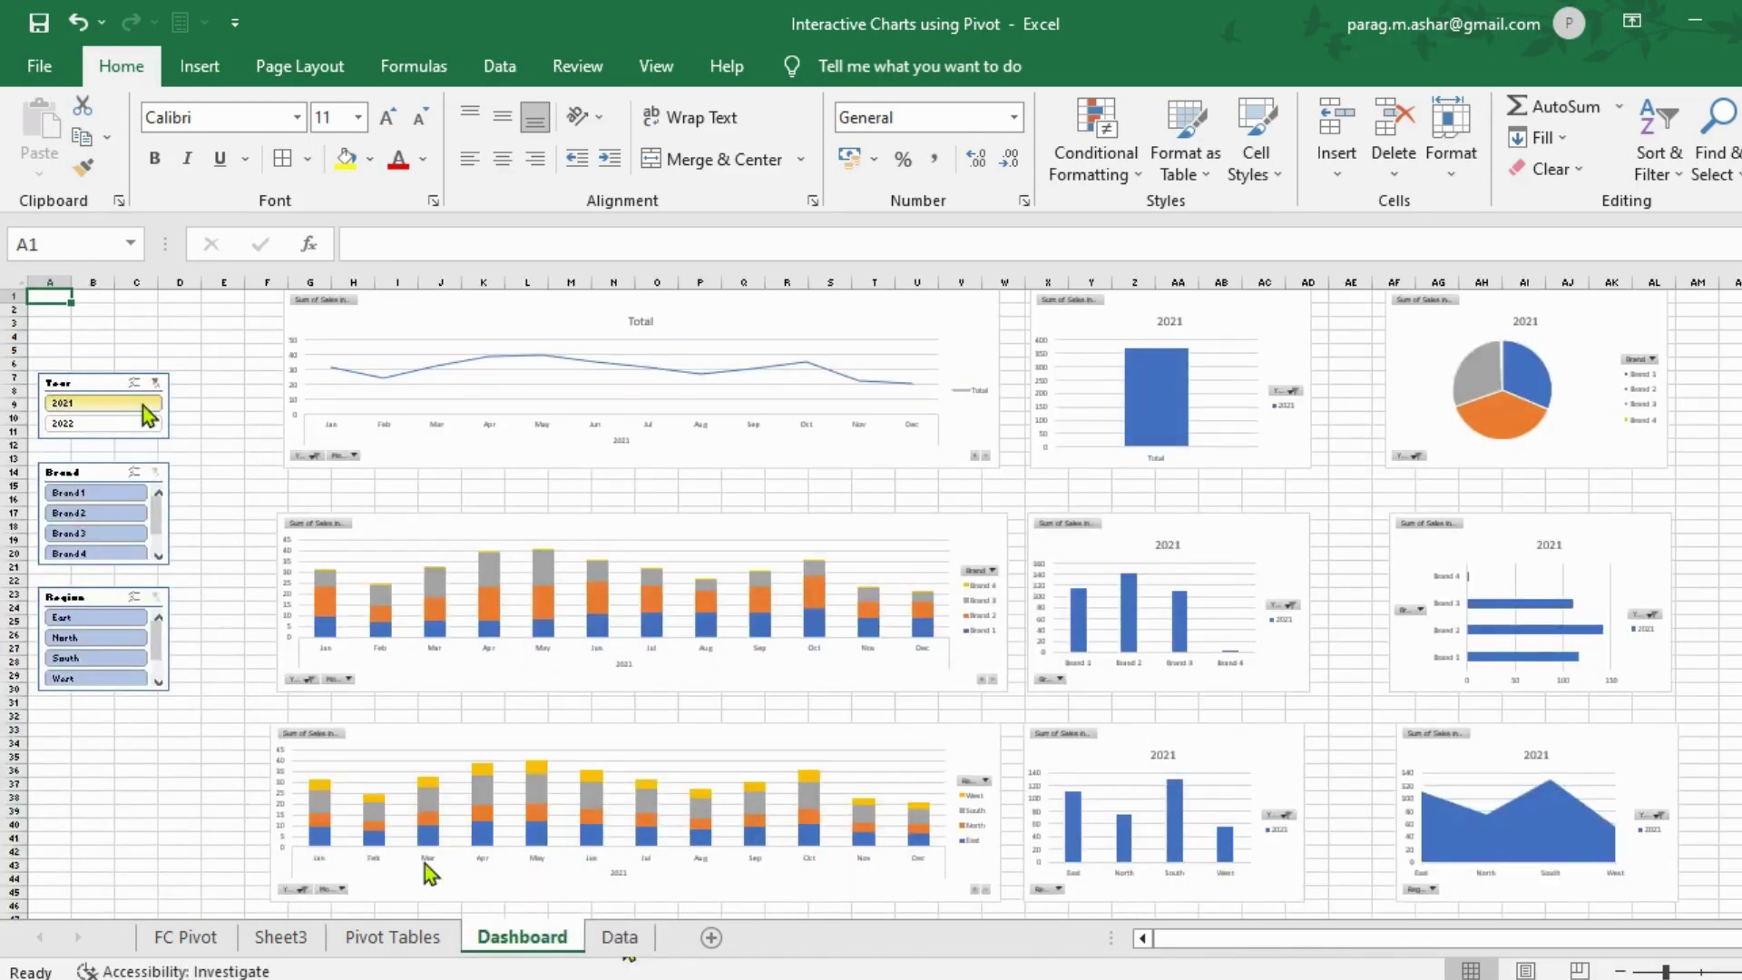
click(136, 423)
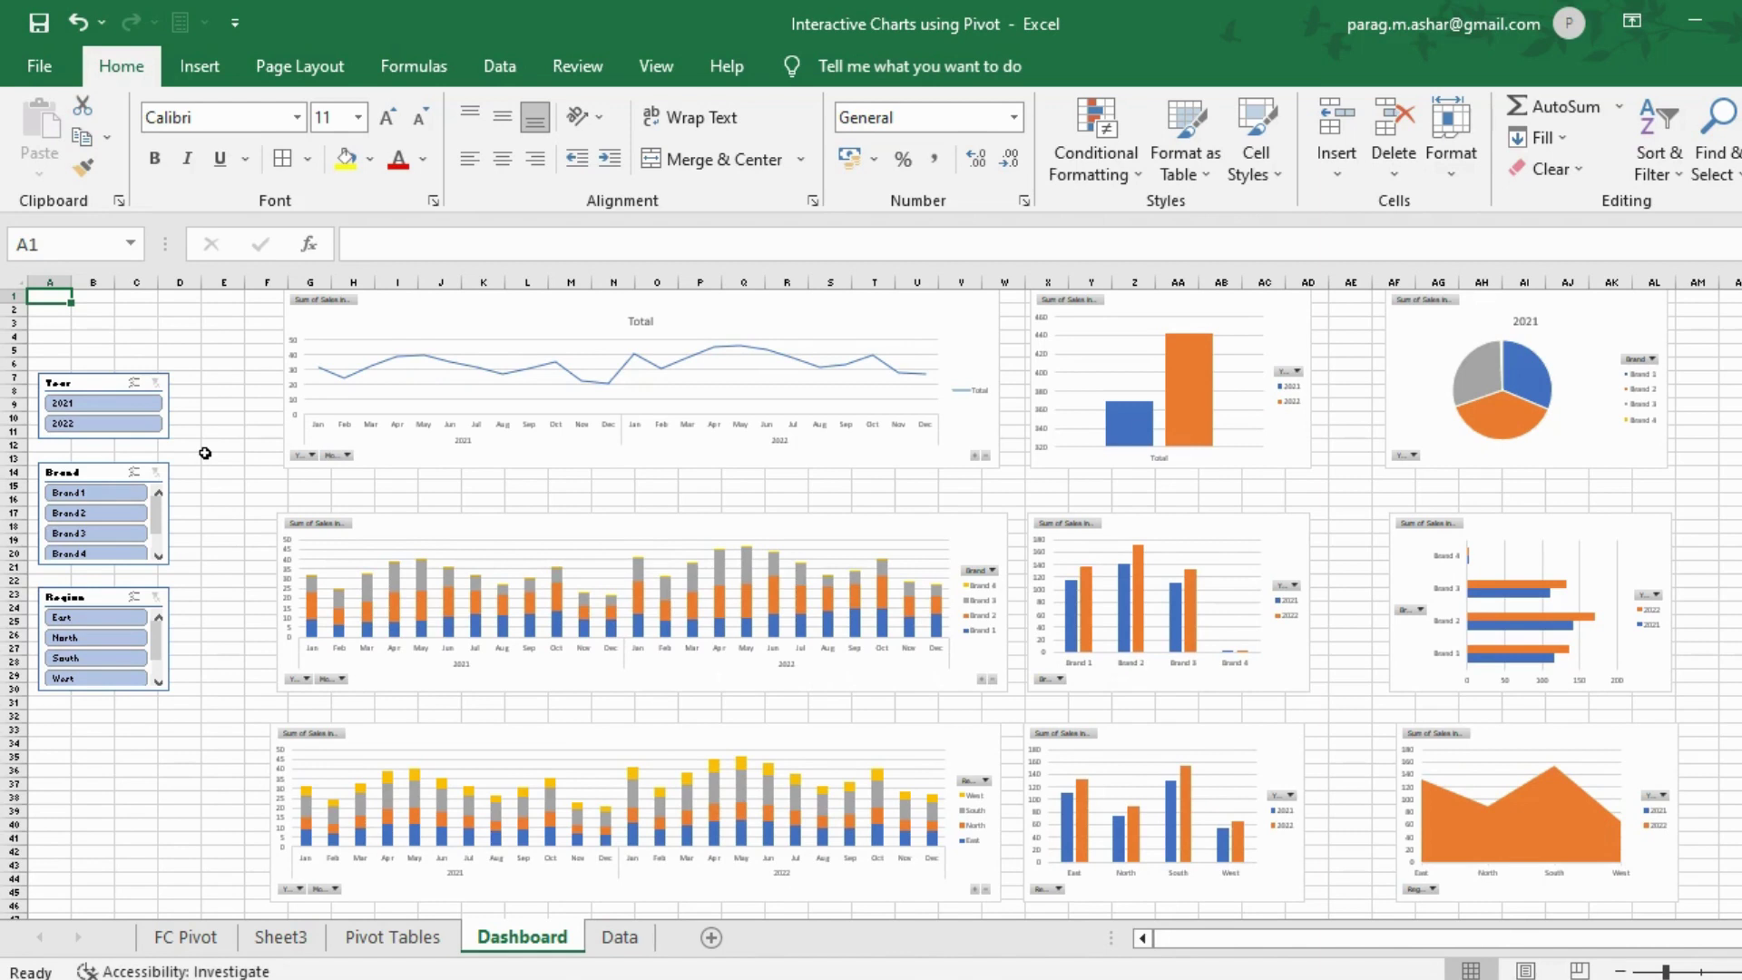
click(109, 508)
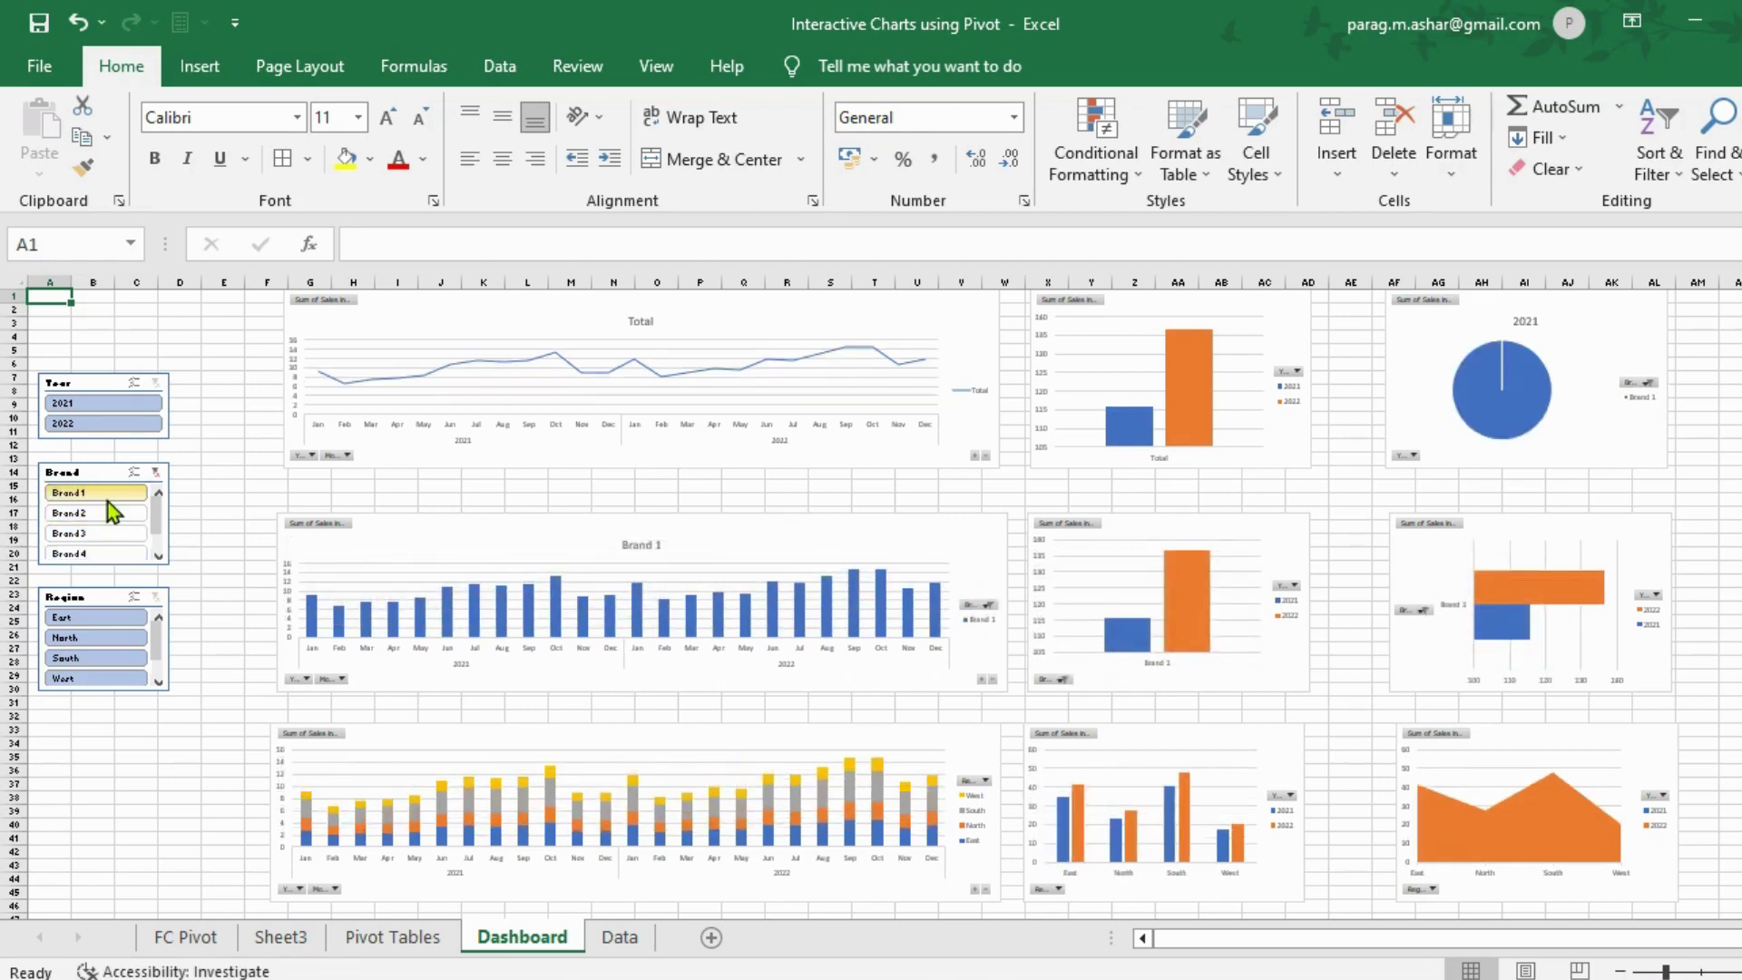
click(107, 516)
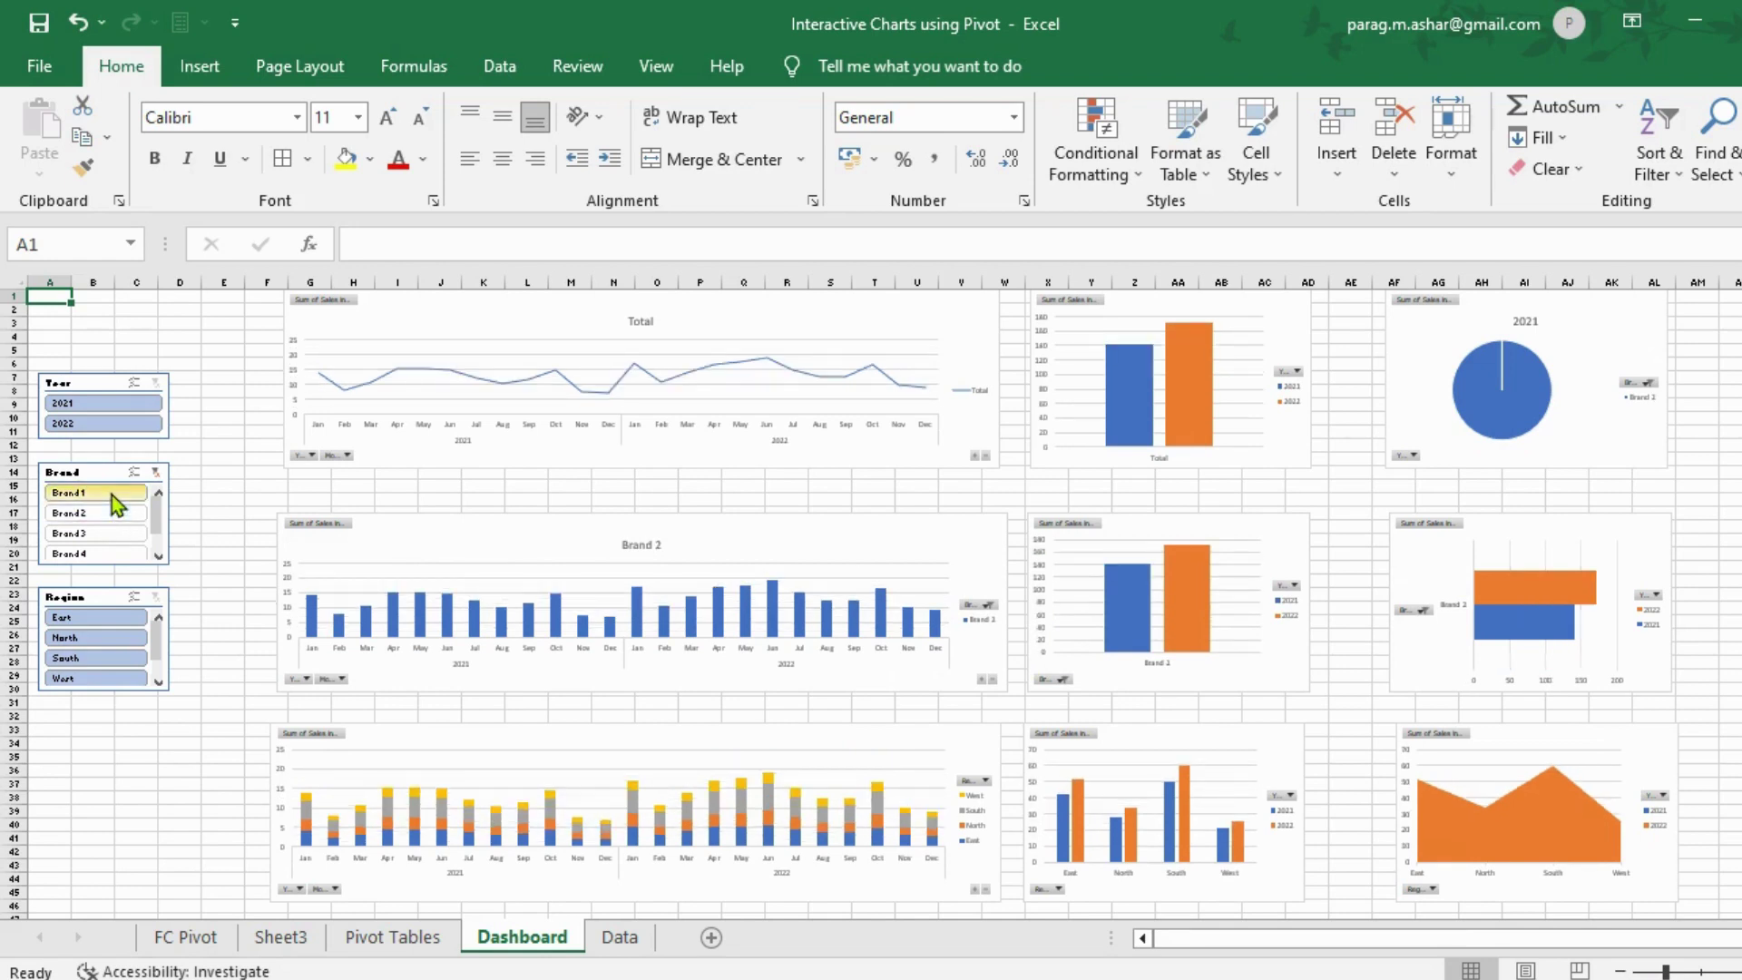
drag(112, 496, 113, 553)
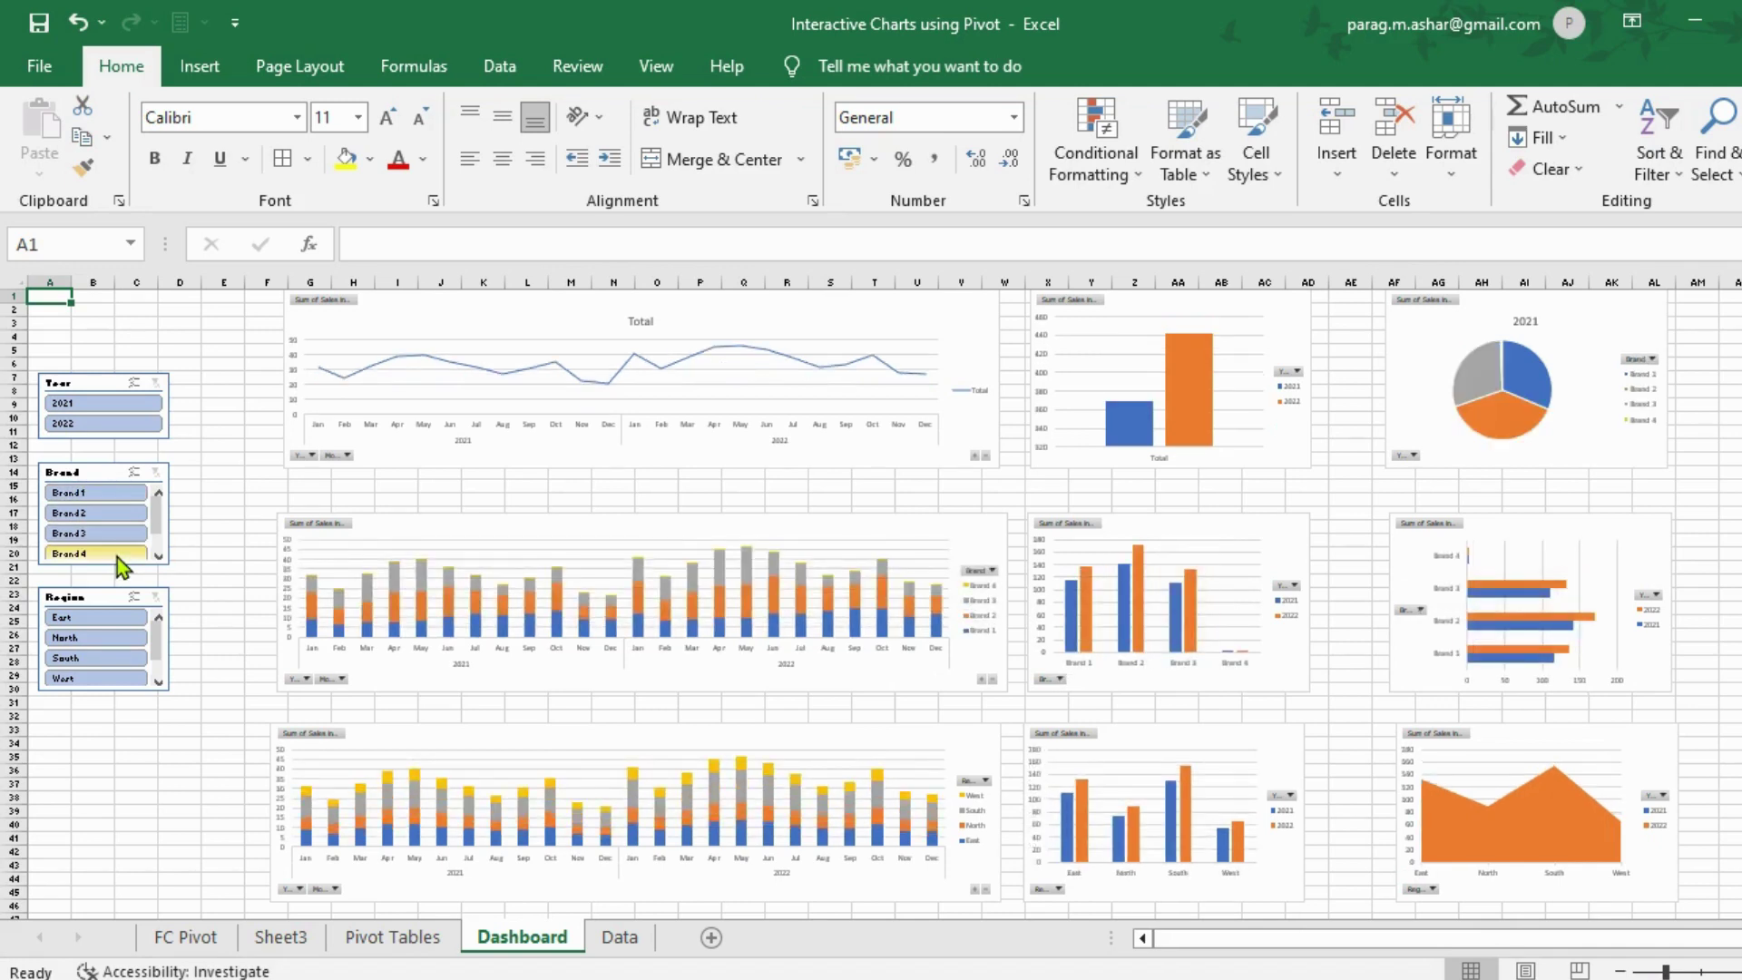
click(120, 423)
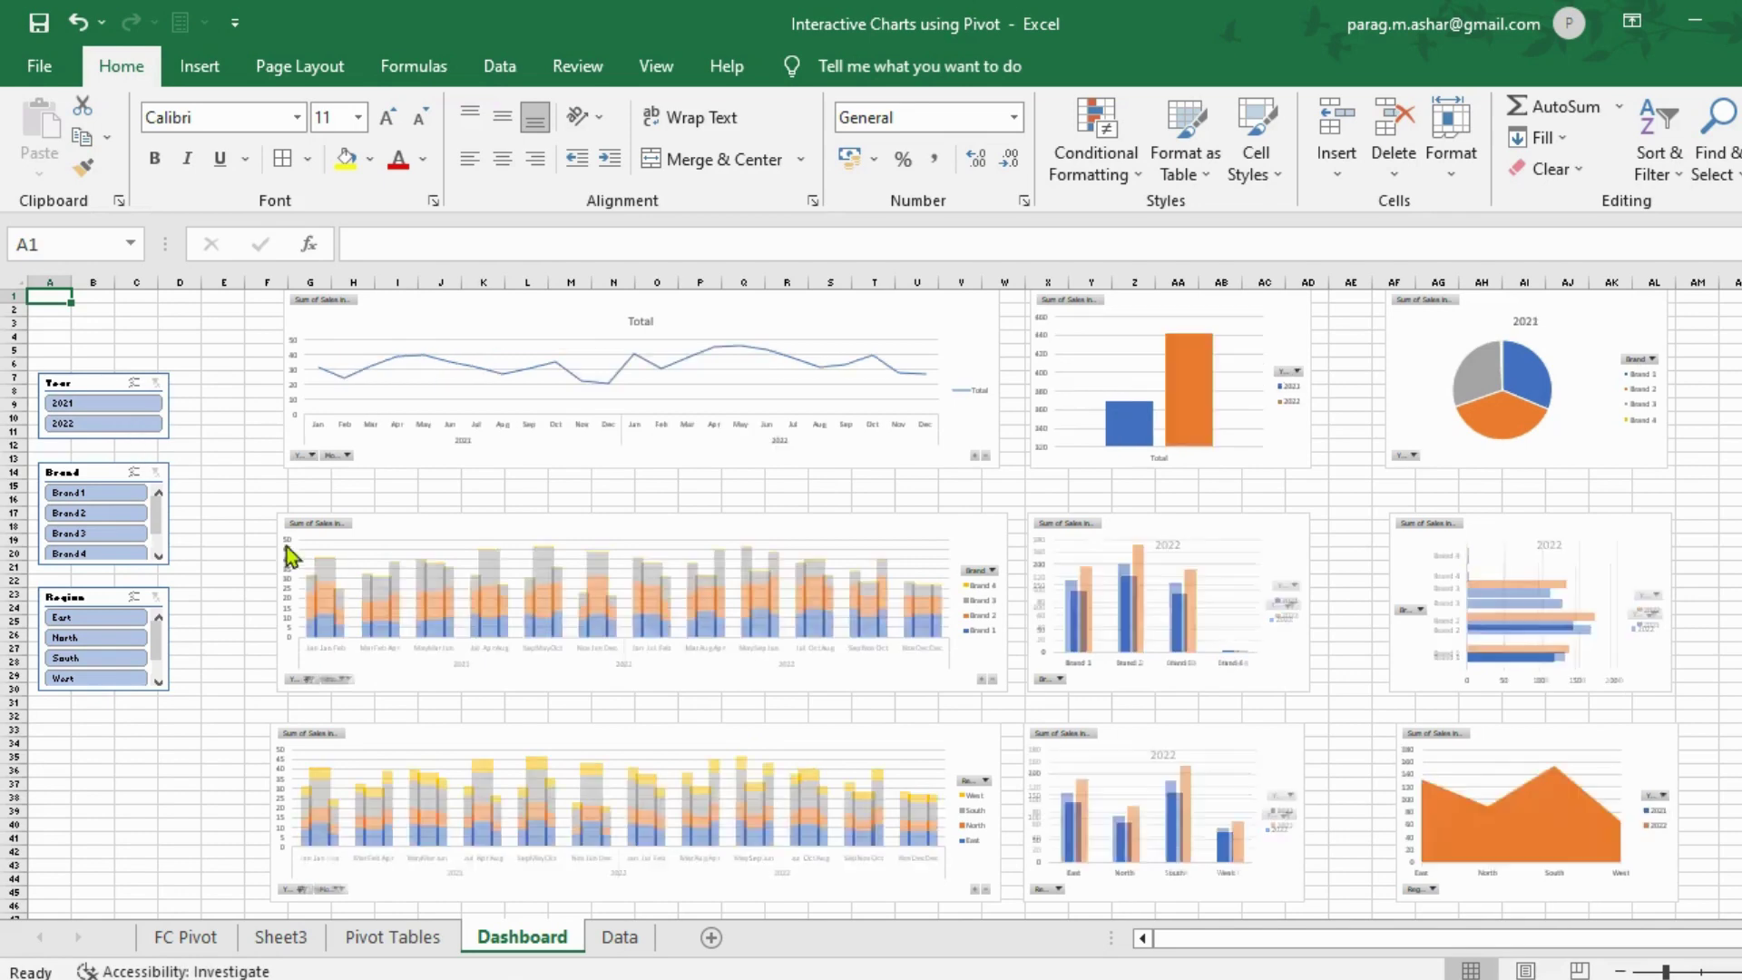
Step: Switch to the Data Analysis and Sales Dashboard workbook and create a pivot table from Data!$A$1:$G$2593 on a new worksheet
key(alt+Tab)
key(alt+Tab)
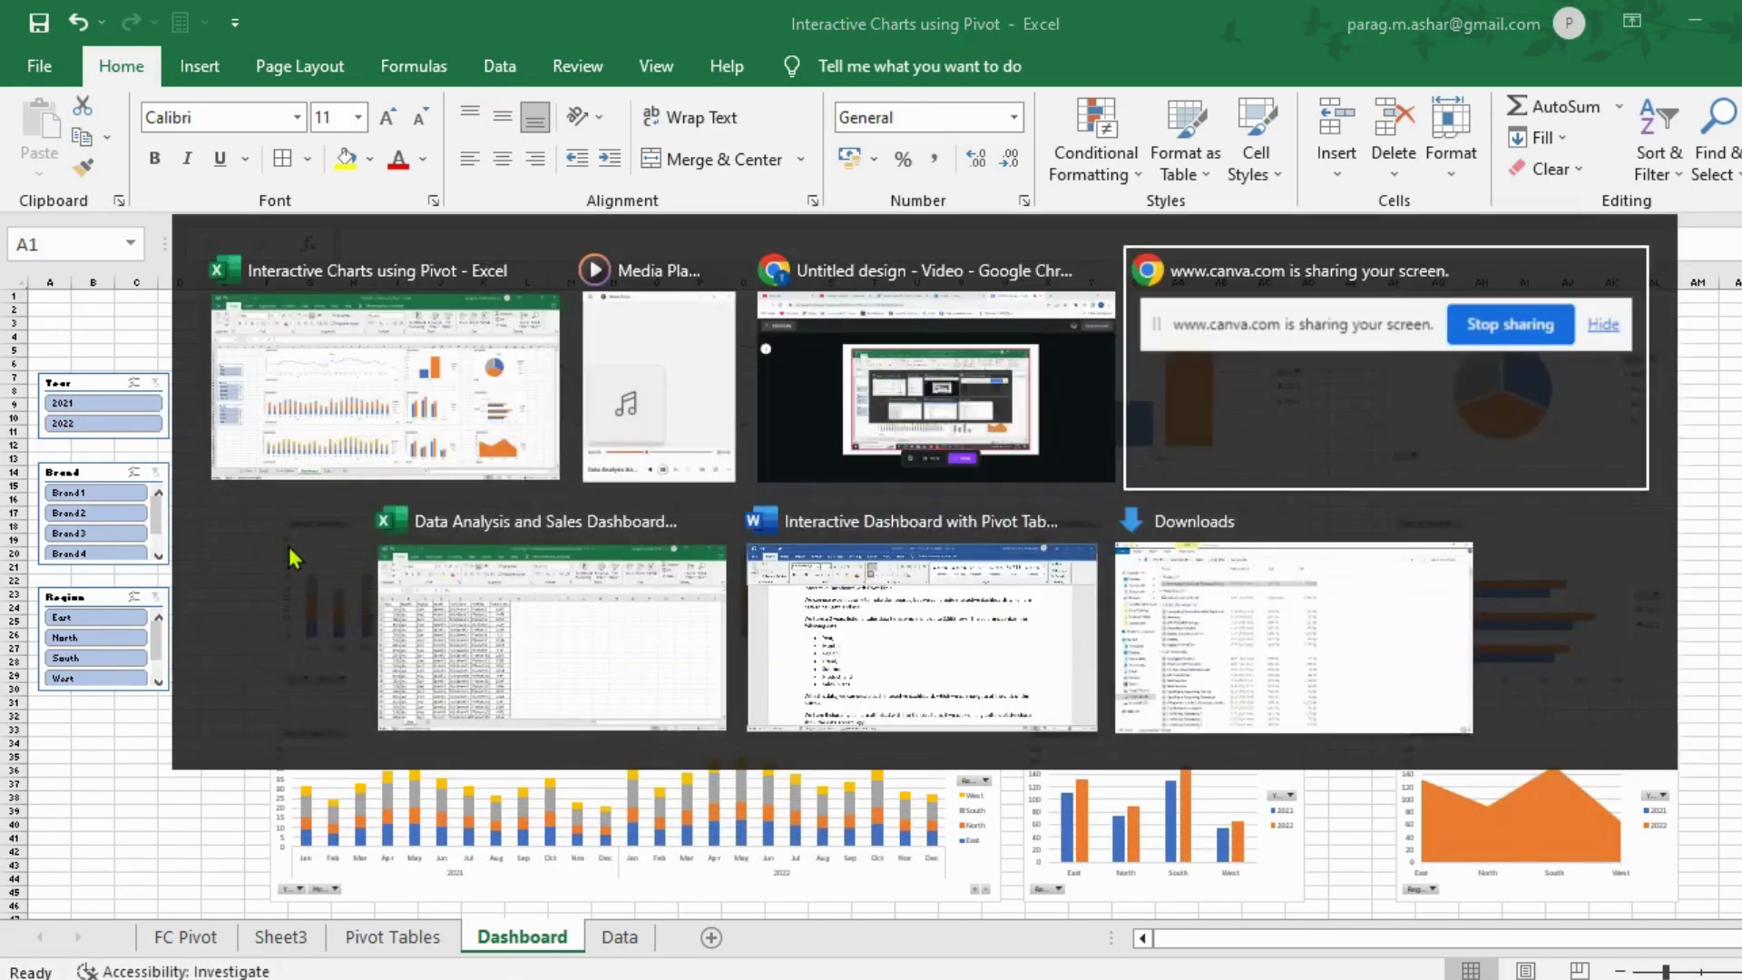
key(alt+Tab)
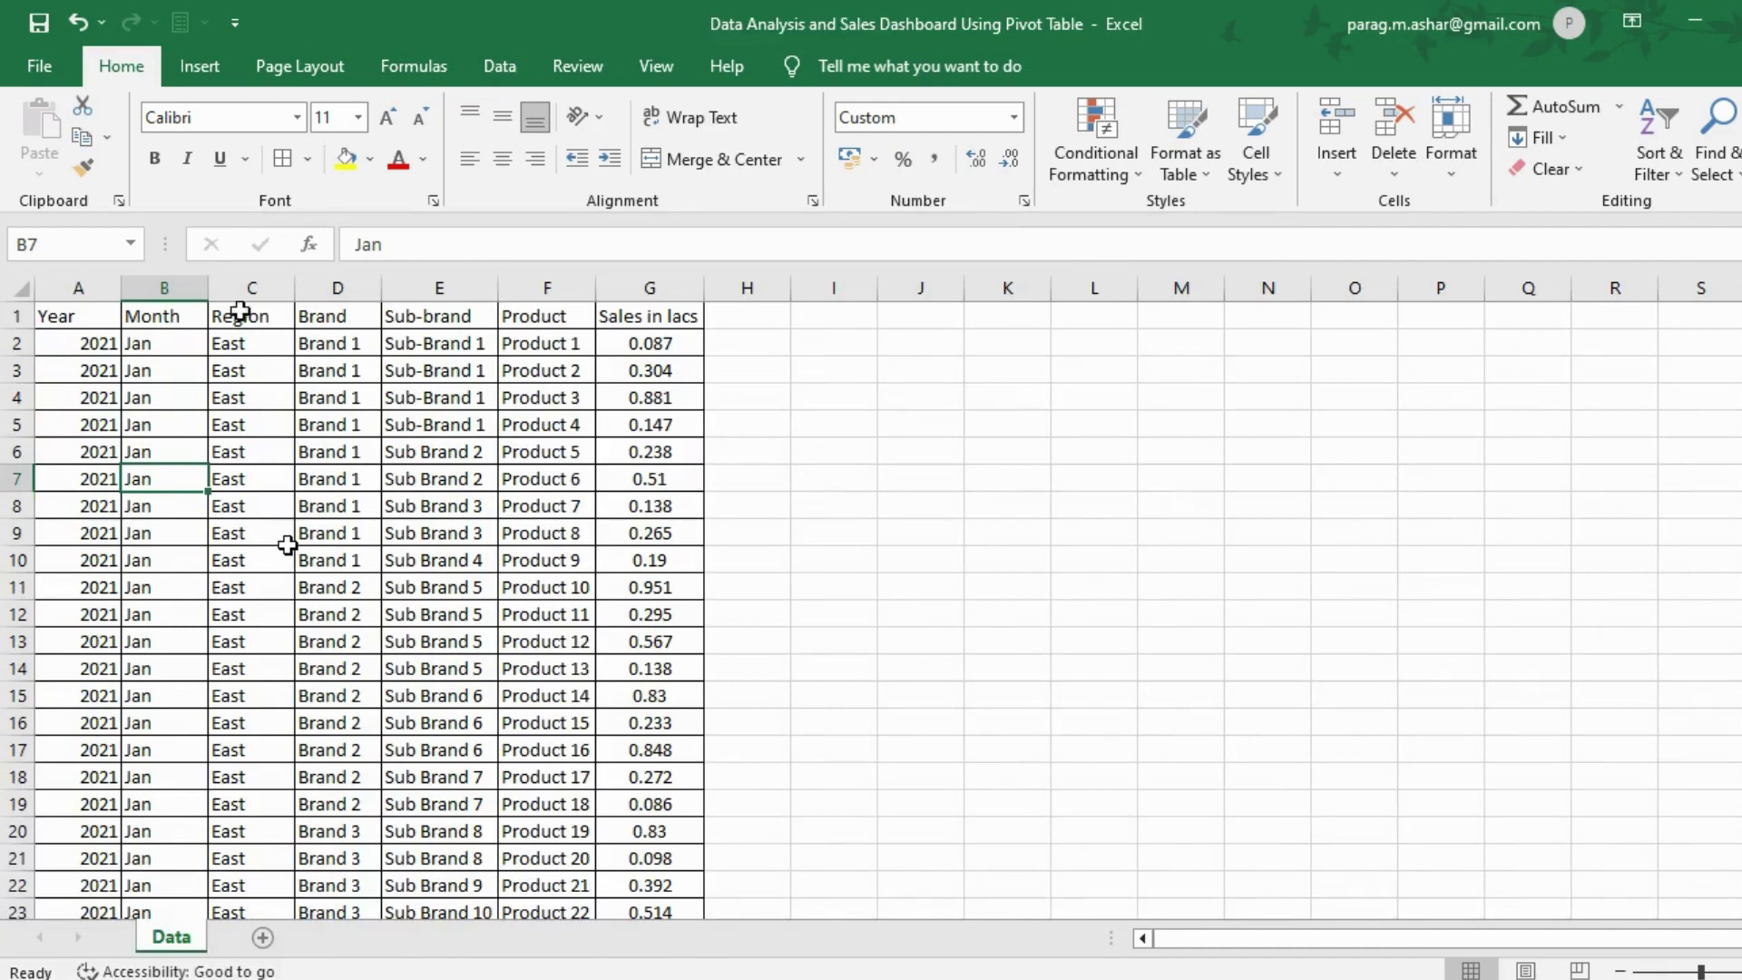
click(204, 71)
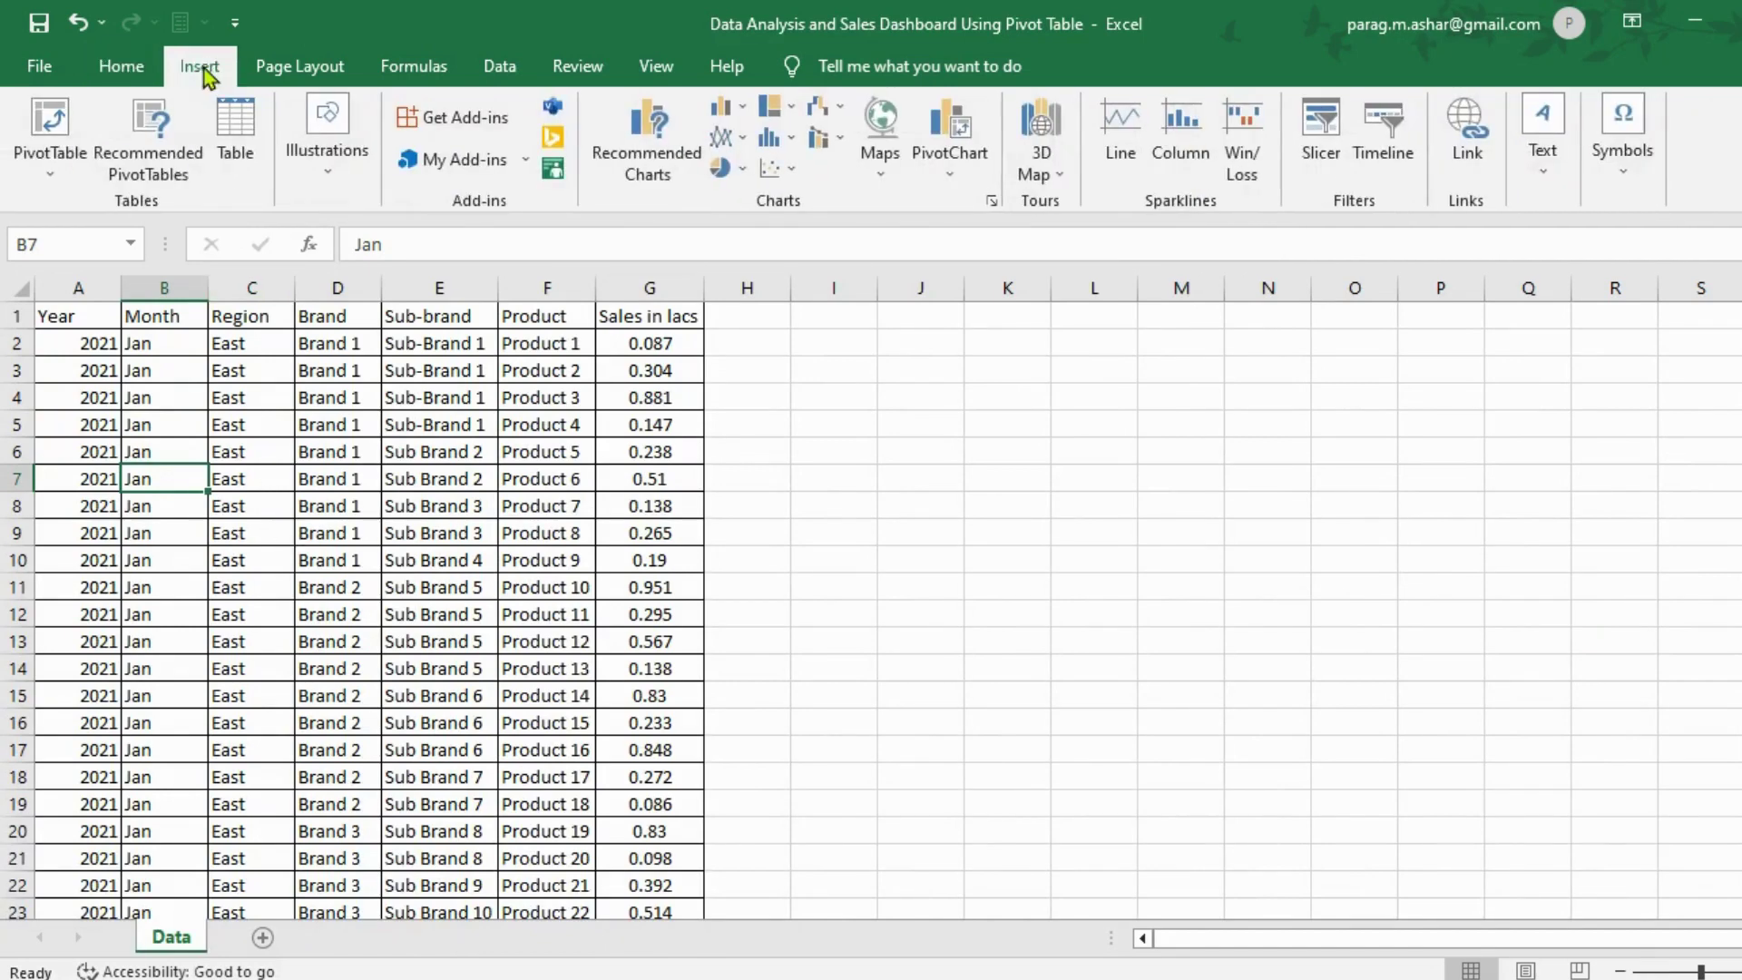
click(52, 127)
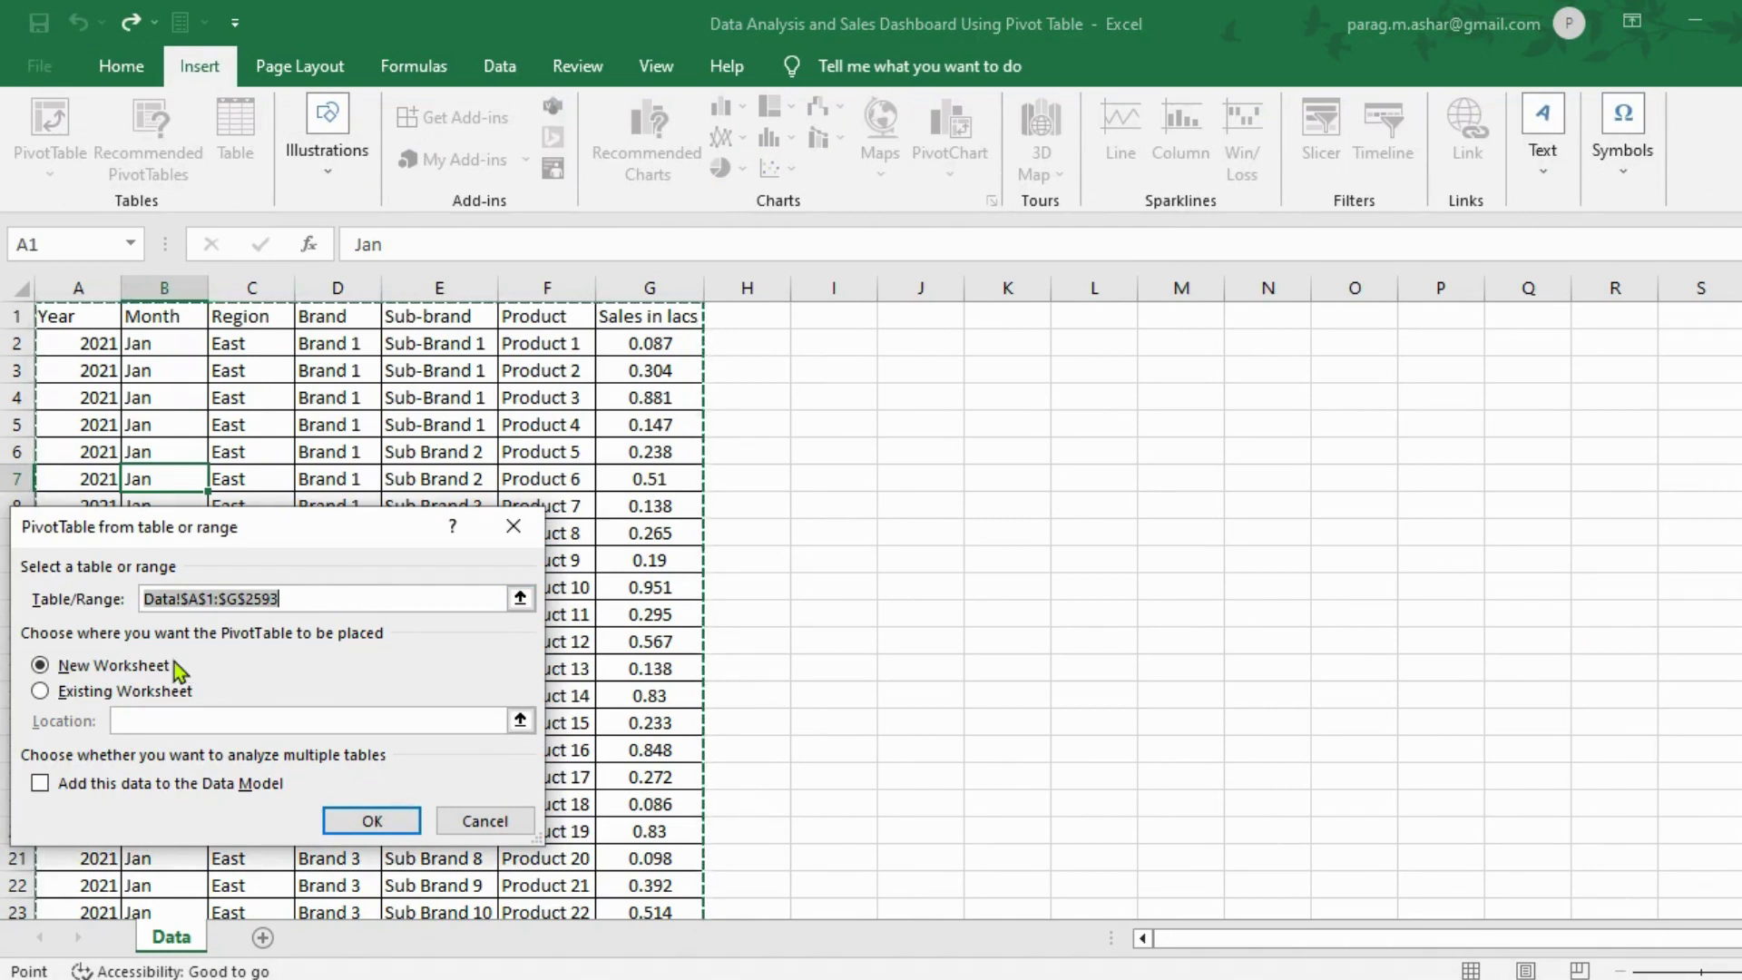
click(373, 822)
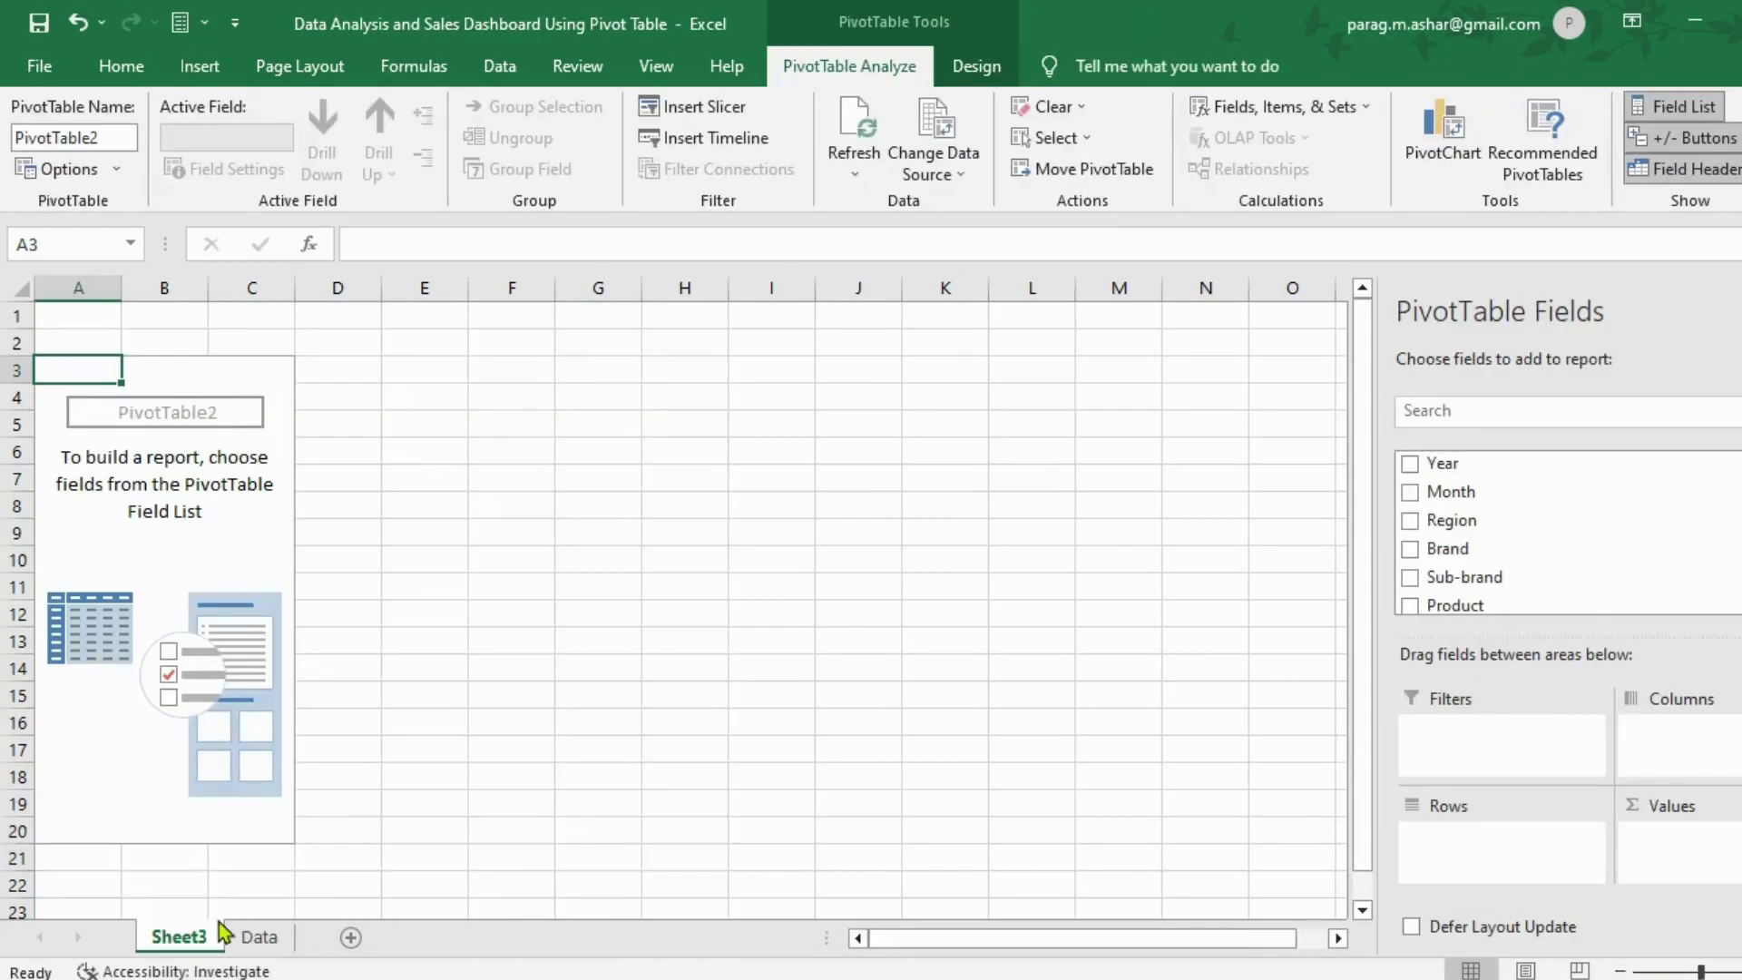
Step: Rename the new pivot table worksheet as Pivot Tables
double_click(193, 937)
text(Pi)
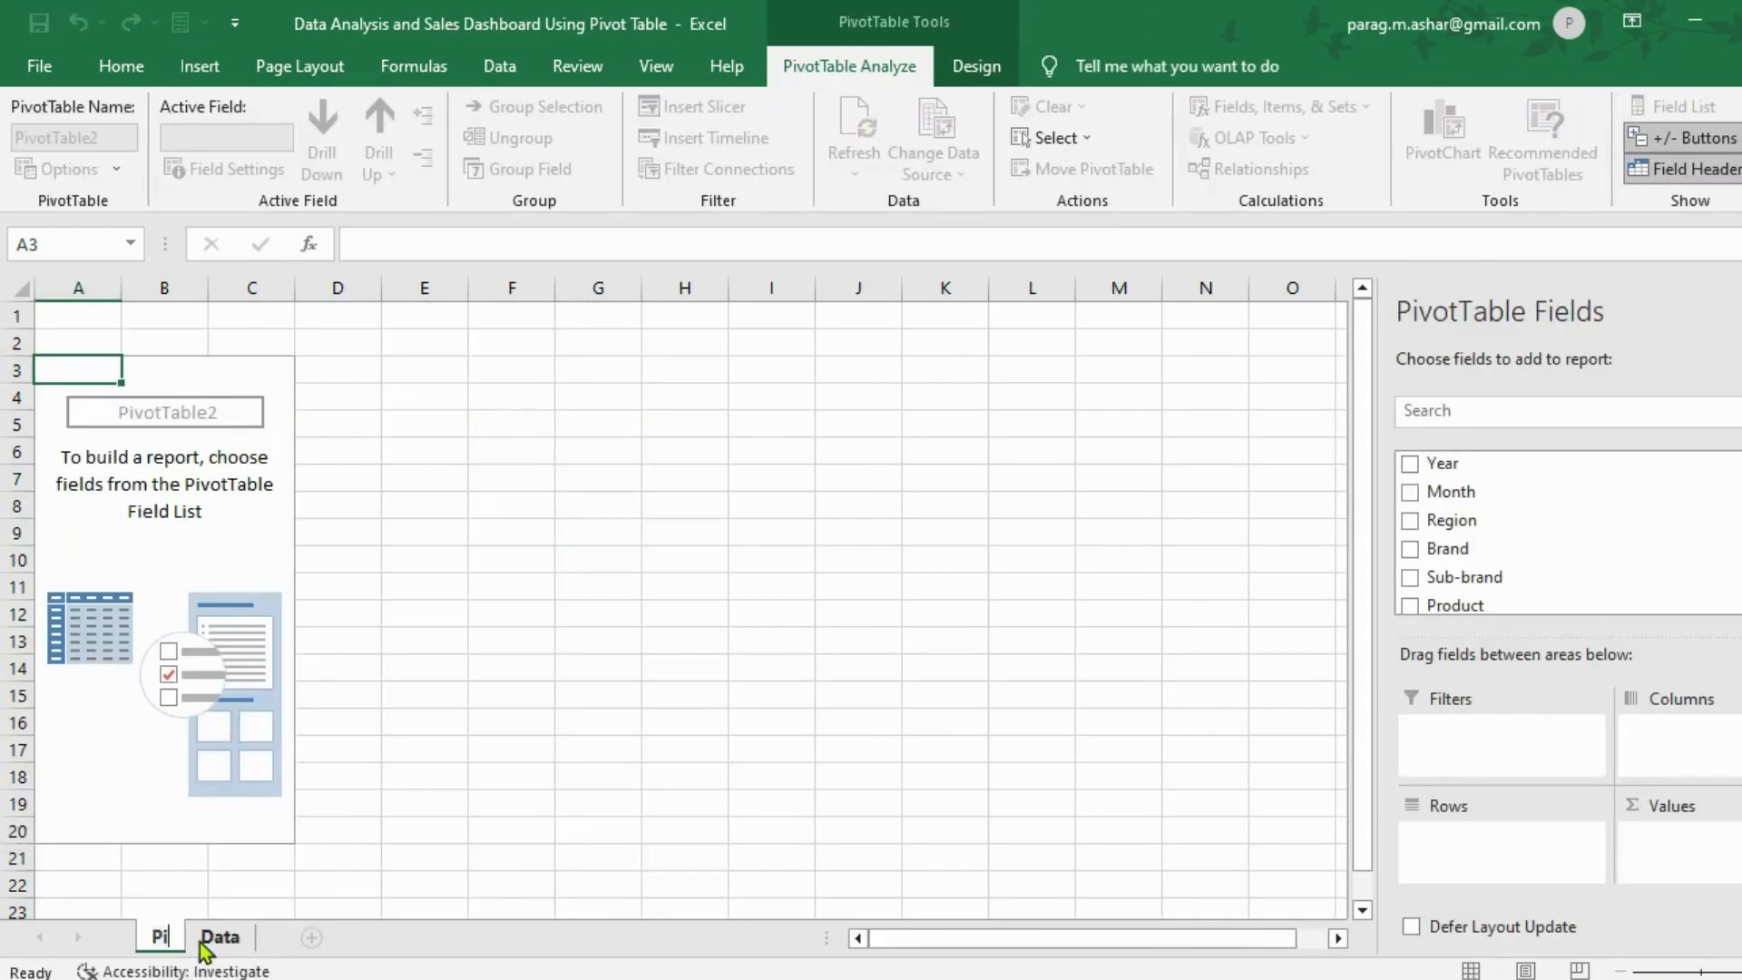
text(votTables)
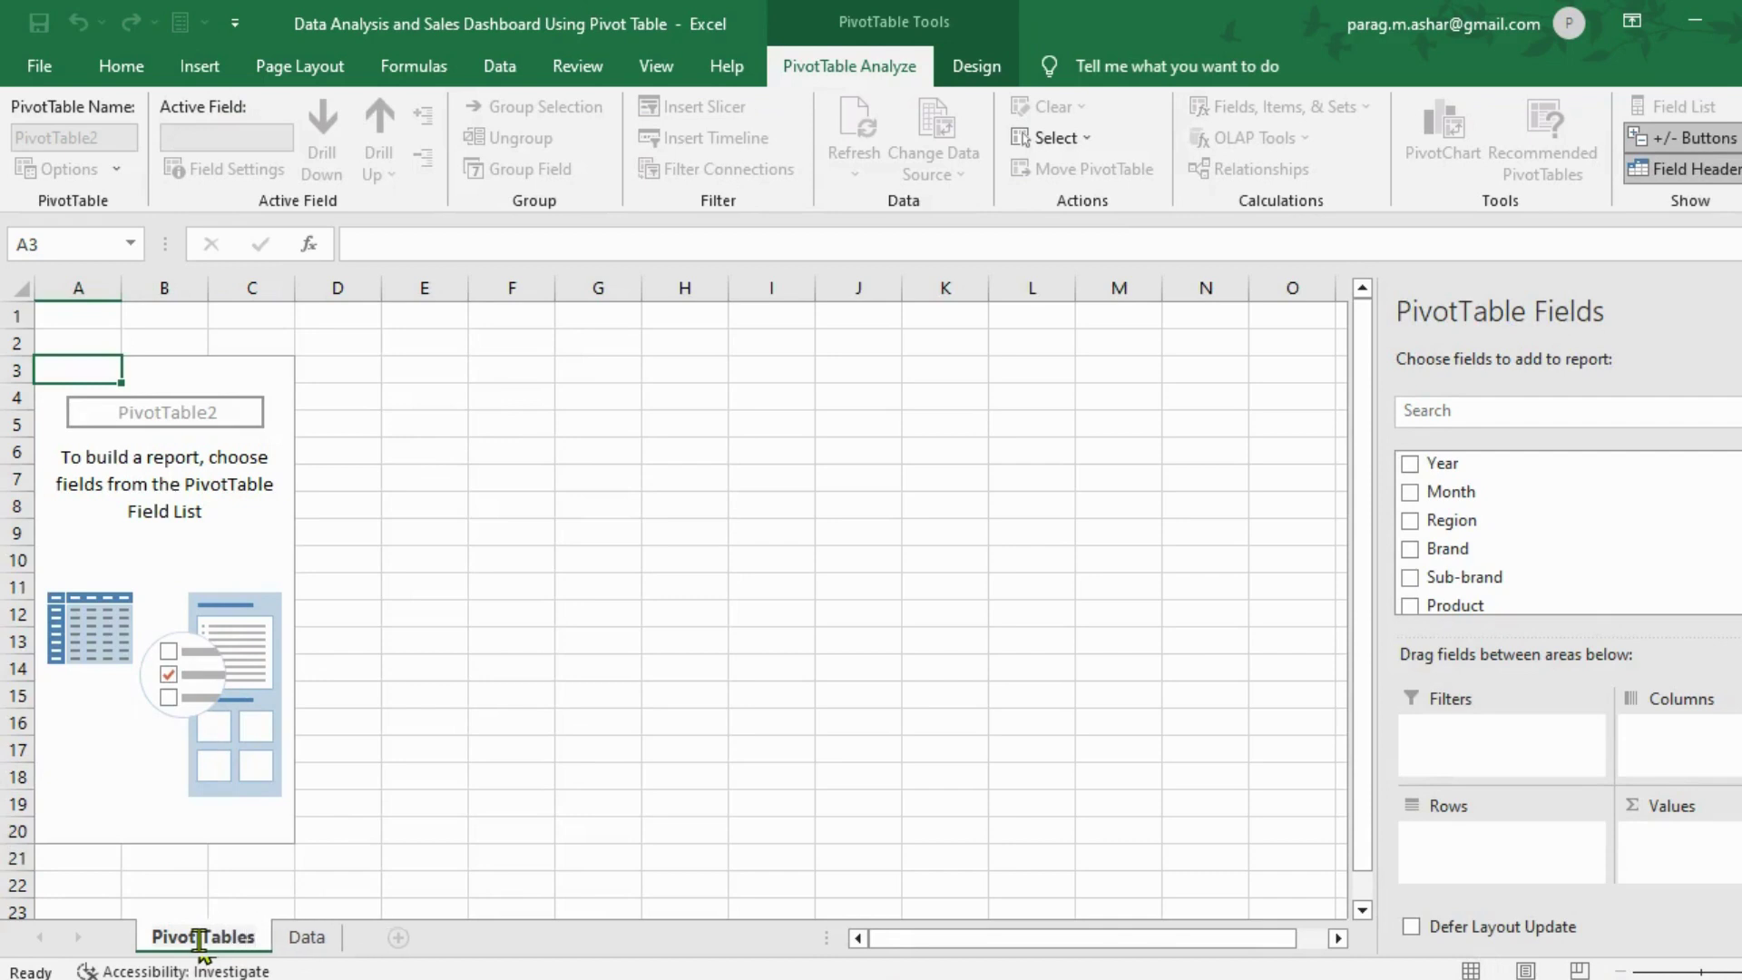
key(Return)
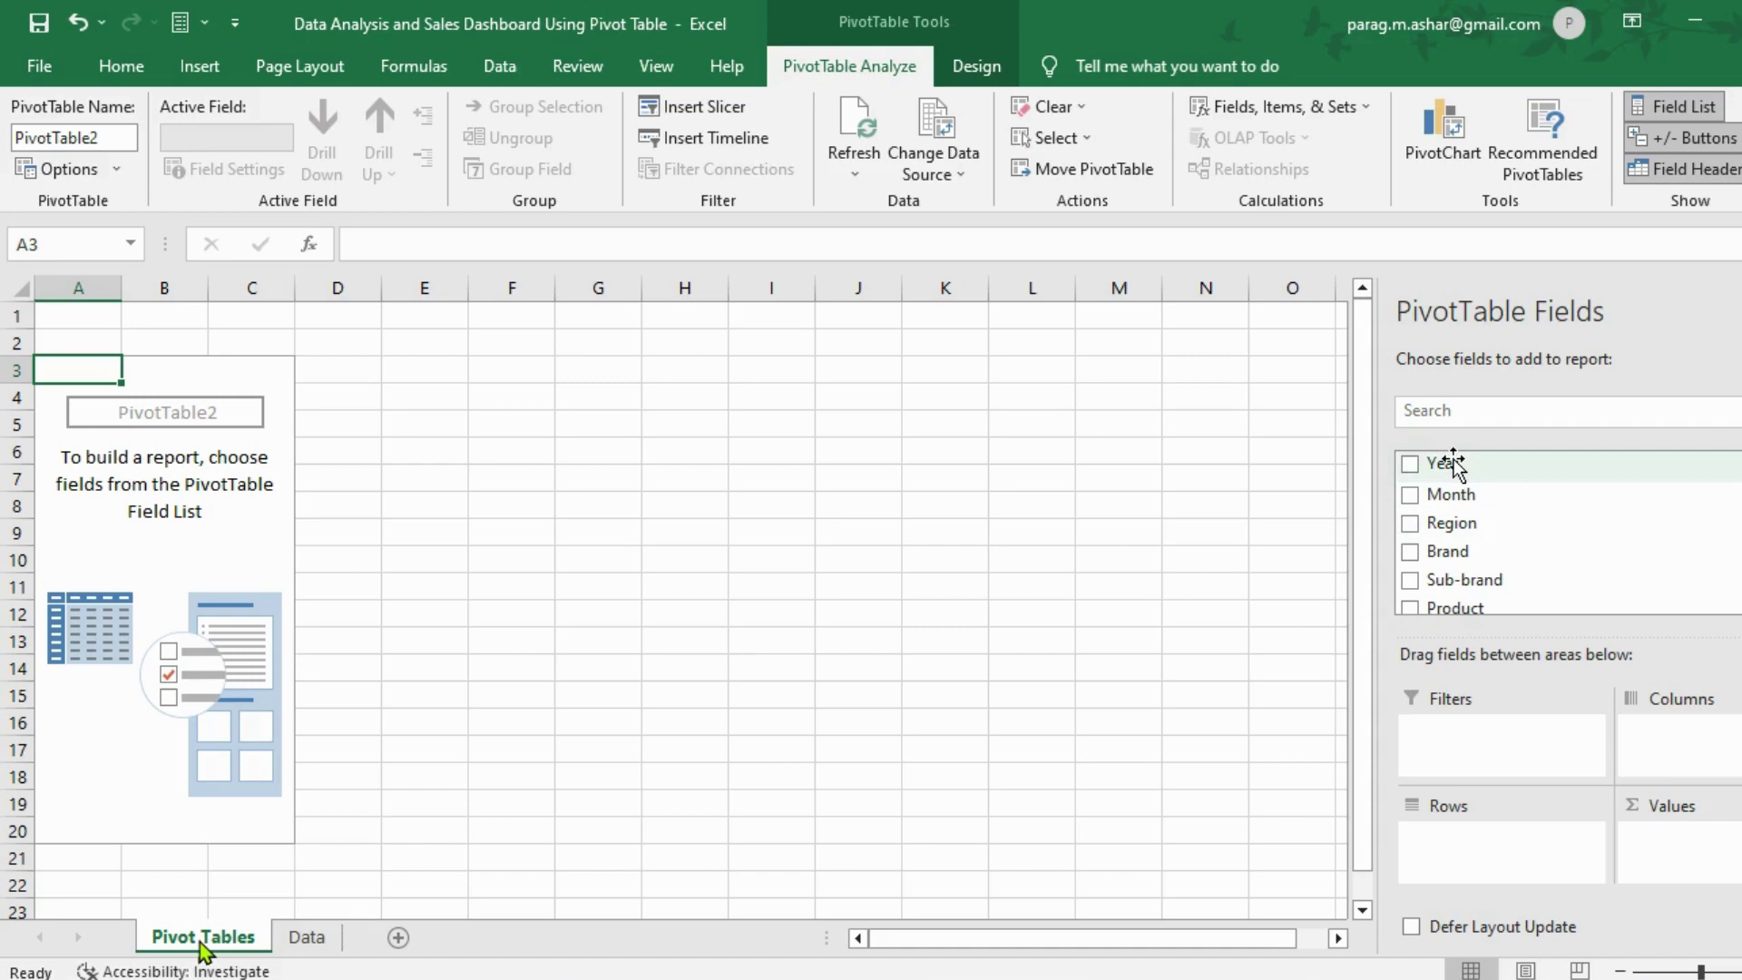
Step: Build the yearly sales pivot table with Year in the columns and the sum of Sales in lacs as values
drag(1453, 462, 1685, 757)
scroll(1578, 572, down, 2)
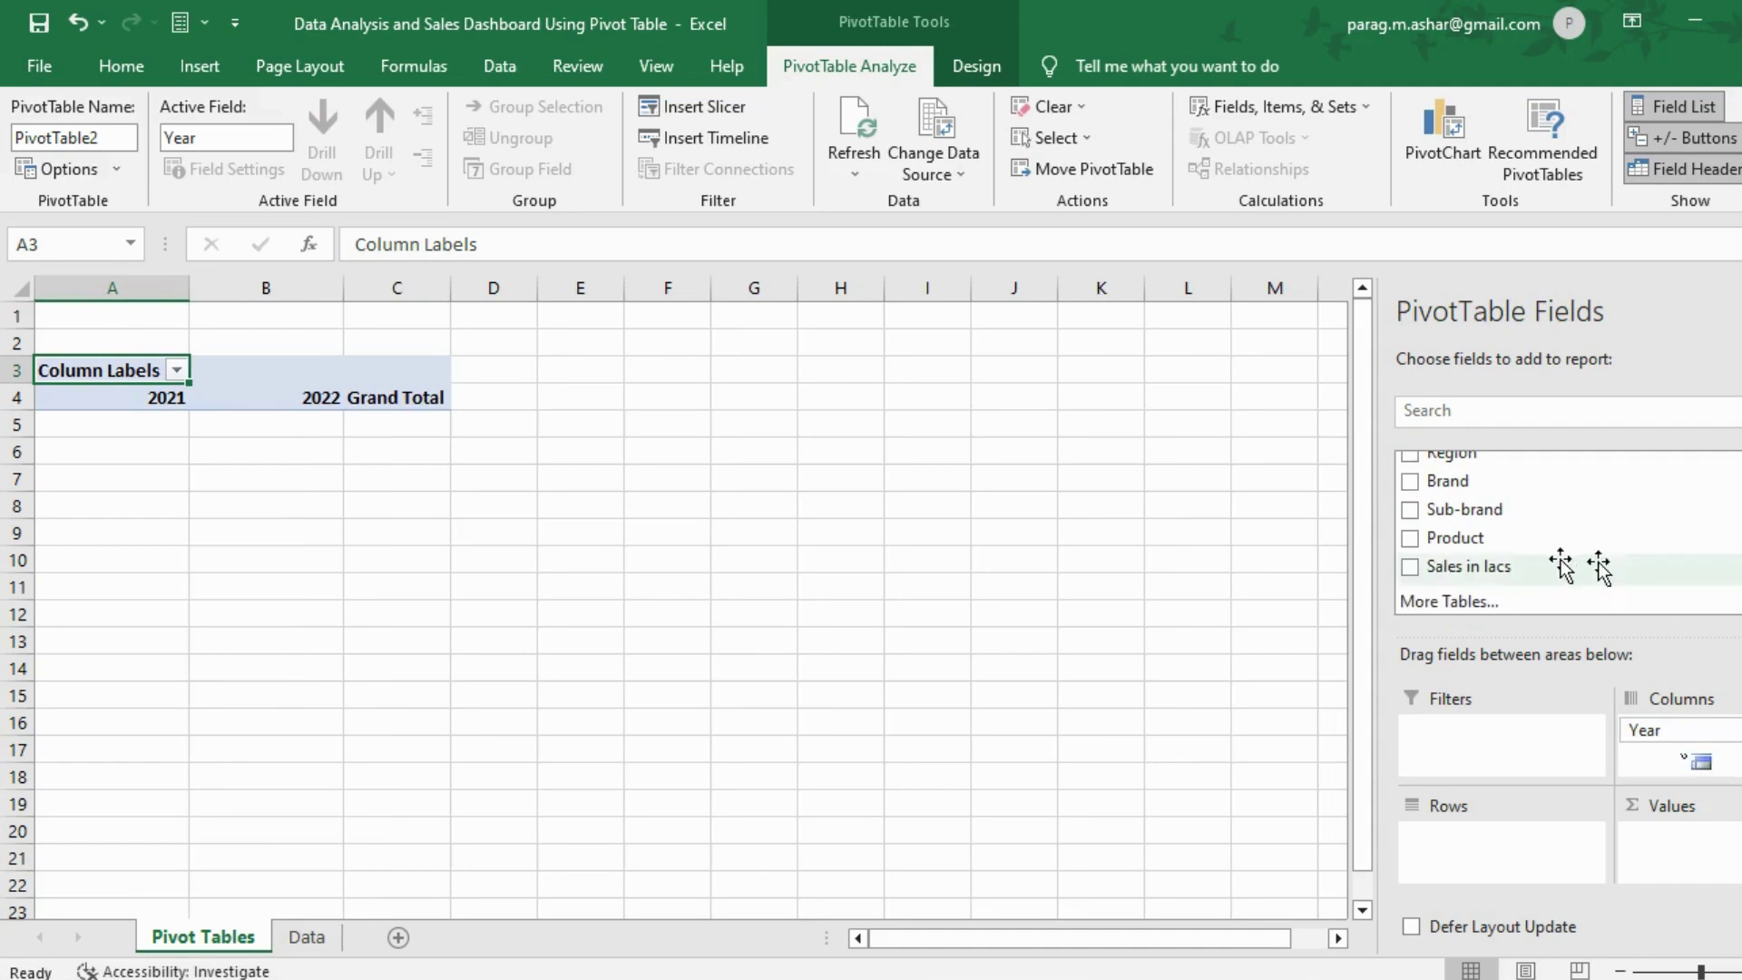
drag(1599, 567, 1717, 835)
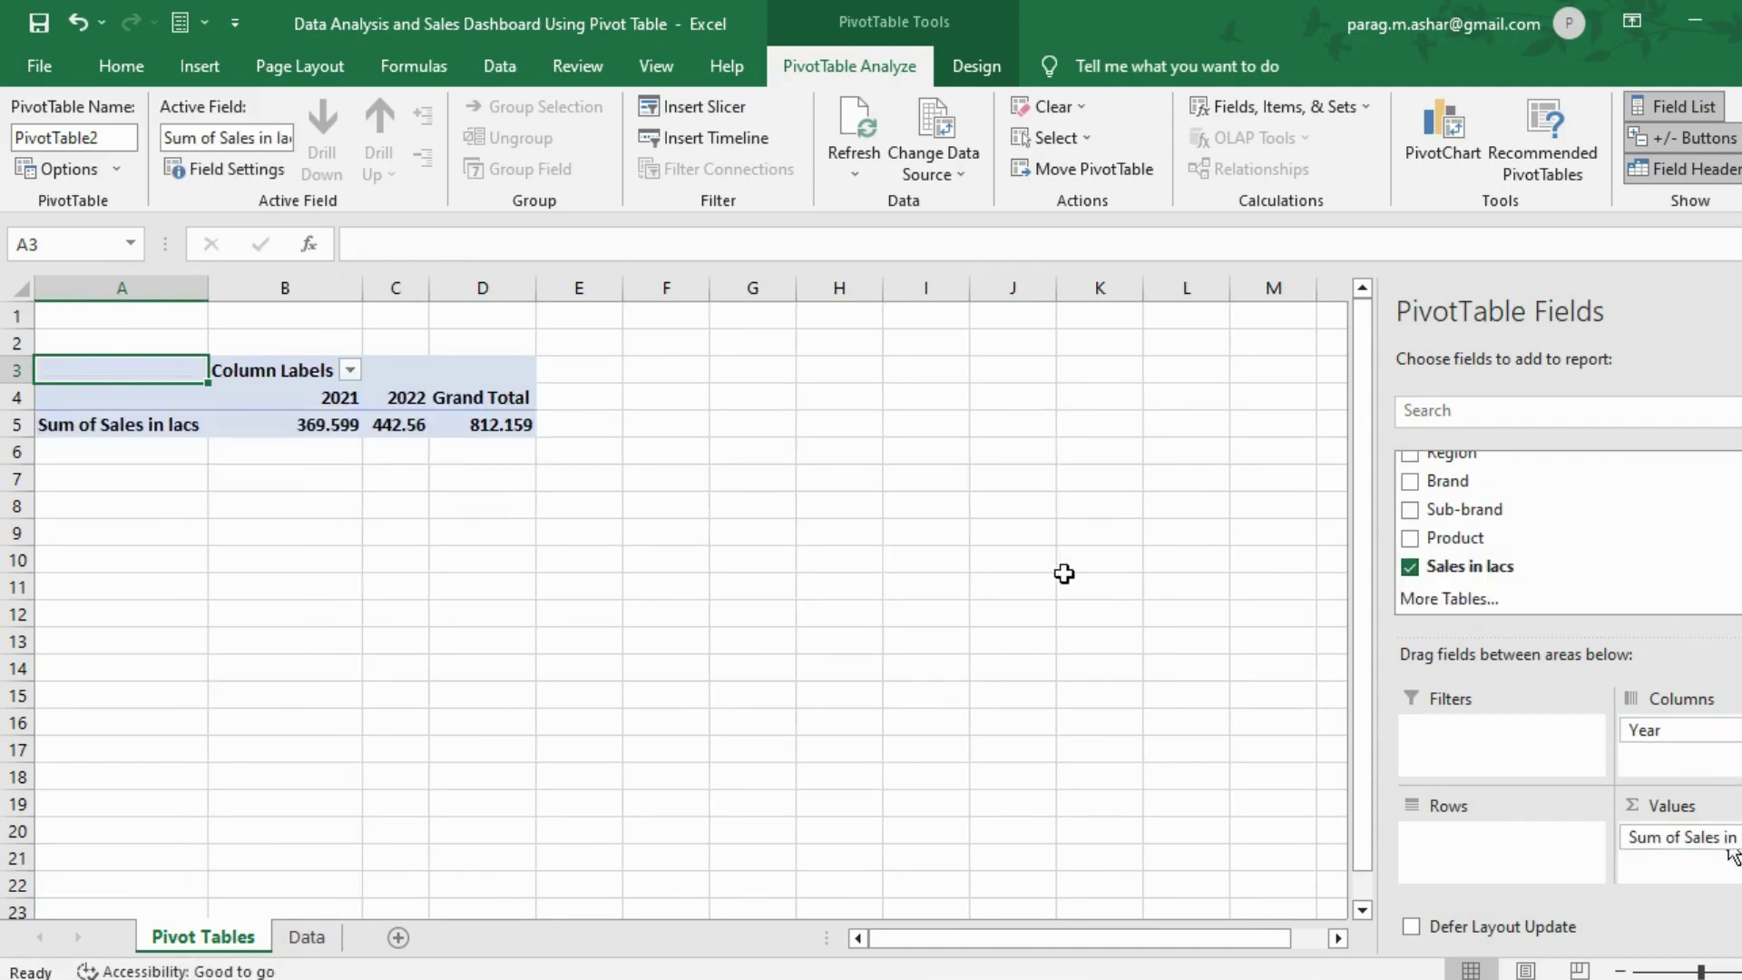
Step: Insert a clustered column PivotChart of the yearly sales, shrink it and place it beside the pivot table over about F2:J11
click(390, 428)
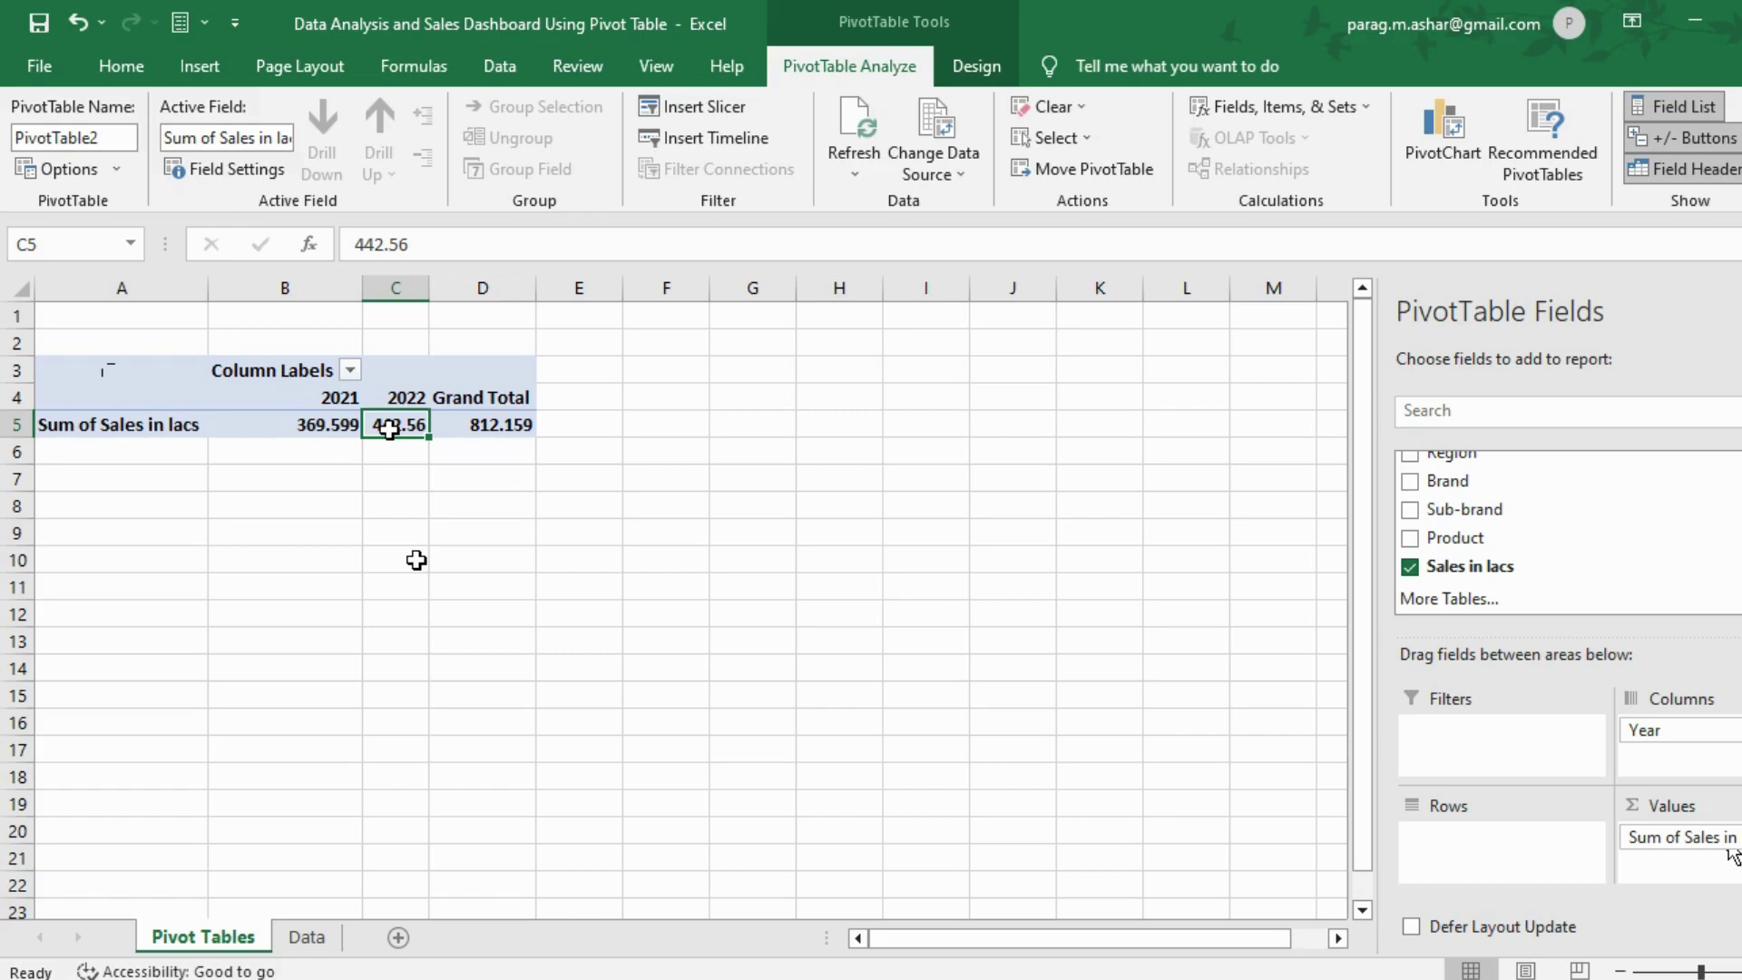
click(203, 69)
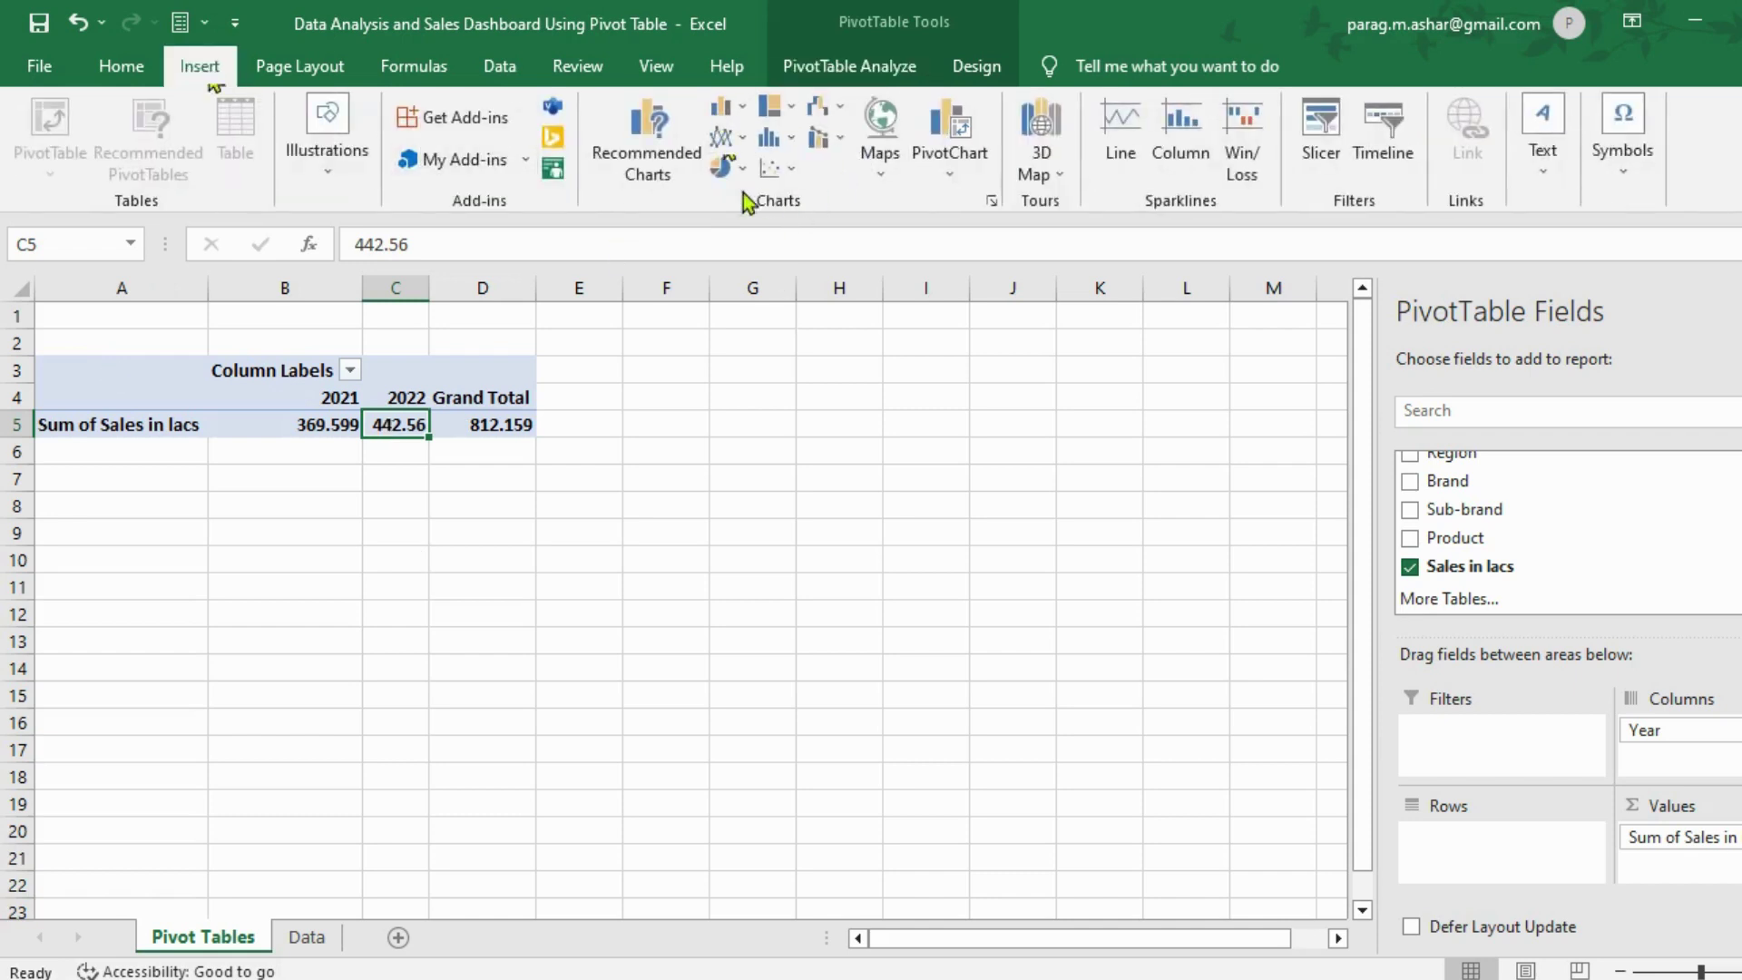
click(653, 120)
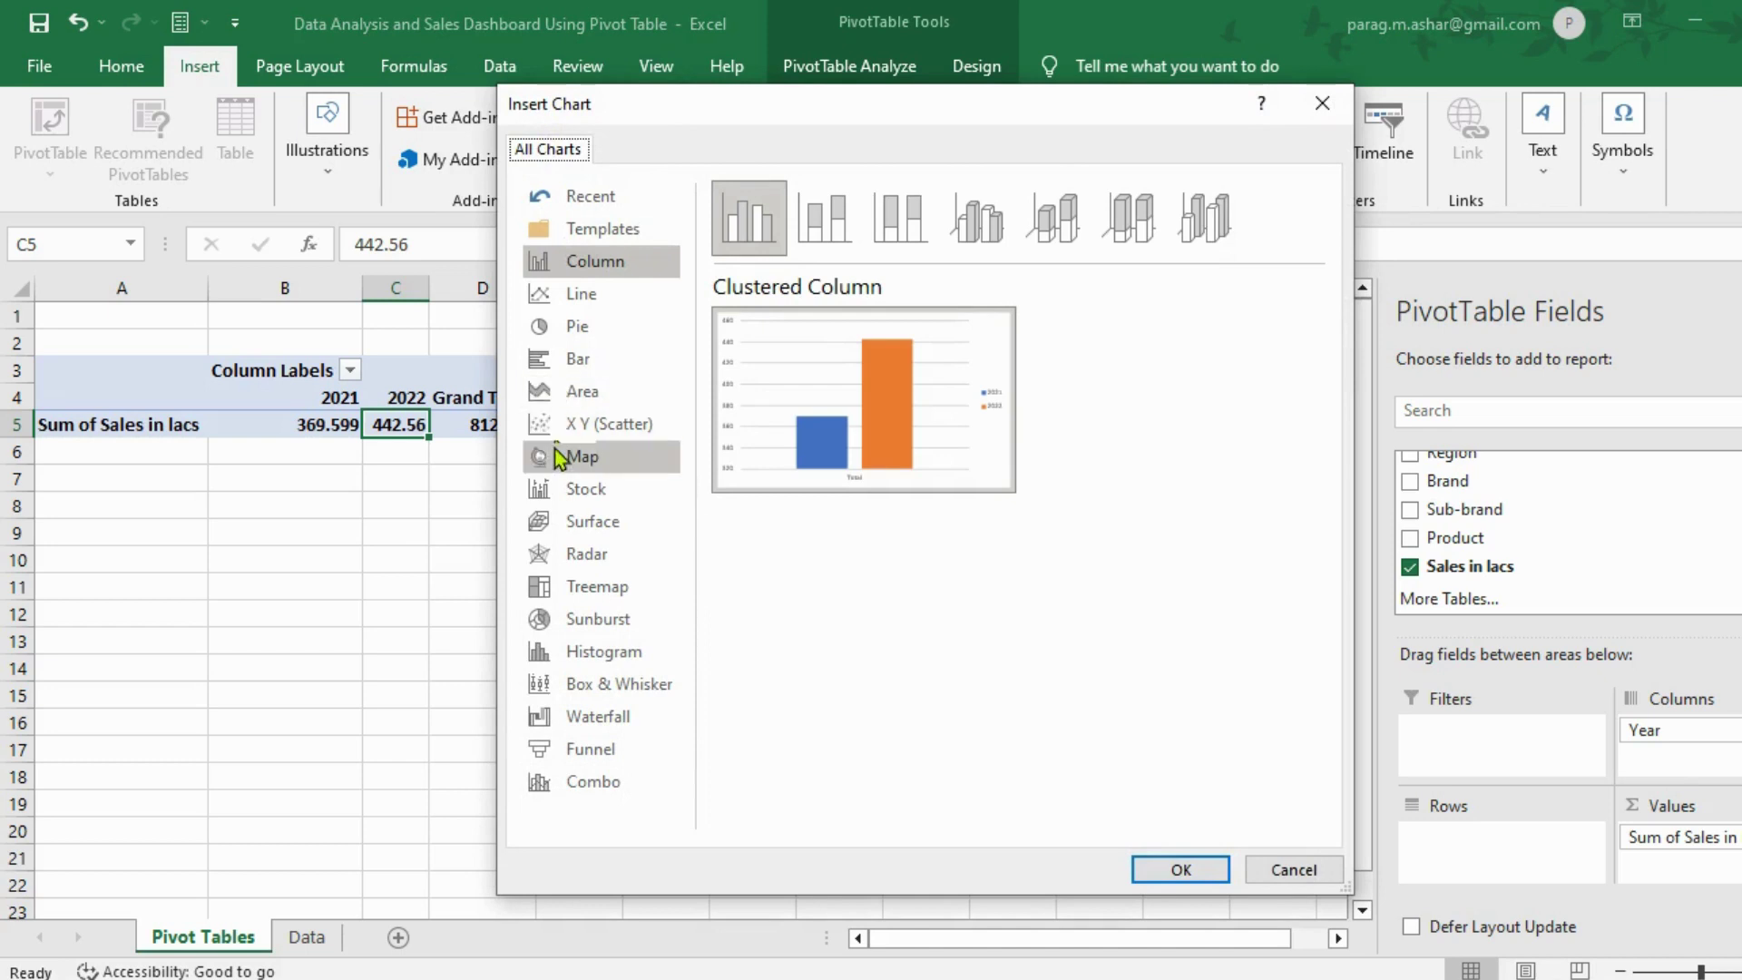
mouse_move(757, 478)
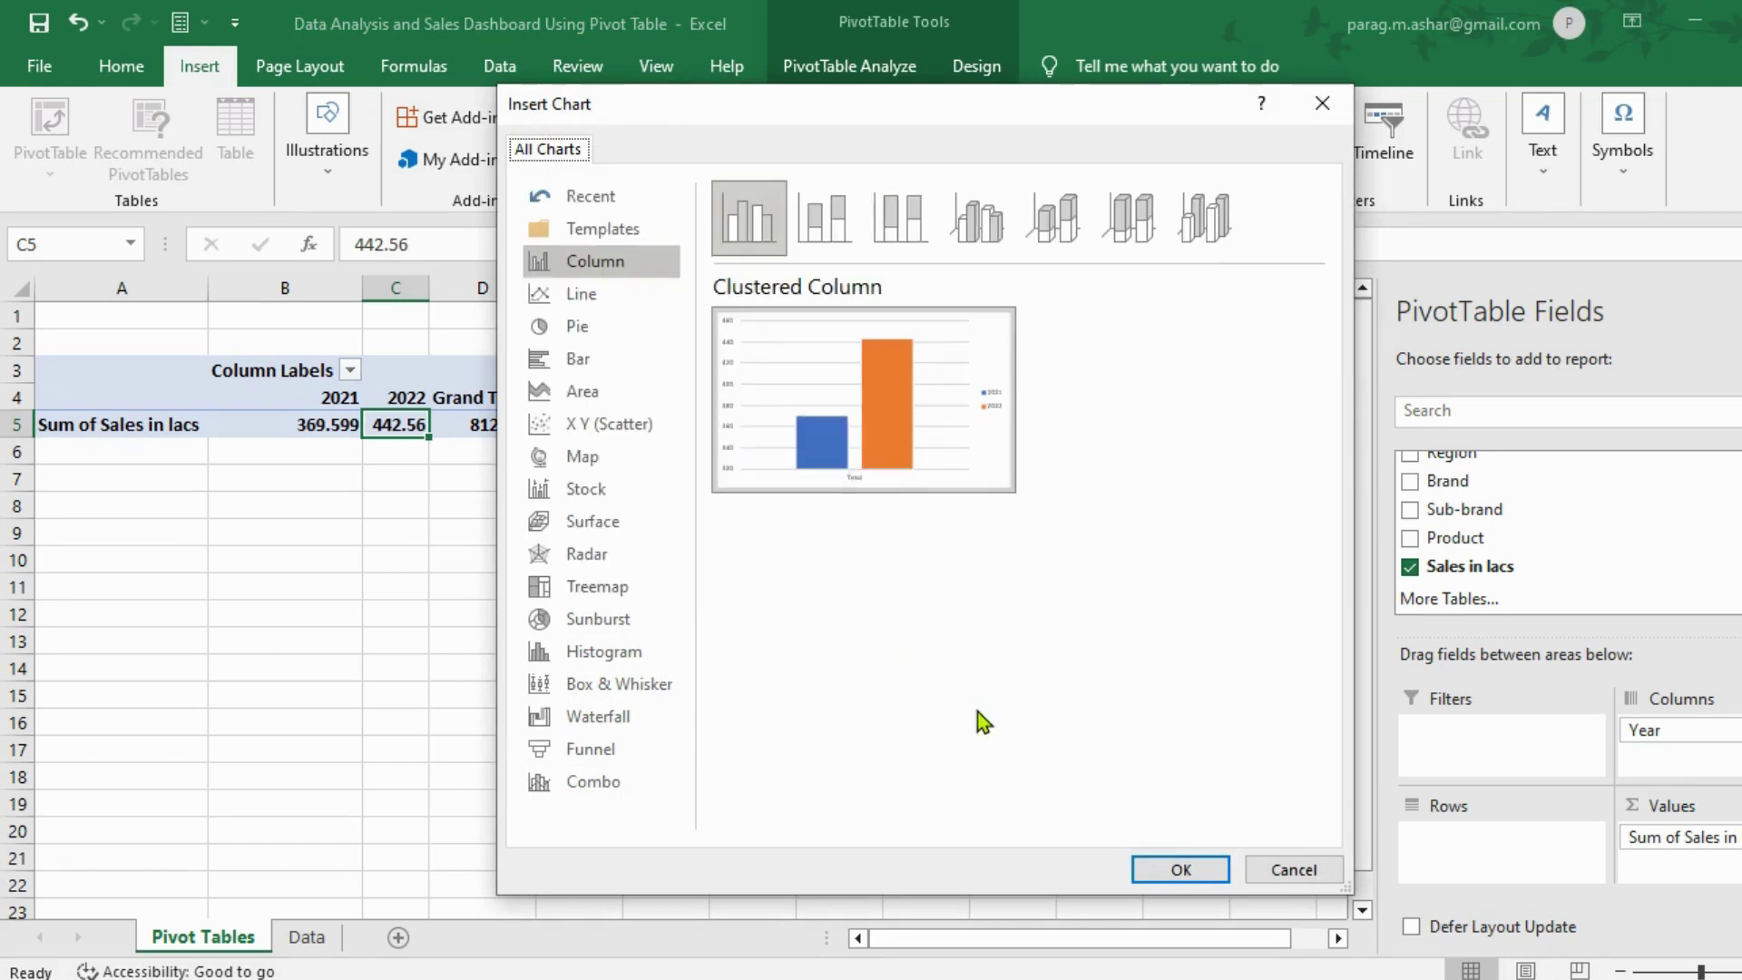
click(1180, 869)
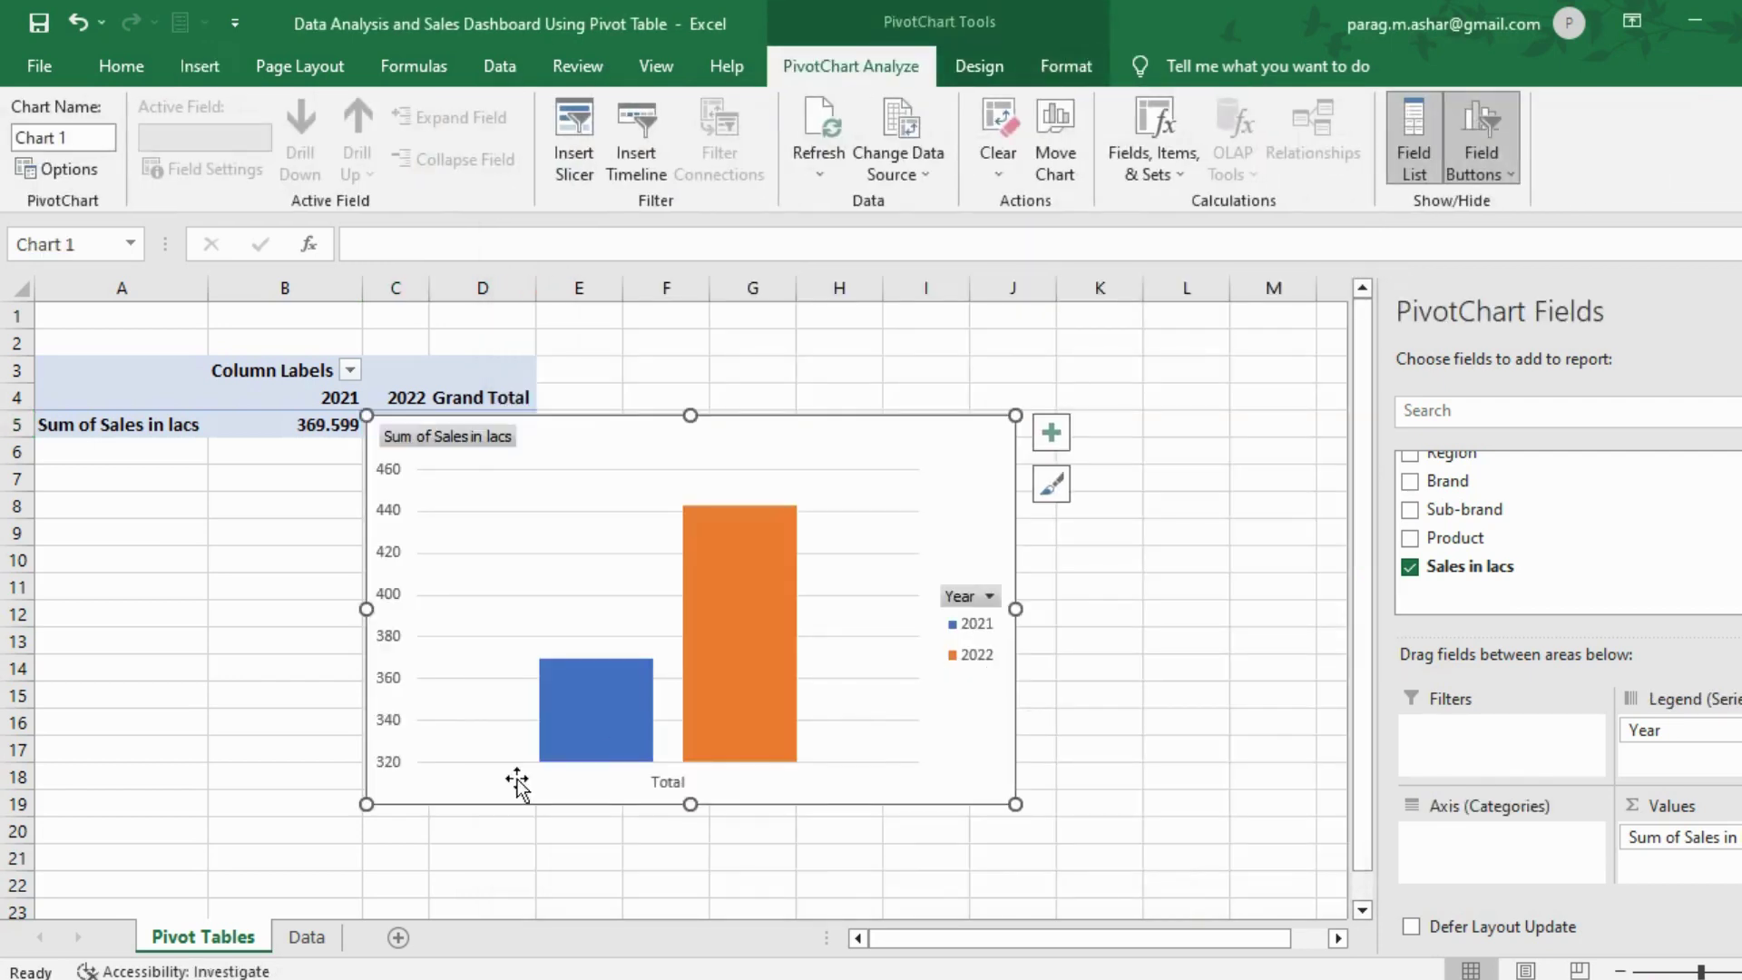
drag(367, 806, 697, 683)
drag(934, 450, 897, 399)
Step: Create a second pivot table from Data!$A$1:$G$2593 on the existing Pivot Tables worksheet at cell A14
click(320, 946)
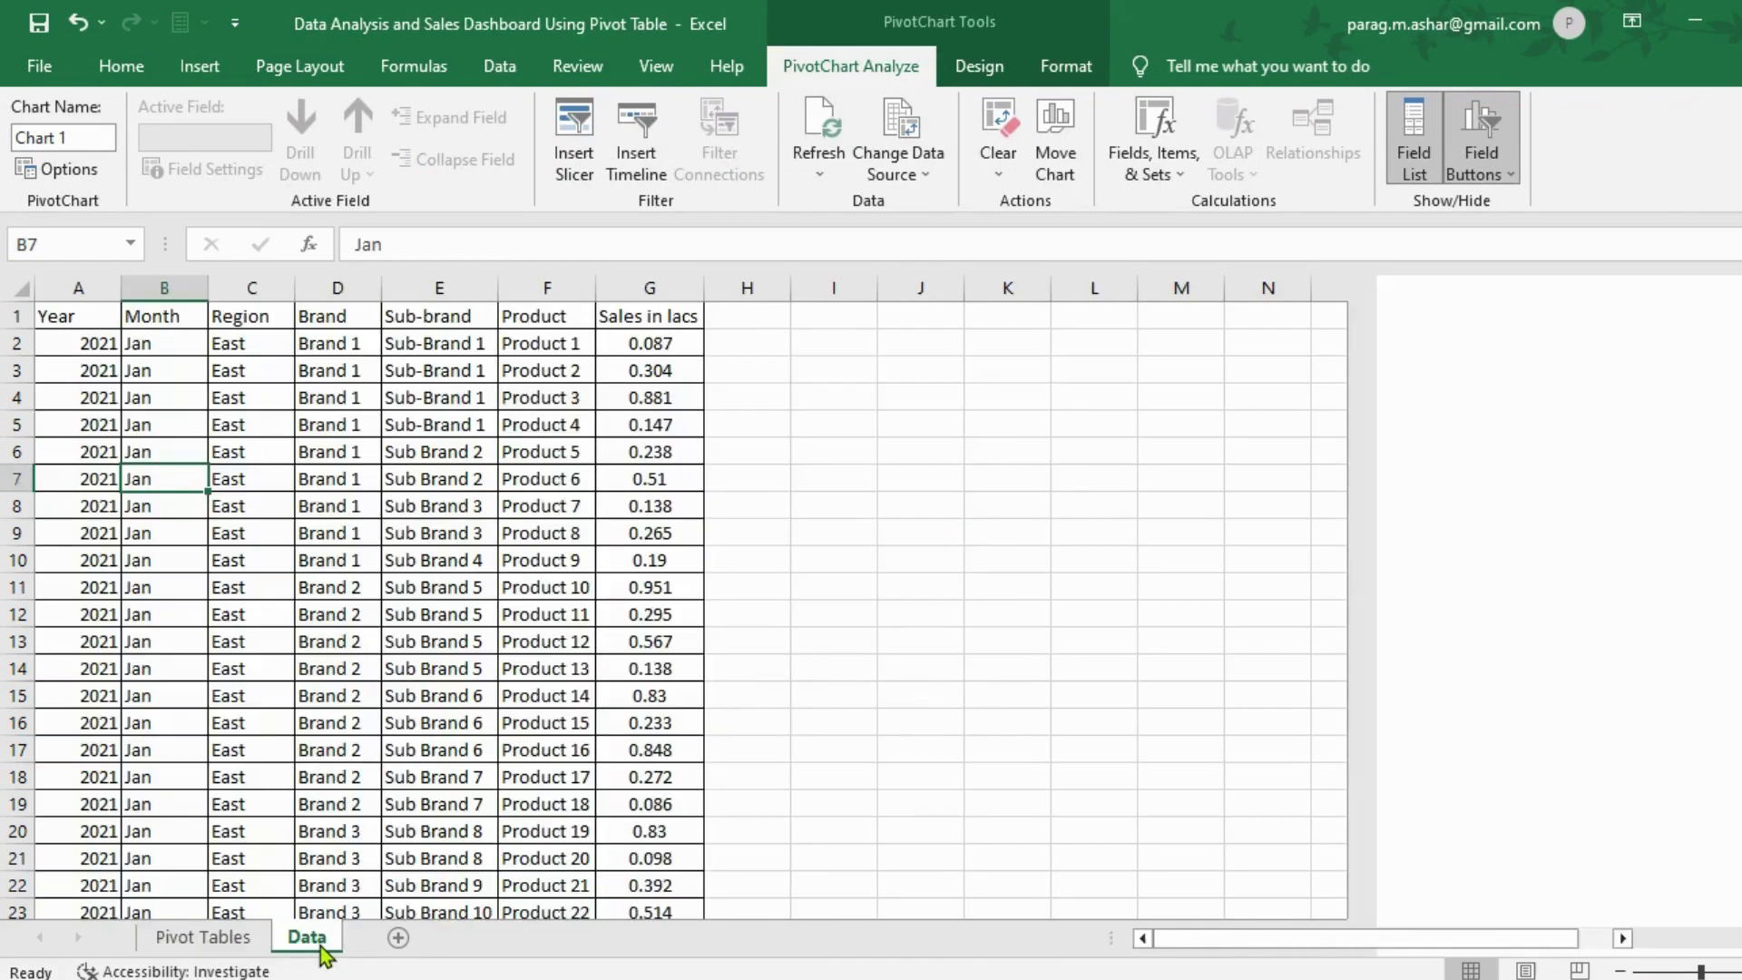
click(209, 70)
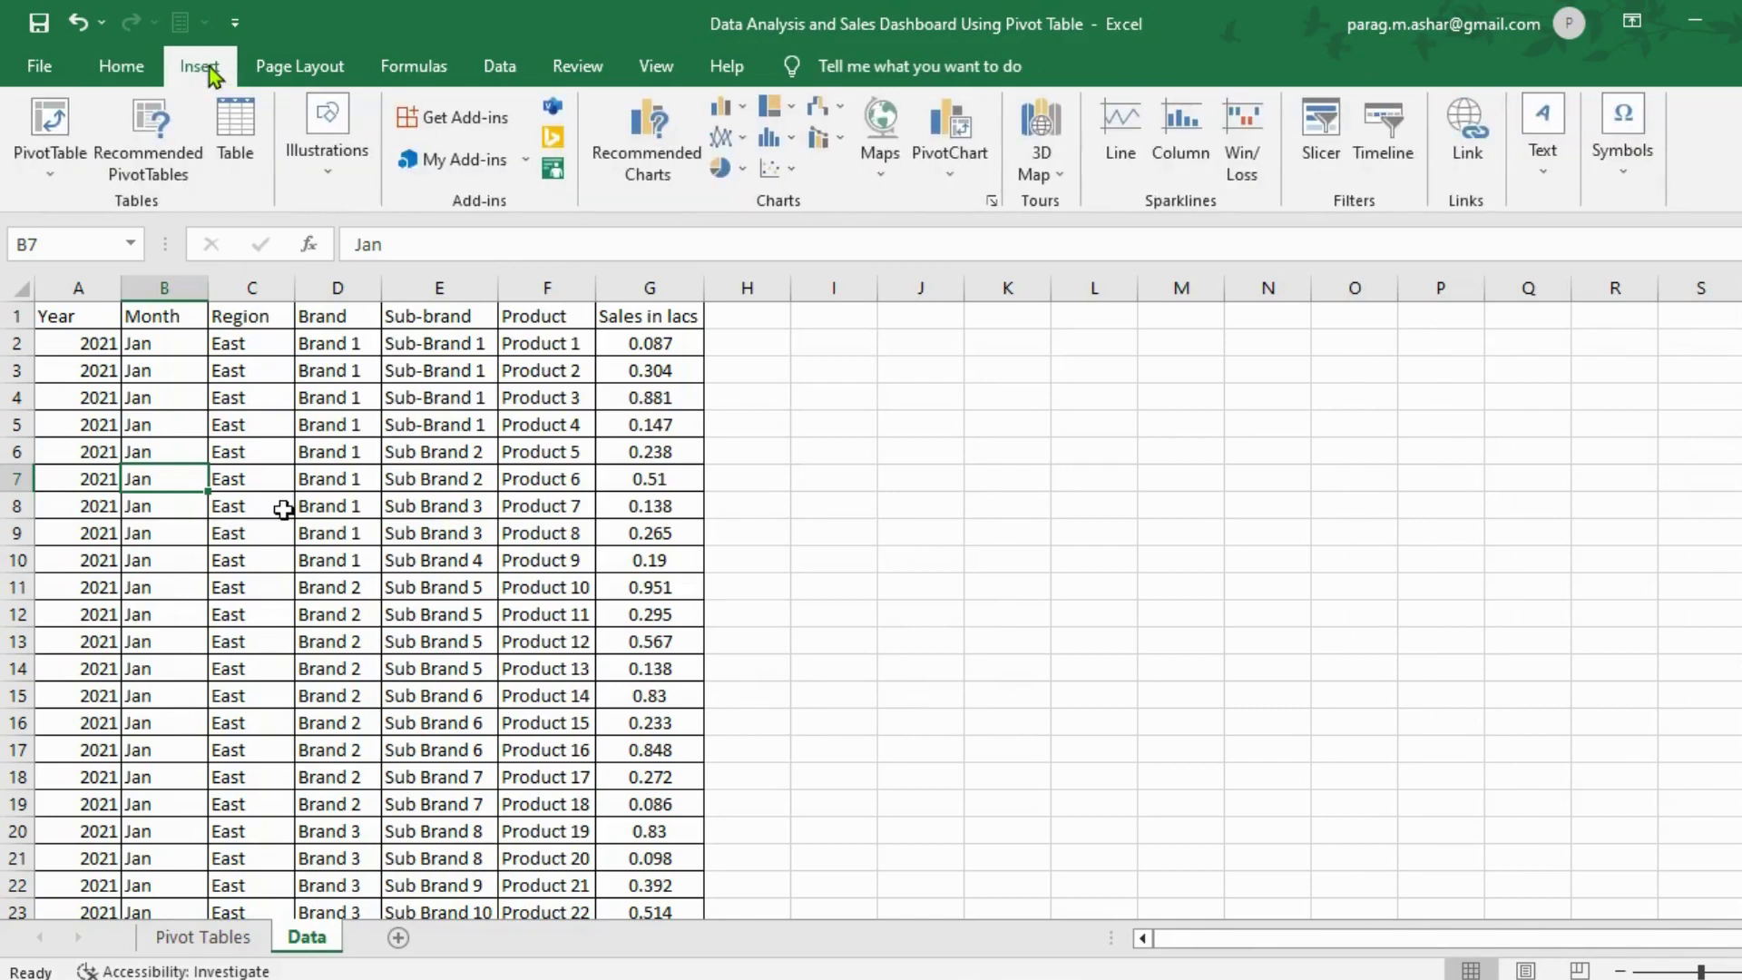
click(50, 122)
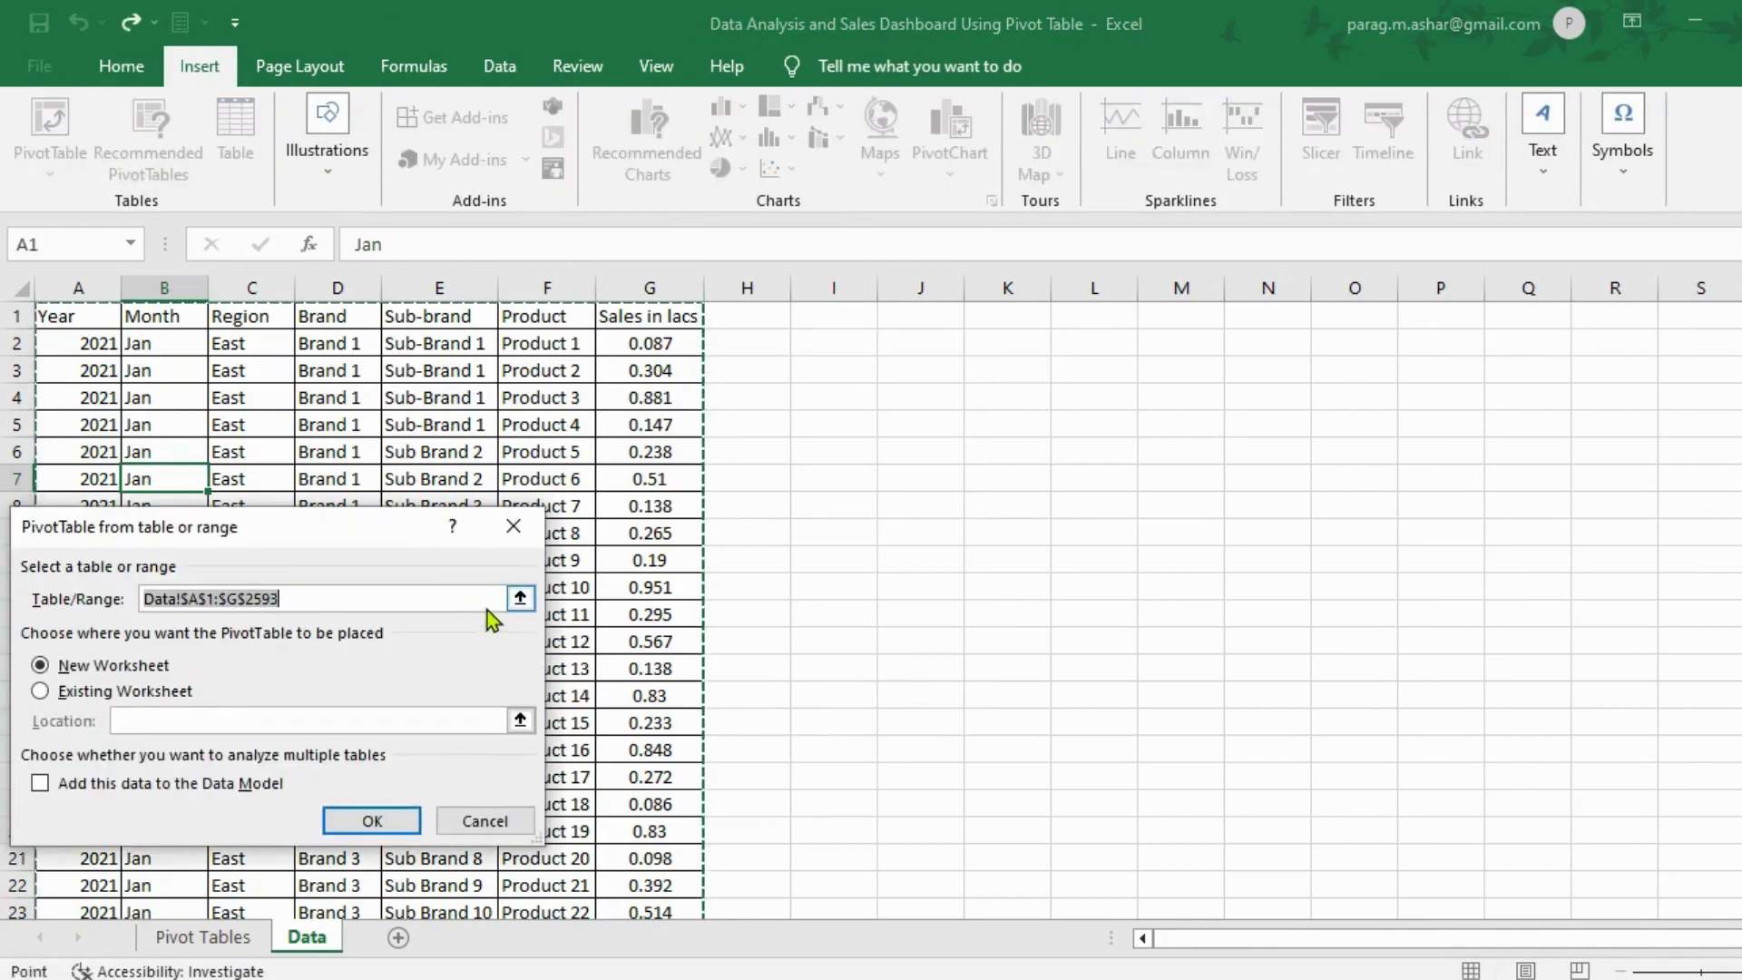
click(147, 694)
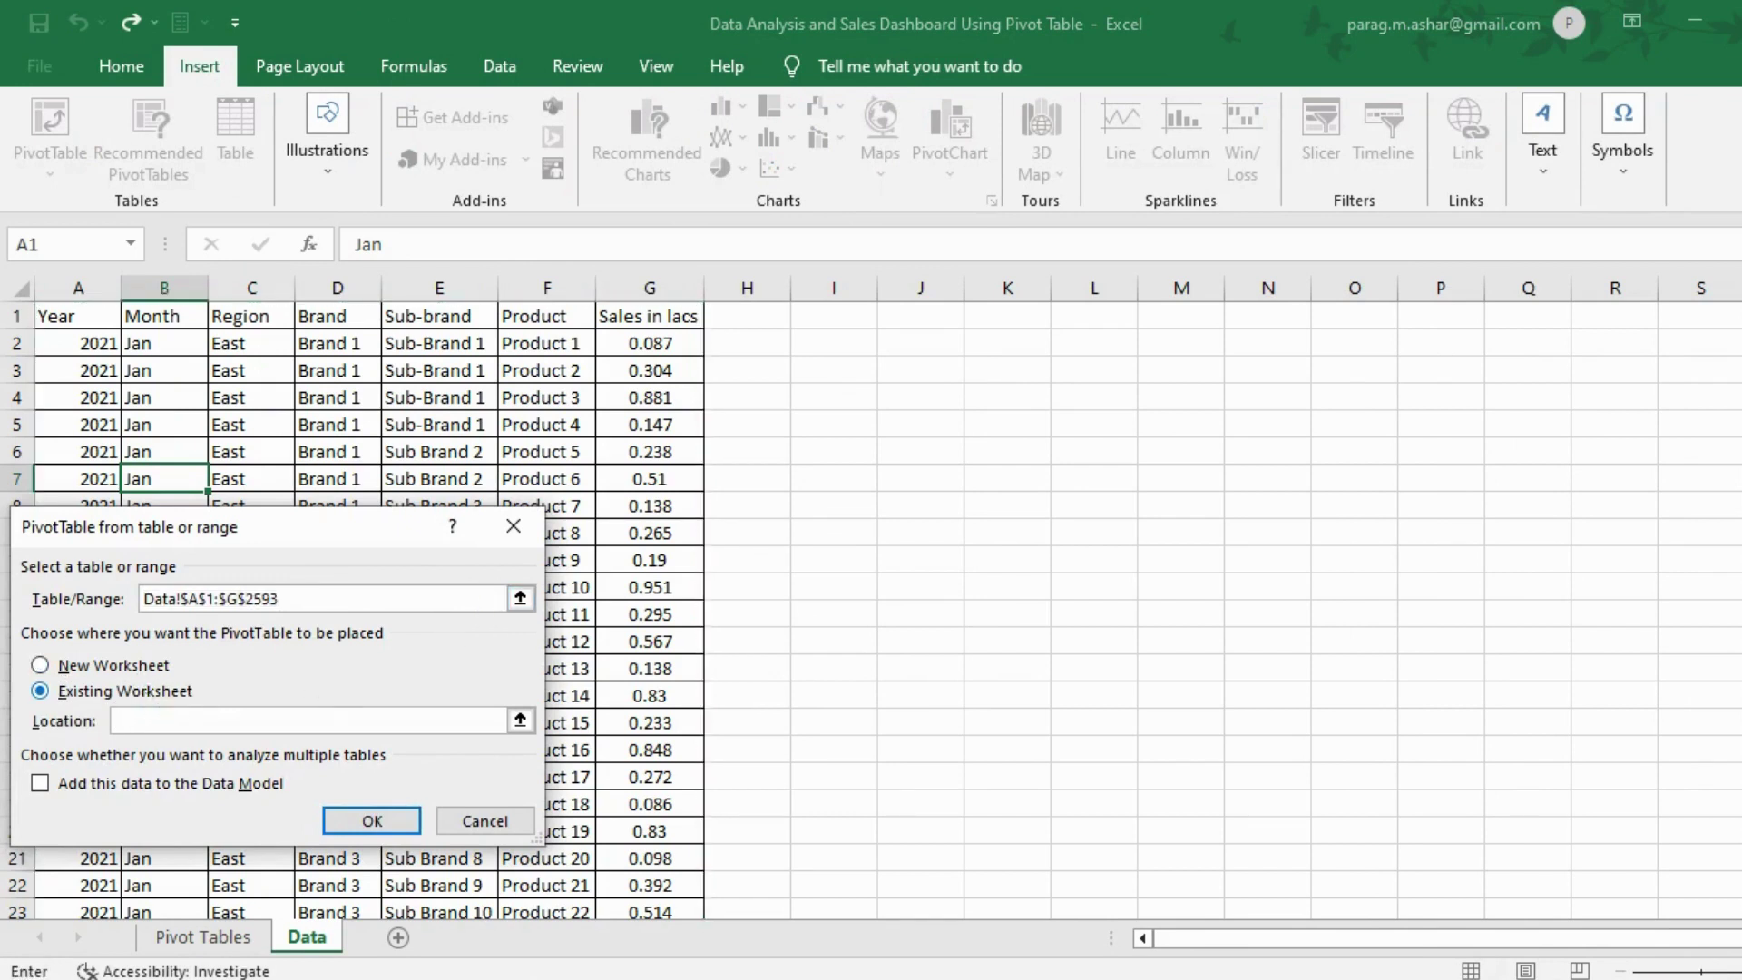
click(520, 720)
click(243, 951)
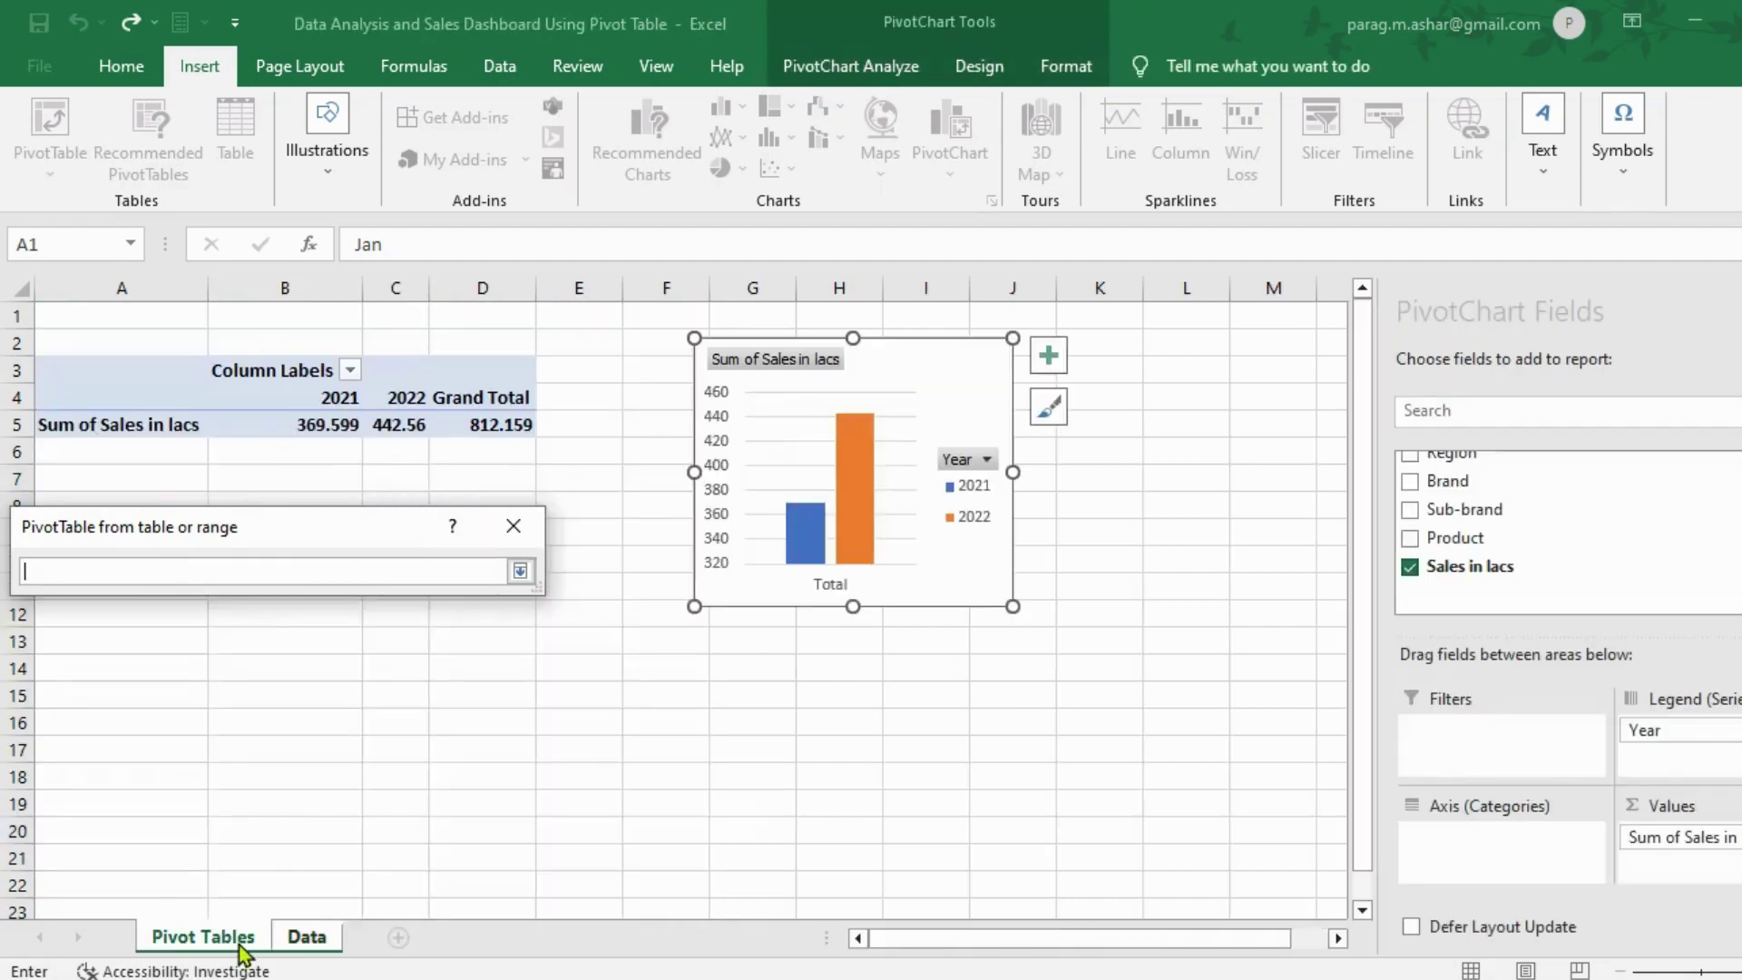
click(93, 669)
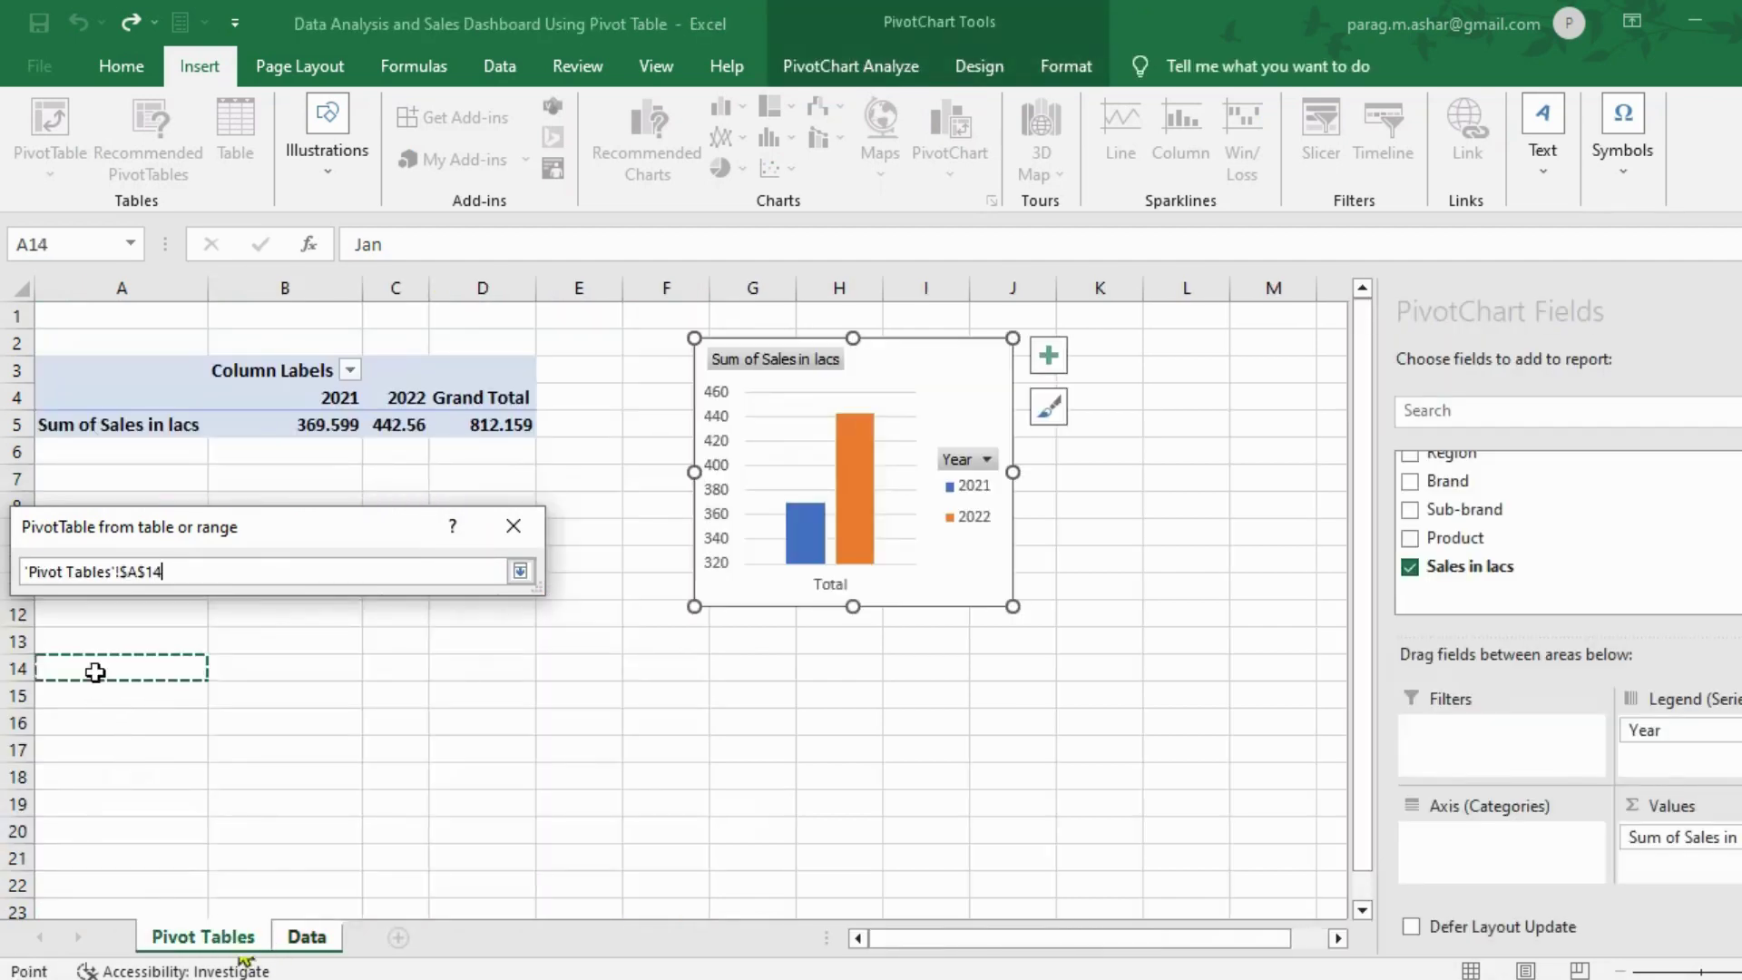
click(521, 575)
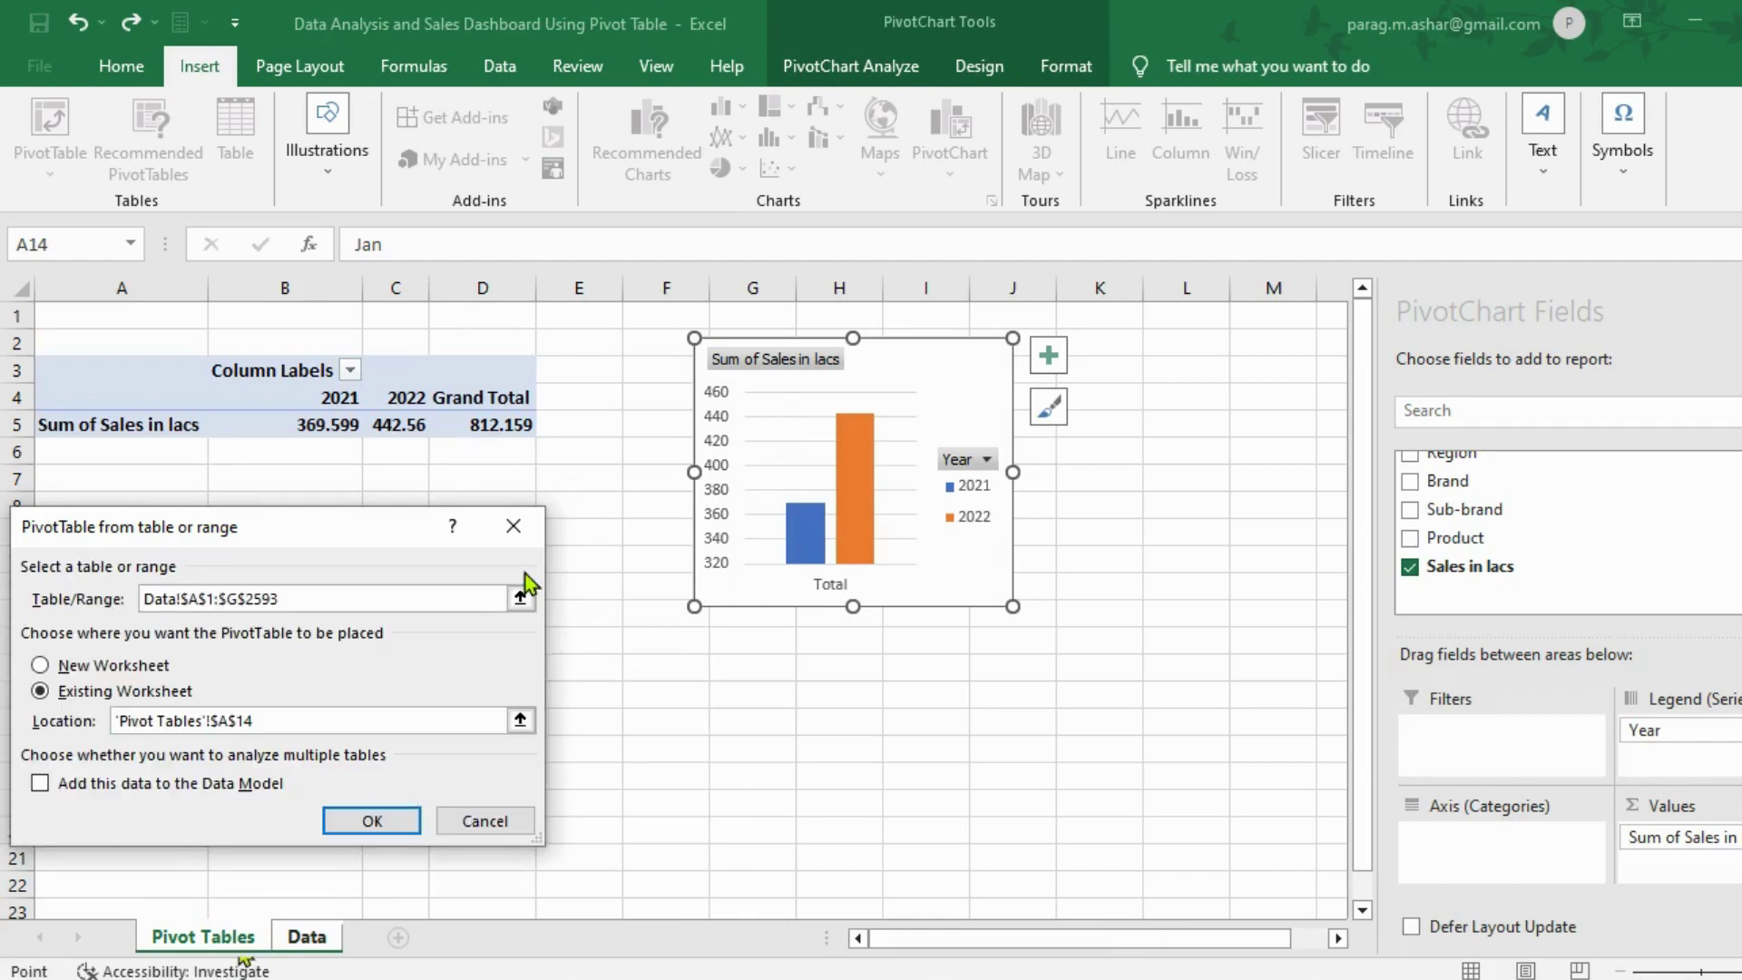
click(372, 821)
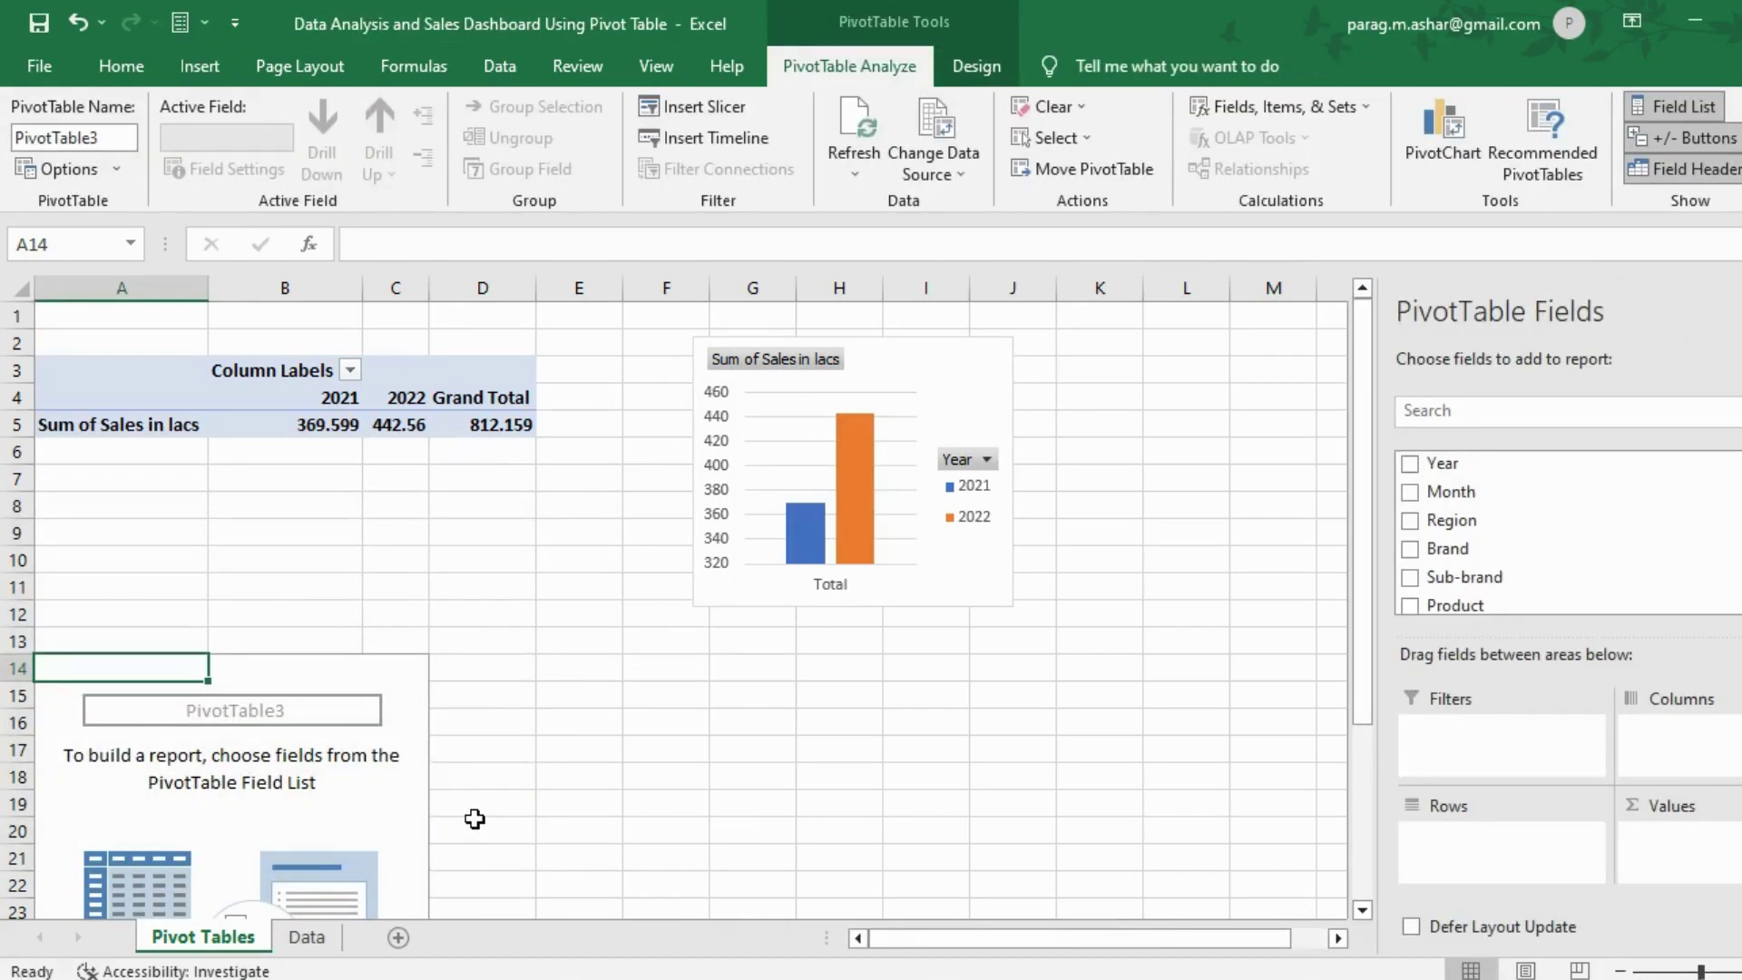
Step: Replace the blank pivot table with a copy of the yearly sales pivot table at A12 that has Brand in its rows
key(ctrl+z)
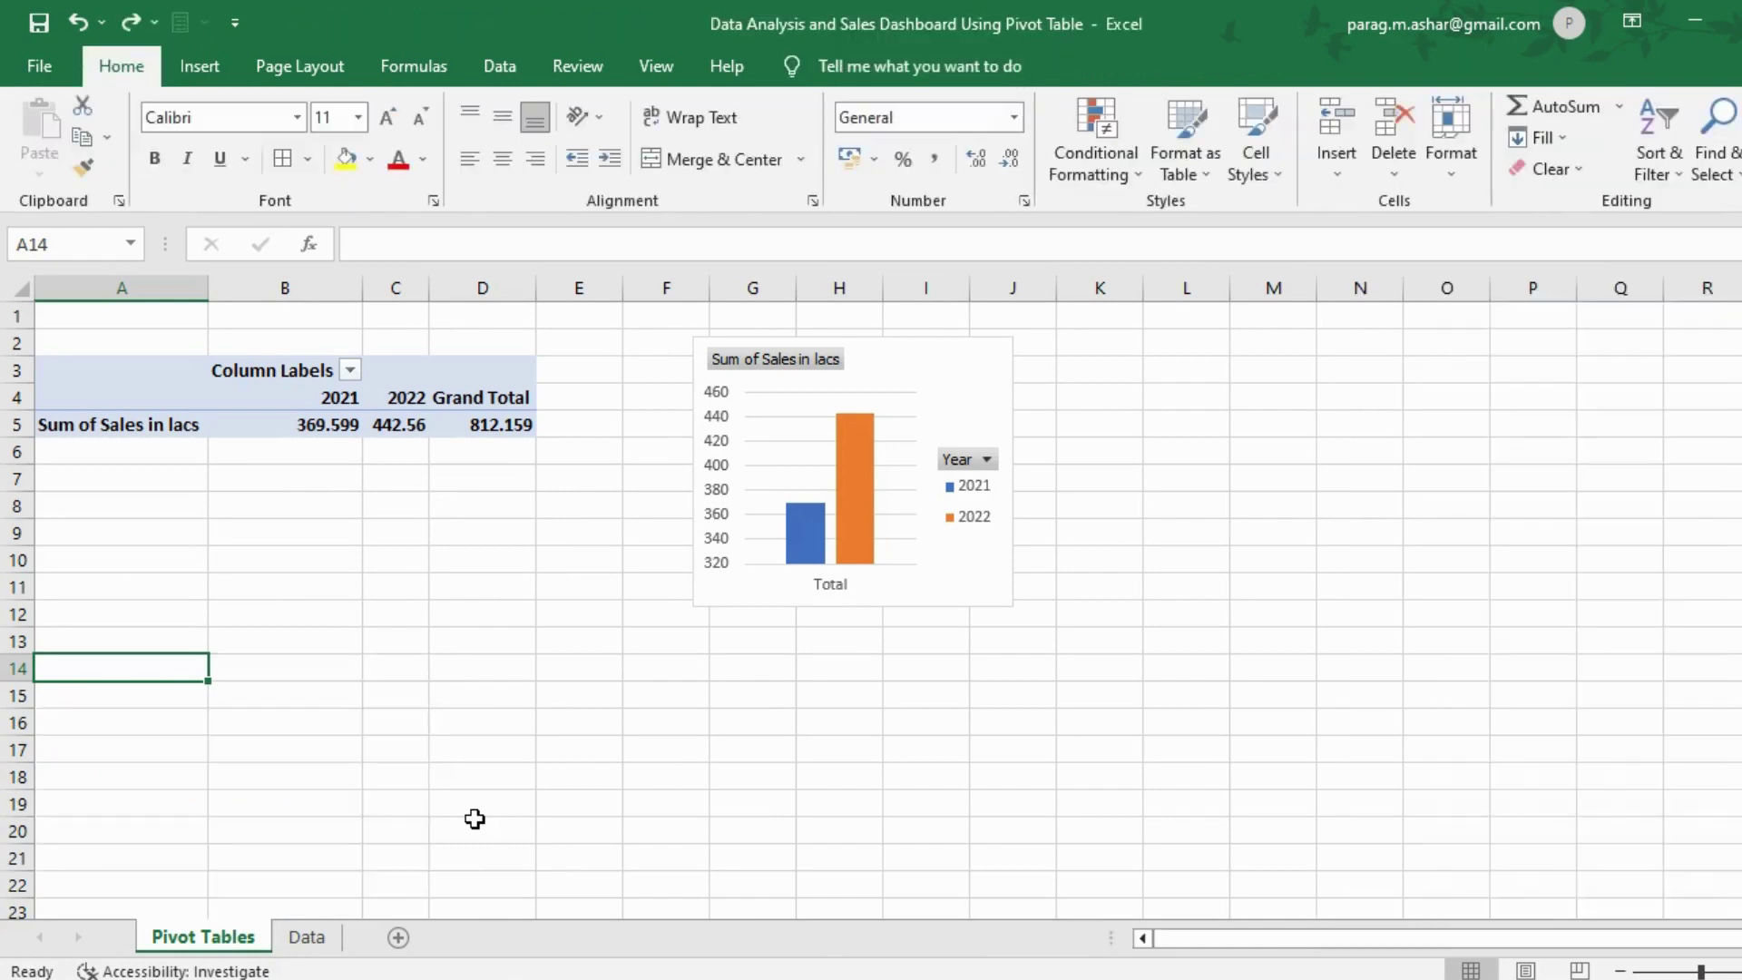
click(137, 360)
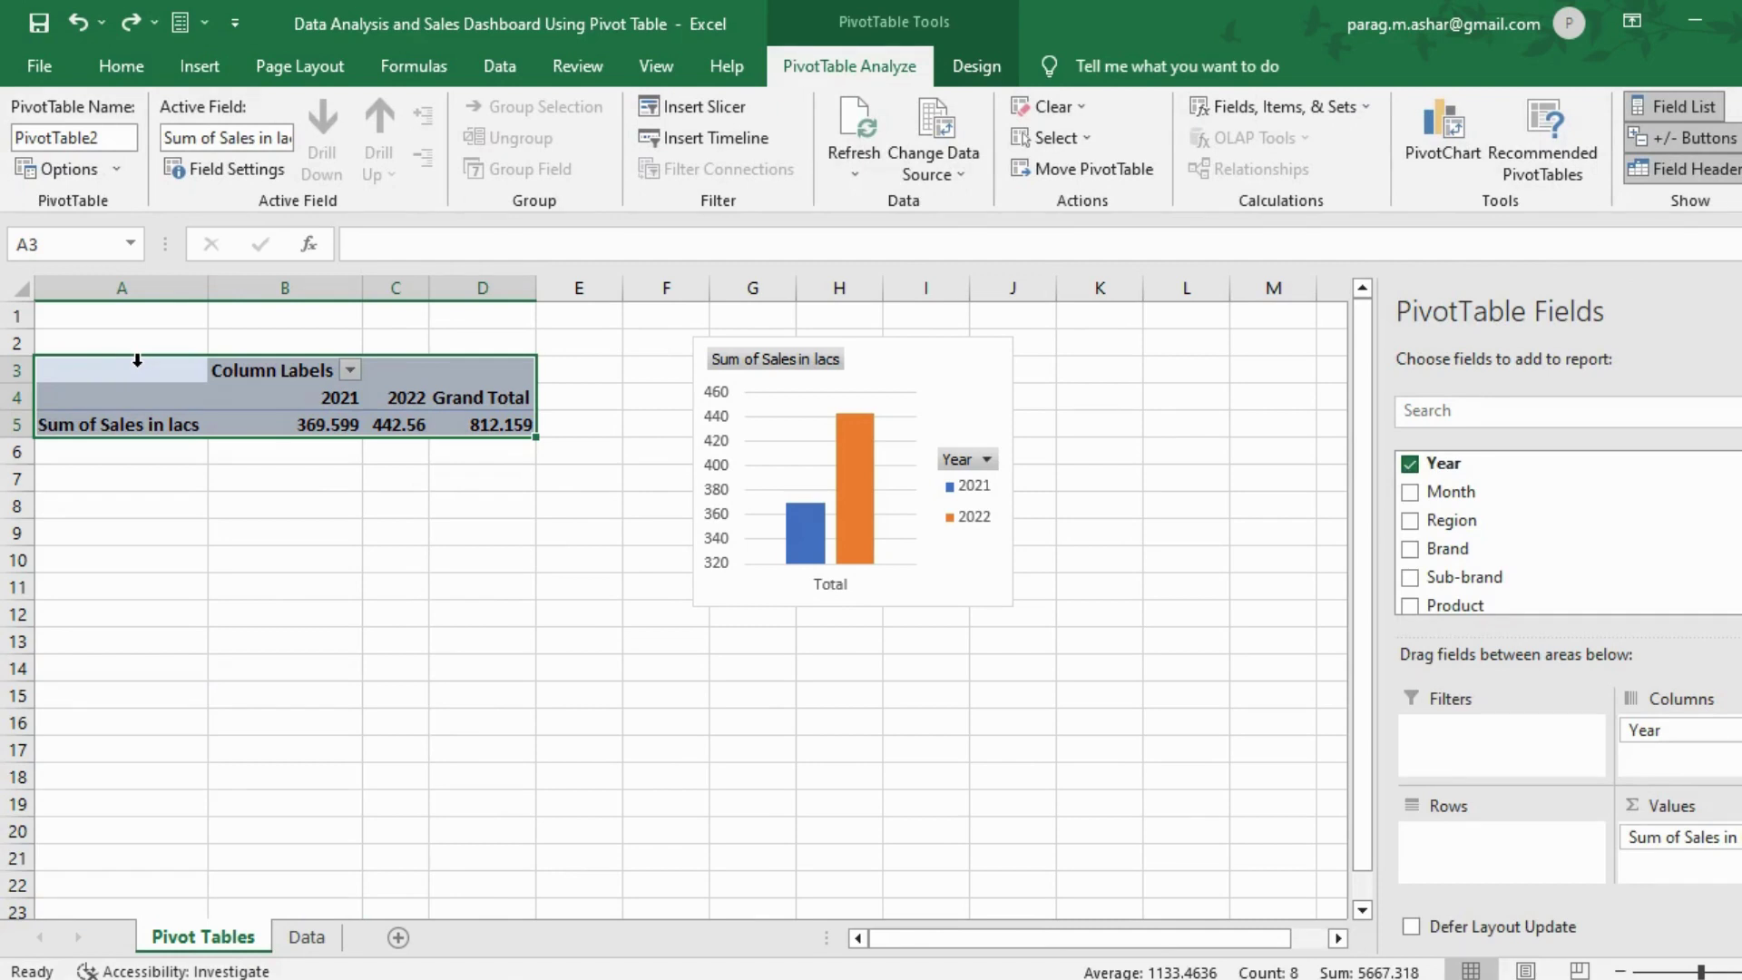
key(ctrl+c)
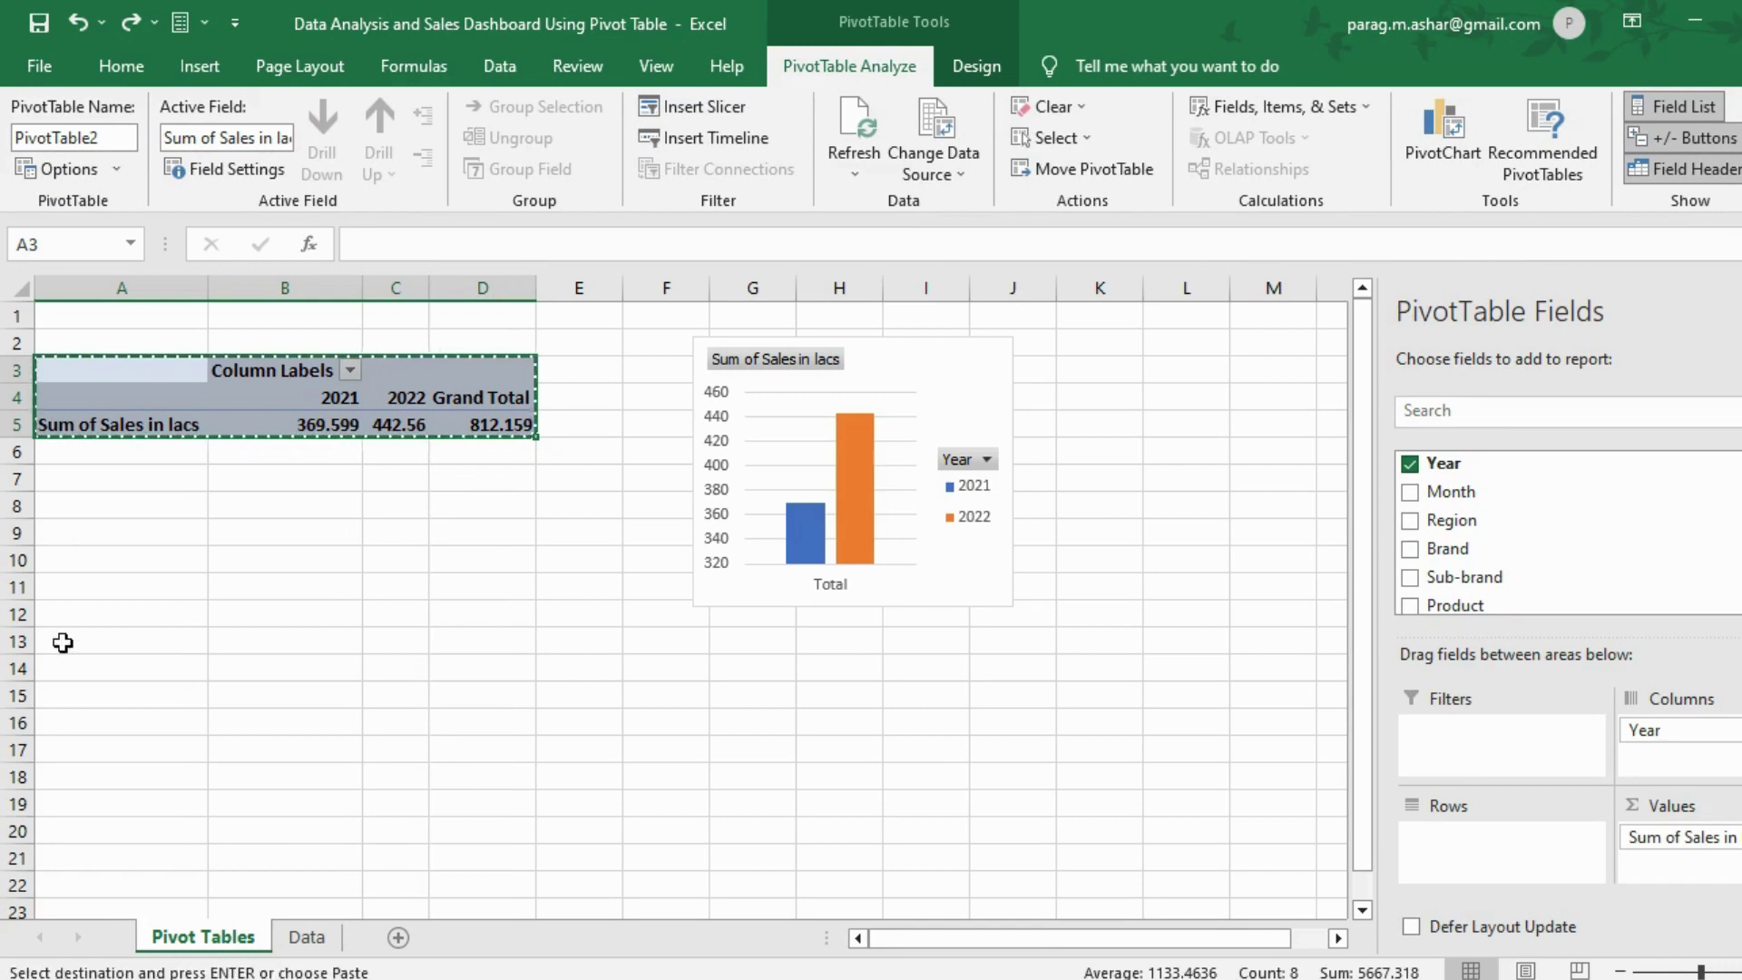
click(81, 669)
key(ctrl+v)
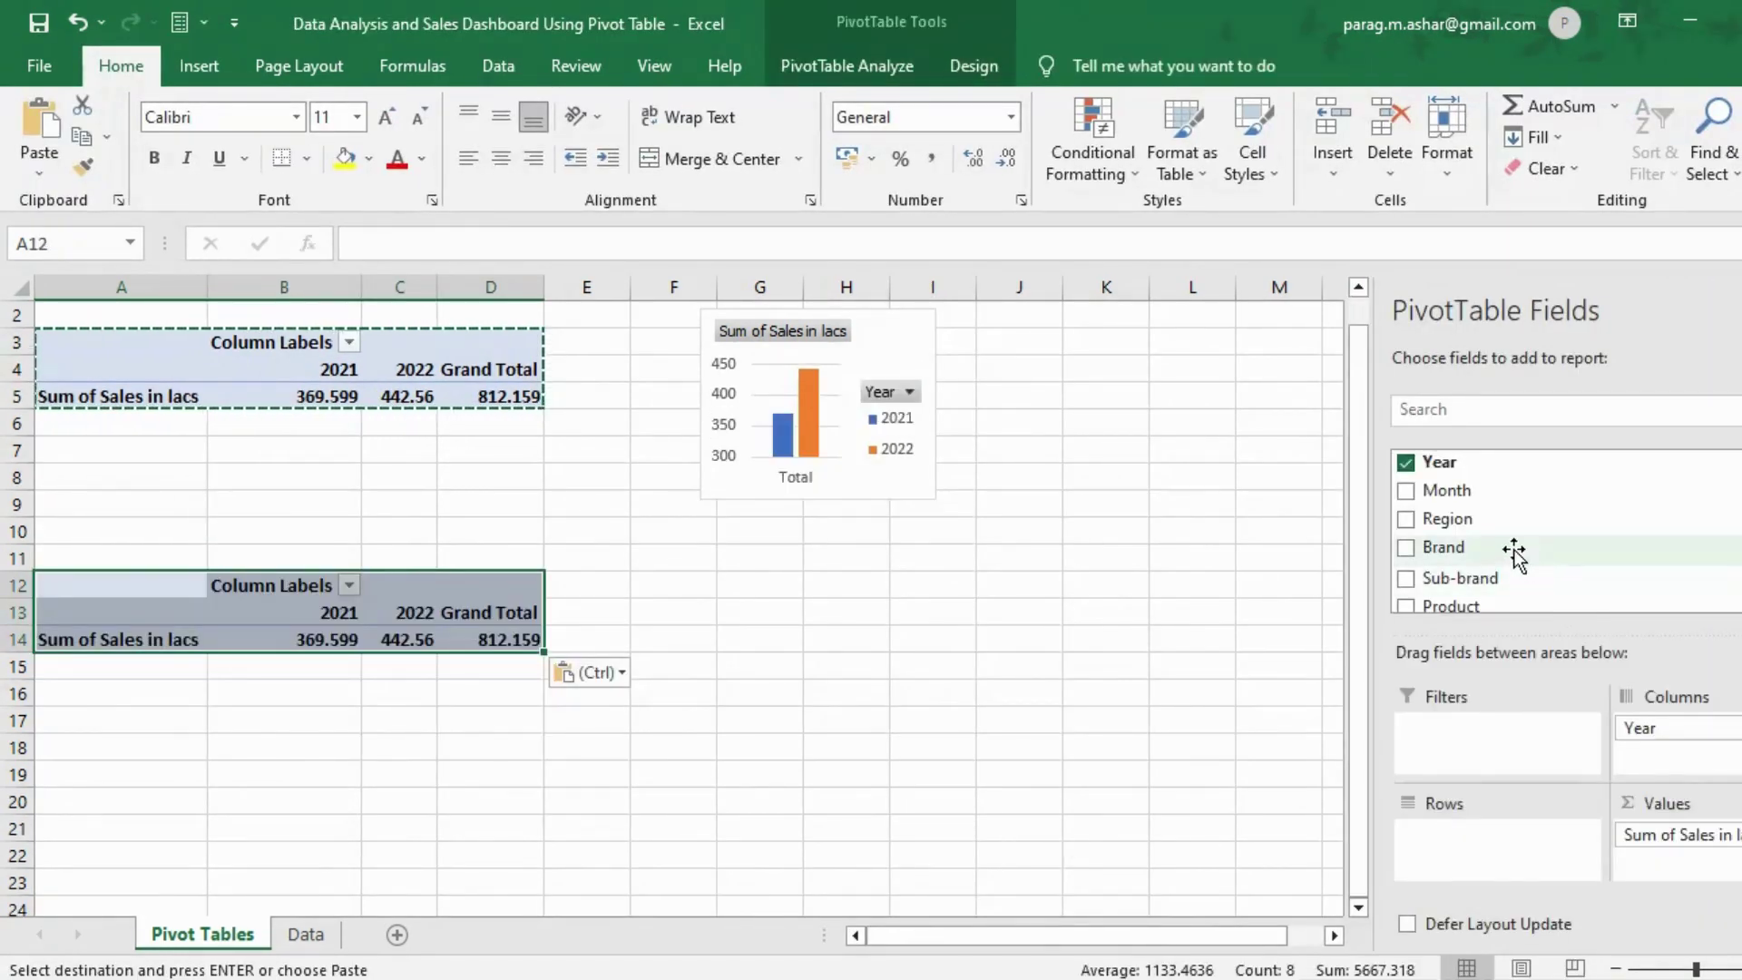
drag(1511, 549, 1517, 846)
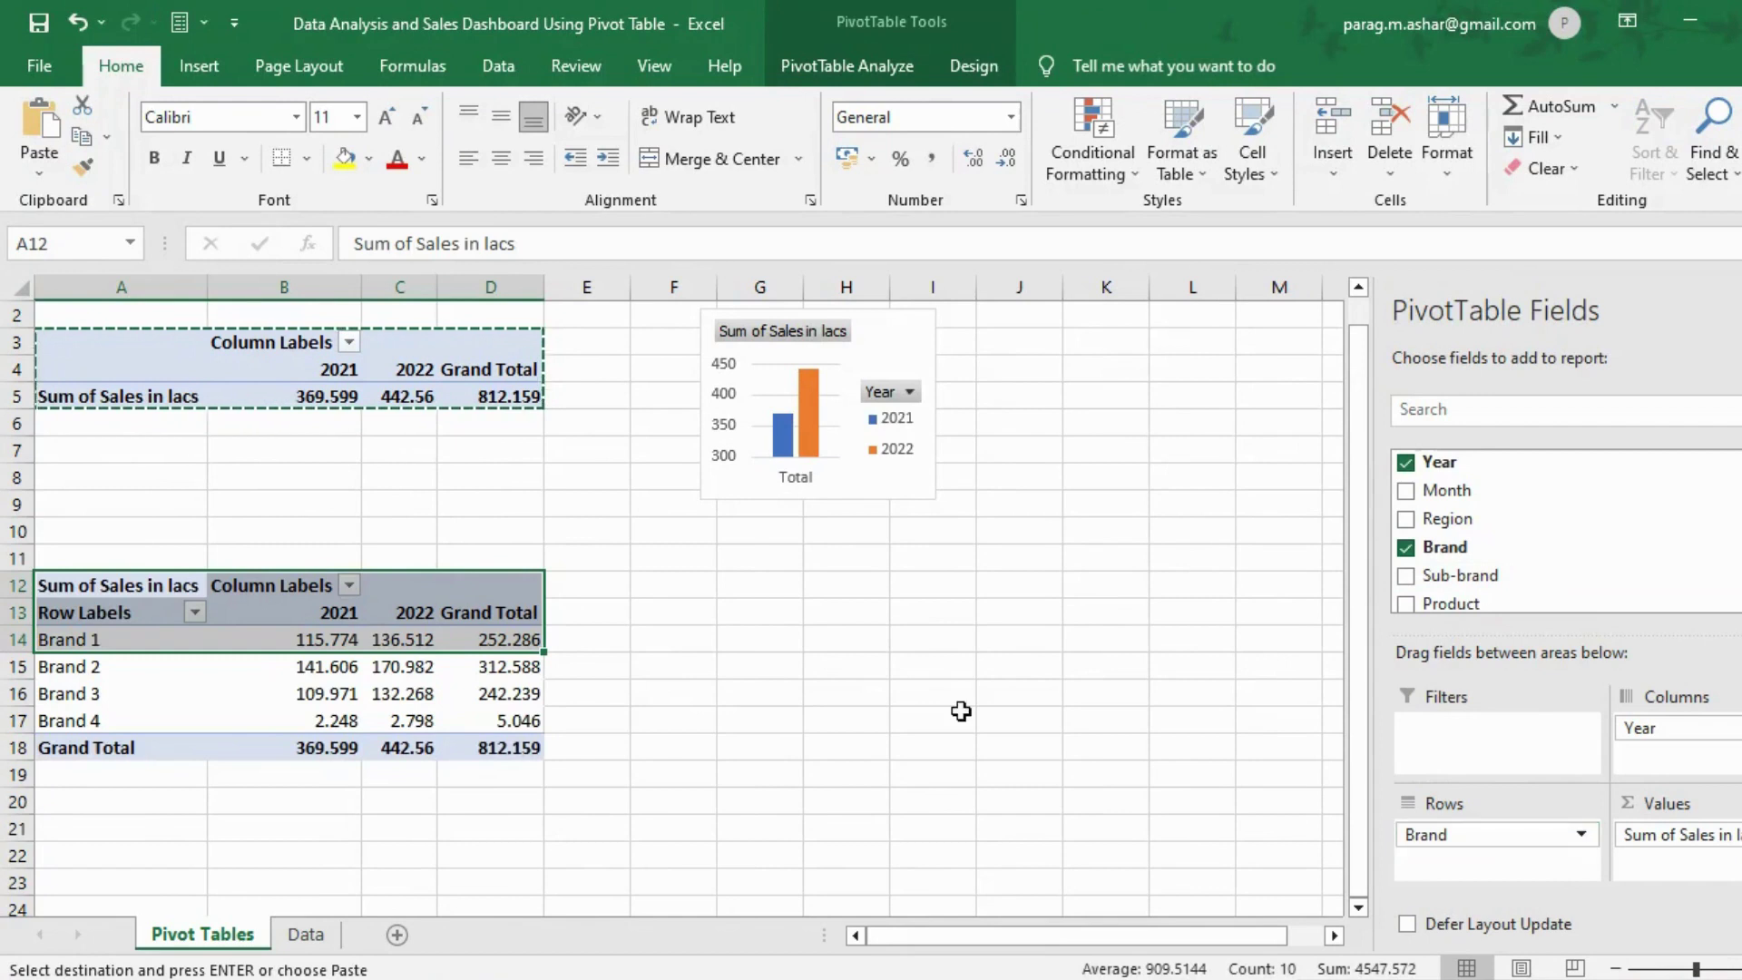
Step: Insert a clustered bar PivotChart of the brand sales, shrink it and place it over about J11:M19
click(250, 641)
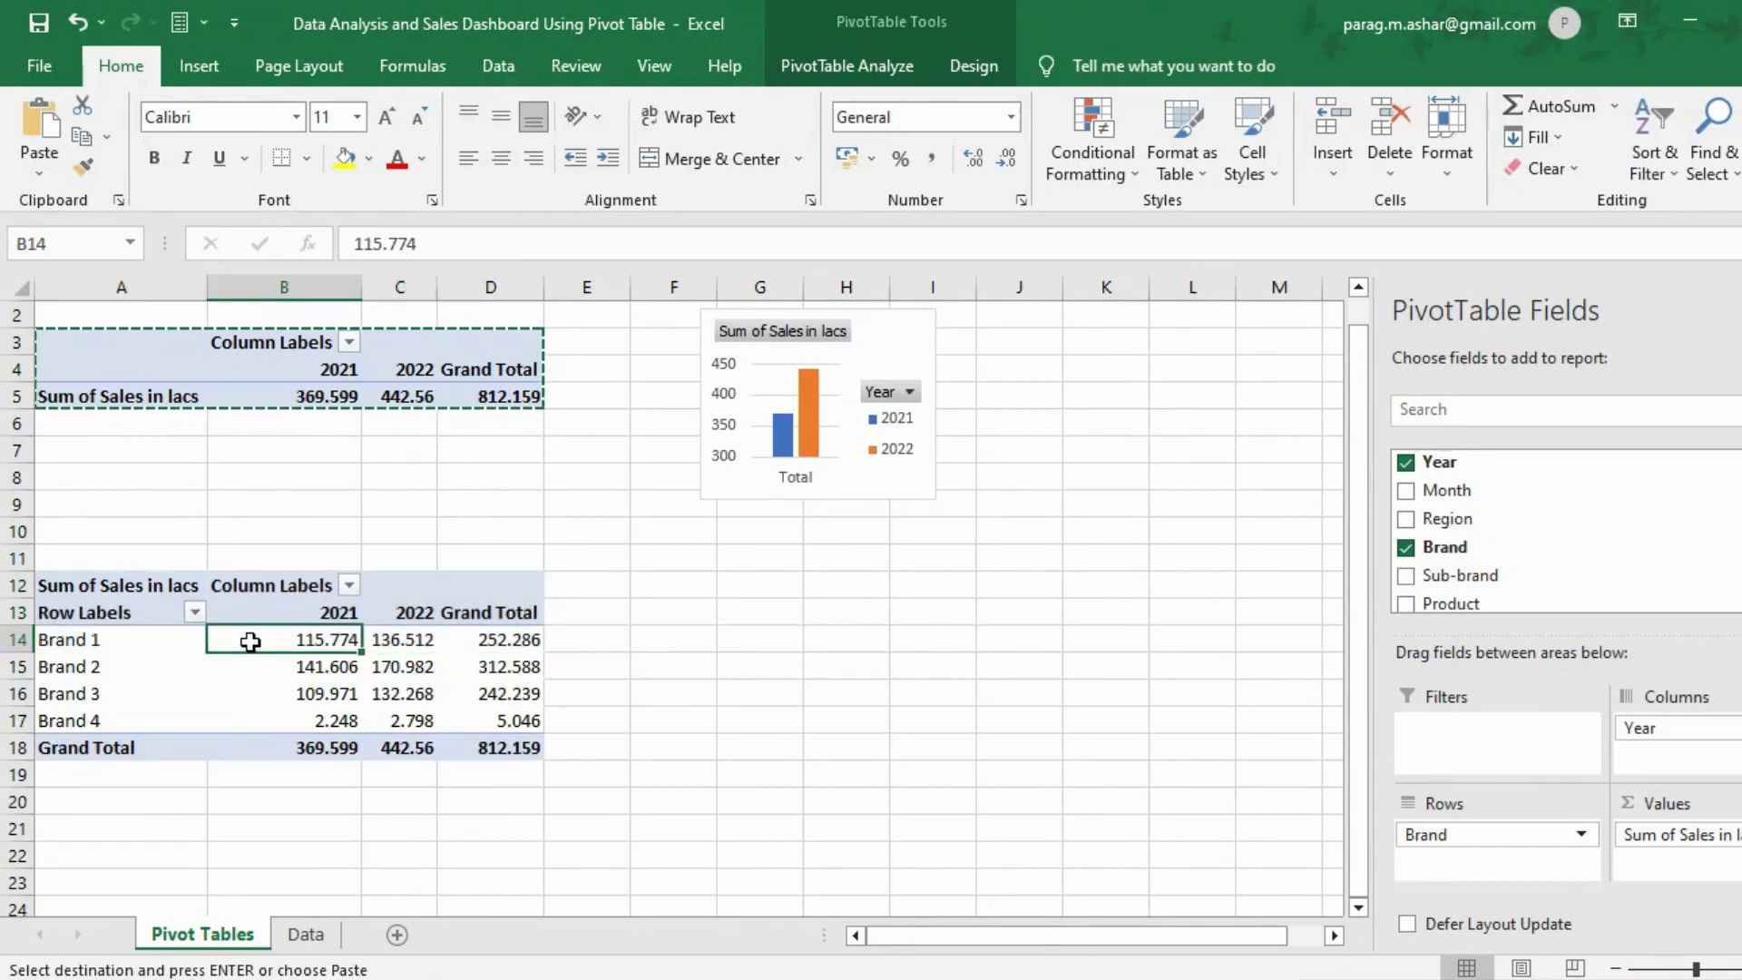
click(194, 71)
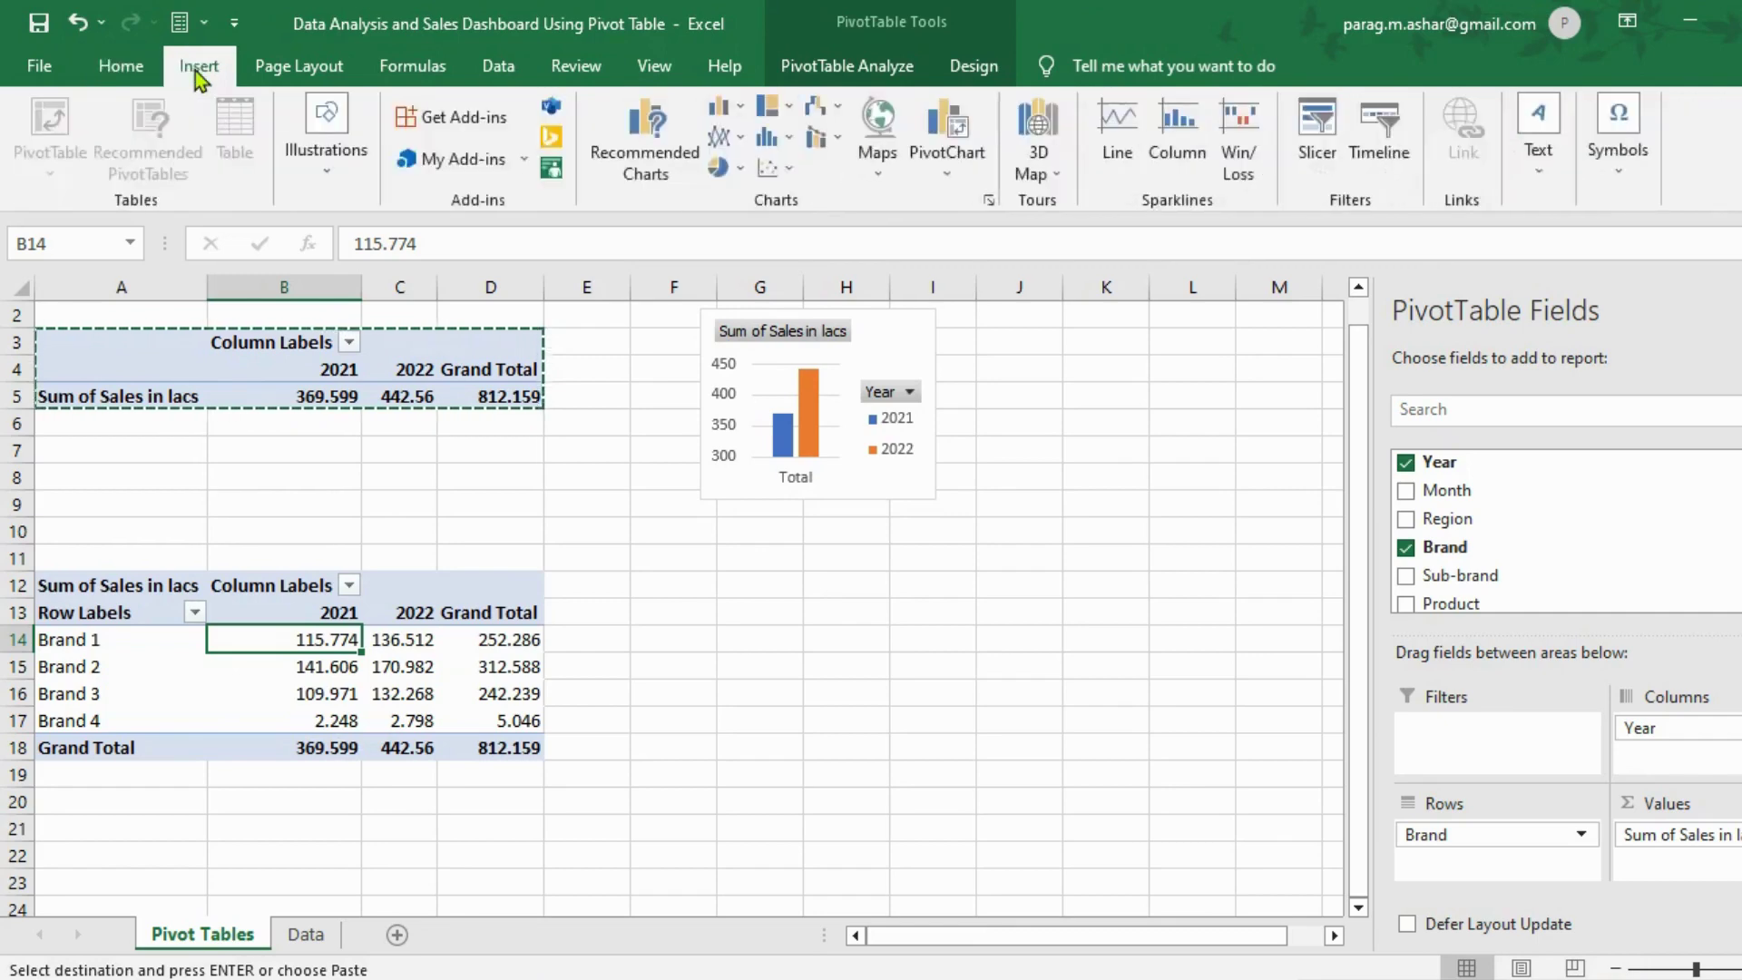
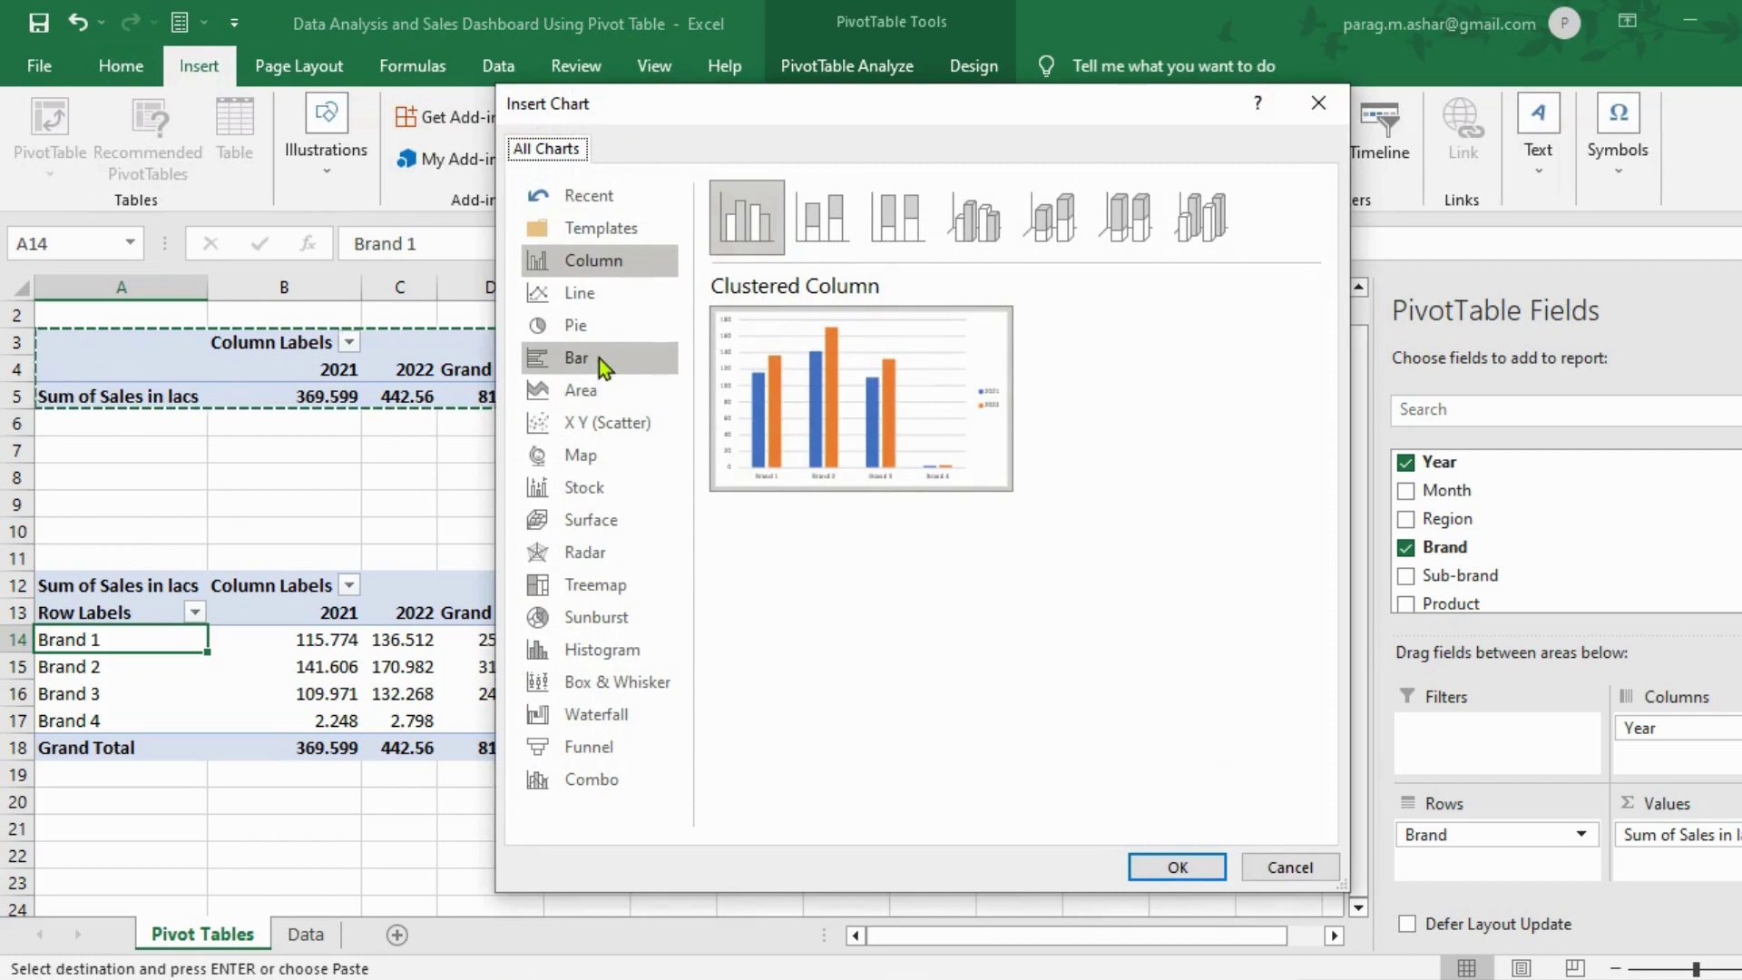
click(598, 357)
mouse_move(857, 400)
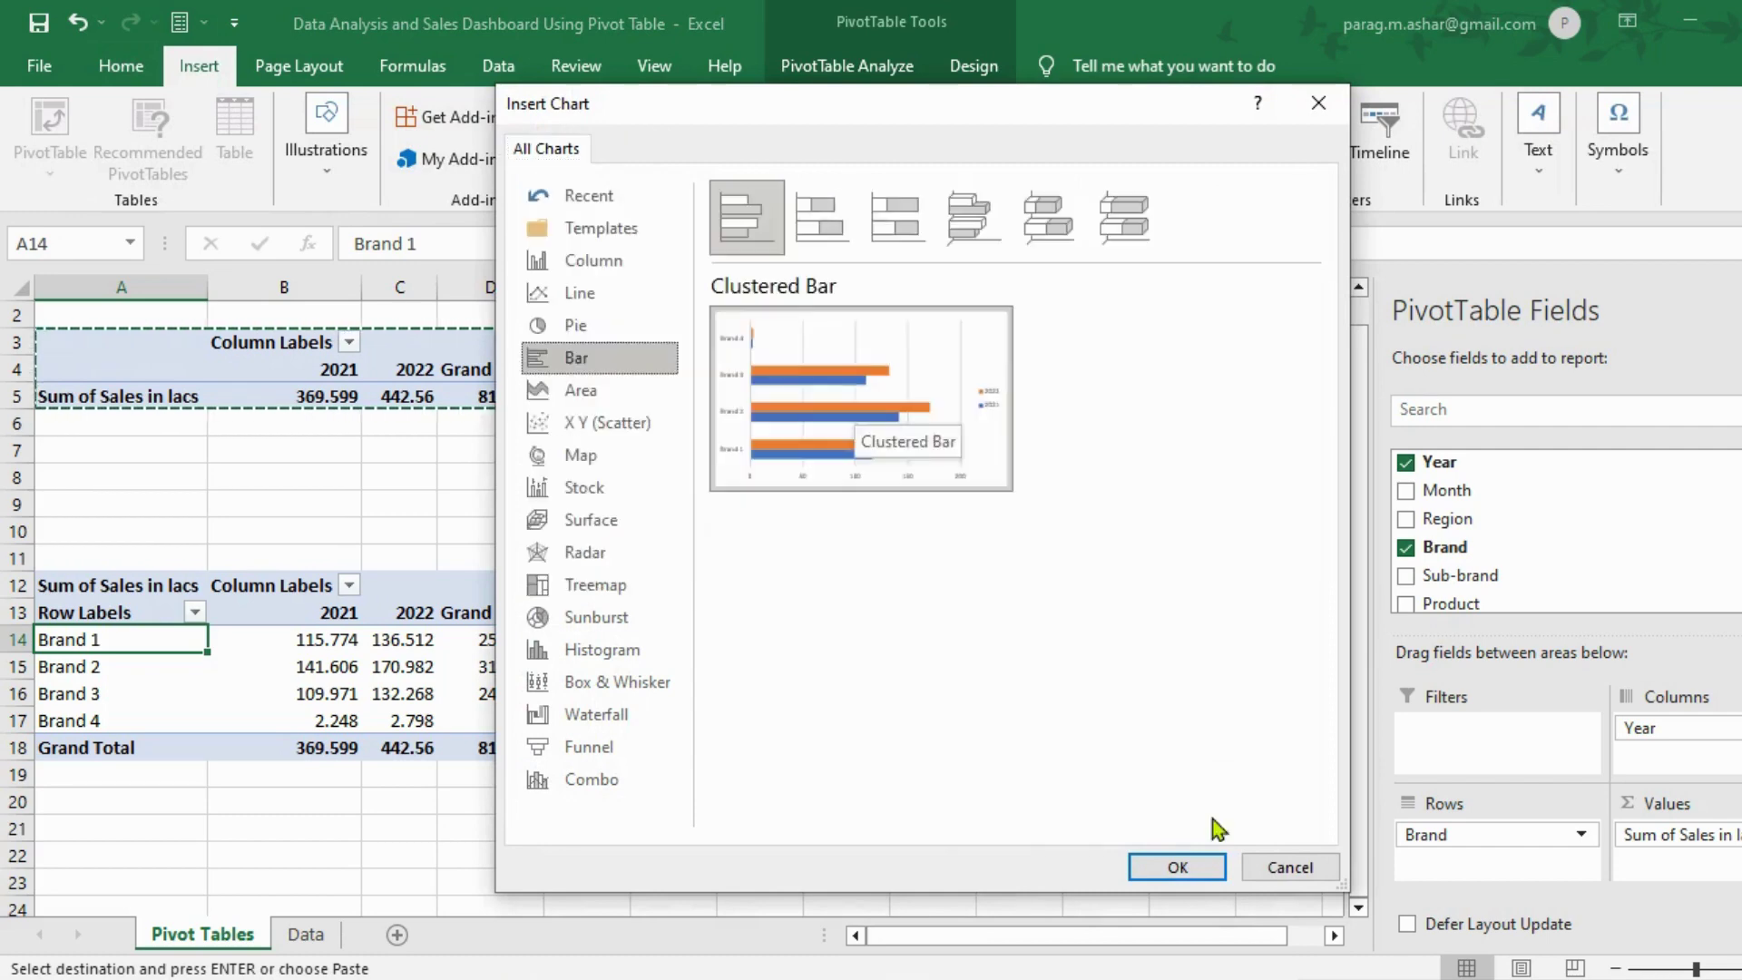
click(1179, 867)
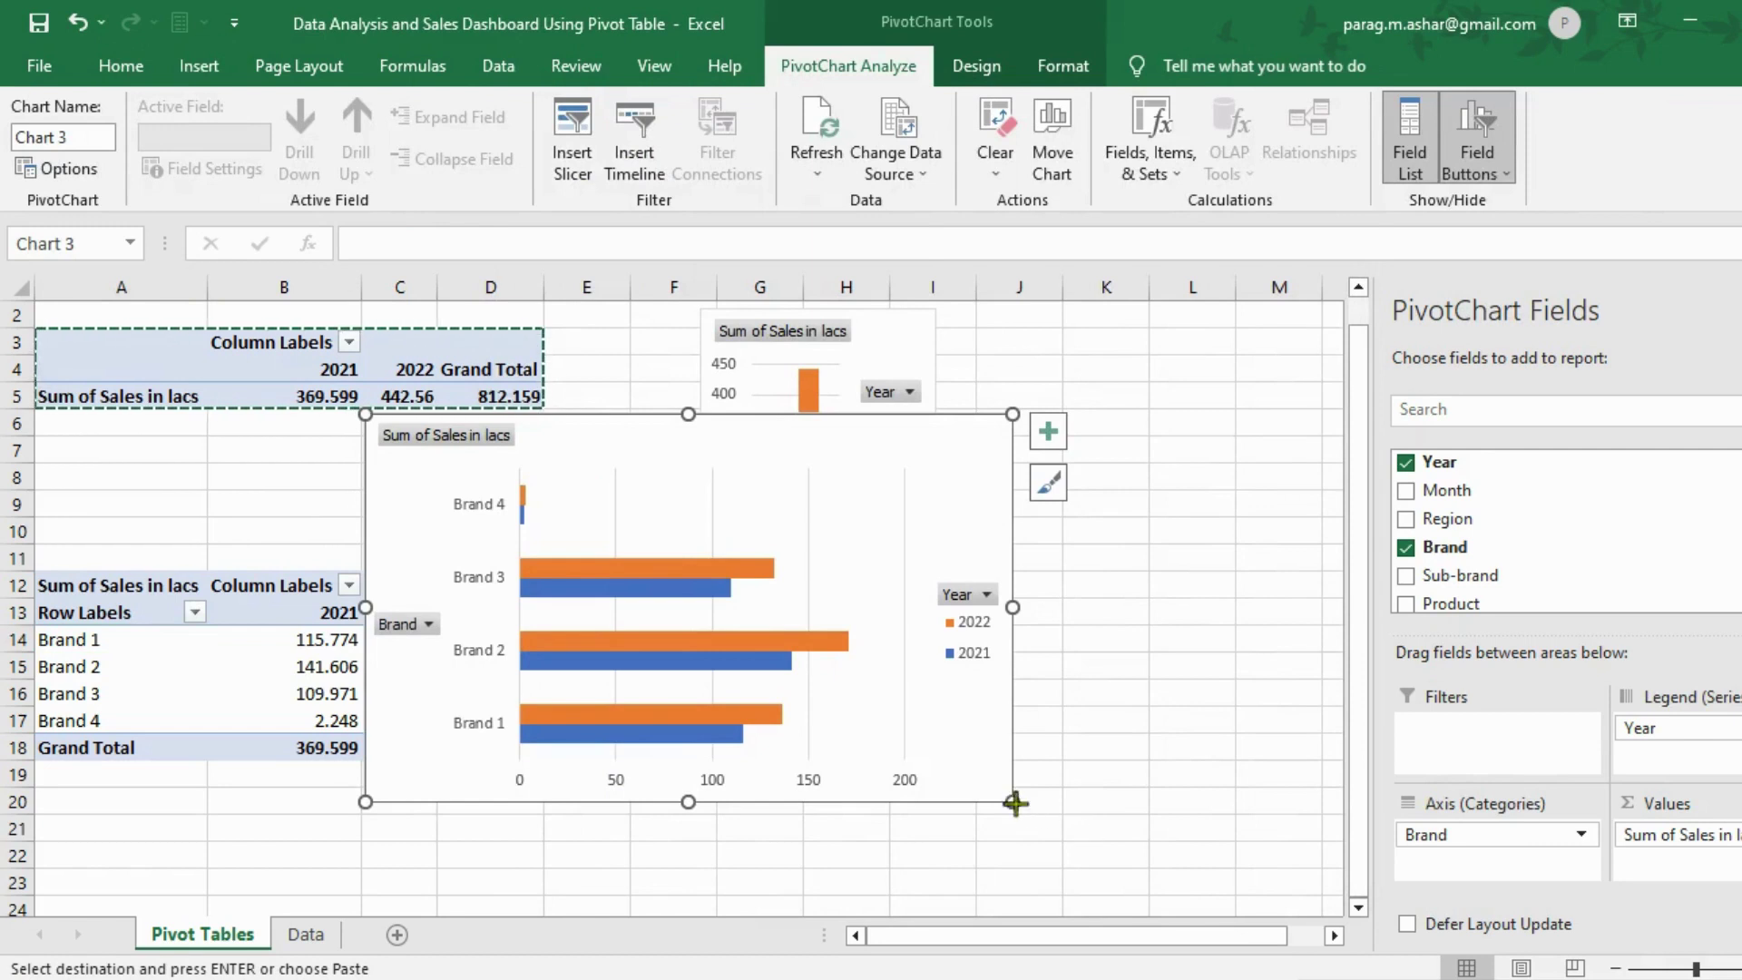
drag(1014, 802, 1228, 780)
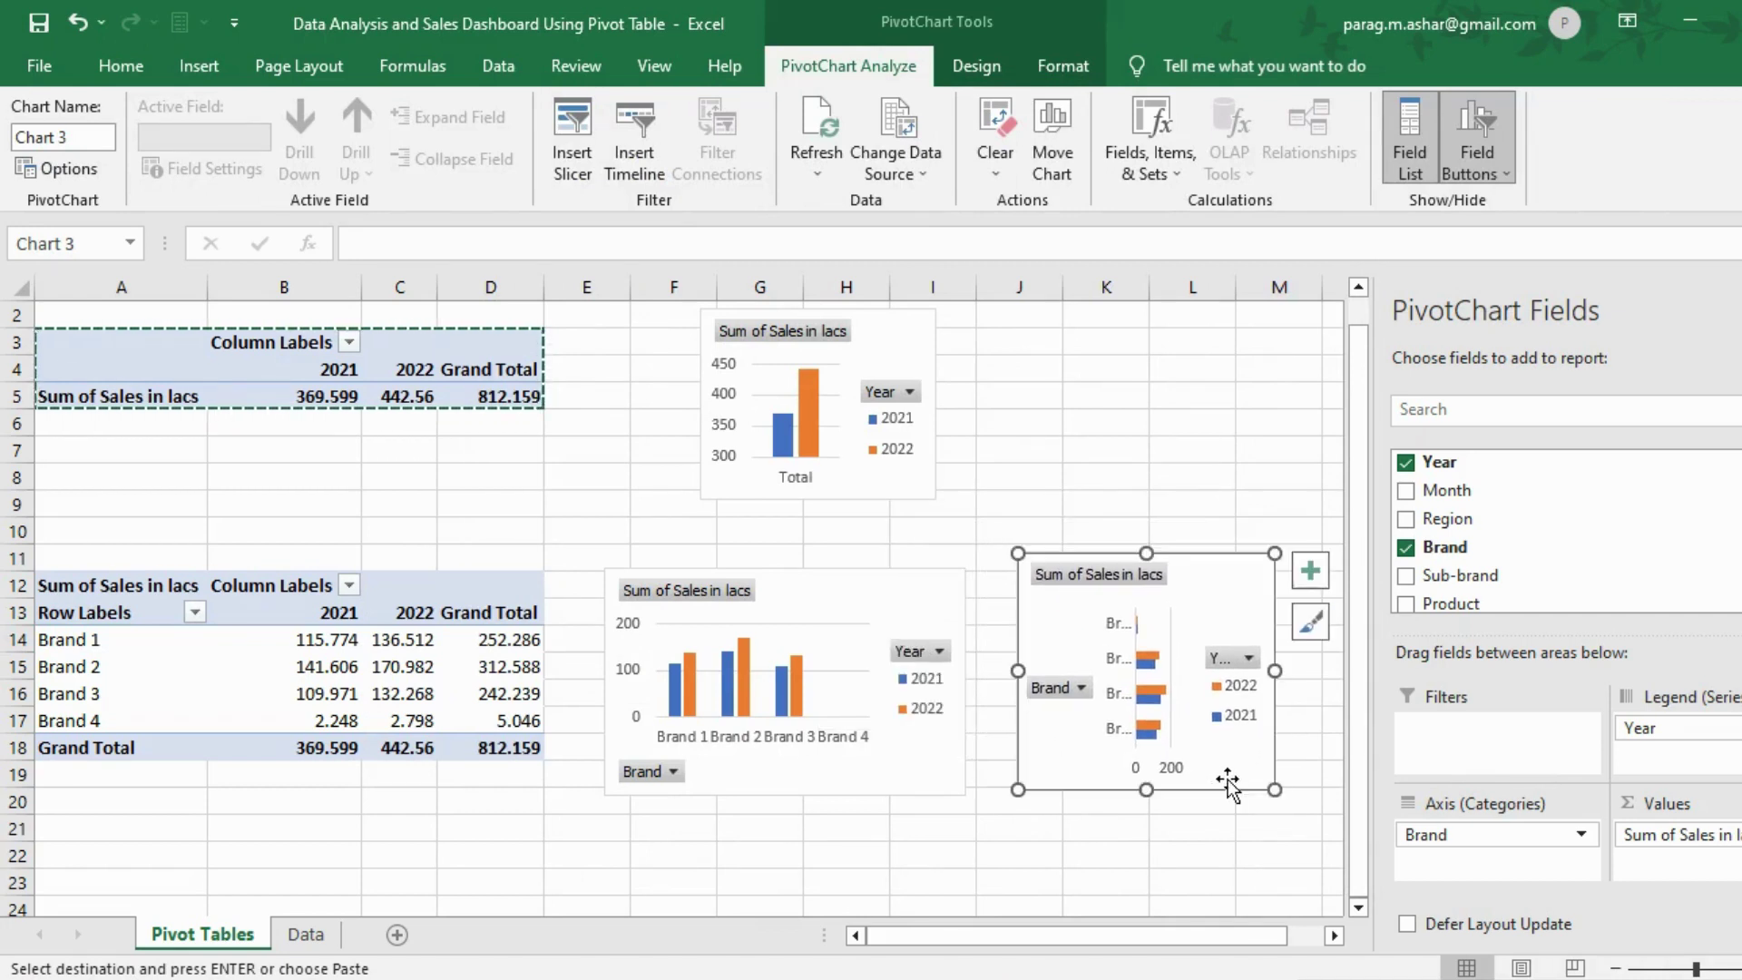
Step: Insert a pie PivotChart of the brand sales, shrink it and place it directly above the clustered bar chart
click(103, 647)
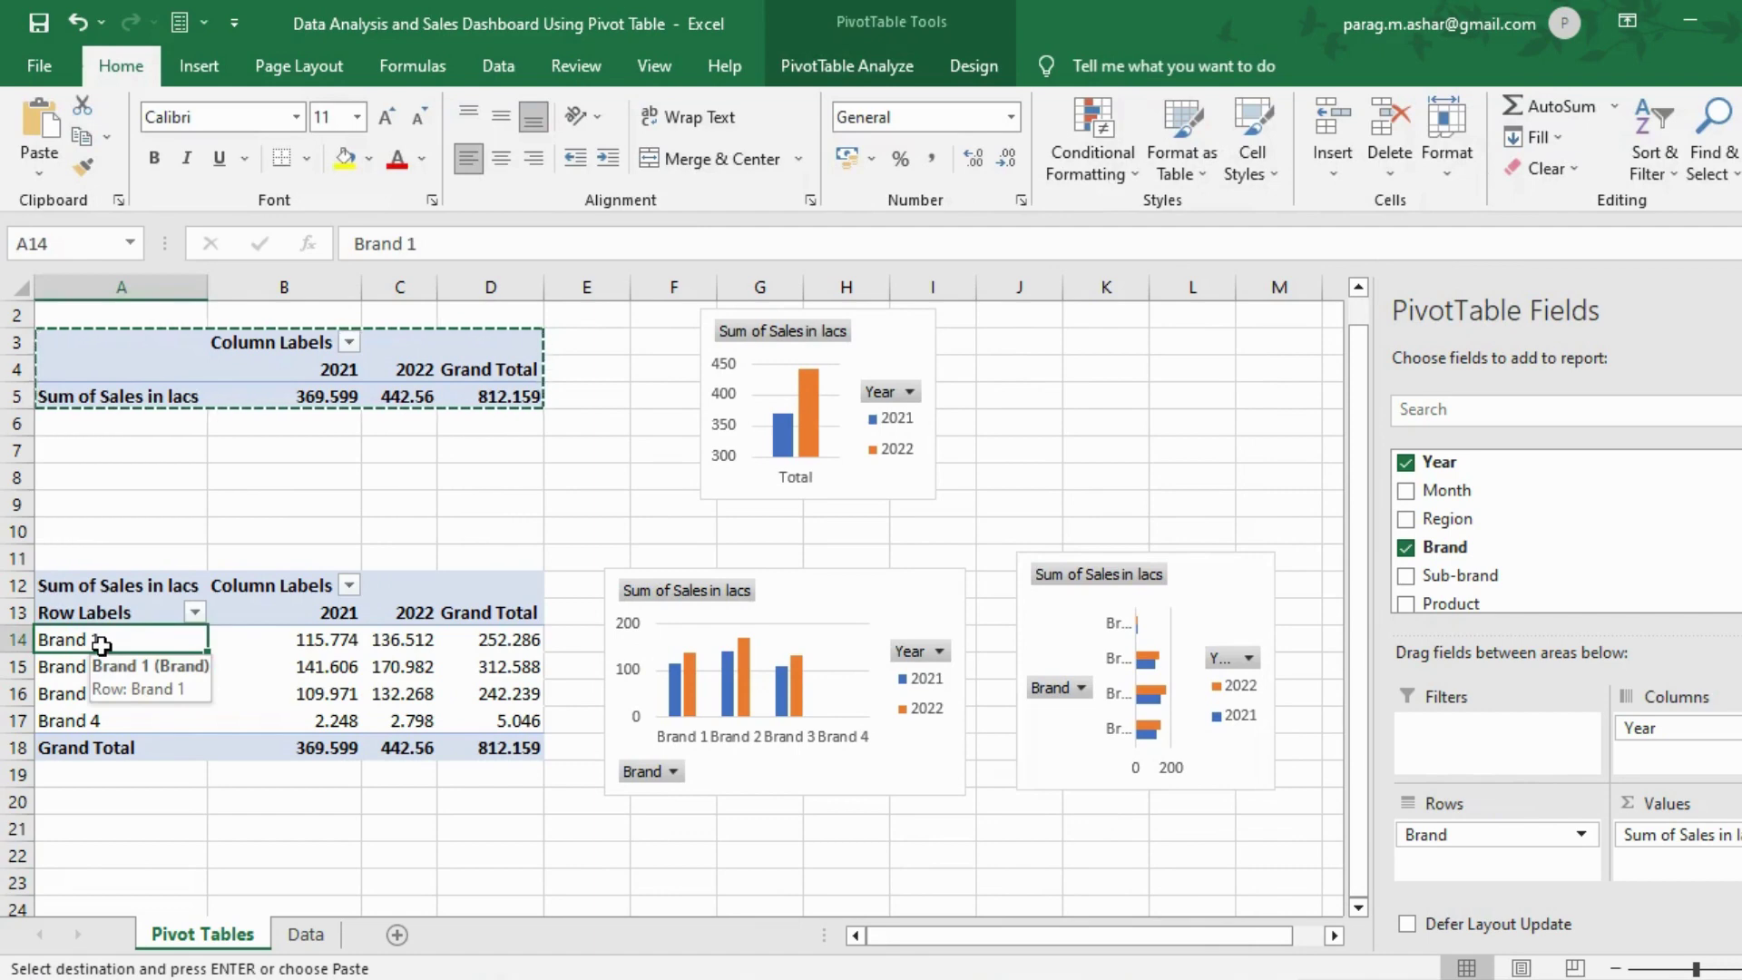
click(202, 65)
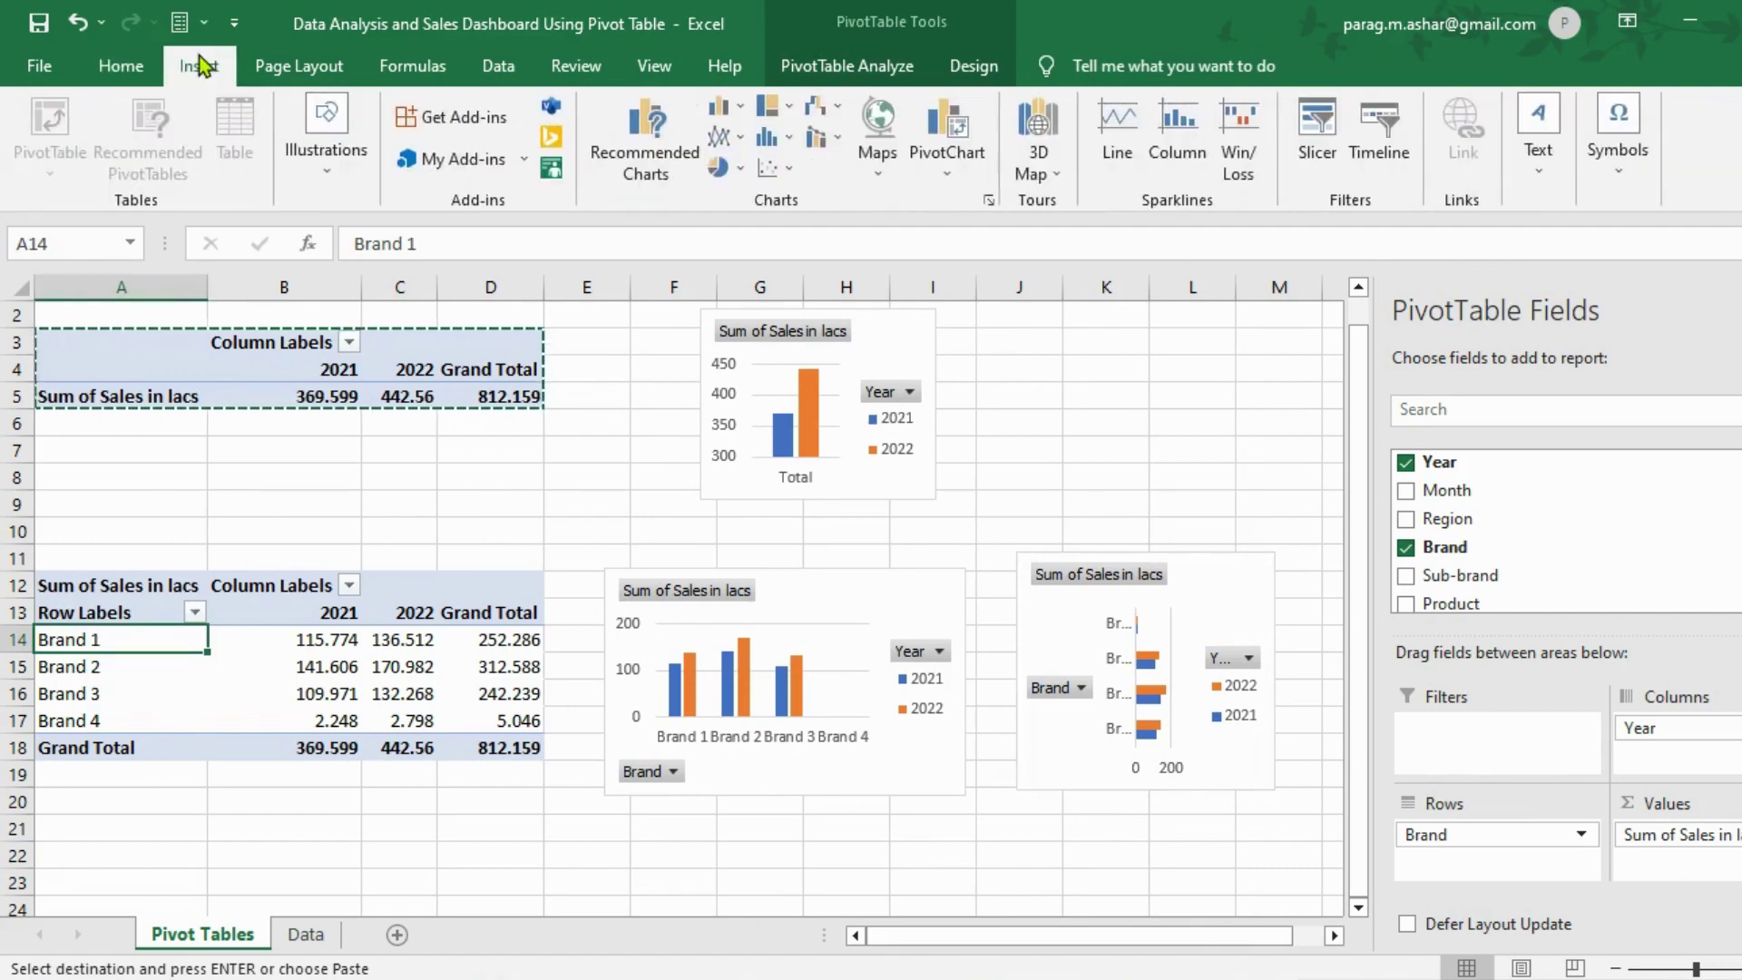
click(662, 144)
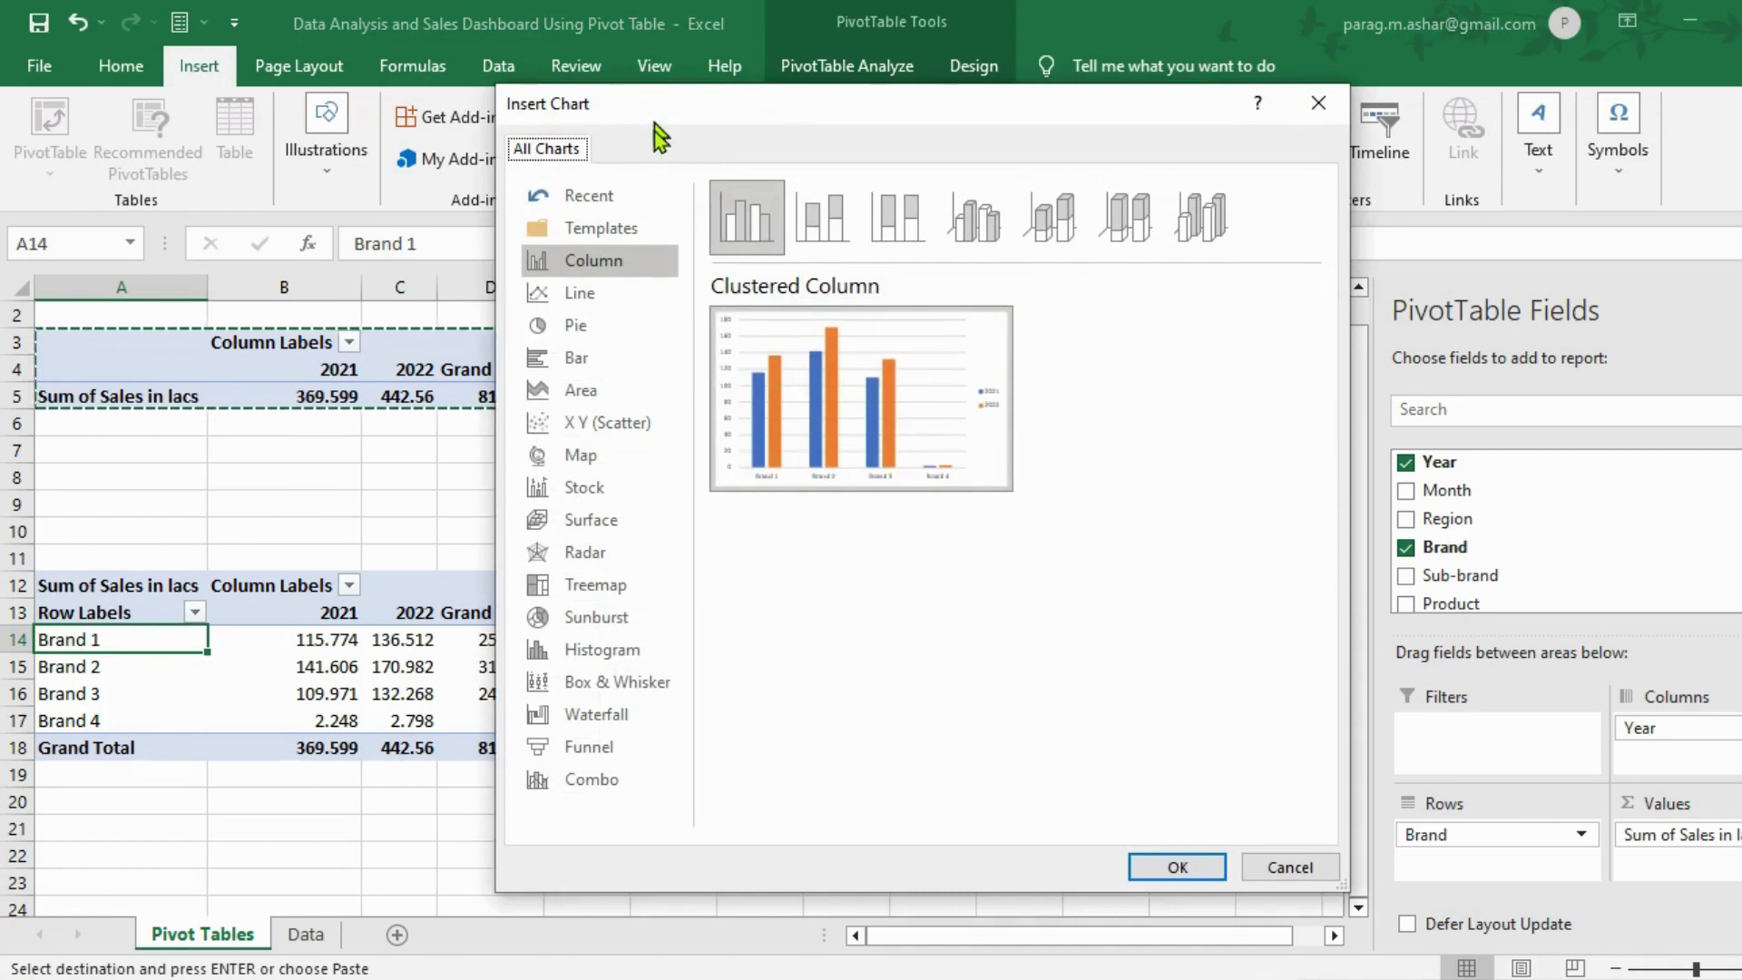
click(581, 327)
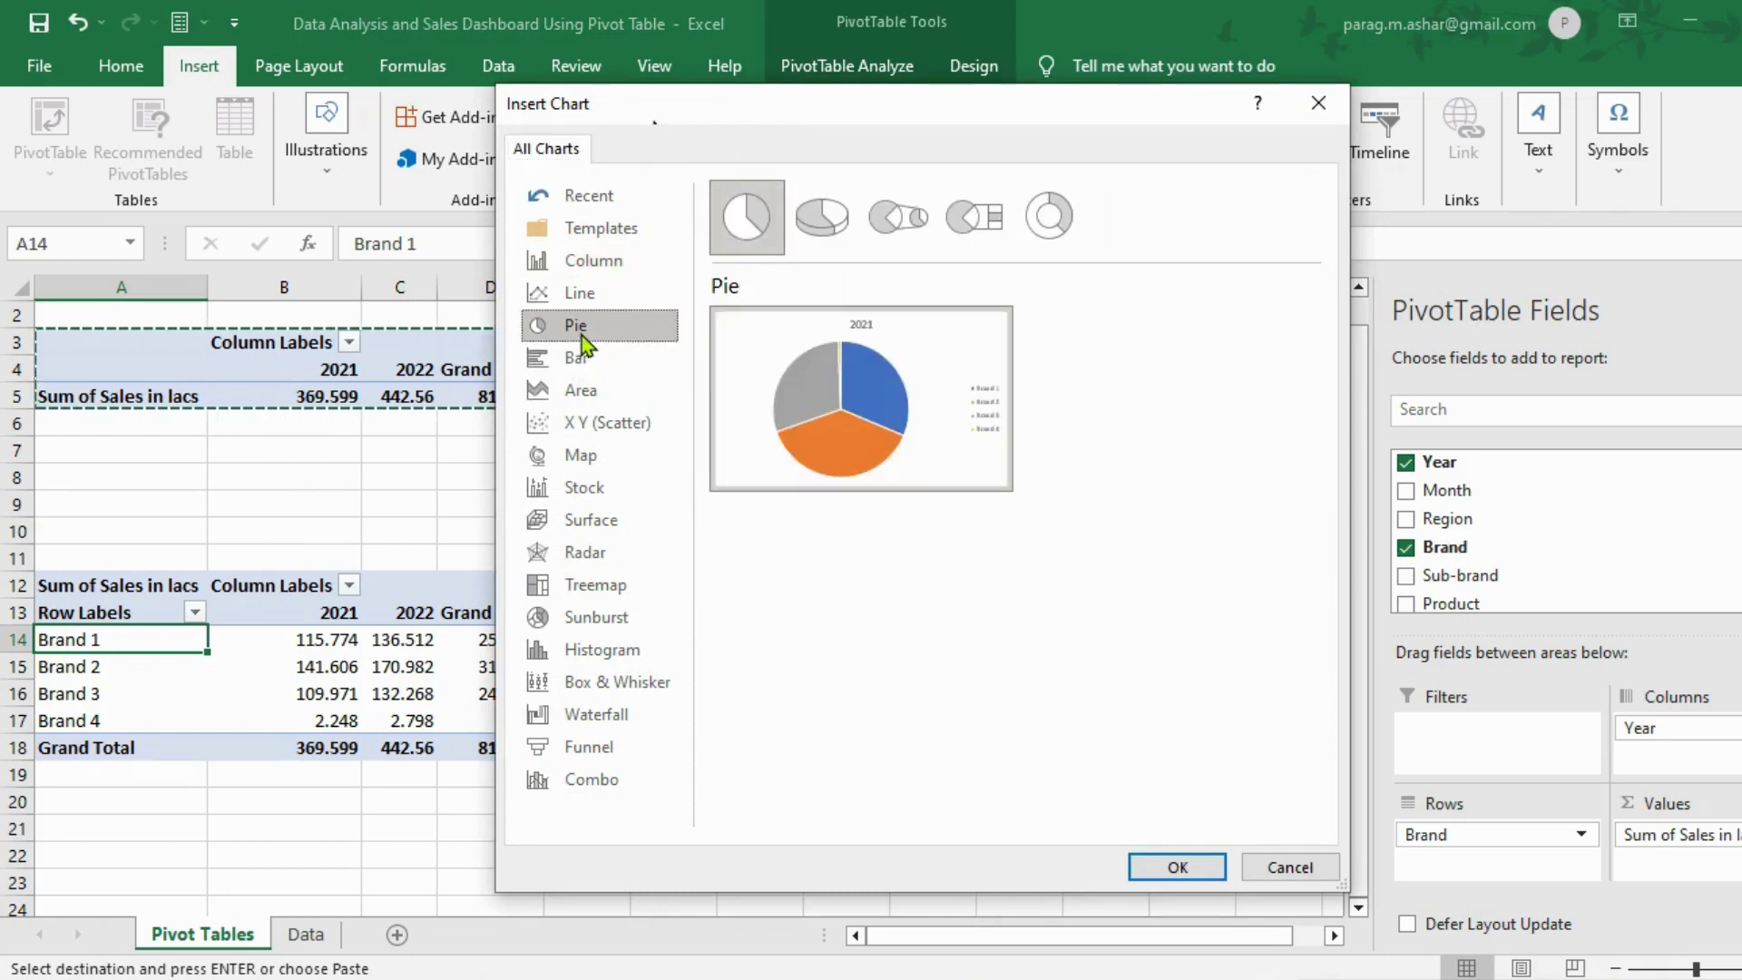
click(1175, 867)
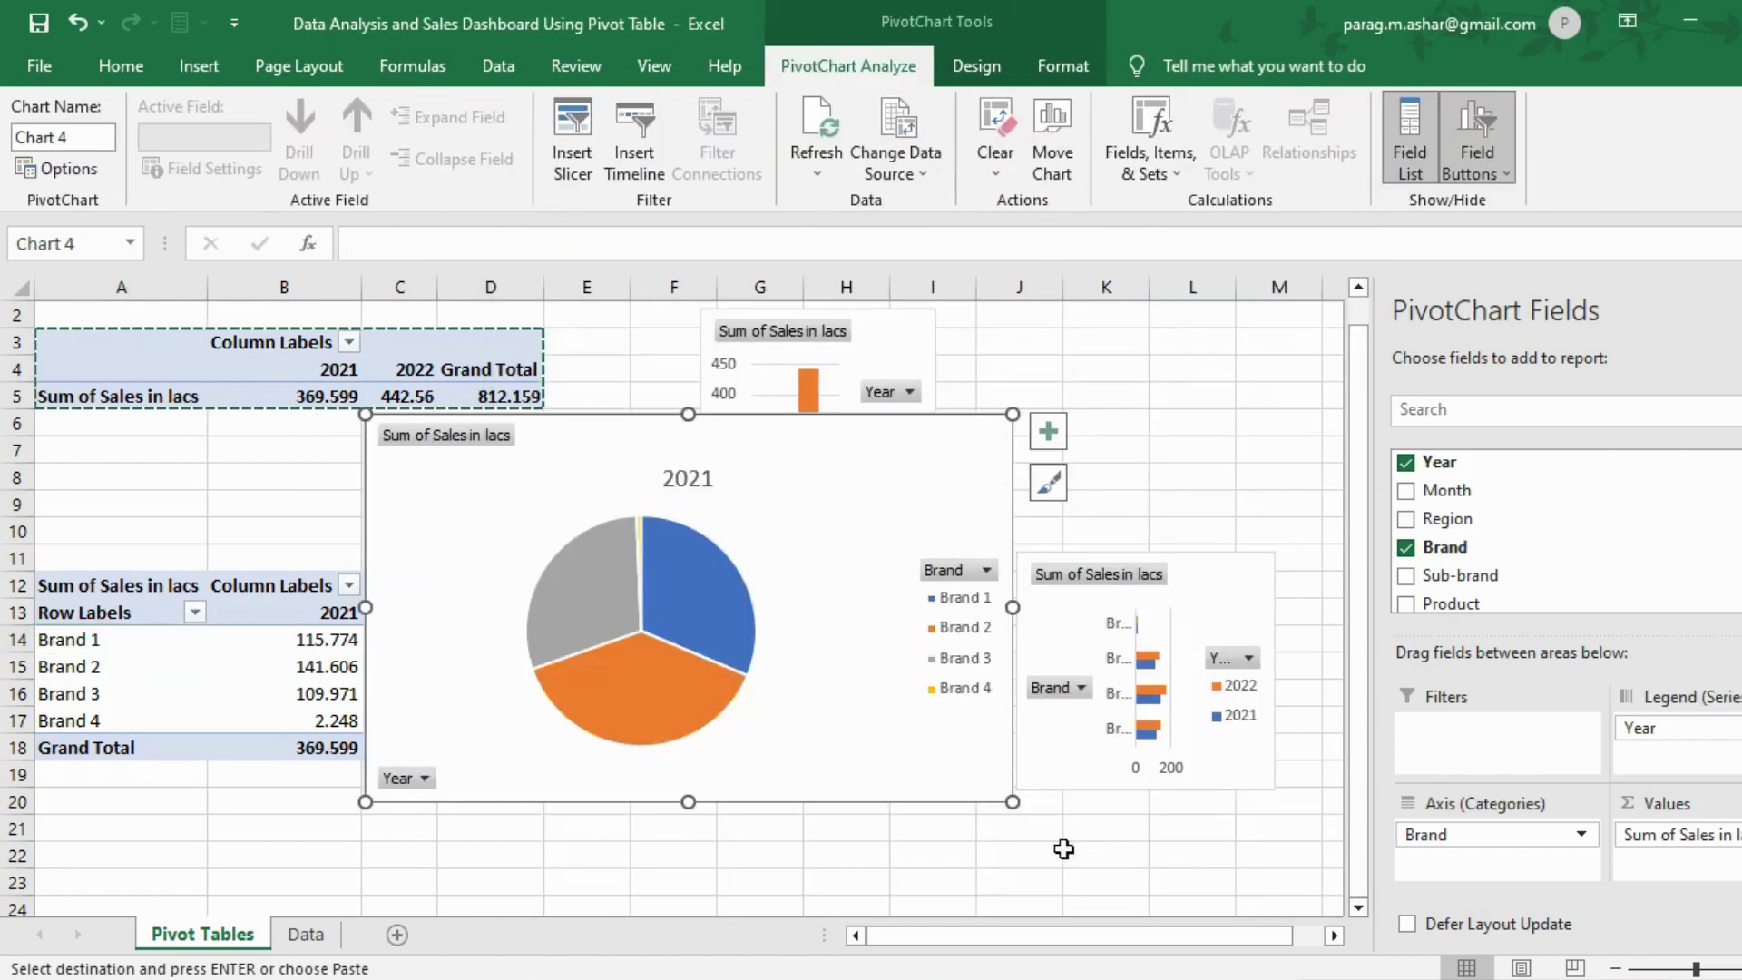
drag(1013, 802, 648, 679)
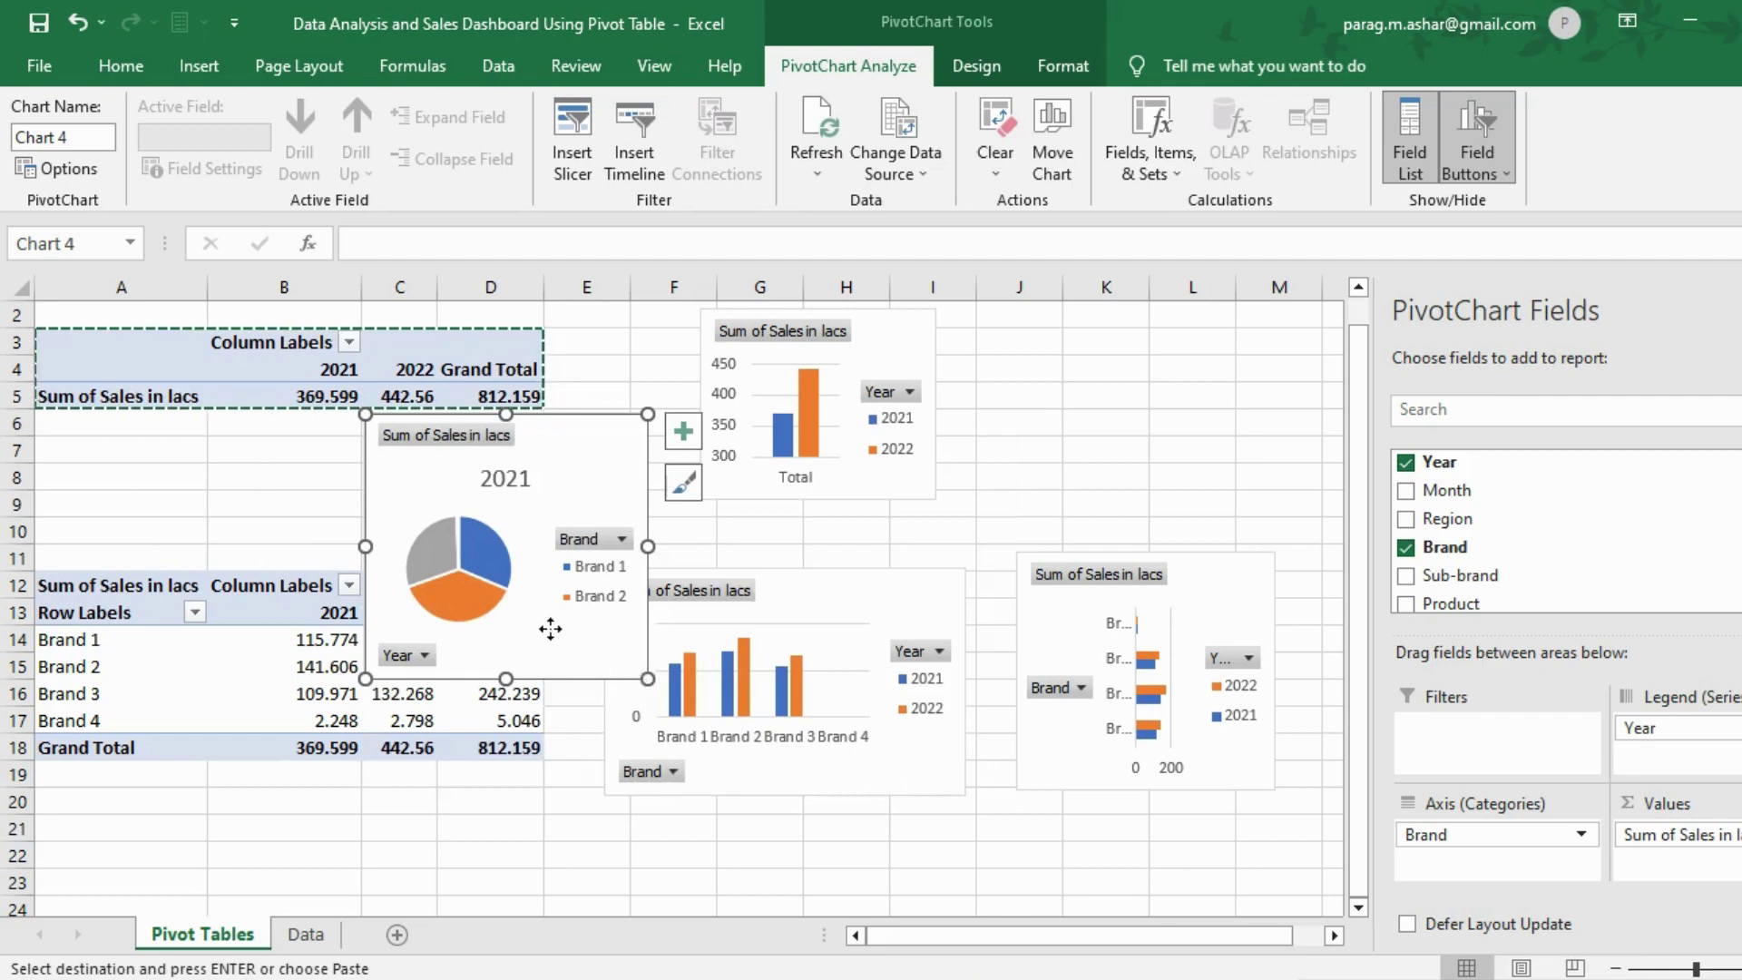
drag(551, 628, 1201, 512)
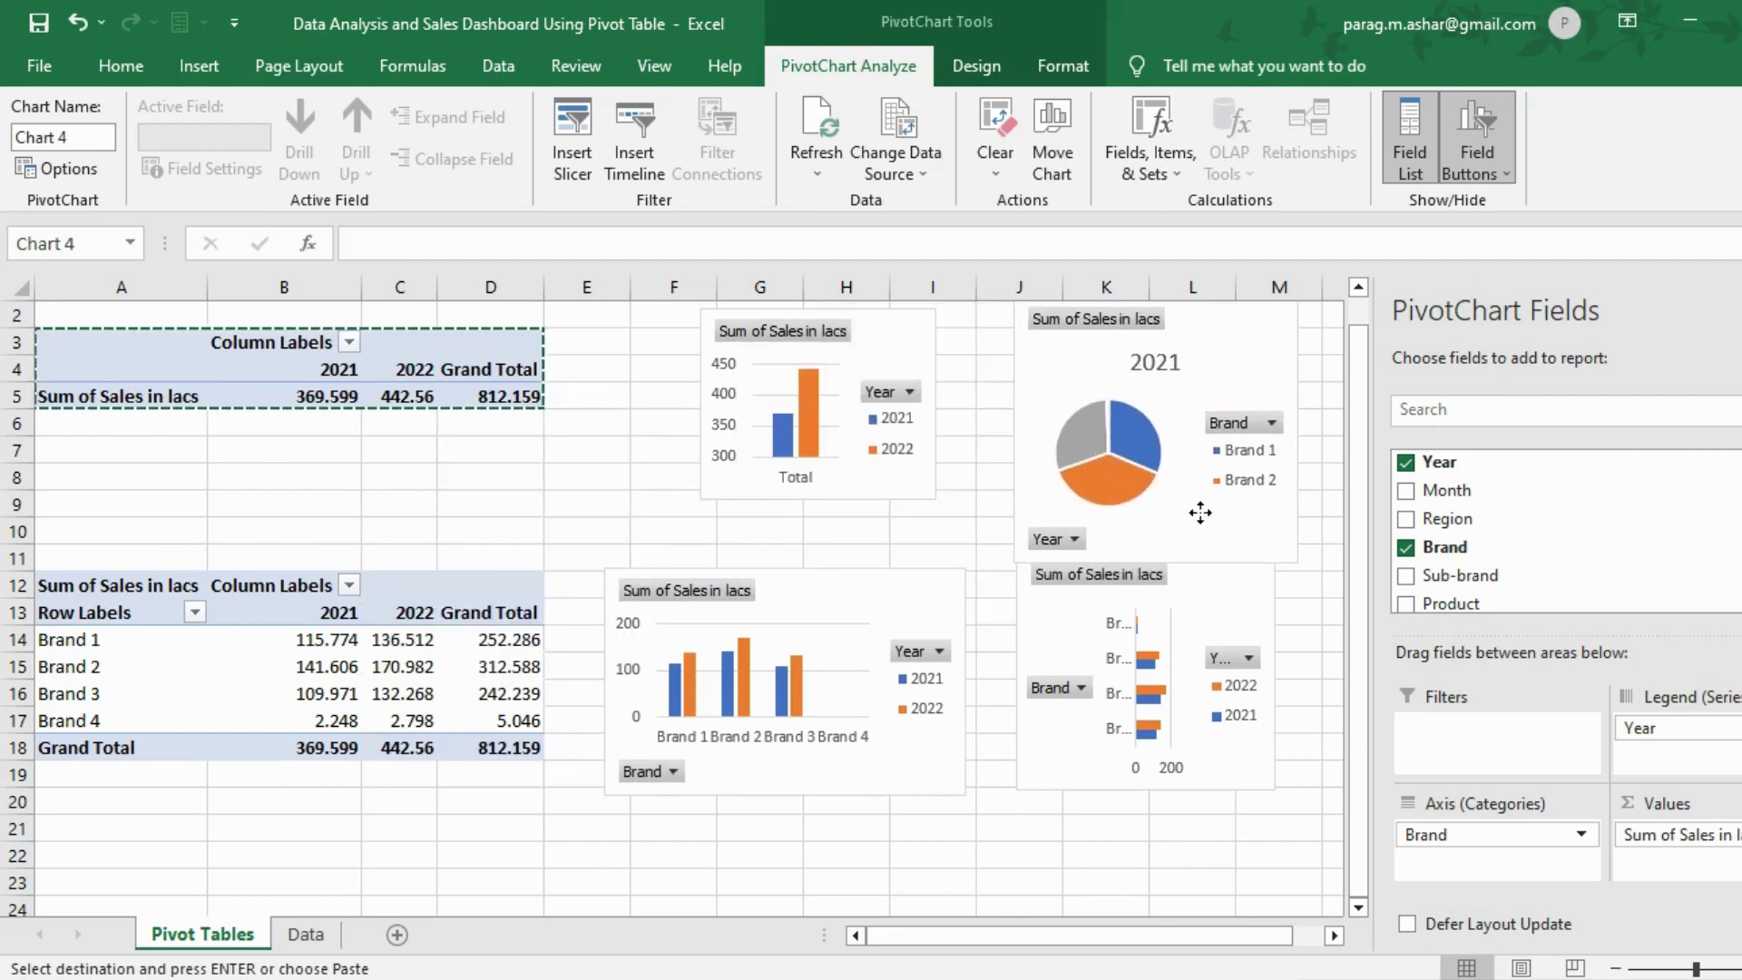
click(90, 588)
key(shift+Right)
key(shift+Right)
key(shift+Right)
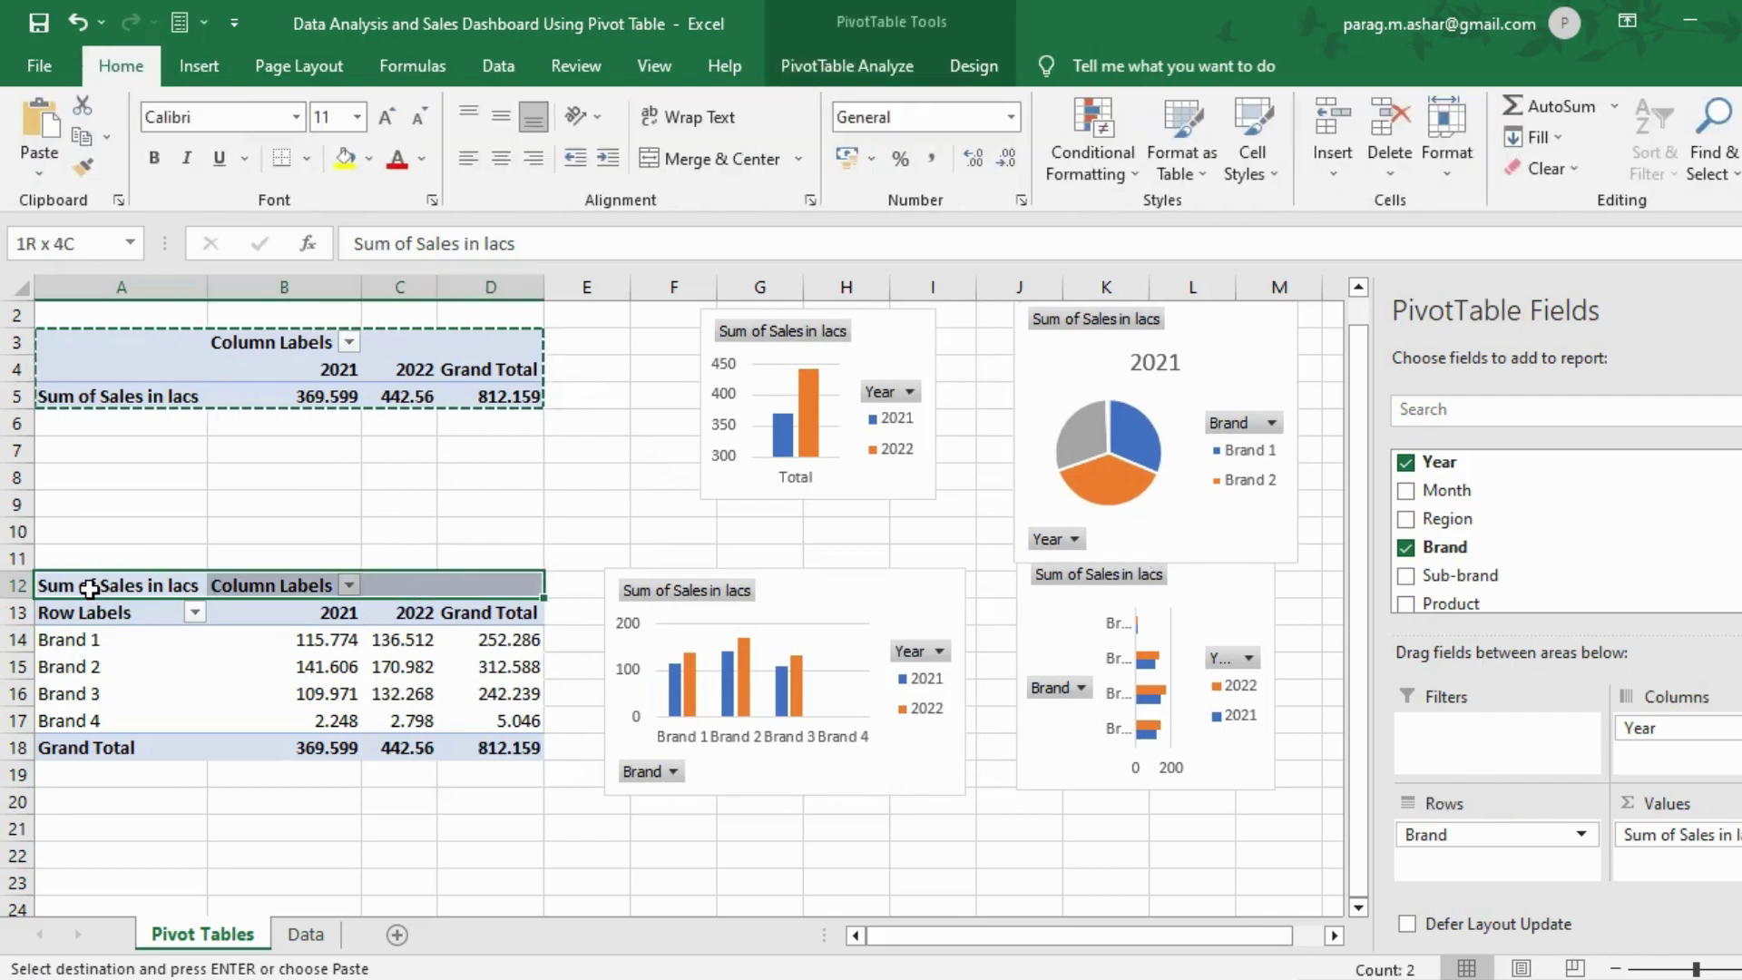
key(shift+Down)
key(shift+Down)
Step: Copy the brand sales pivot table A12:D18 and paste it at A22 on the same worksheet
scroll(108, 531, down, 1)
click(108, 531)
key(shift+Right)
key(shift+Right)
key(shift+Right)
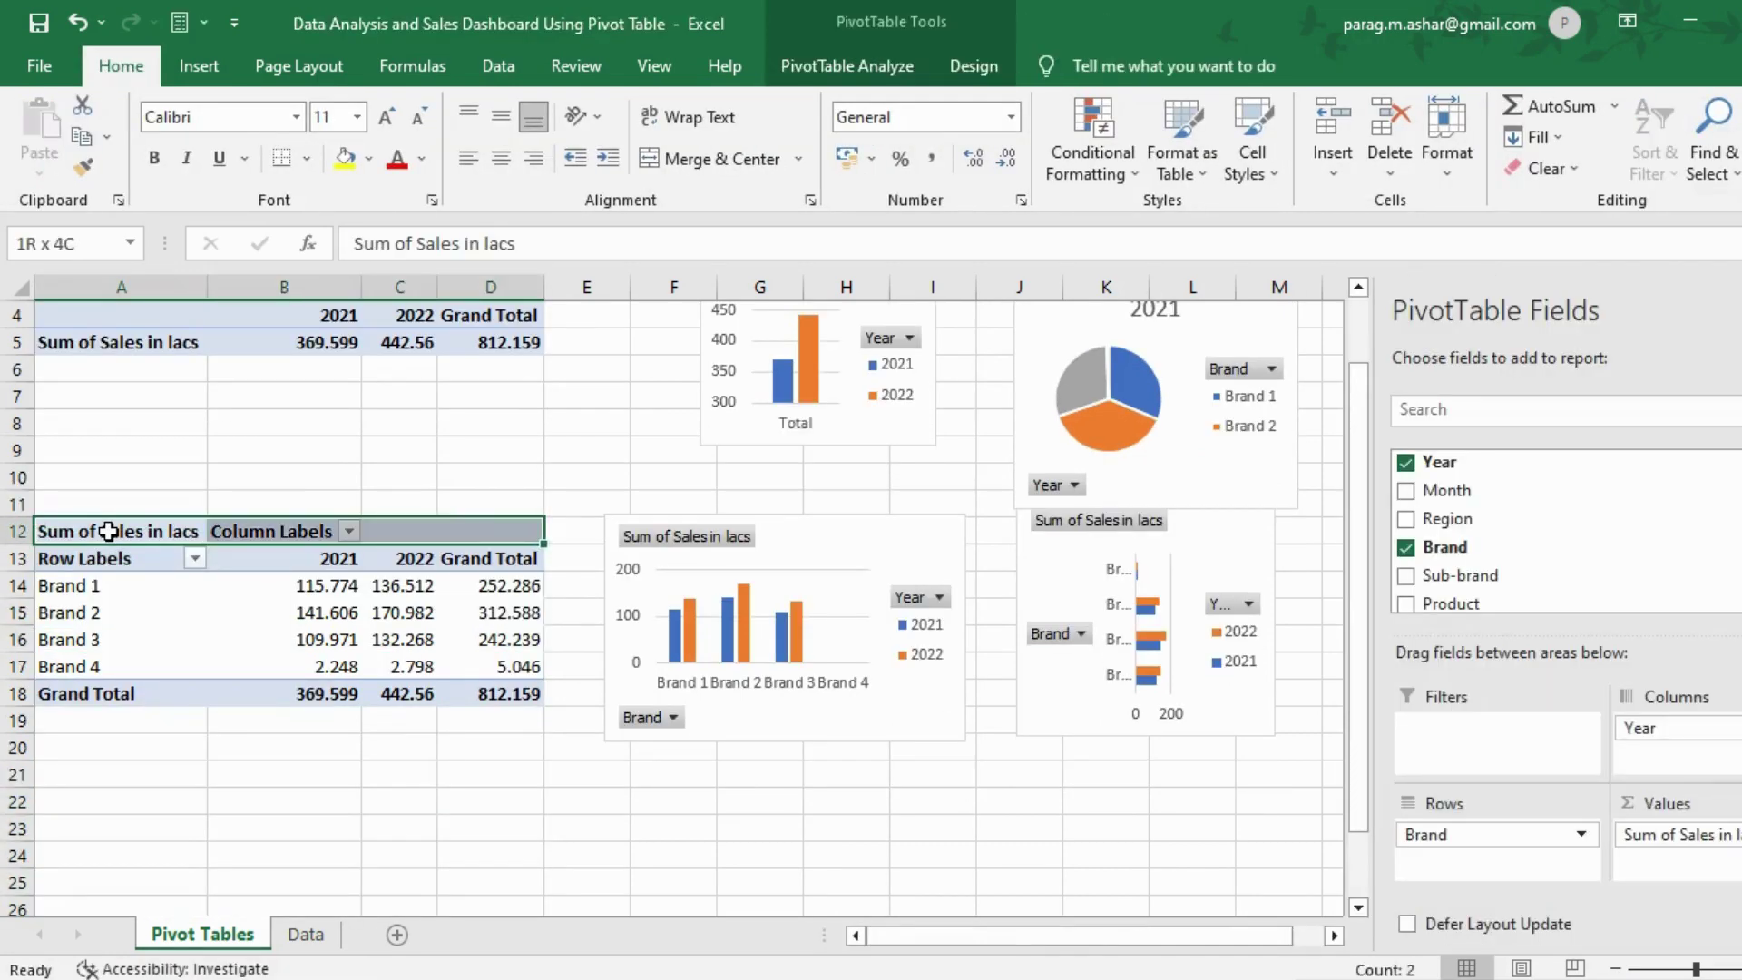
key(shift+Down)
key(shift+Down)
key(shift+Down)
key(shift+Down)
key(shift+Down)
key(shift+Down)
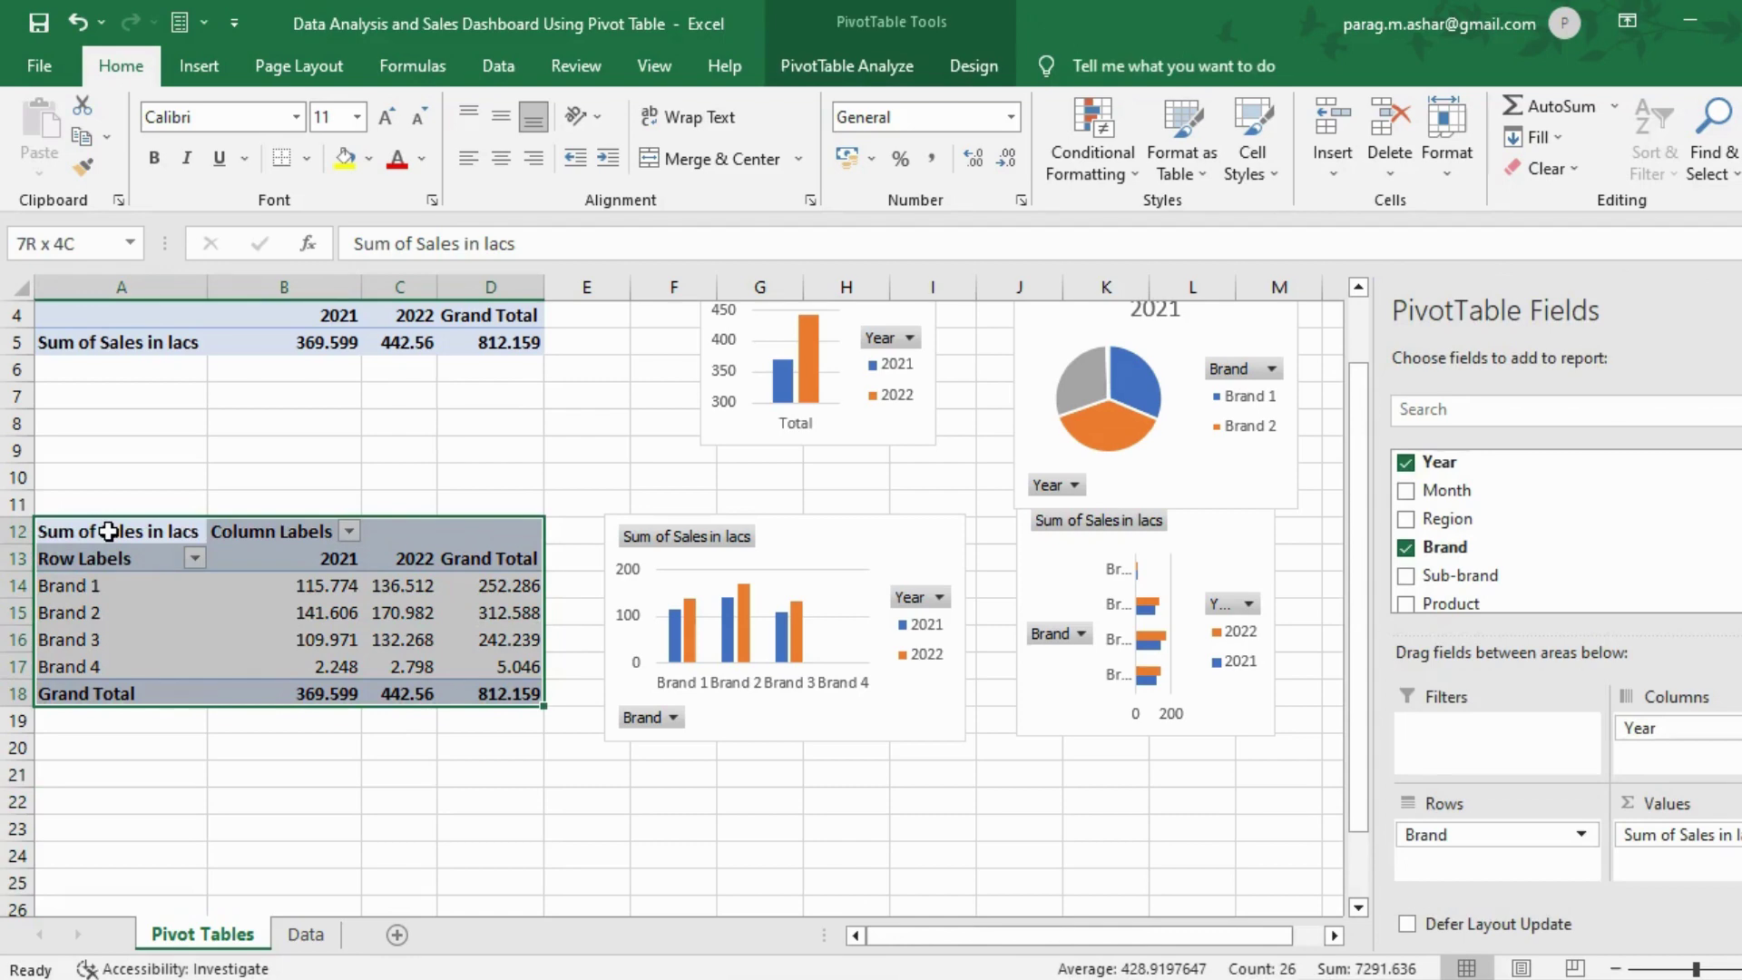
key(ctrl+c)
key(Down)
key(Down)
key(Down)
key(Down)
key(Down)
key(Down)
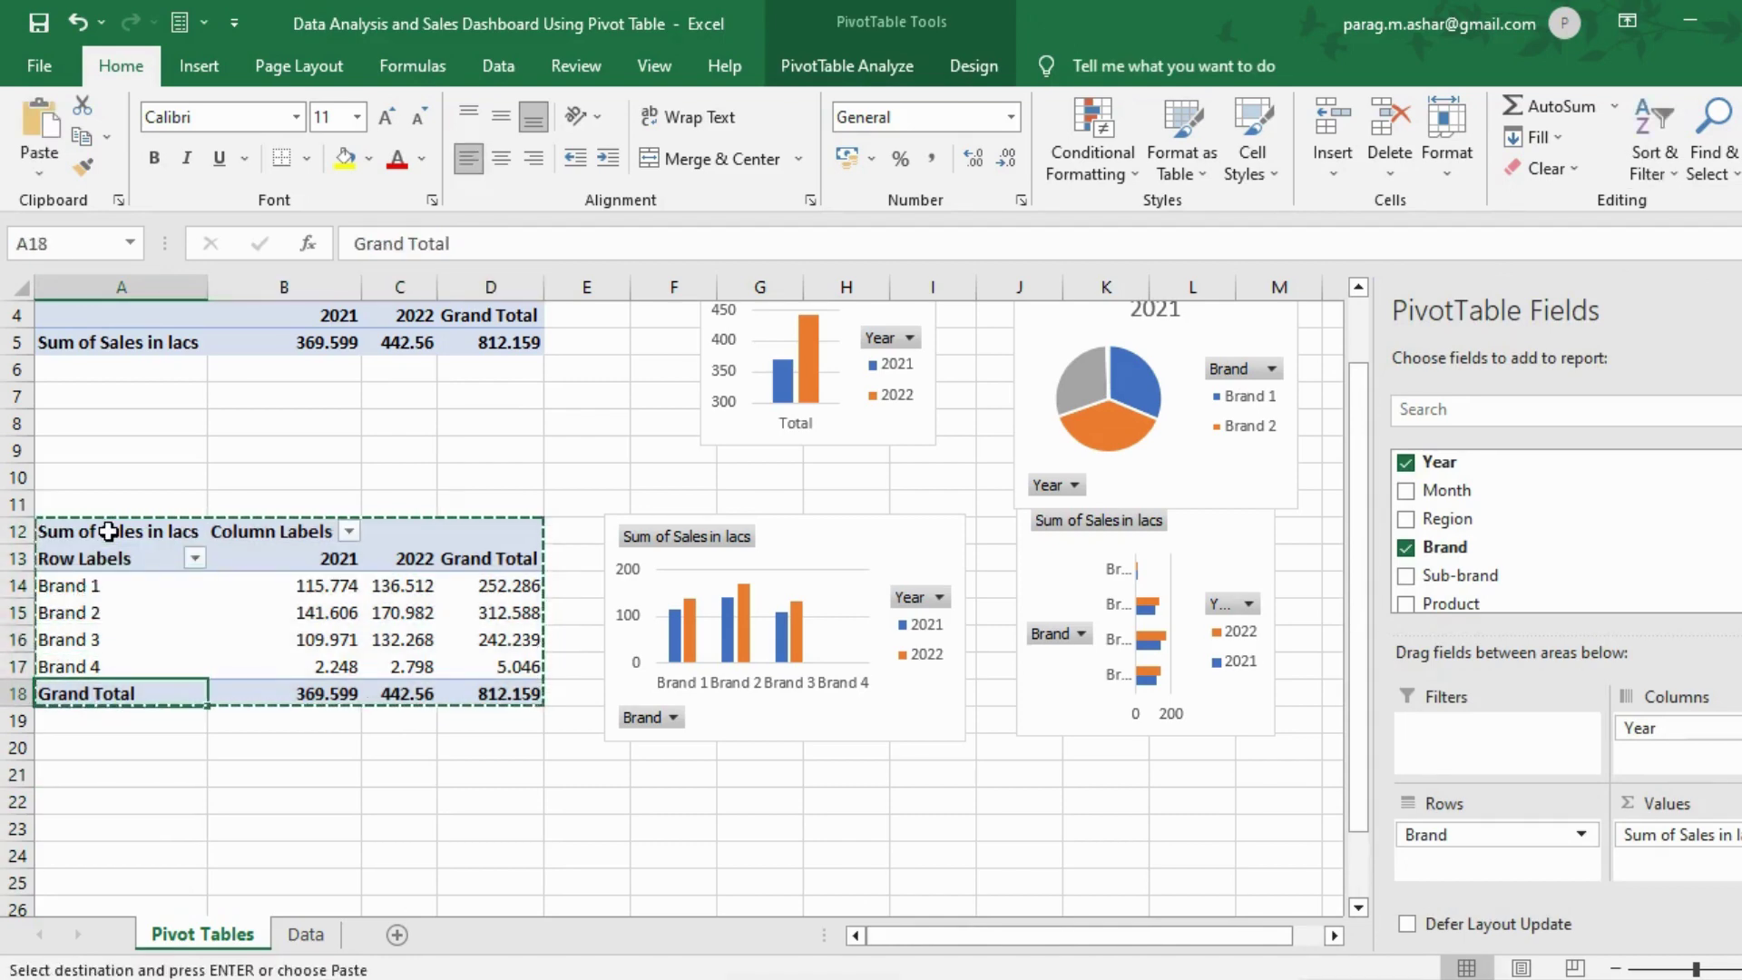
key(Down)
key(Down)
key(Down)
key(Down)
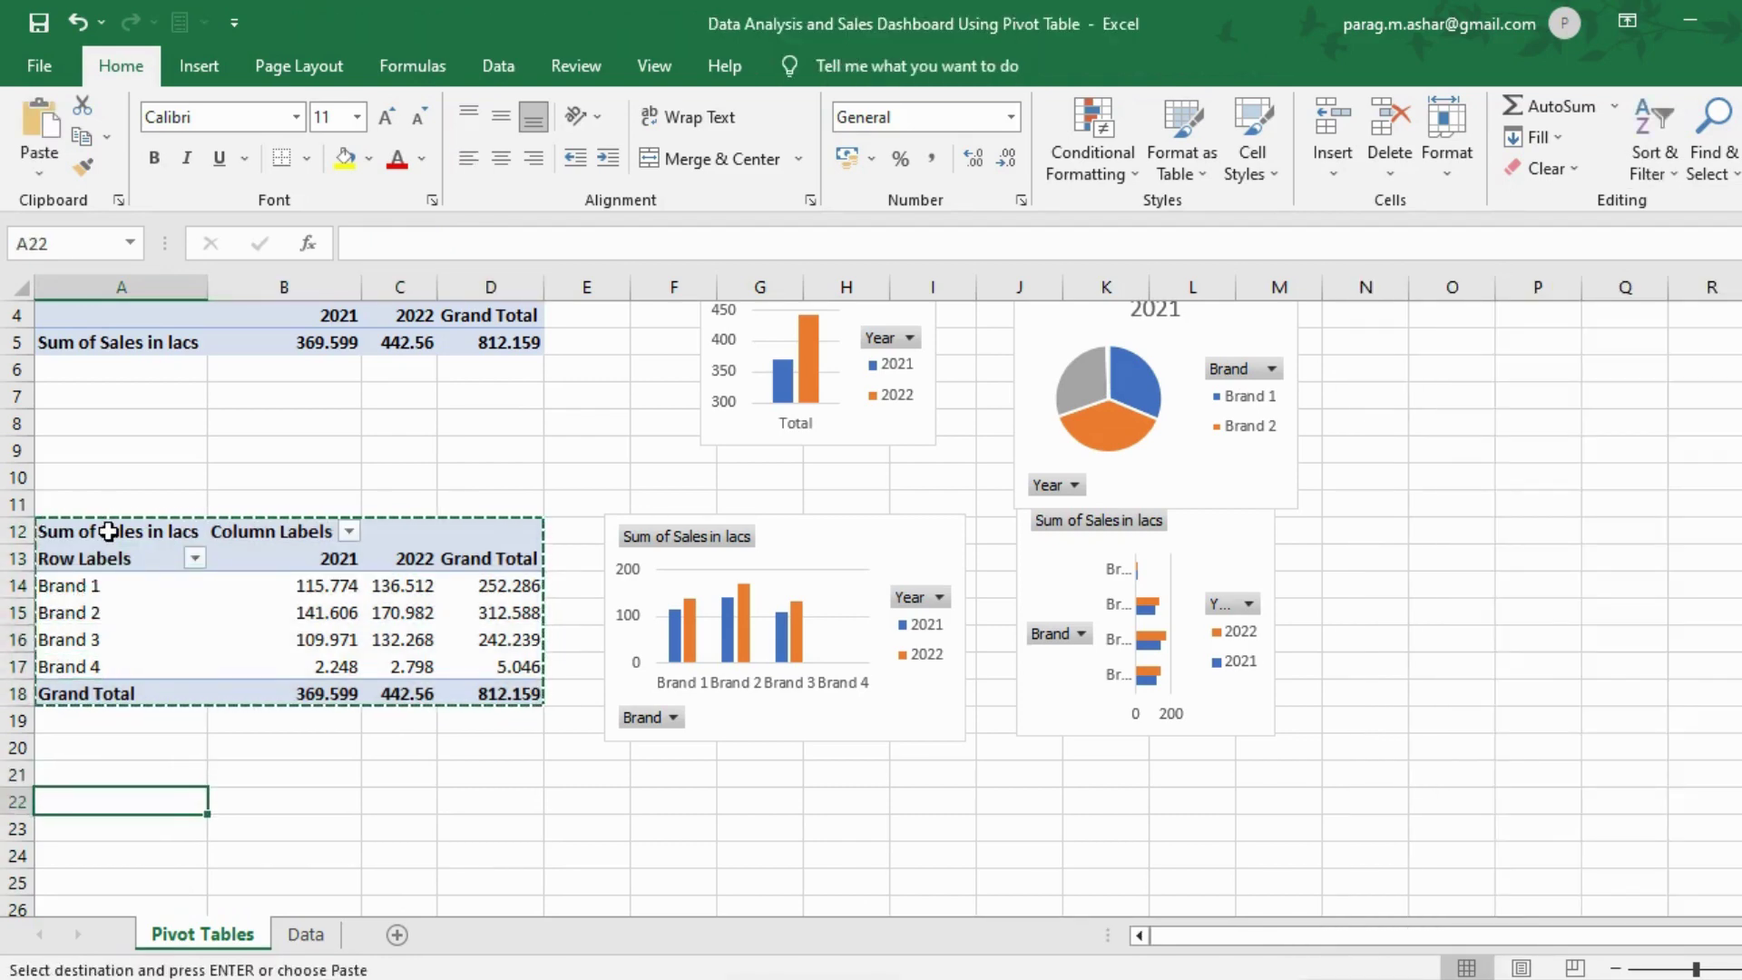
key(ctrl+v)
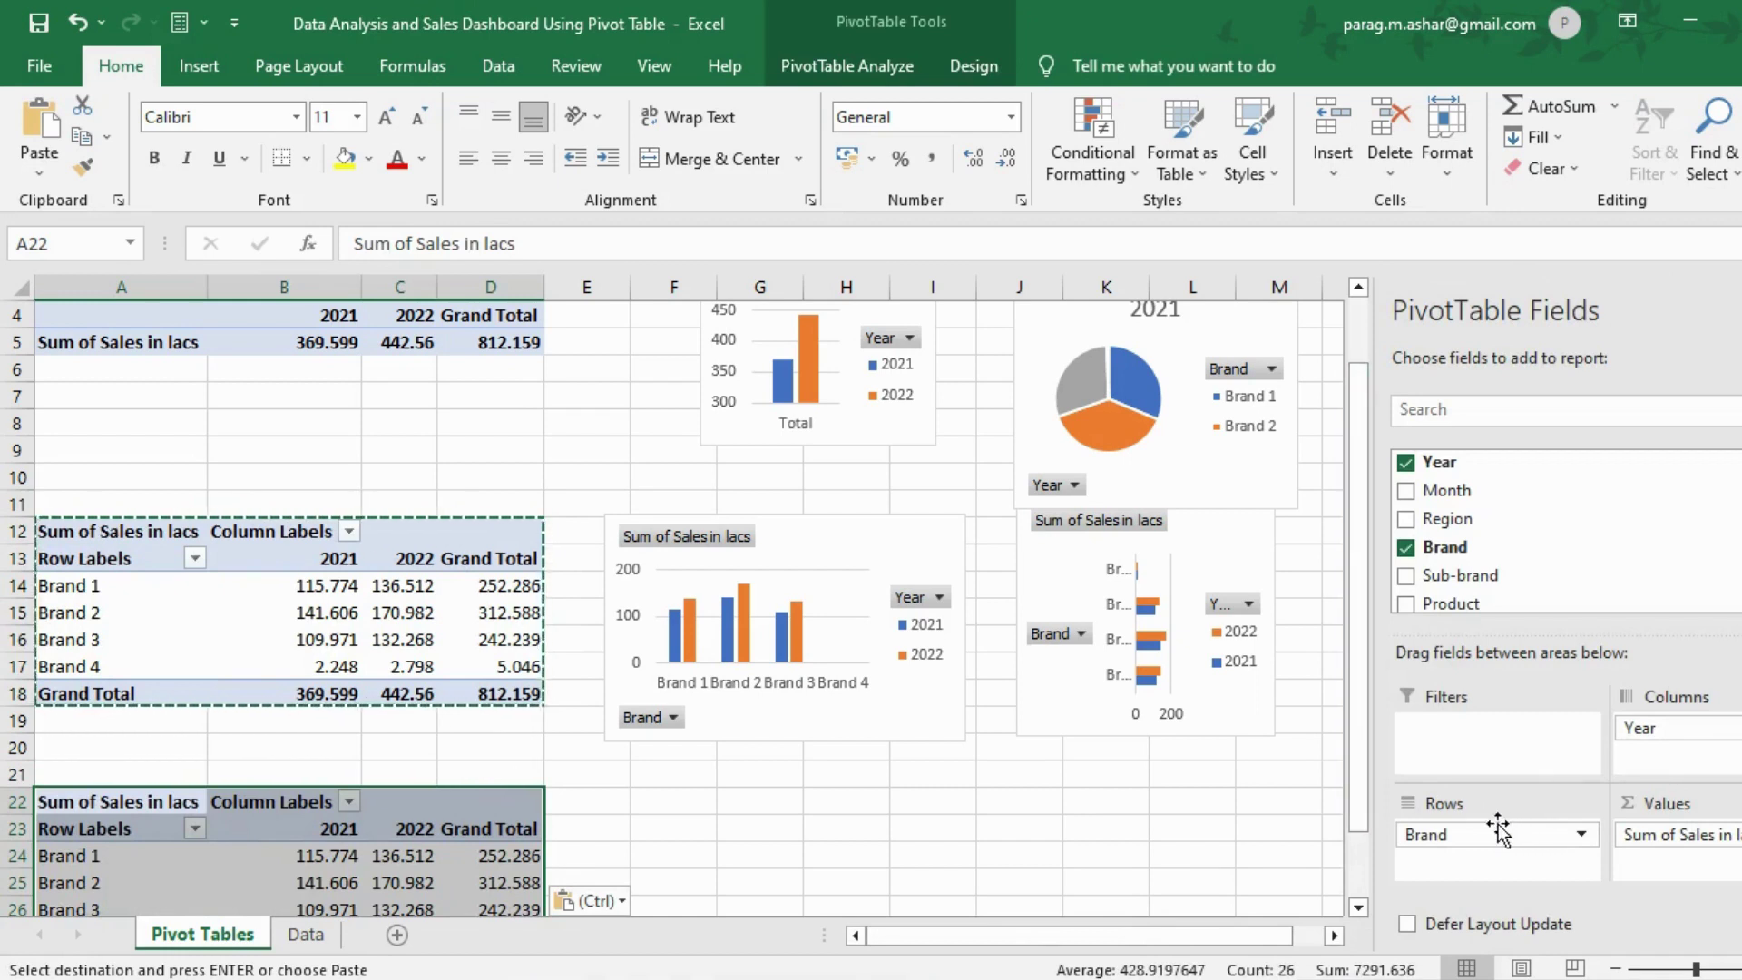
Step: Replace Brand with Region in the rows of the copied pivot table at A22
drag(1493, 839, 1537, 878)
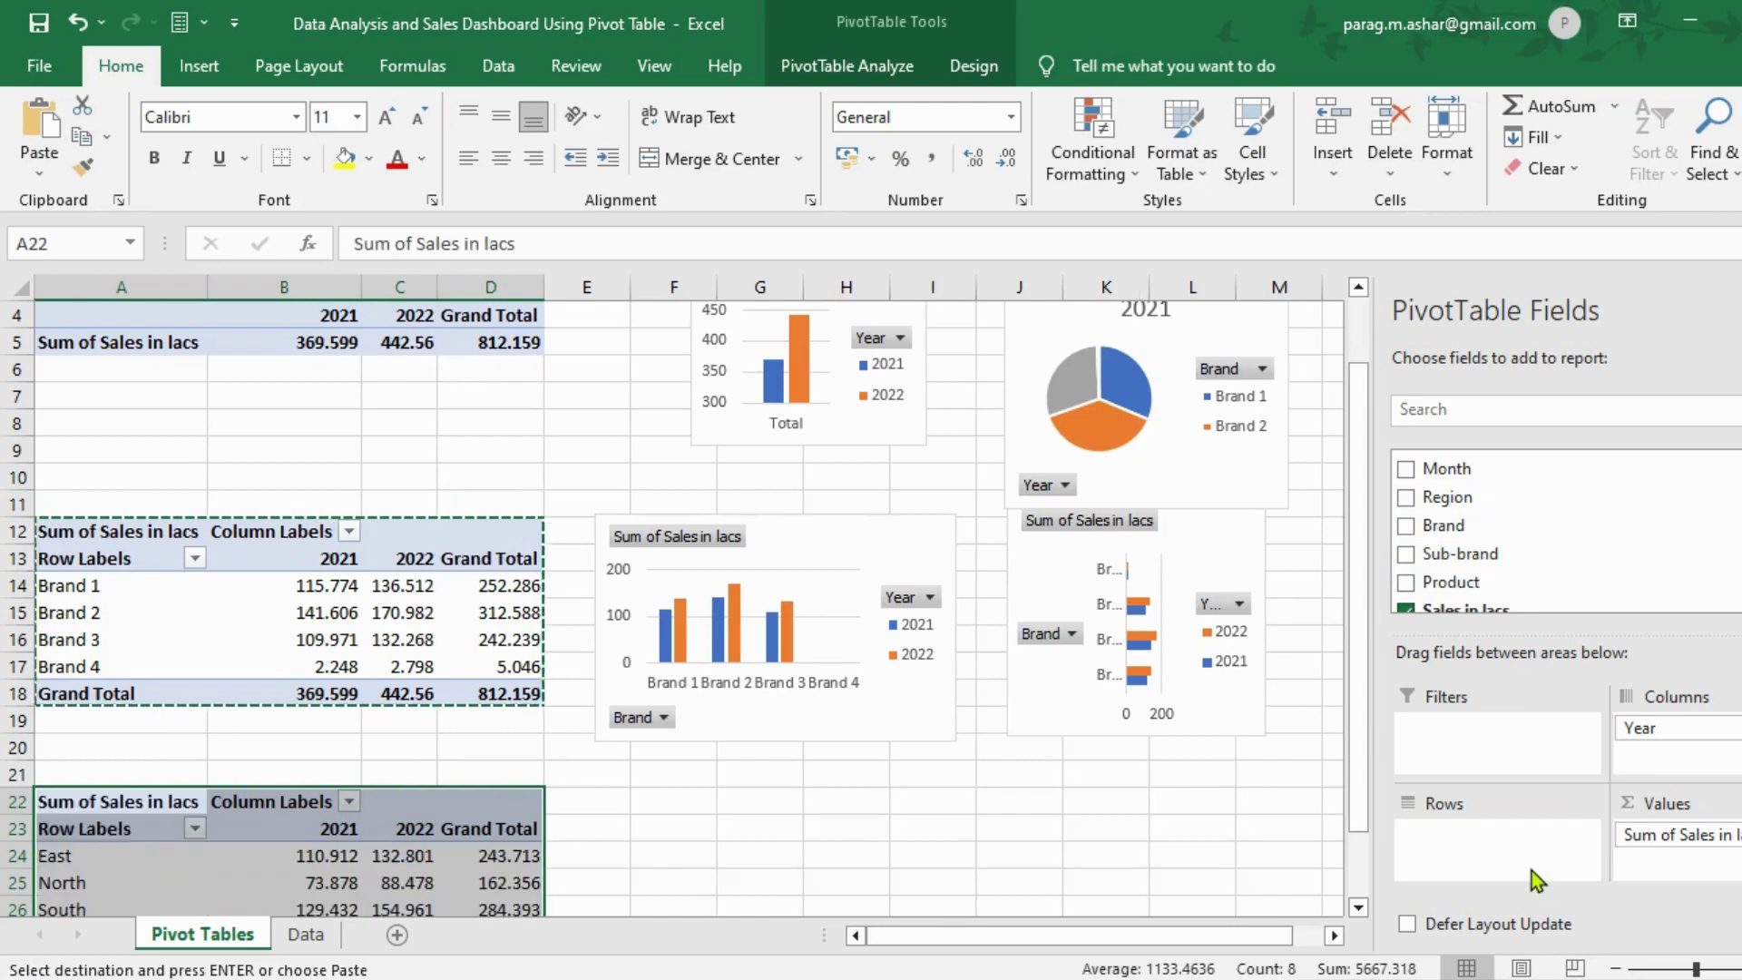
click(1359, 908)
drag(1359, 908, 1359, 907)
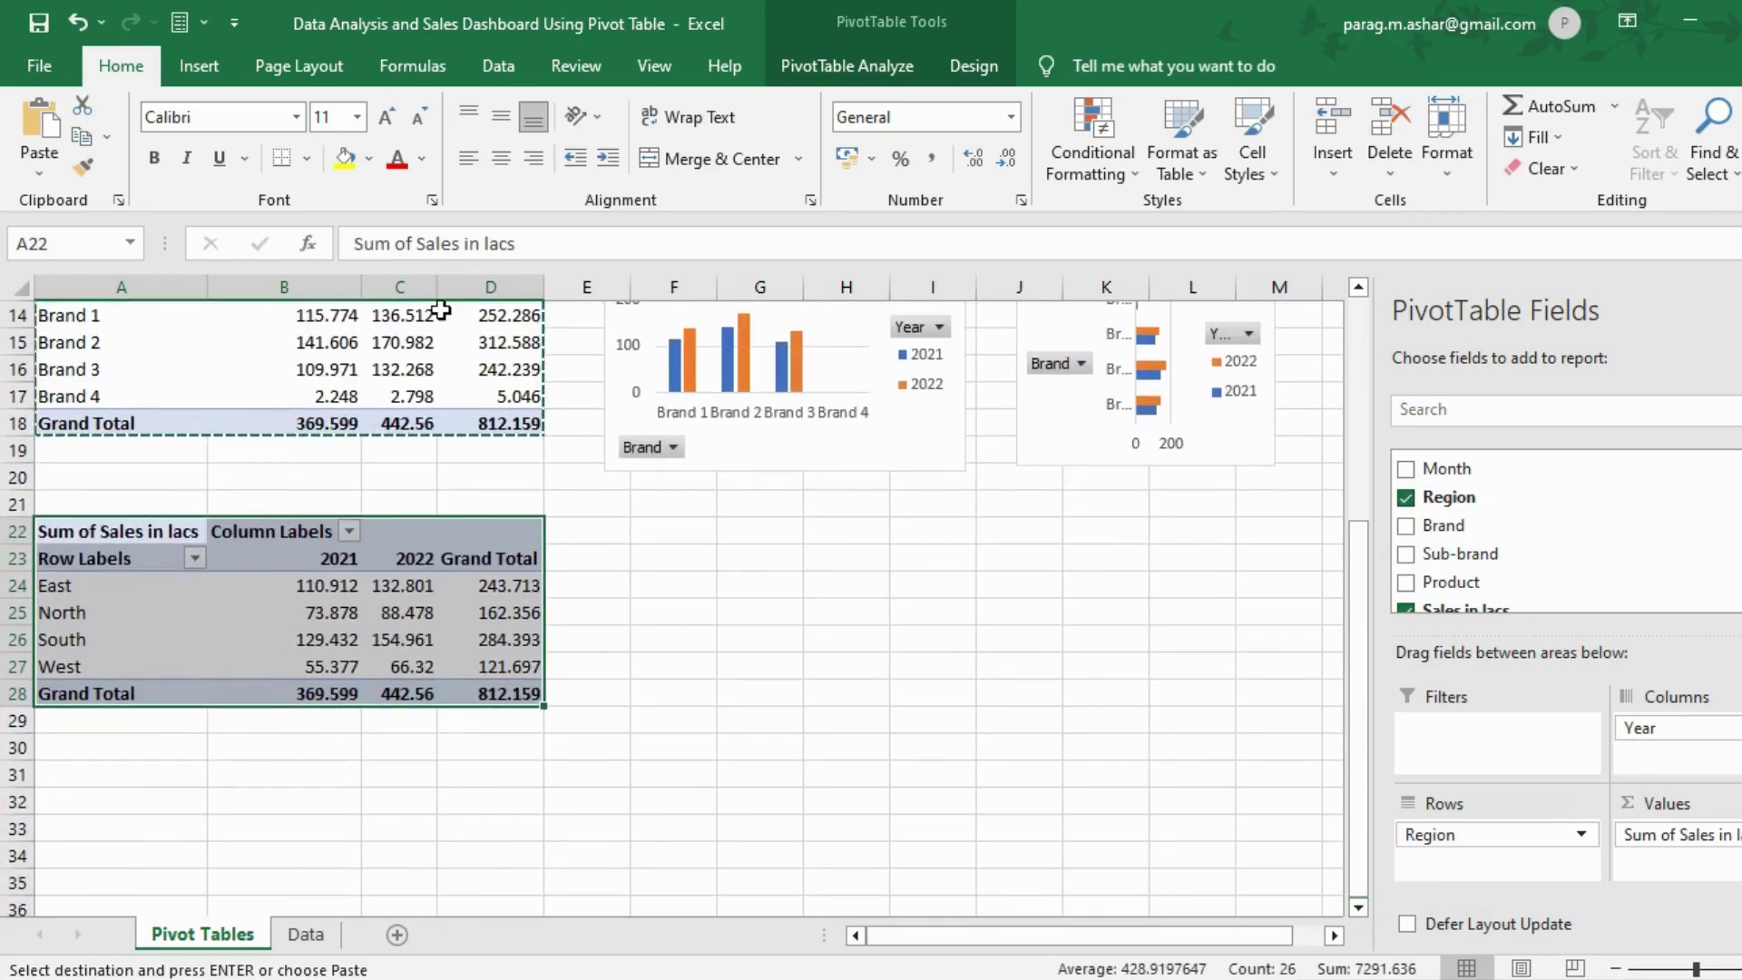
Step: Insert a clustered column PivotChart of the regional sales, shrink it and place it beside the pivot table over about E22:I29
click(200, 66)
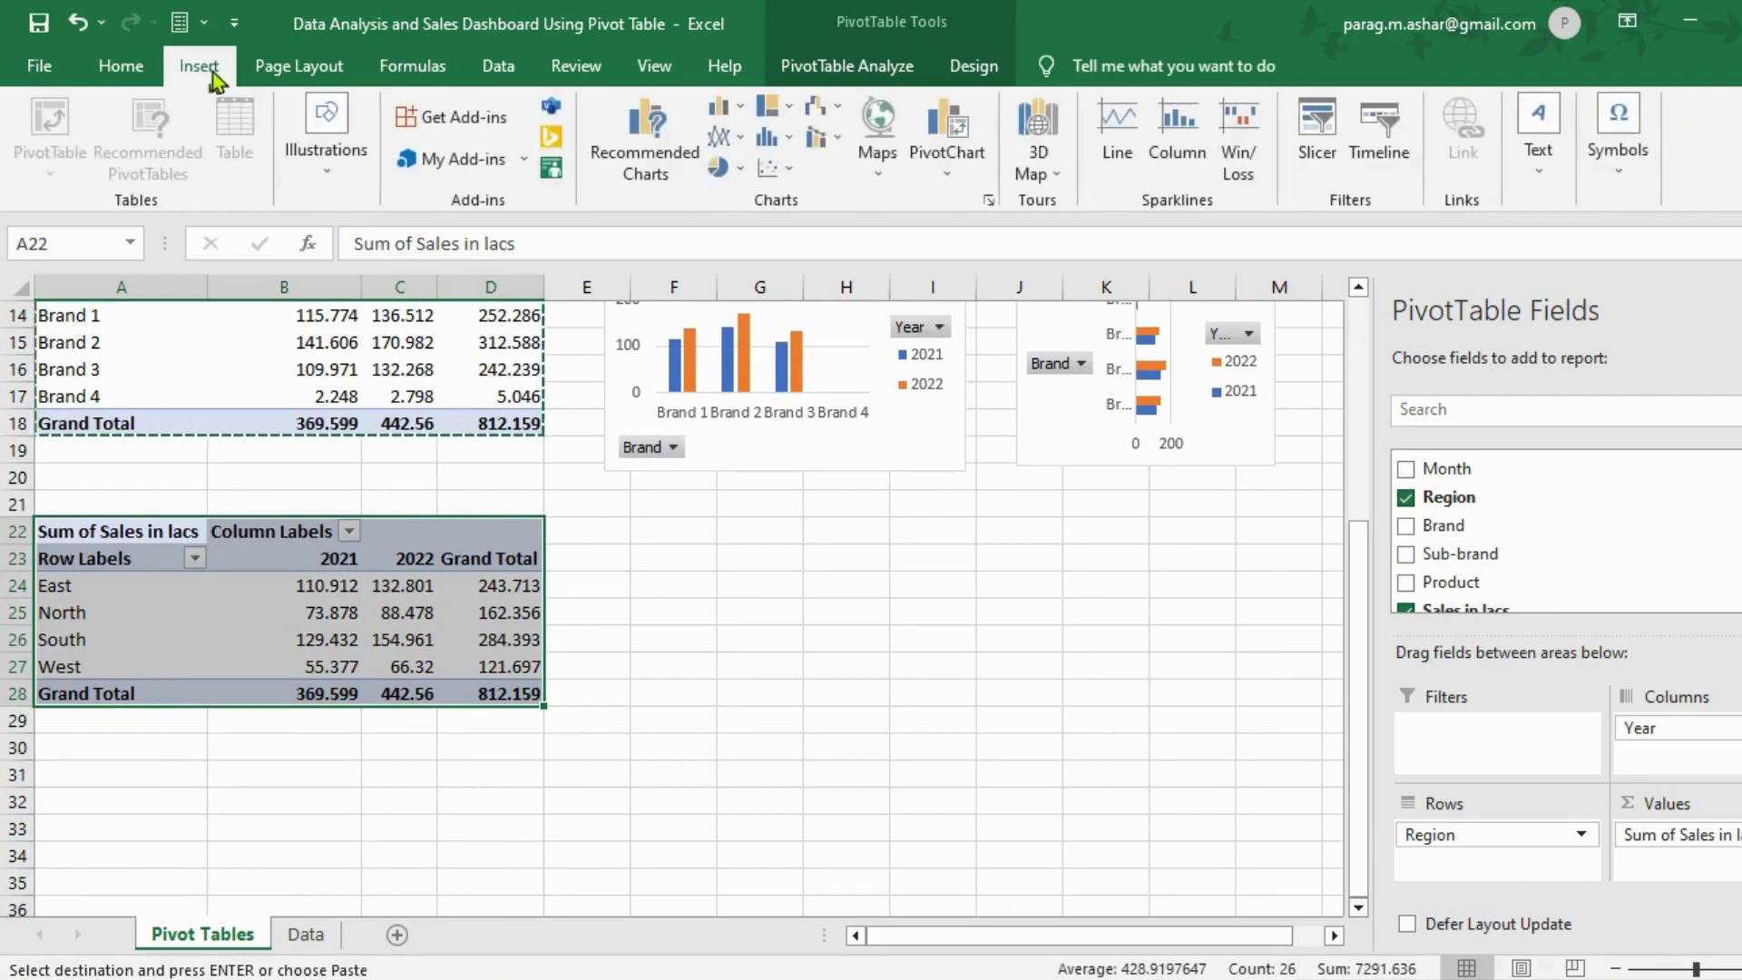
click(640, 136)
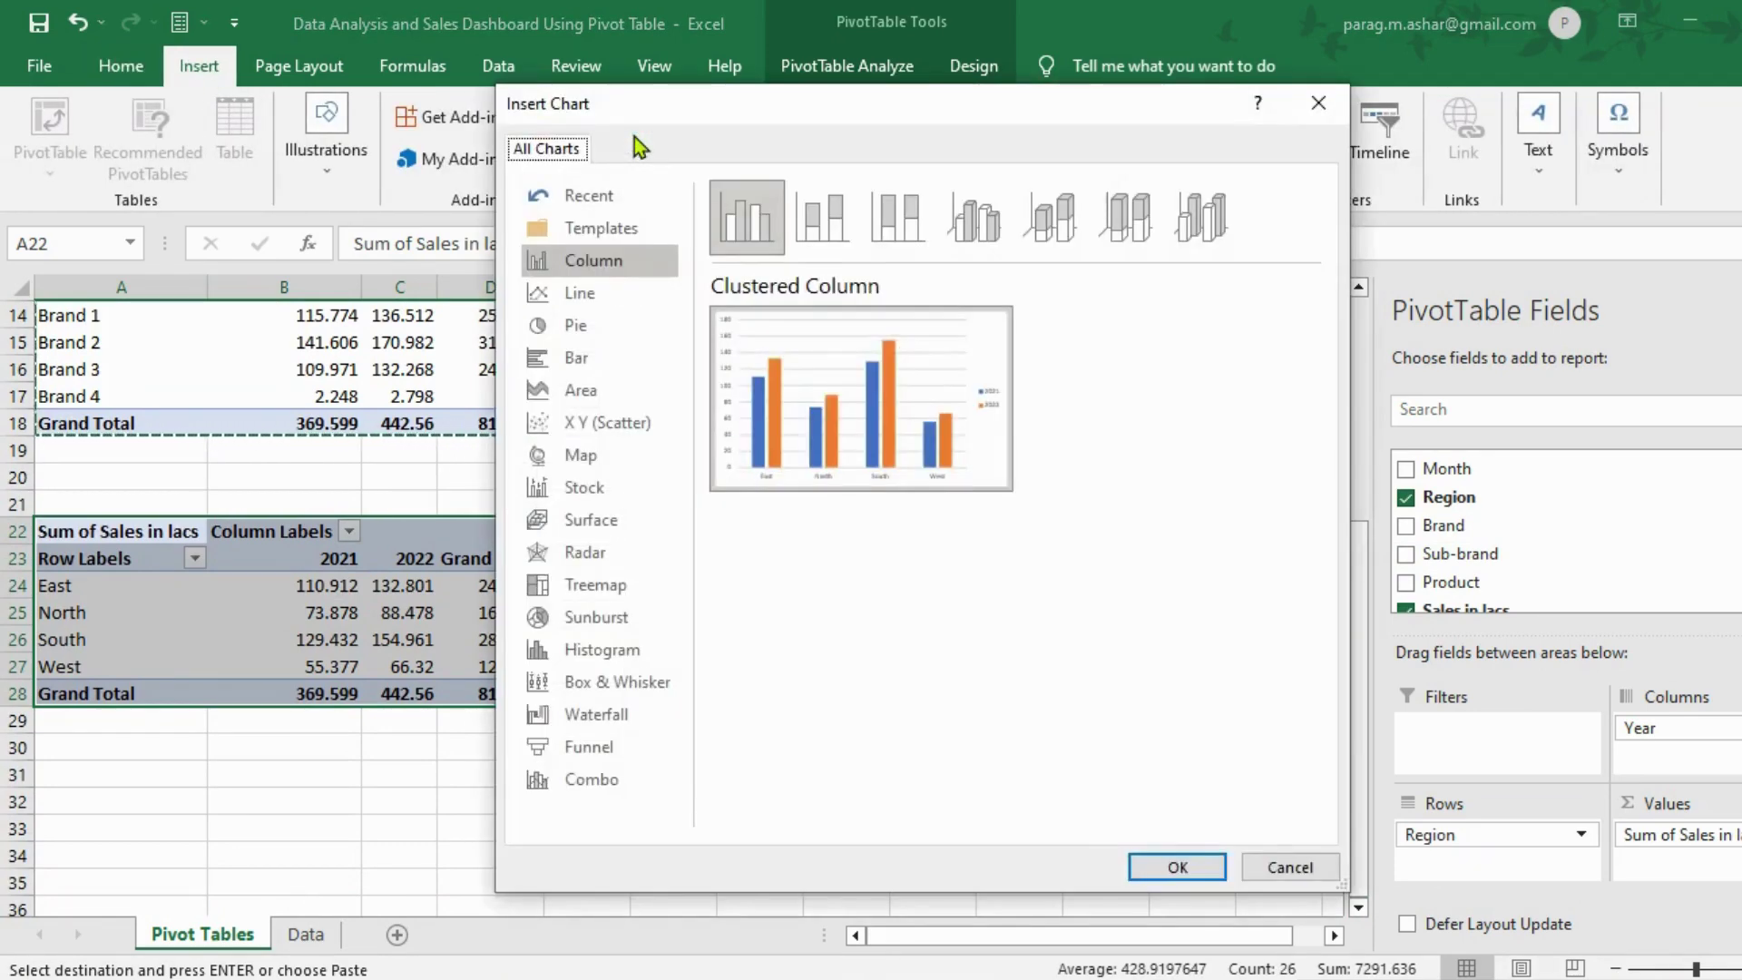
click(1153, 867)
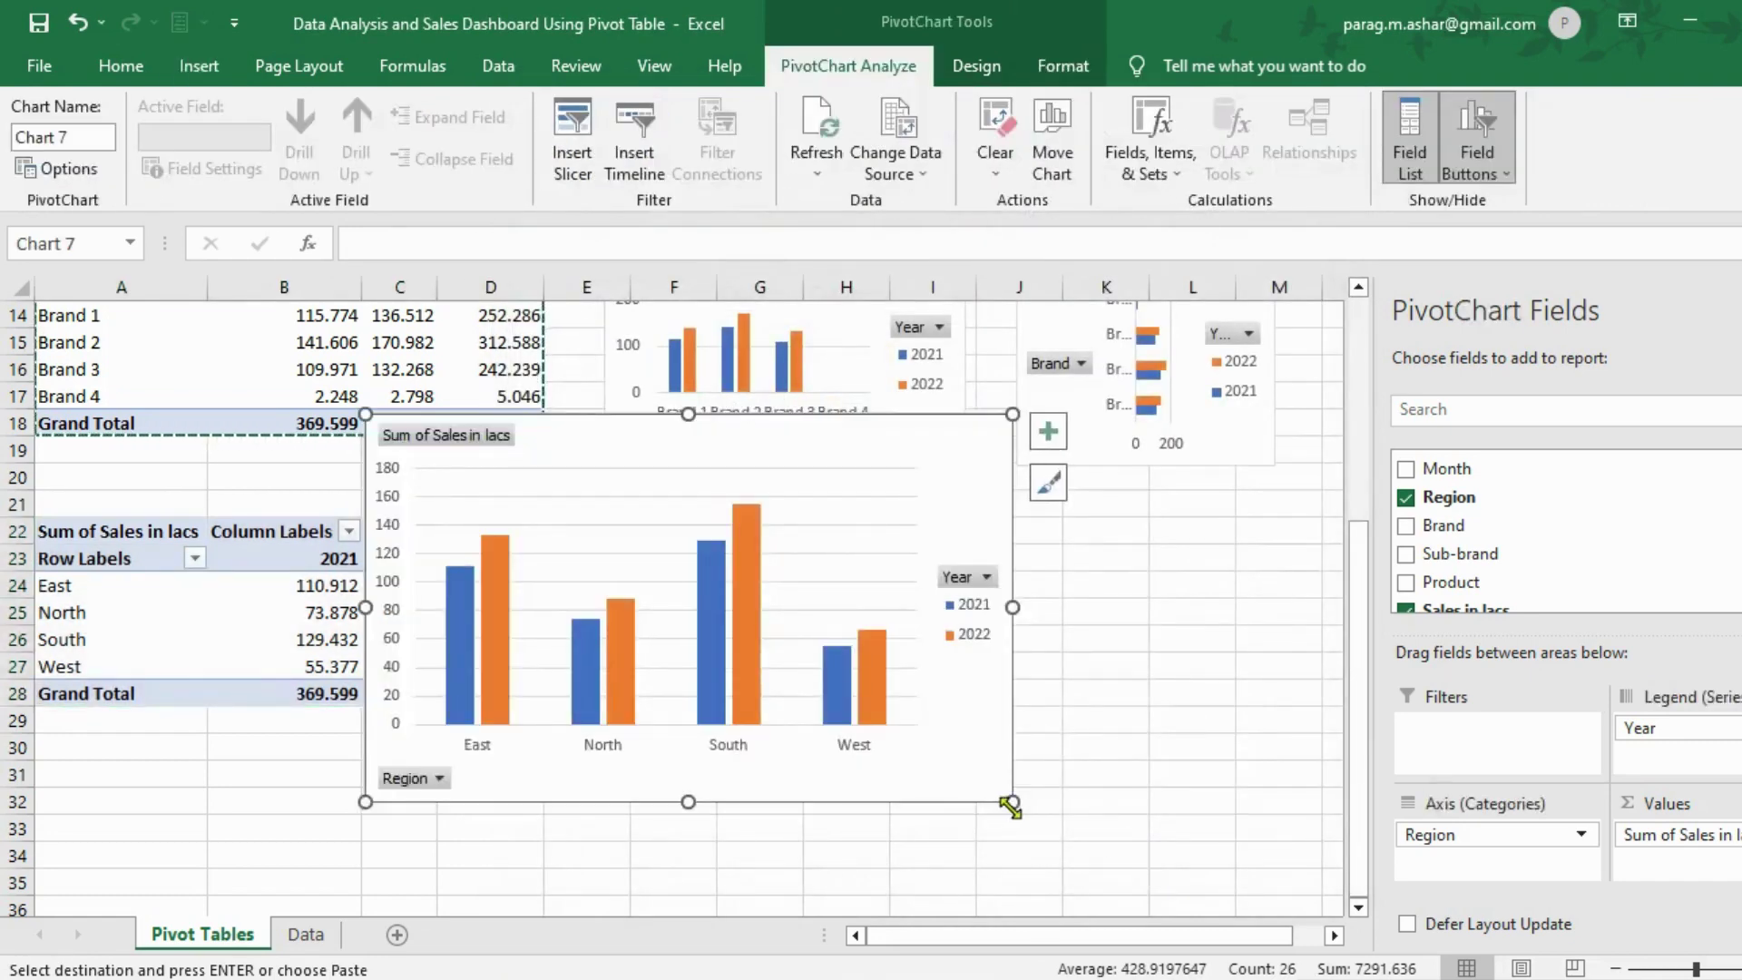
drag(1010, 806, 906, 706)
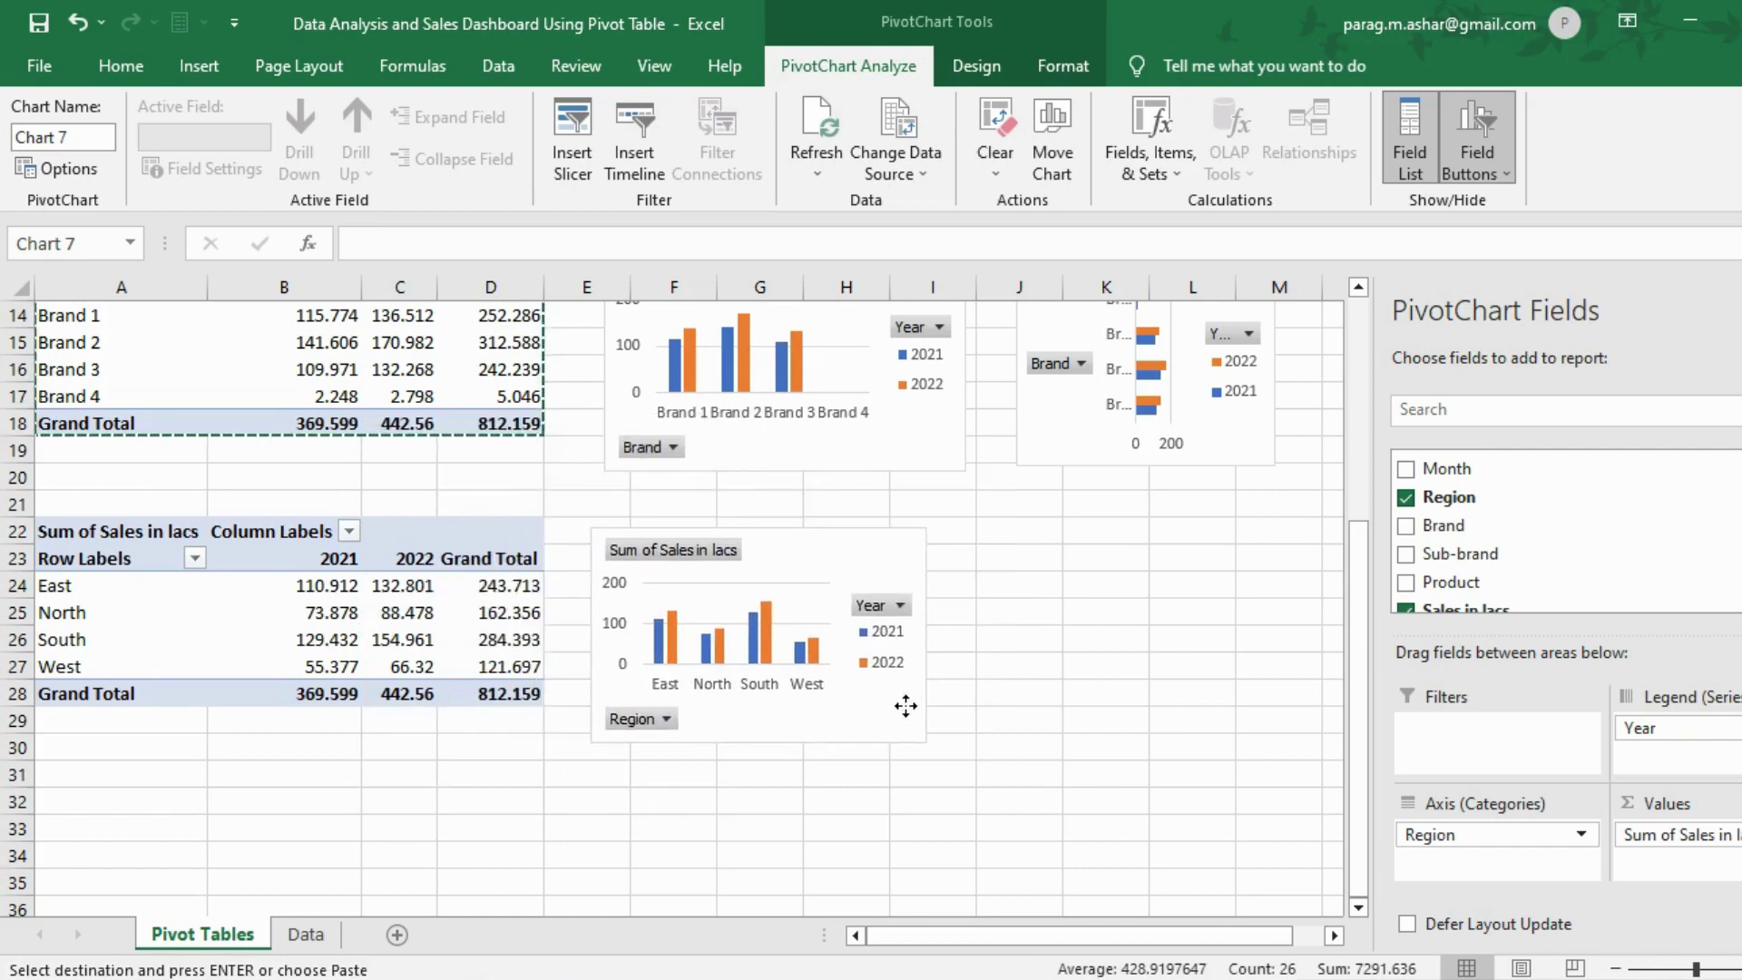
Step: Insert an area PivotChart of the regional sales, shrink it and place it beside the regional column chart over about J22:M29
drag(276, 629, 274, 624)
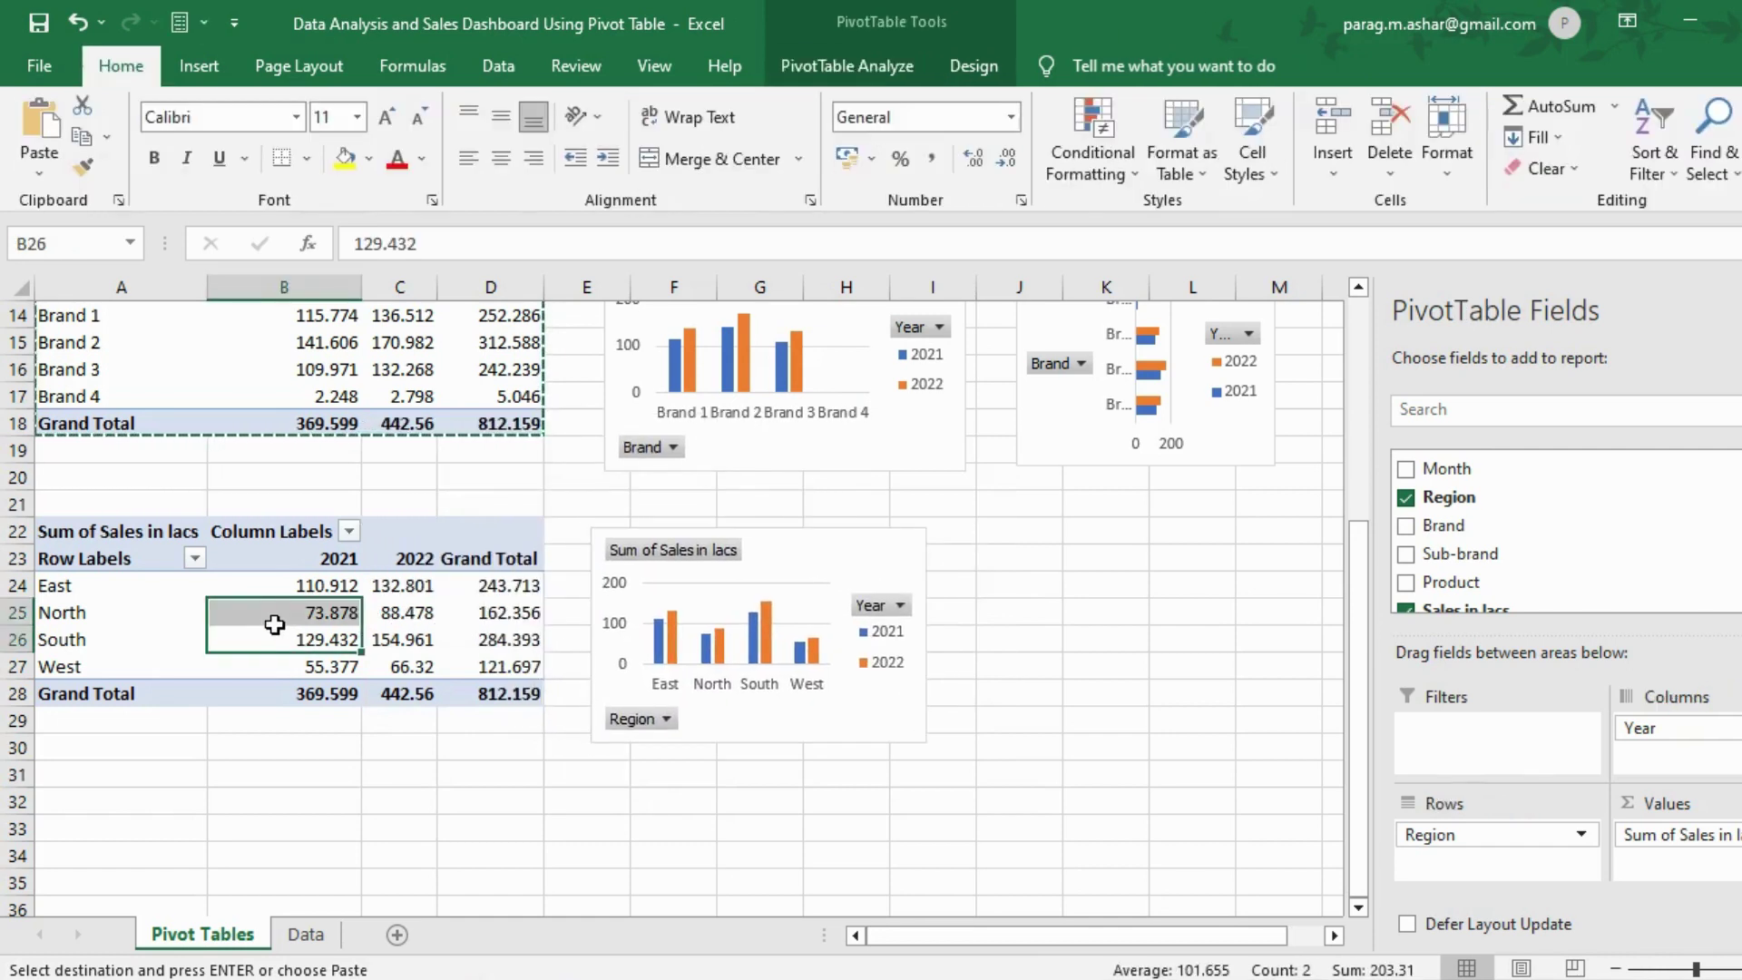
click(273, 639)
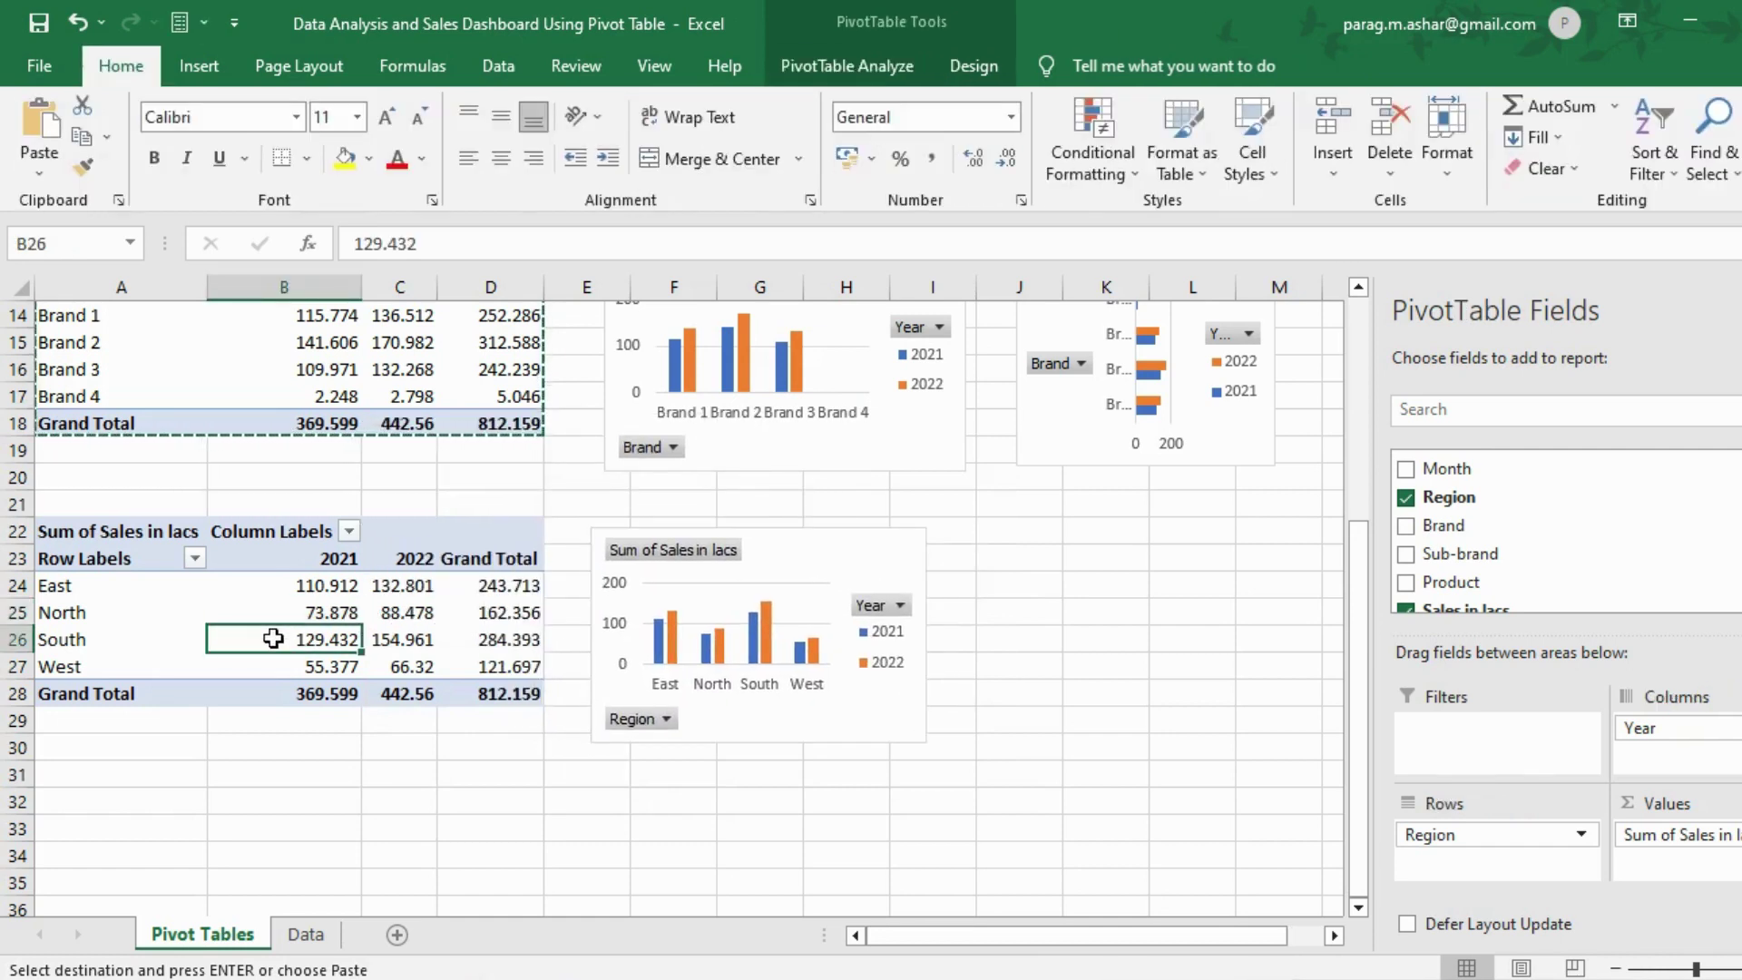
click(203, 74)
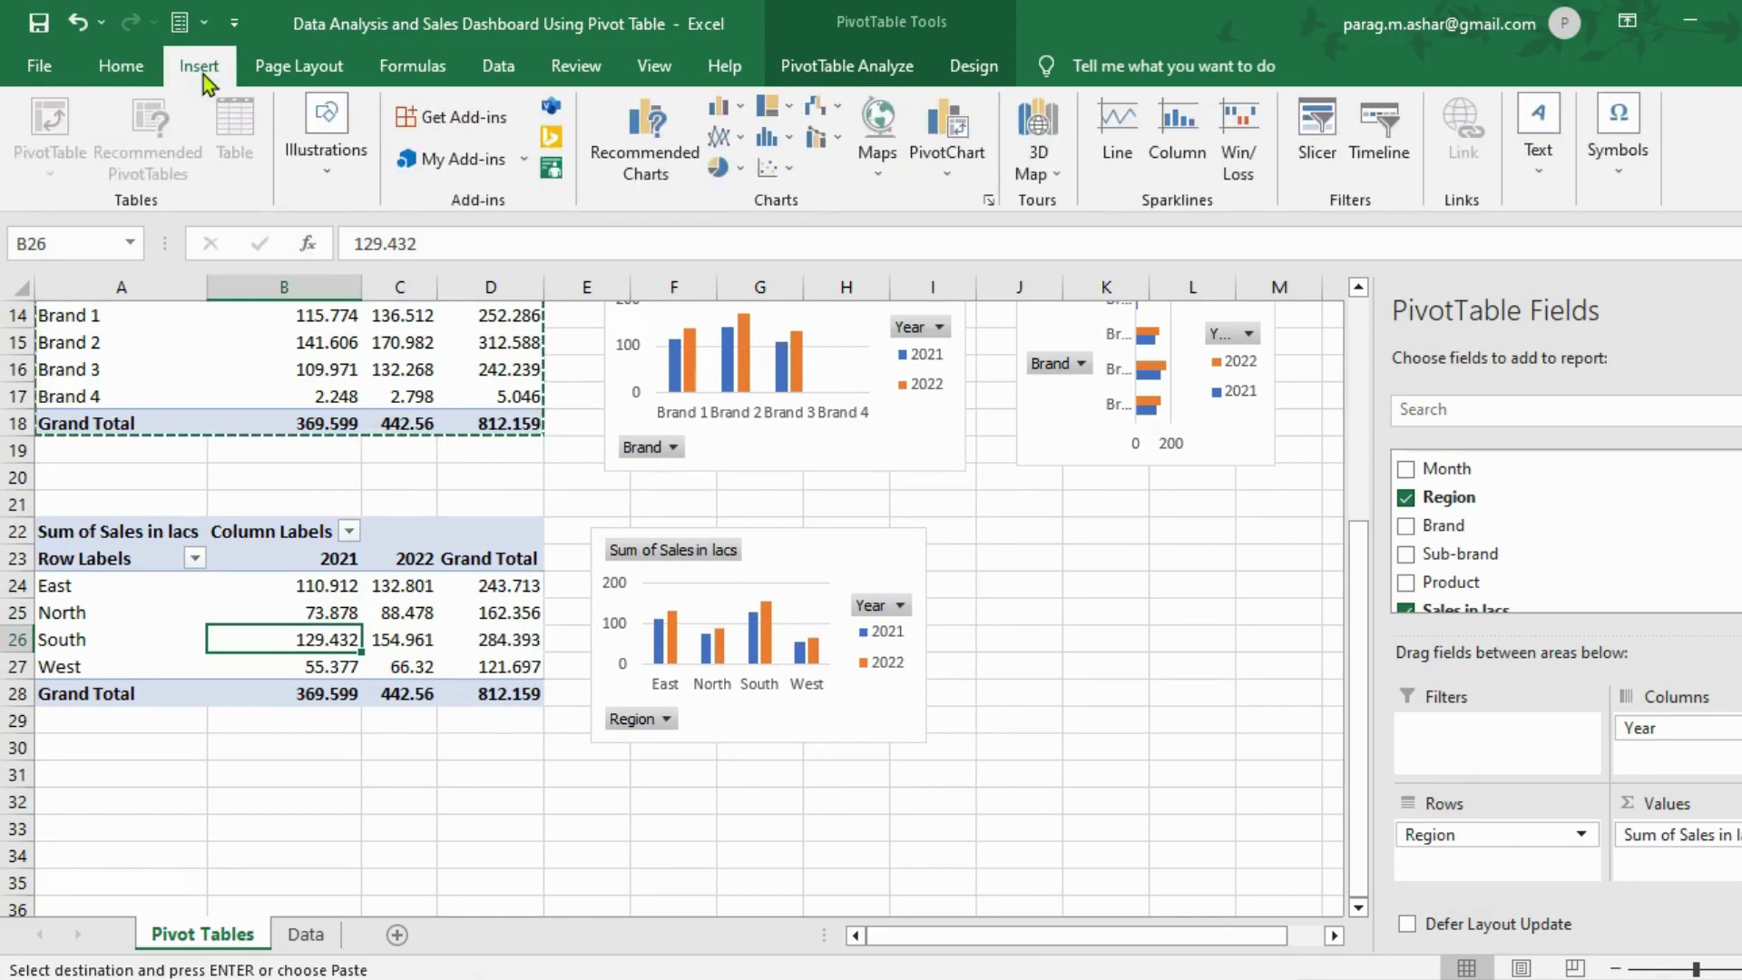
click(655, 129)
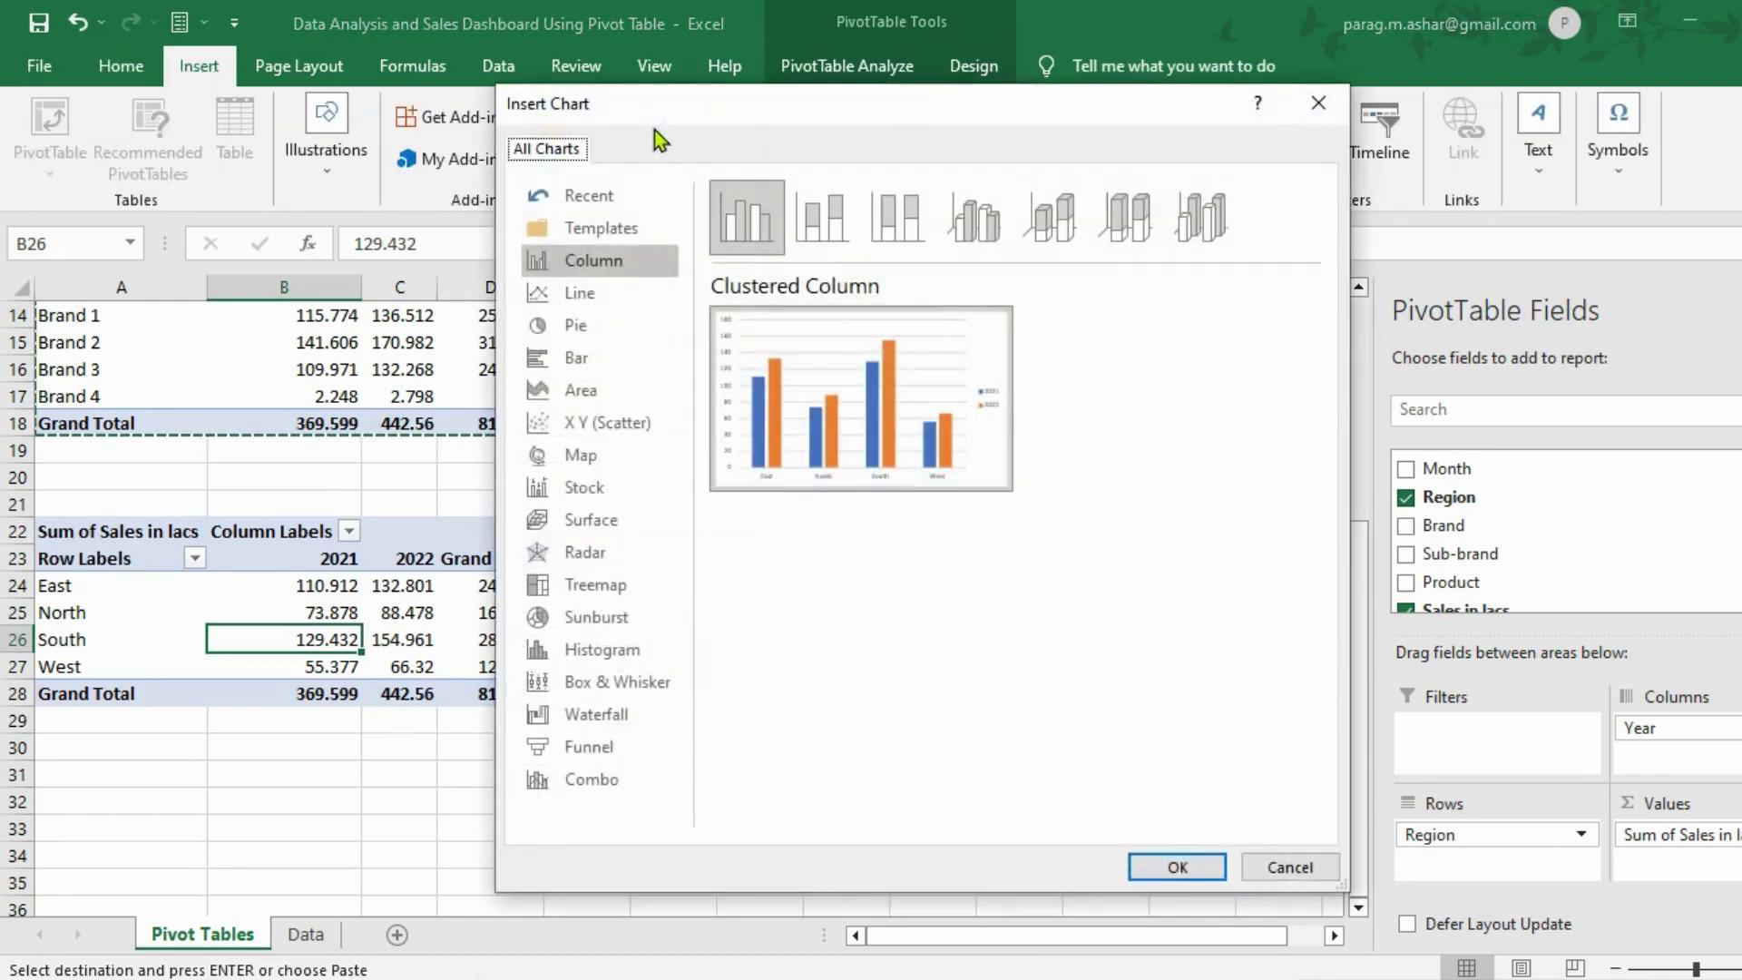
click(585, 392)
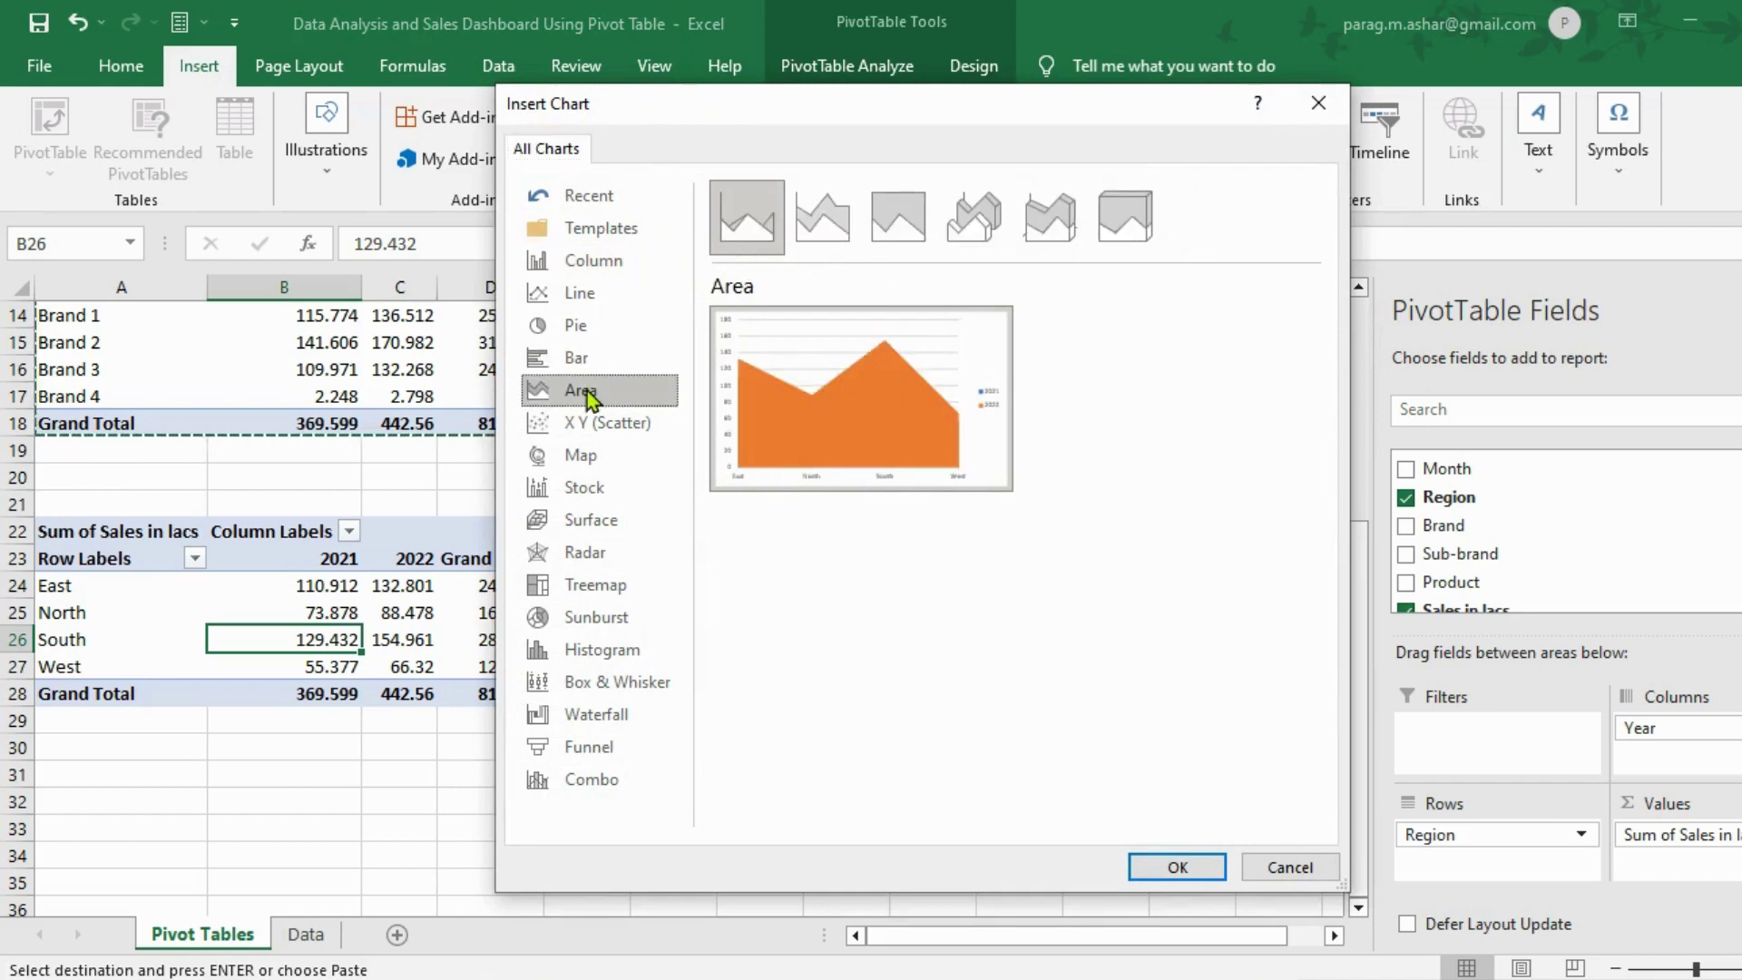
click(1176, 863)
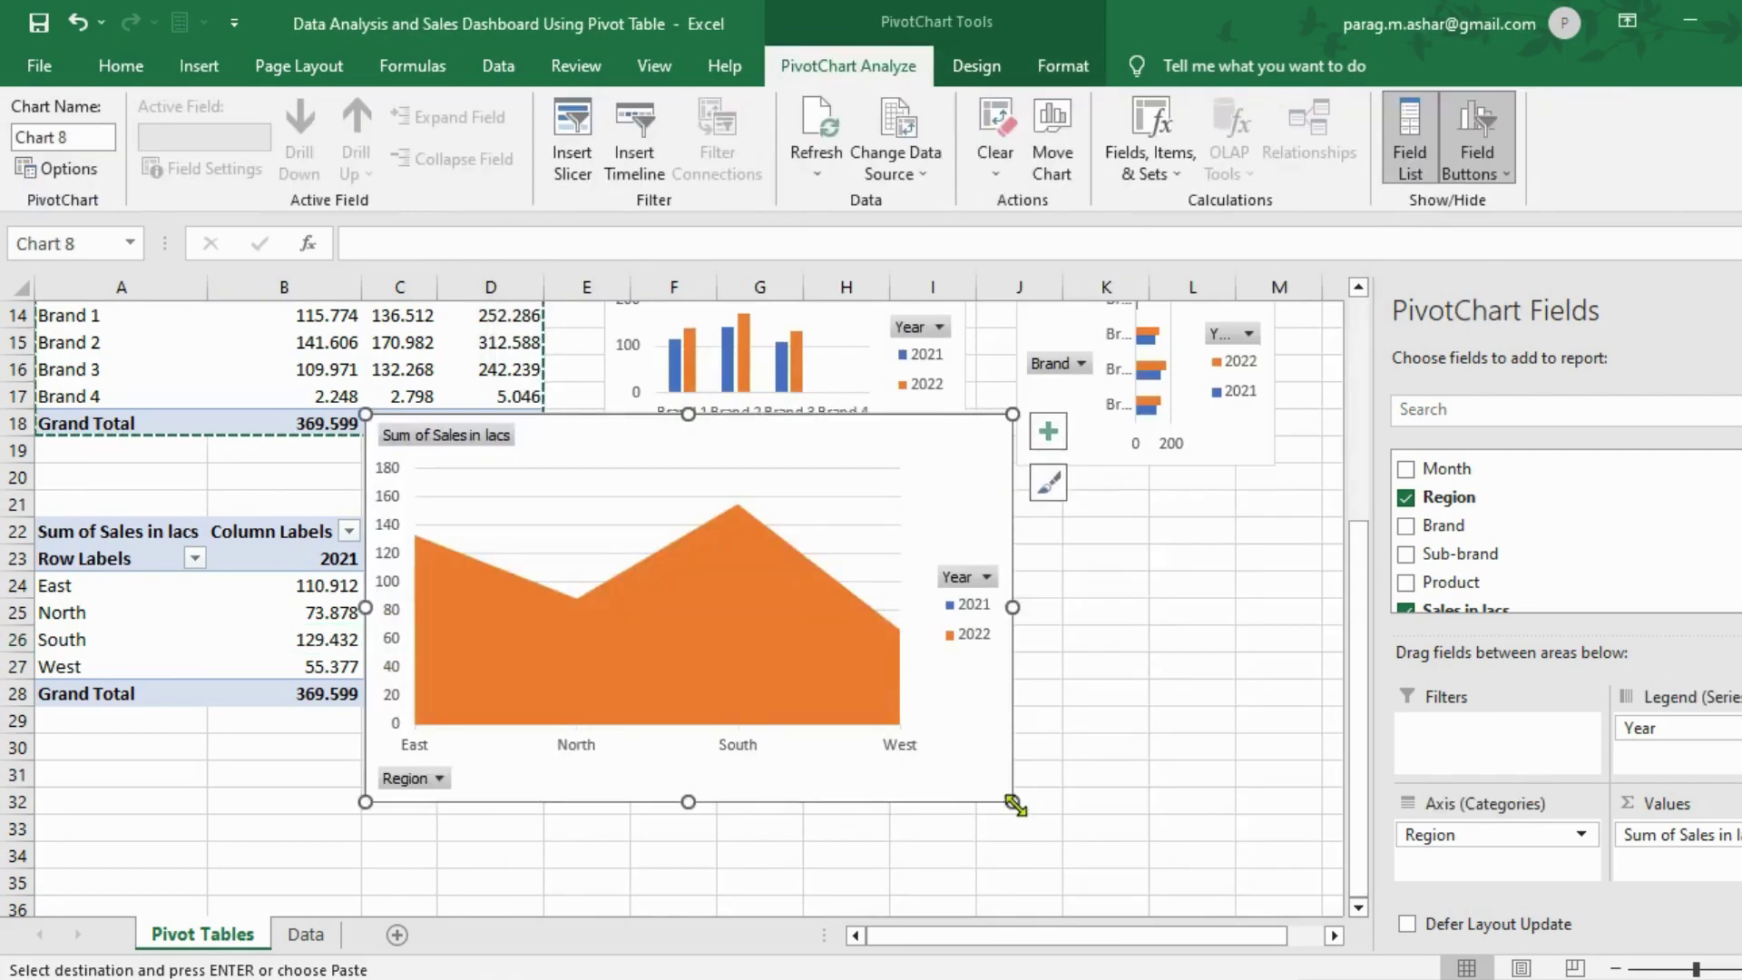
mouse_move(1014, 802)
mouse_down()
mouse_move(653, 640)
mouse_move(1162, 665)
mouse_move(1244, 677)
mouse_move(1254, 695)
mouse_up()
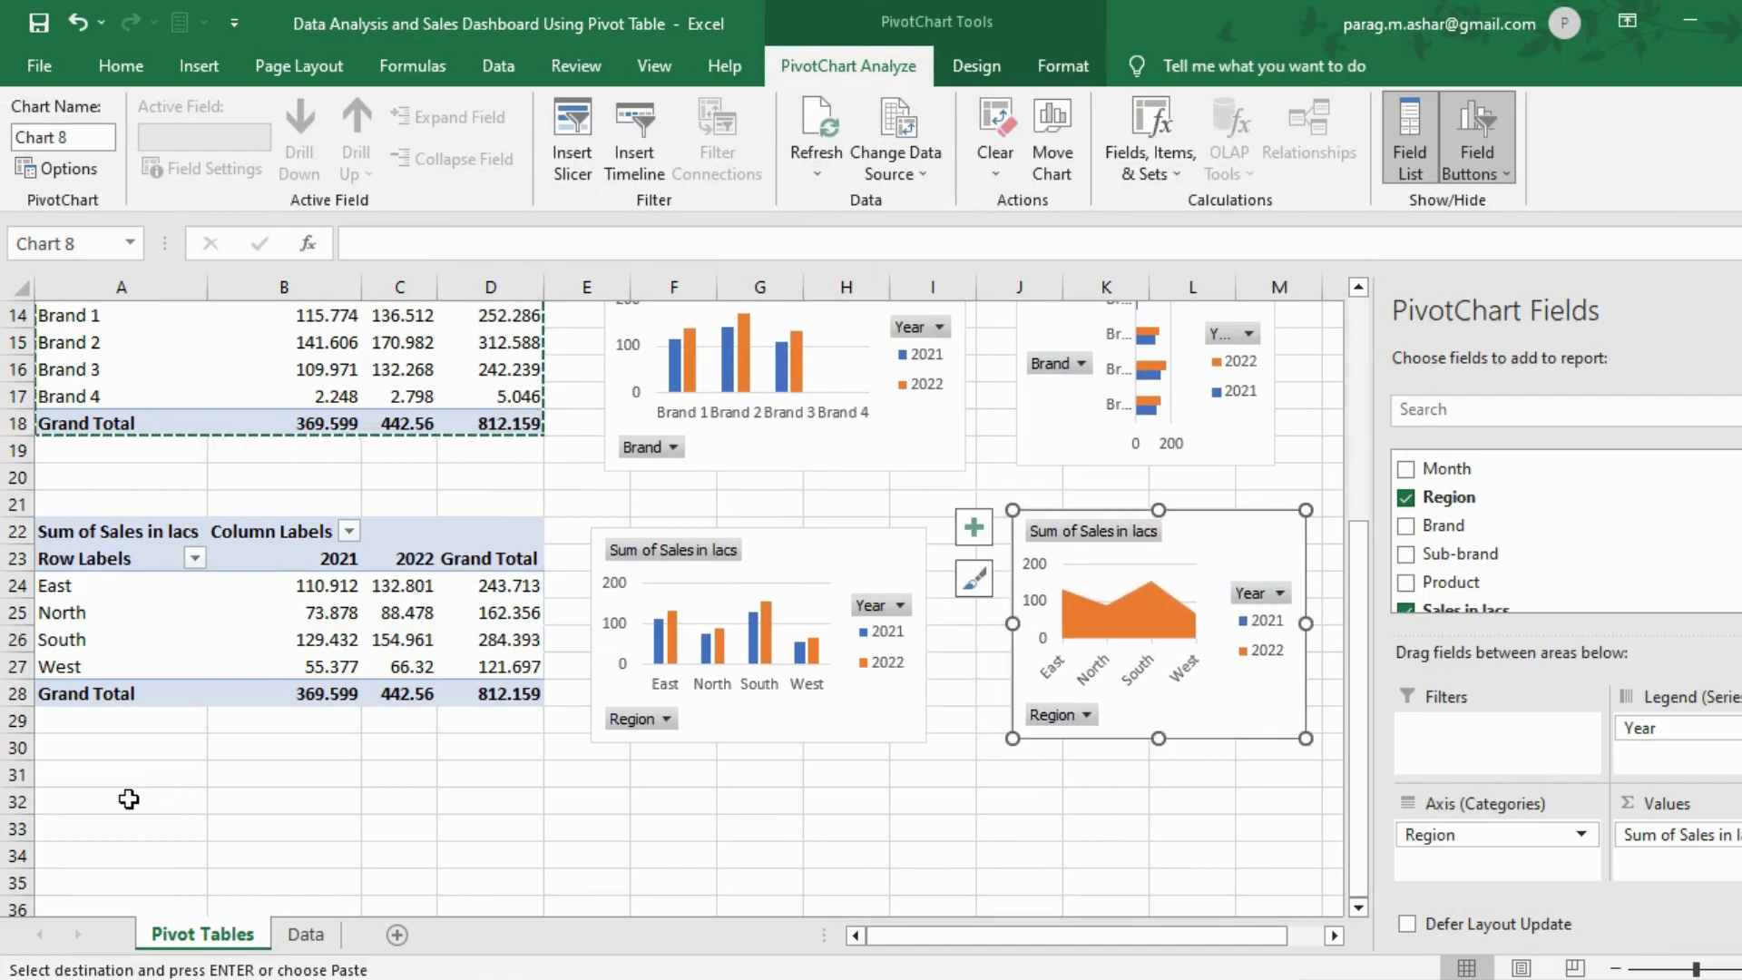
Step: Copy the regional sales pivot table A22:D28 and paste it at A33 on the same worksheet
click(129, 798)
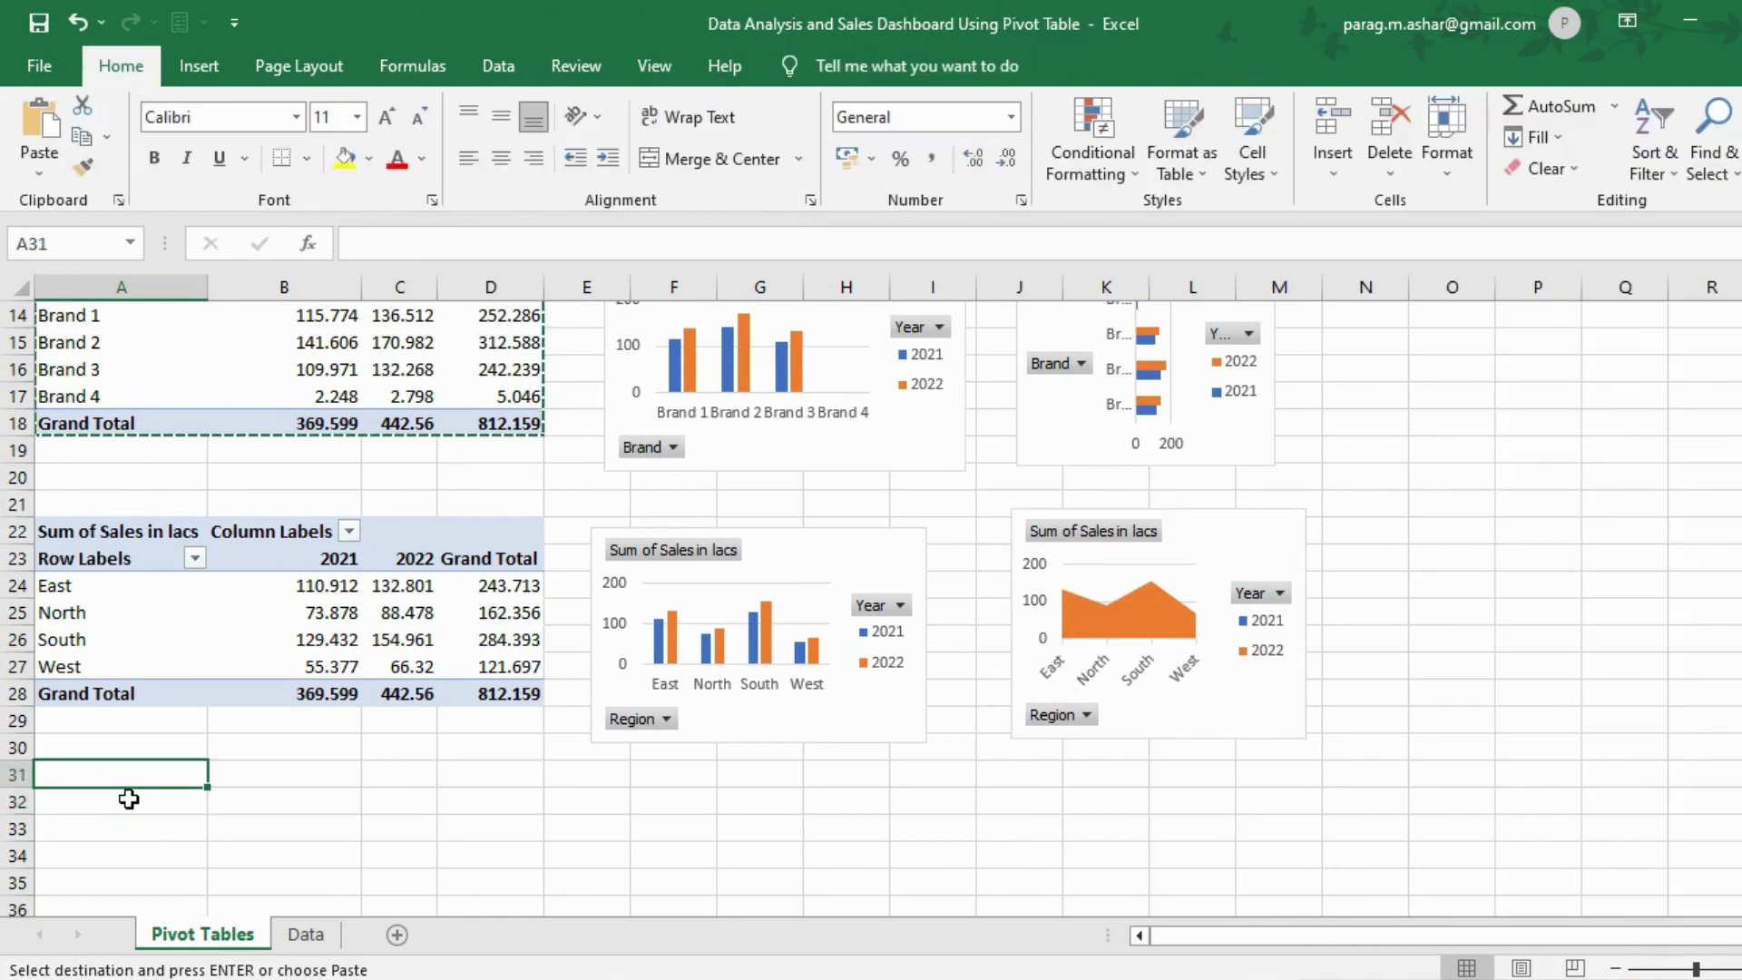
key(Up)
key(Up)
key(Up)
key(Up)
key(Up)
key(Up)
key(Up)
key(Up)
key(Up)
key(shift+Right)
key(shift+Right)
key(shift+Right)
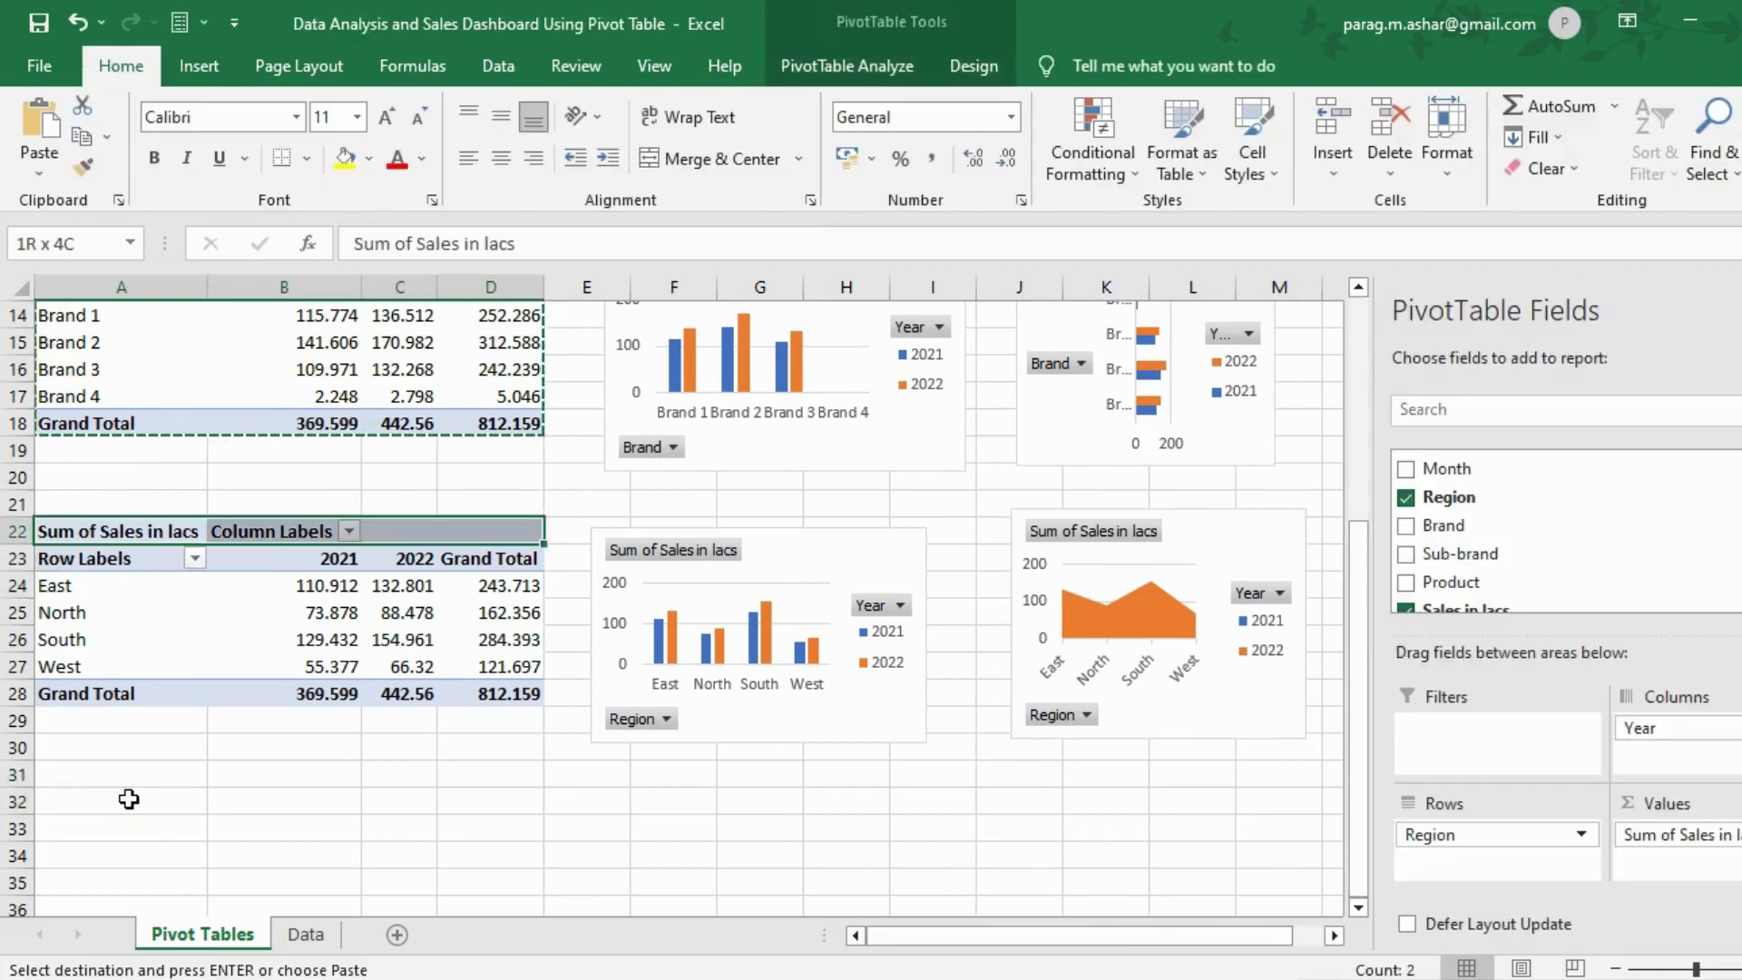
key(shift+Down)
key(shift+Down)
key(shift+Down)
key(shift+Down)
key(shift+Down)
key(shift+Down)
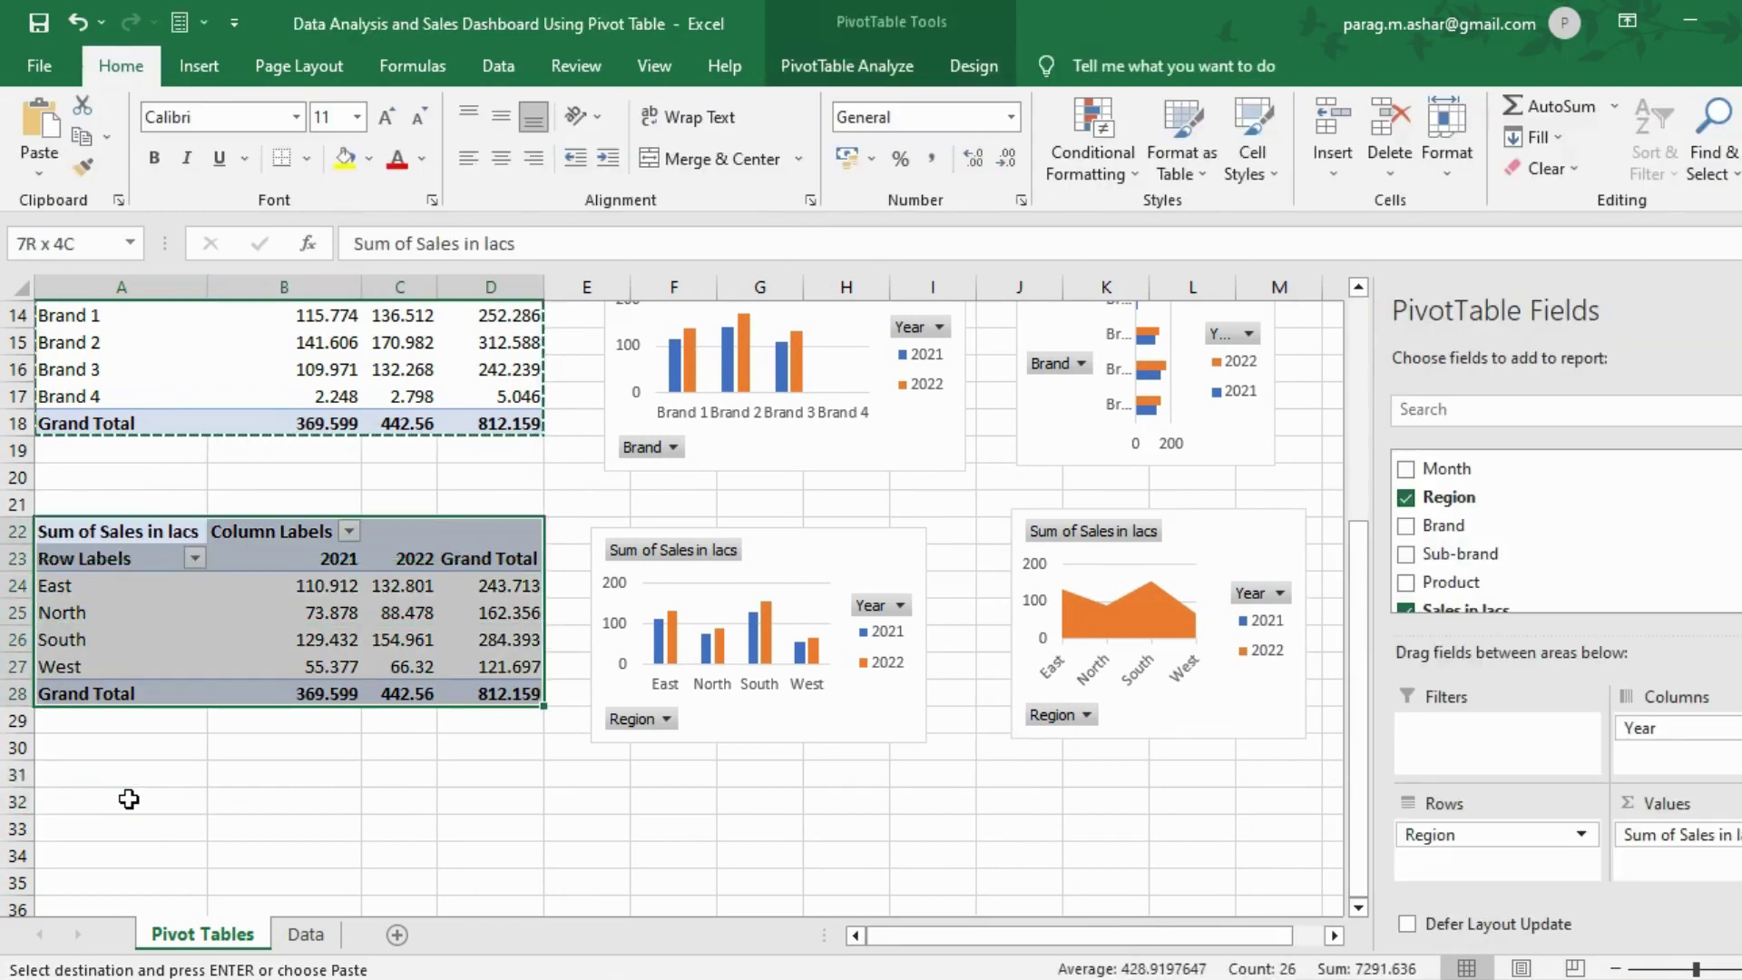
key(ctrl+c)
key(Down)
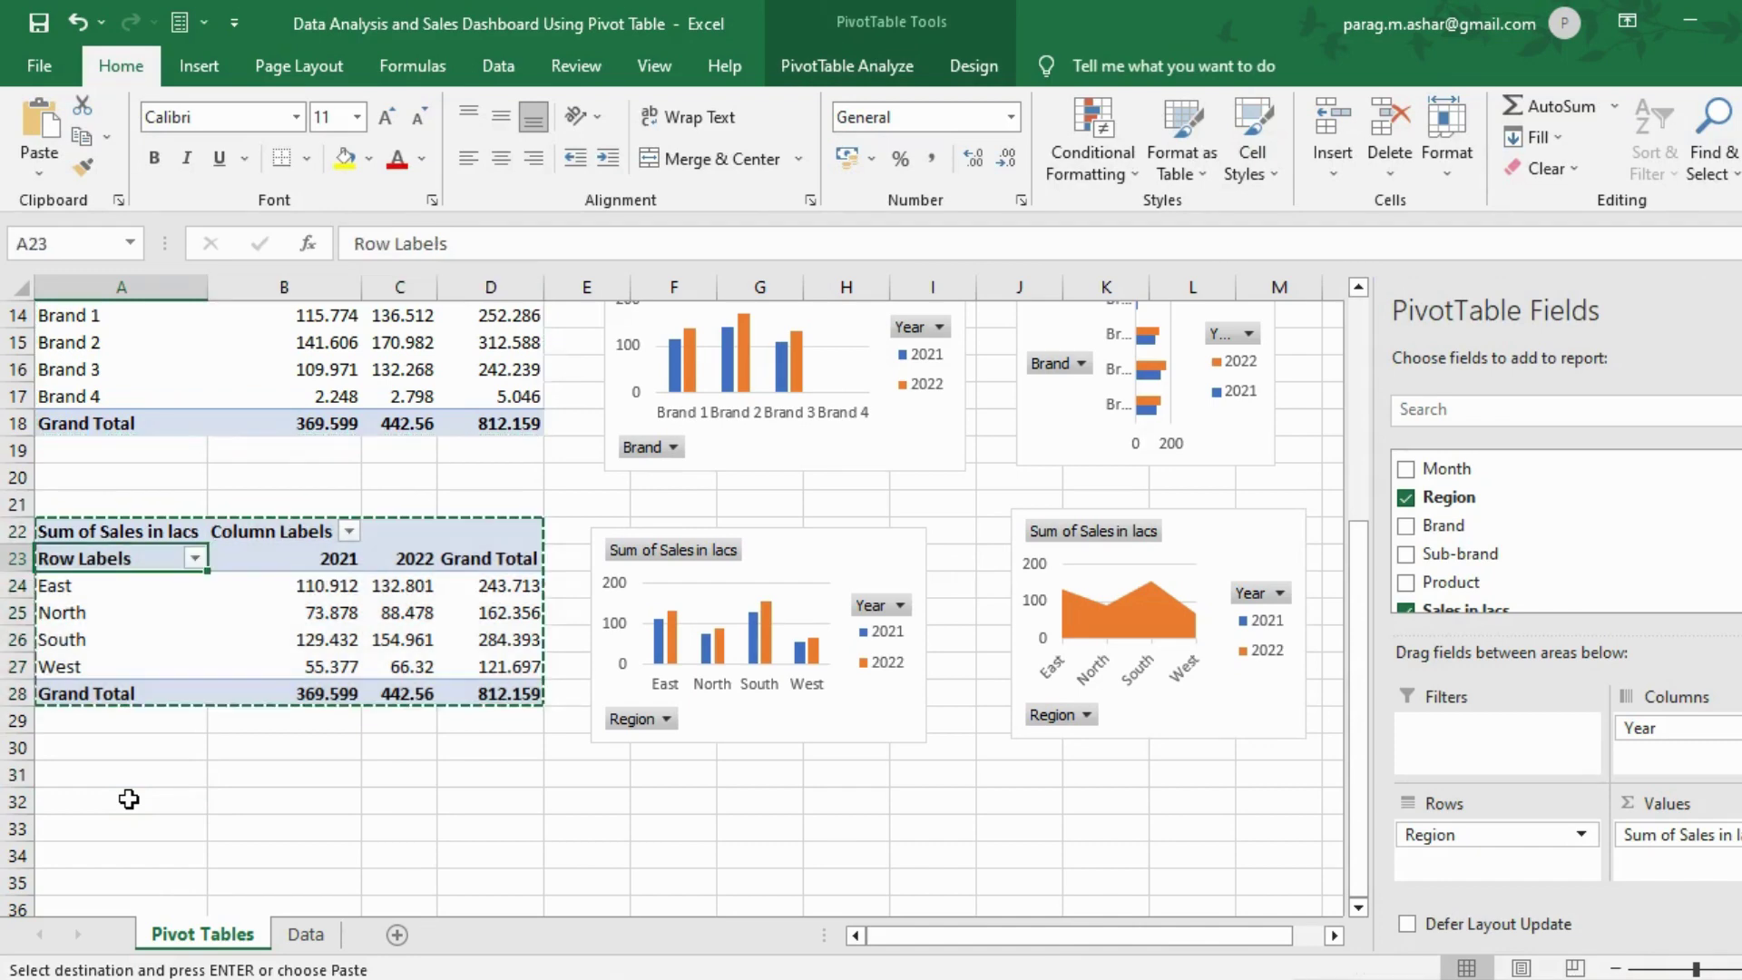
click(129, 799)
key(Down)
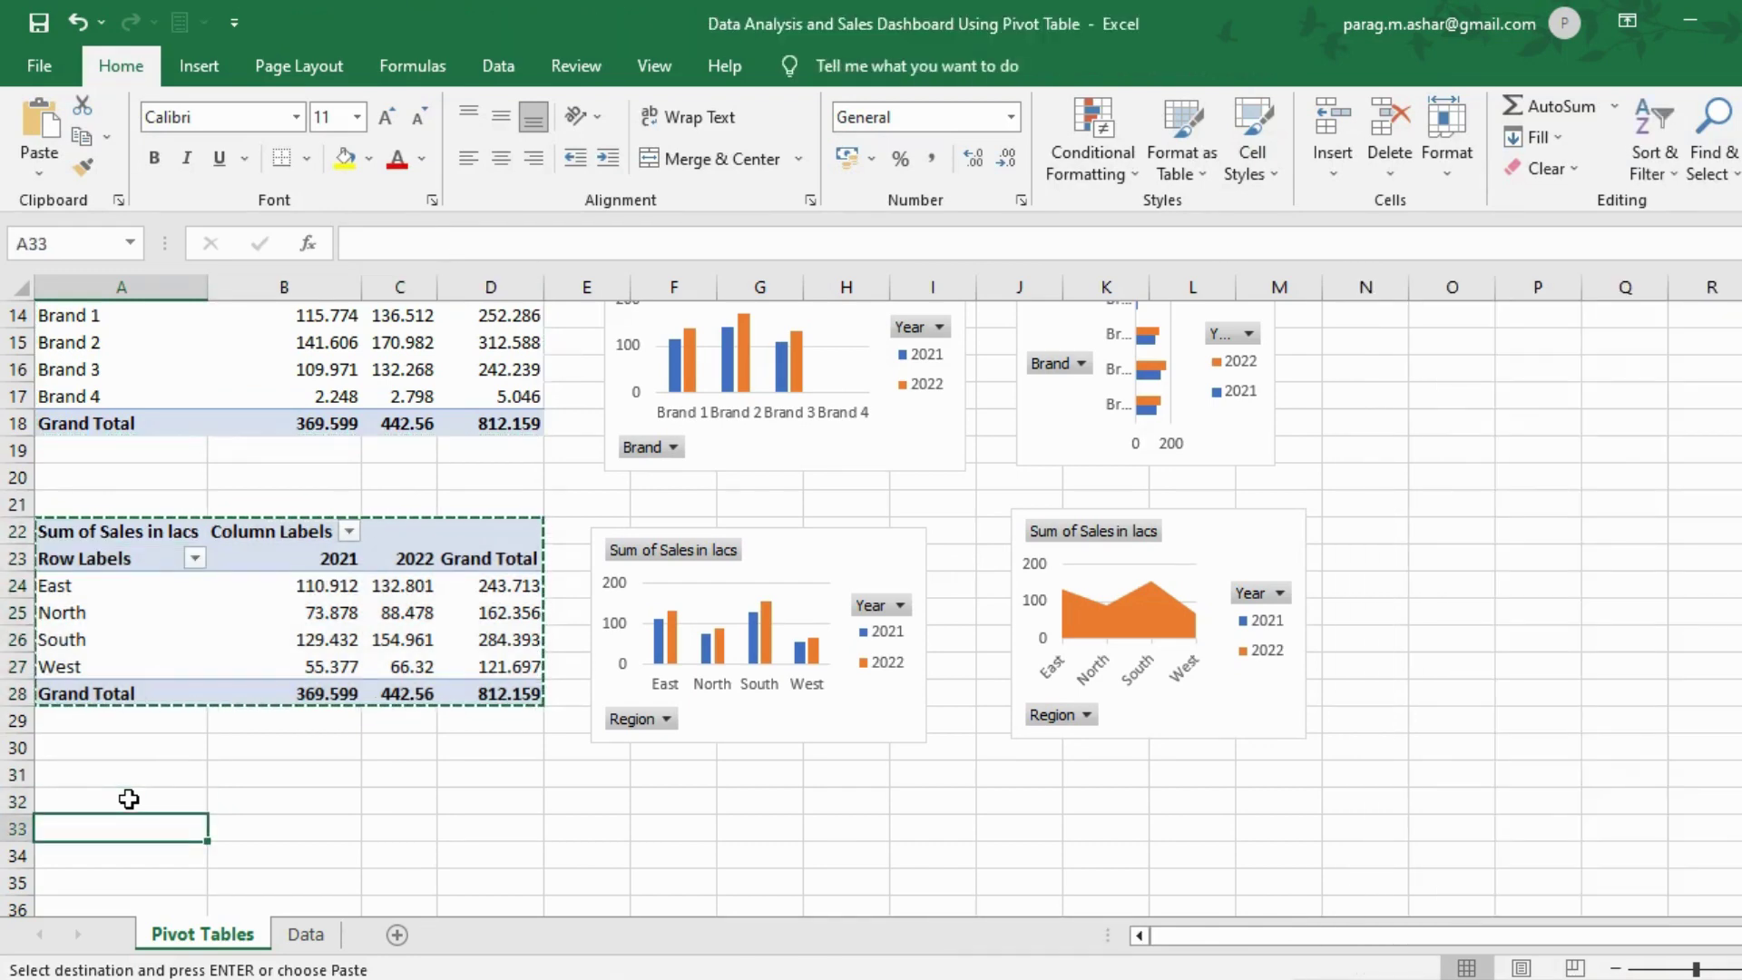
key(ctrl+v)
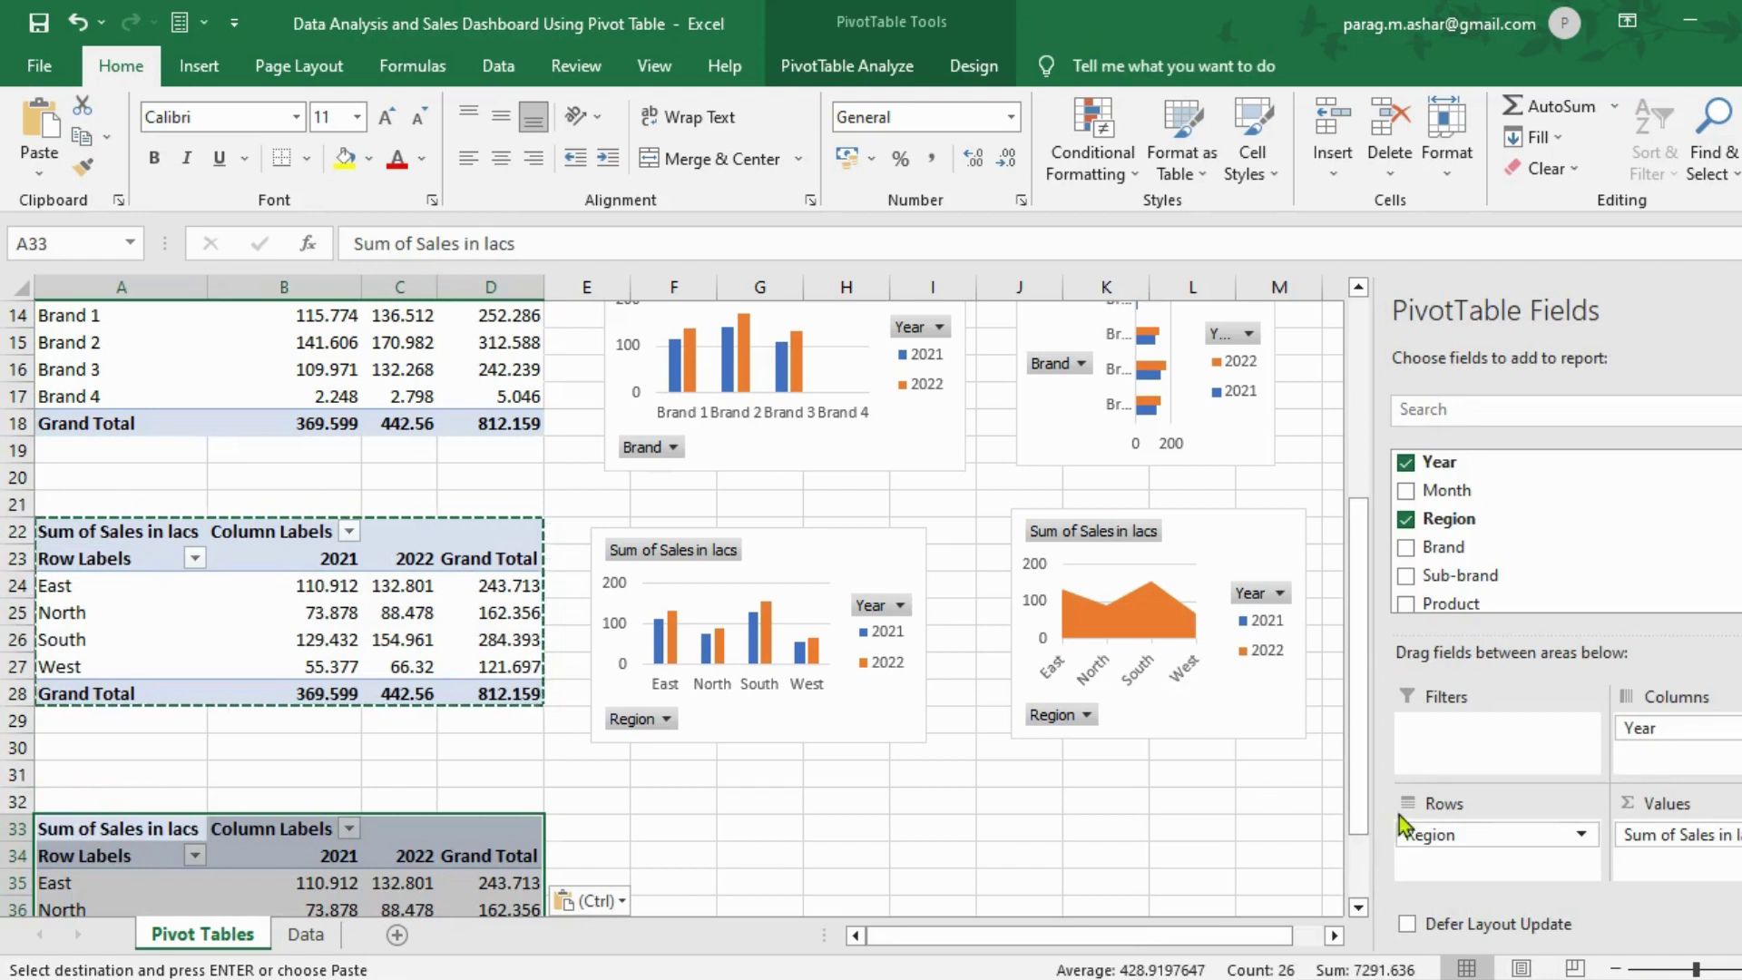
Step: Remove Region from the pivot table at A33, move Year from columns to rows and add Month below it
click(1449, 839)
drag(1449, 840, 1458, 563)
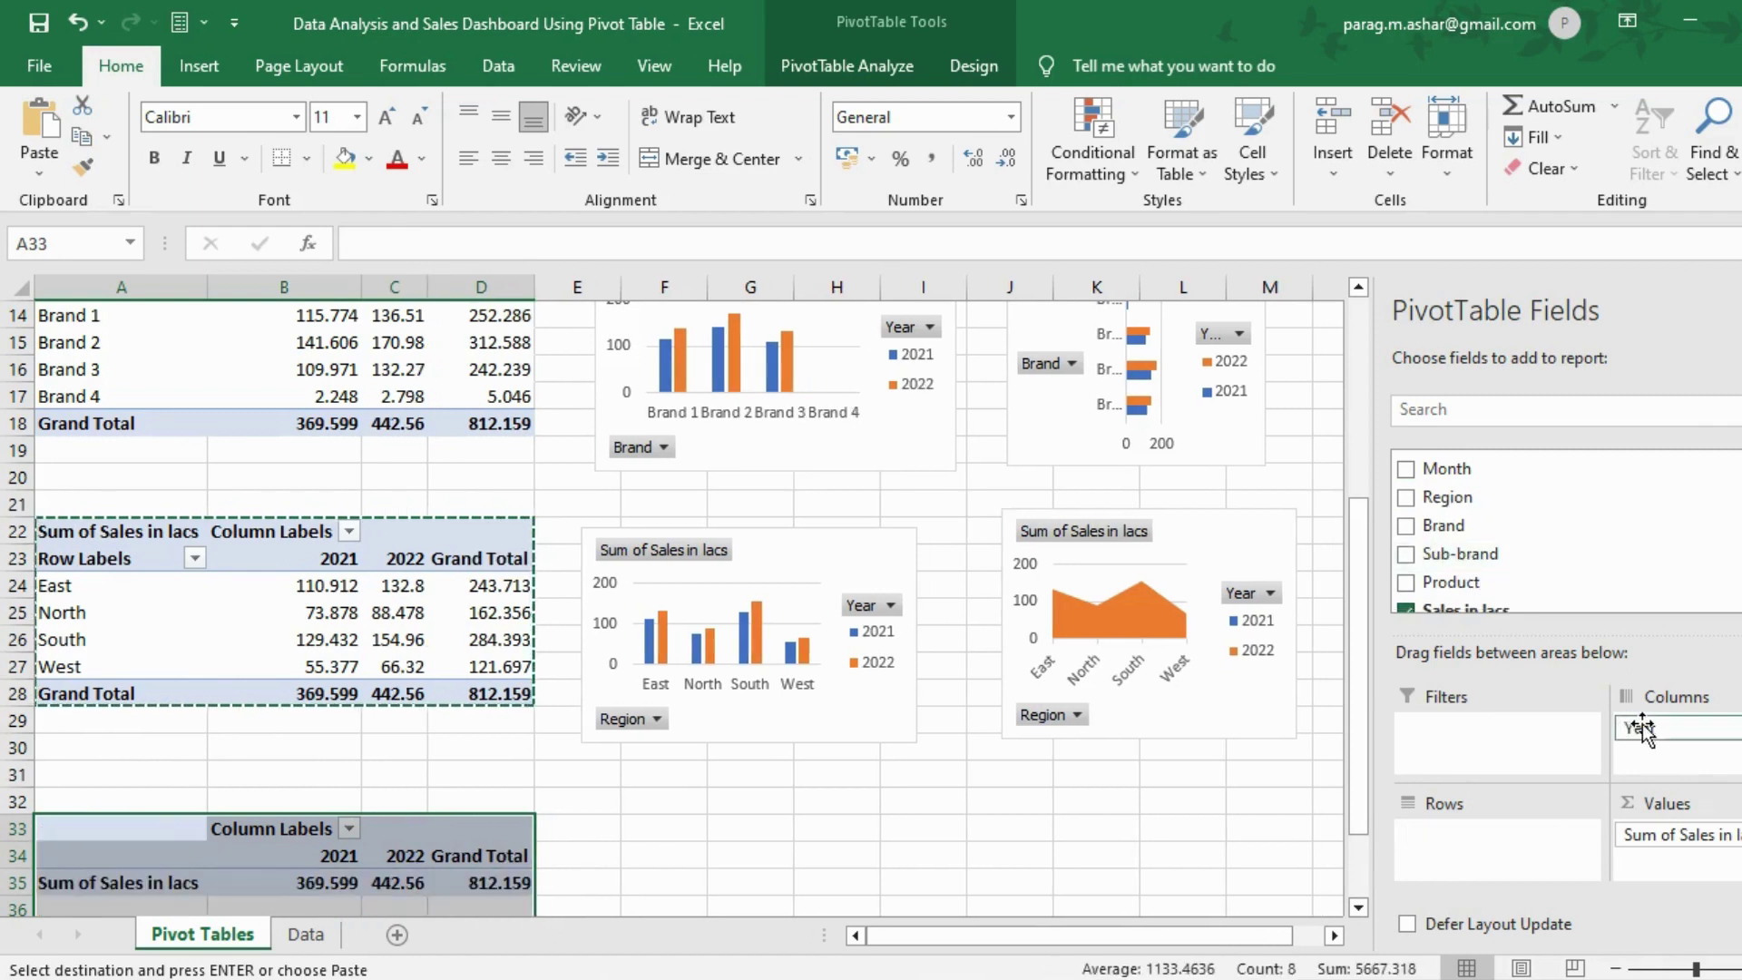
drag(1639, 728, 1474, 839)
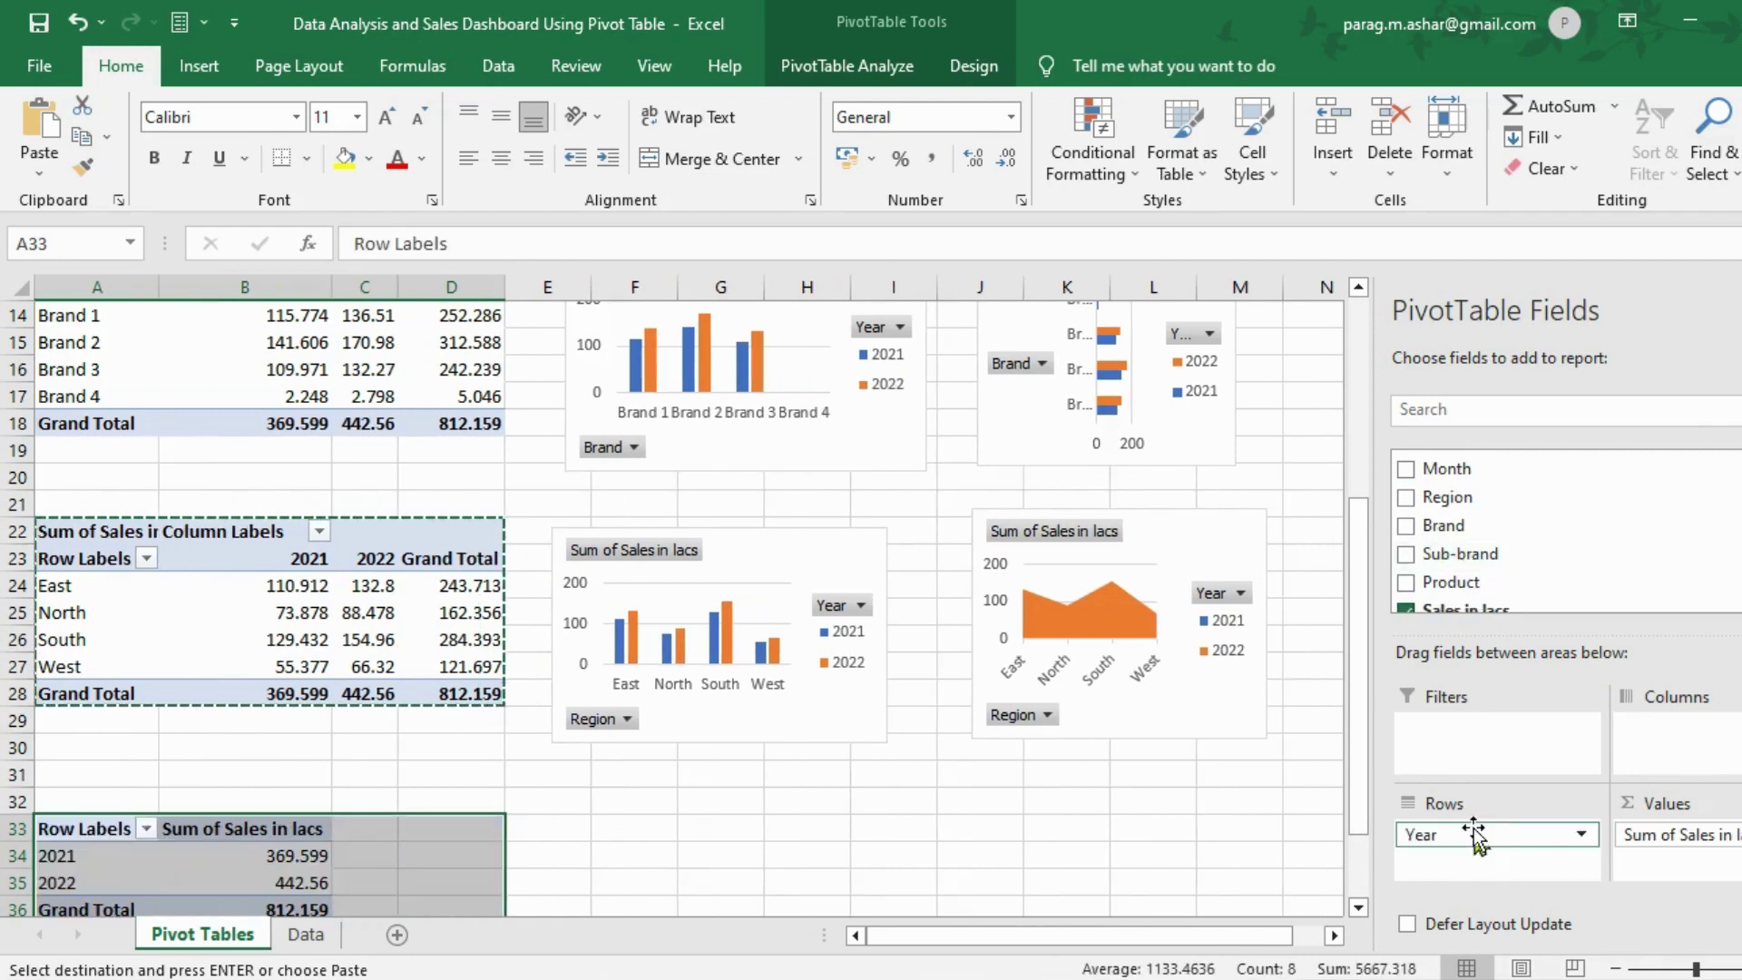
drag(1475, 472, 1507, 869)
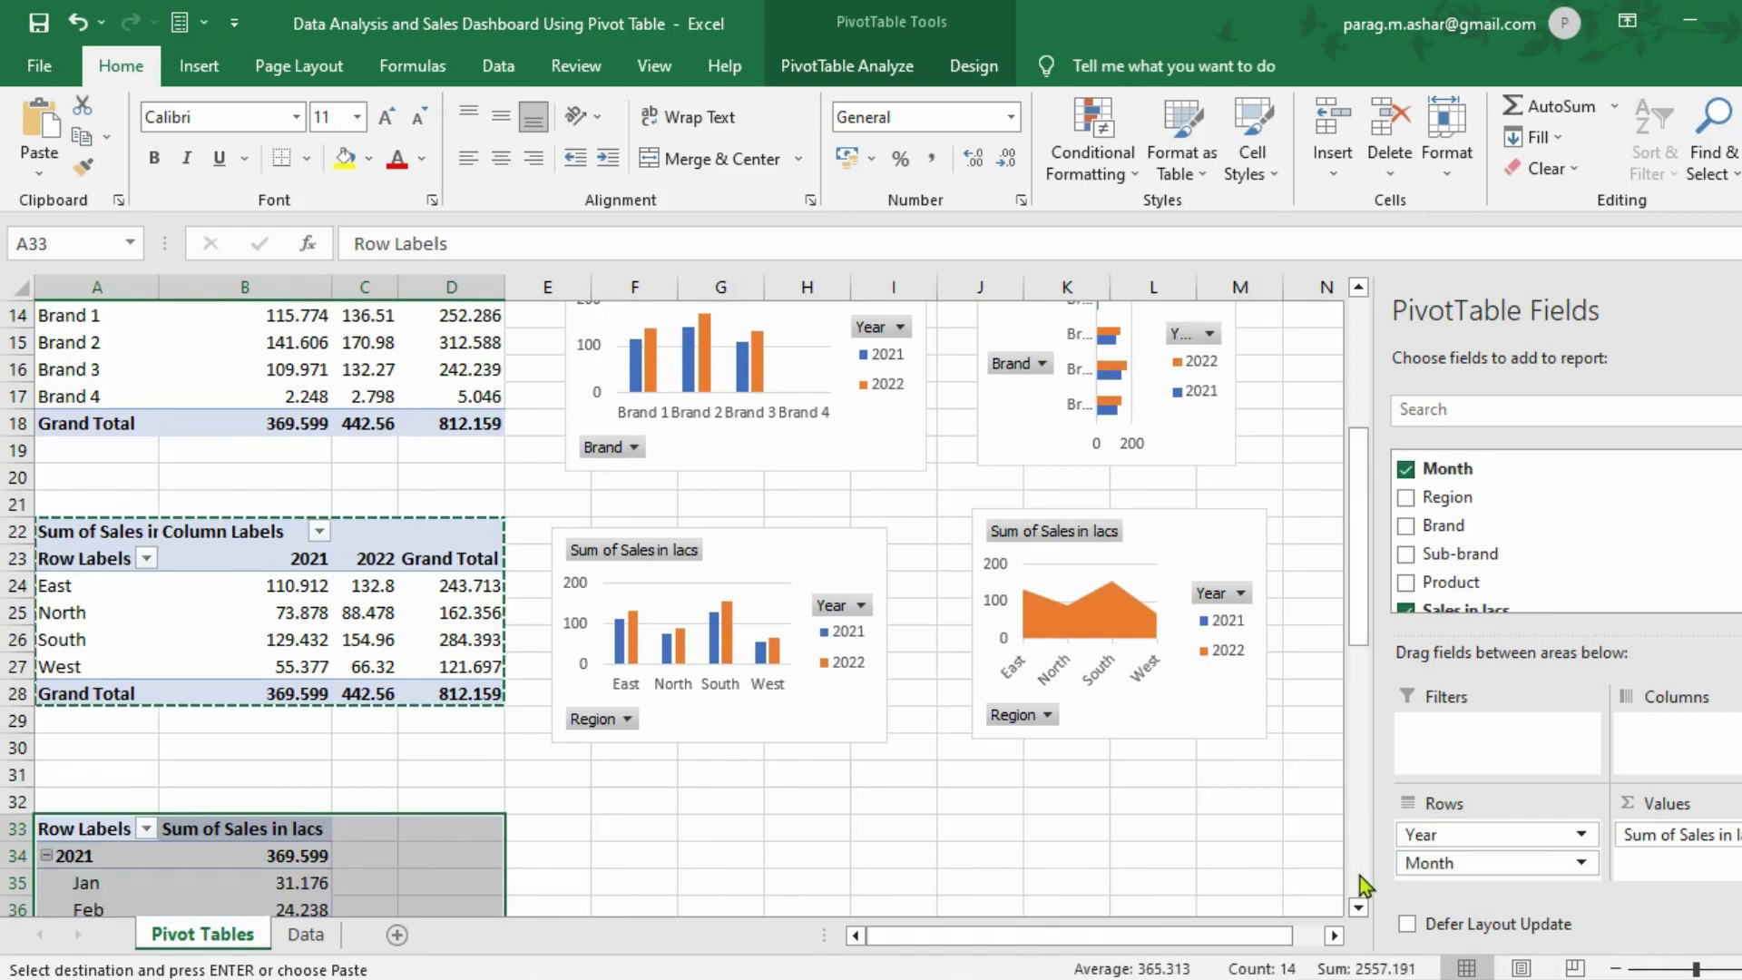
Step: Insert a 2-D line PivotChart of the monthly sales from the pivot table at A33
click(1358, 907)
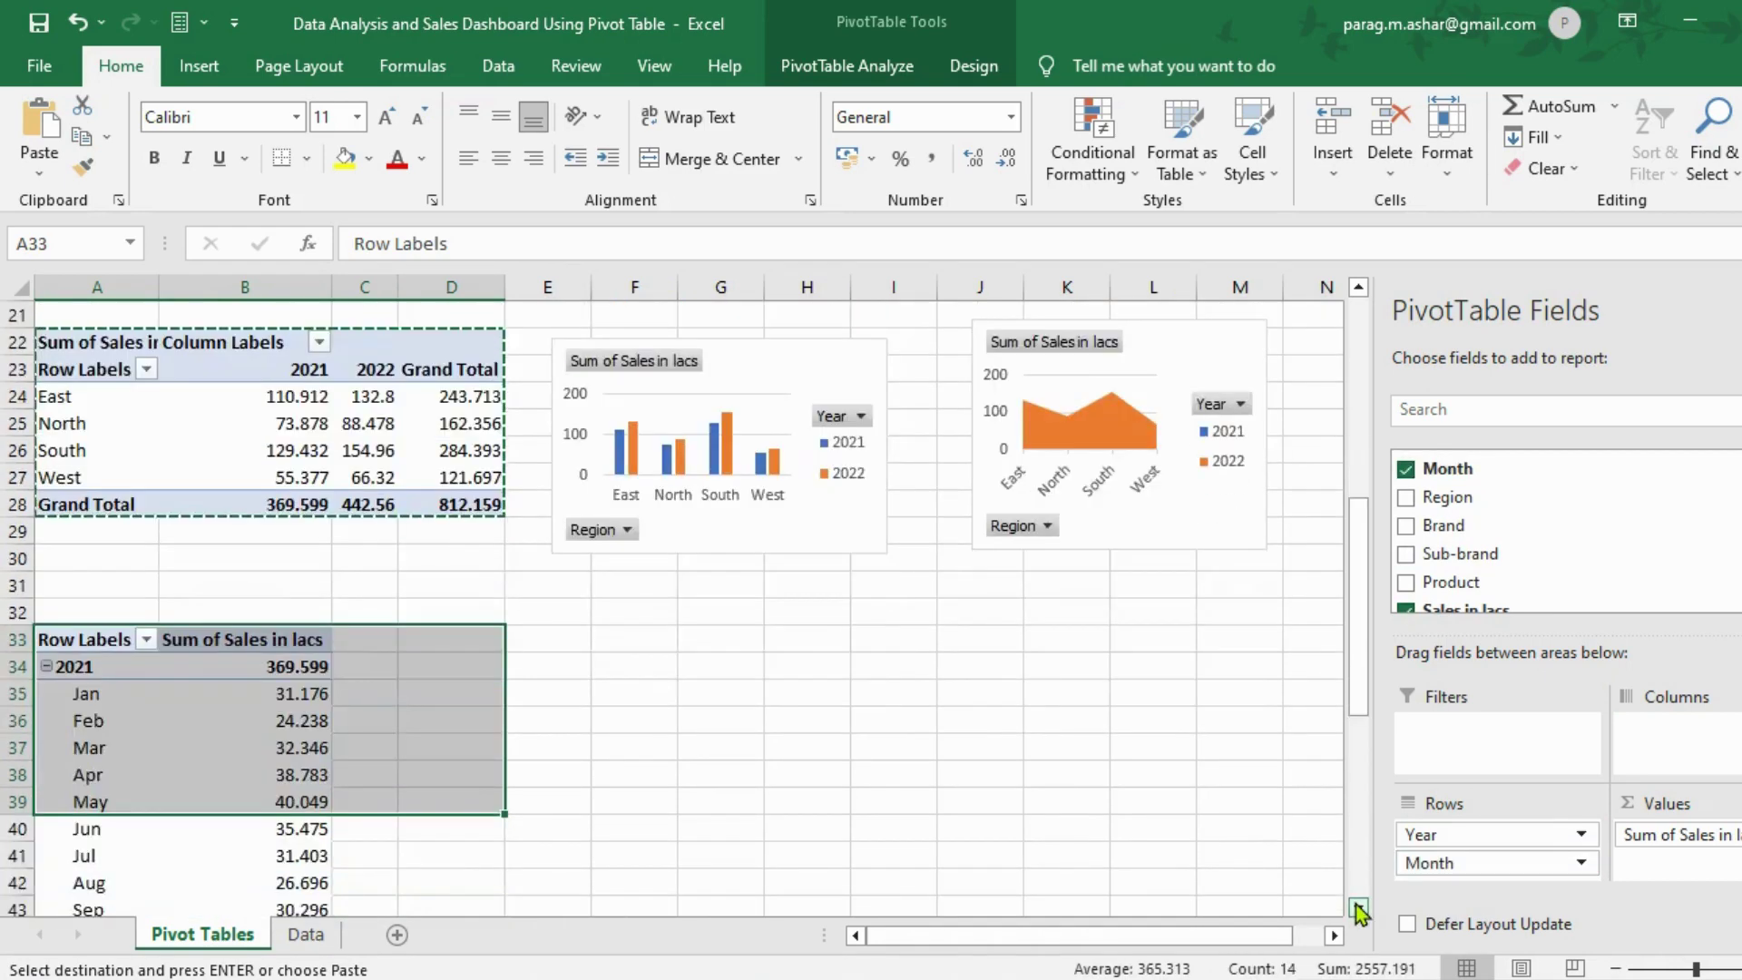
click(1358, 908)
click(1358, 907)
click(1358, 907)
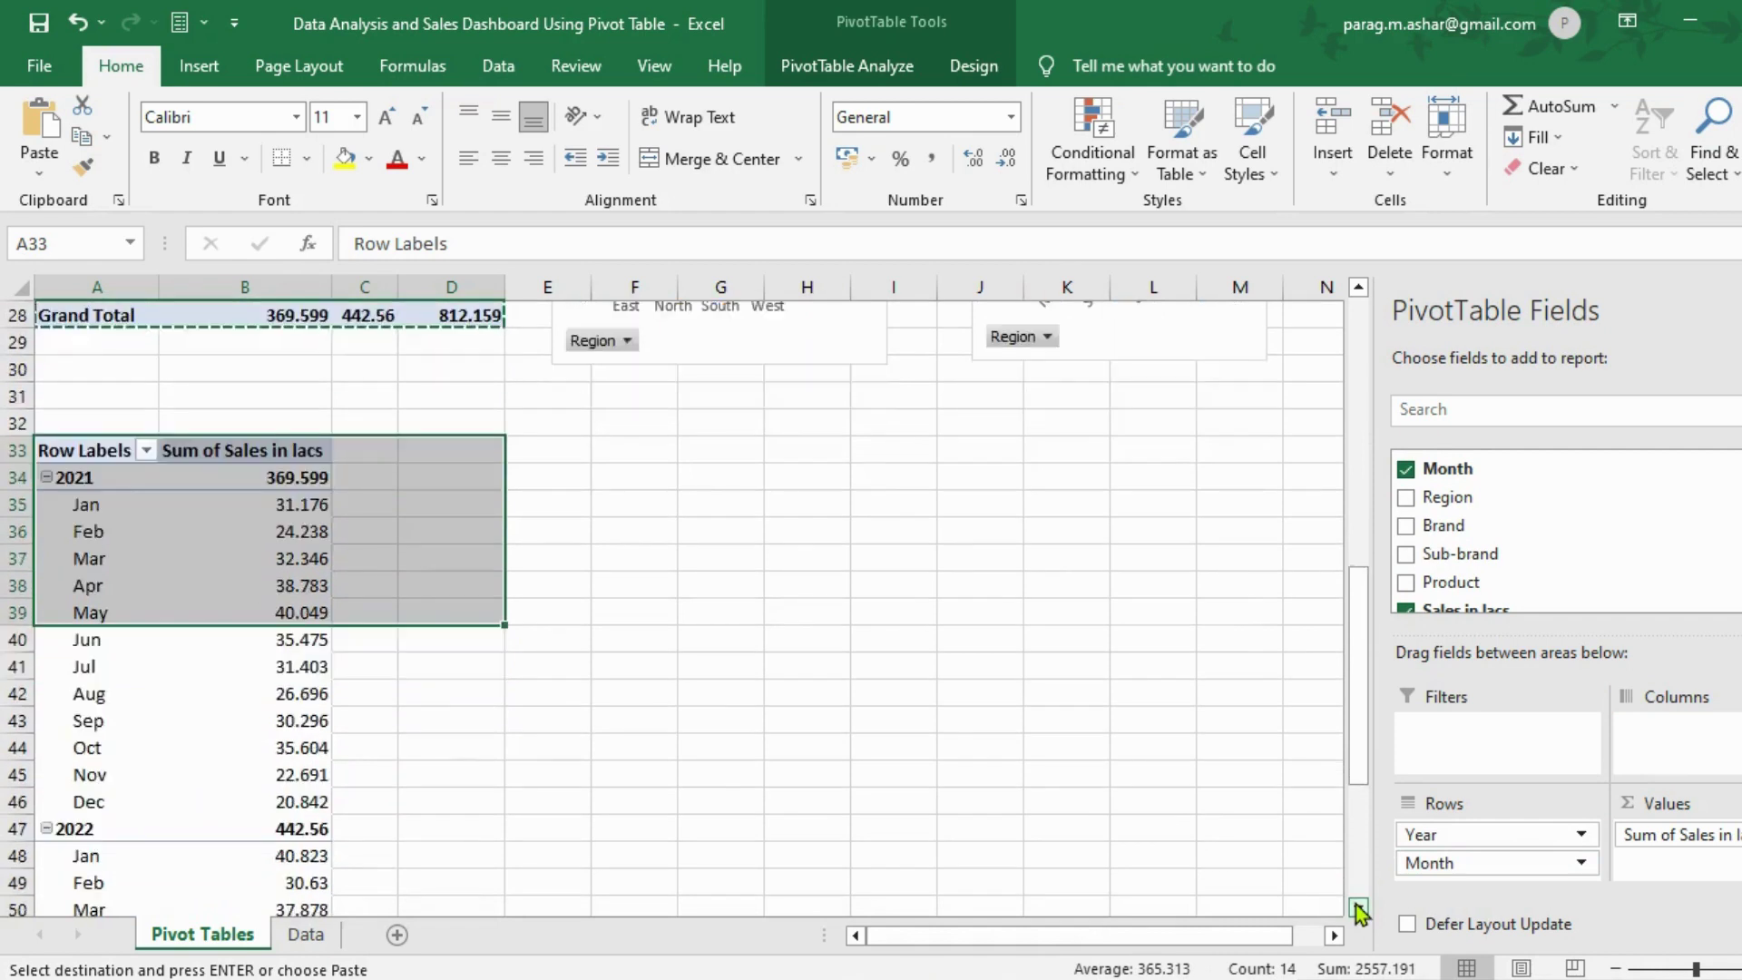
click(1358, 907)
click(1358, 907)
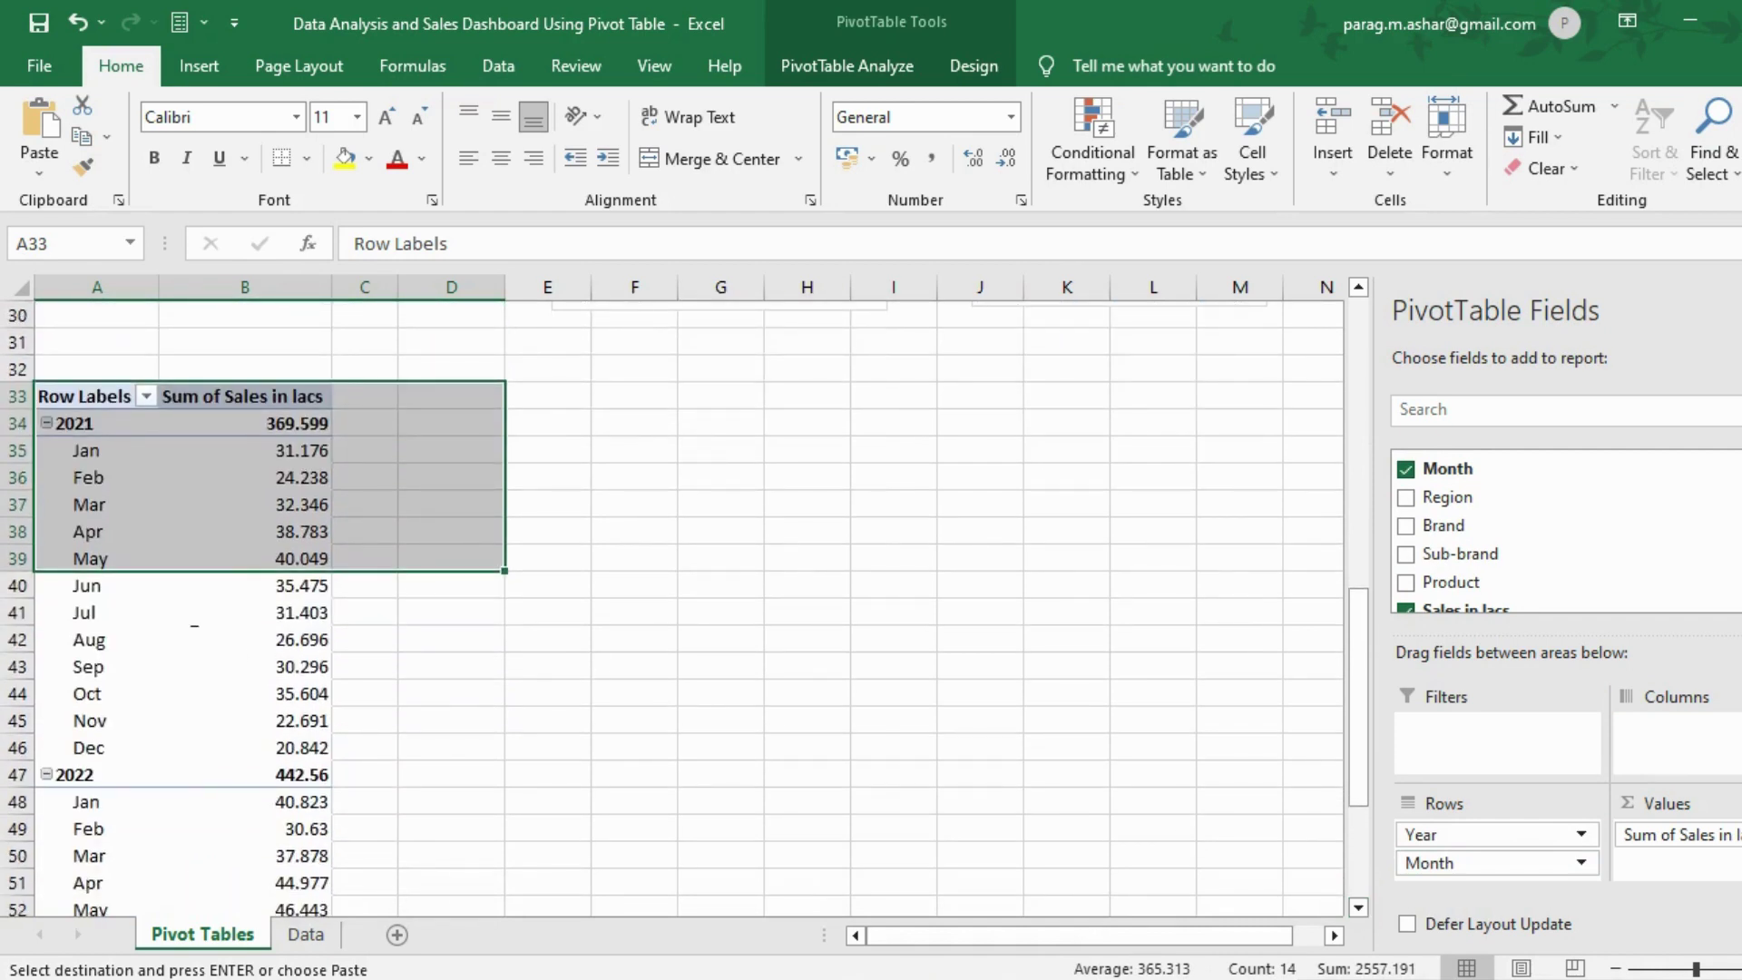
click(195, 635)
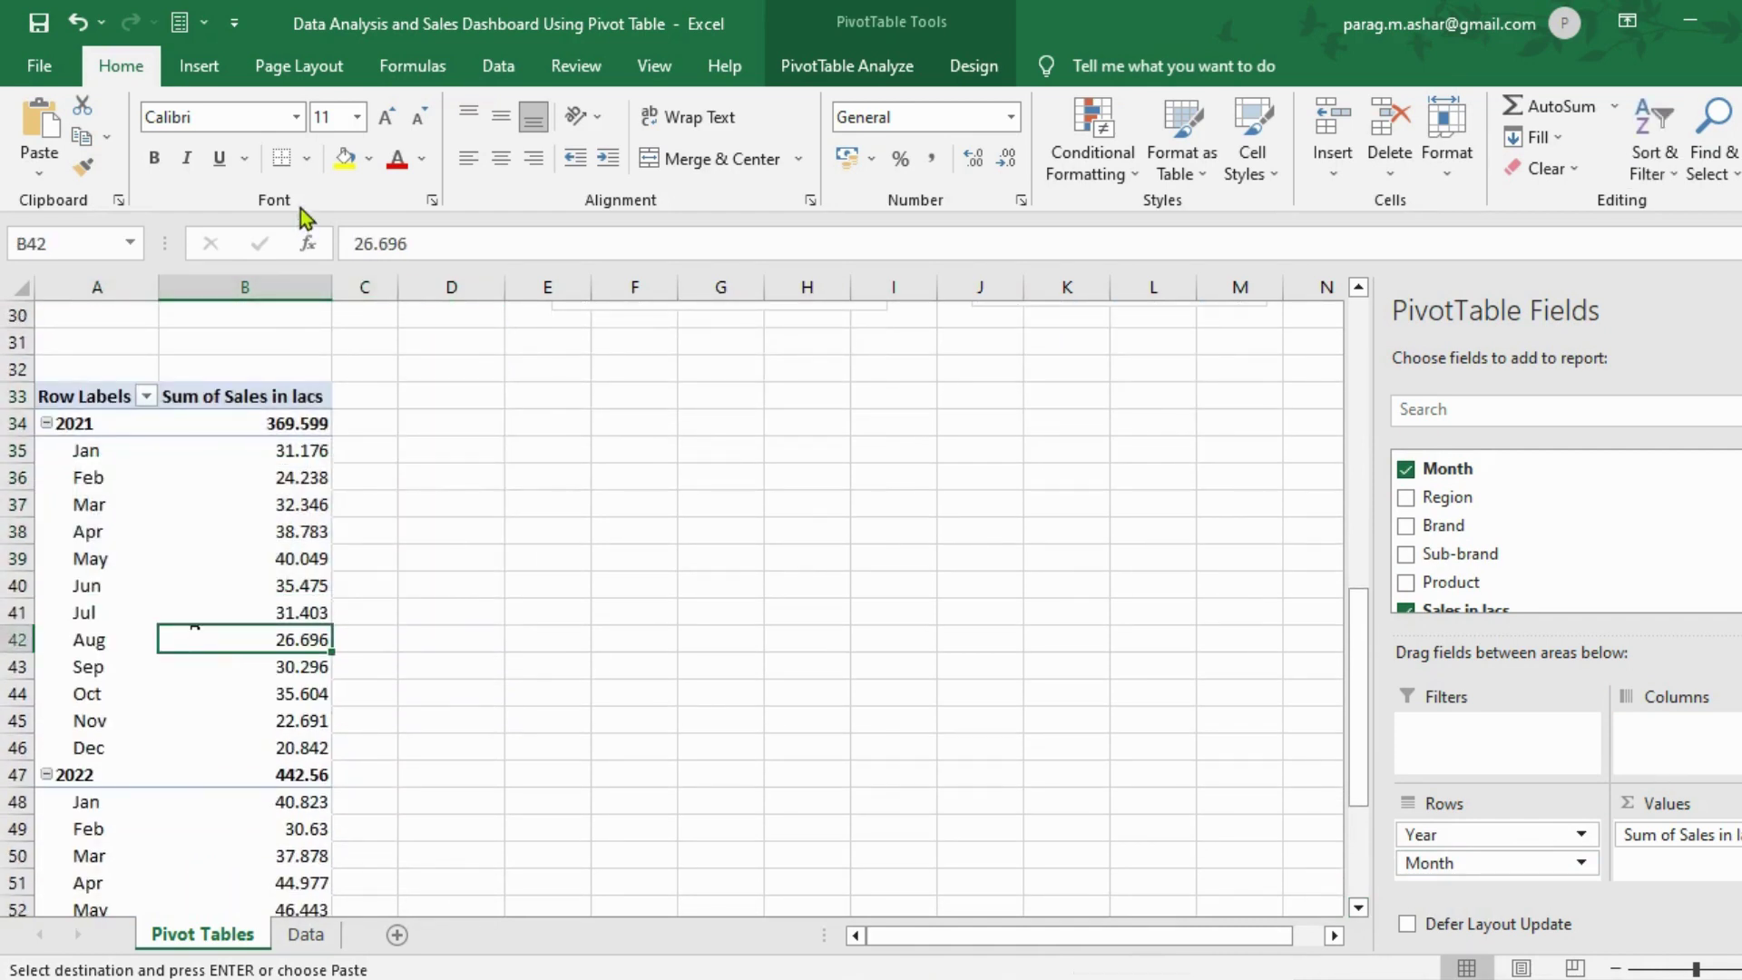
click(211, 68)
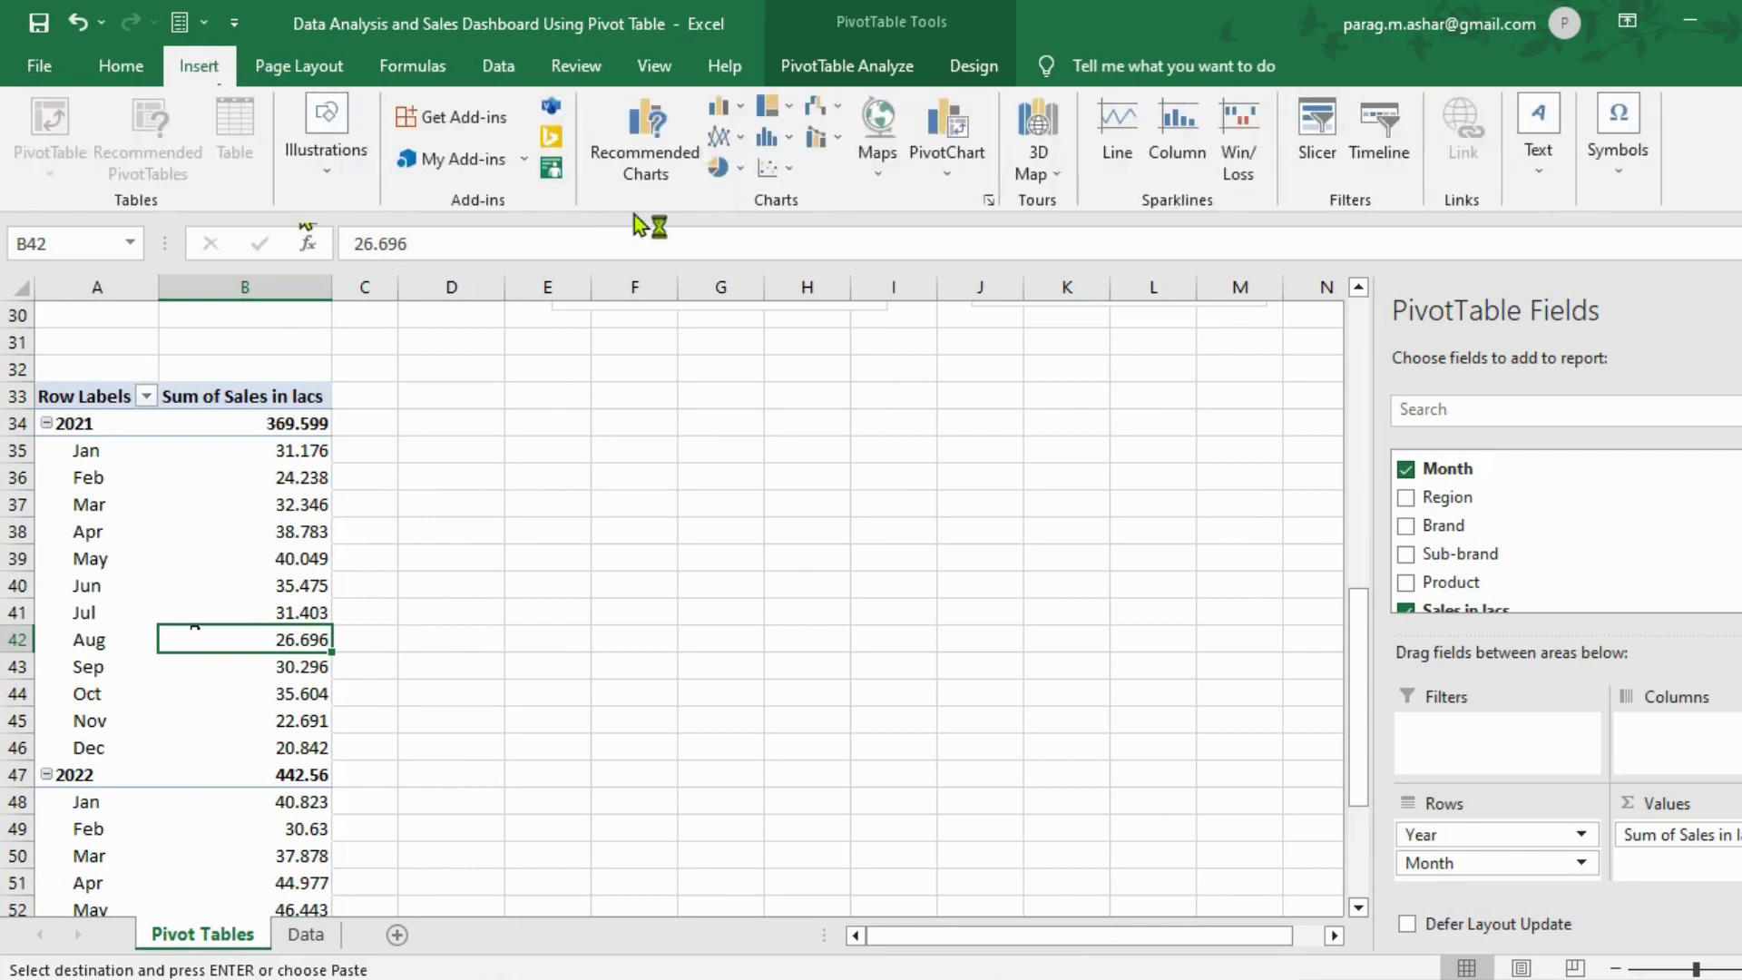
click(723, 138)
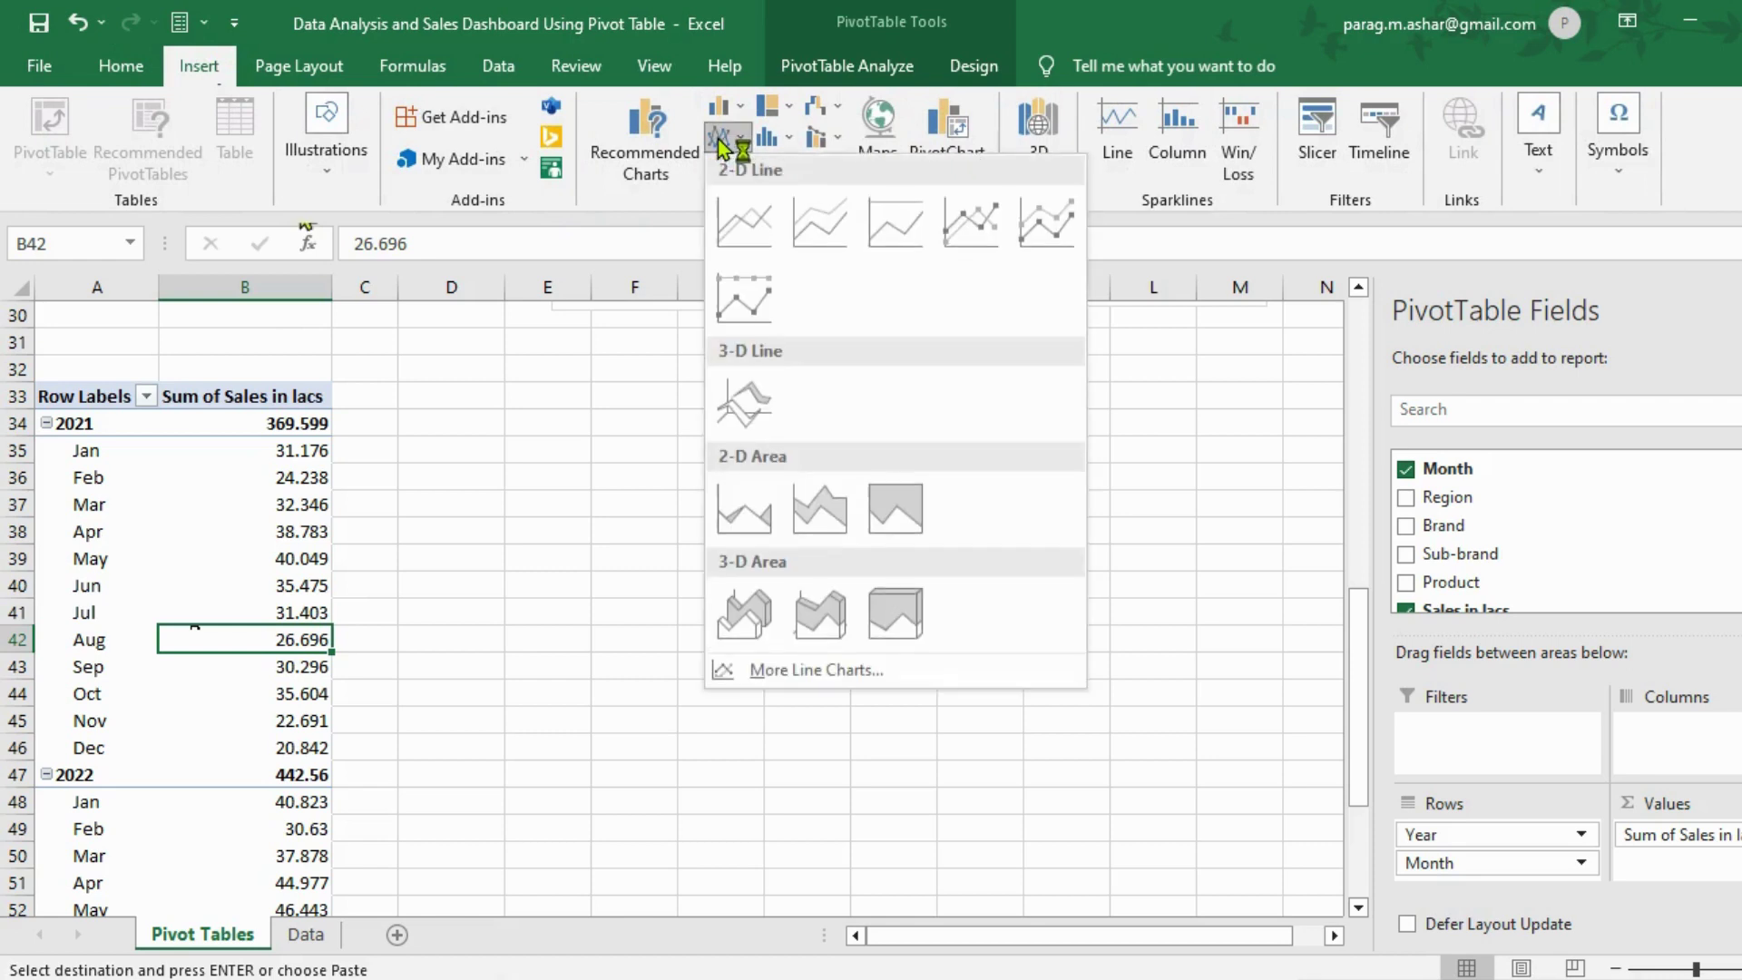
click(740, 221)
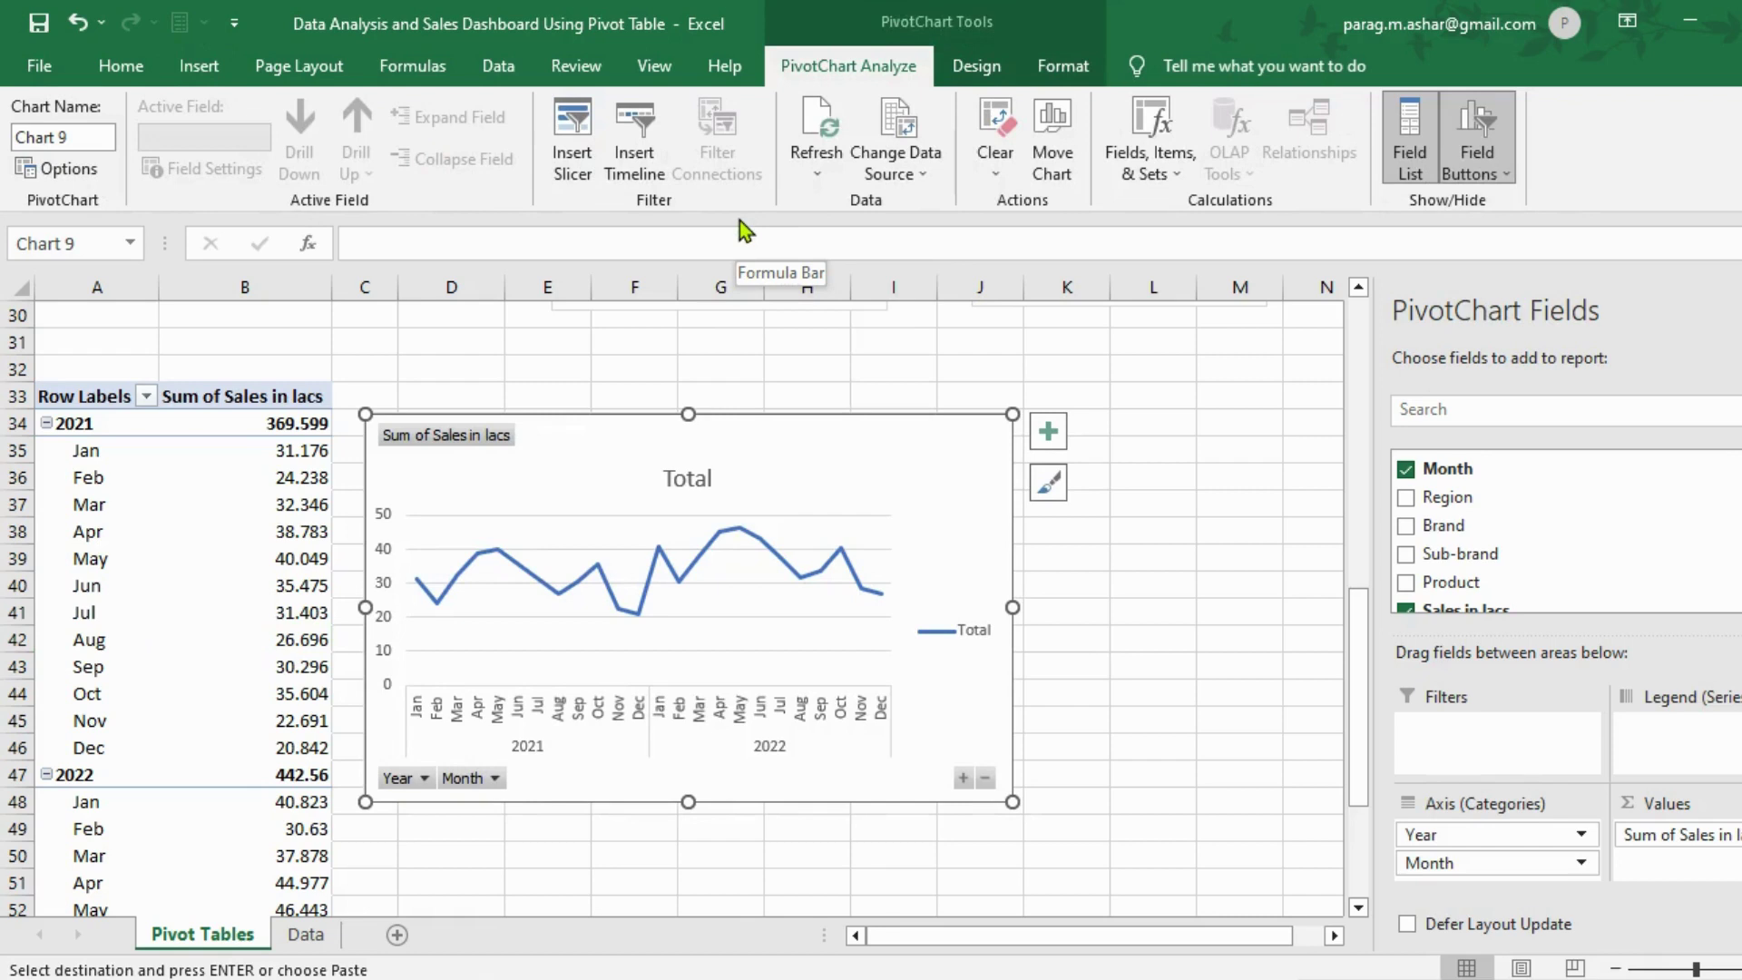
Step: Copy the monthly sales pivot table A33:B60 to A64 and add Brand as the copy's column field
click(106, 404)
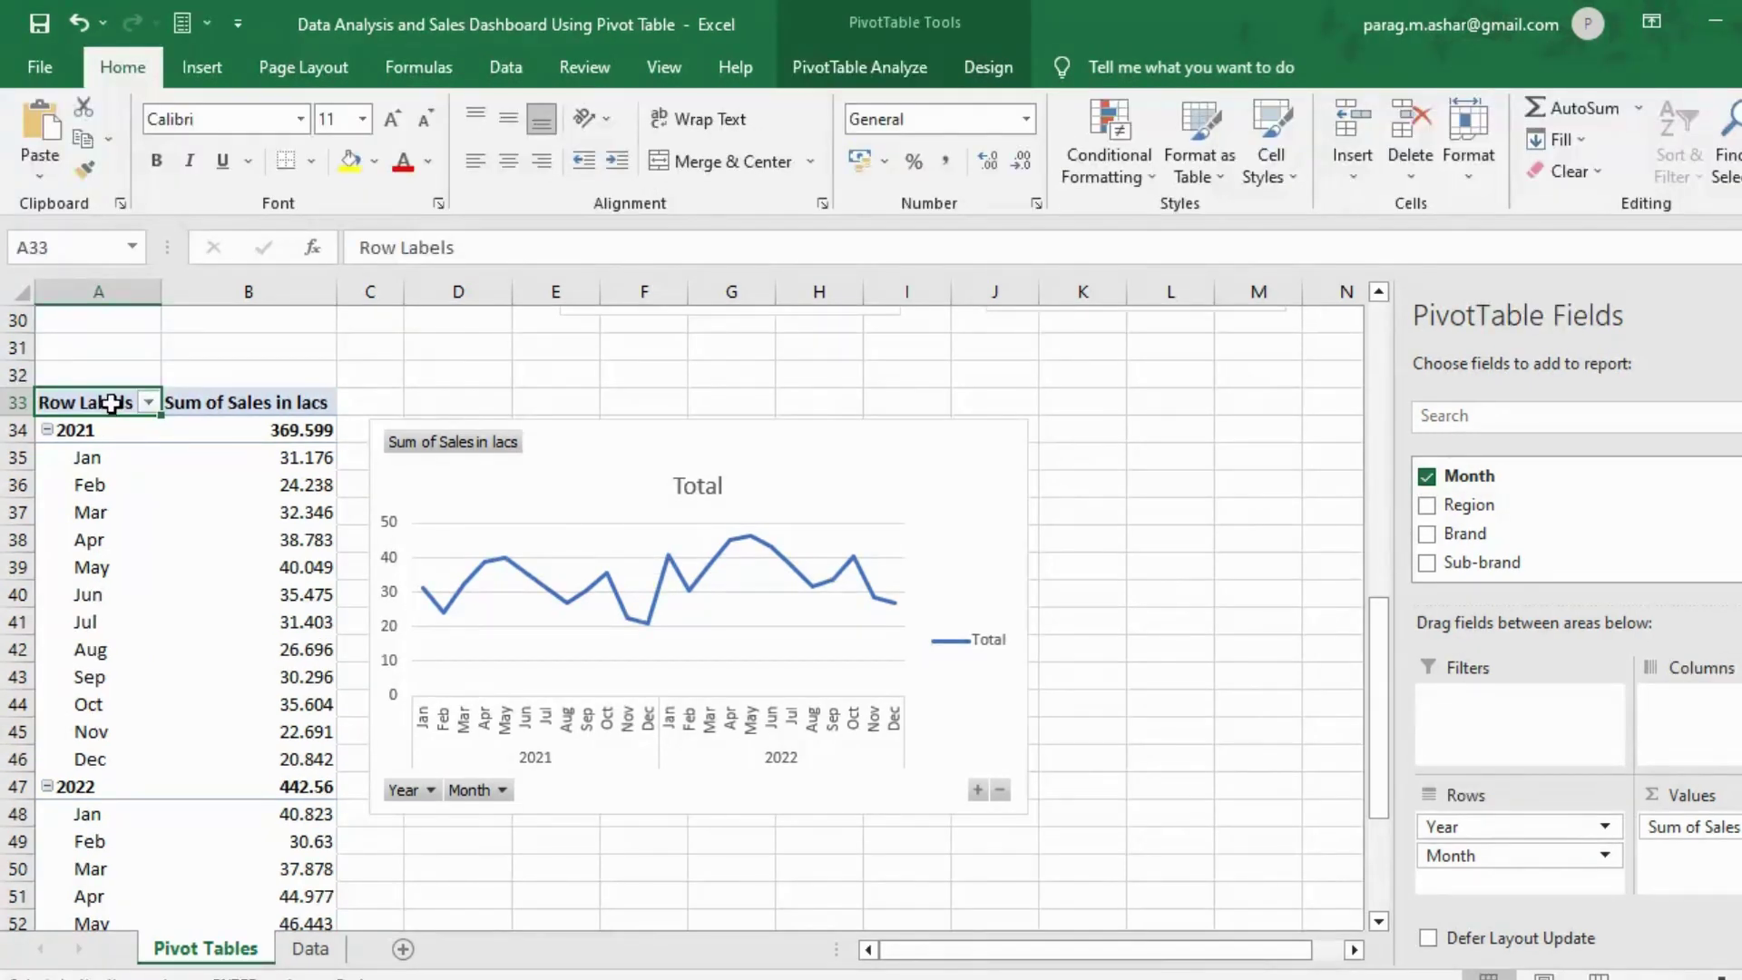
key(shift+Right)
key(shift+Down)
key(shift+Down)
key(shift+Down)
key(shift+Down)
key(shift+Down)
key(shift+Down)
key(shift+Down)
key(shift+Down)
key(shift+Down)
key(shift+Down)
key(shift+Down)
key(shift+Down)
key(shift+Down)
key(shift+Down)
key(shift+Down)
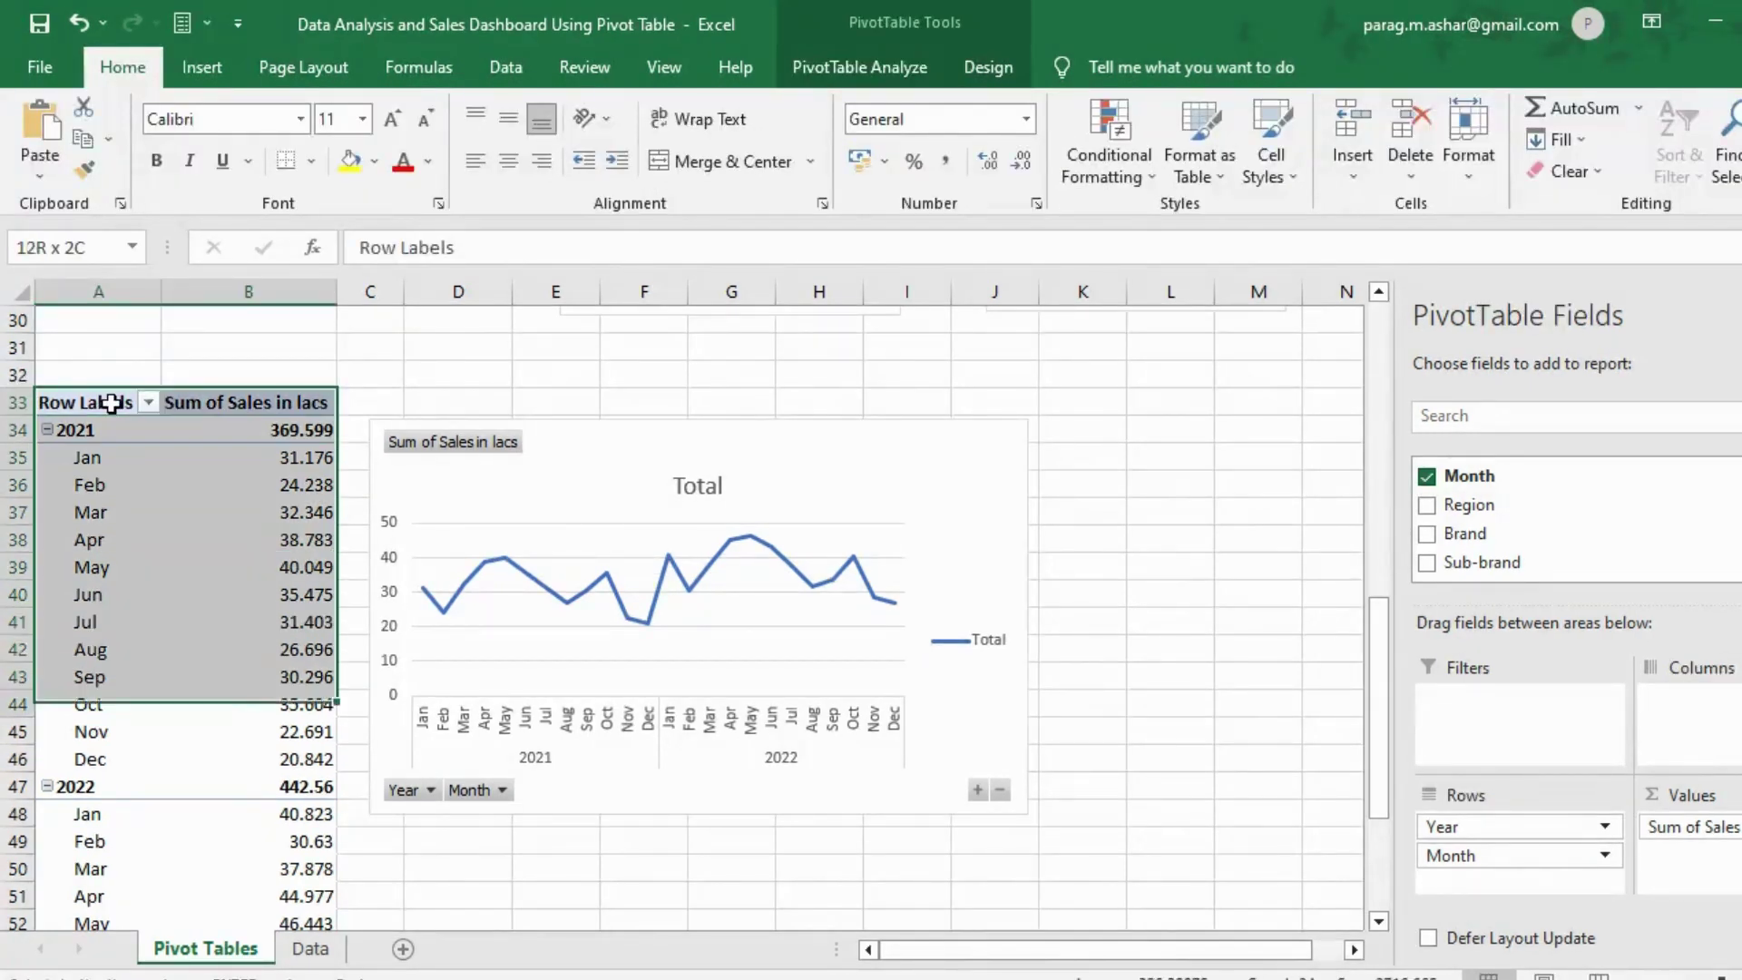
key(ctrl+shift+Down)
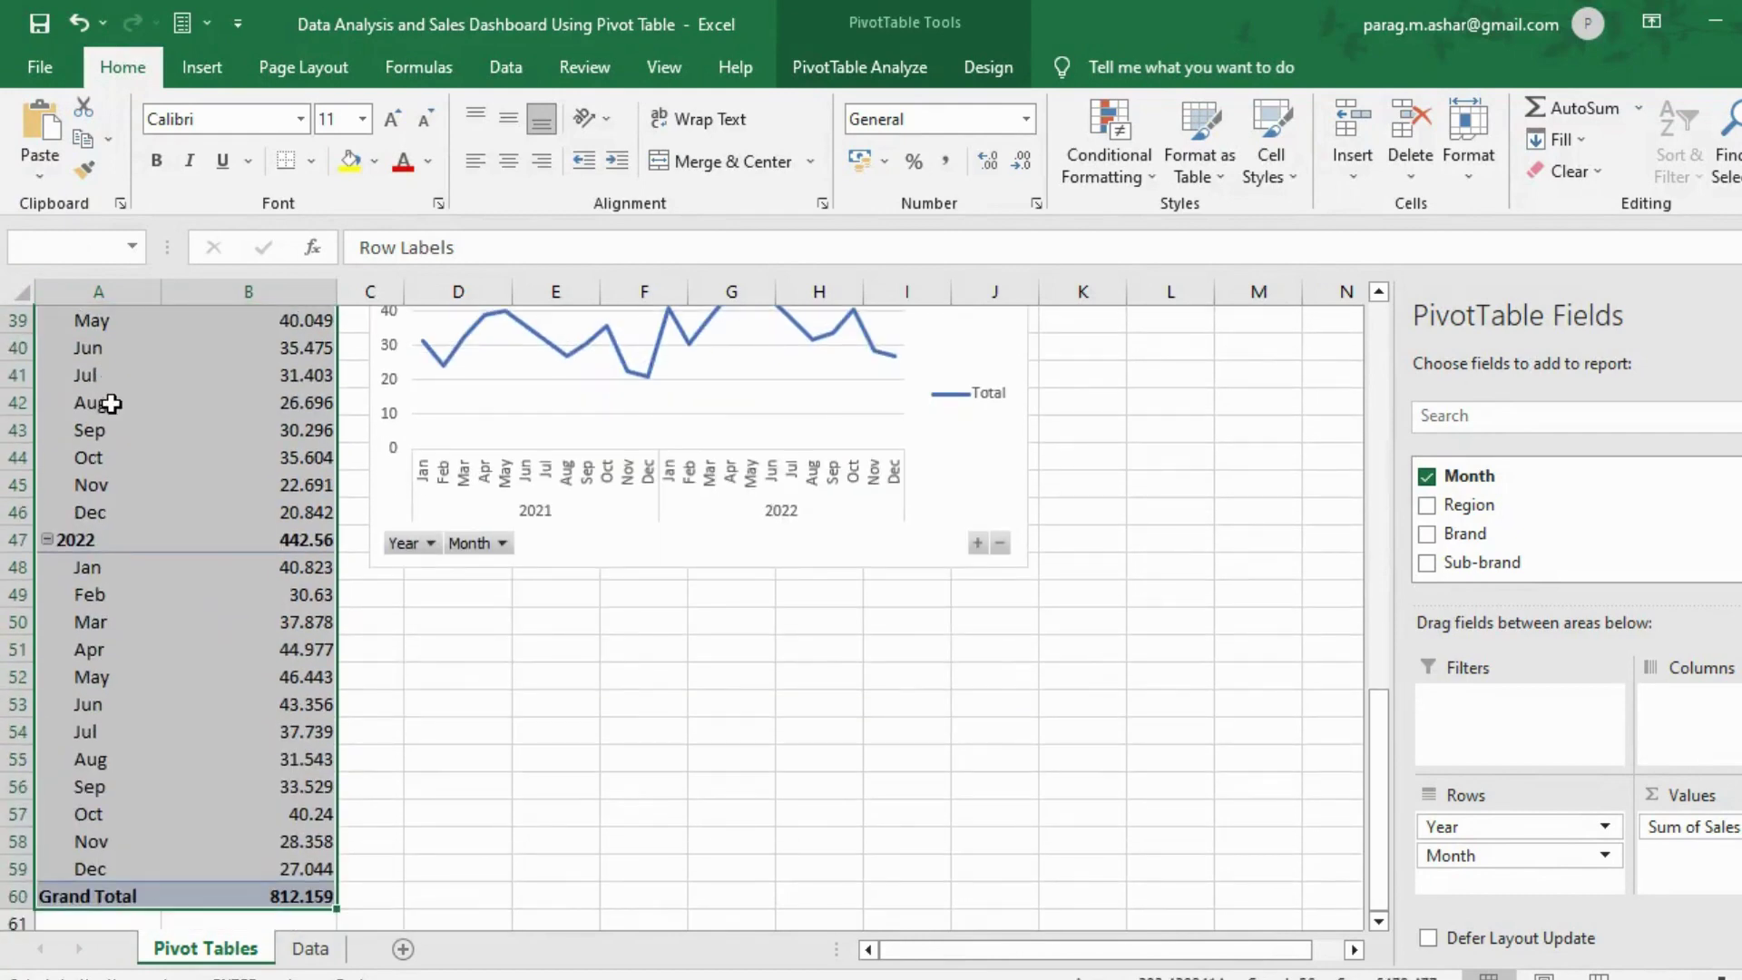
key(ctrl+c)
key(ctrl+Down)
key(Down)
key(Down)
key(Down)
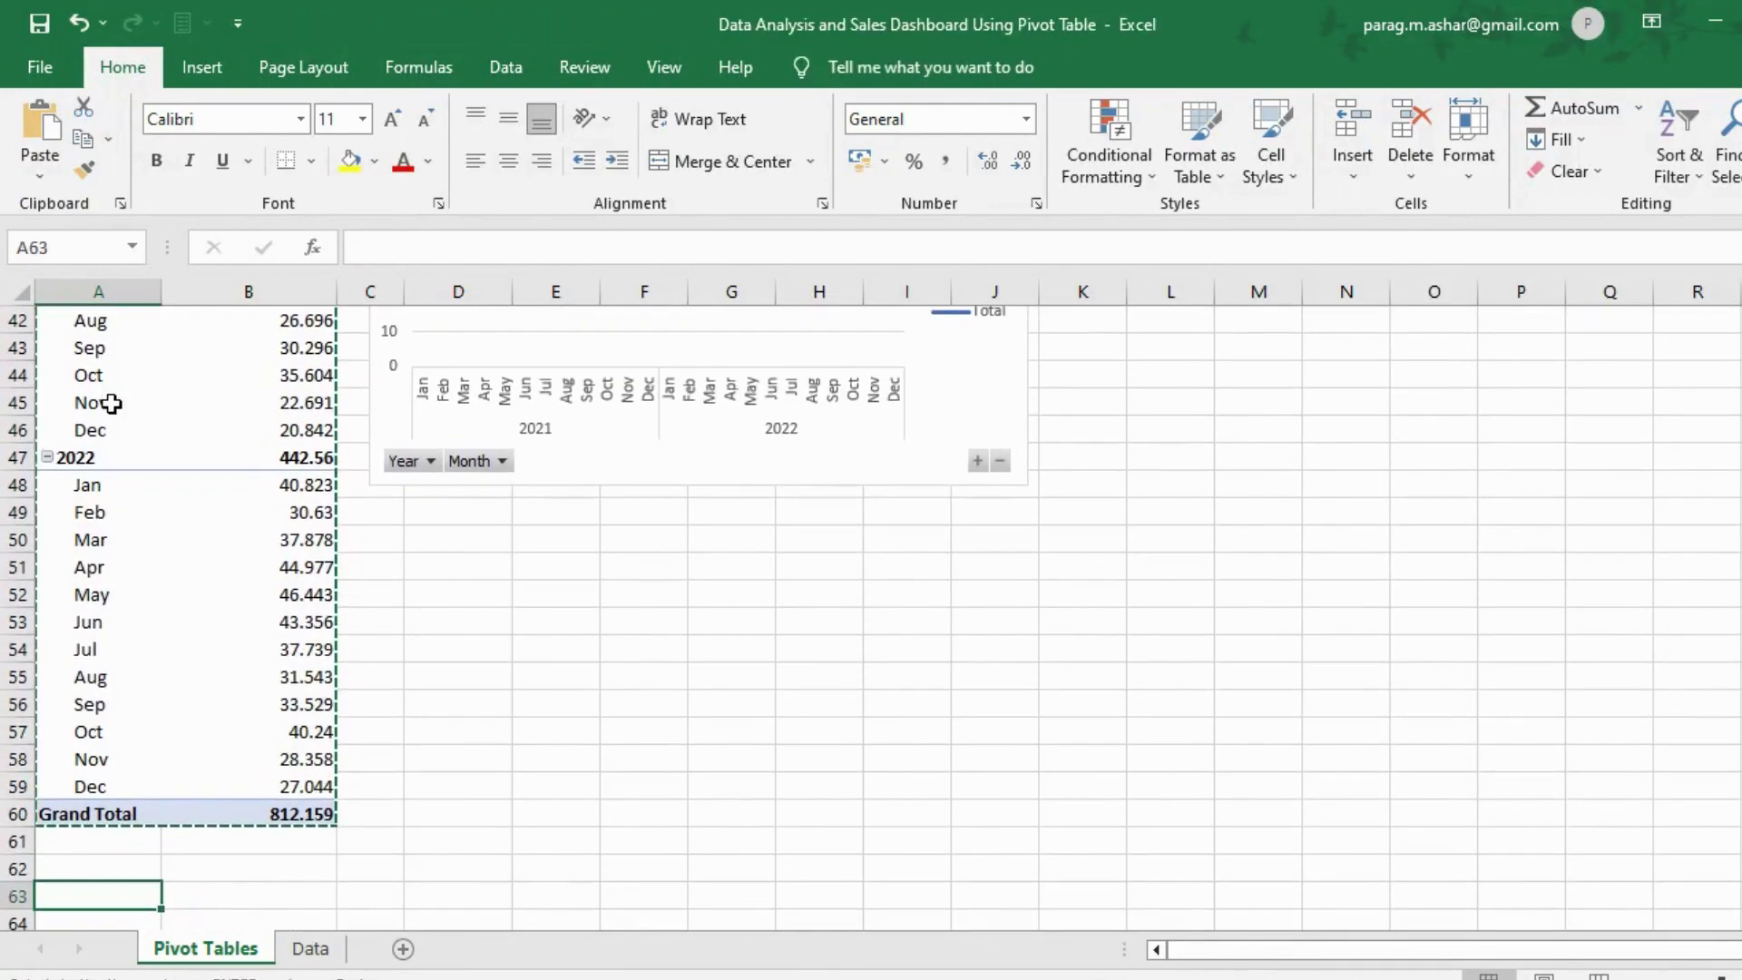
key(Down)
key(ctrl+v)
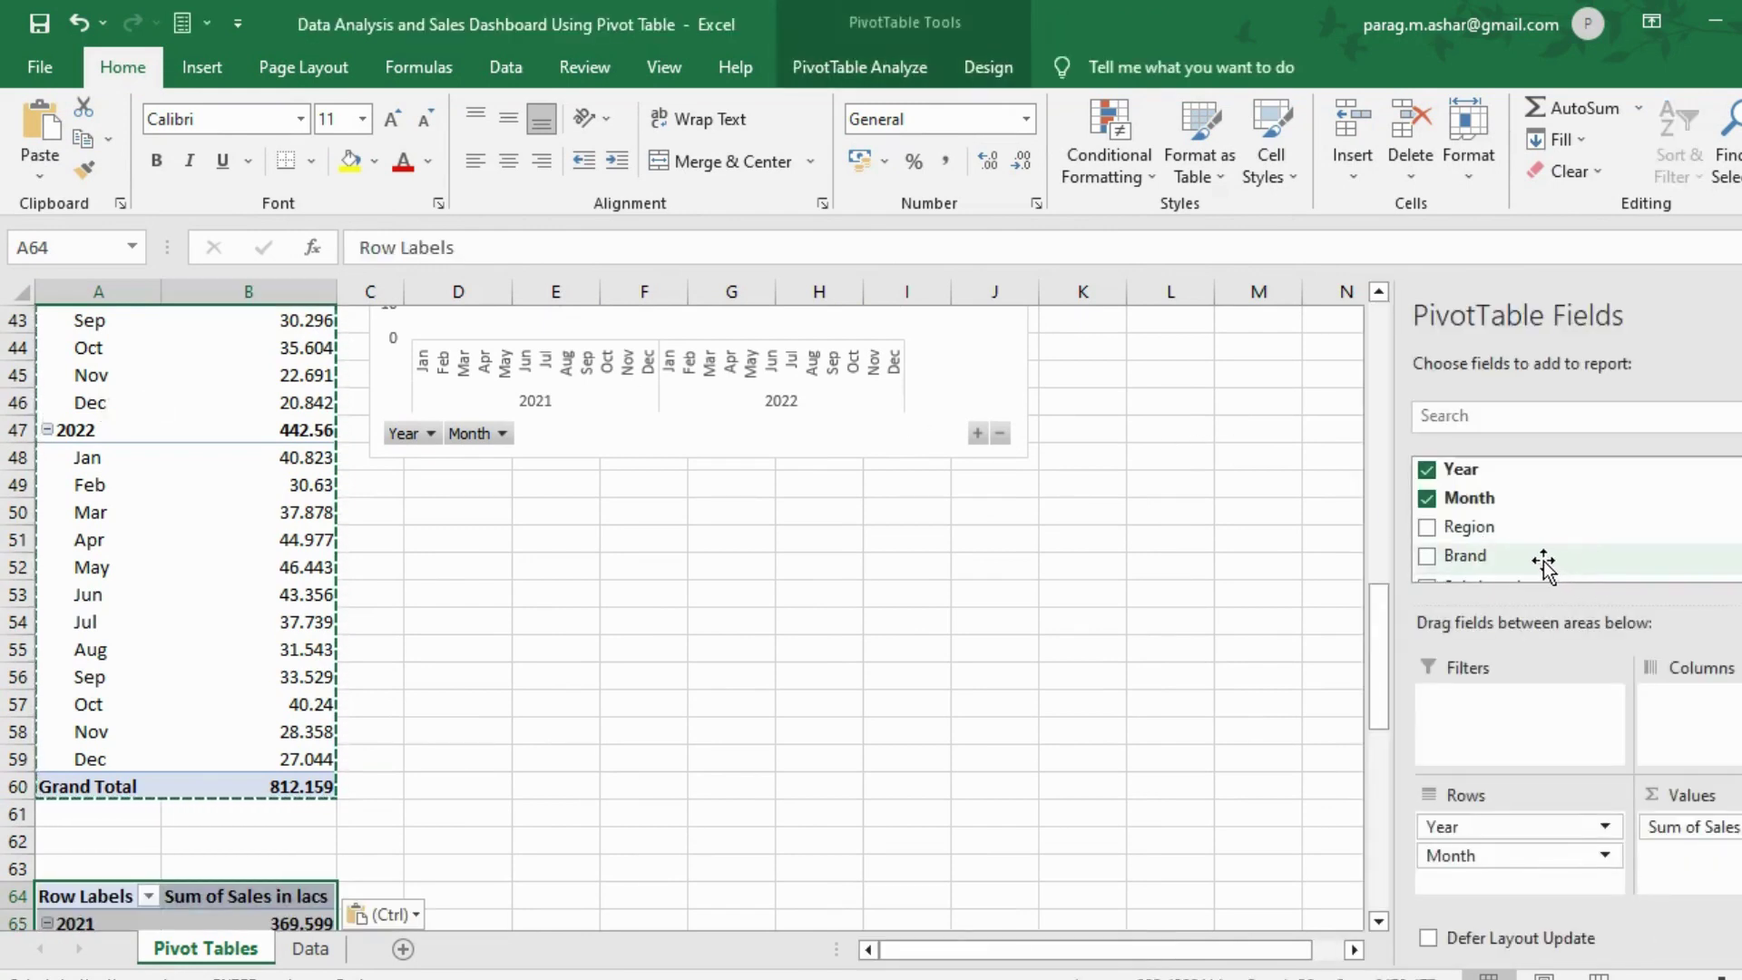
drag(1543, 564, 1719, 729)
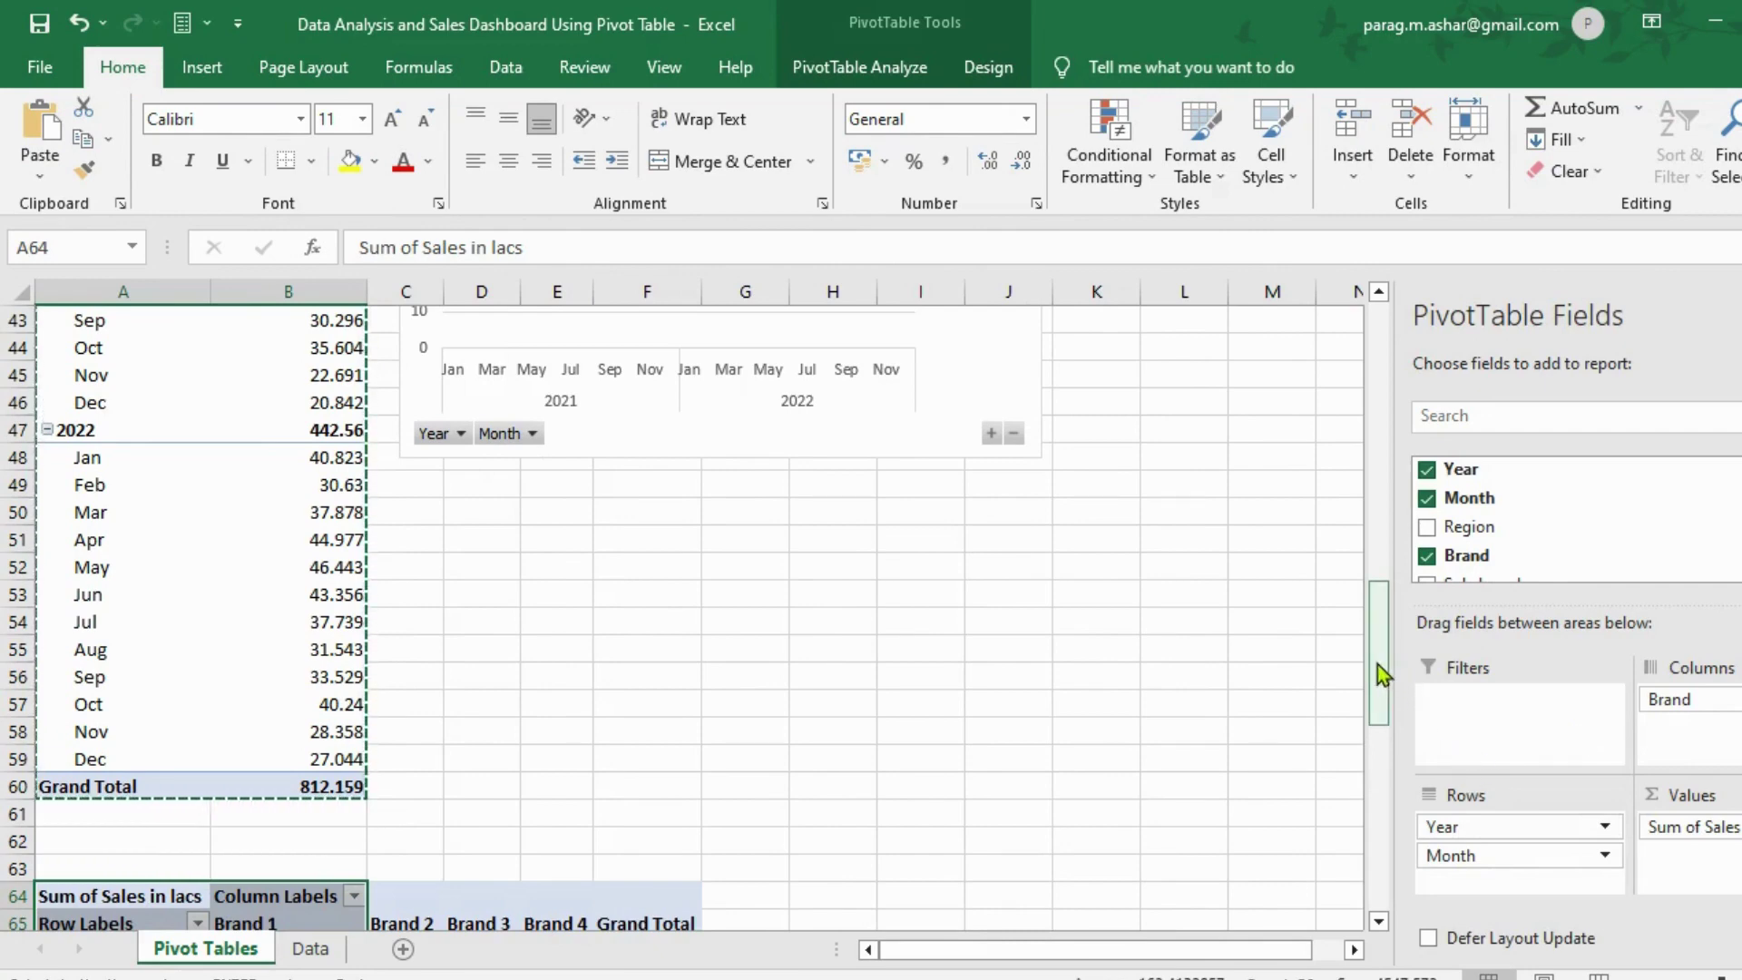
Step: Insert a 2-D stacked column PivotChart of the monthly brand sales and place it beside its pivot table, starting at about G68
drag(1377, 664, 1388, 821)
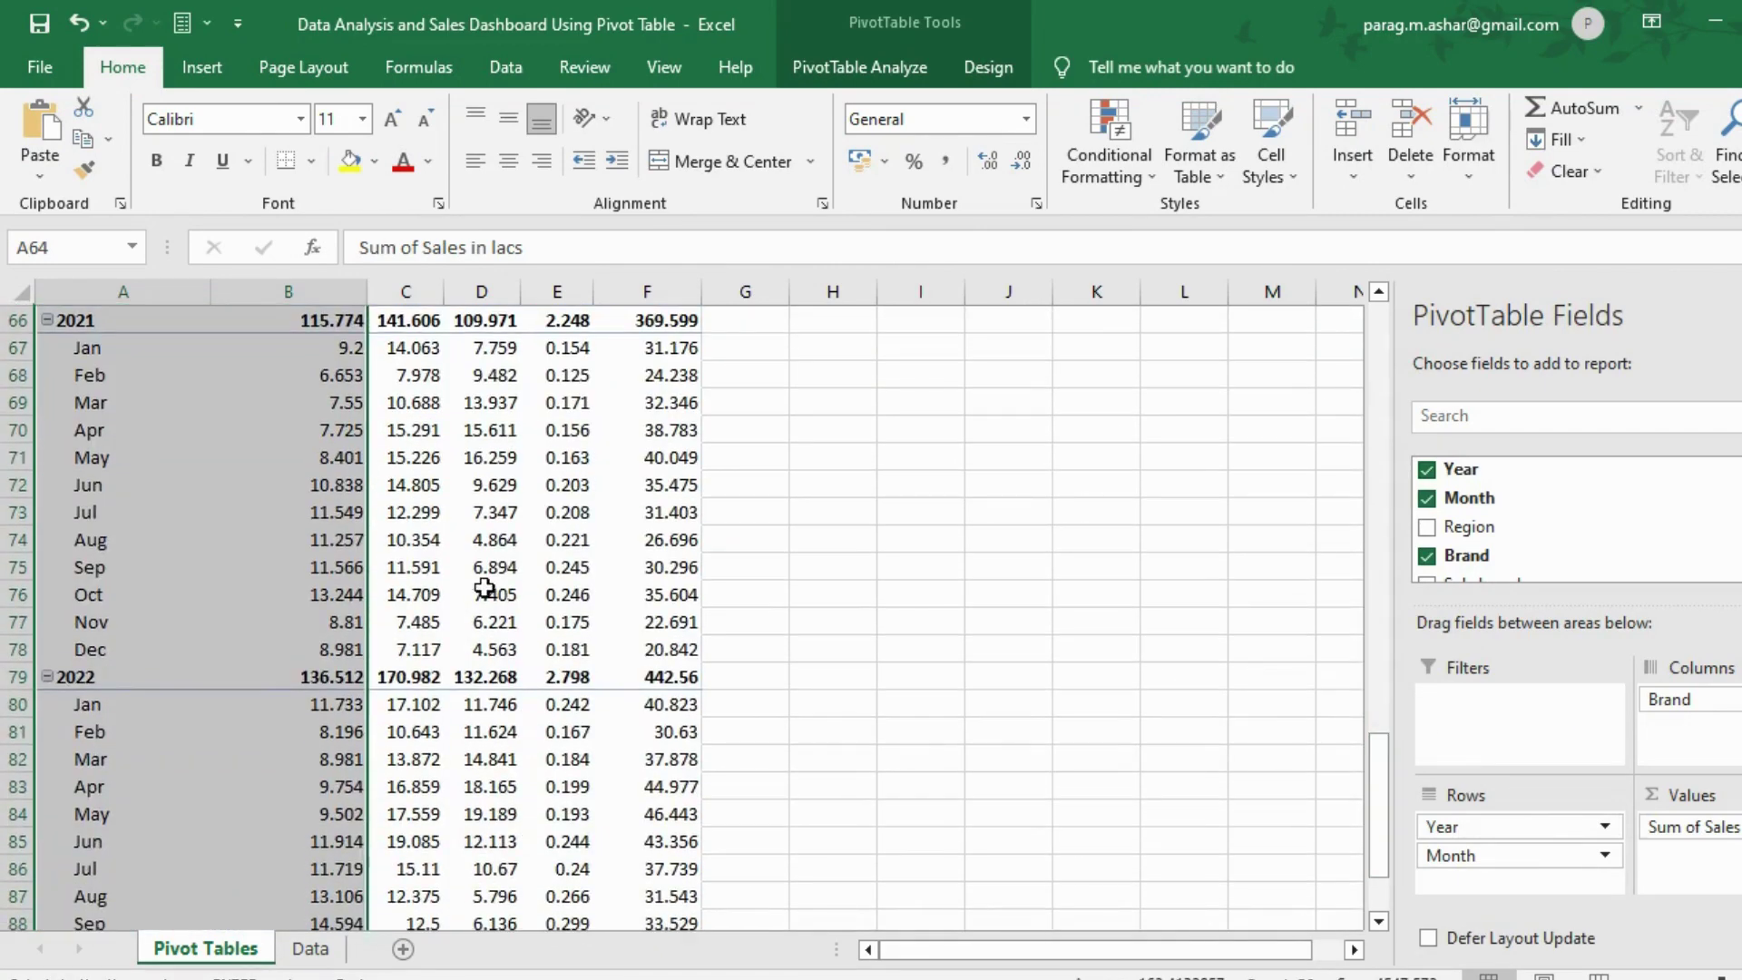
click(480, 570)
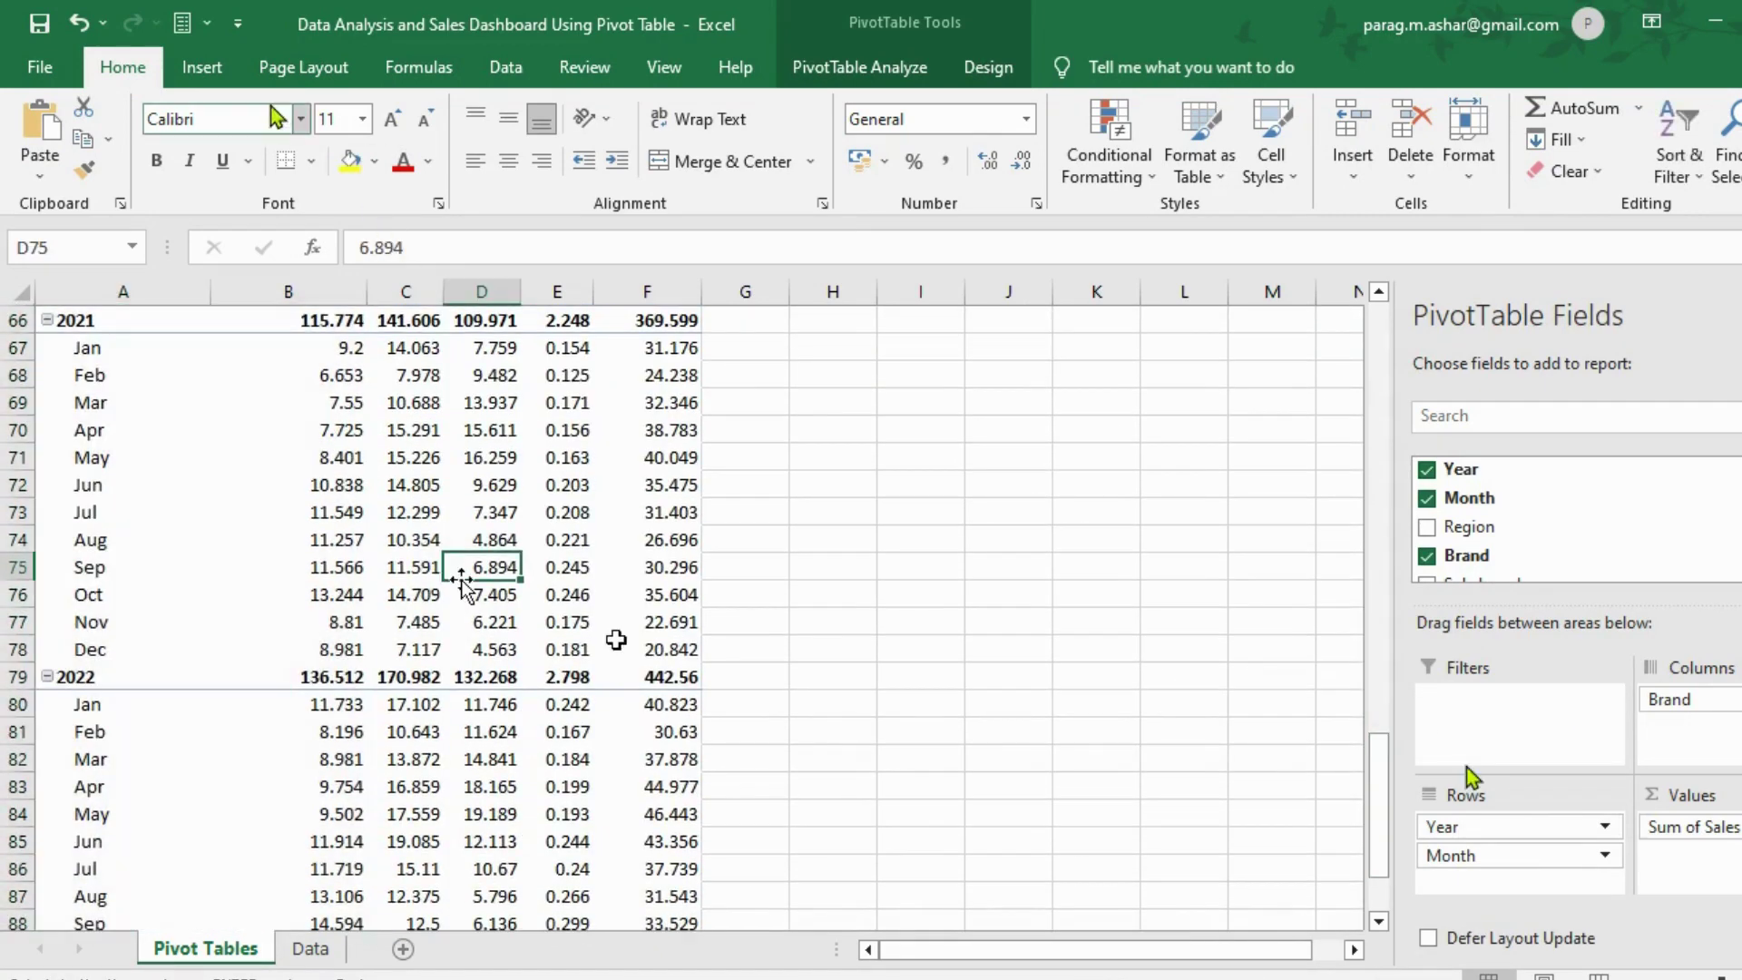
click(200, 69)
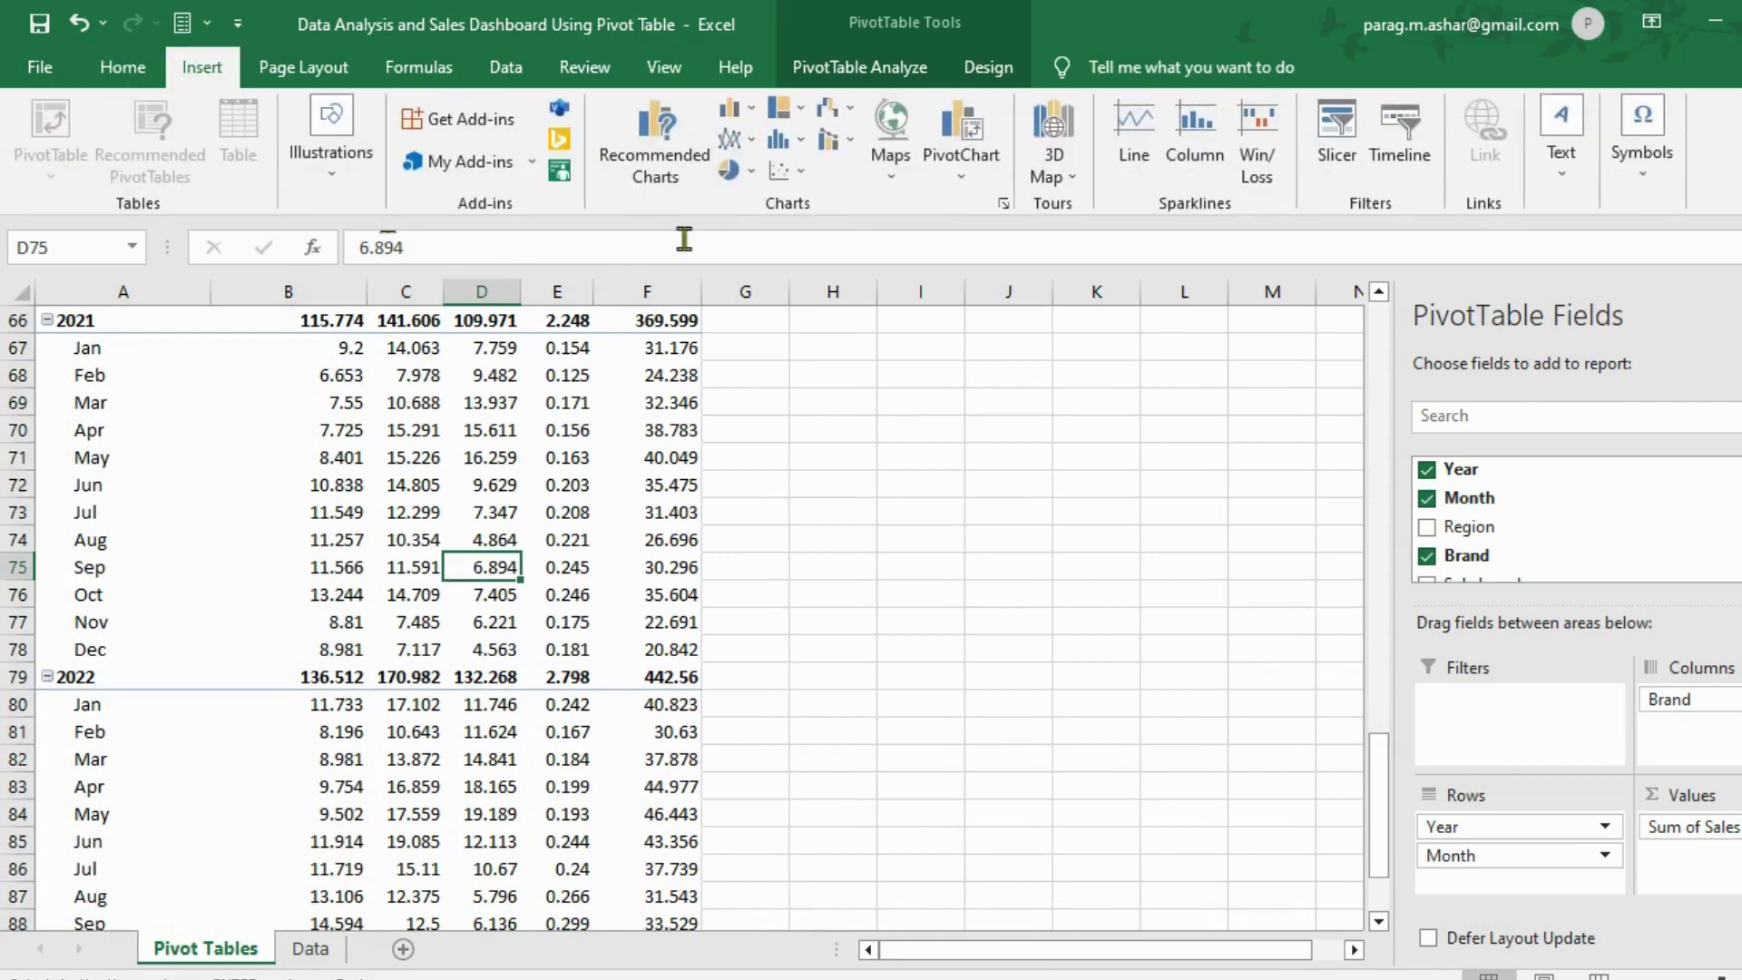
click(735, 112)
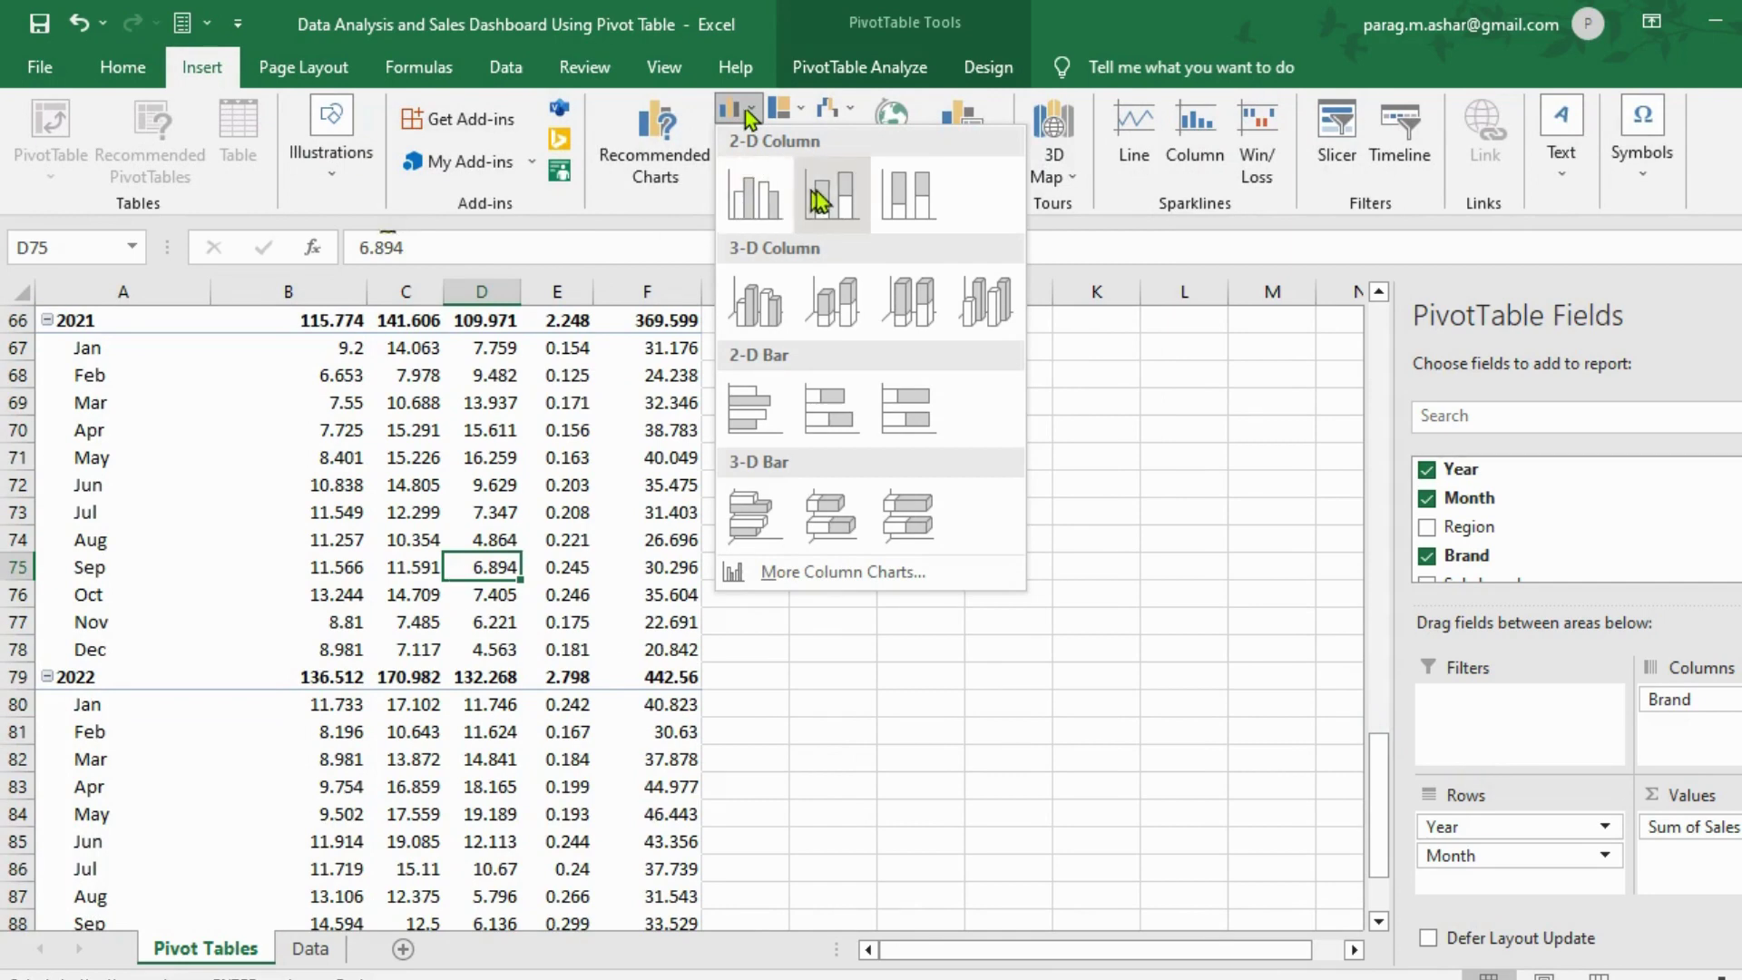
click(821, 201)
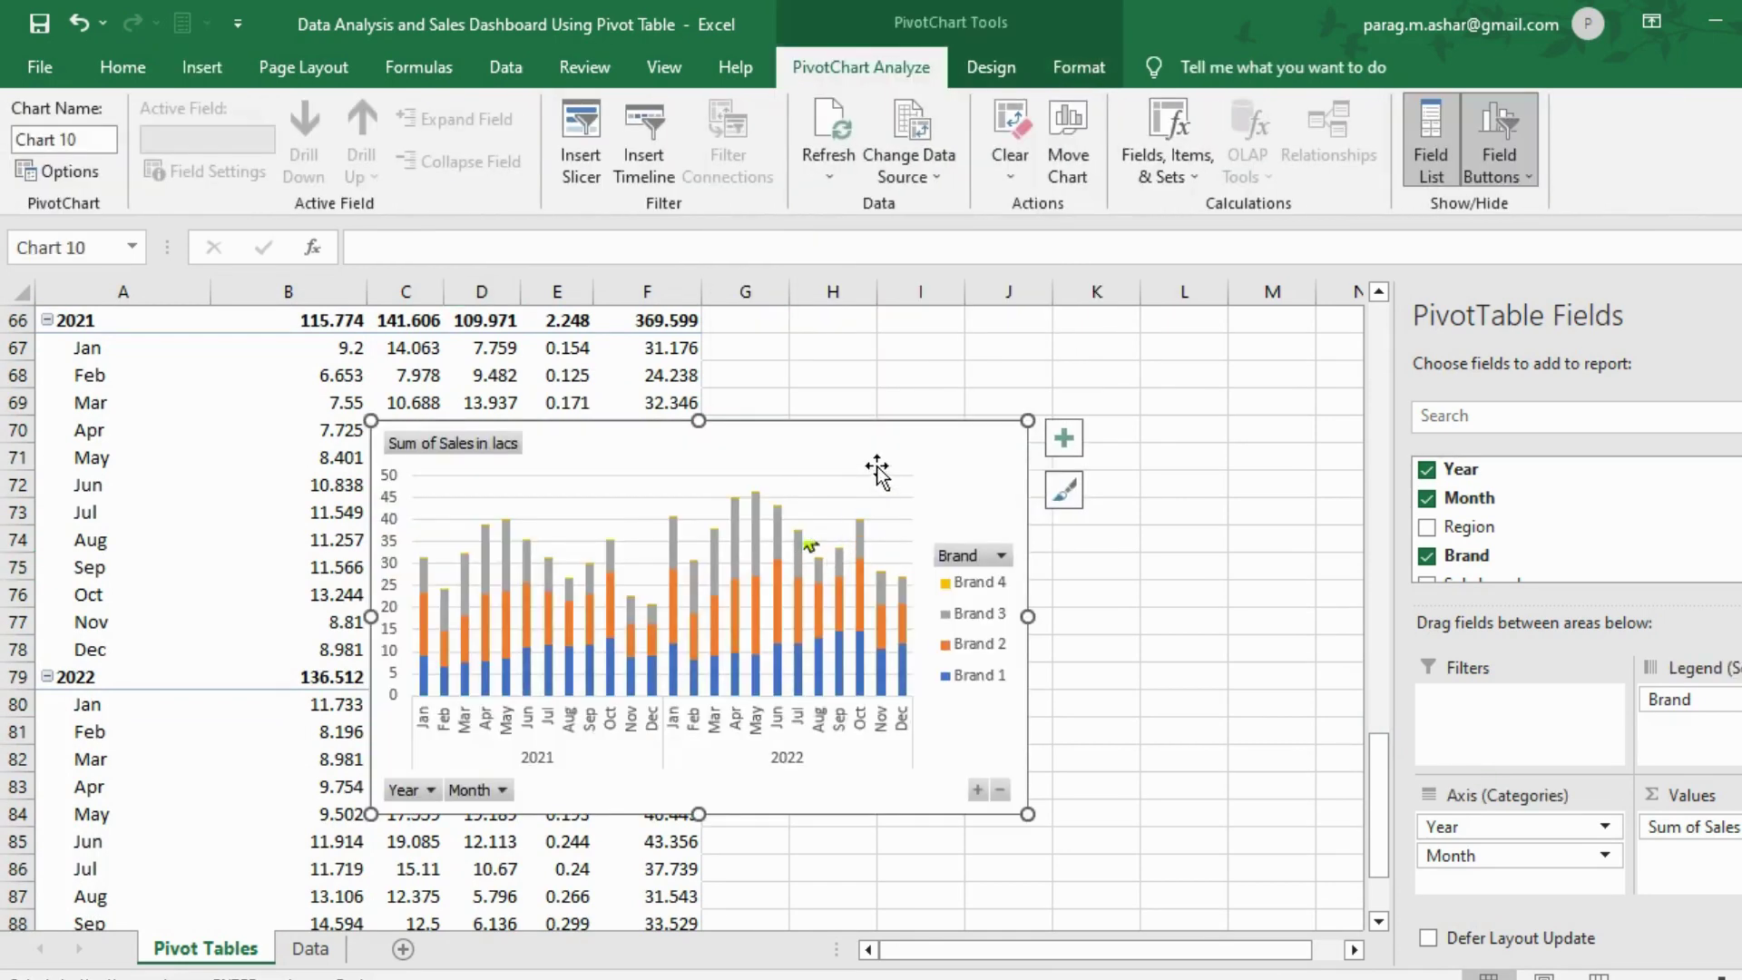
mouse_move(877, 469)
mouse_down()
mouse_move(1107, 463)
mouse_move(1216, 393)
mouse_move(1244, 416)
mouse_up()
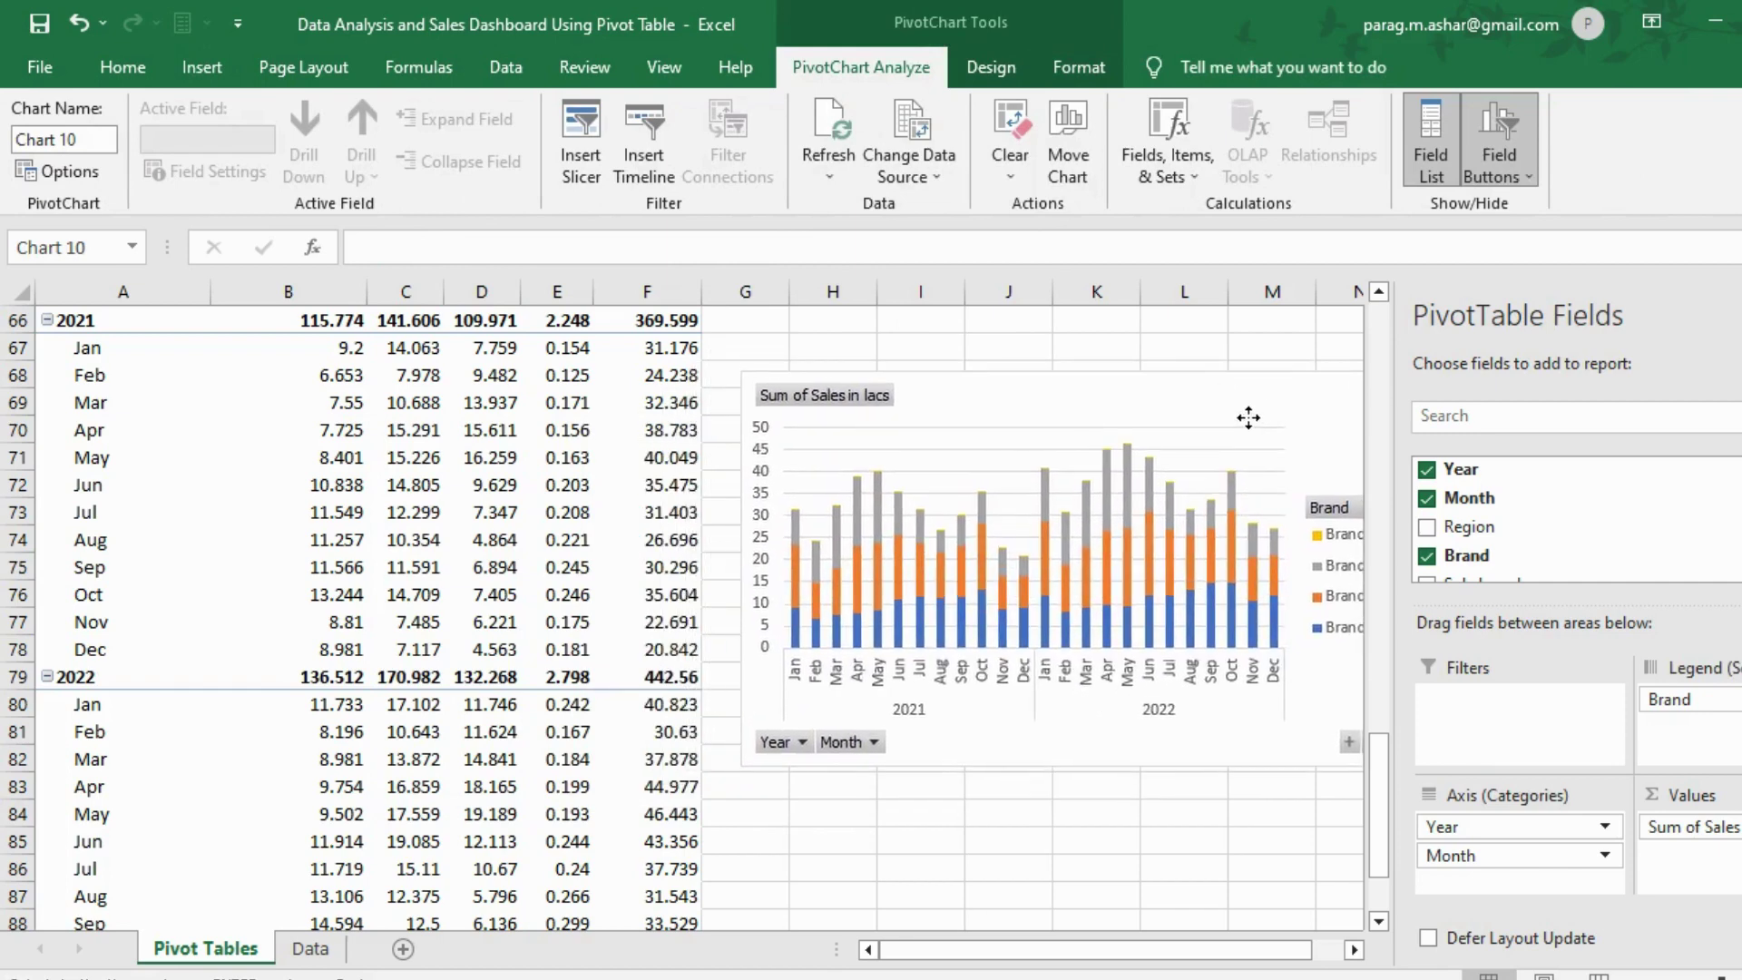
Step: Copy the monthly brand sales pivot table A64:F92 and paste it at A97 on the same sheet
click(233, 325)
click(208, 323)
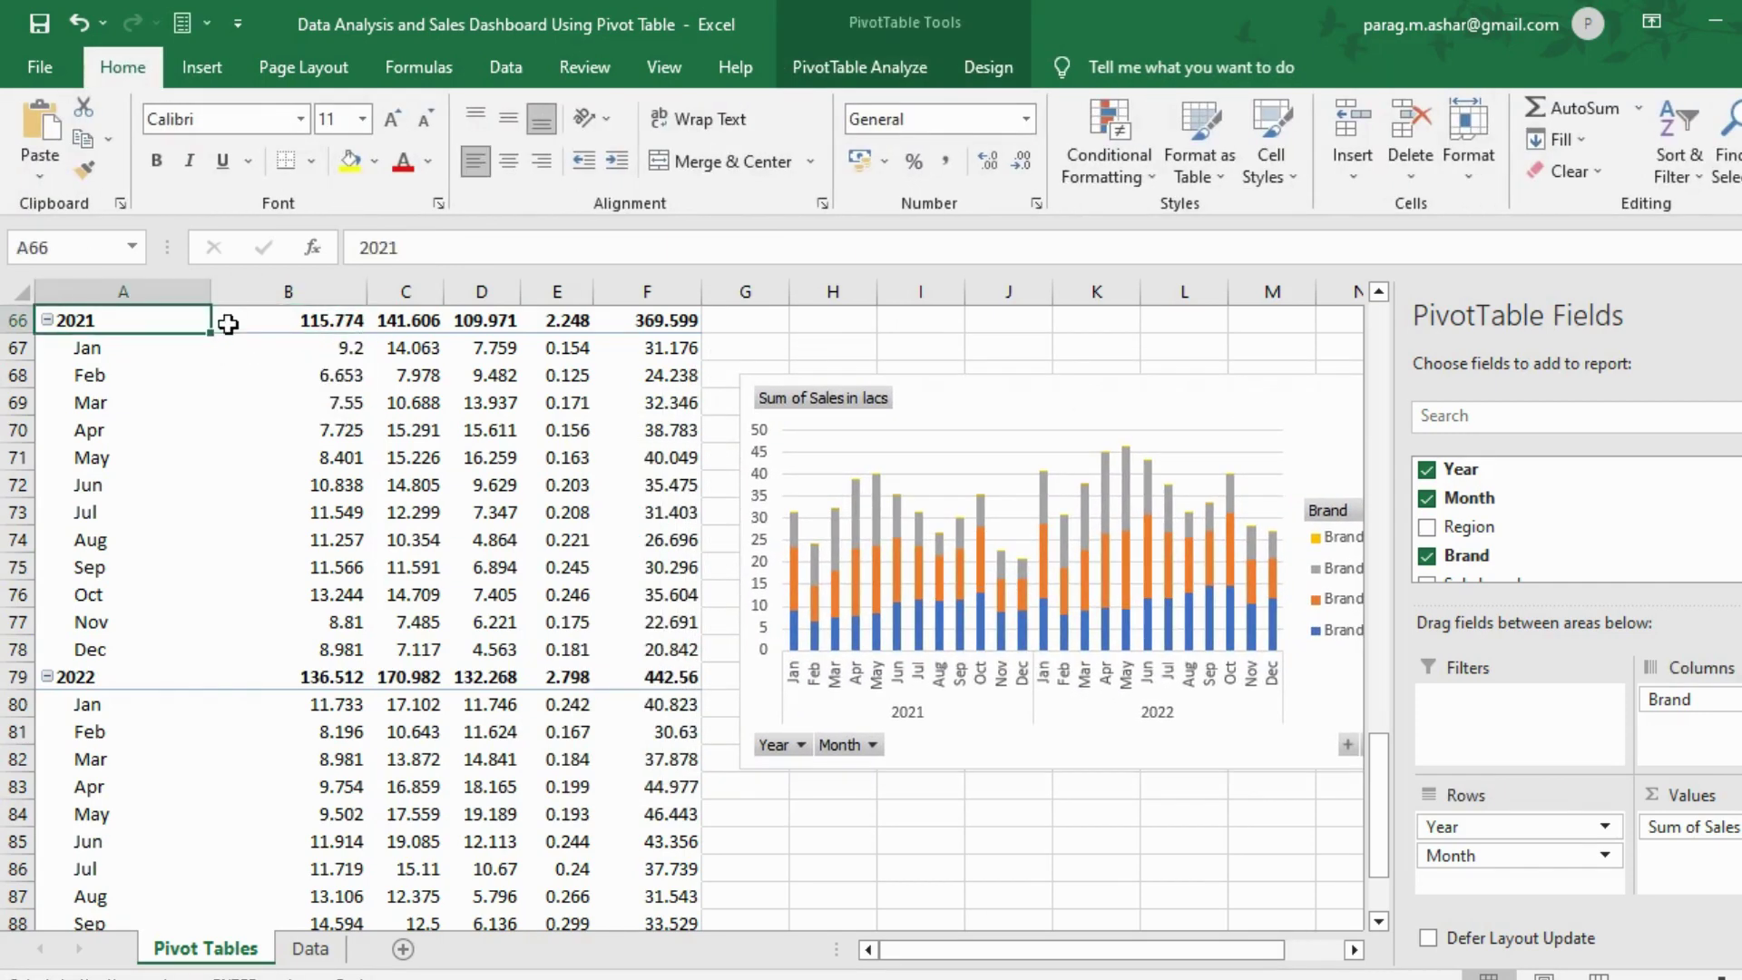
key(Up)
key(Up)
key(Up)
key(Up)
key(Down)
key(Down)
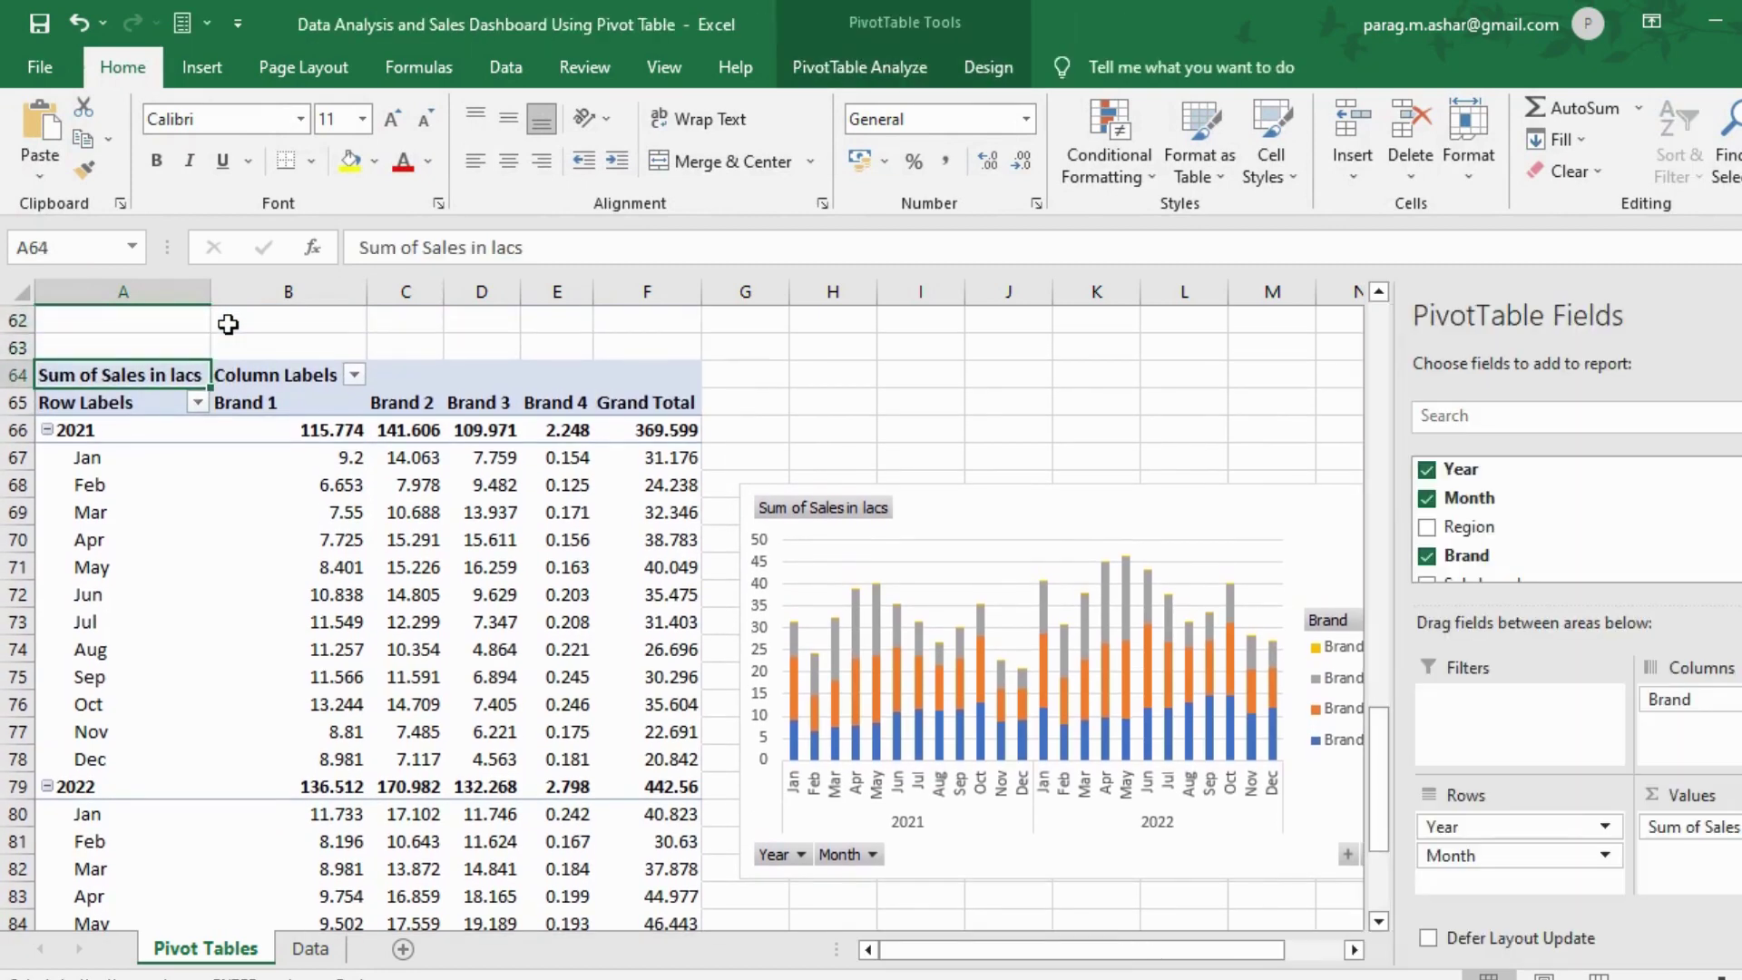
key(shift+Right)
key(shift+Right)
key(shift+Right)
key(shift+Right)
key(shift+Right)
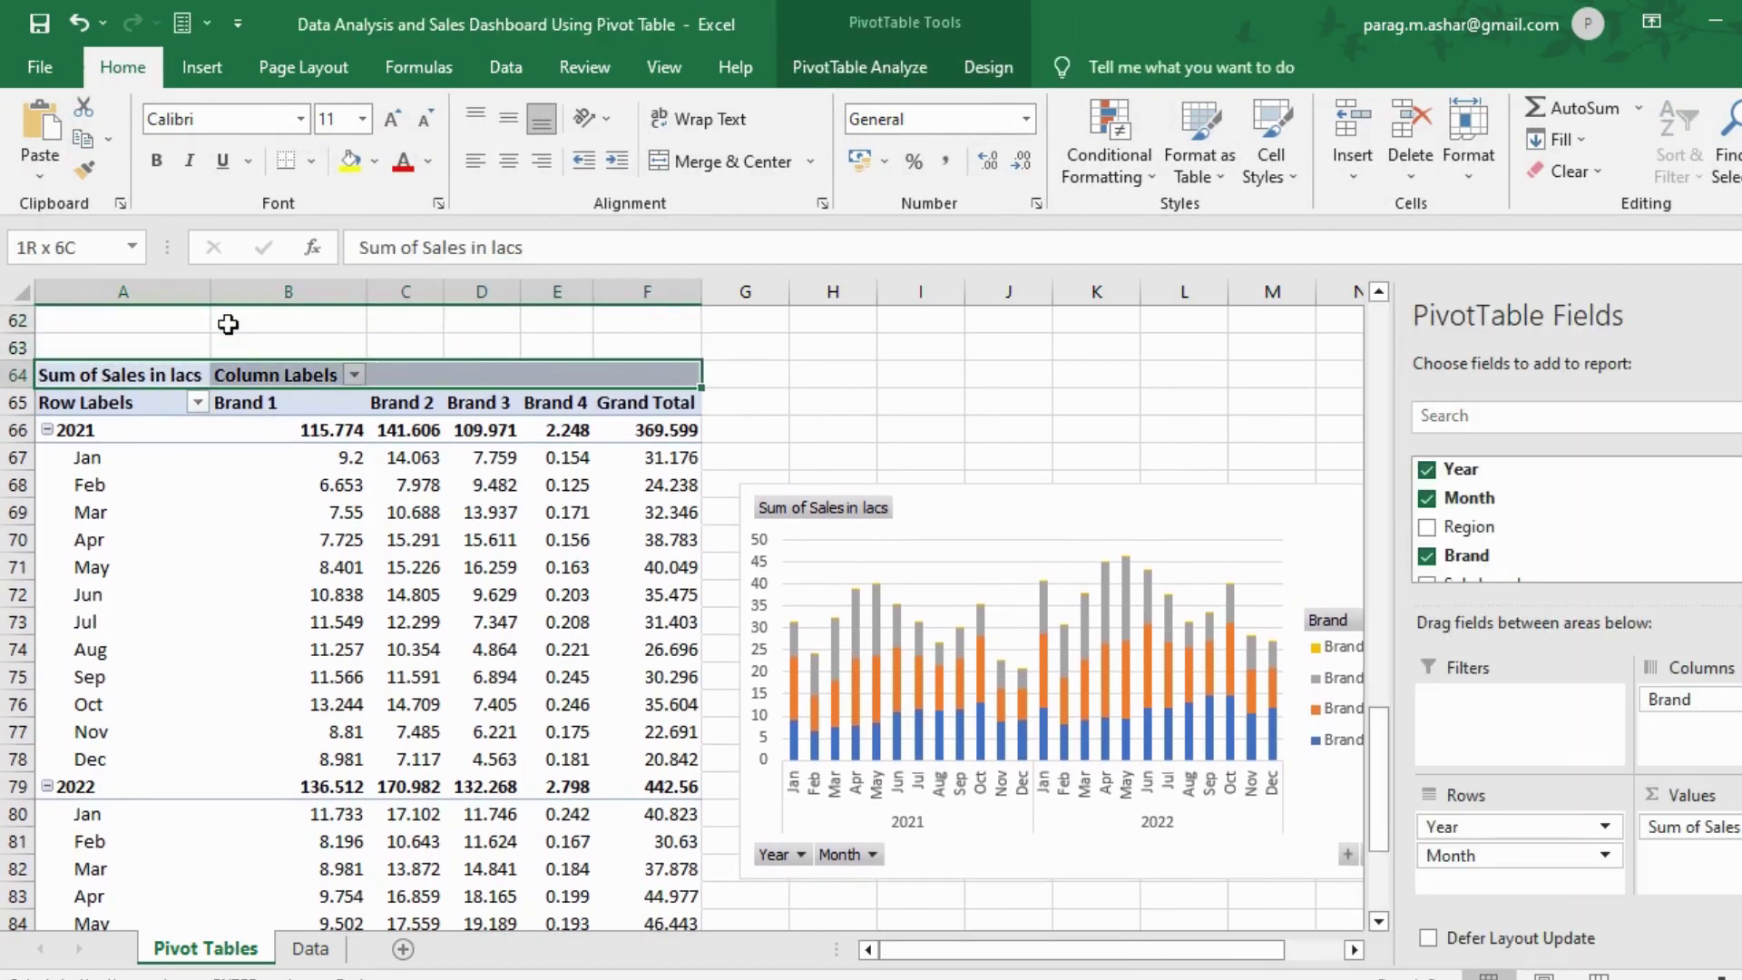
key(ctrl+shift+Down)
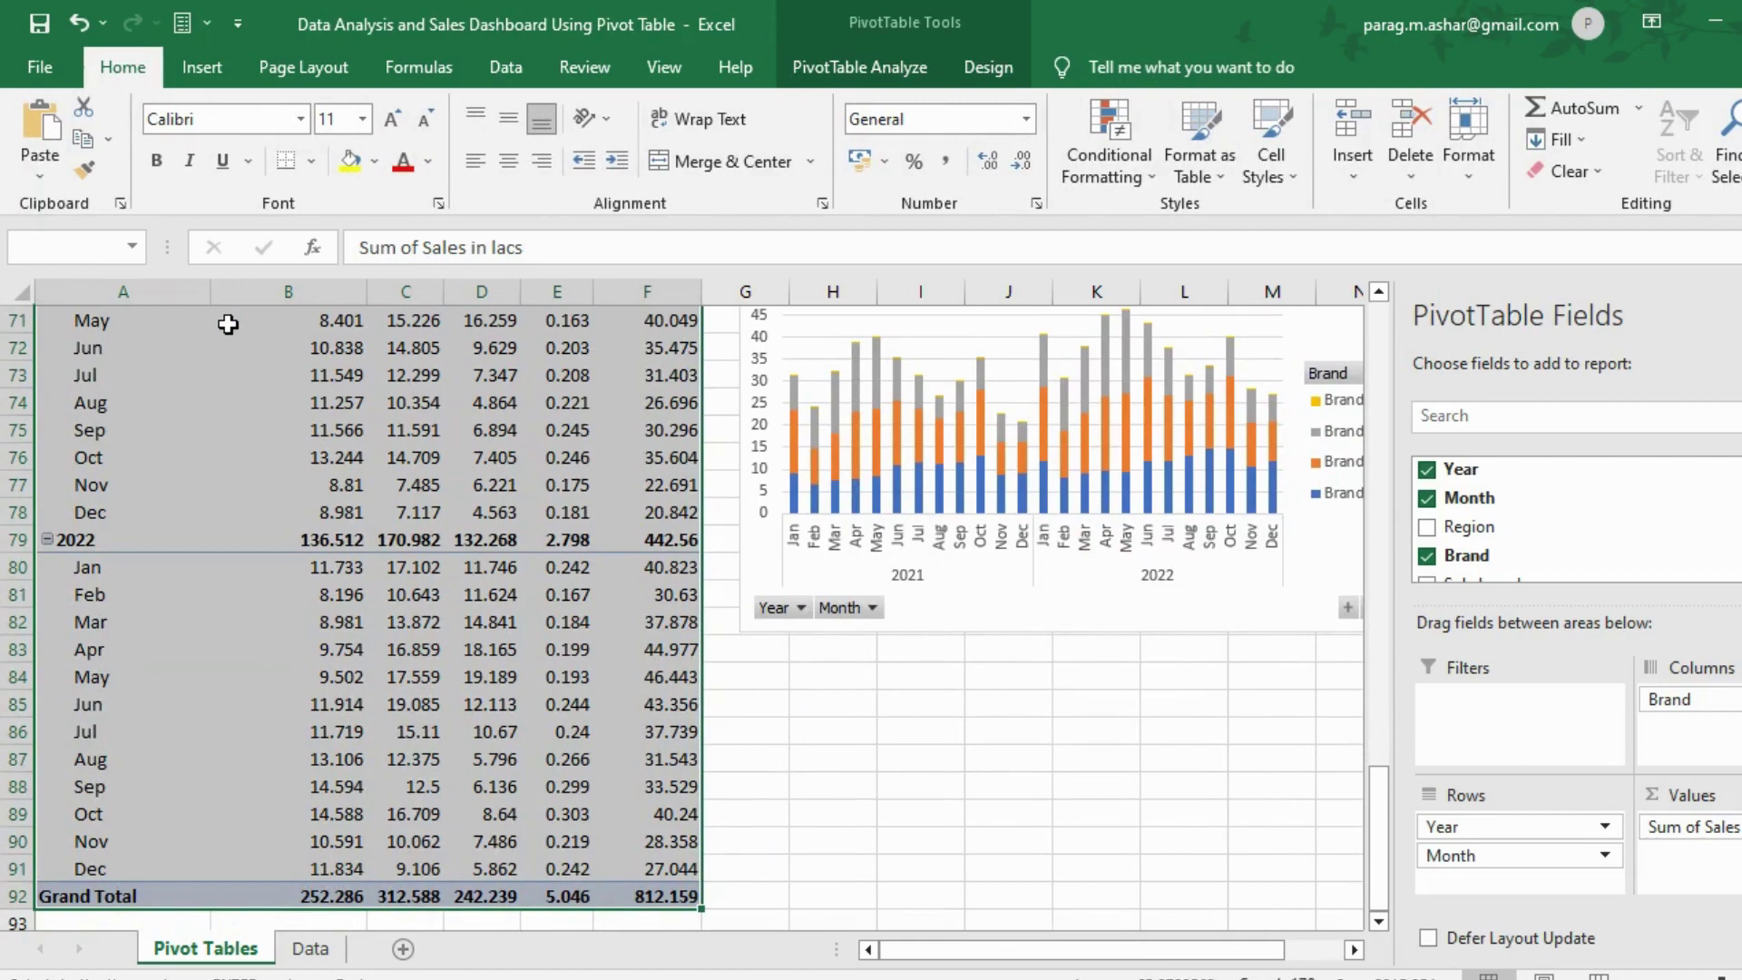
key(ctrl+c)
key(ctrl+Down)
key(Down)
key(Down)
key(Down)
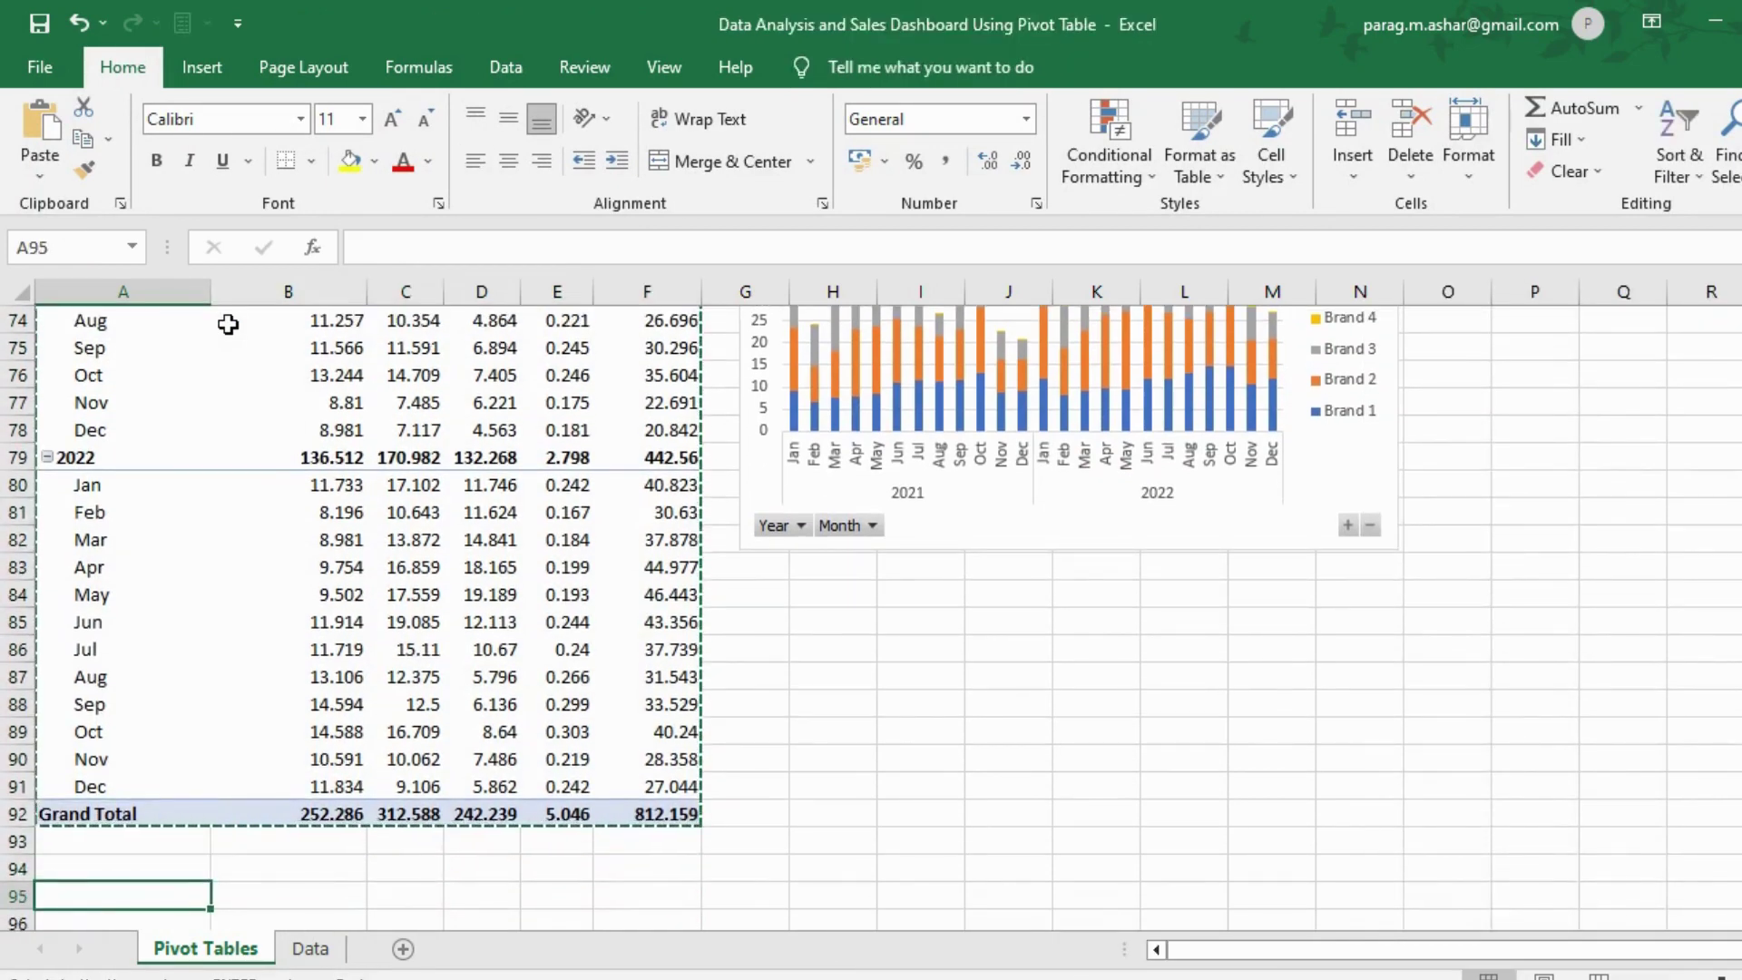
key(Down)
key(Down)
key(ctrl+v)
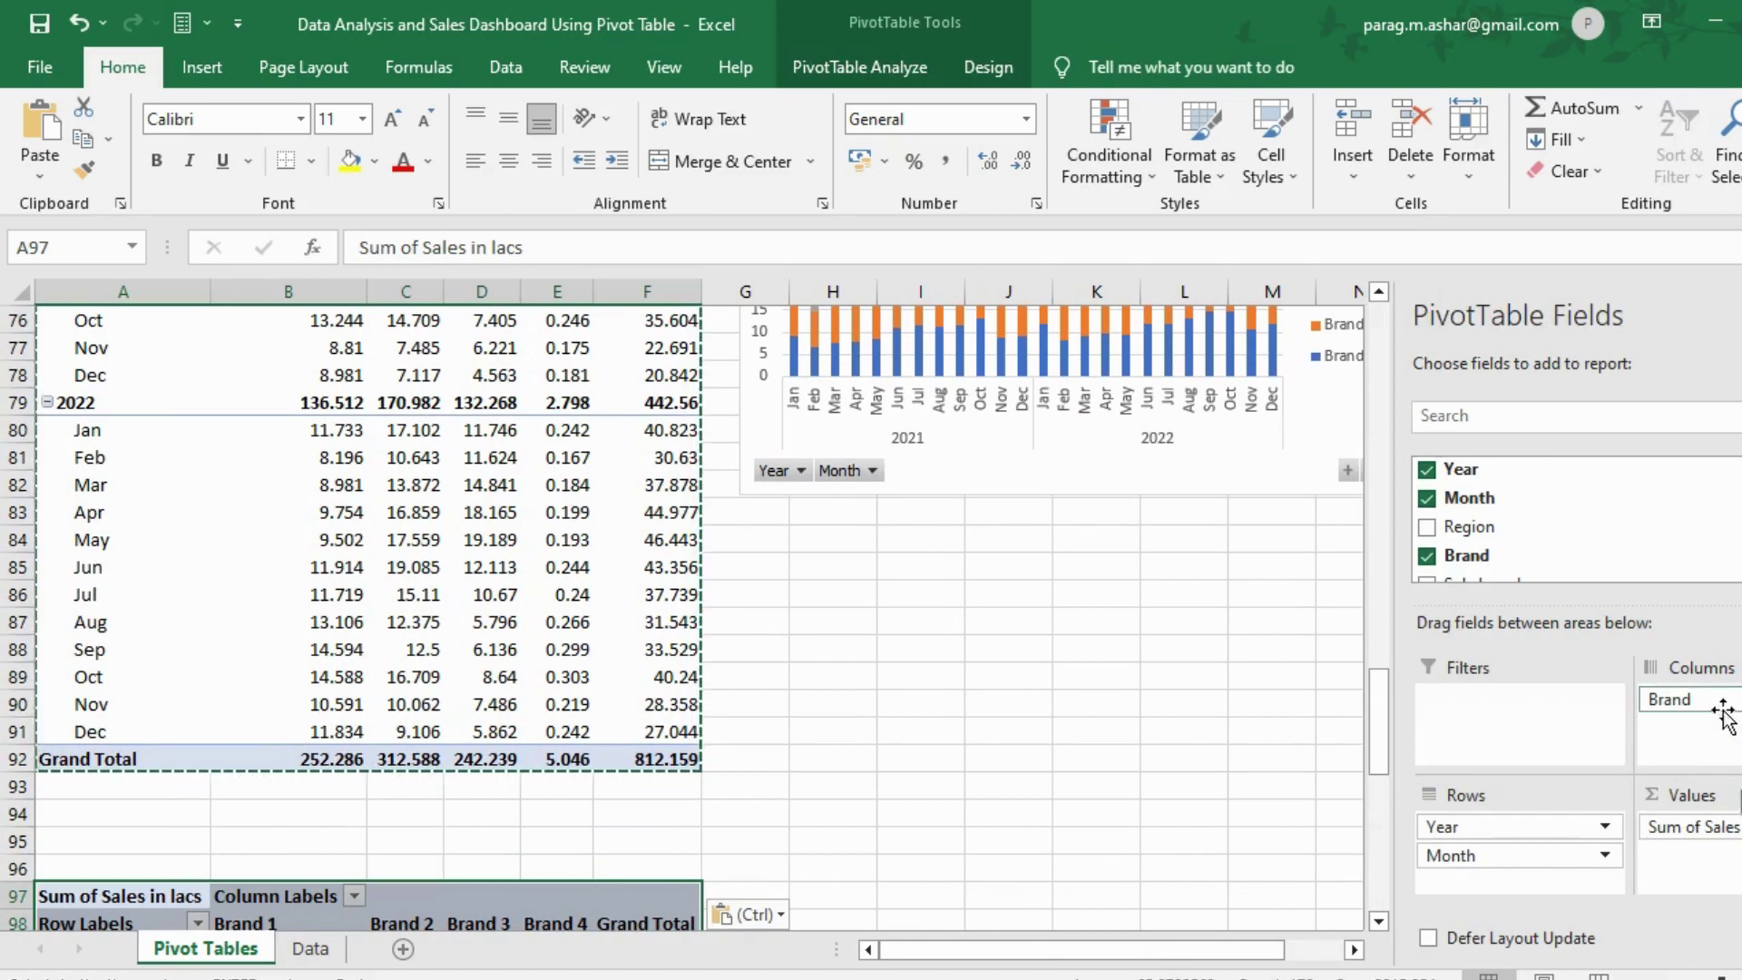
Step: Replace Brand with Region as the column field of the pivot table at A97
drag(1722, 713, 1642, 572)
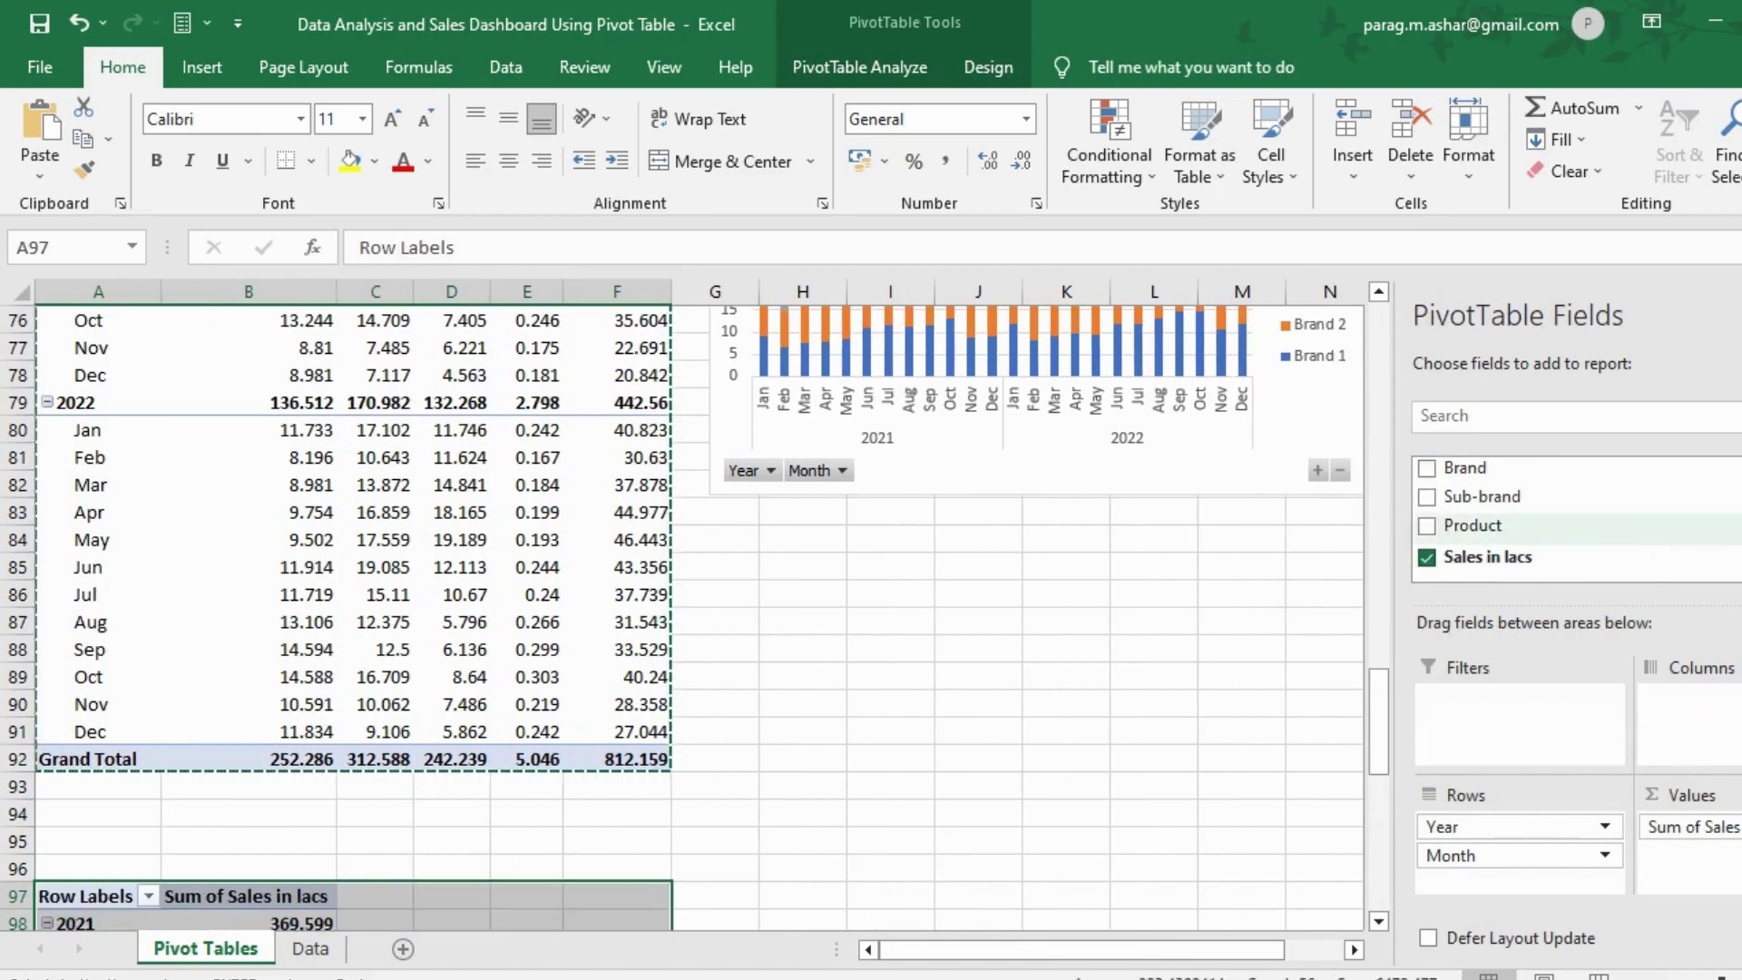
scroll(1631, 536, up, 2)
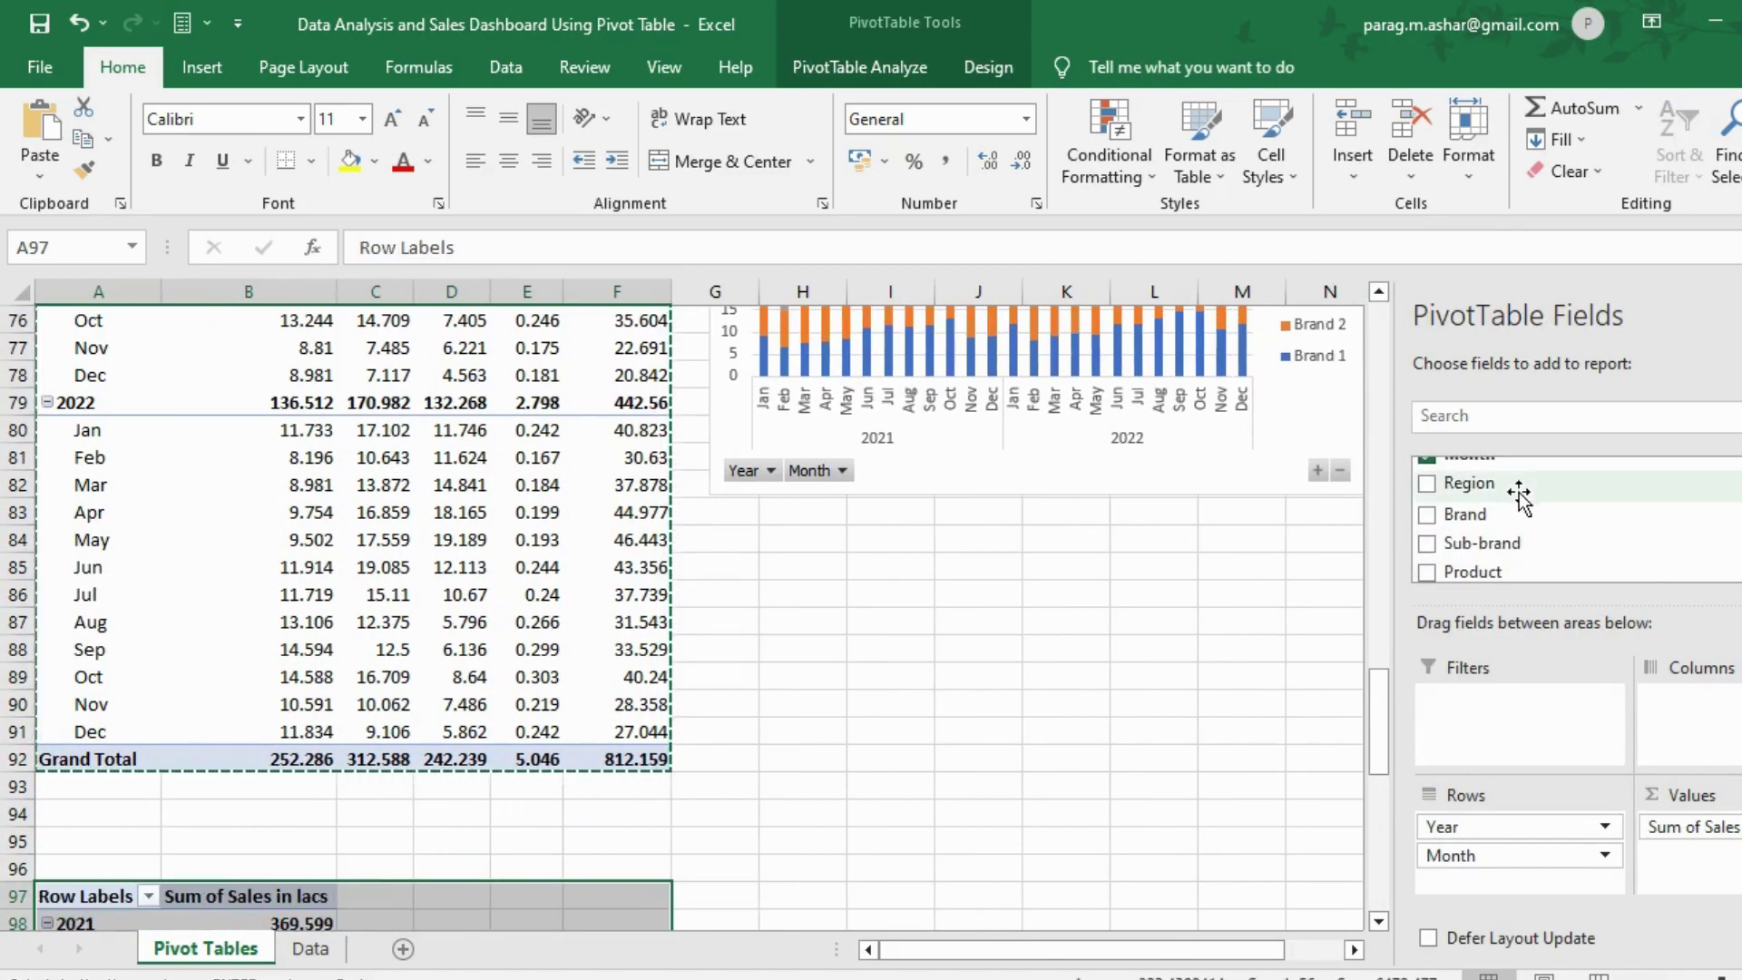
drag(1494, 483, 1677, 706)
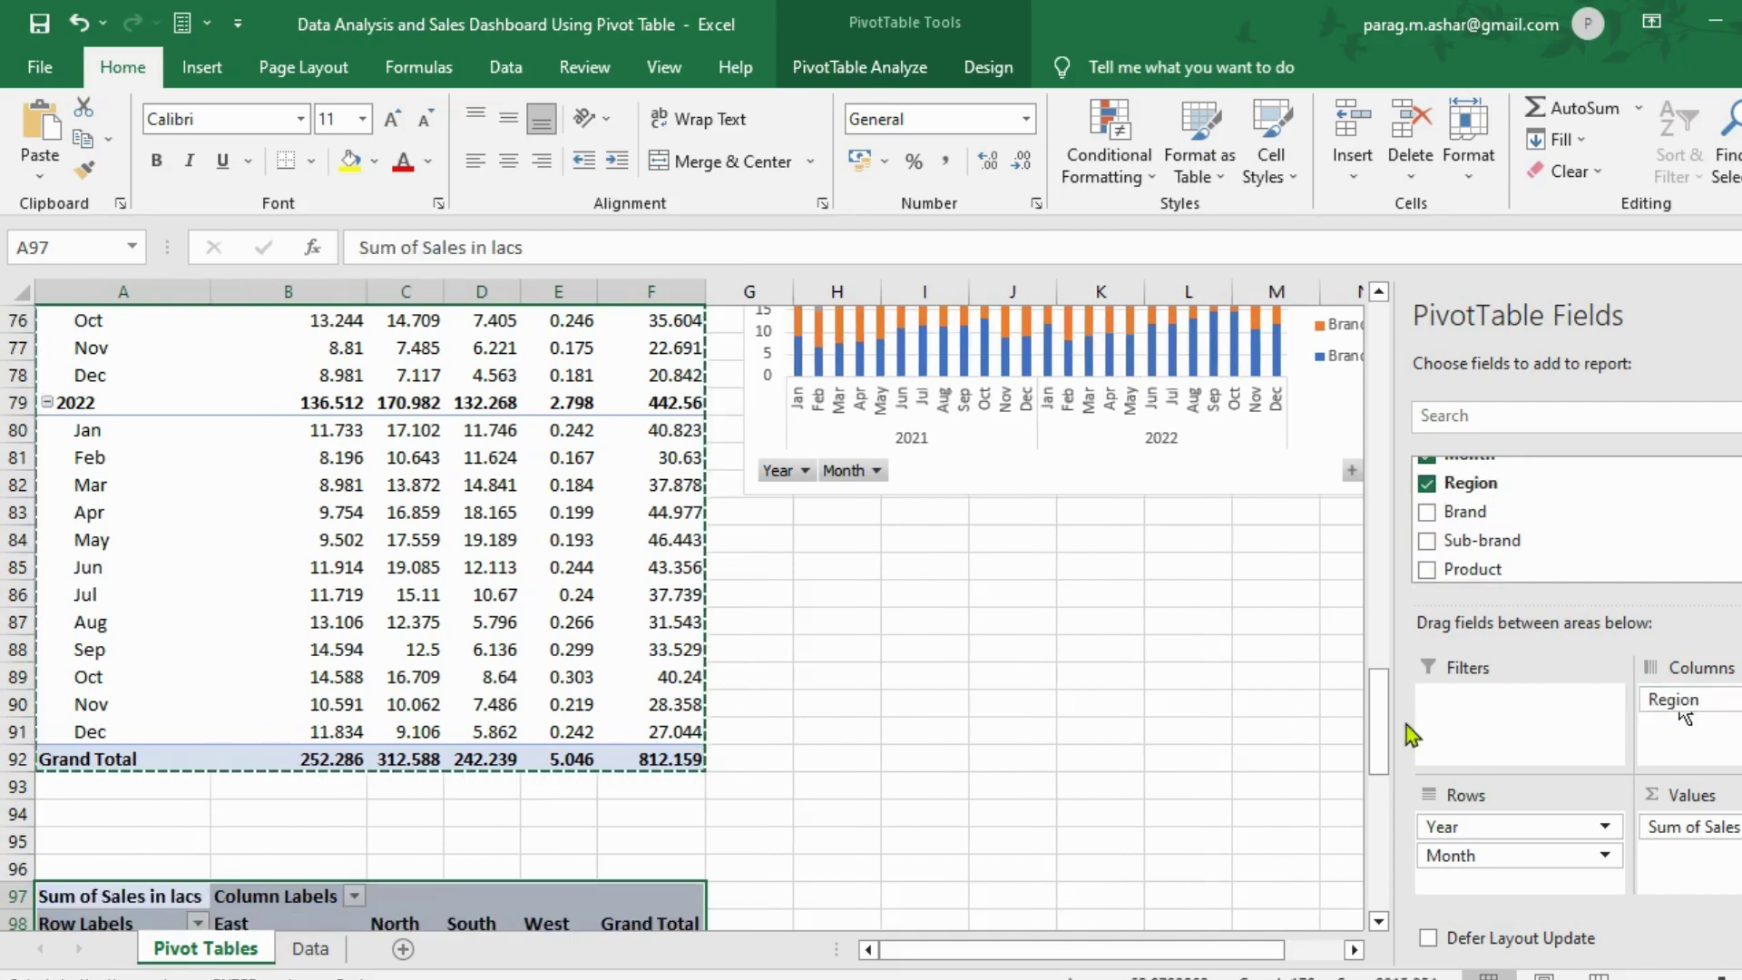
Step: Insert a 2-D stacked column PivotChart of the monthly regional sales and place it beside its pivot table, starting at about G101
drag(1384, 733, 1381, 842)
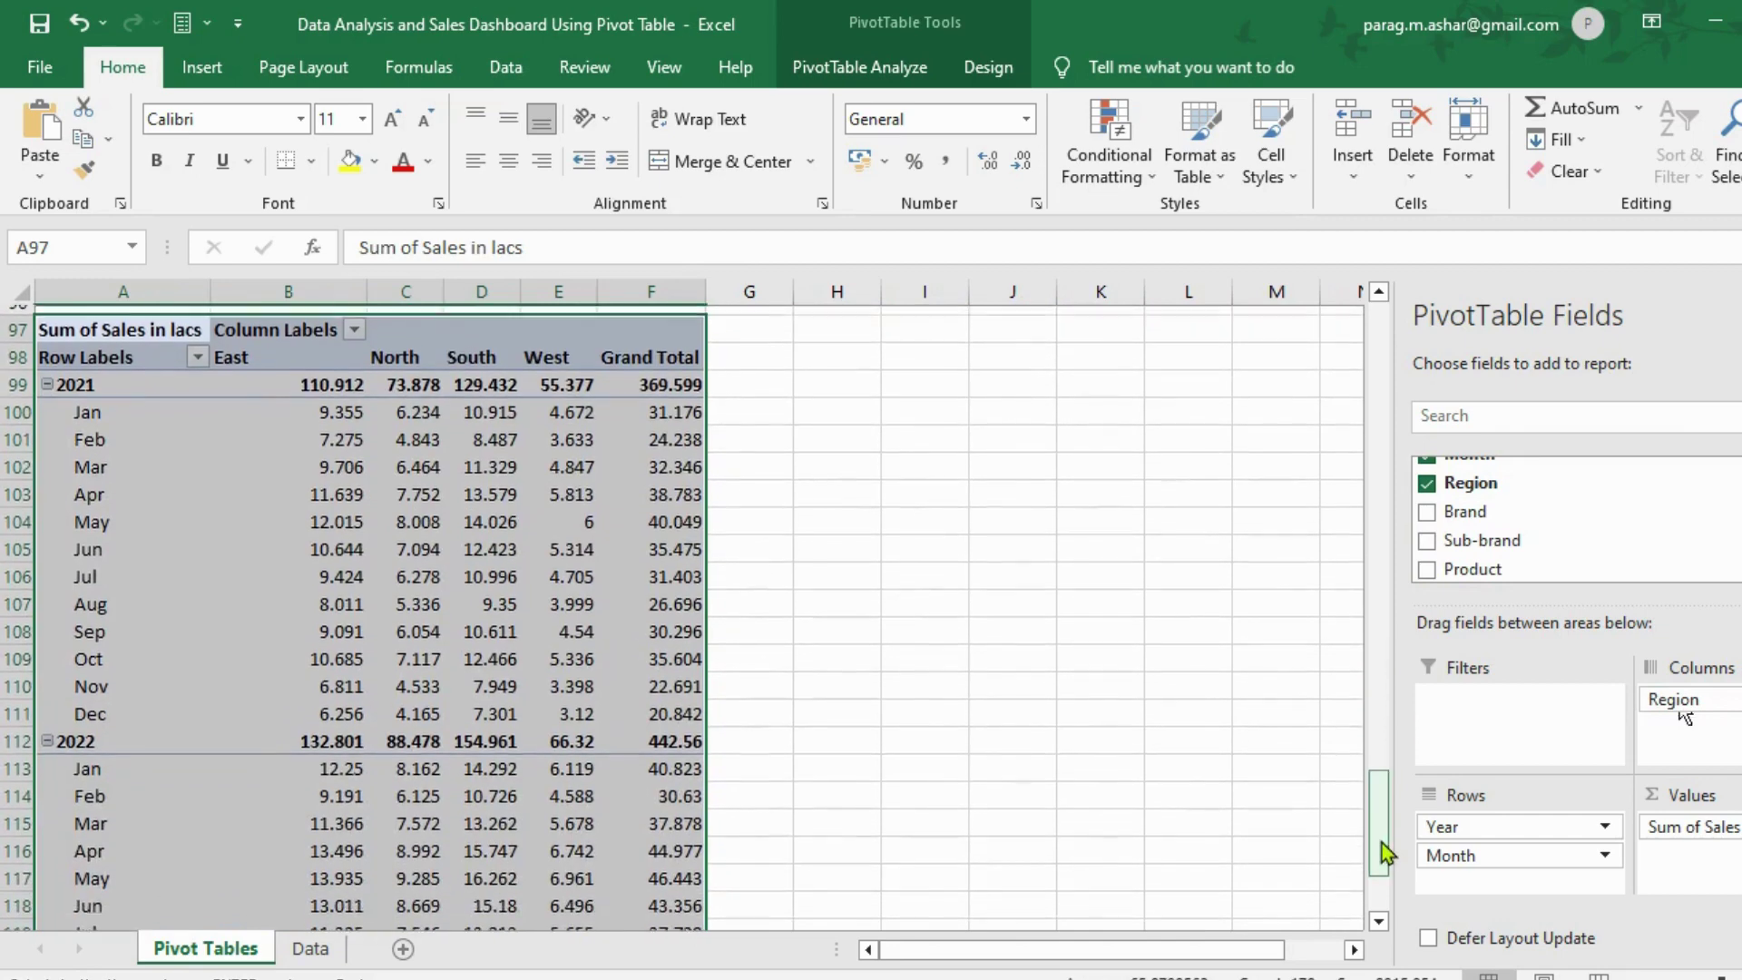
click(505, 653)
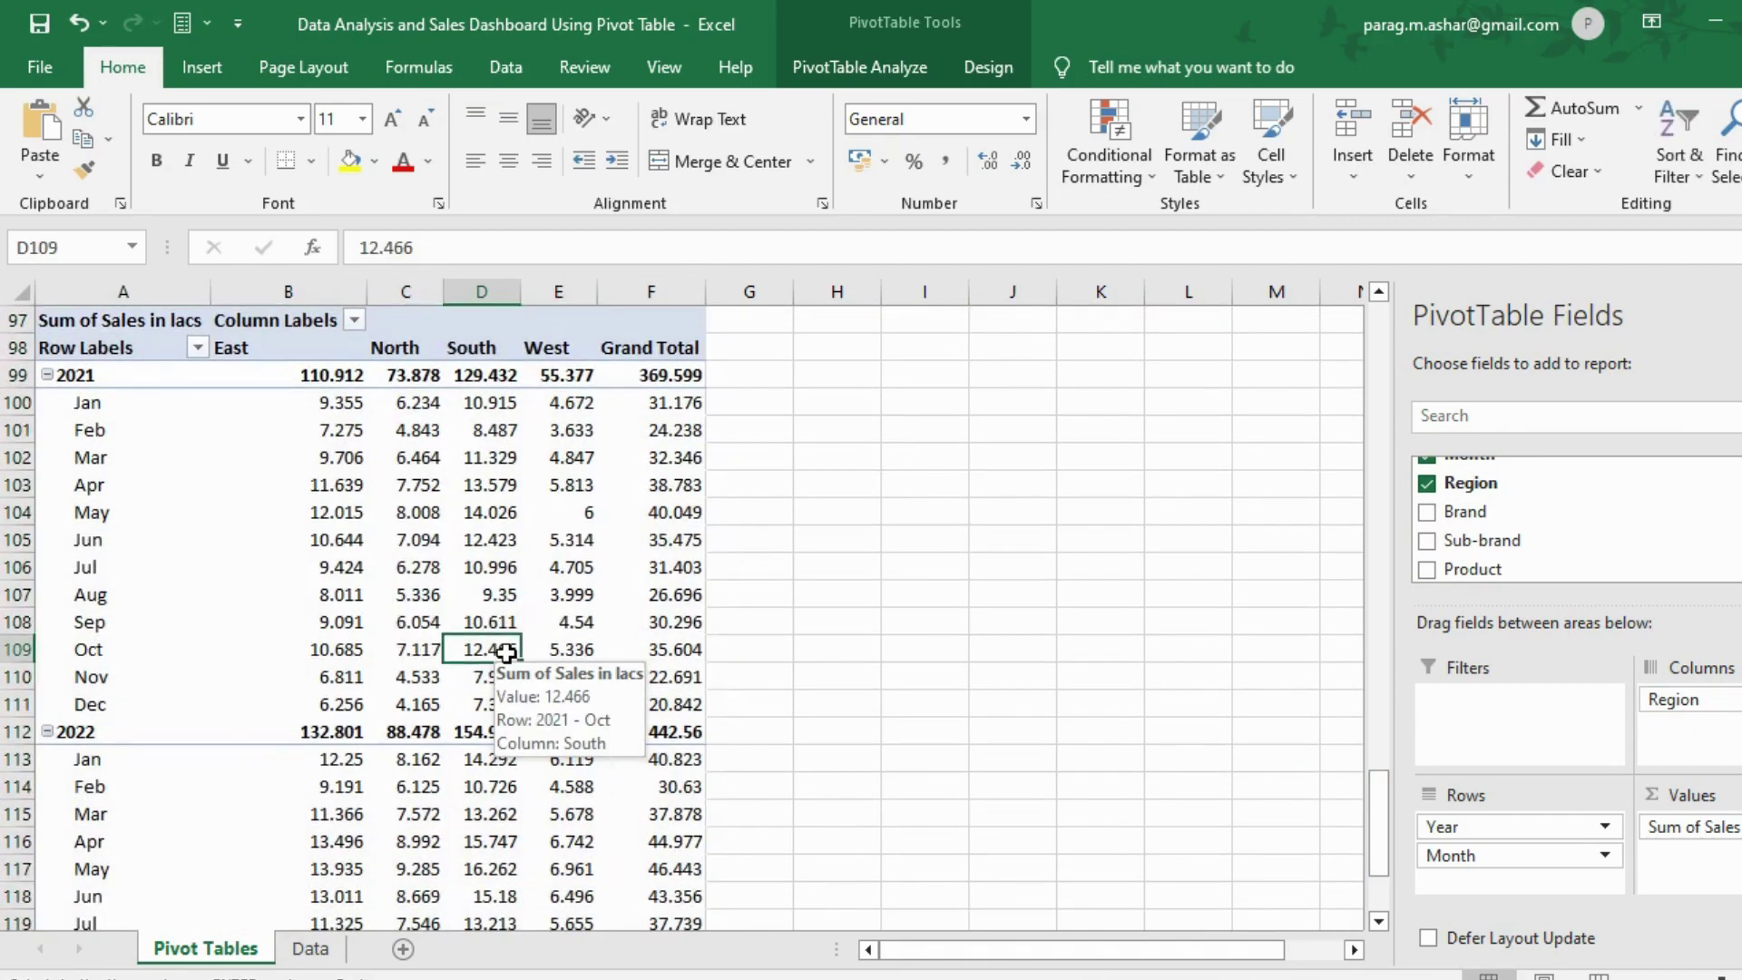
click(195, 71)
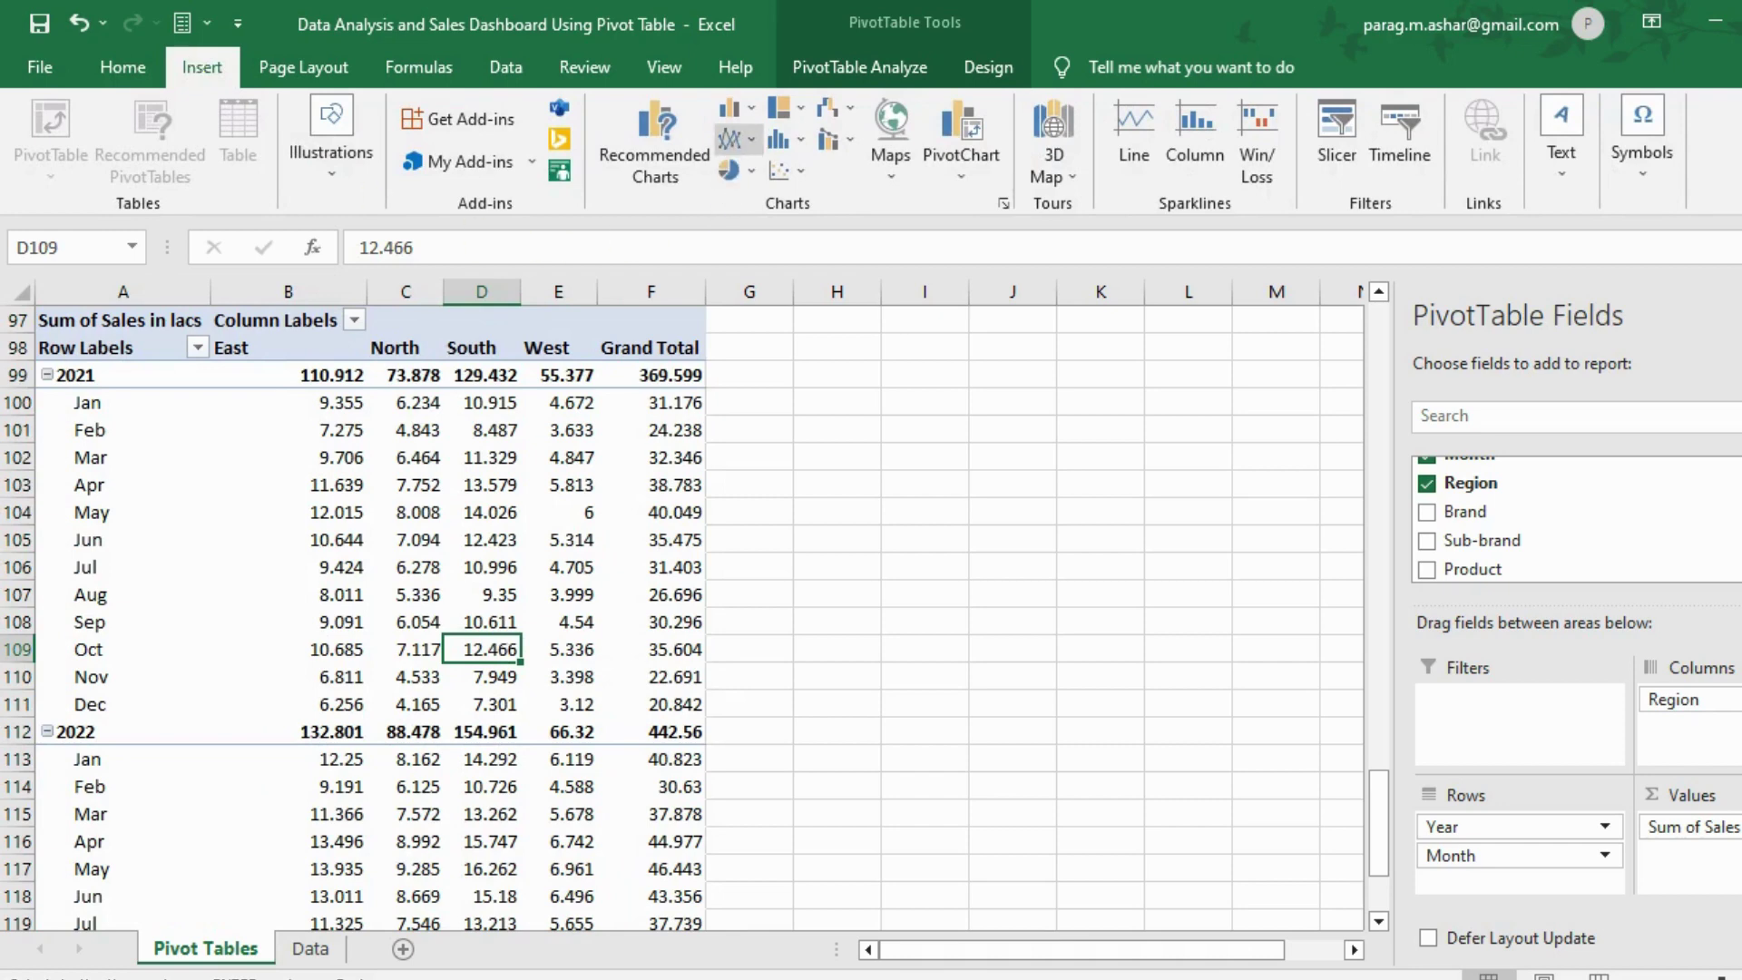
click(731, 109)
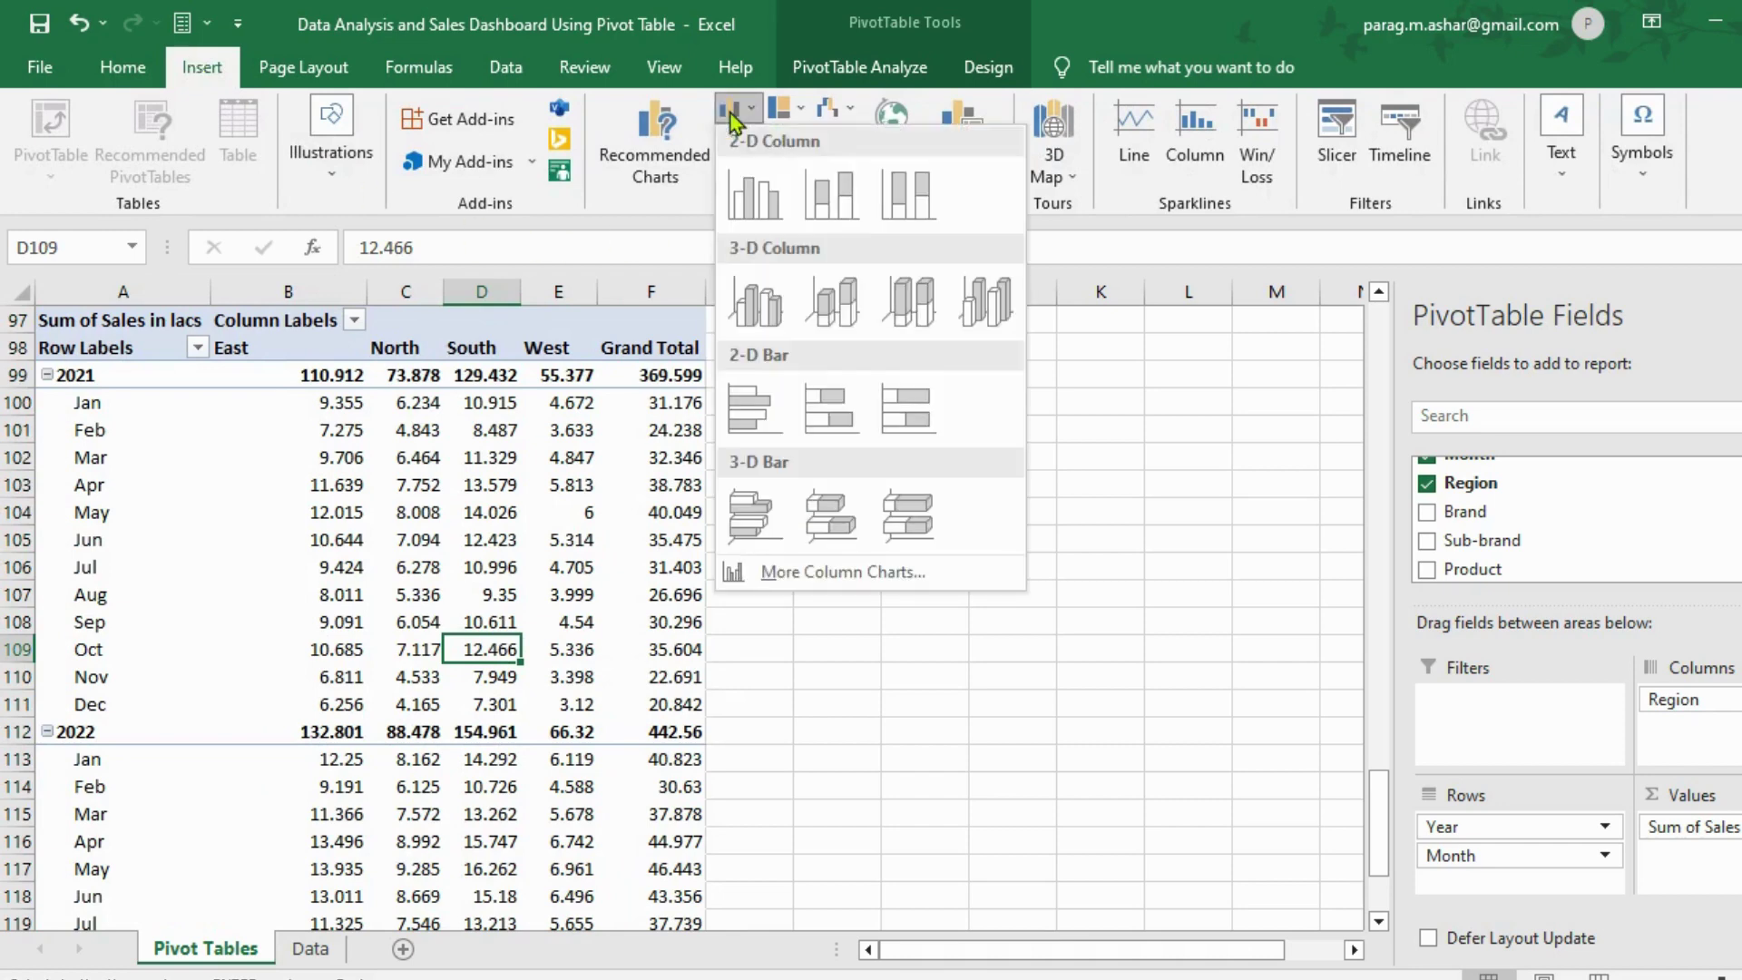
click(826, 193)
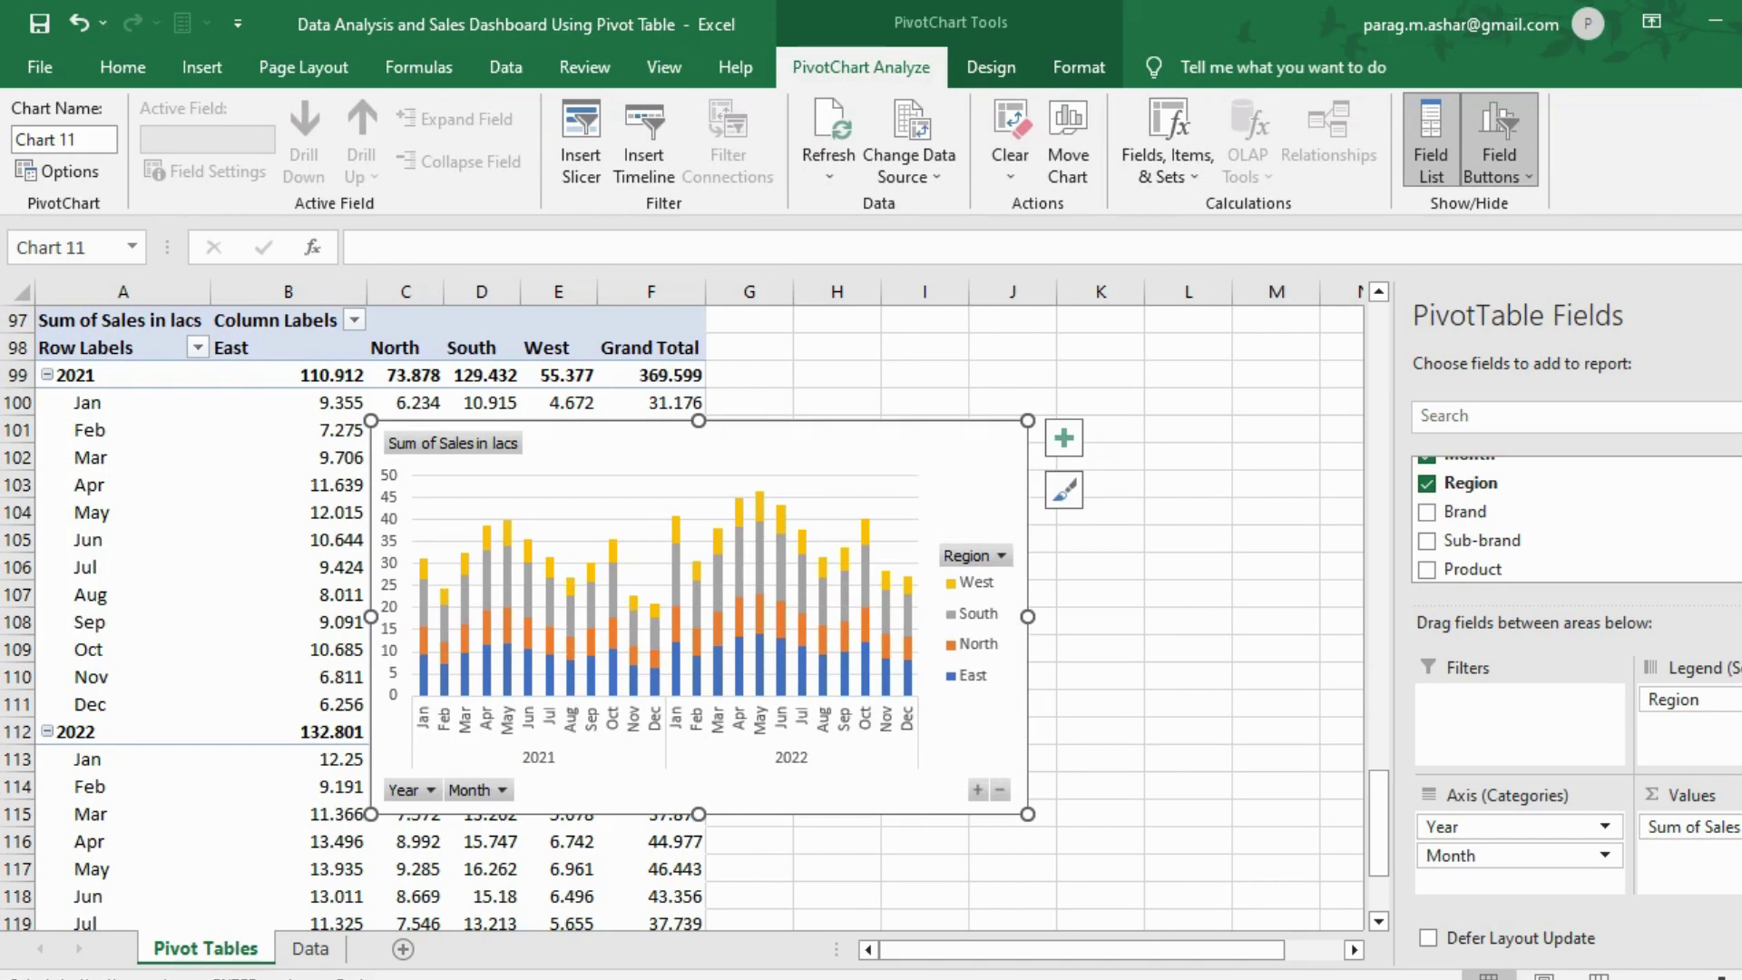
drag(938, 468, 1281, 464)
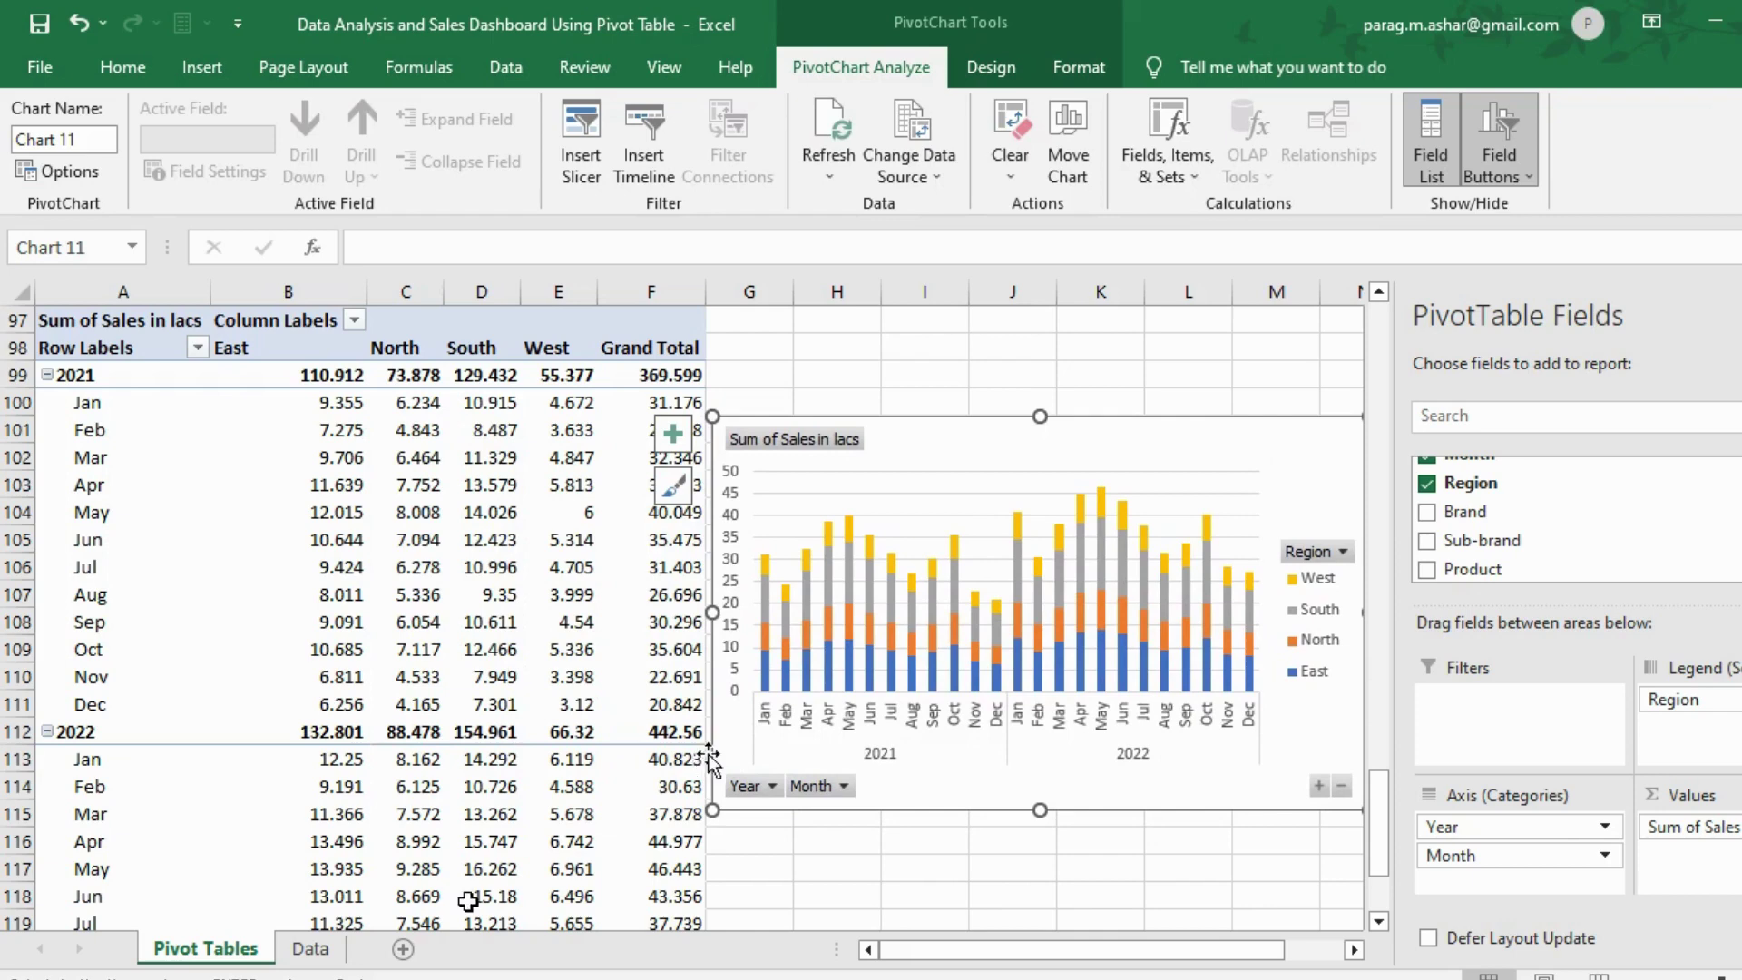
Step: Add a new worksheet and name it Dashboard
click(403, 949)
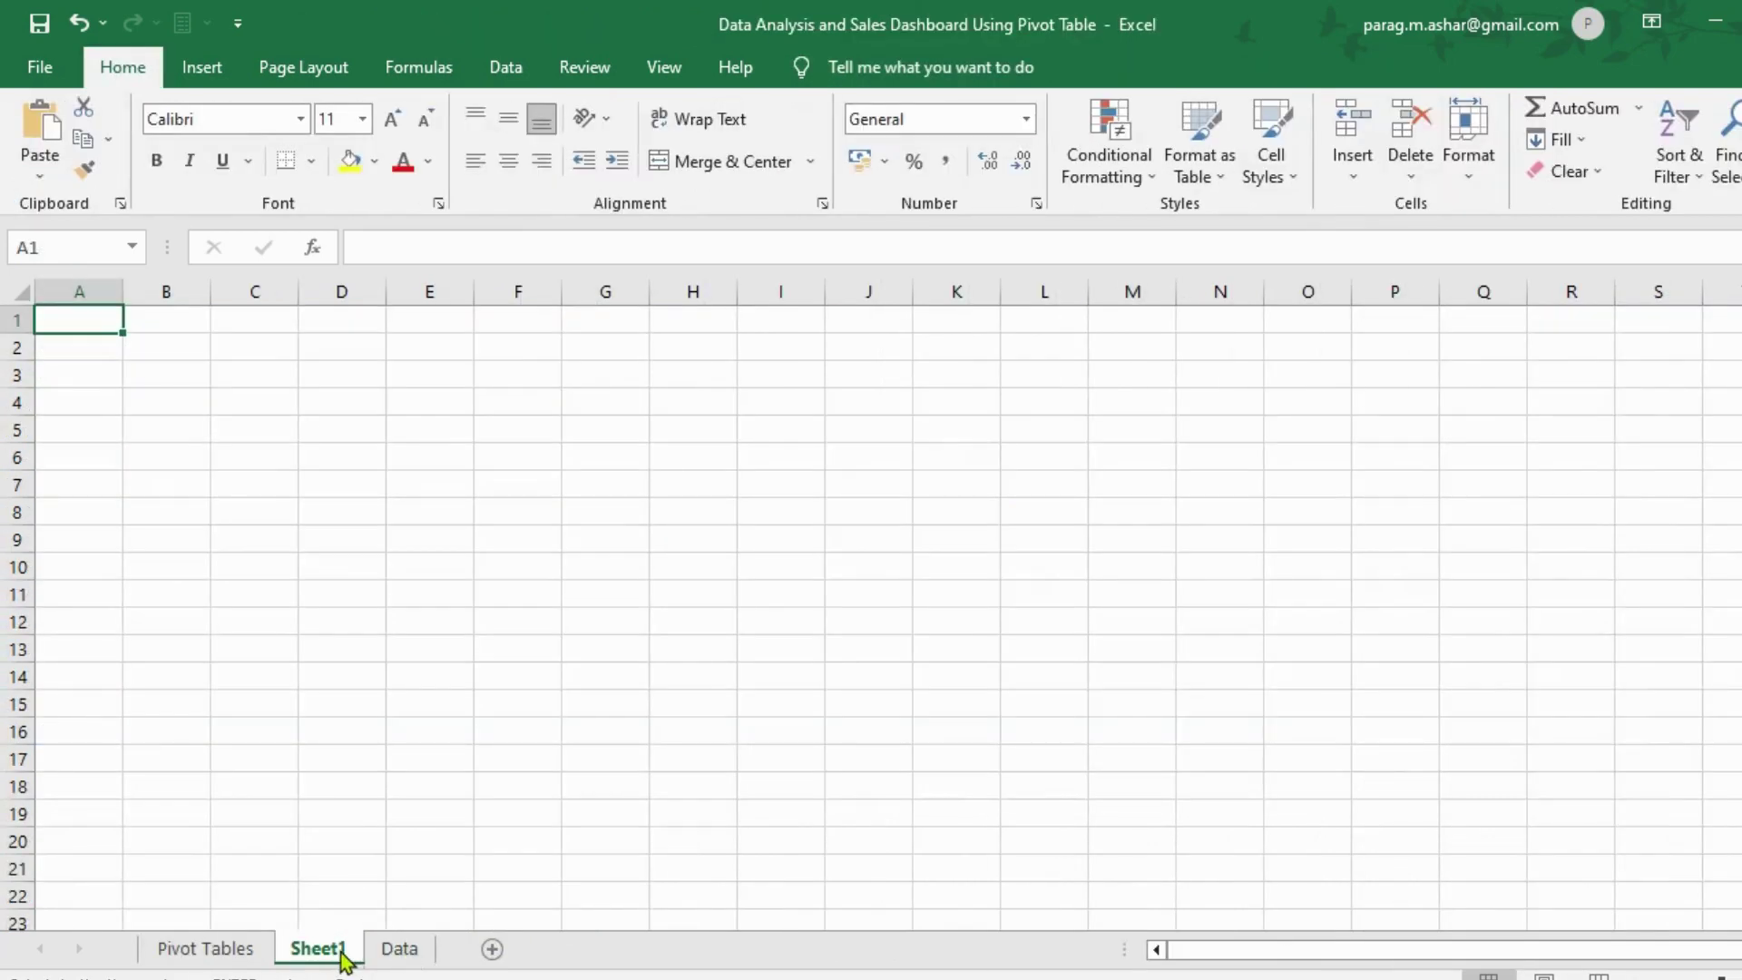
double_click(342, 953)
text(Das)
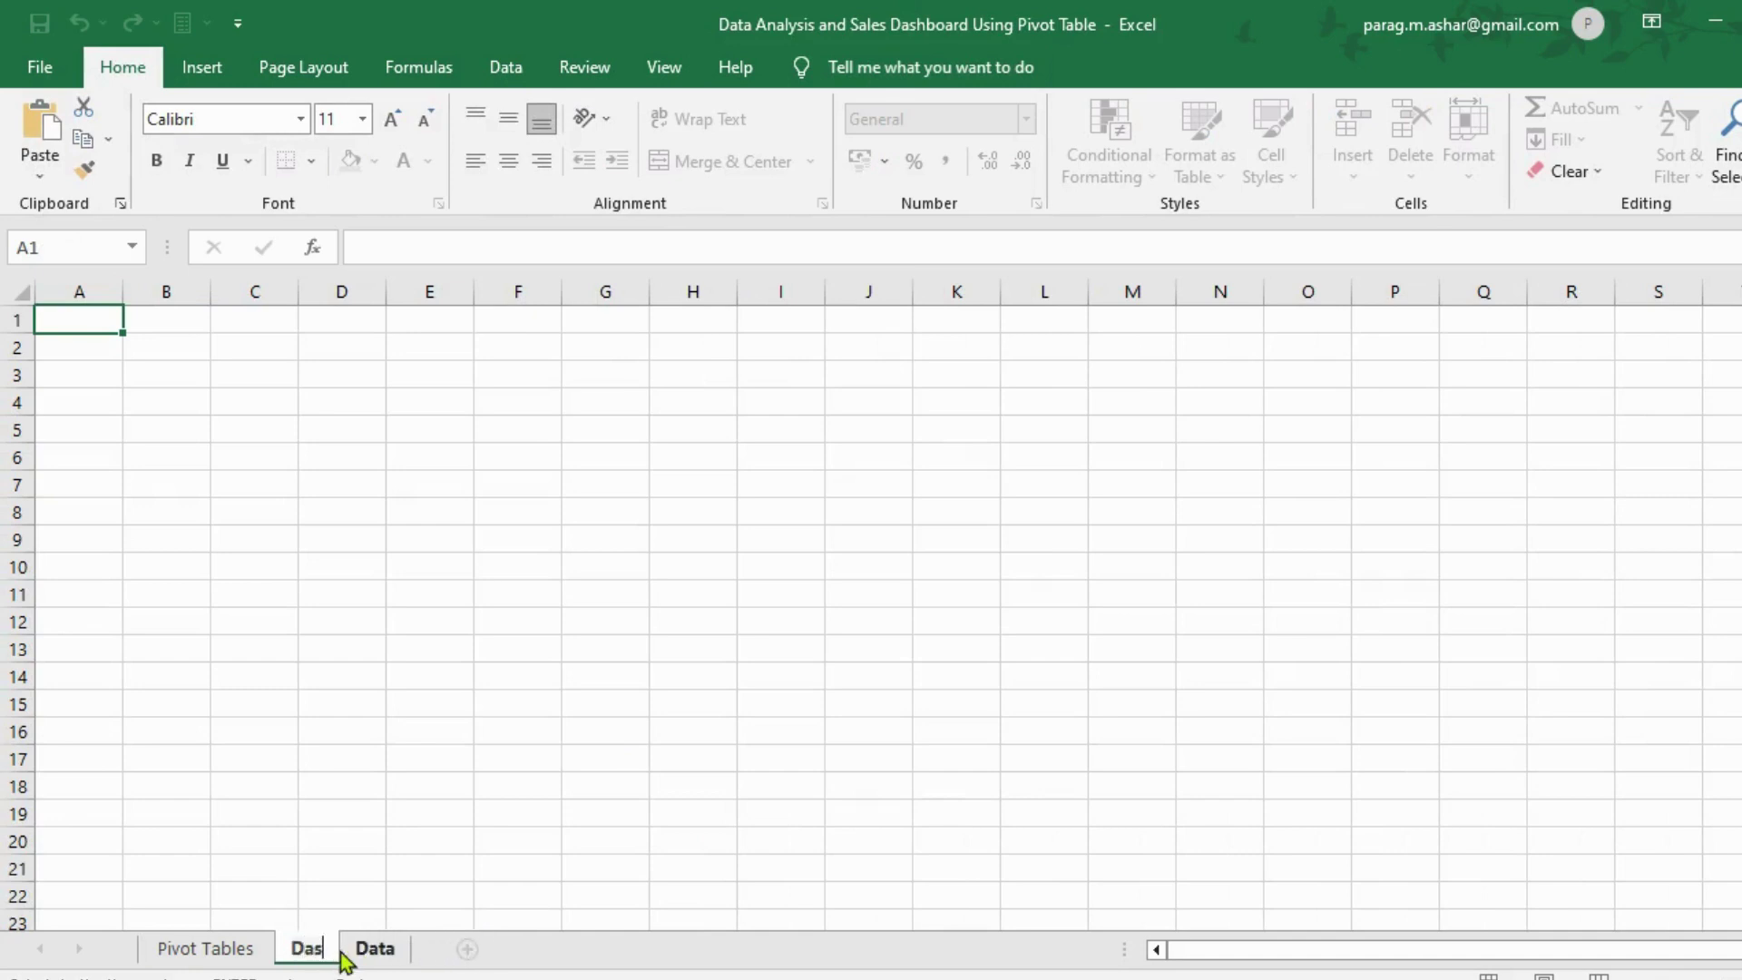
text(hb)
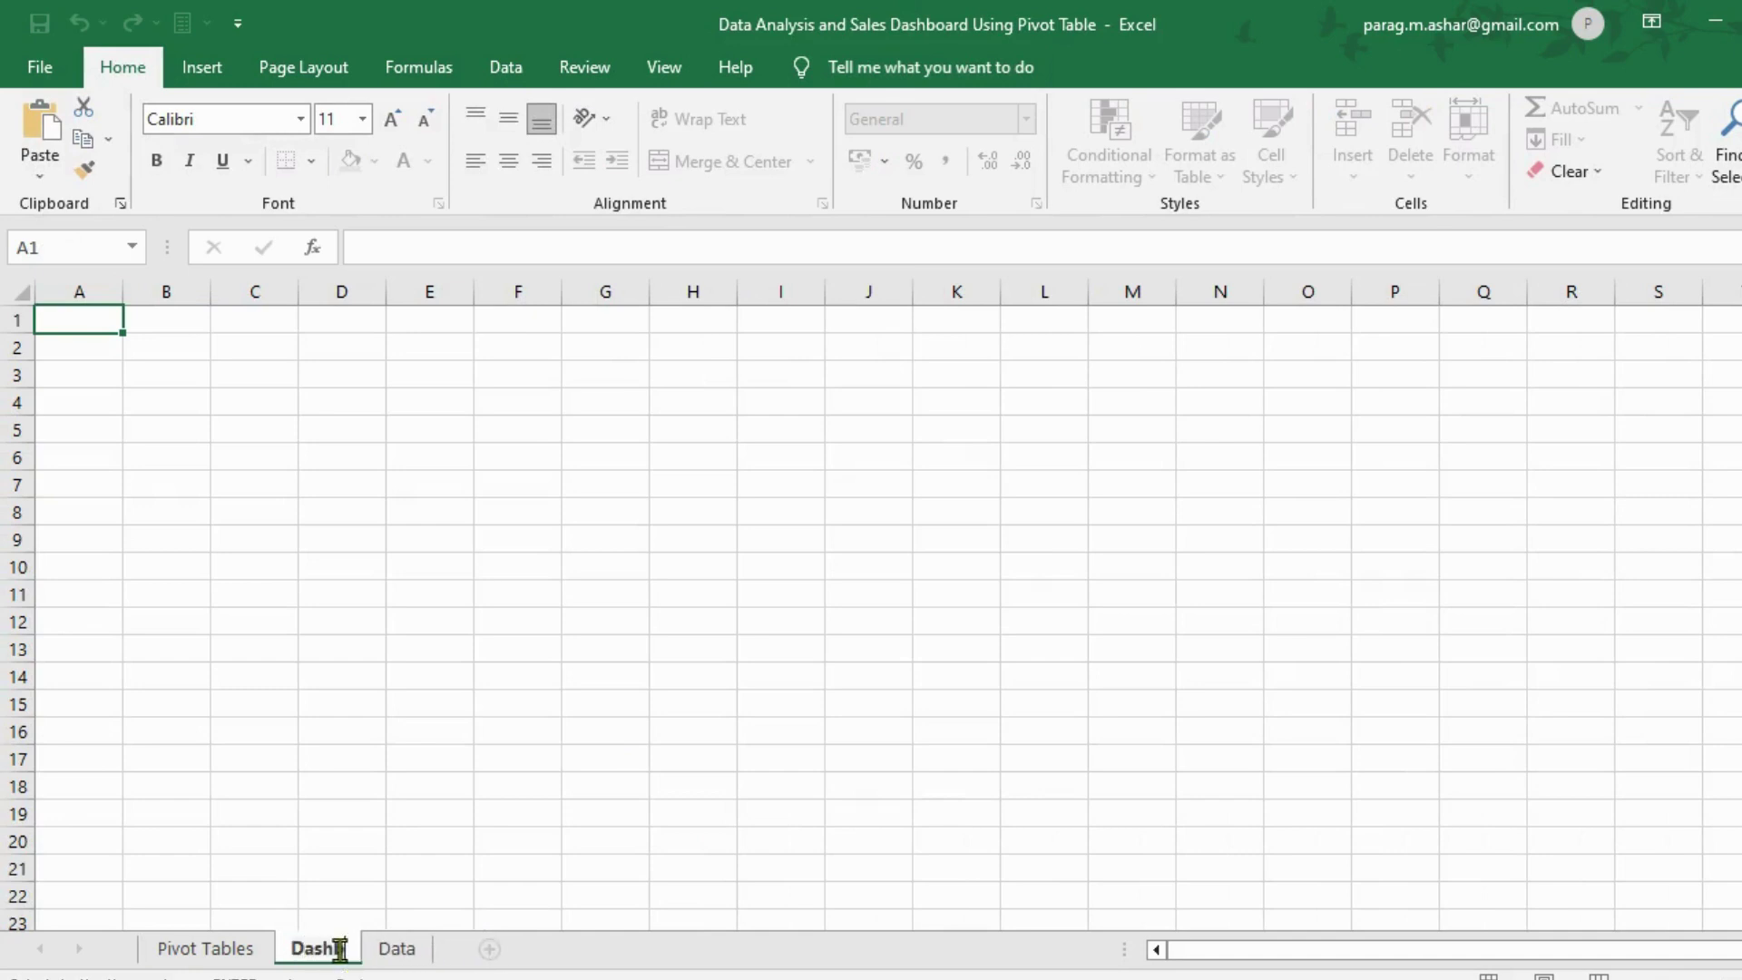
text(oard)
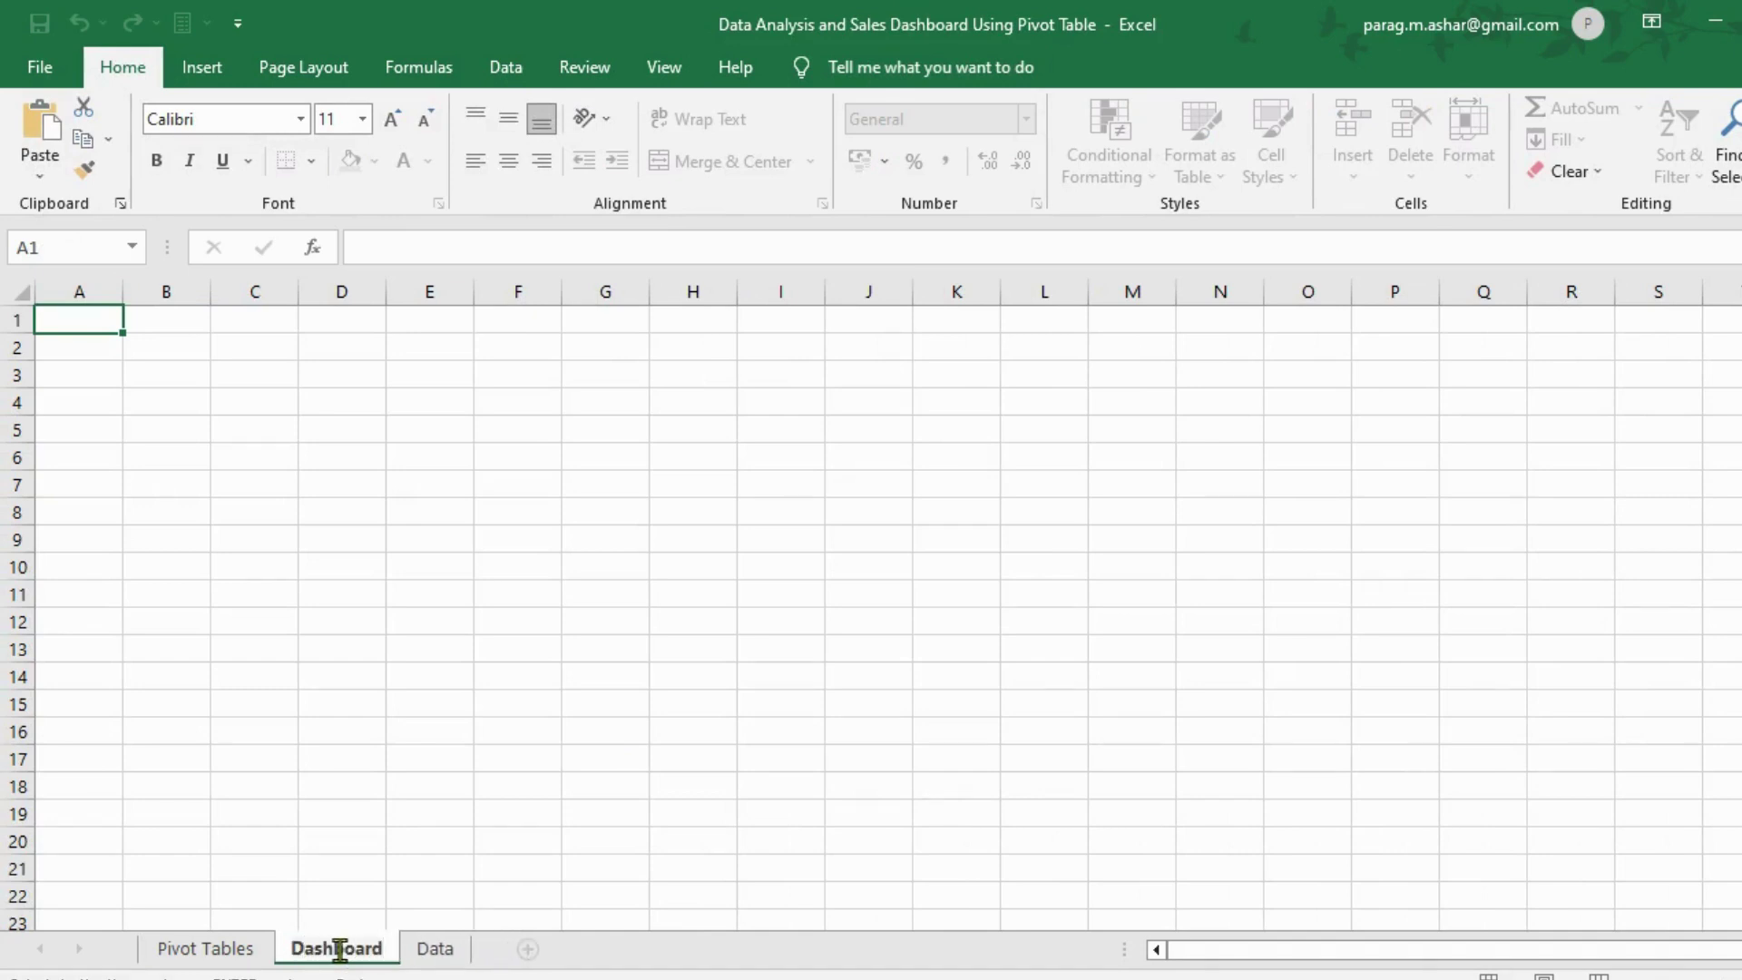
key(Return)
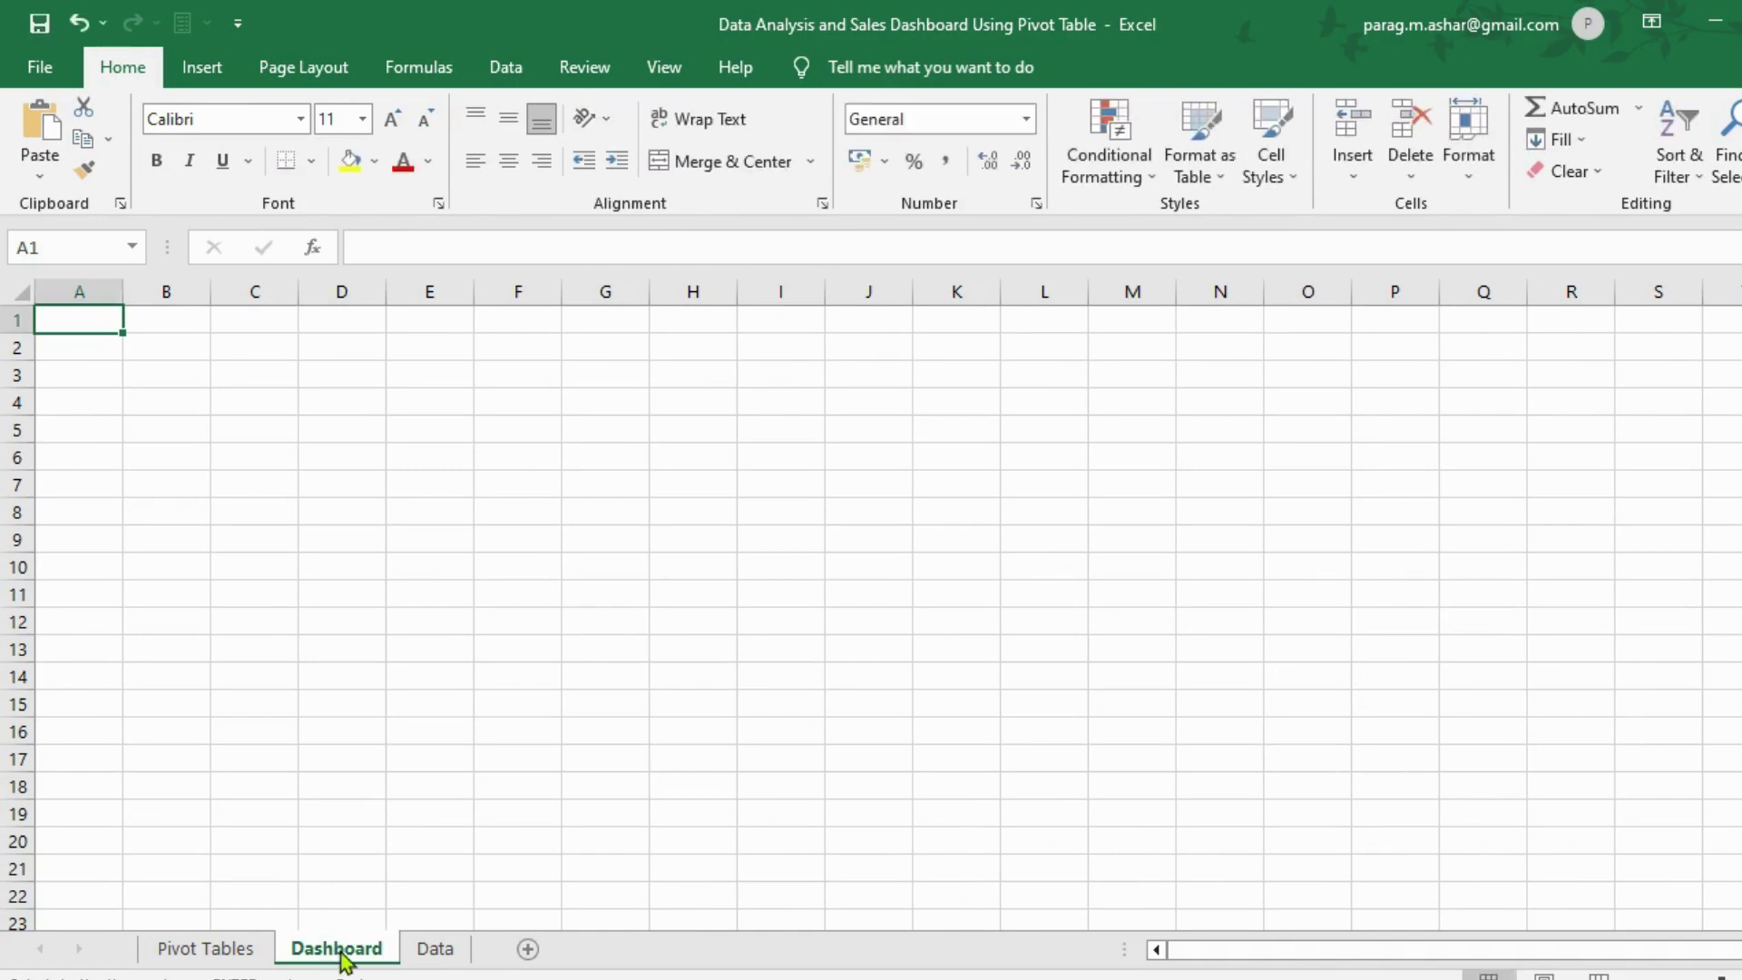
Step: Copy the six yearly, brand and regional PivotCharts at the top of the Pivot Tables sheet and paste them at C1 on the Dashboard sheet
click(207, 948)
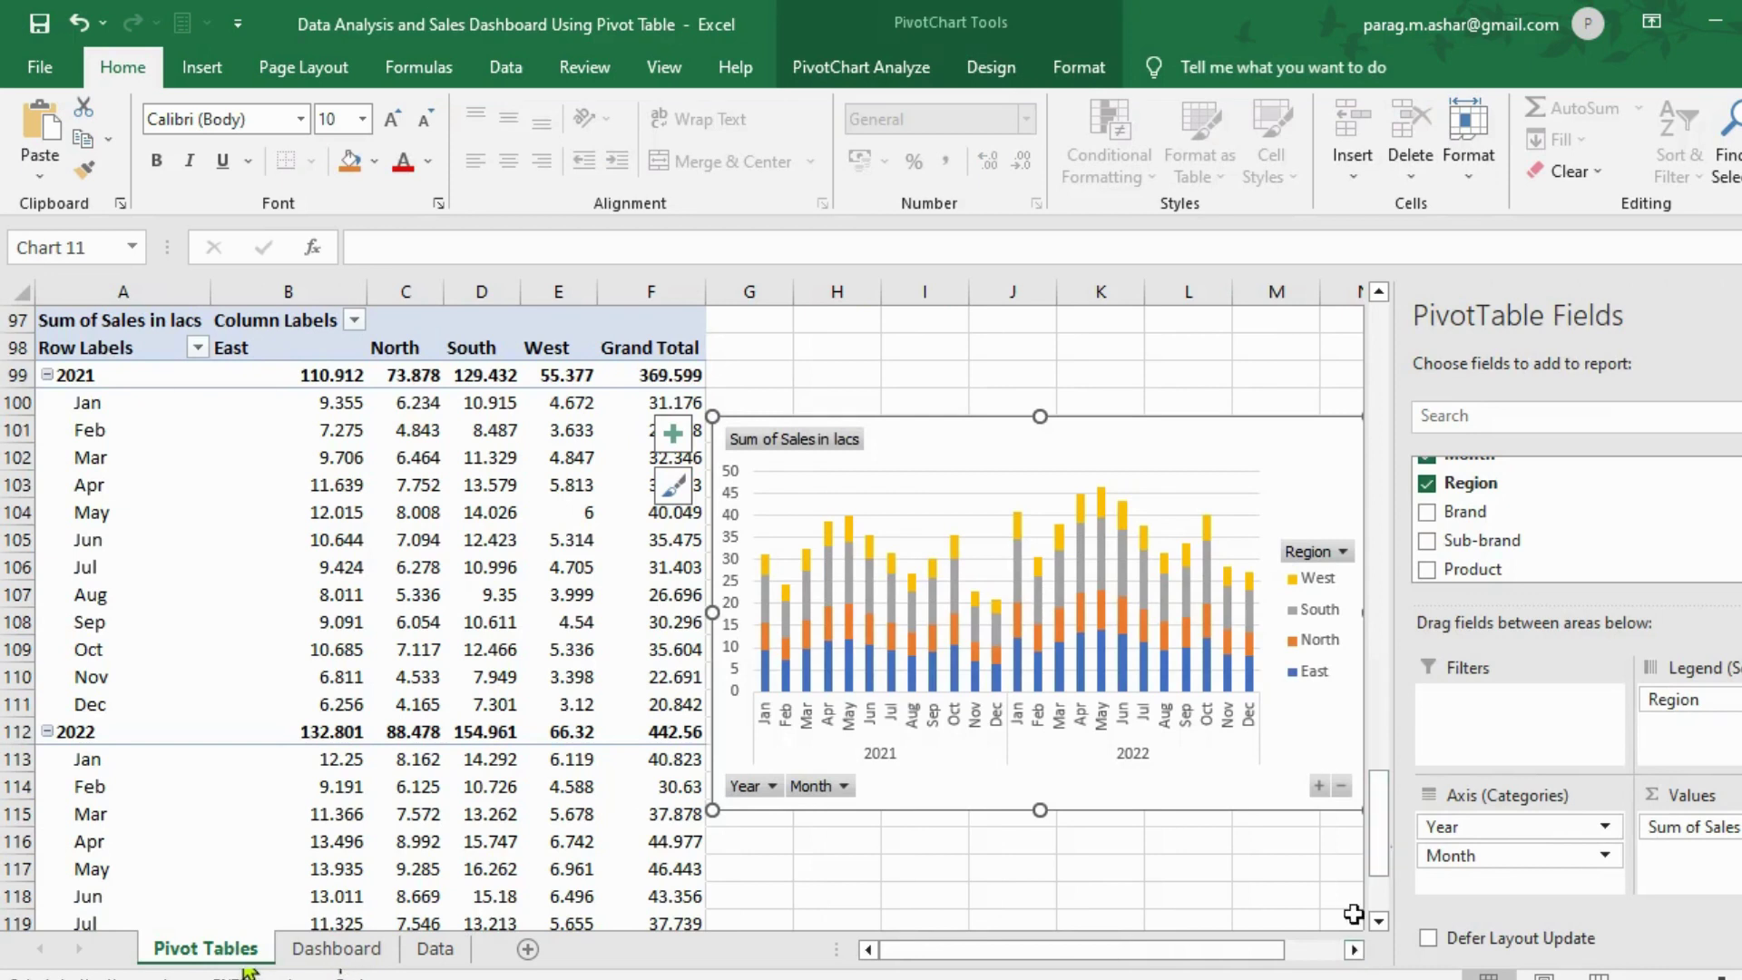
click(1734, 314)
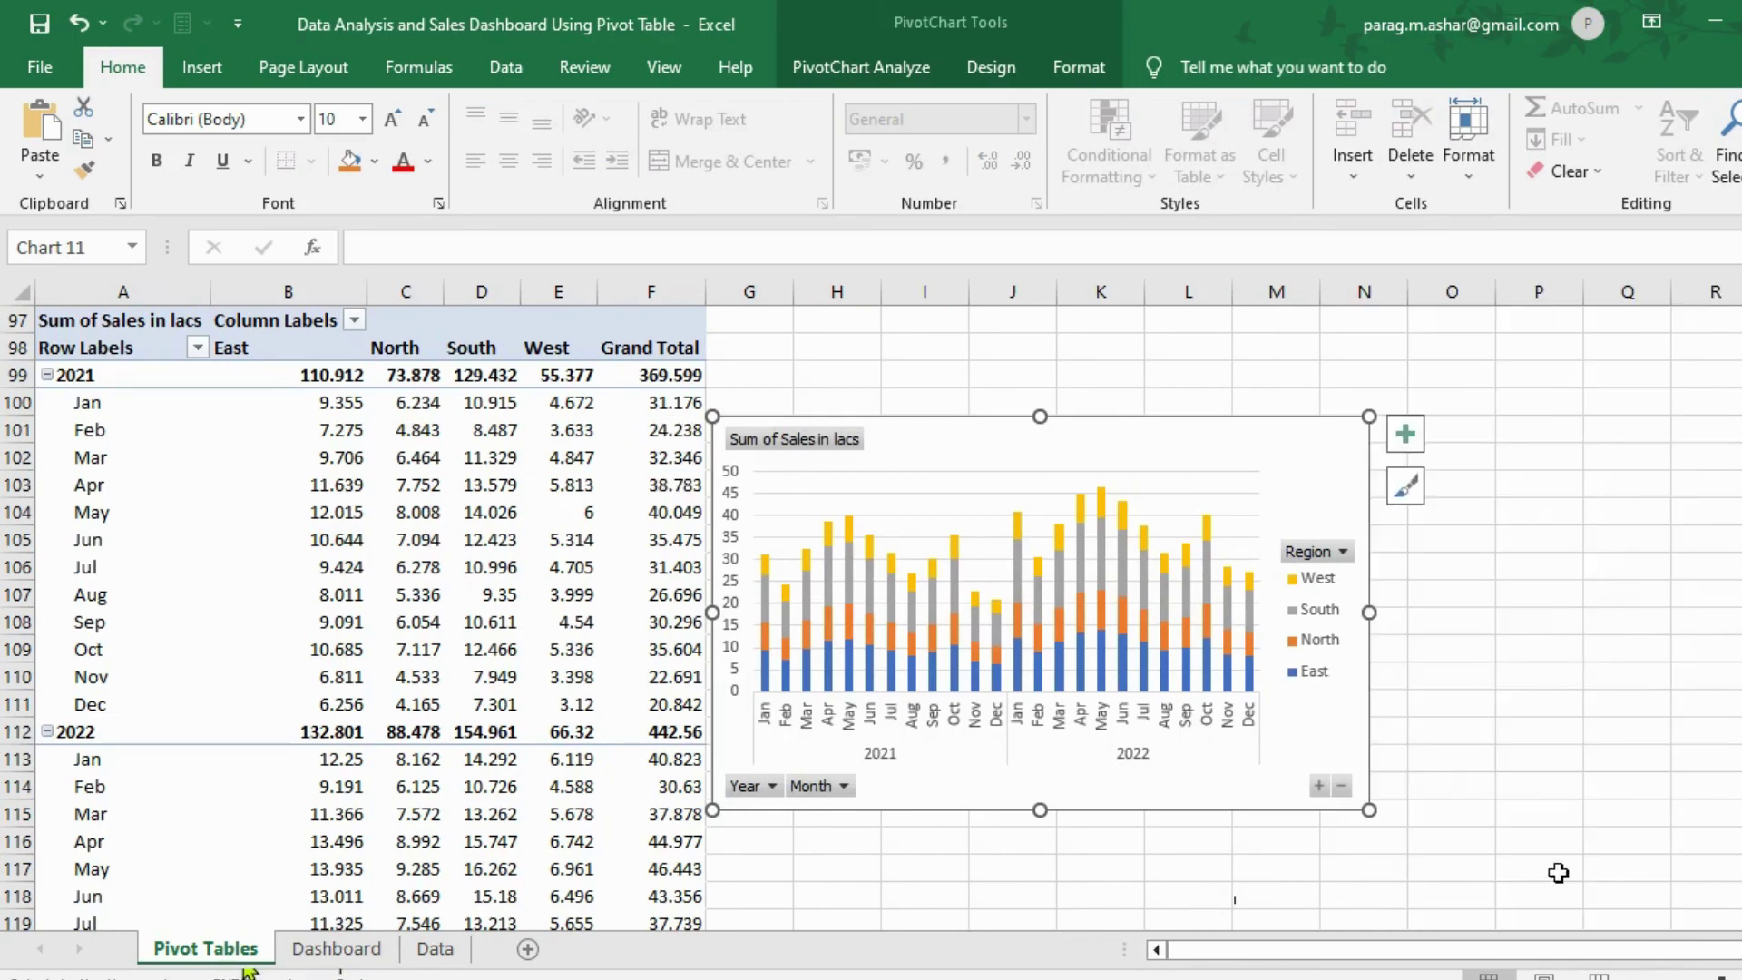
scroll(1559, 873, up, 20)
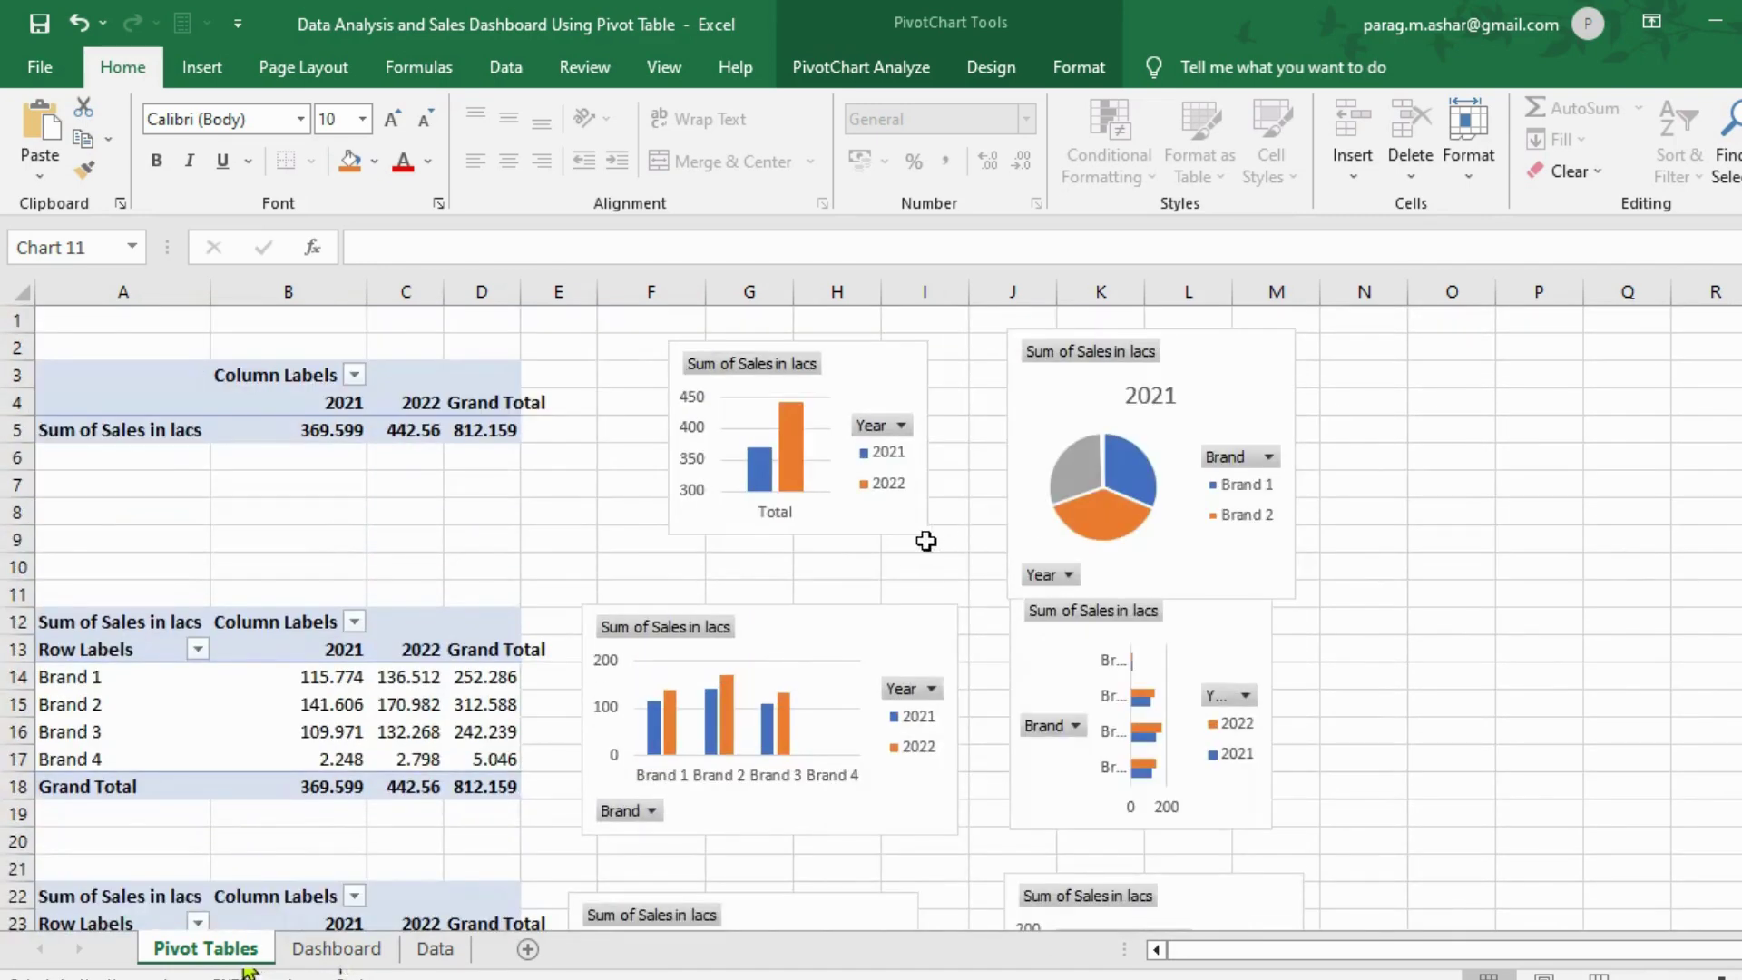
click(910, 530)
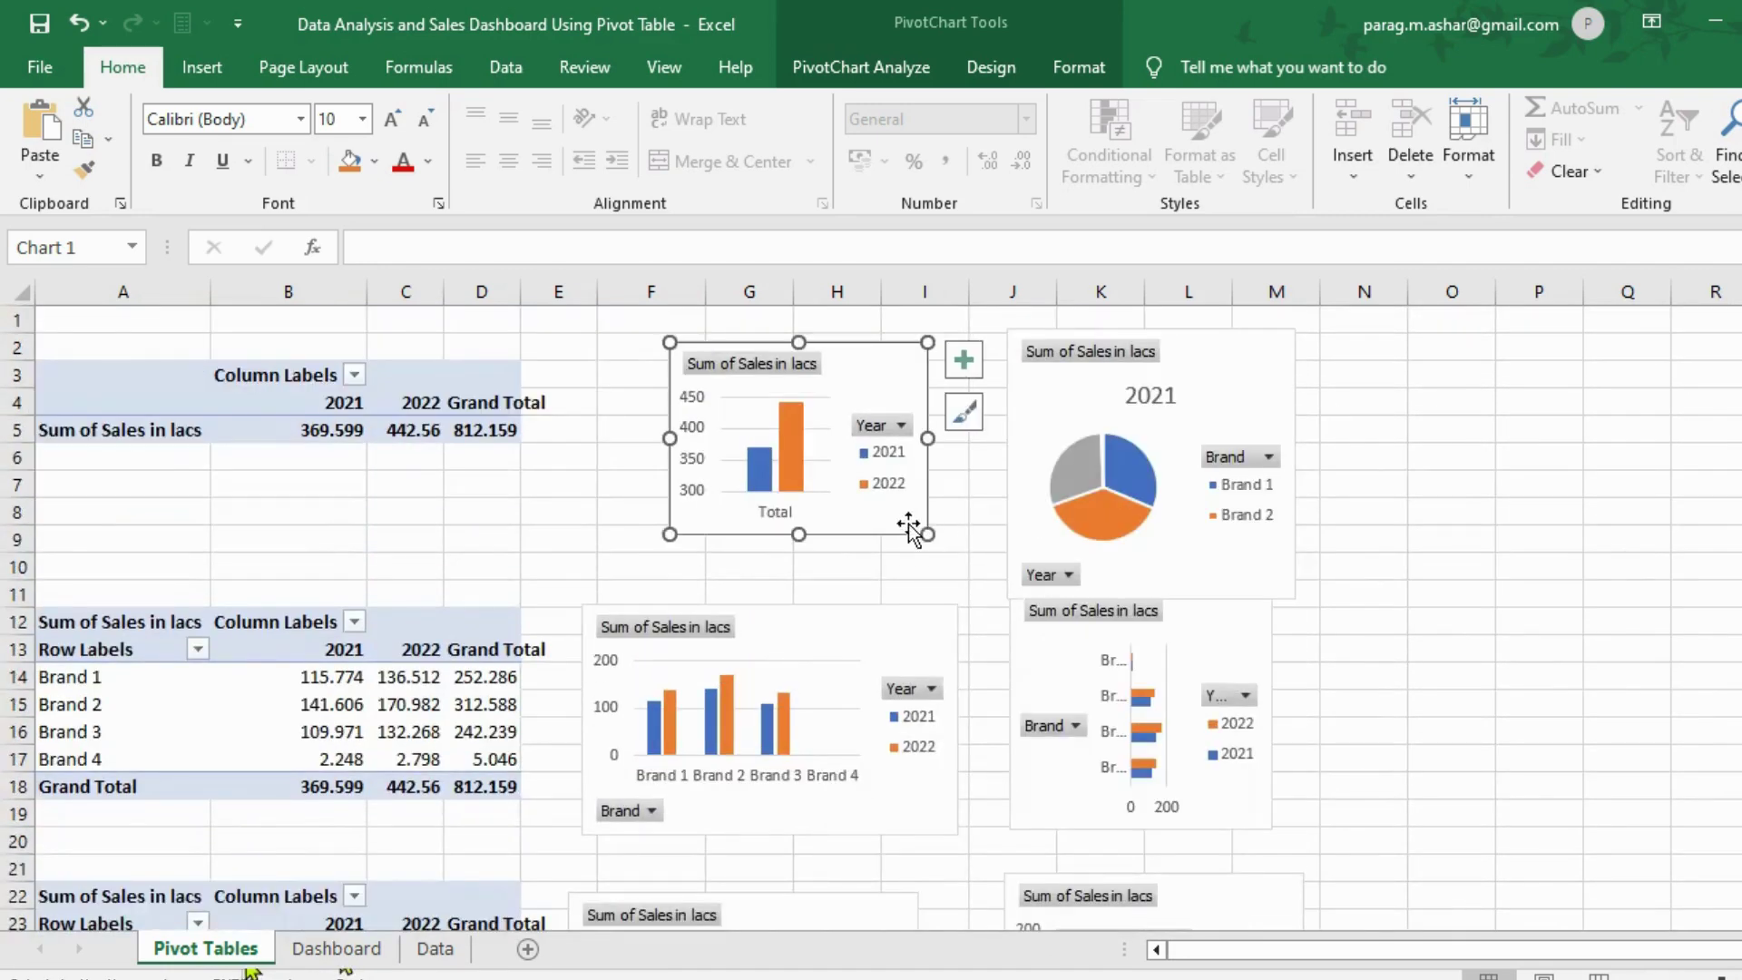
ctrl+click(1034, 537)
ctrl+click(894, 646)
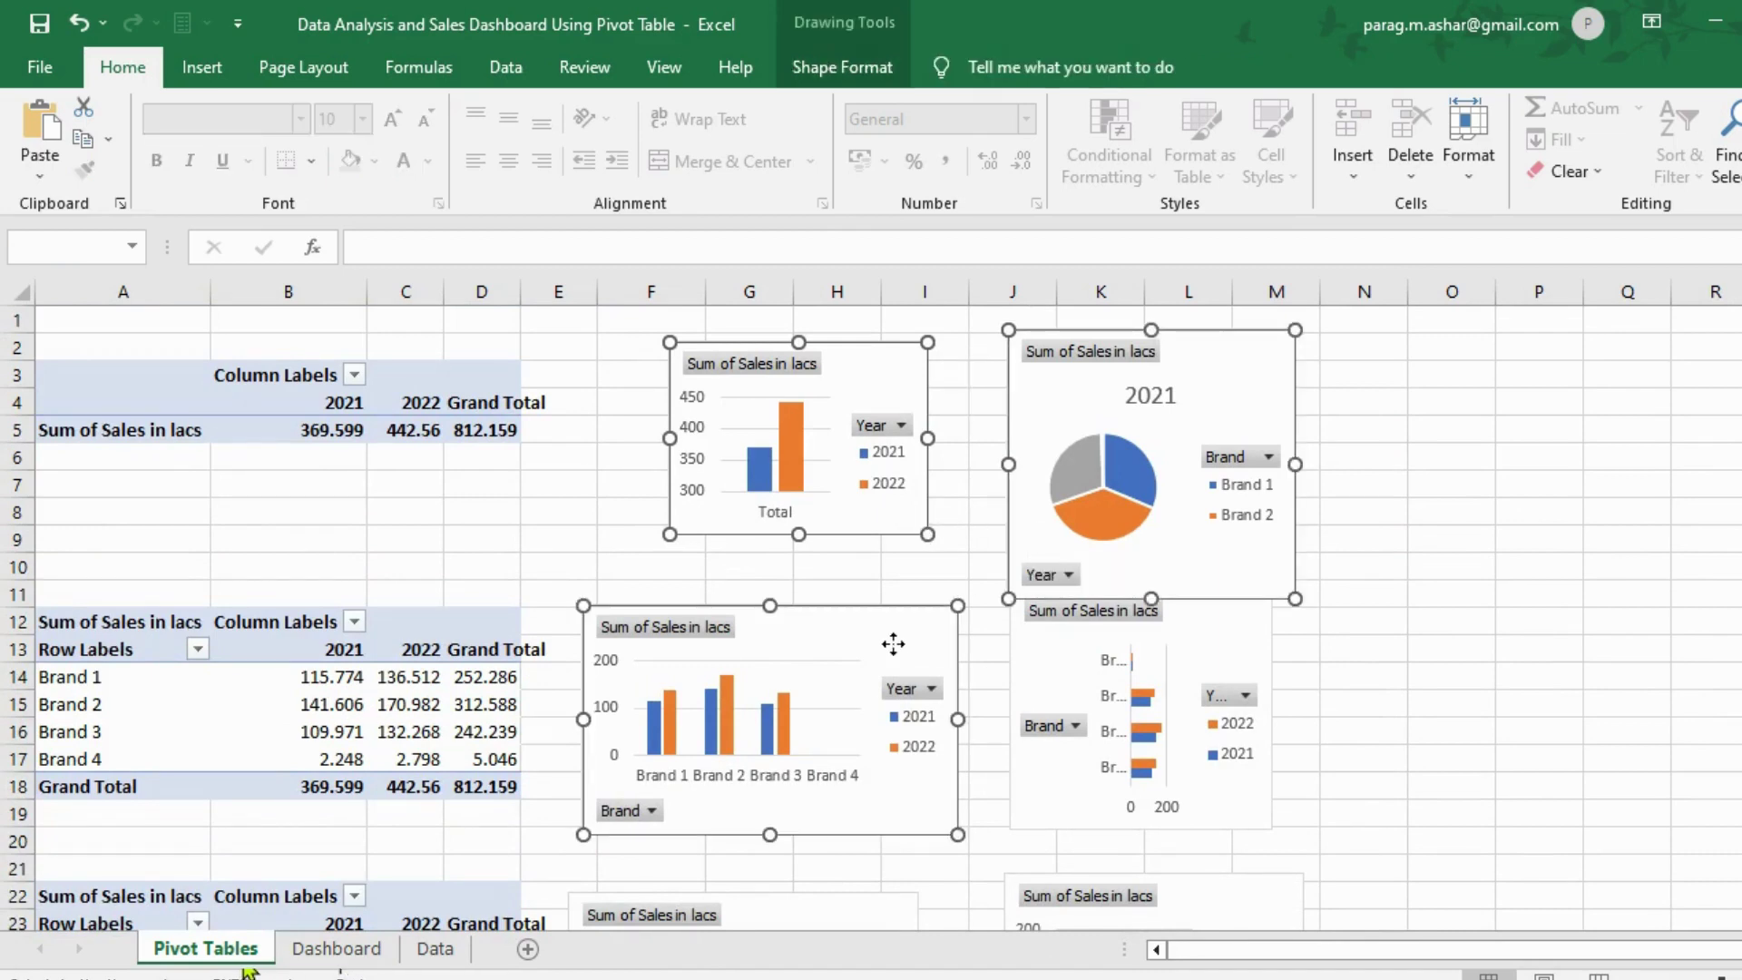
ctrl+click(1053, 660)
ctrl+click(883, 912)
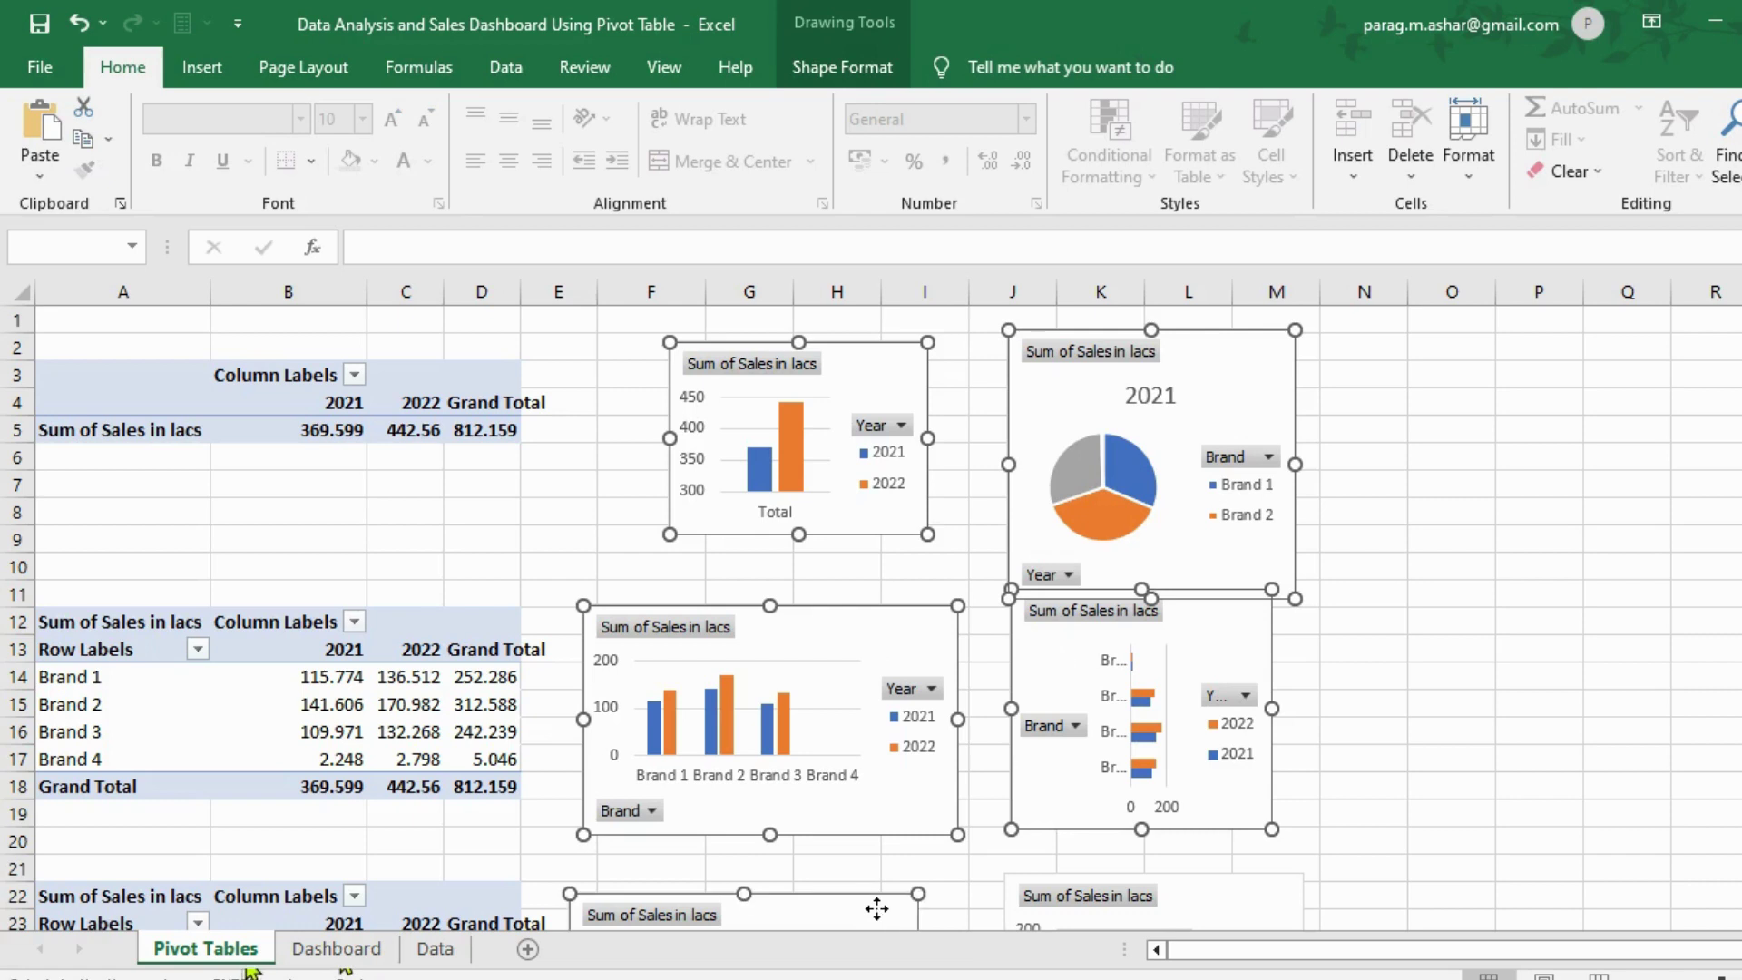
ctrl+click(1224, 892)
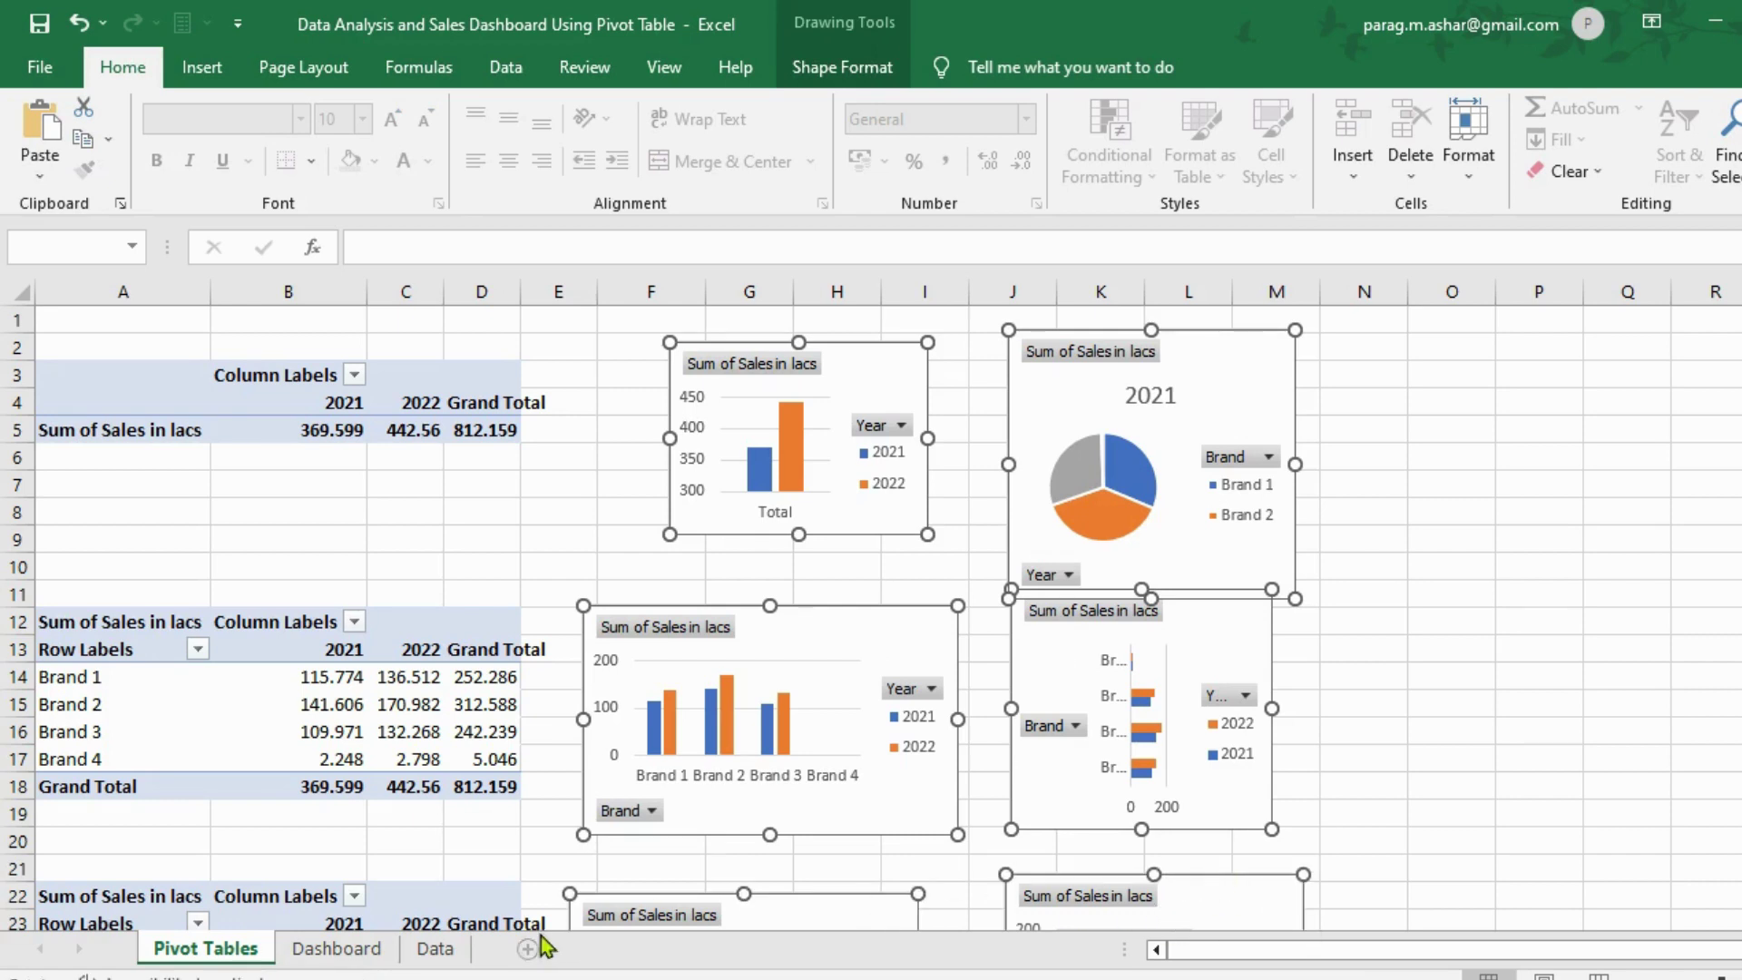
click(337, 948)
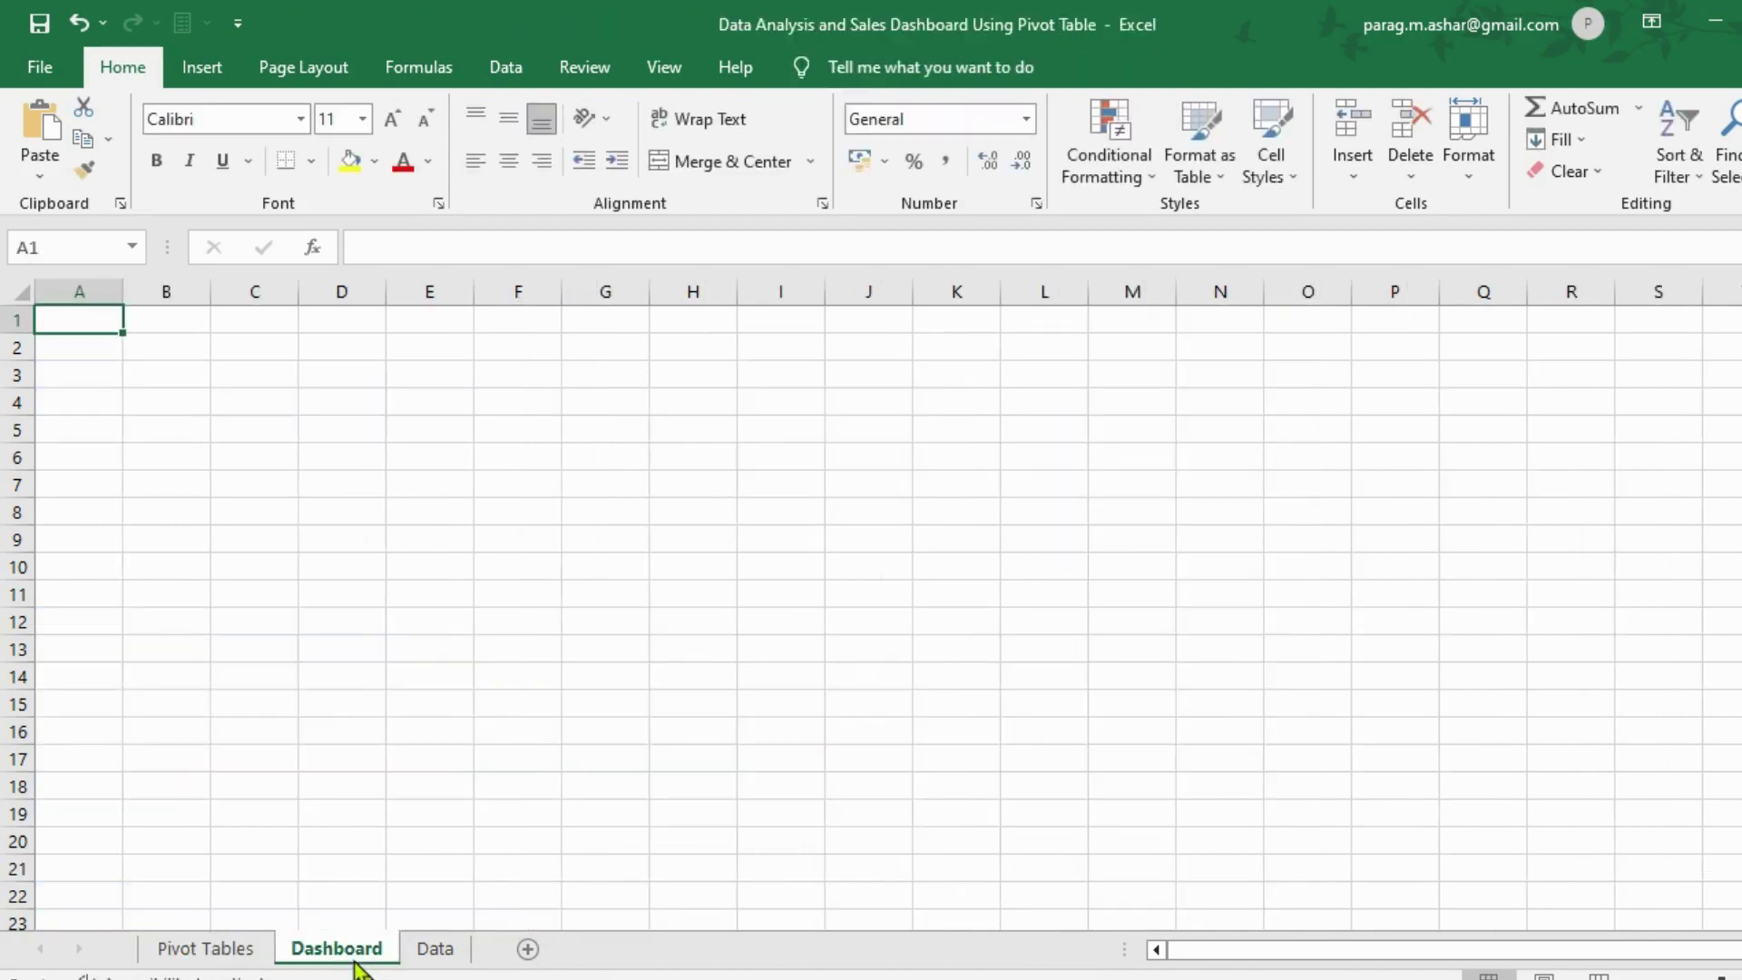
click(265, 332)
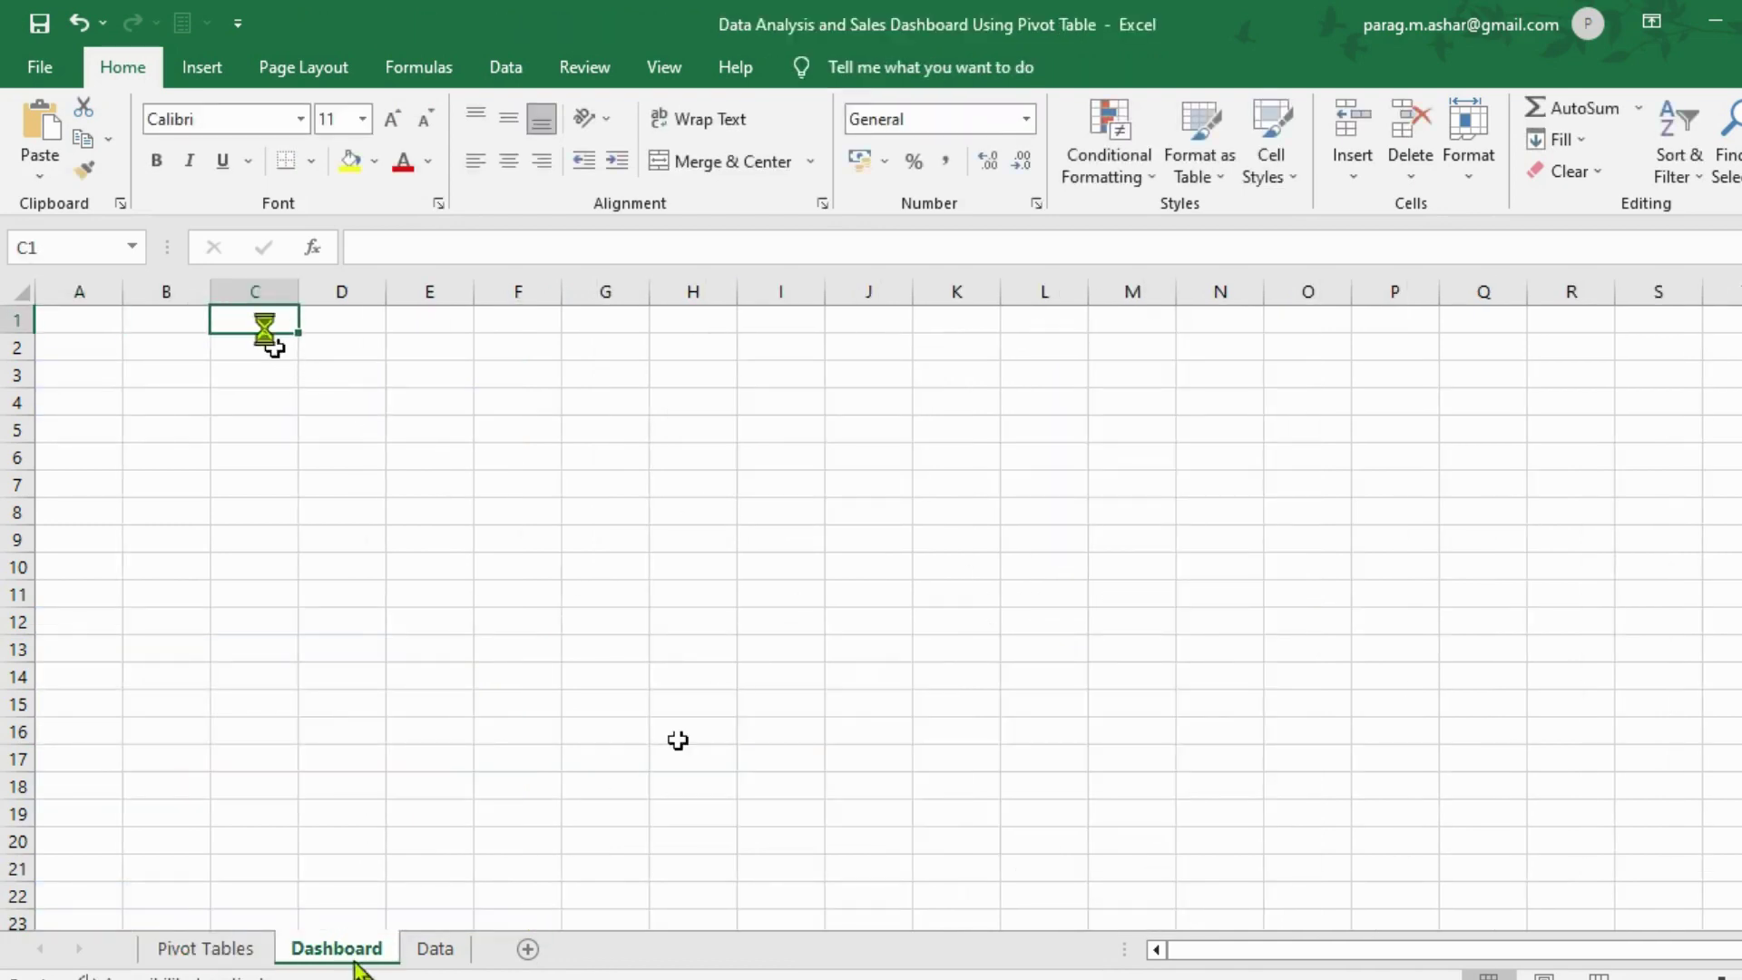
key(ctrl+v)
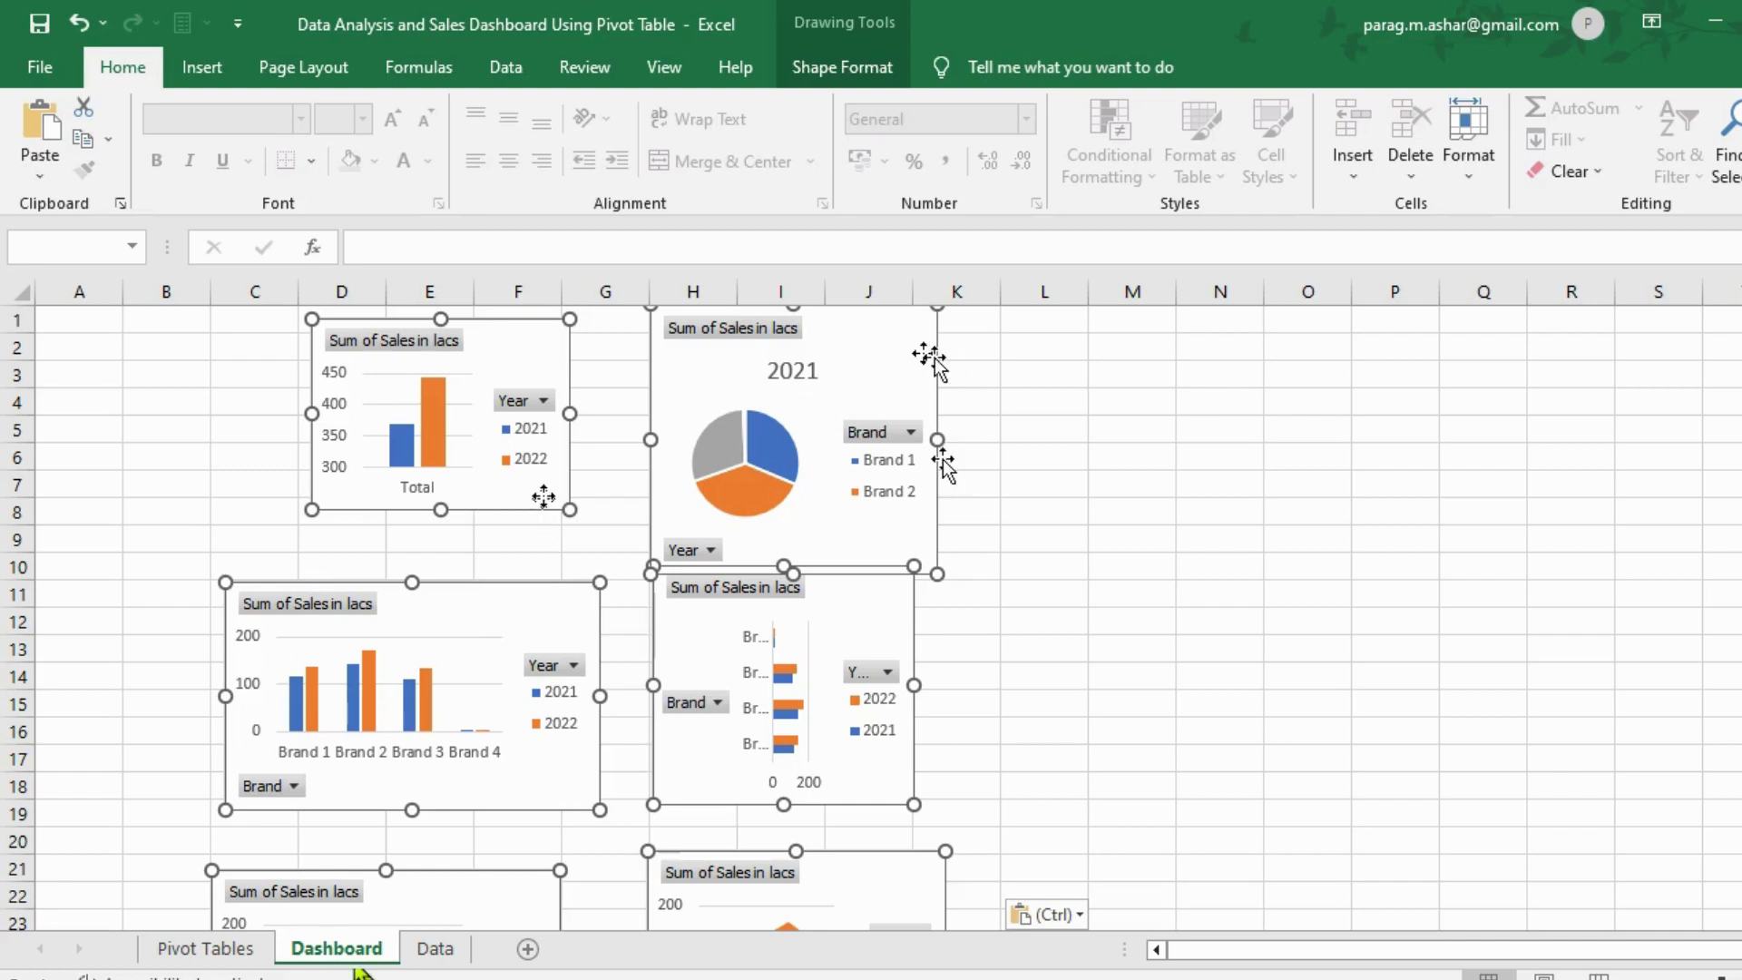
click(1094, 478)
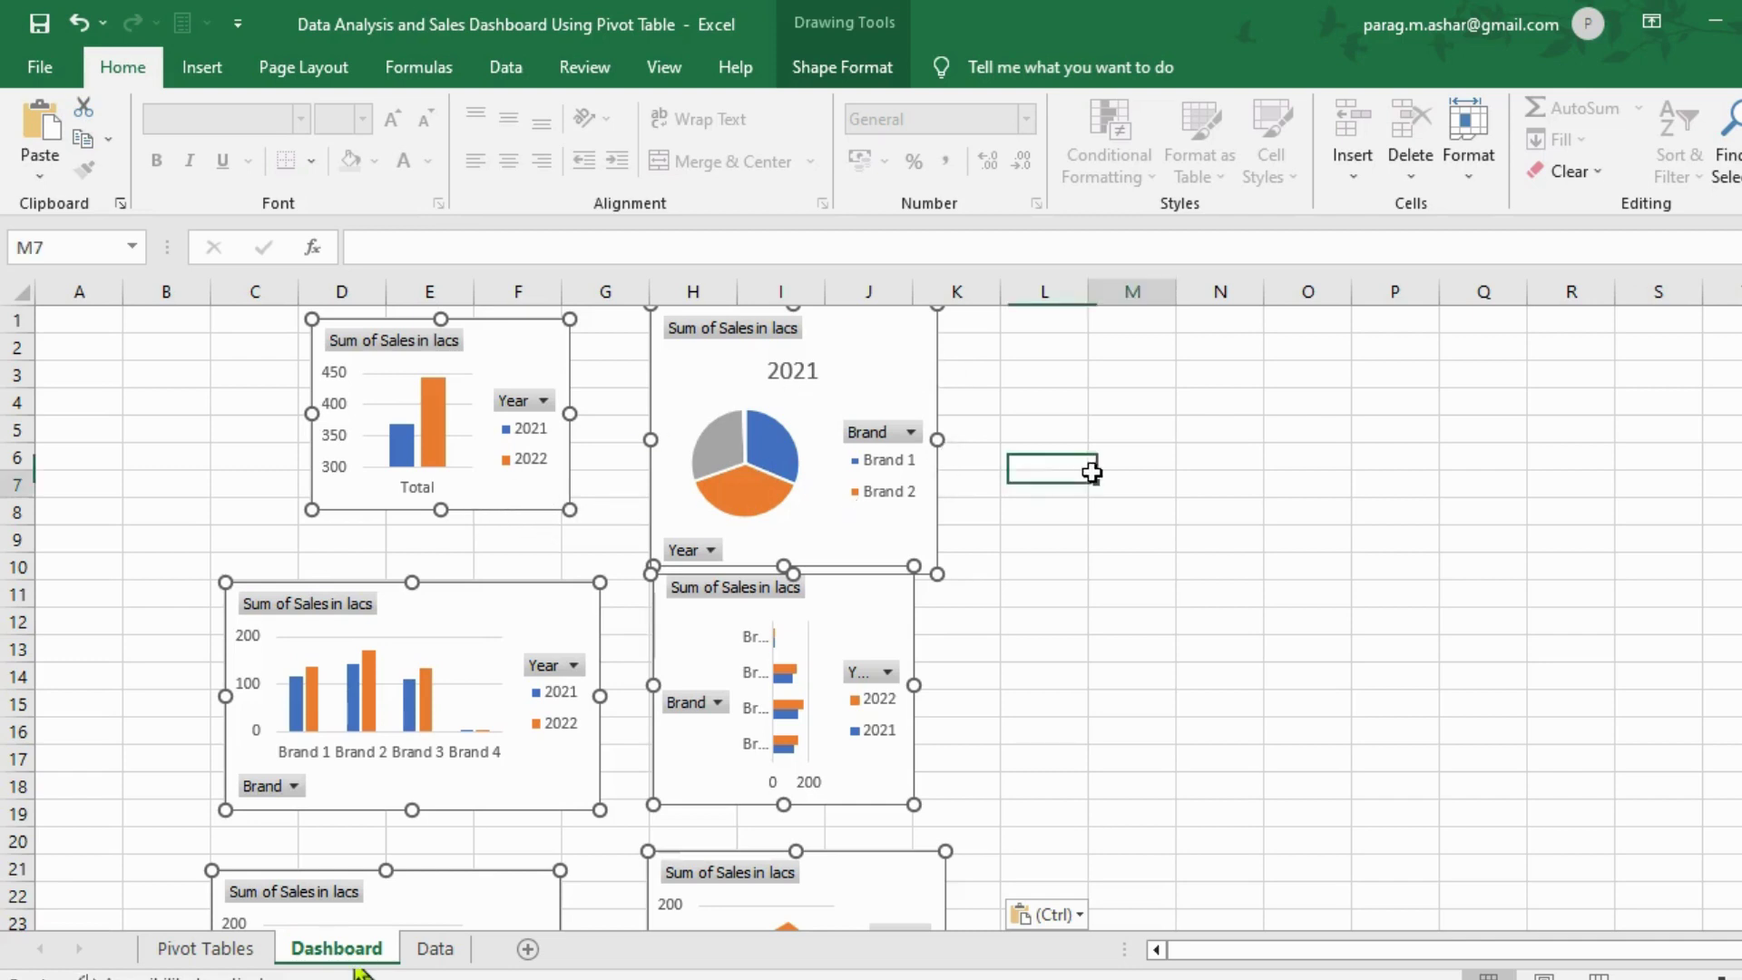
Step: Resize all six PivotCharts on the Dashboard sheet to a height of 7 cm and a width of 11 cm
click(565, 508)
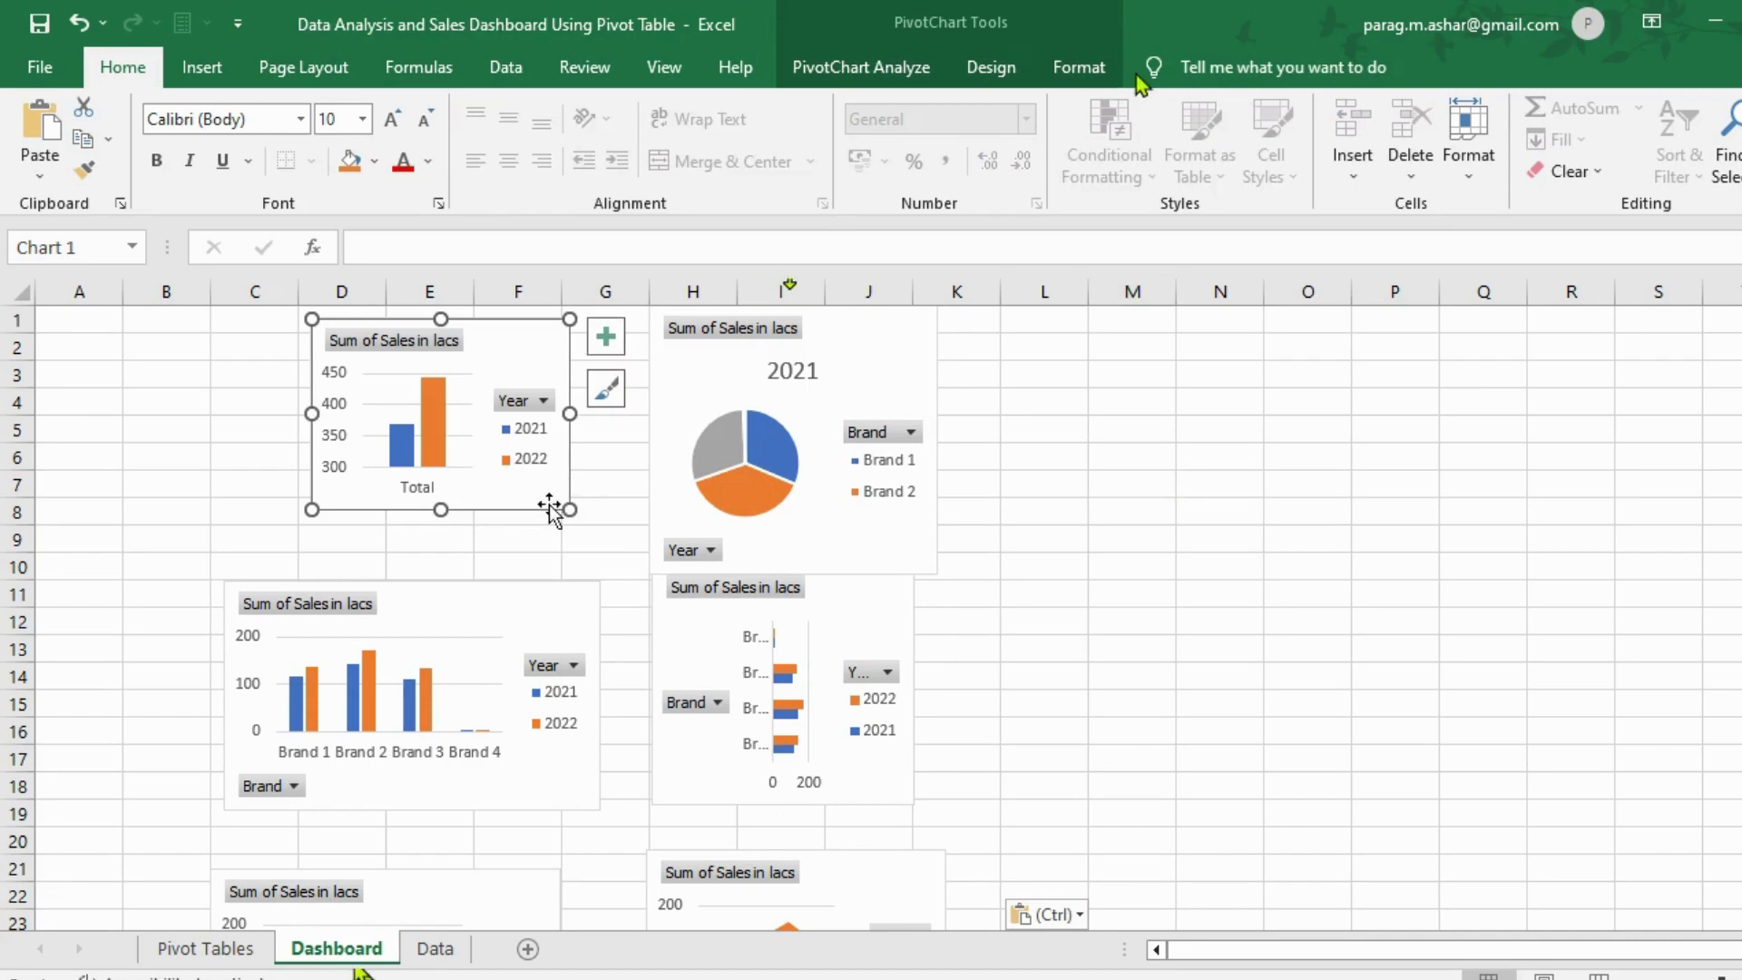
click(1087, 70)
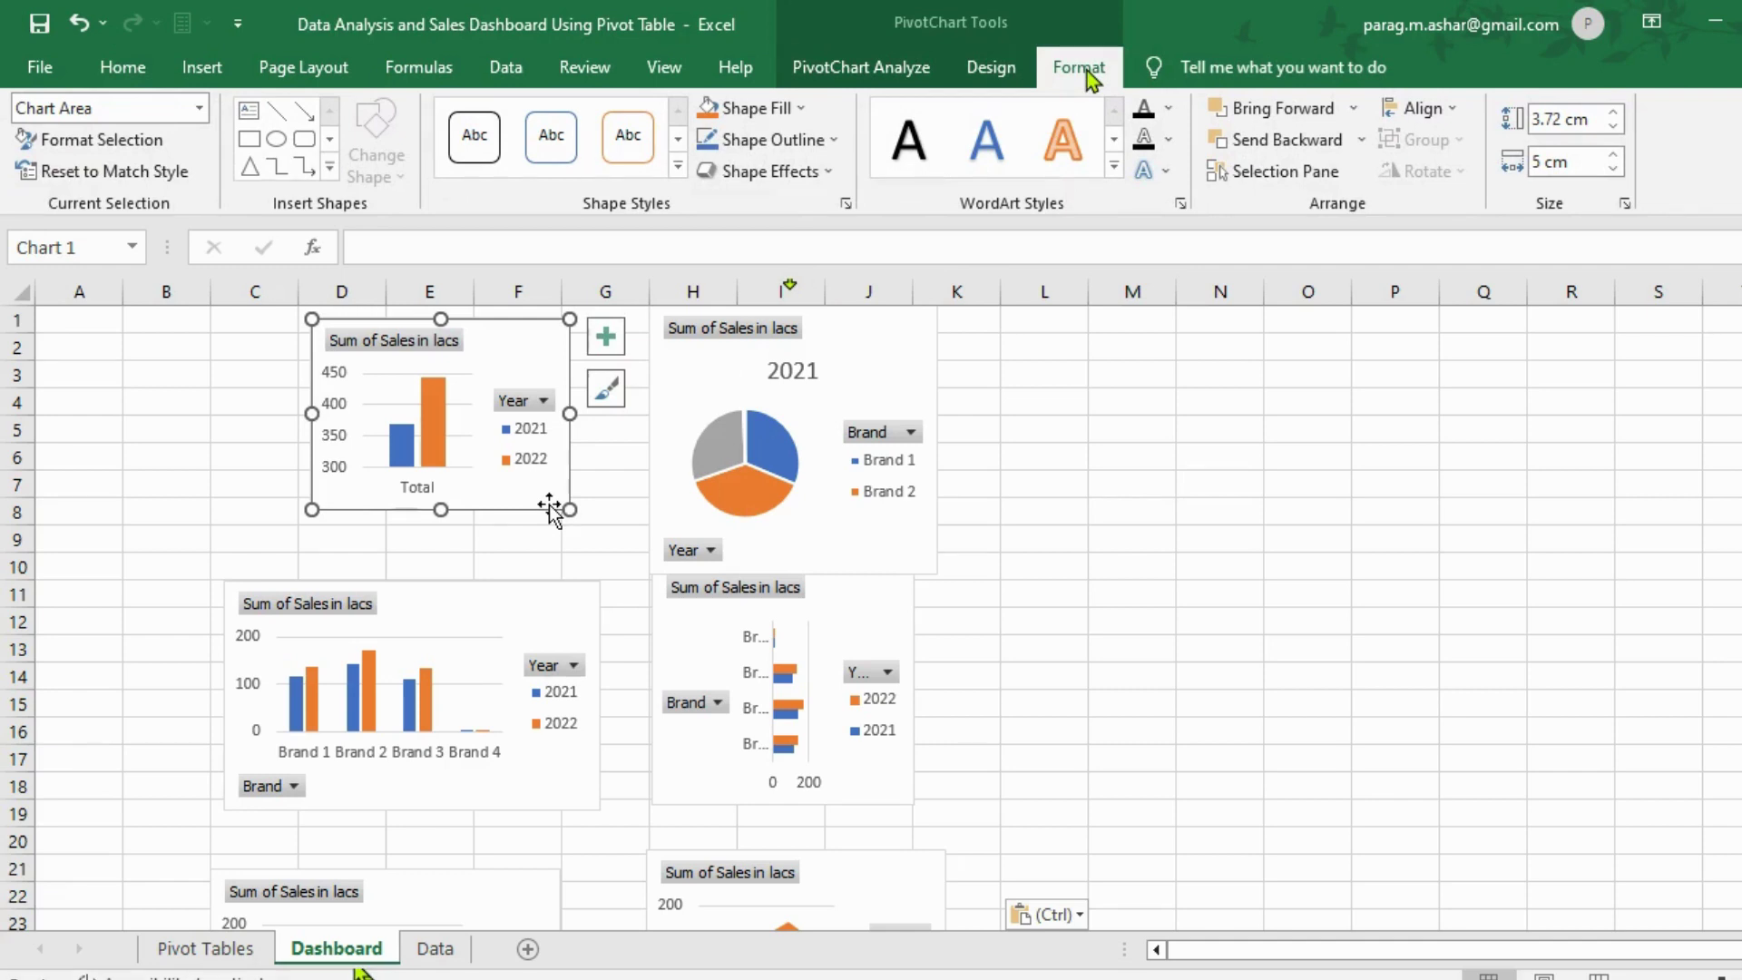
key(ctrl+a)
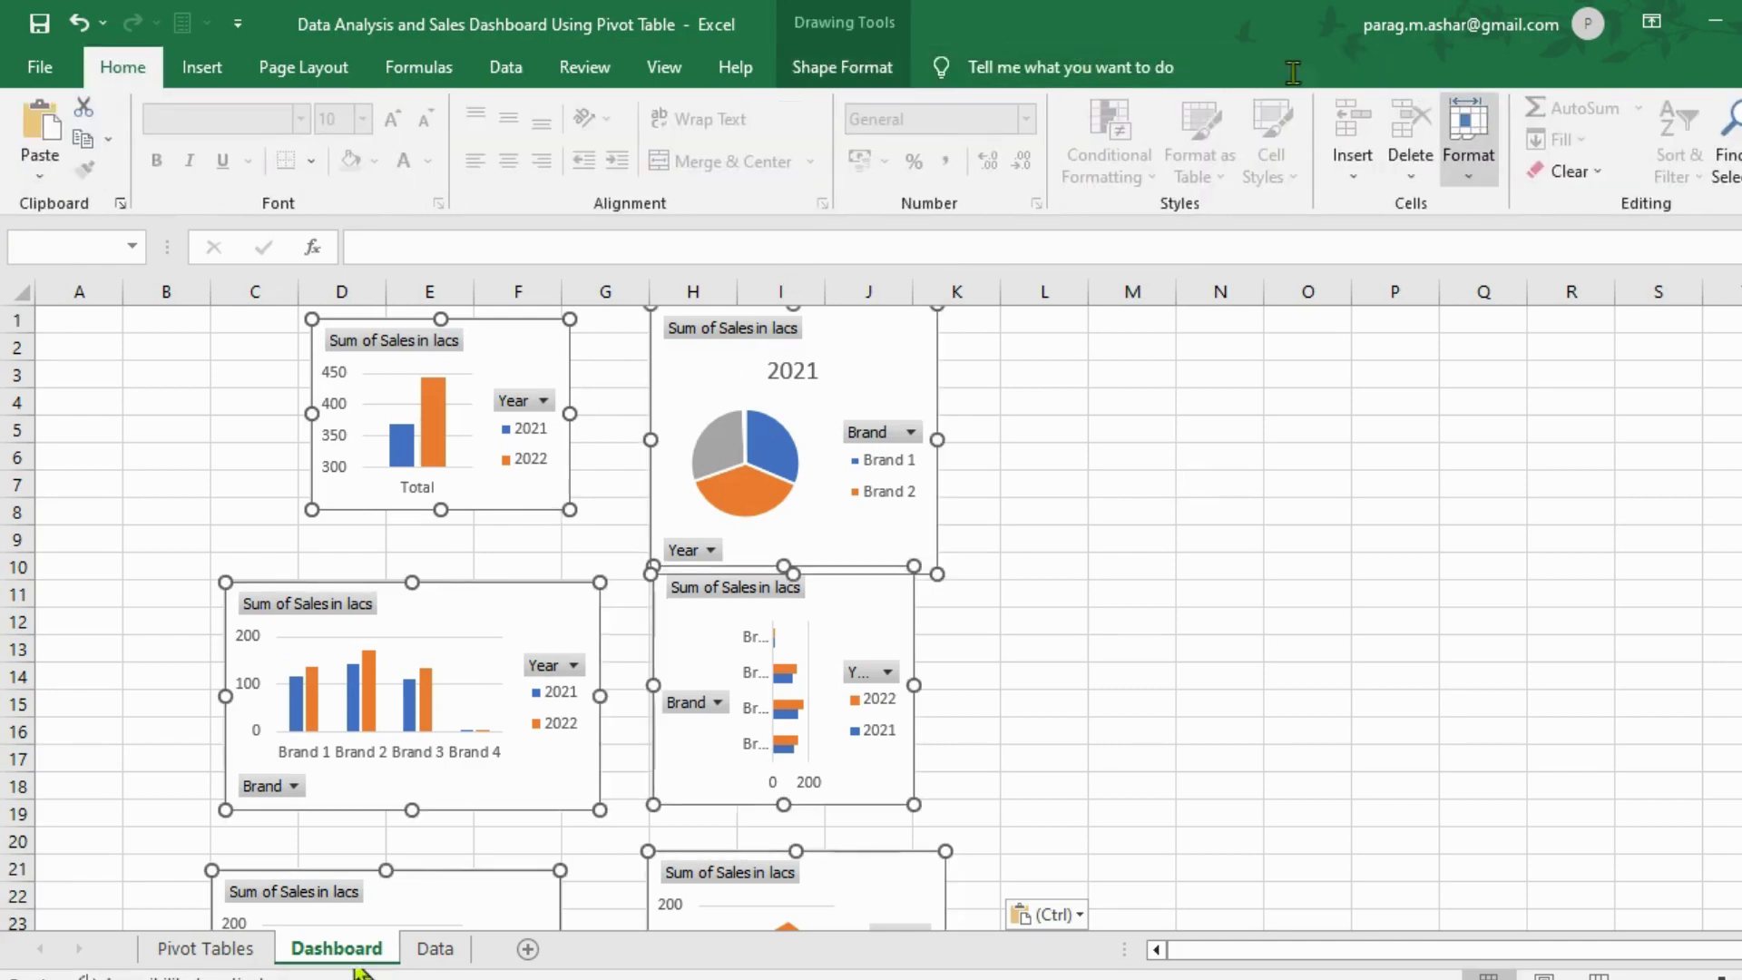
click(851, 72)
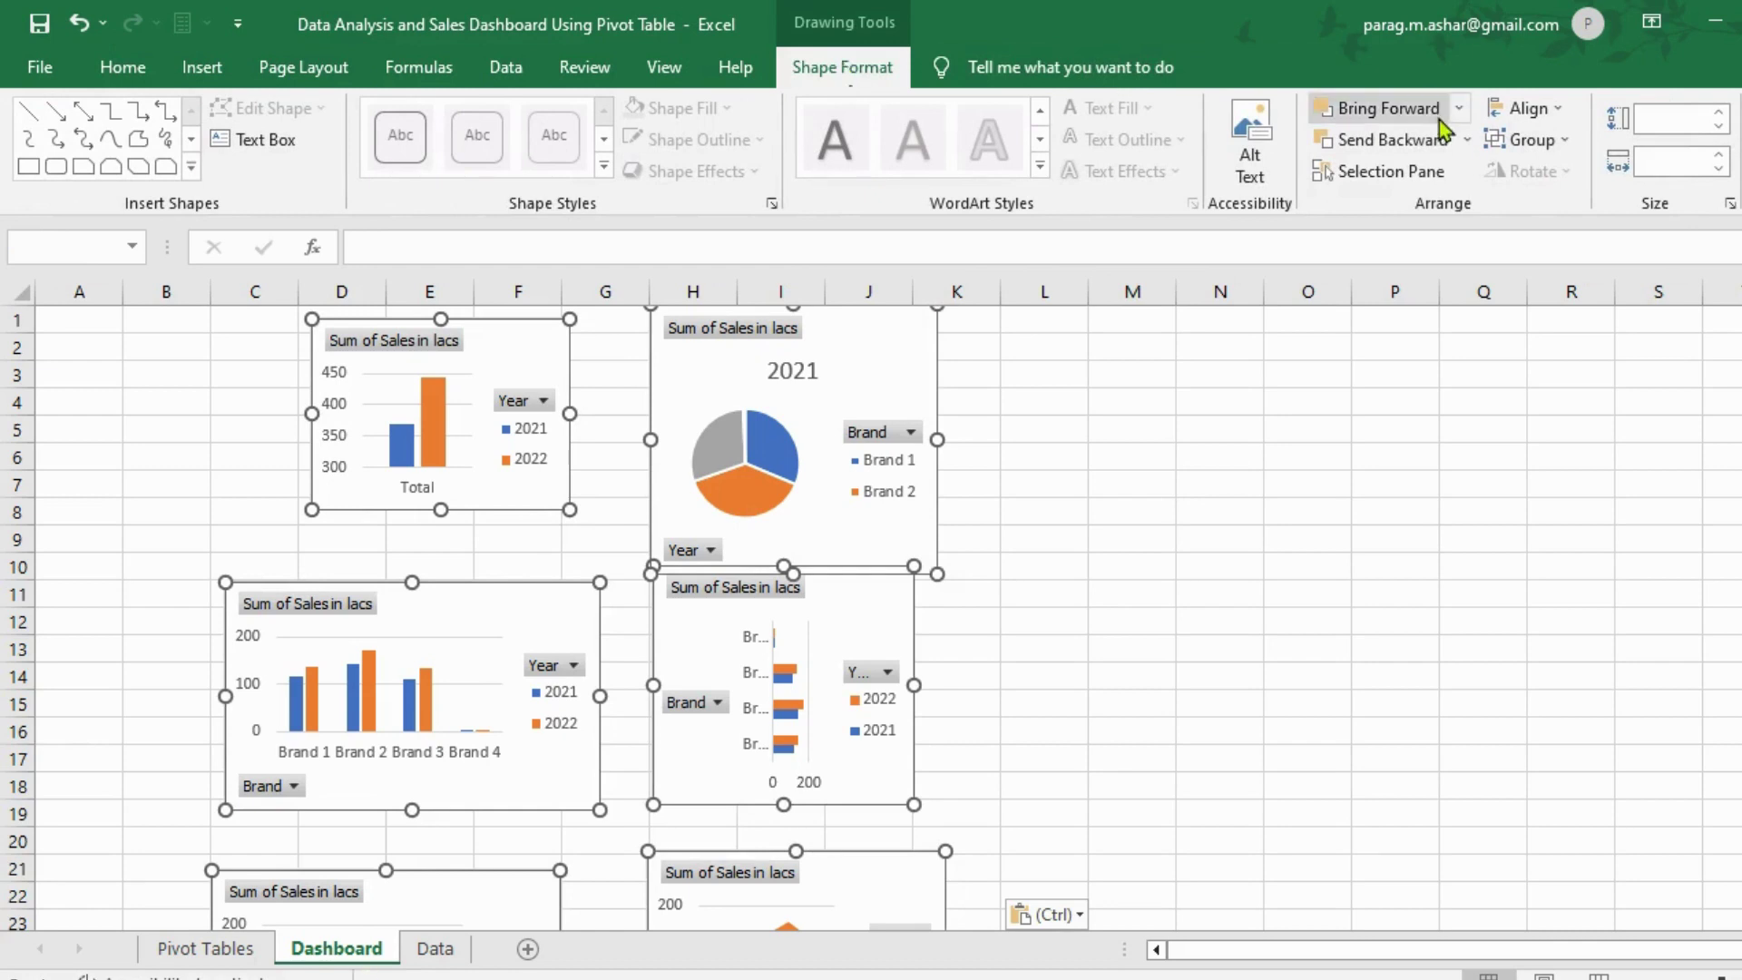
click(1699, 127)
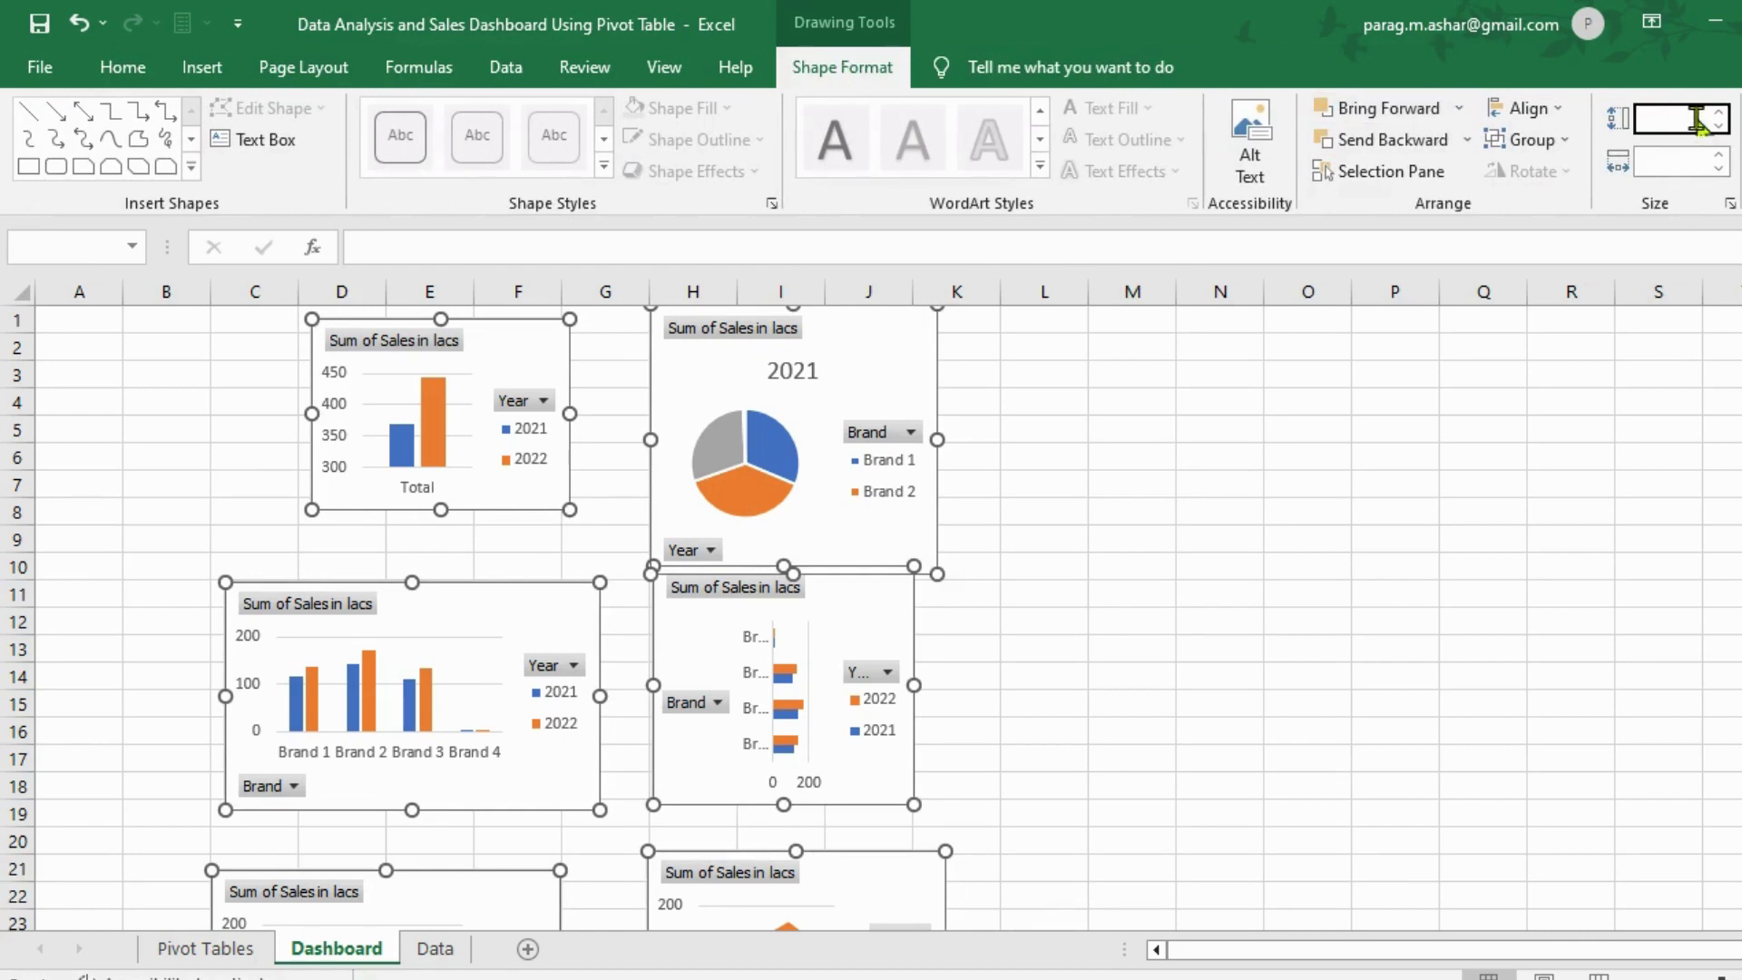
text(7)
key(Tab)
text(1)
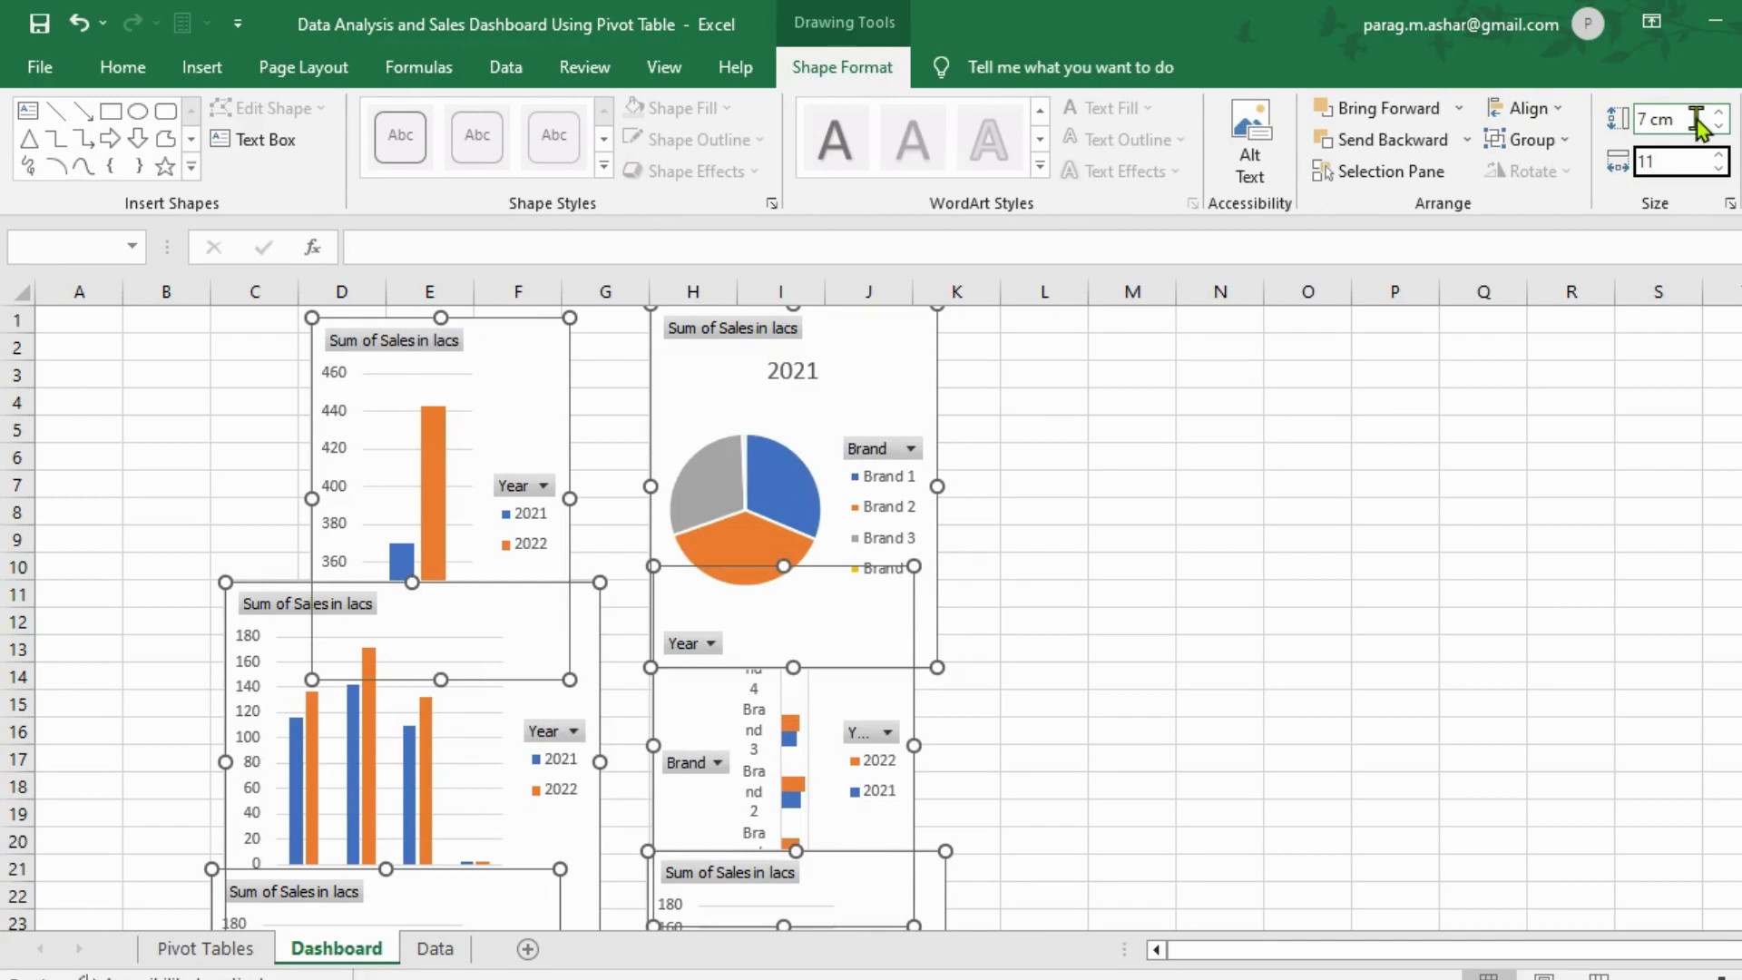
key(Return)
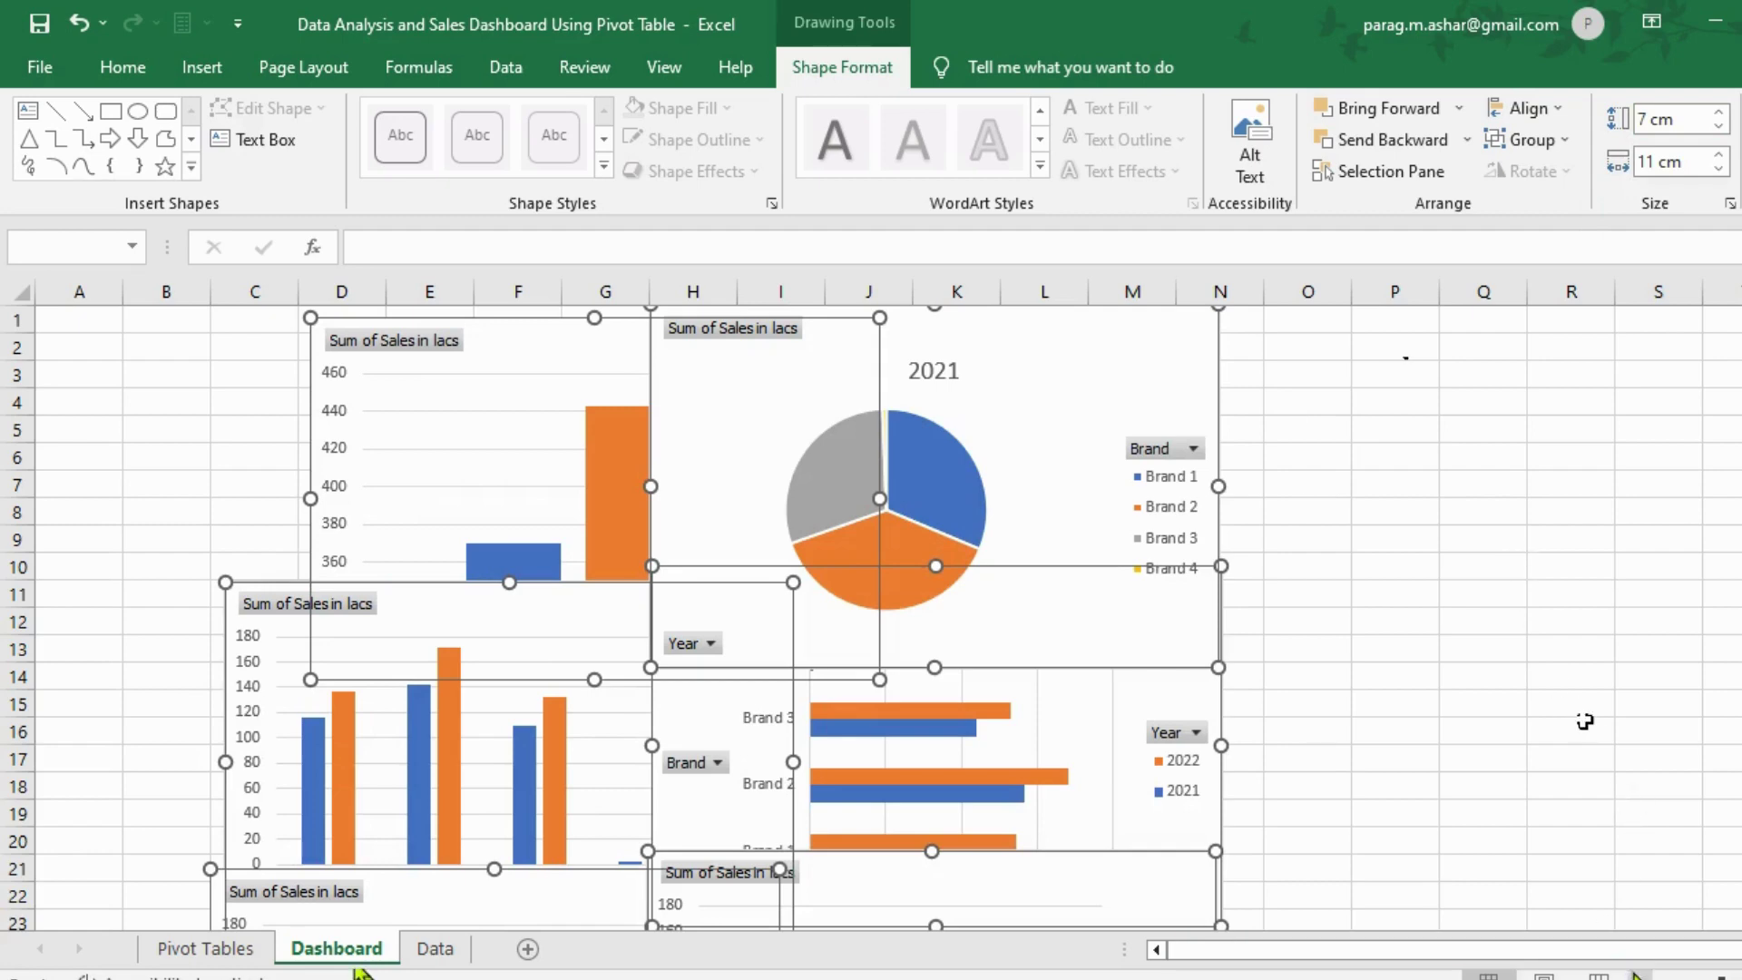
Step: Stack the 2021 brand pie, brand bar and region area charts one below another in about columns AE to AK
ctrl+scroll(1584, 721, down, 4)
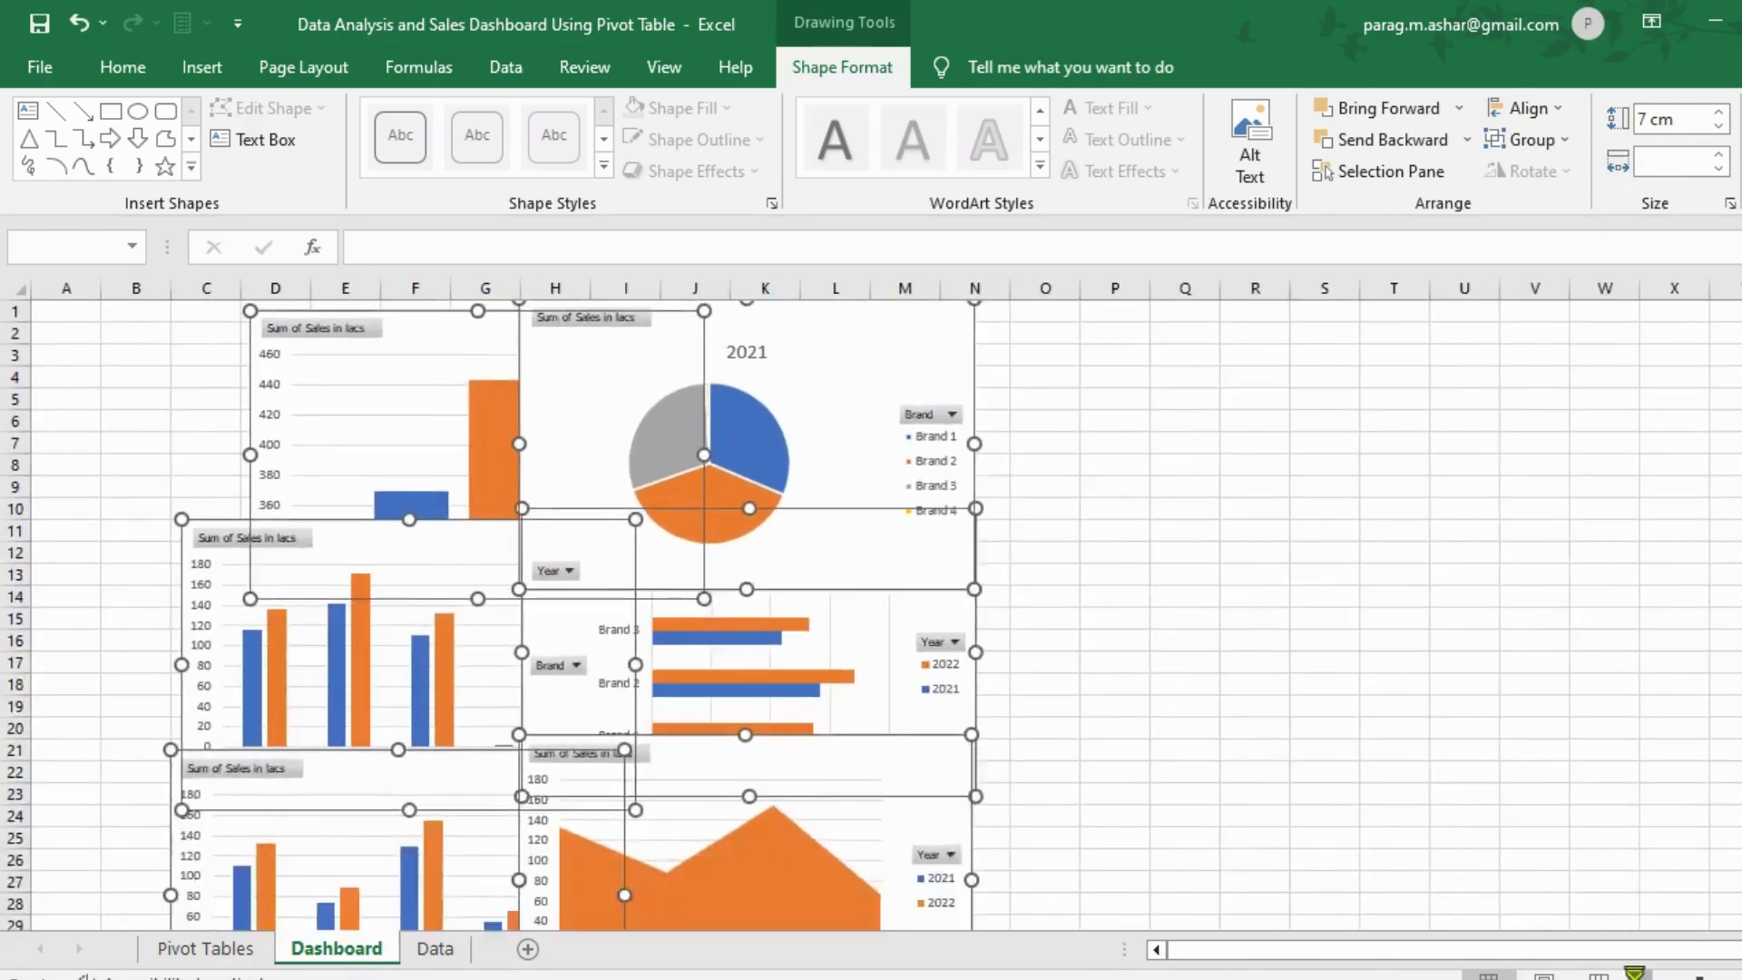
ctrl+scroll(962, 664, down, 2)
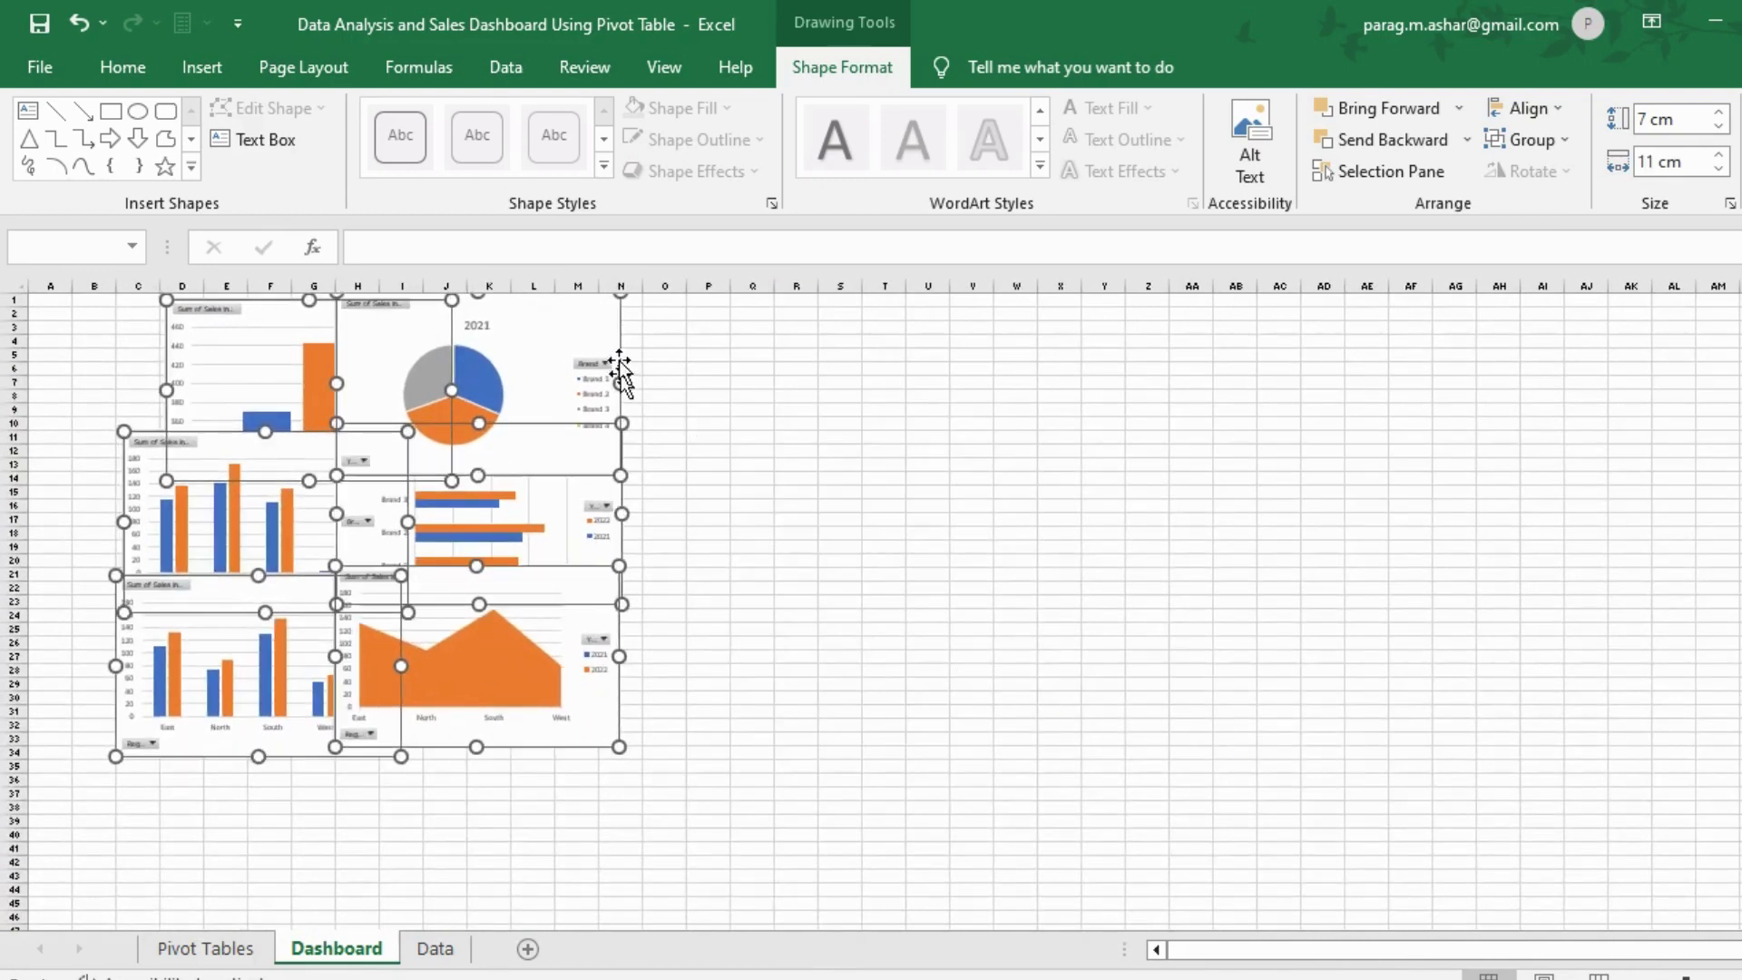
click(740, 396)
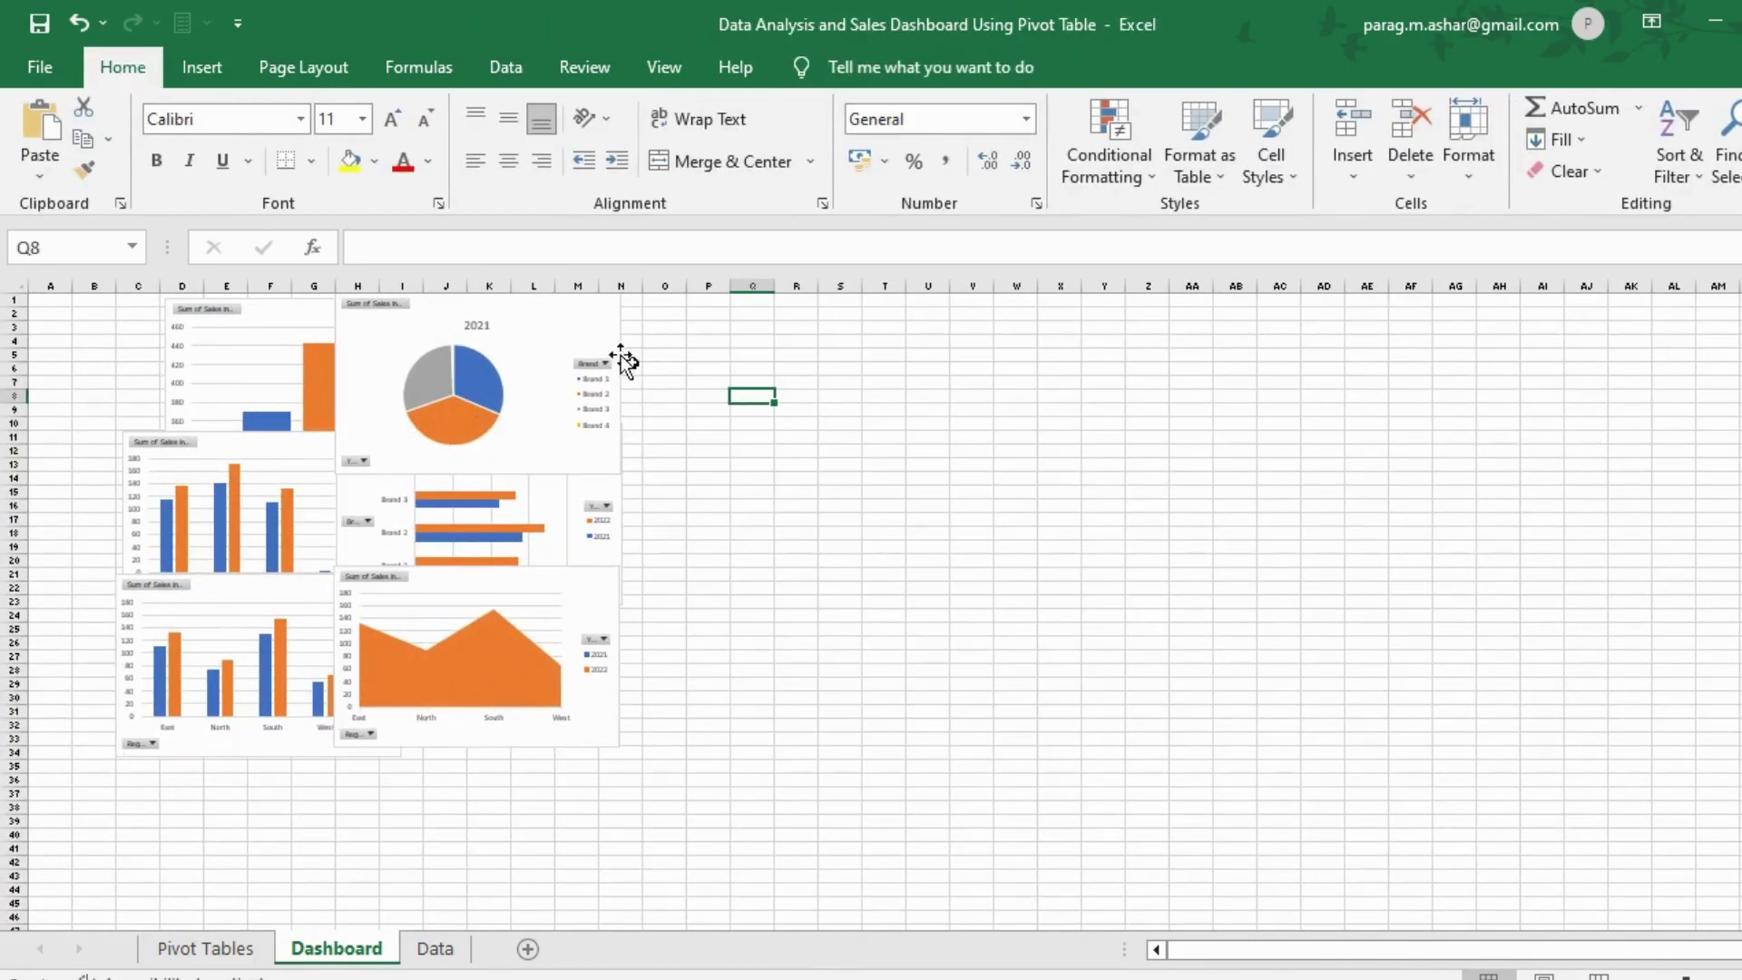
click(615, 350)
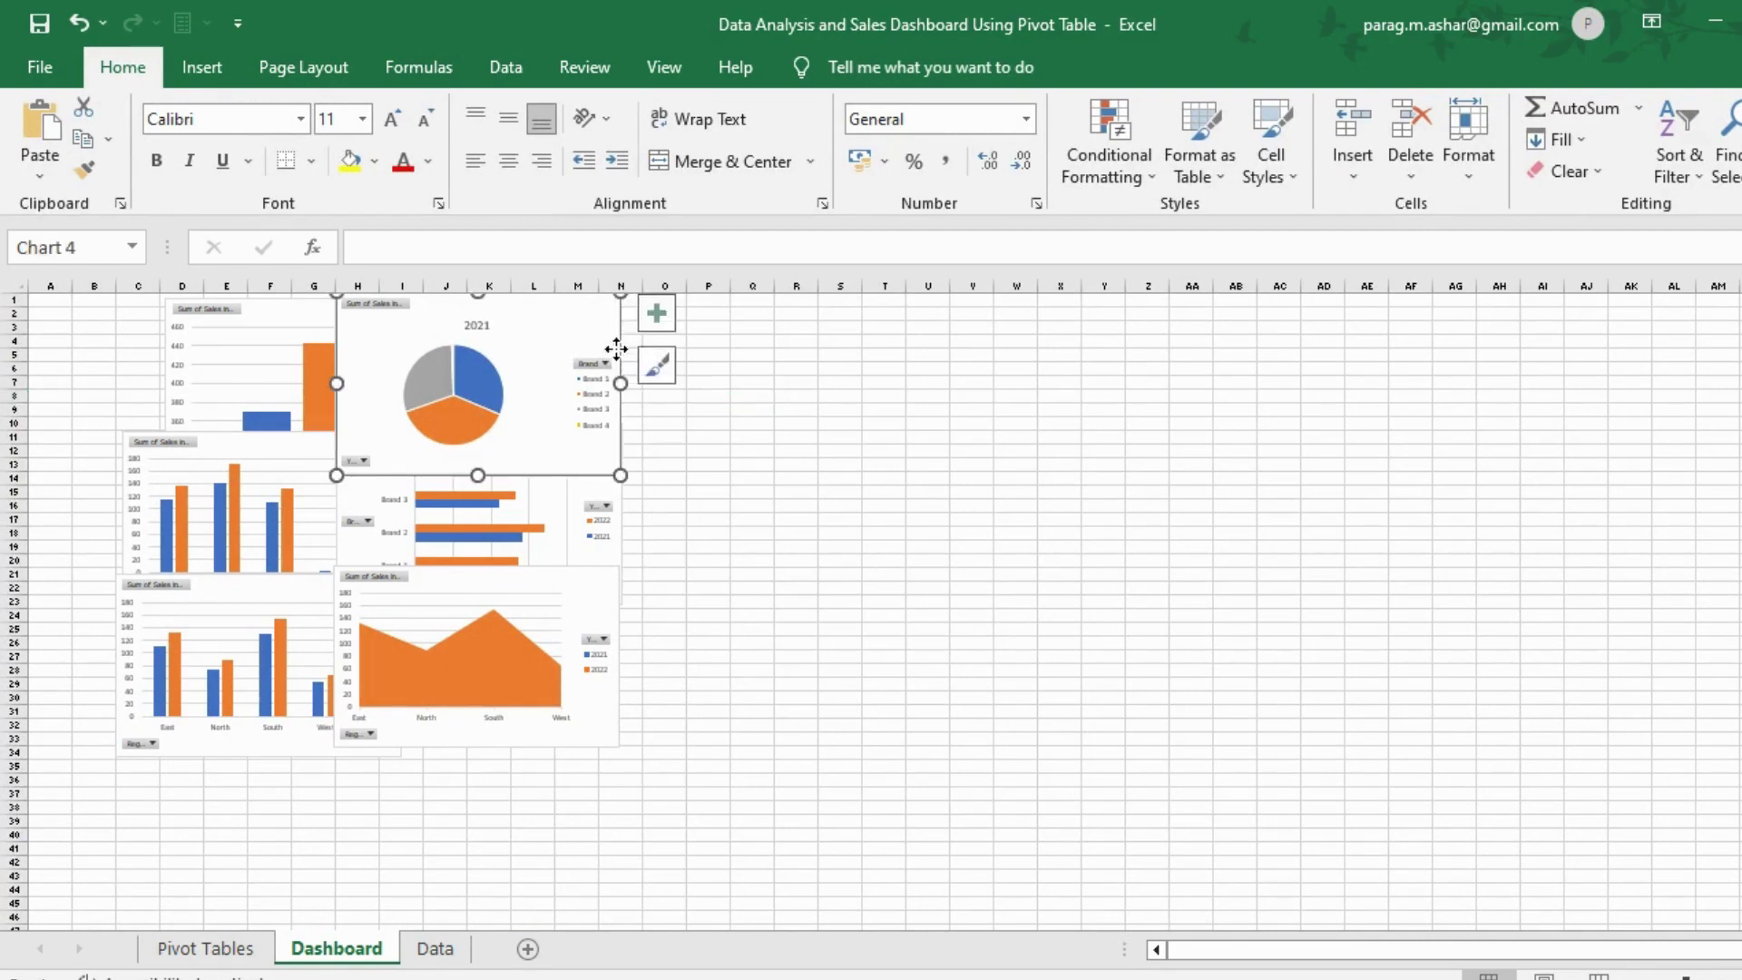
drag(615, 351, 1649, 374)
drag(617, 467, 1584, 562)
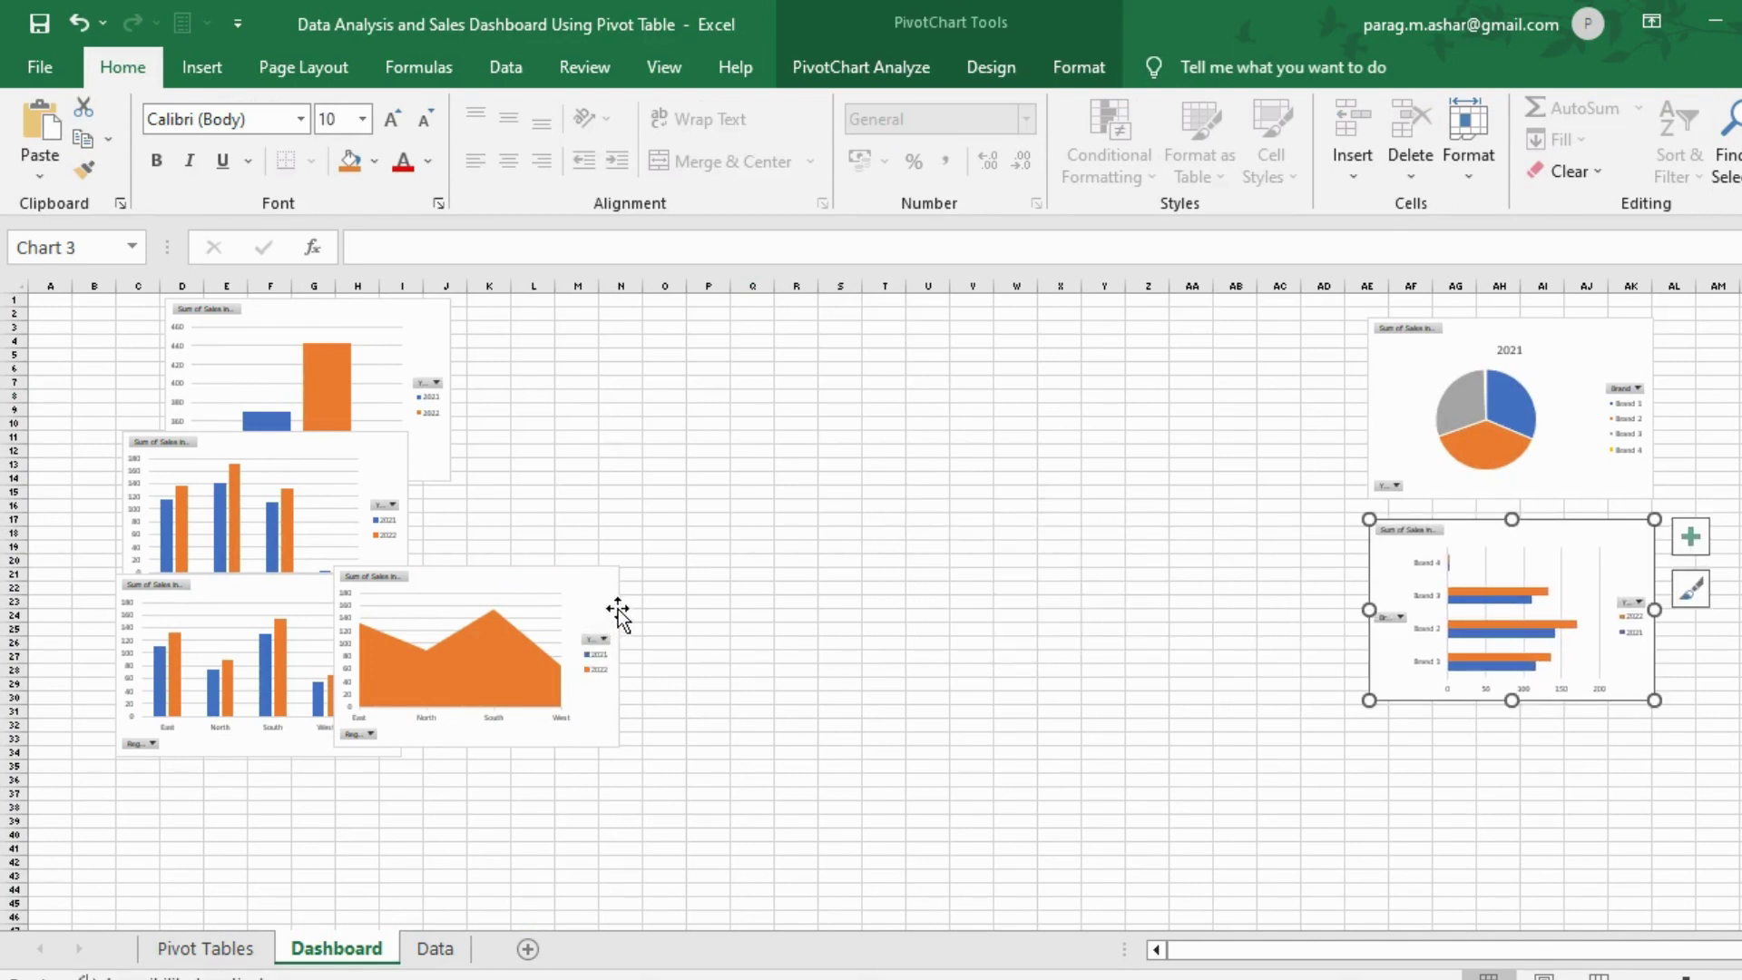
mouse_move(613, 610)
mouse_down()
mouse_move(1333, 720)
mouse_move(1651, 734)
mouse_move(1648, 779)
mouse_up()
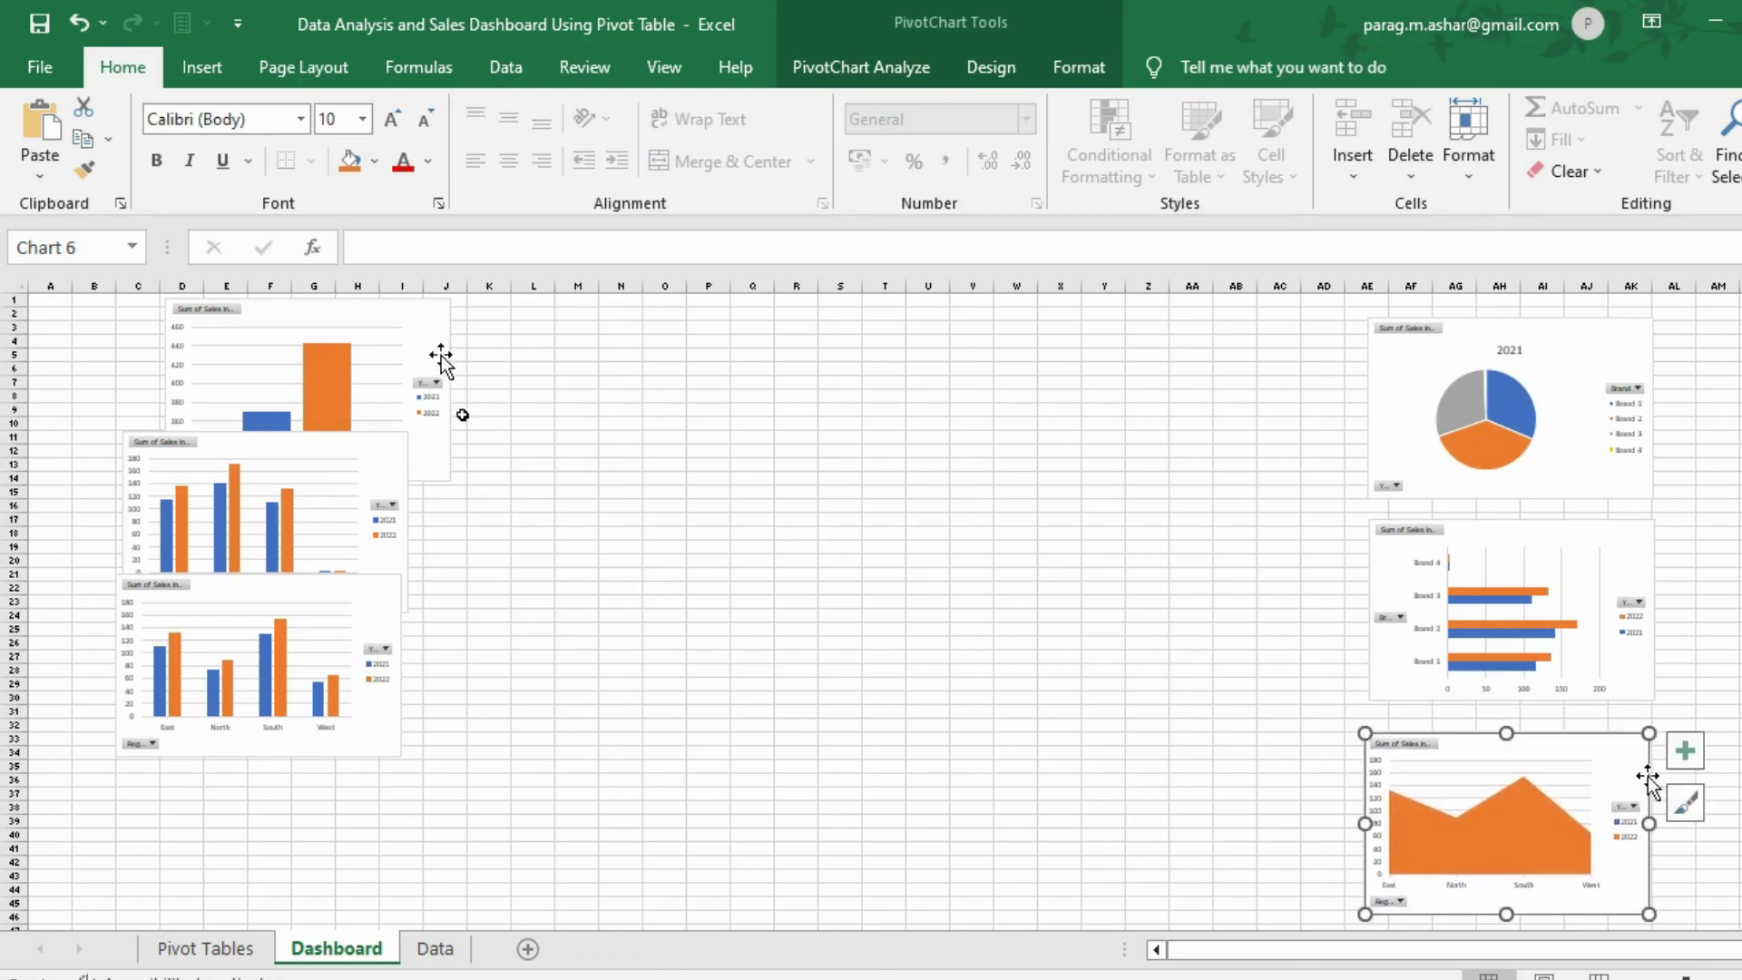
Step: Stack the yearly, brand and regional column charts one below another in about columns U to AA
mouse_move(441, 361)
mouse_down()
mouse_move(829, 459)
mouse_move(1228, 377)
mouse_move(1186, 374)
mouse_up()
mouse_move(396, 465)
mouse_down()
mouse_move(906, 596)
mouse_move(1229, 584)
mouse_move(1179, 570)
mouse_up()
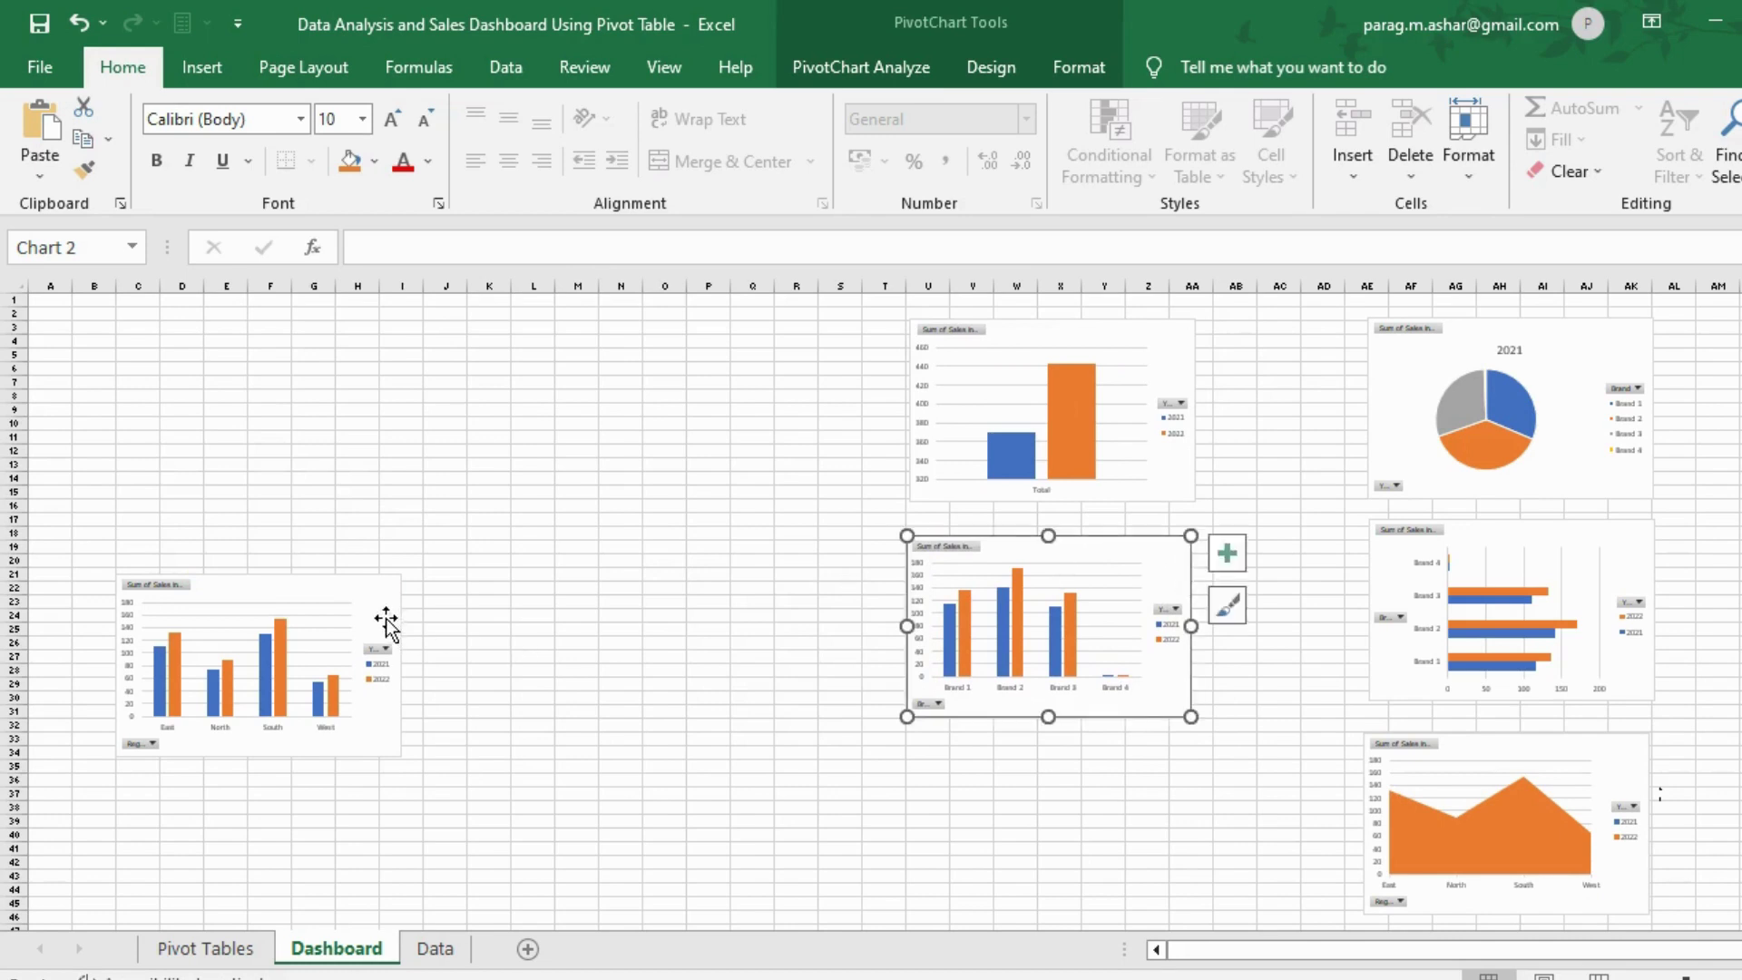
mouse_move(379, 624)
mouse_down()
mouse_move(999, 836)
mouse_move(1140, 808)
mouse_move(1176, 771)
mouse_up()
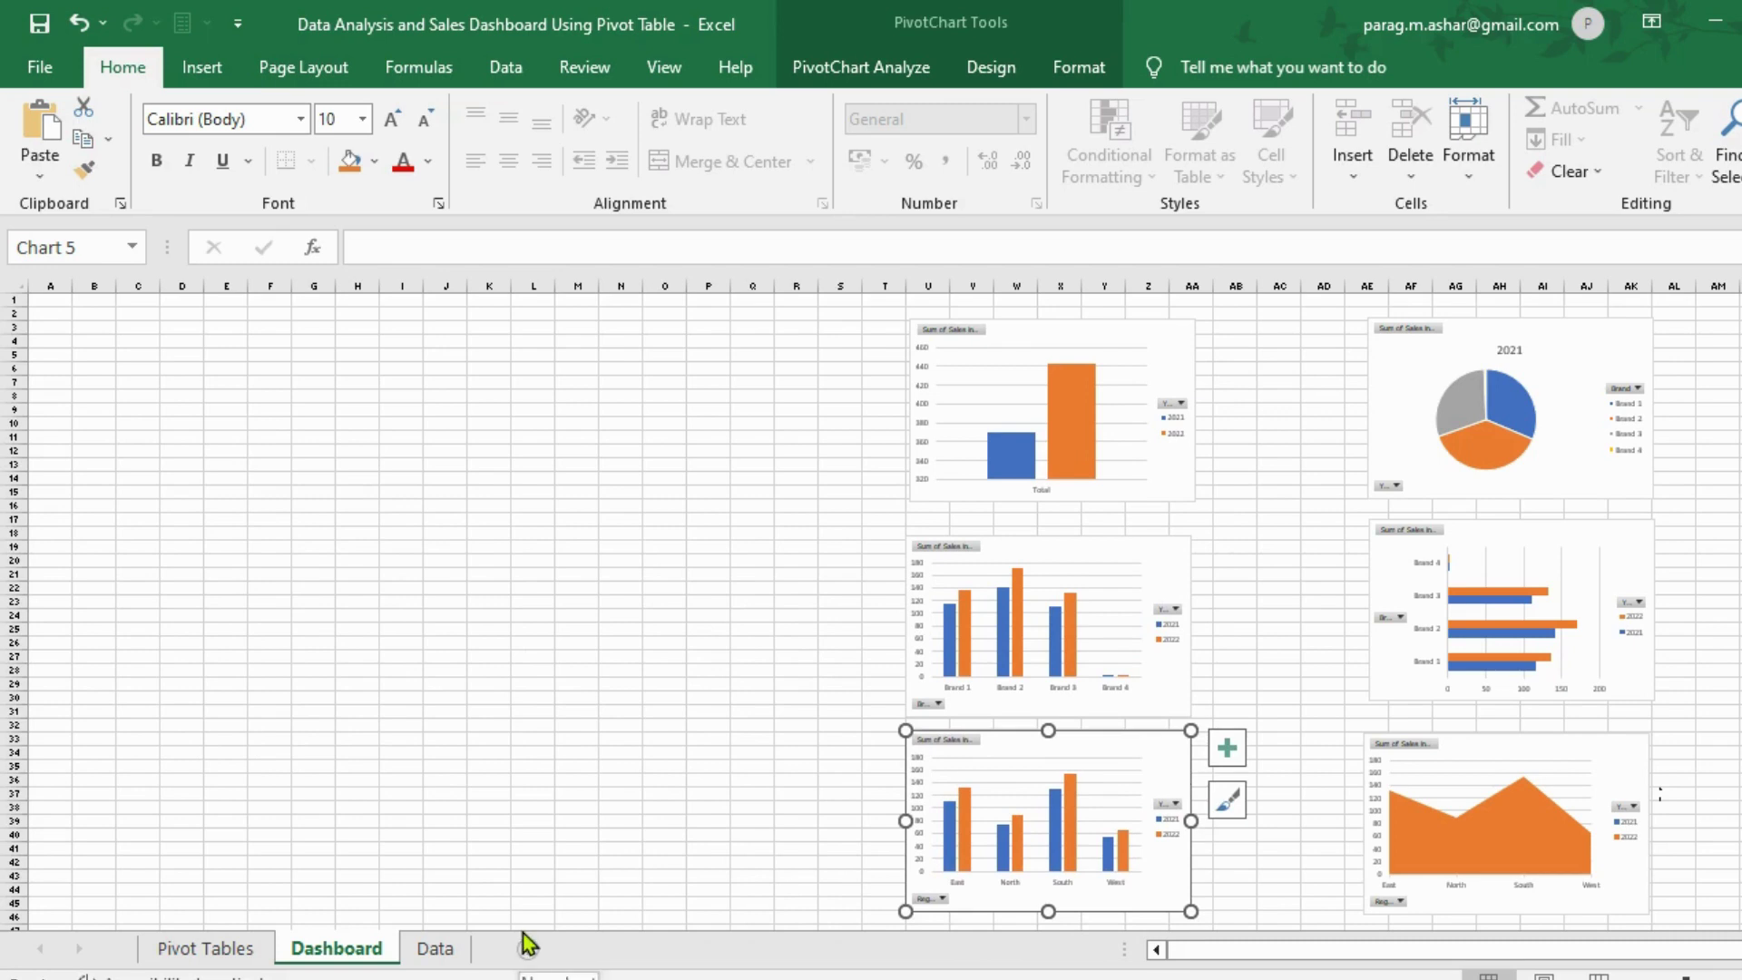
Step: Copy the three monthly PivotCharts (total, by brand, by region) from the Pivot Tables sheet and paste them at L3 on the Dashboard sheet
click(227, 958)
click(1432, 572)
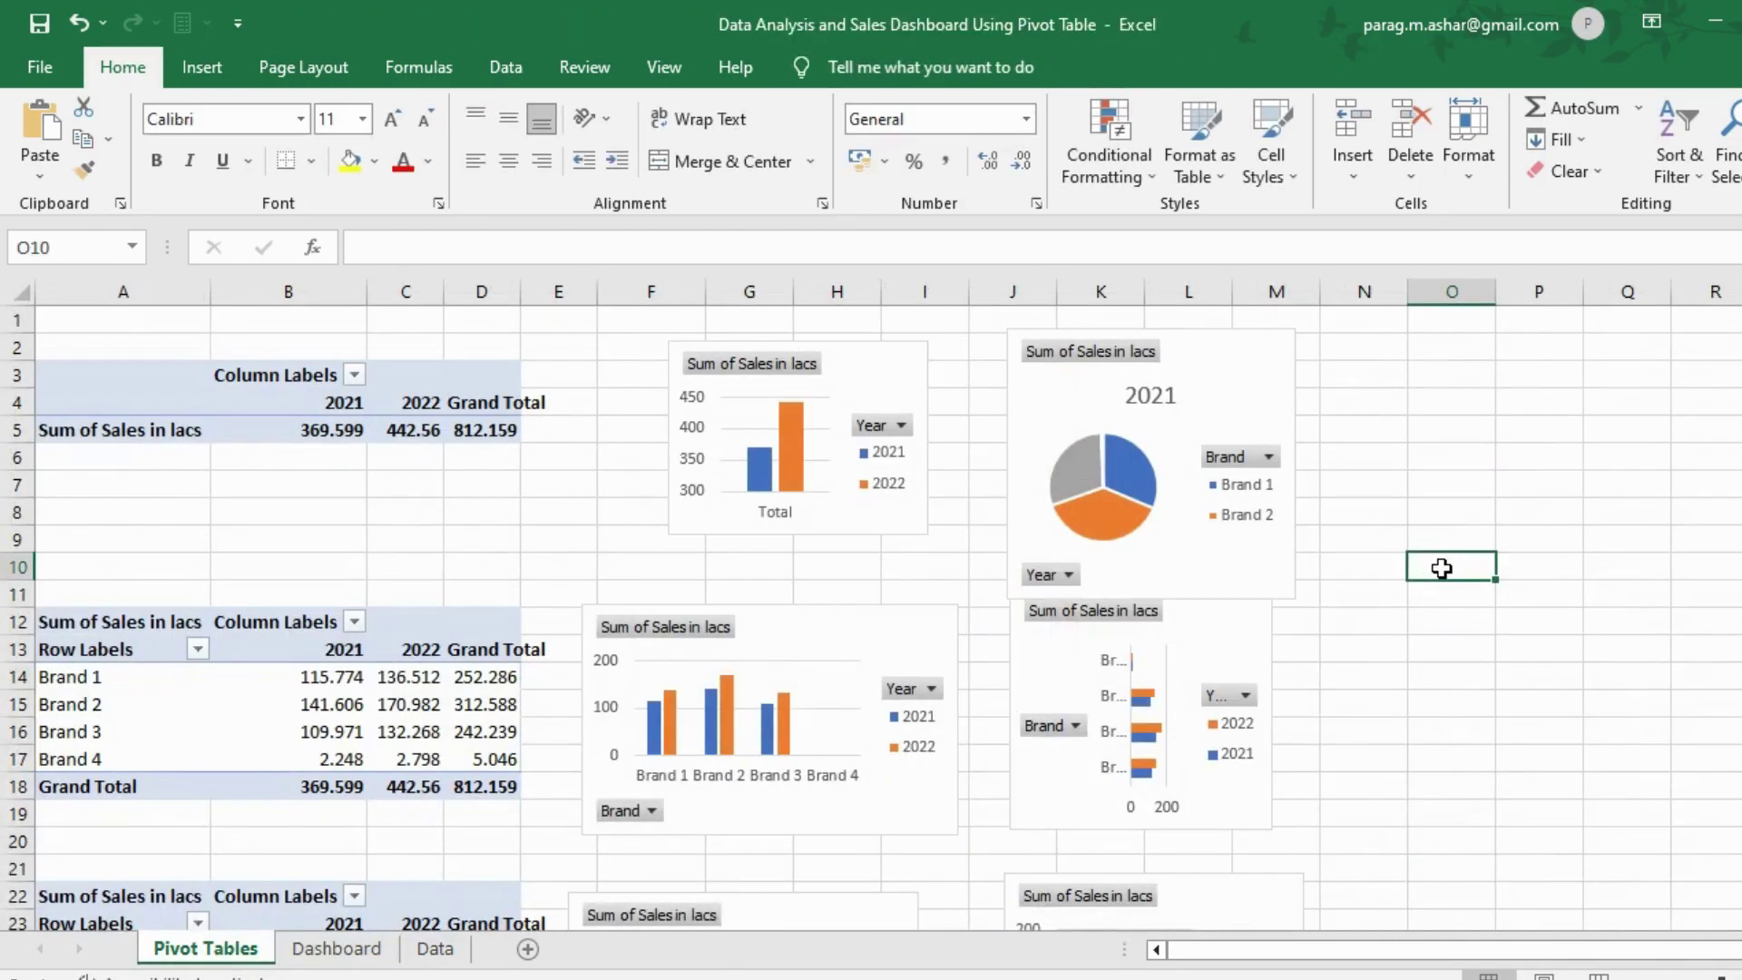
key(Down)
key(Down)
key(Down)
key(Down)
key(Down)
key(Down)
key(Down)
key(Down)
key(Down)
key(Down)
key(Down)
key(Down)
key(Down)
key(Down)
key(Down)
key(Down)
key(Down)
key(Down)
key(Down)
key(Down)
key(Down)
key(Down)
key(Down)
key(Down)
key(Down)
key(Down)
key(Down)
key(Down)
key(Down)
key(Down)
key(Down)
key(Down)
key(Down)
key(Down)
key(Down)
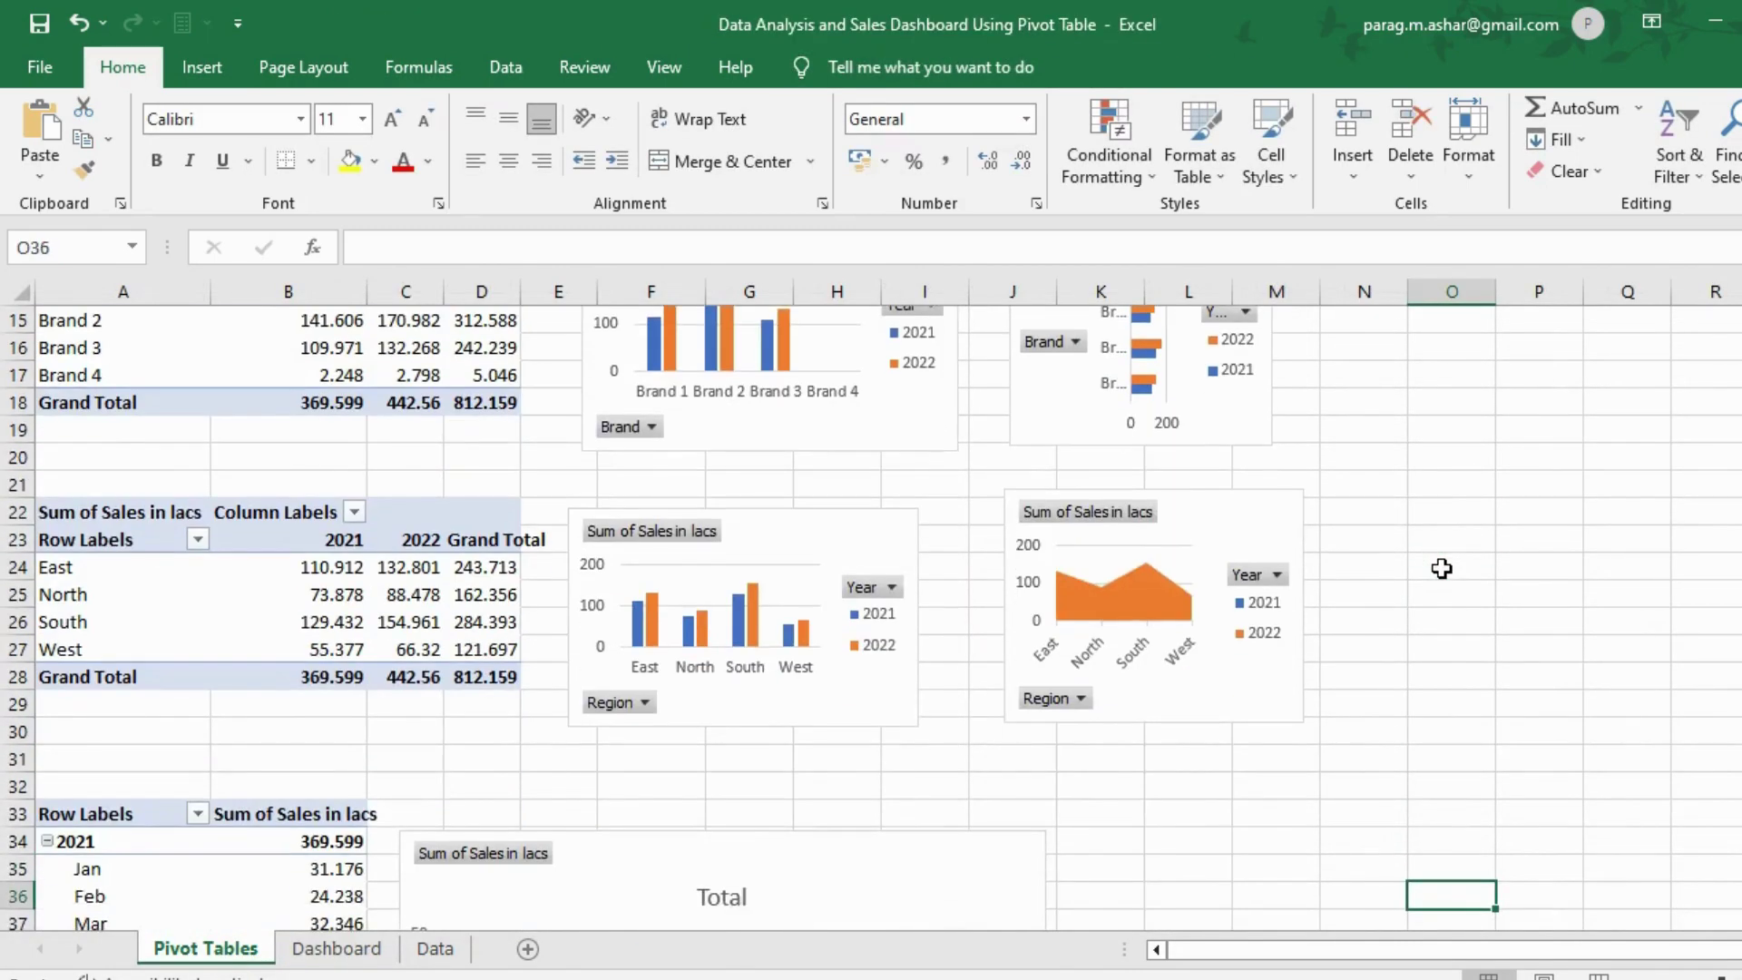
key(Down)
key(Down)
key(Down)
key(Down)
key(Down)
key(Down)
key(Down)
key(Down)
key(Down)
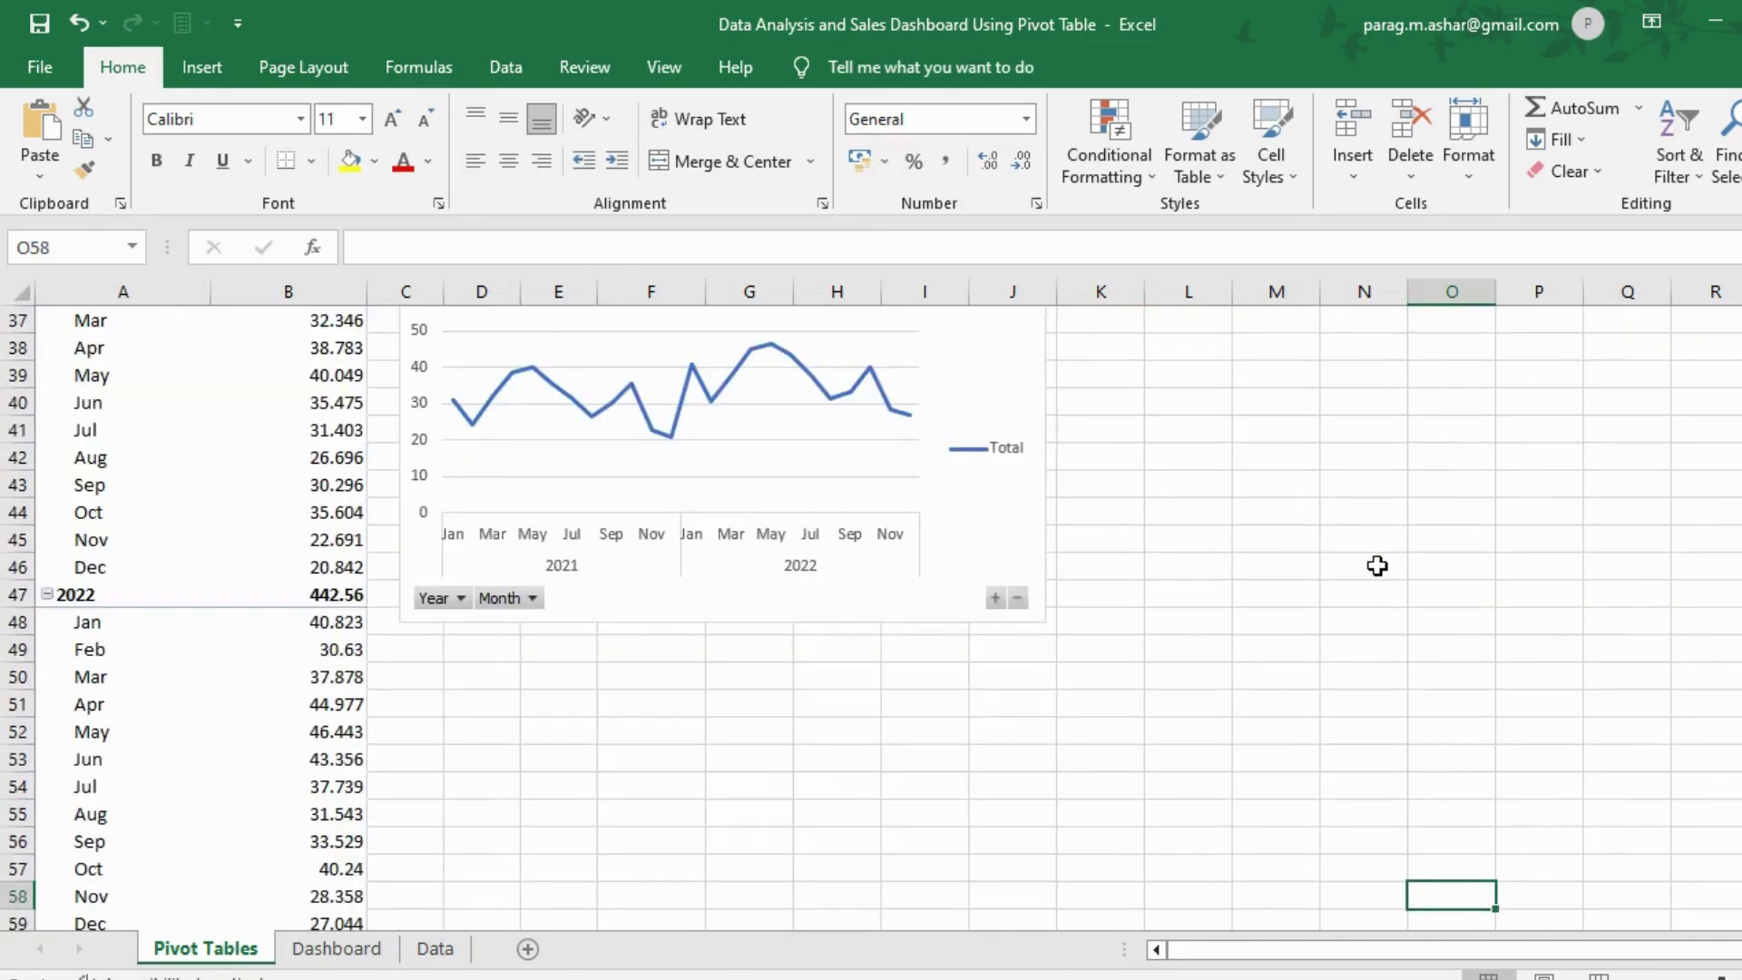
click(1048, 516)
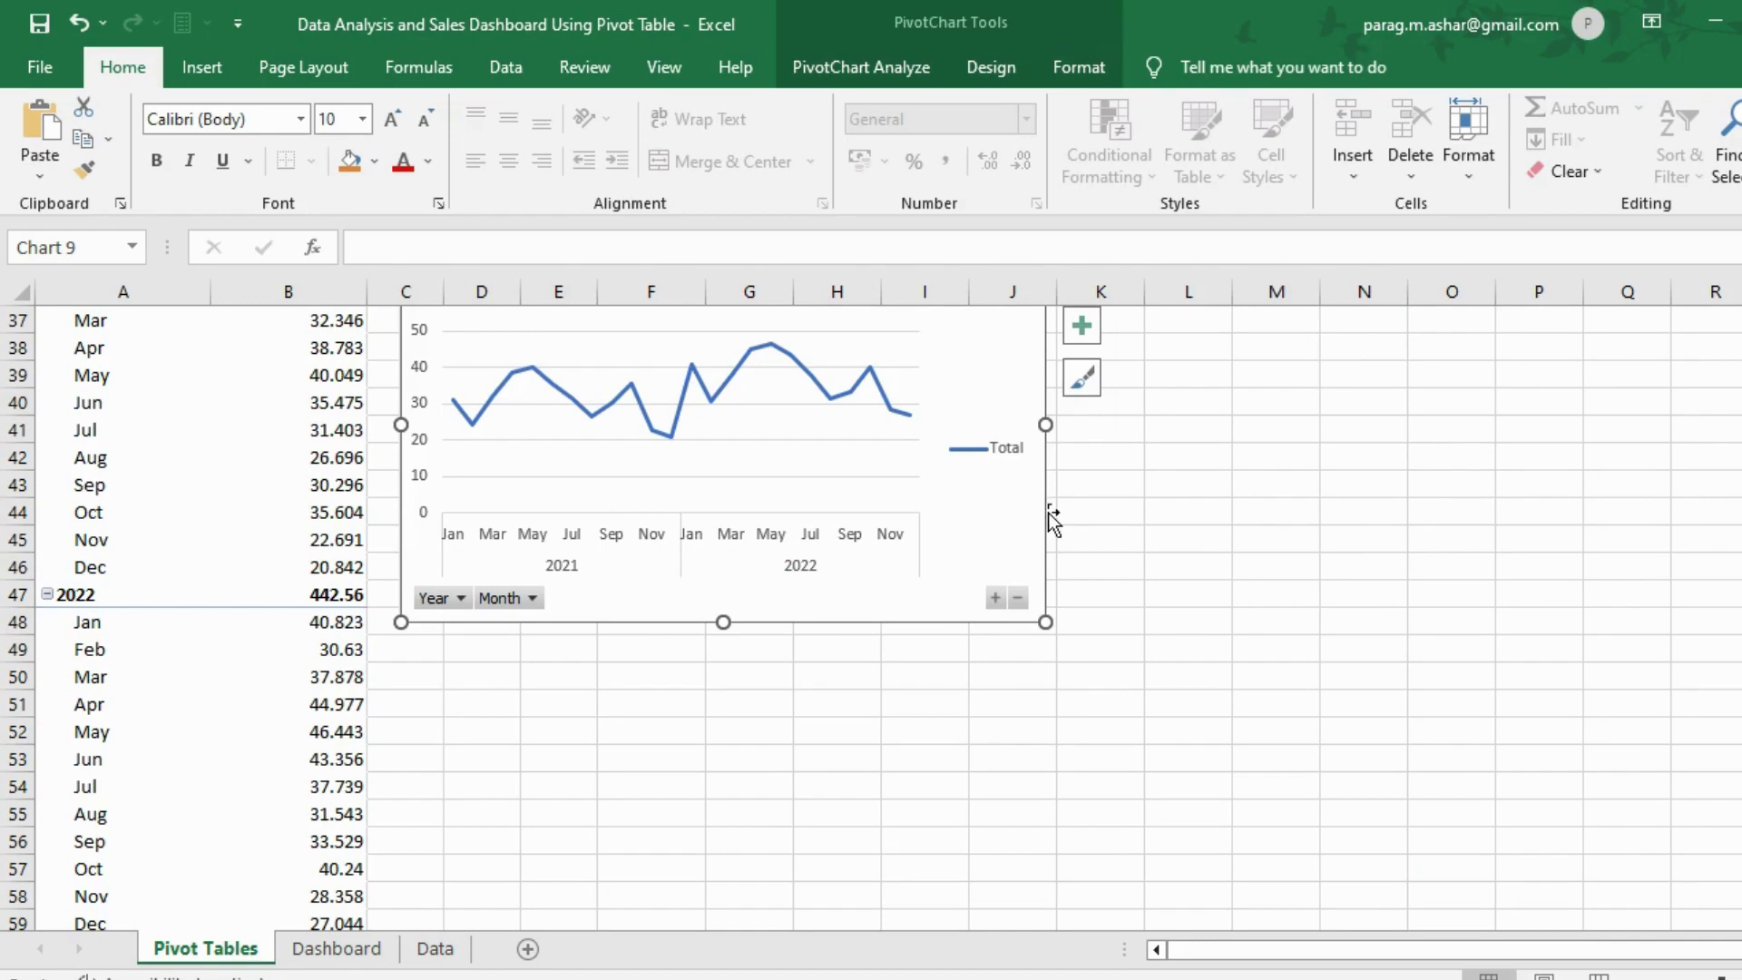
scroll(1051, 520, down, 2)
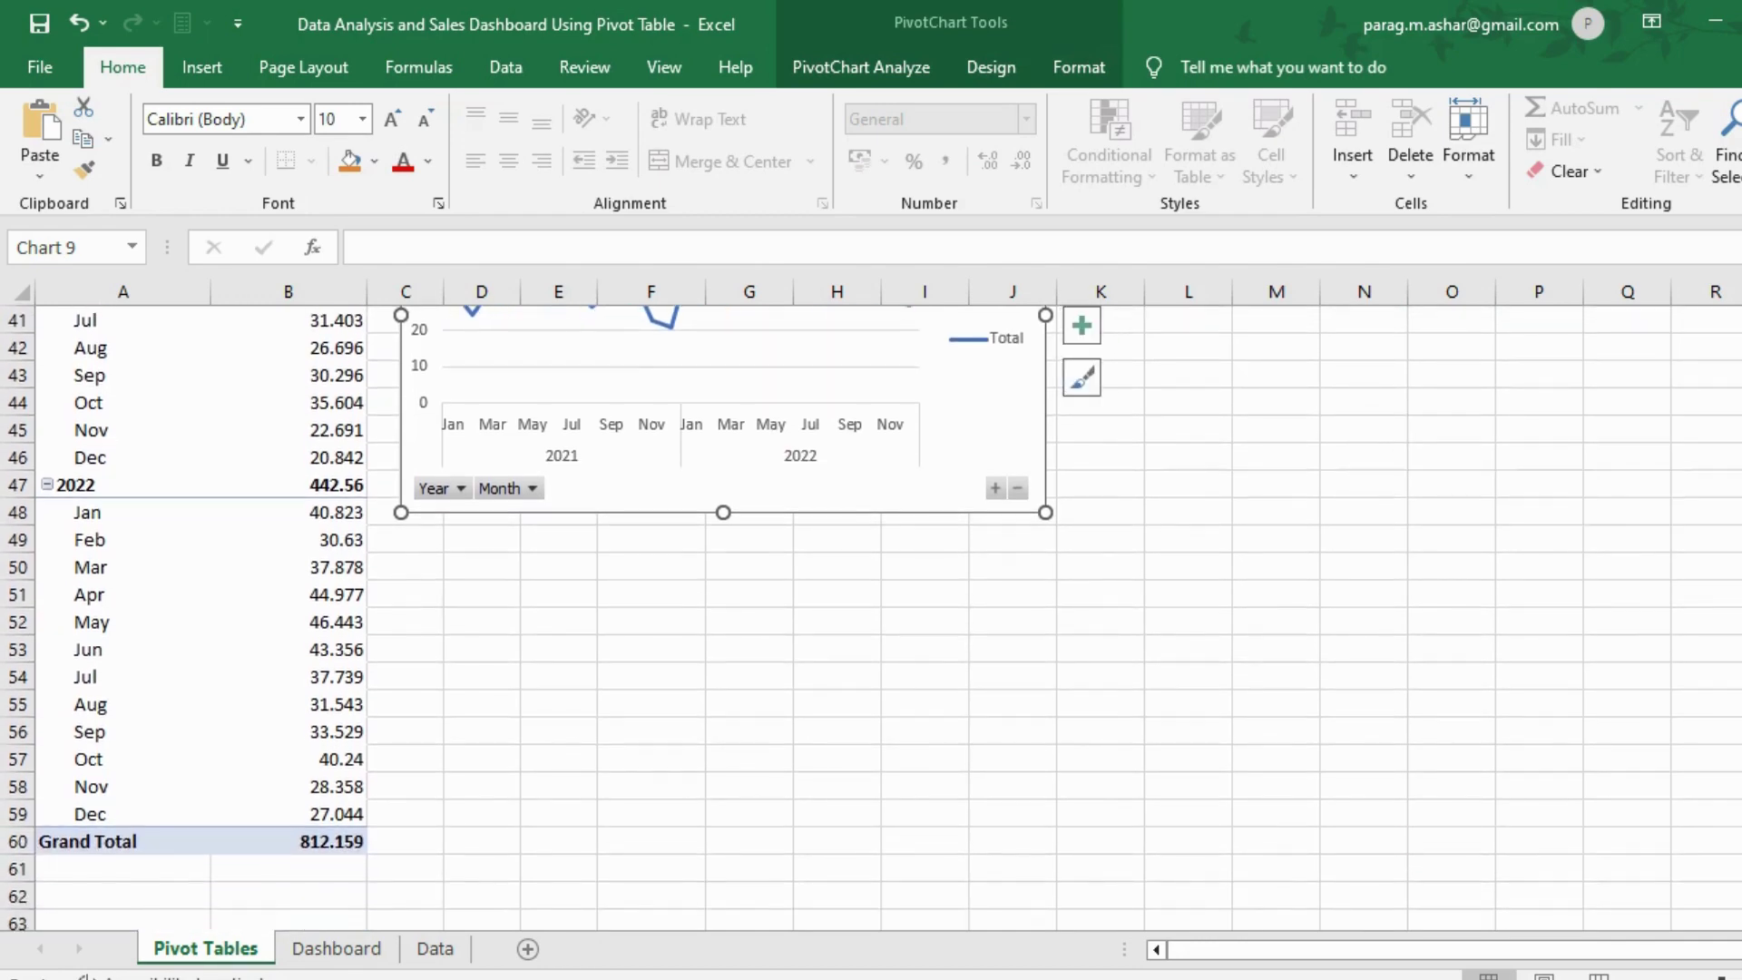
scroll(1051, 520, down, 7)
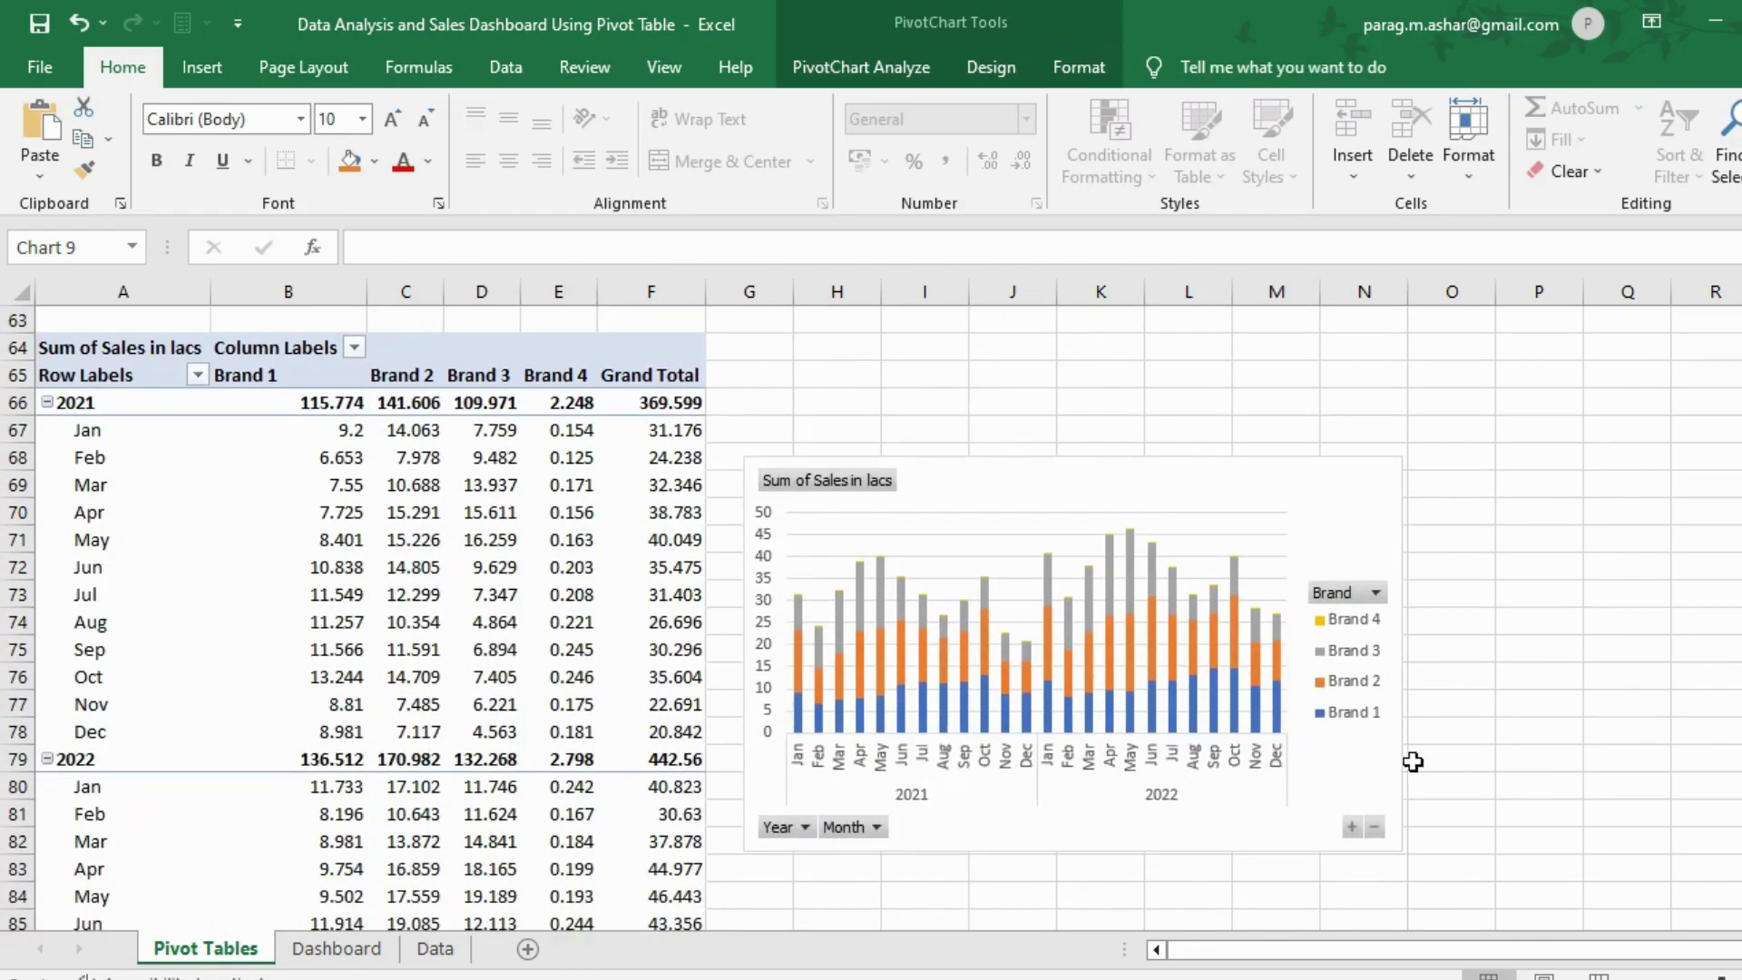
ctrl+click(1386, 800)
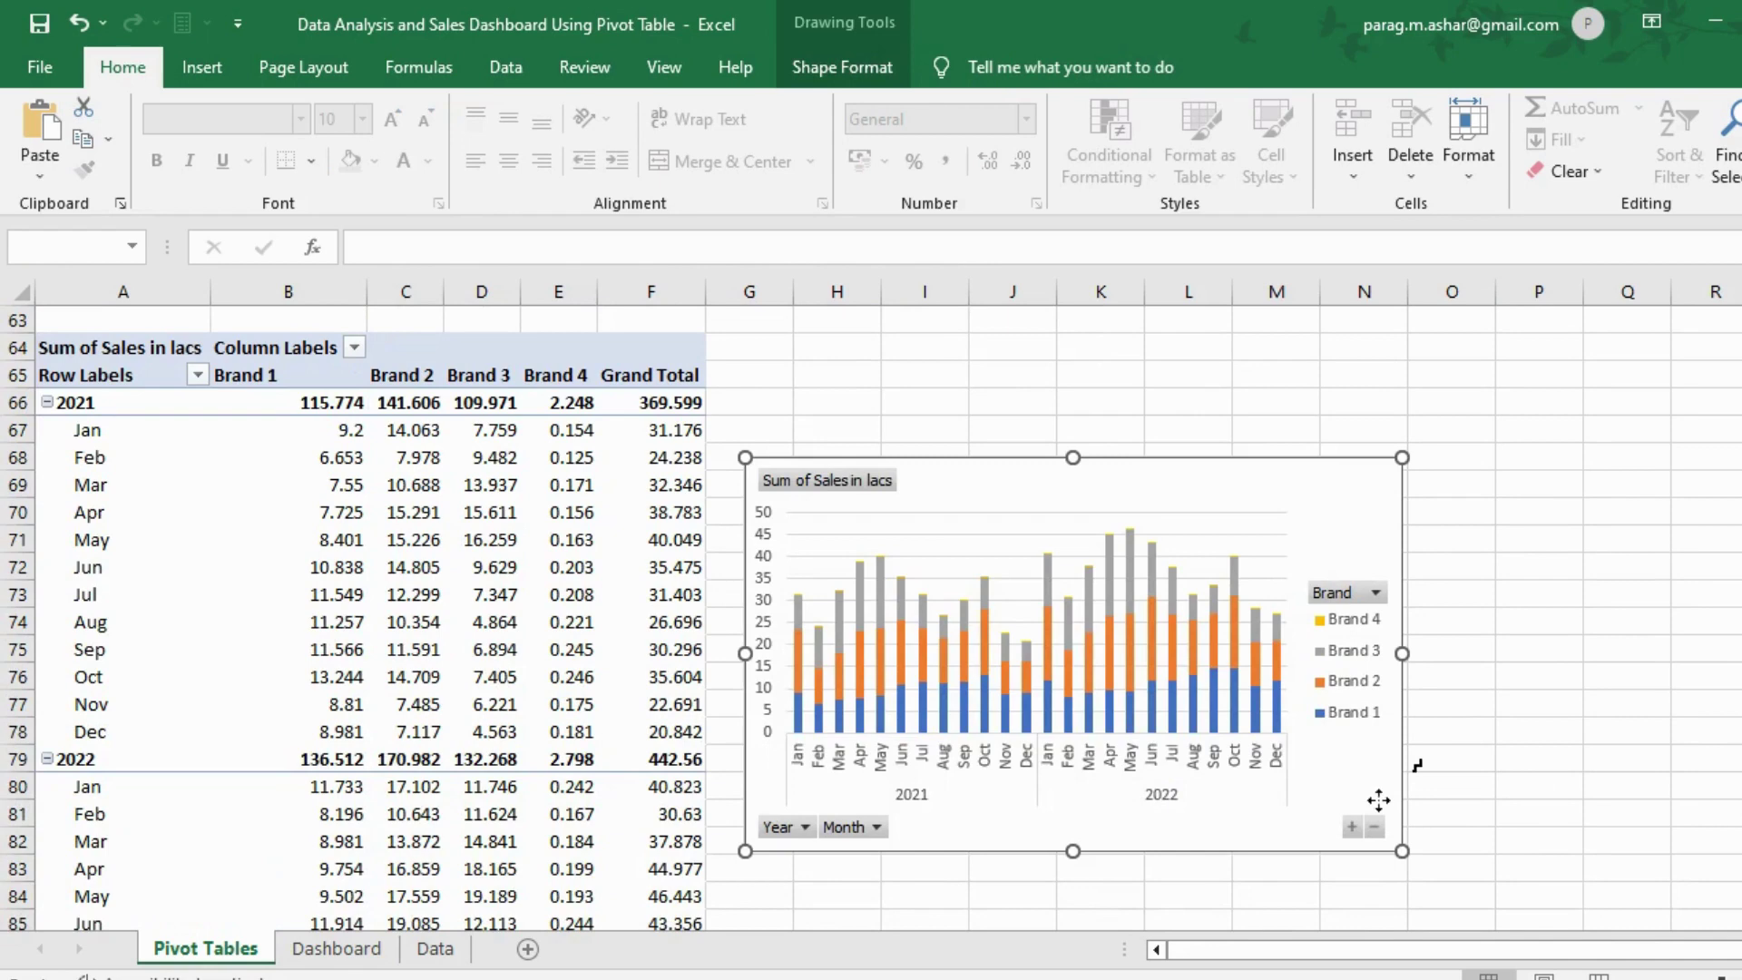
scroll(1378, 801, down, 7)
ctrl+click(1344, 790)
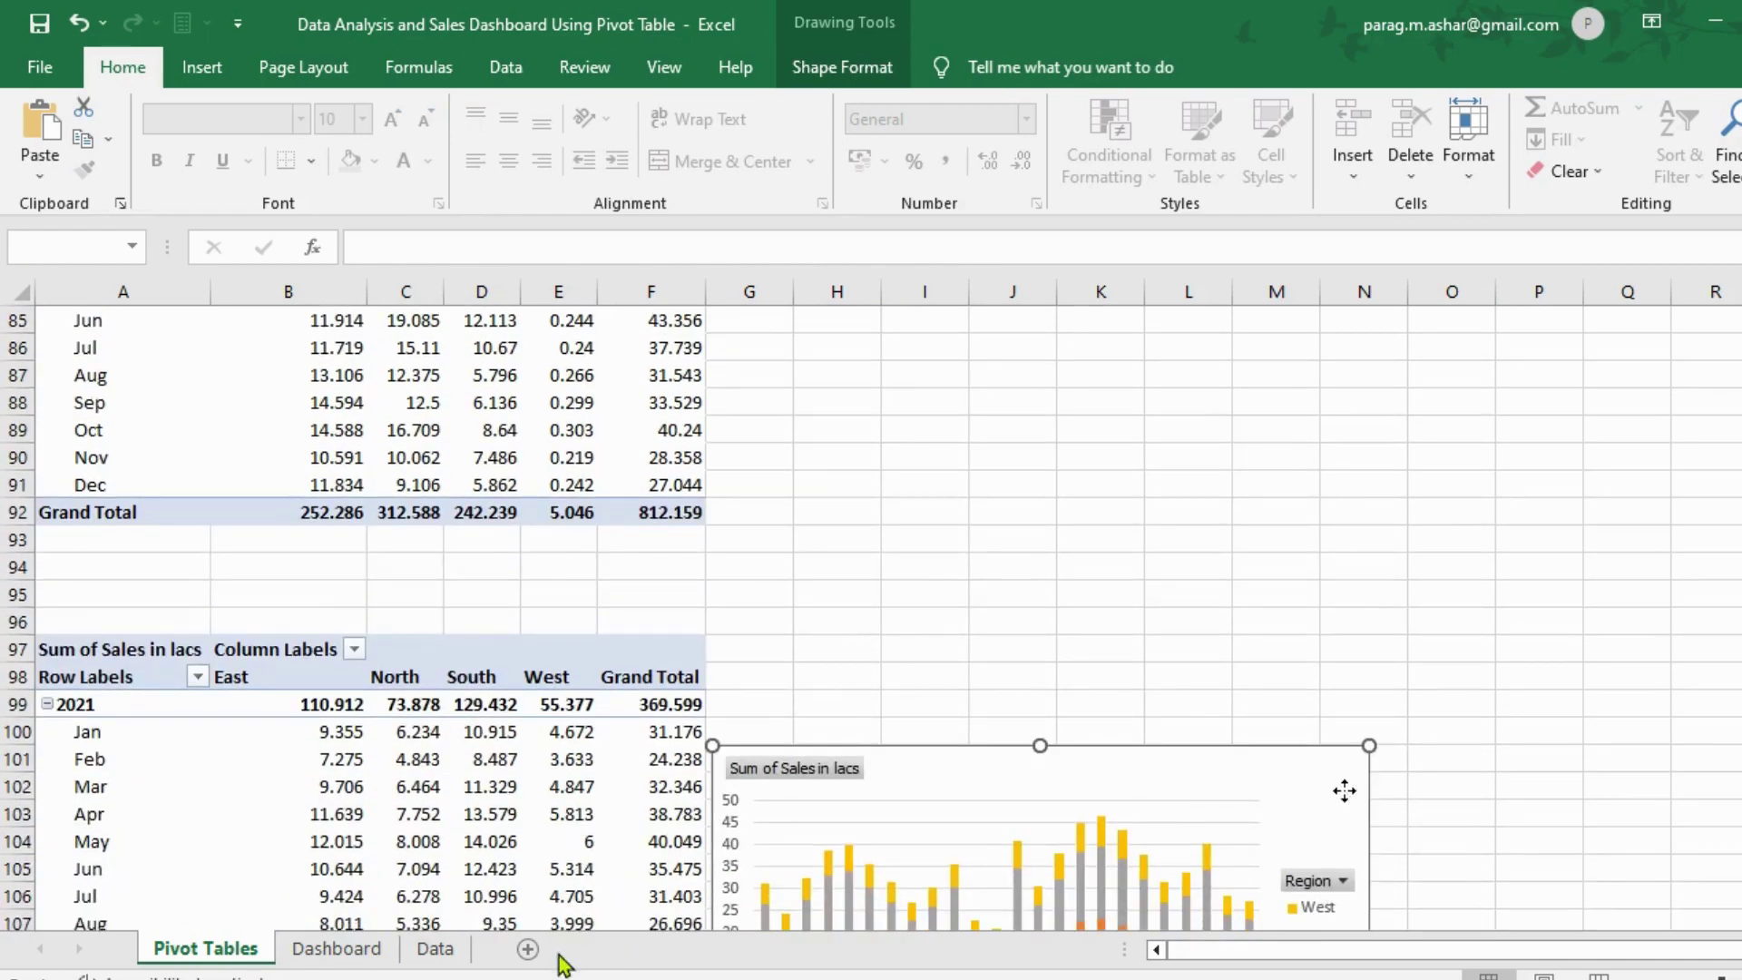
click(336, 948)
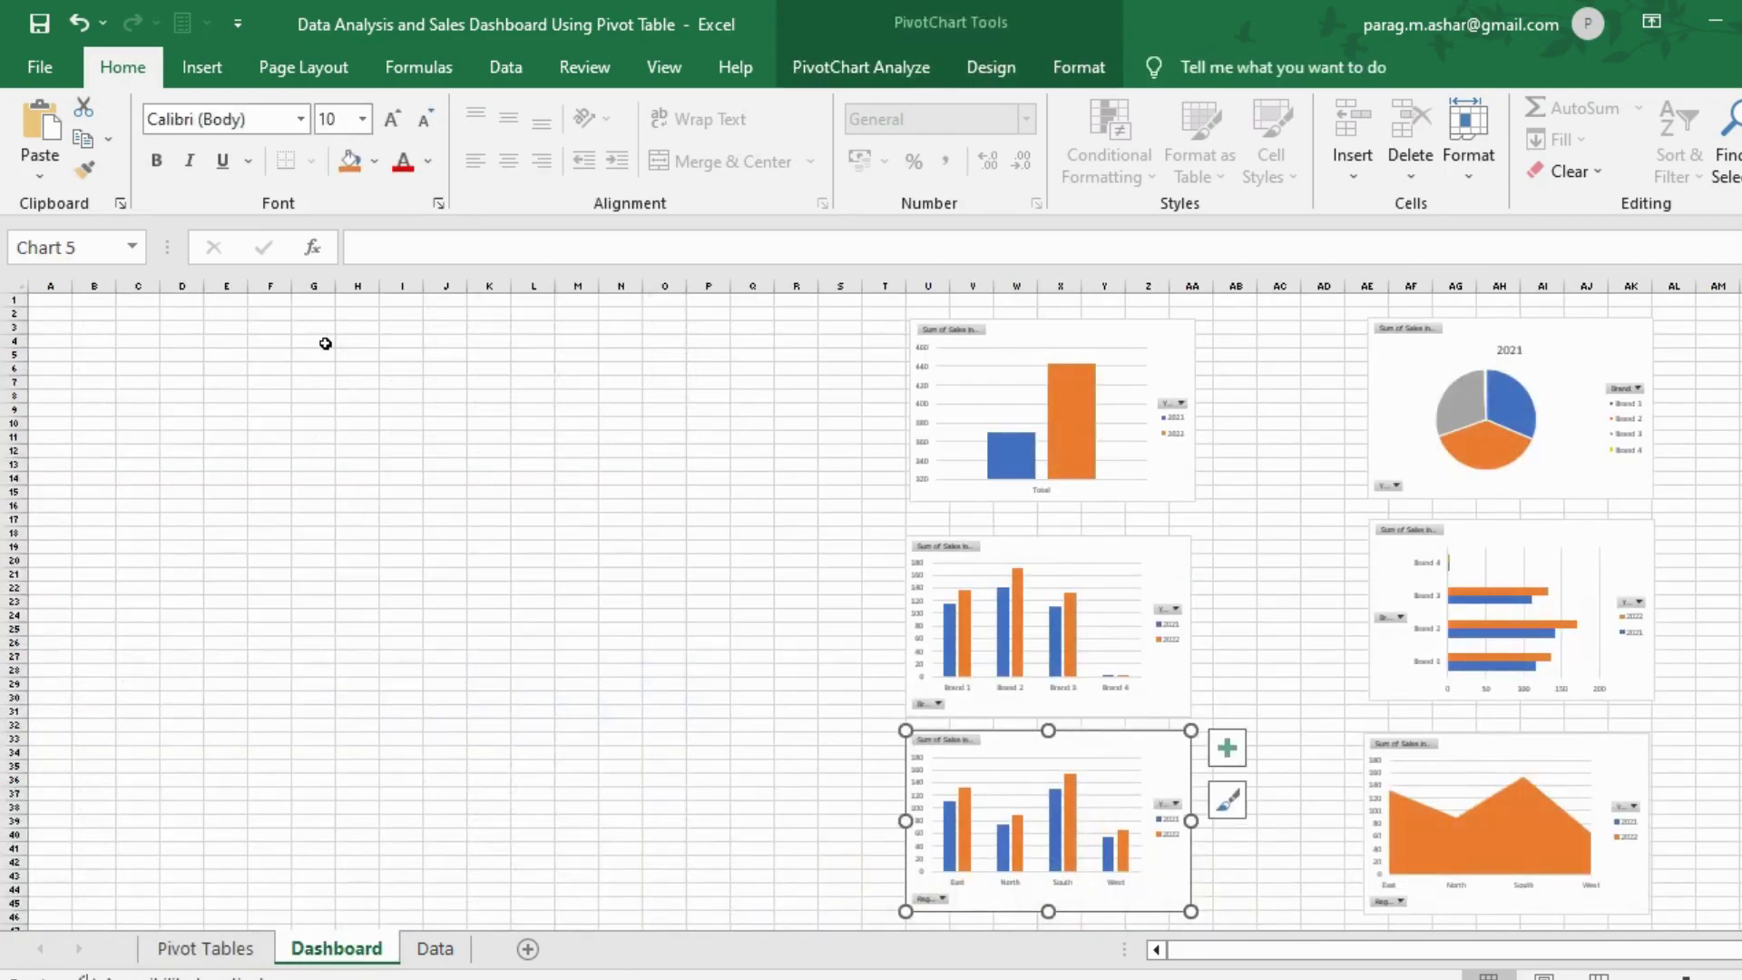
click(543, 331)
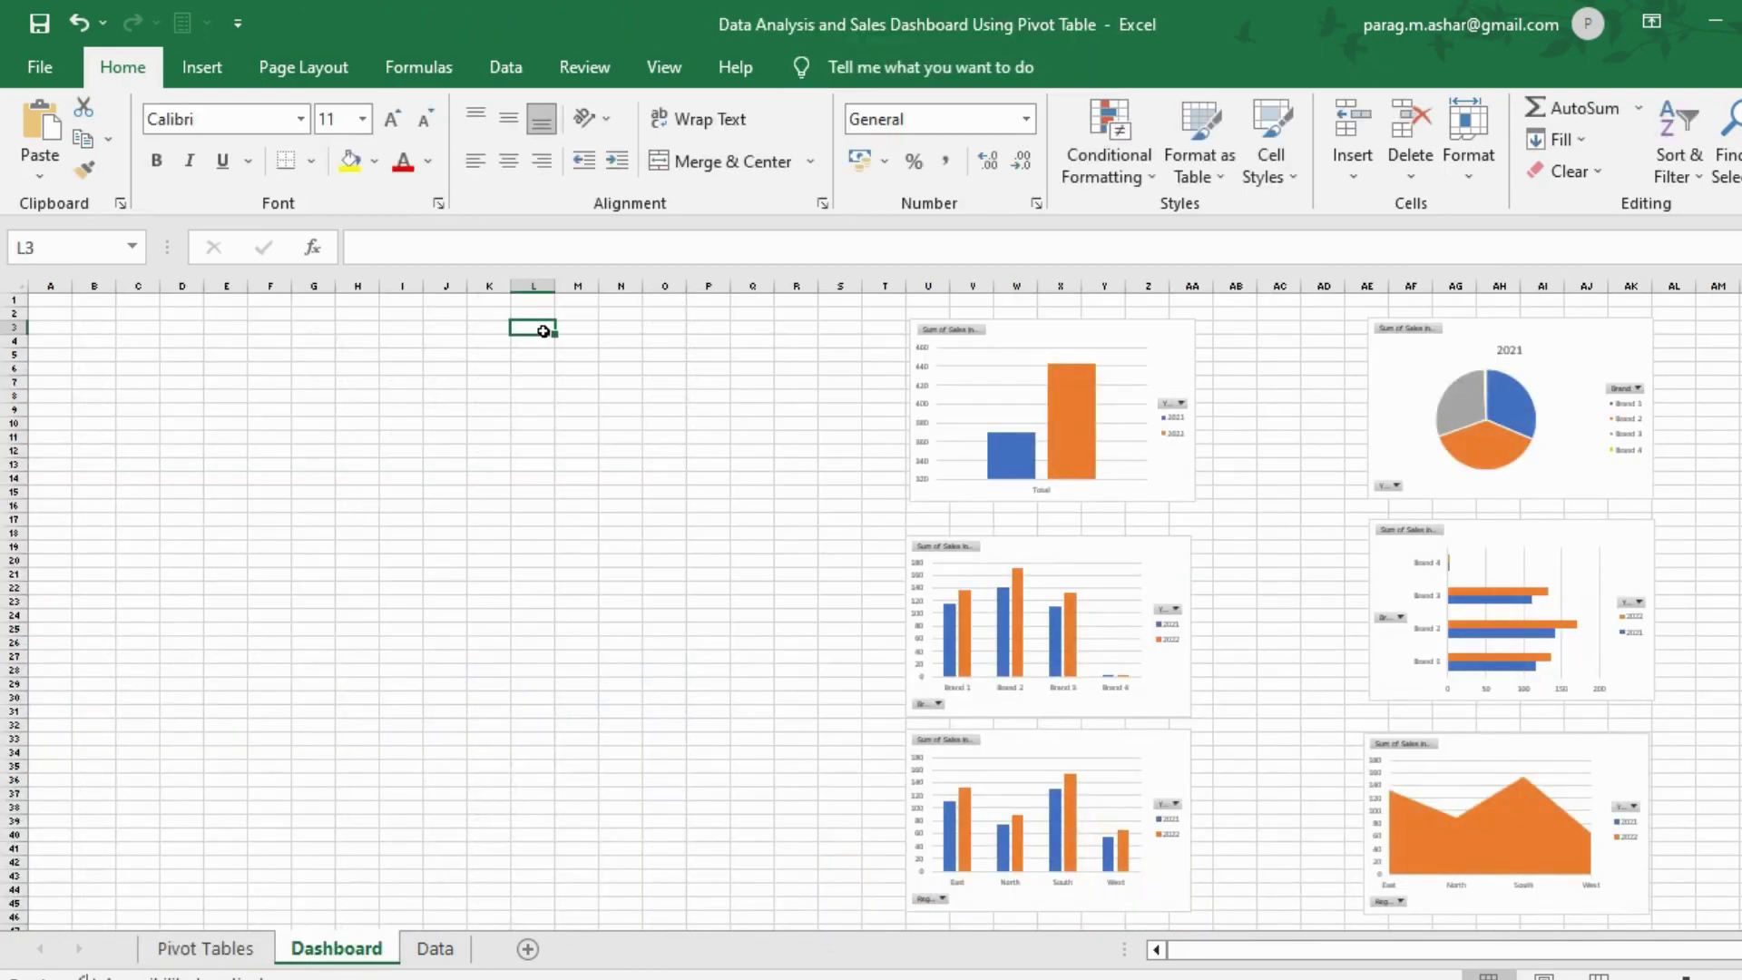
key(ctrl+v)
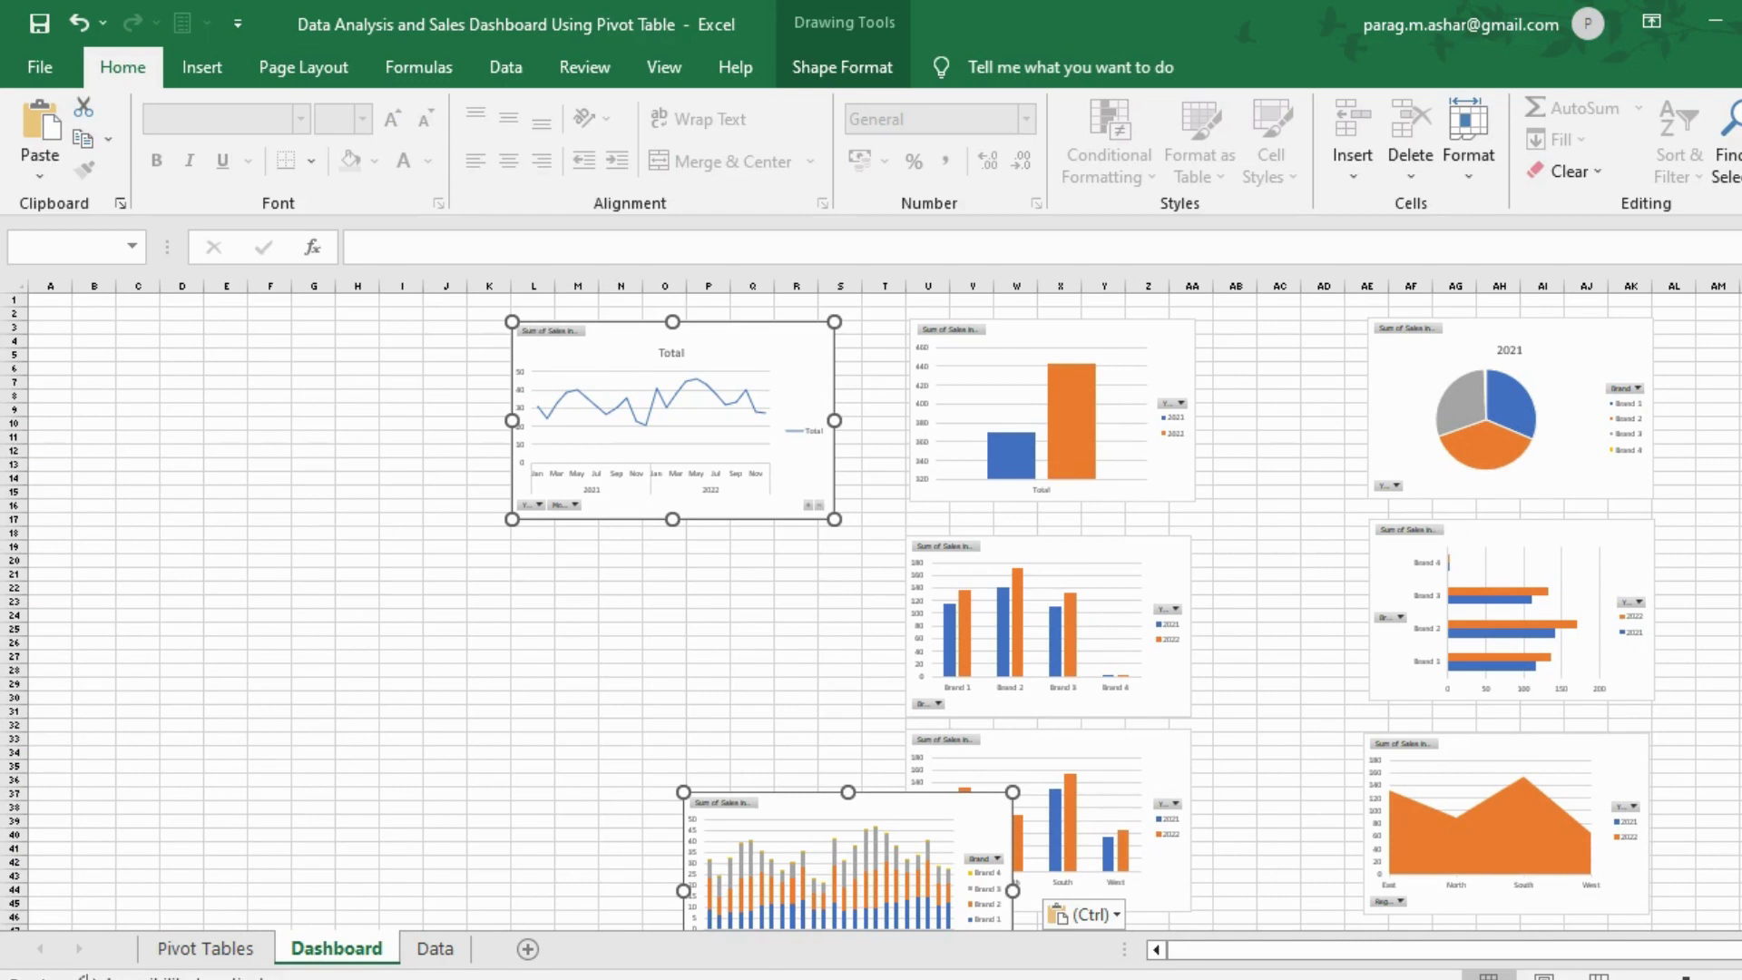
Step: Stack the total, brand and region monthly charts one below another, starting at about column E near row 2
click(738, 605)
drag(756, 797, 578, 556)
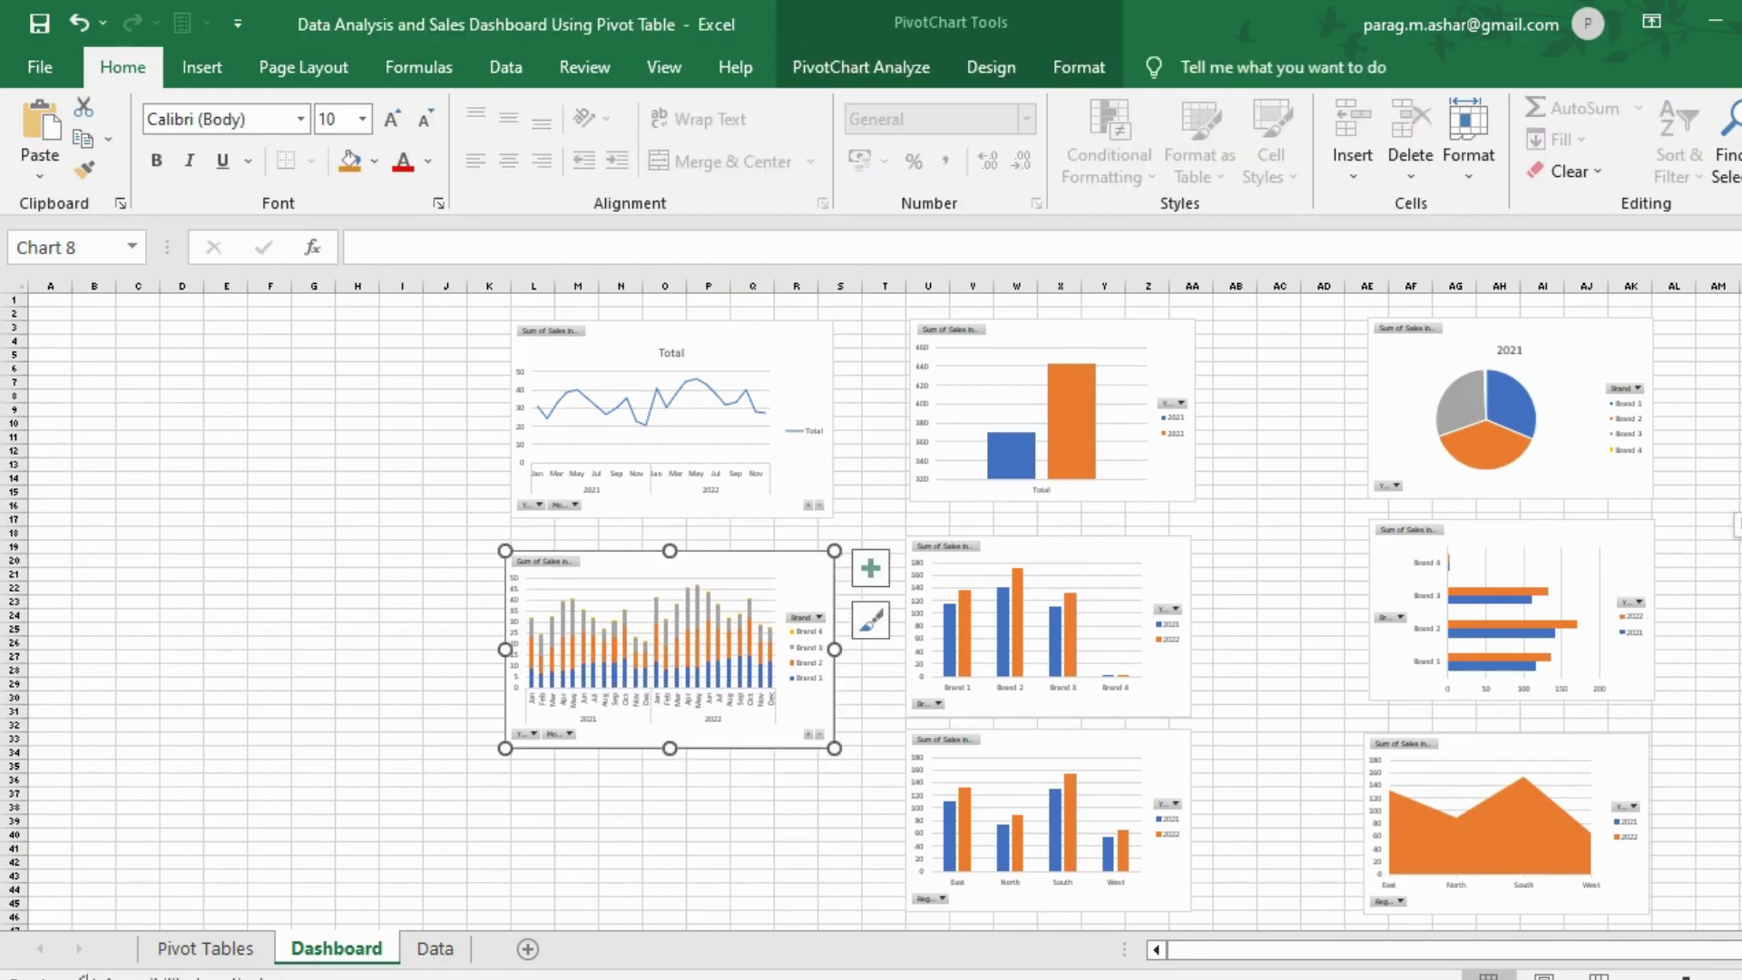
scroll(579, 555, down, 13)
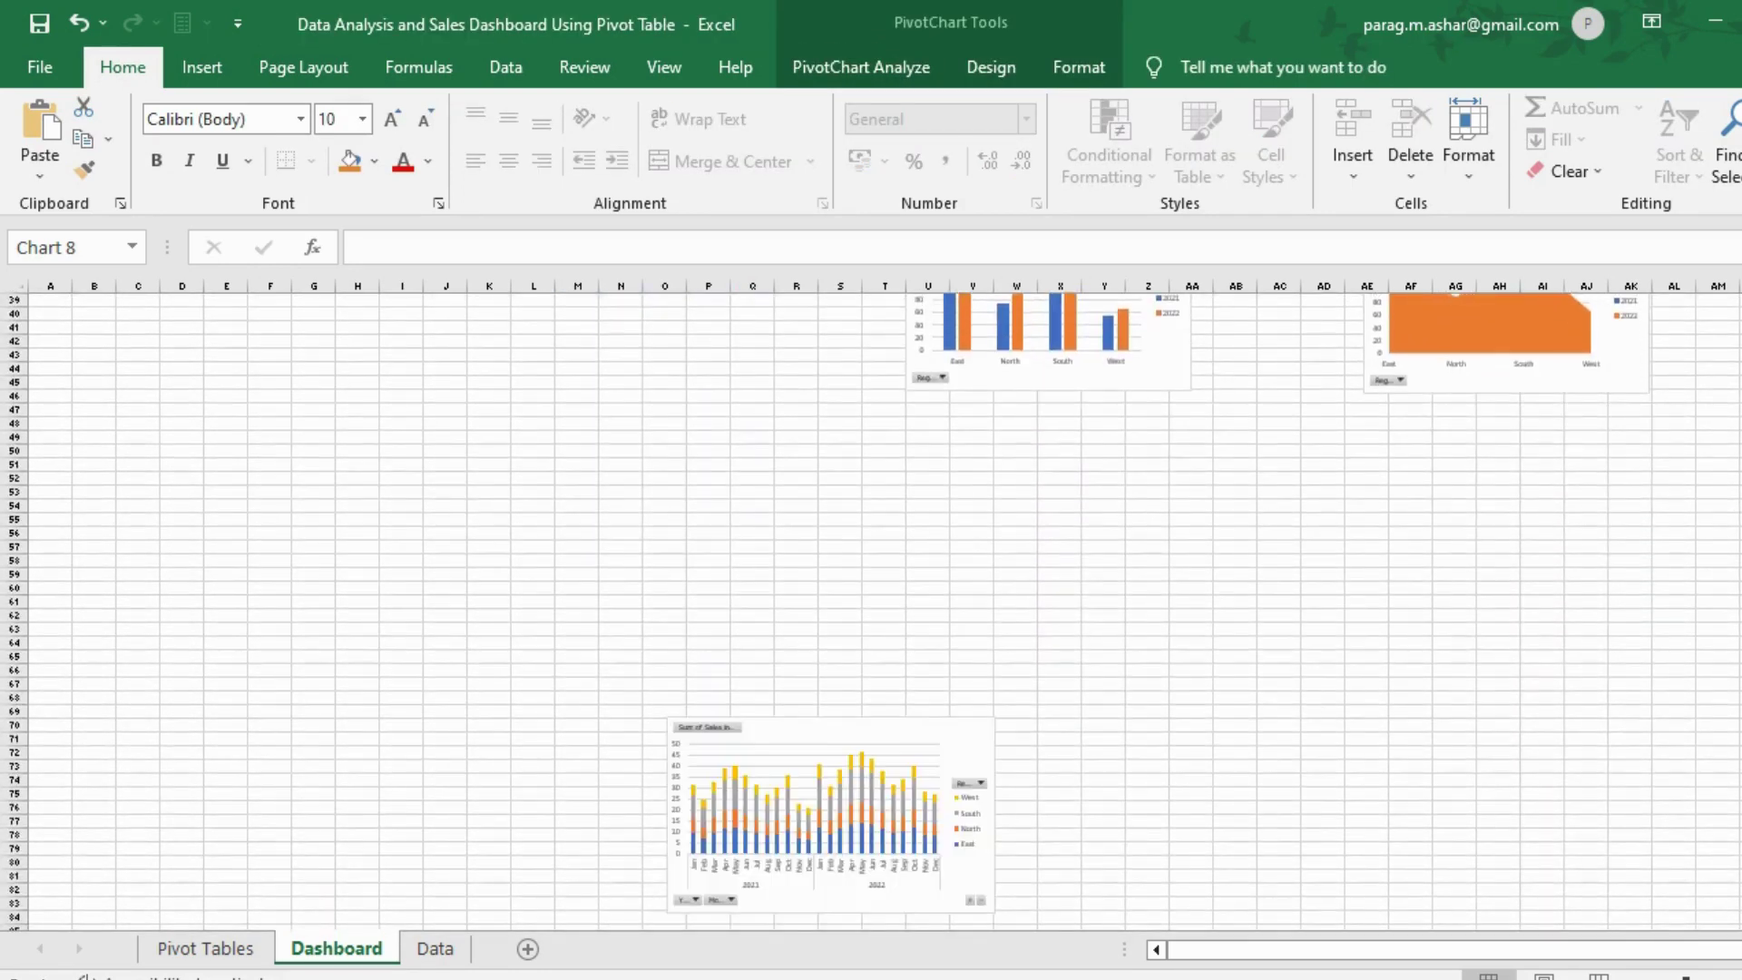
drag(915, 731, 694, 318)
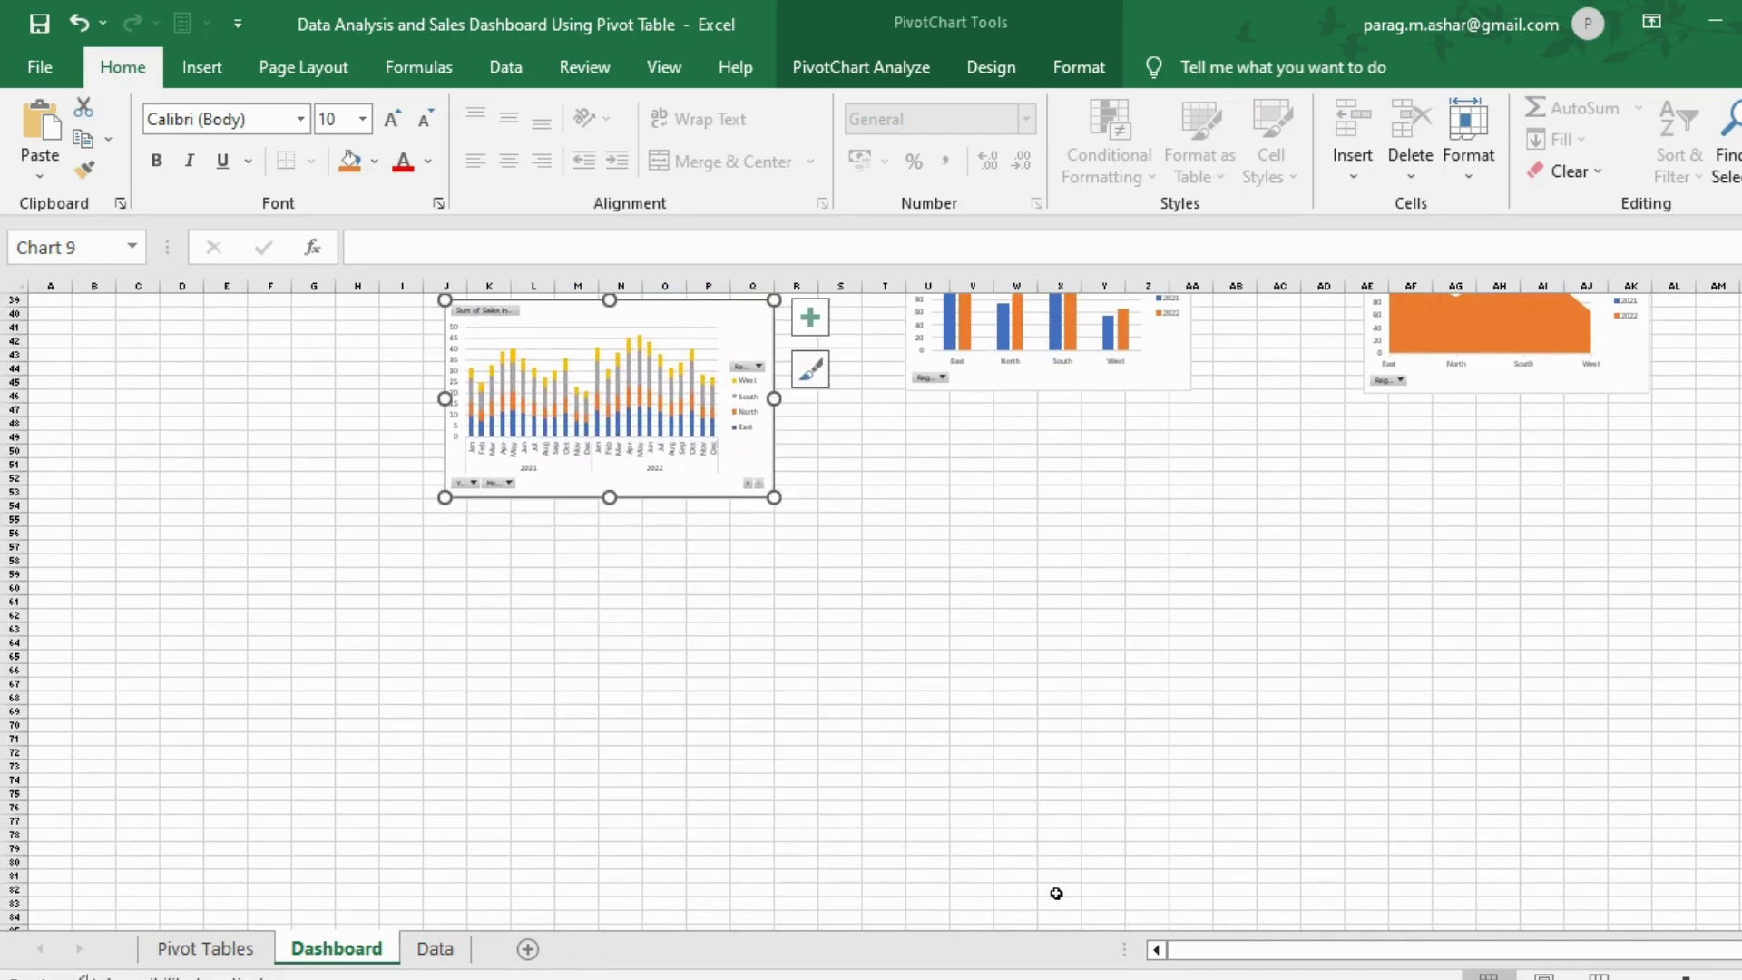
scroll(1056, 894, up, 10)
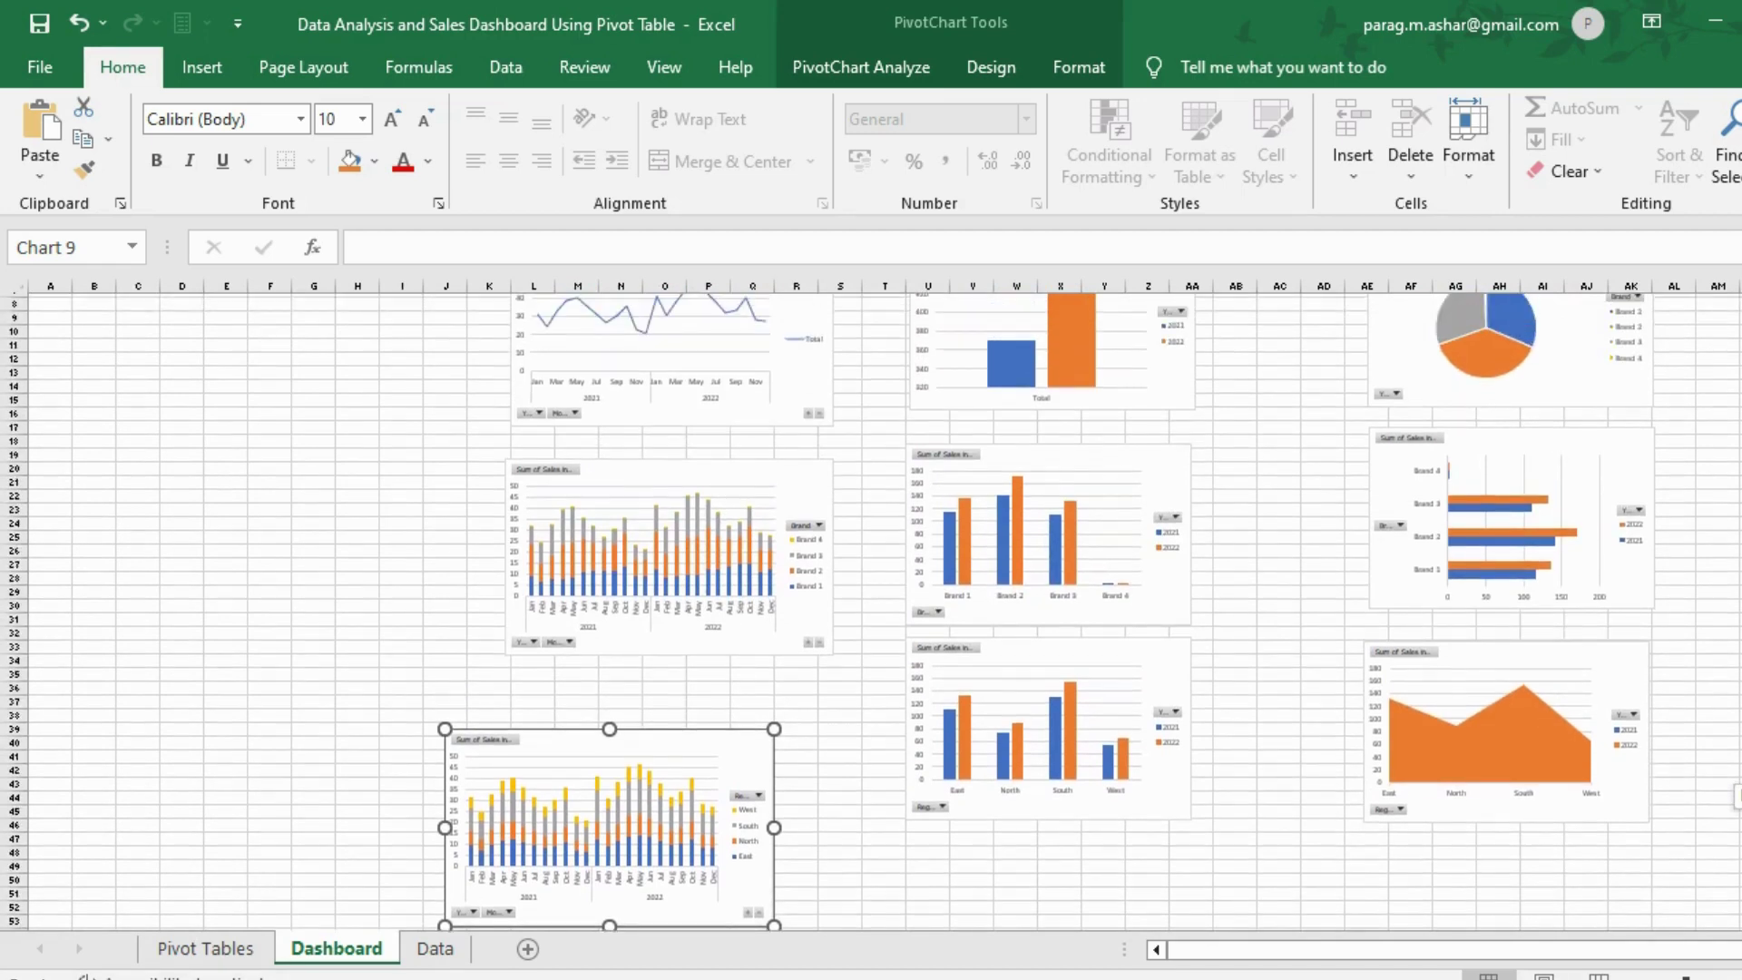
scroll(1133, 714, up, 1)
drag(672, 746, 735, 677)
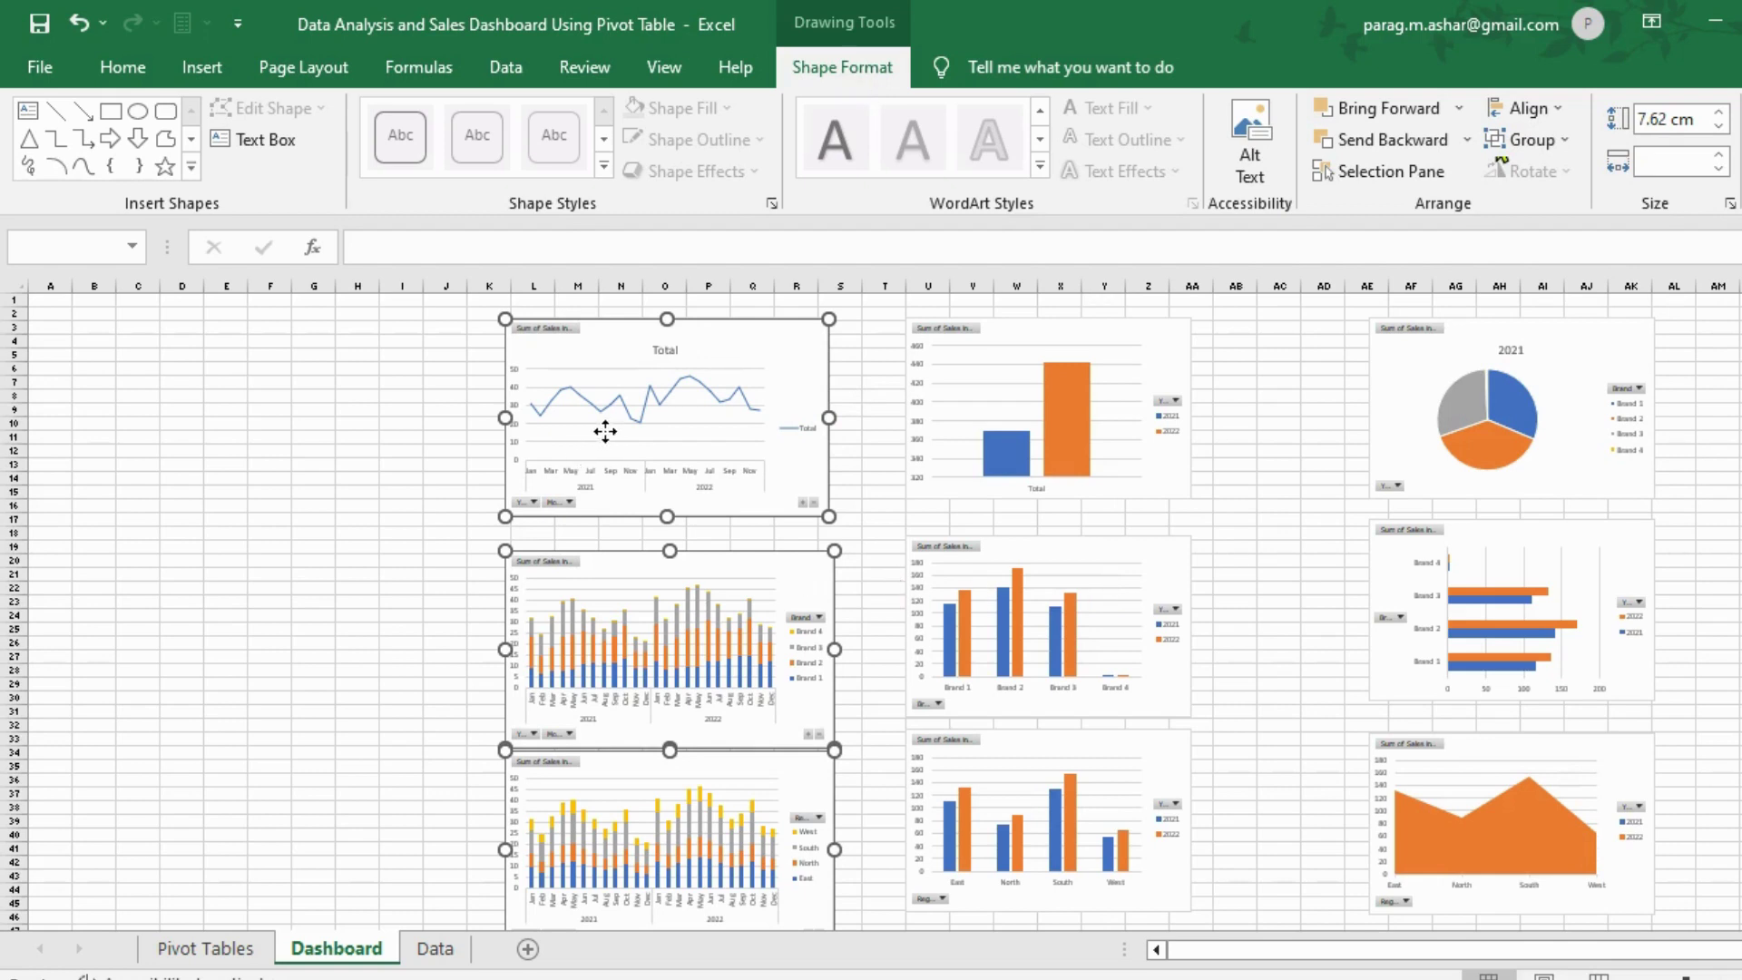
drag(600, 432, 316, 423)
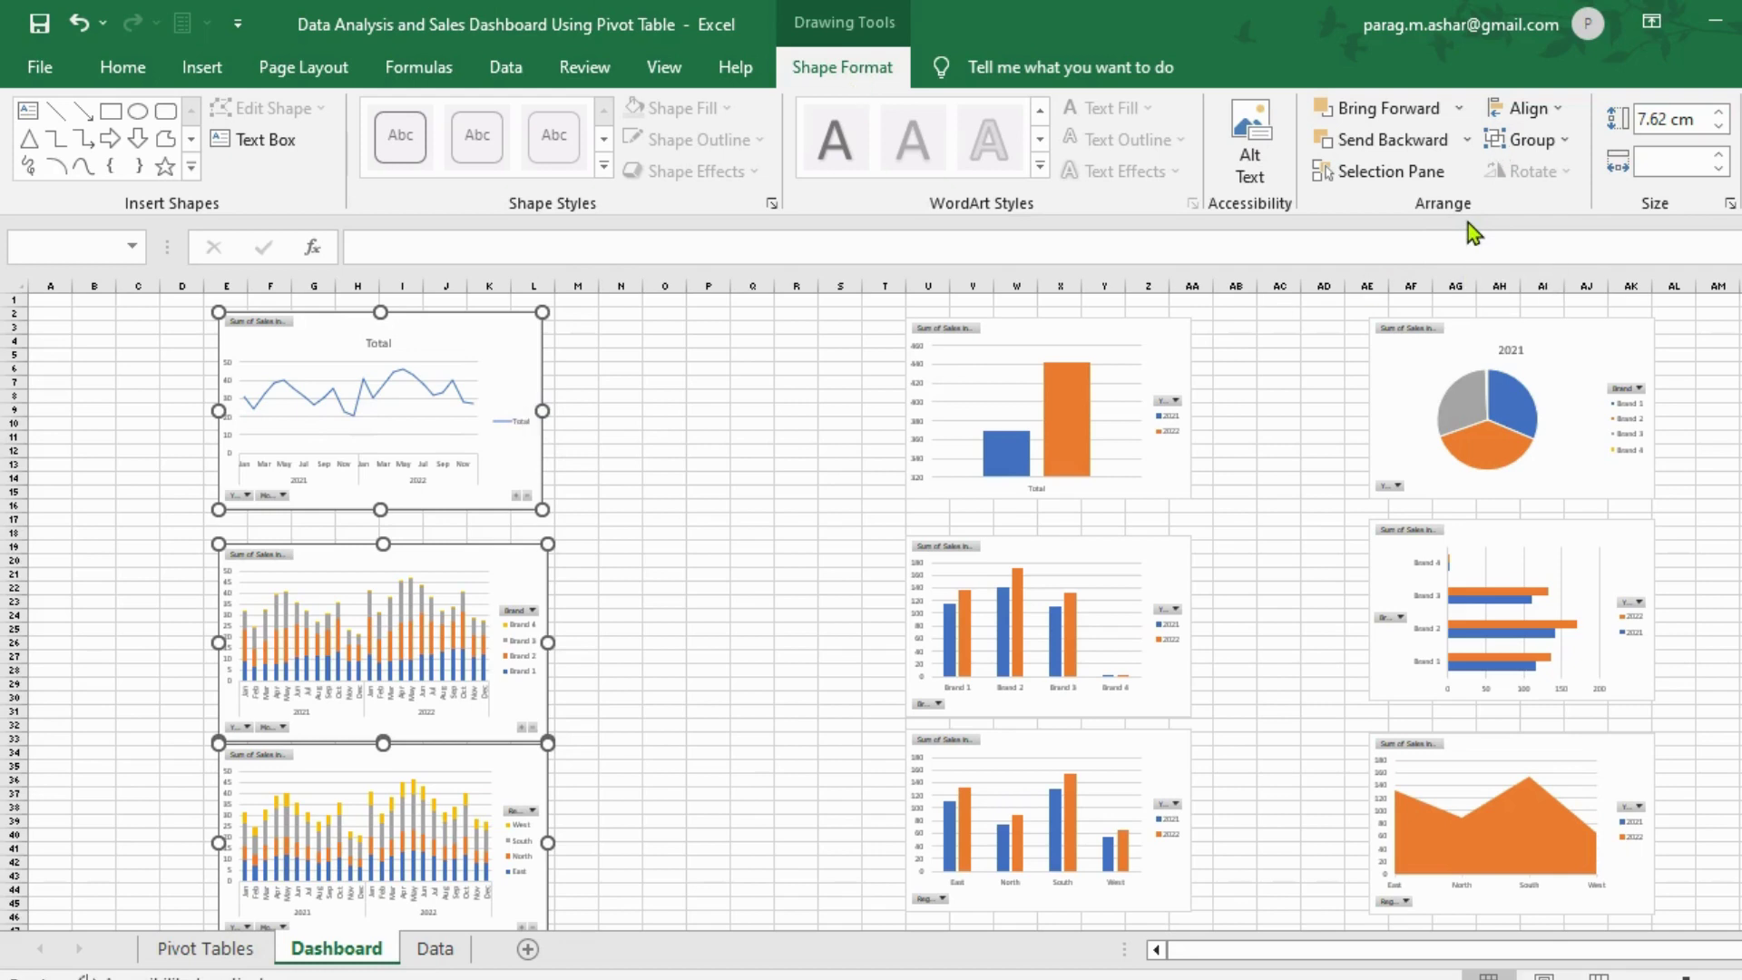
Step: Set the height of the three monthly charts to 7 cm and widen them together to about column R
click(1695, 121)
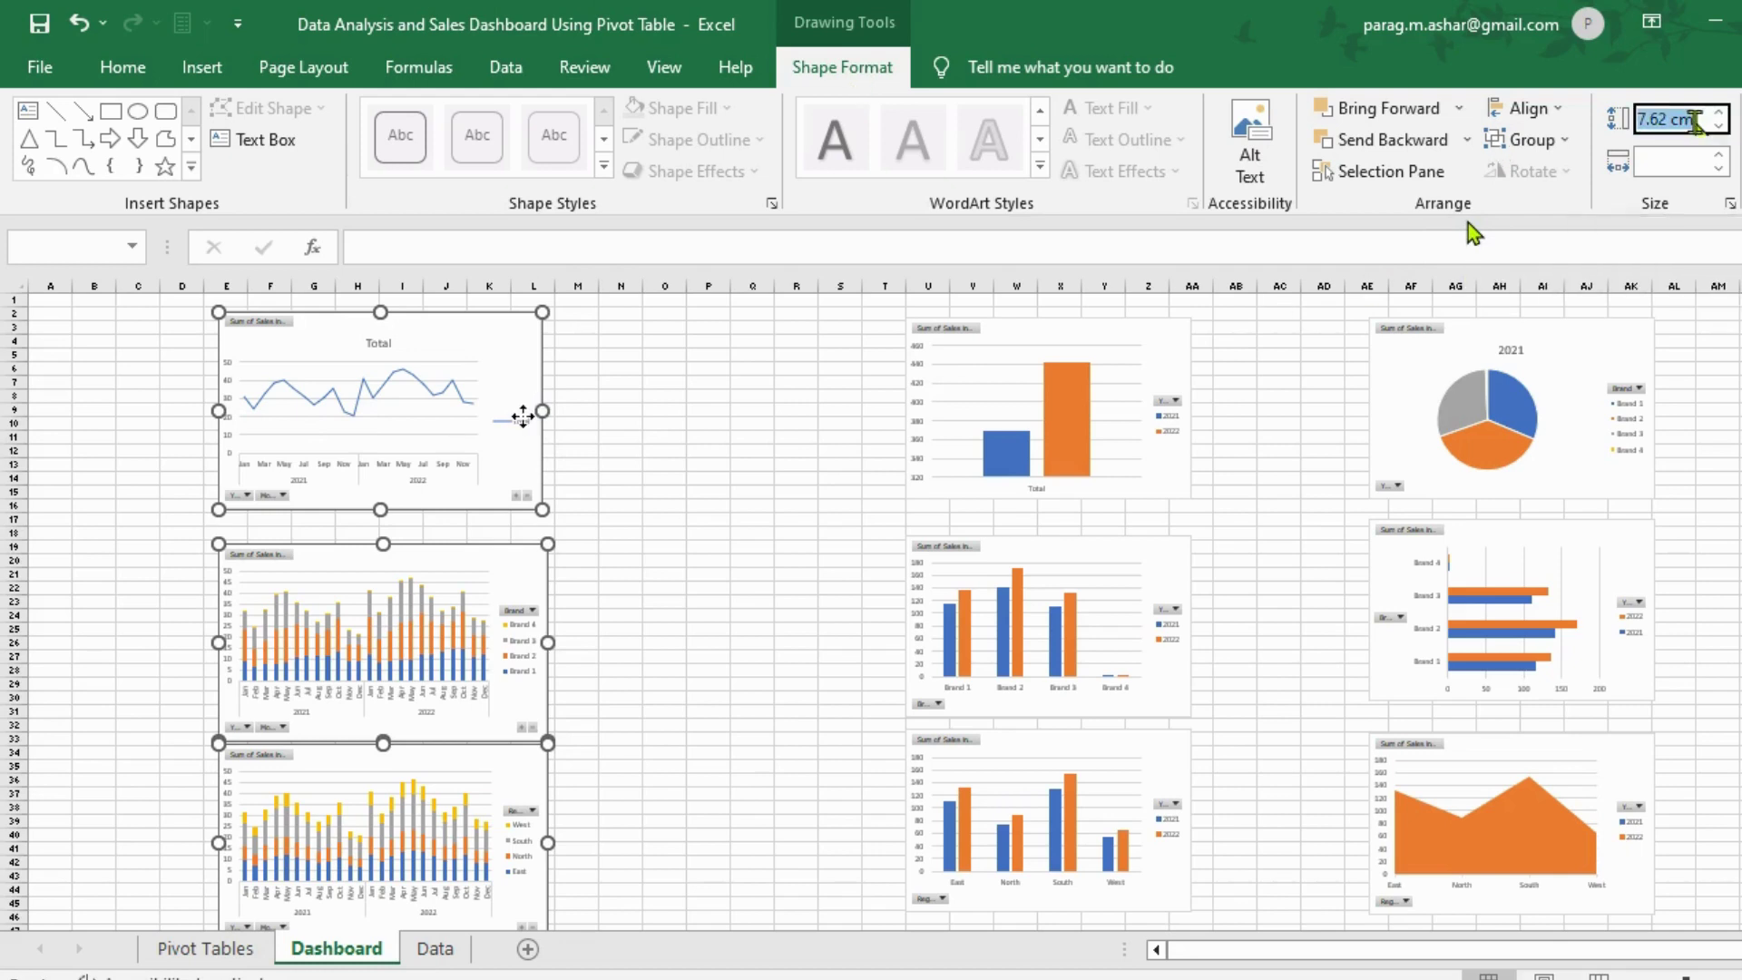
text(7)
key(Return)
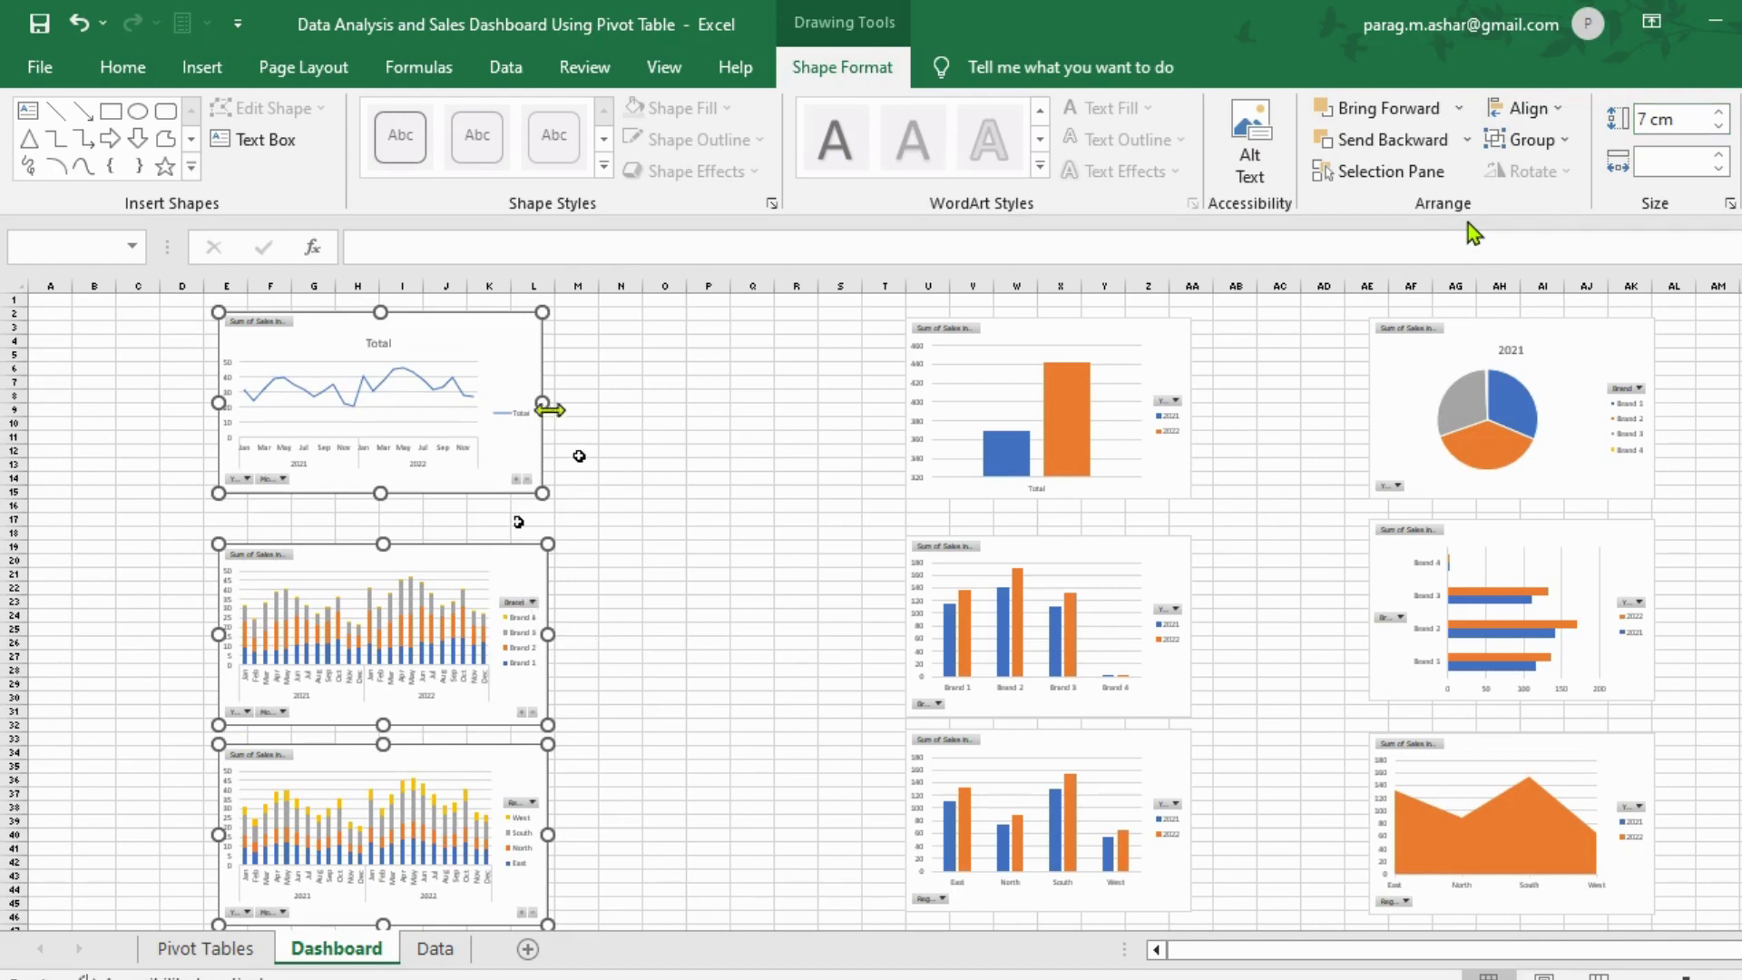
drag(545, 410, 827, 424)
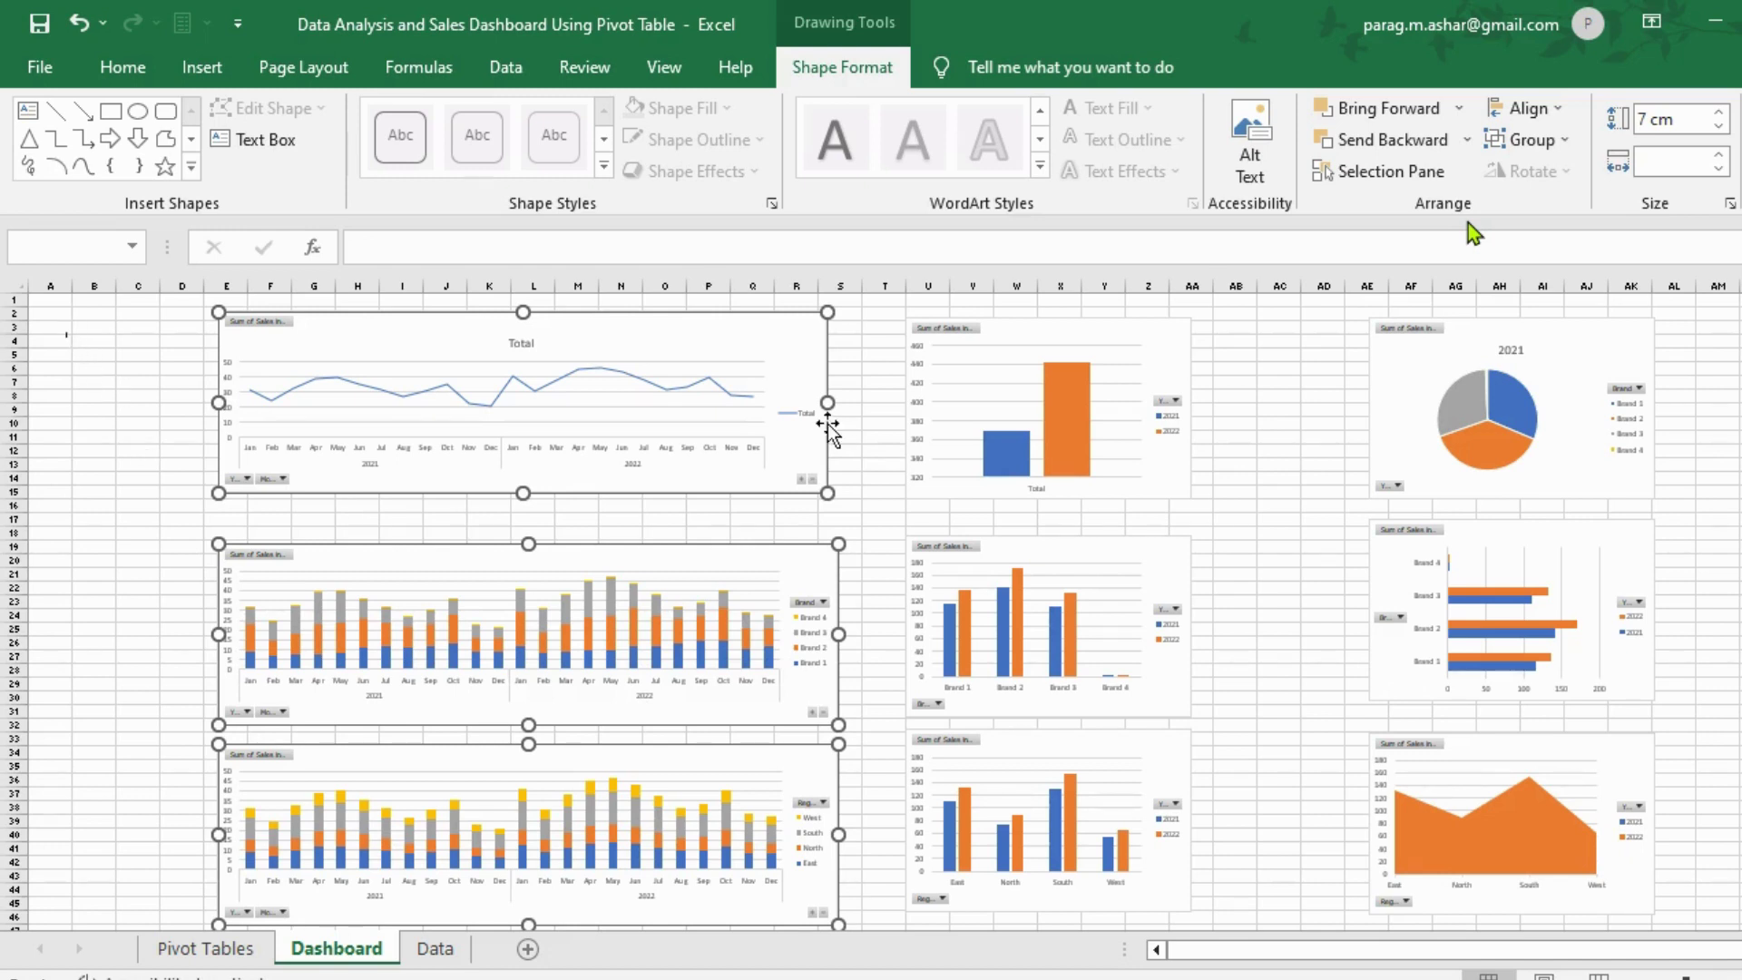
Step: Nudge the three selected monthly charts slightly right together, so their right edges reach column S
key(Right)
key(Right)
key(Right)
key(Right)
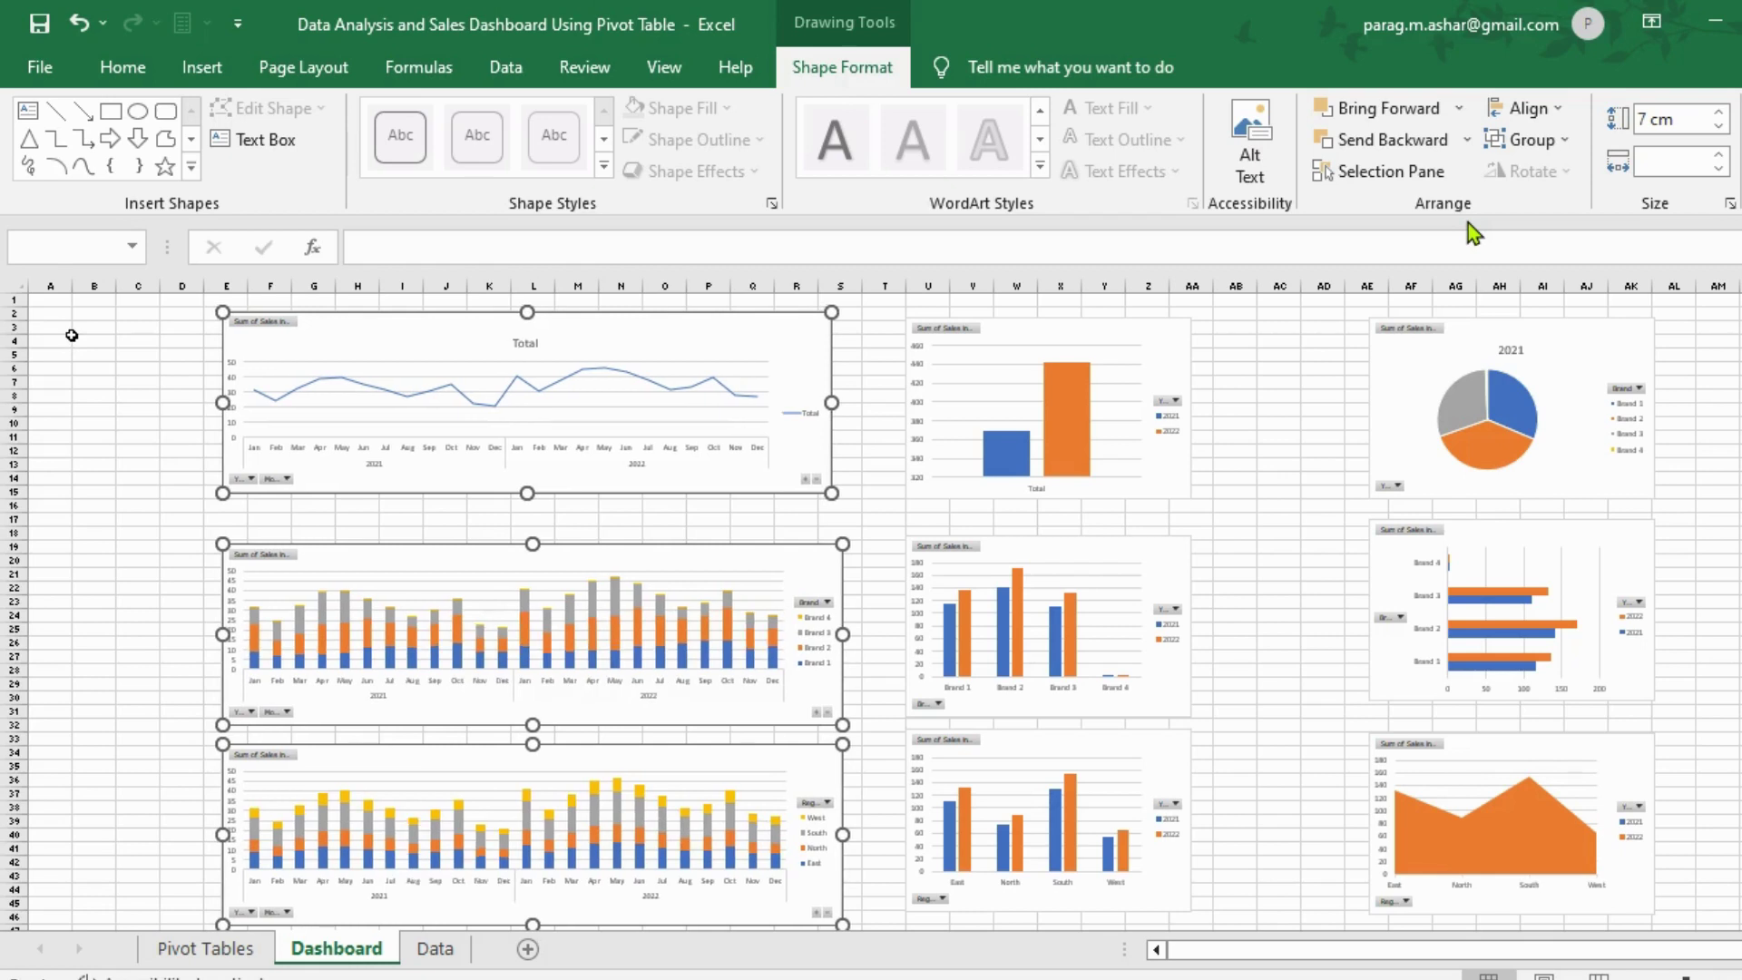
key(Right)
key(Right)
key(Right)
key(Right)
key(Right)
key(Right)
key(Right)
key(Right)
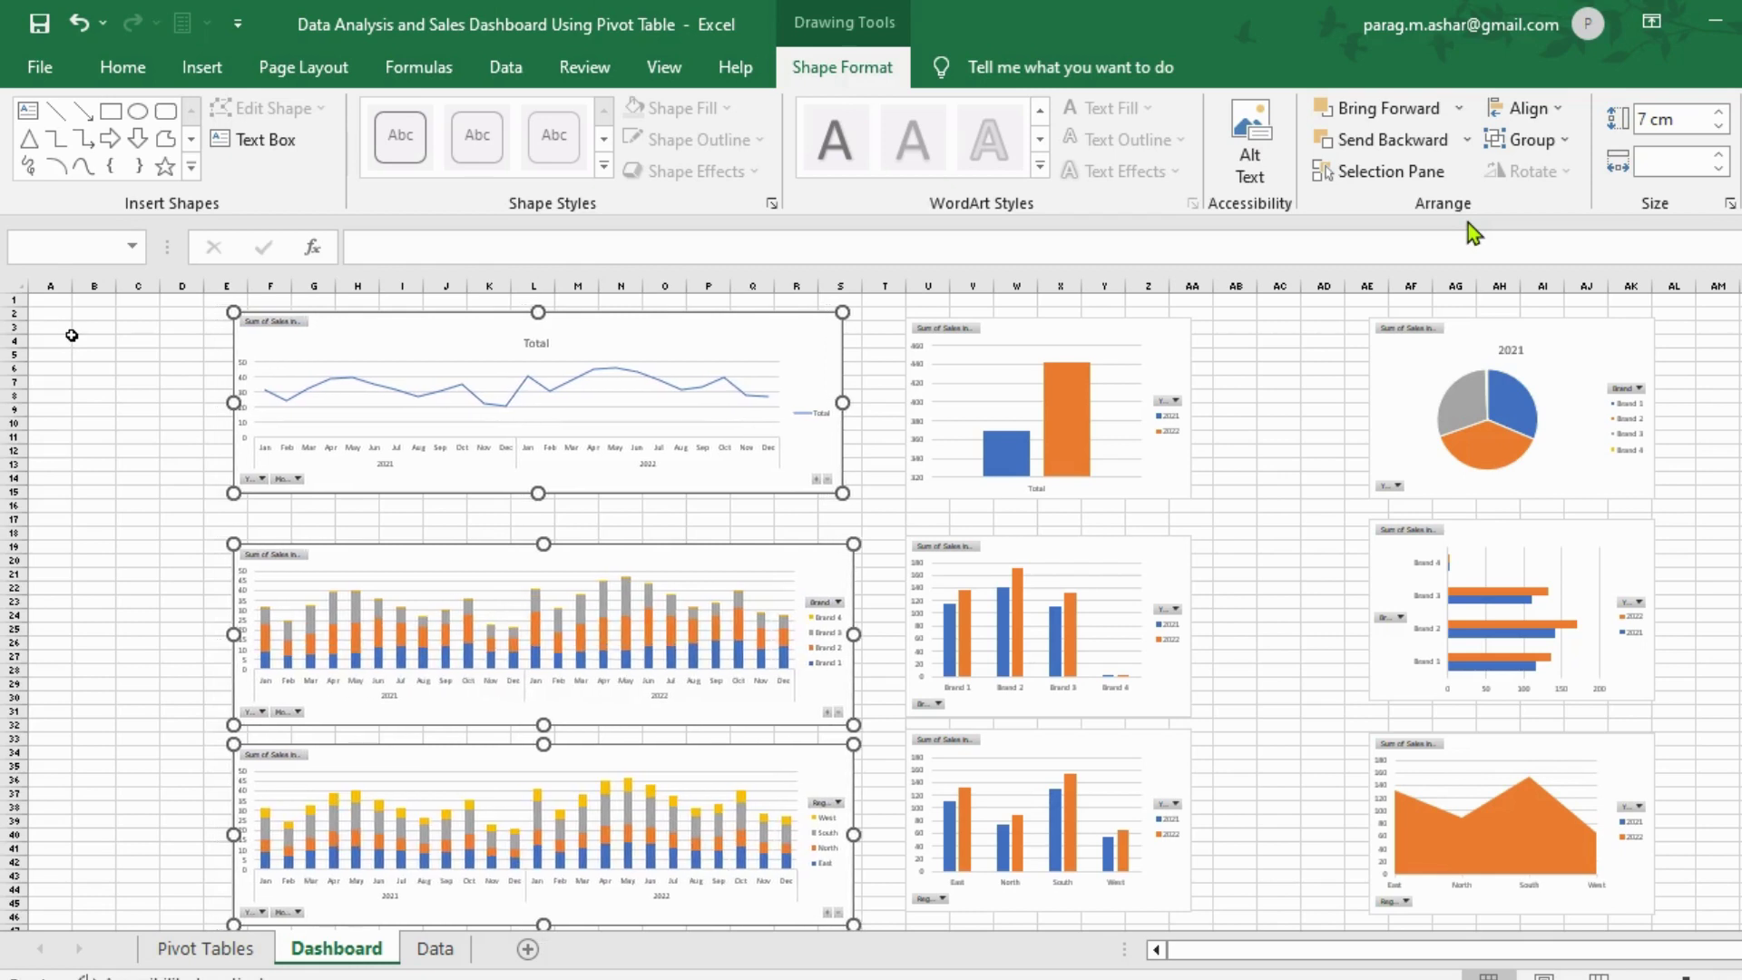
key(Right)
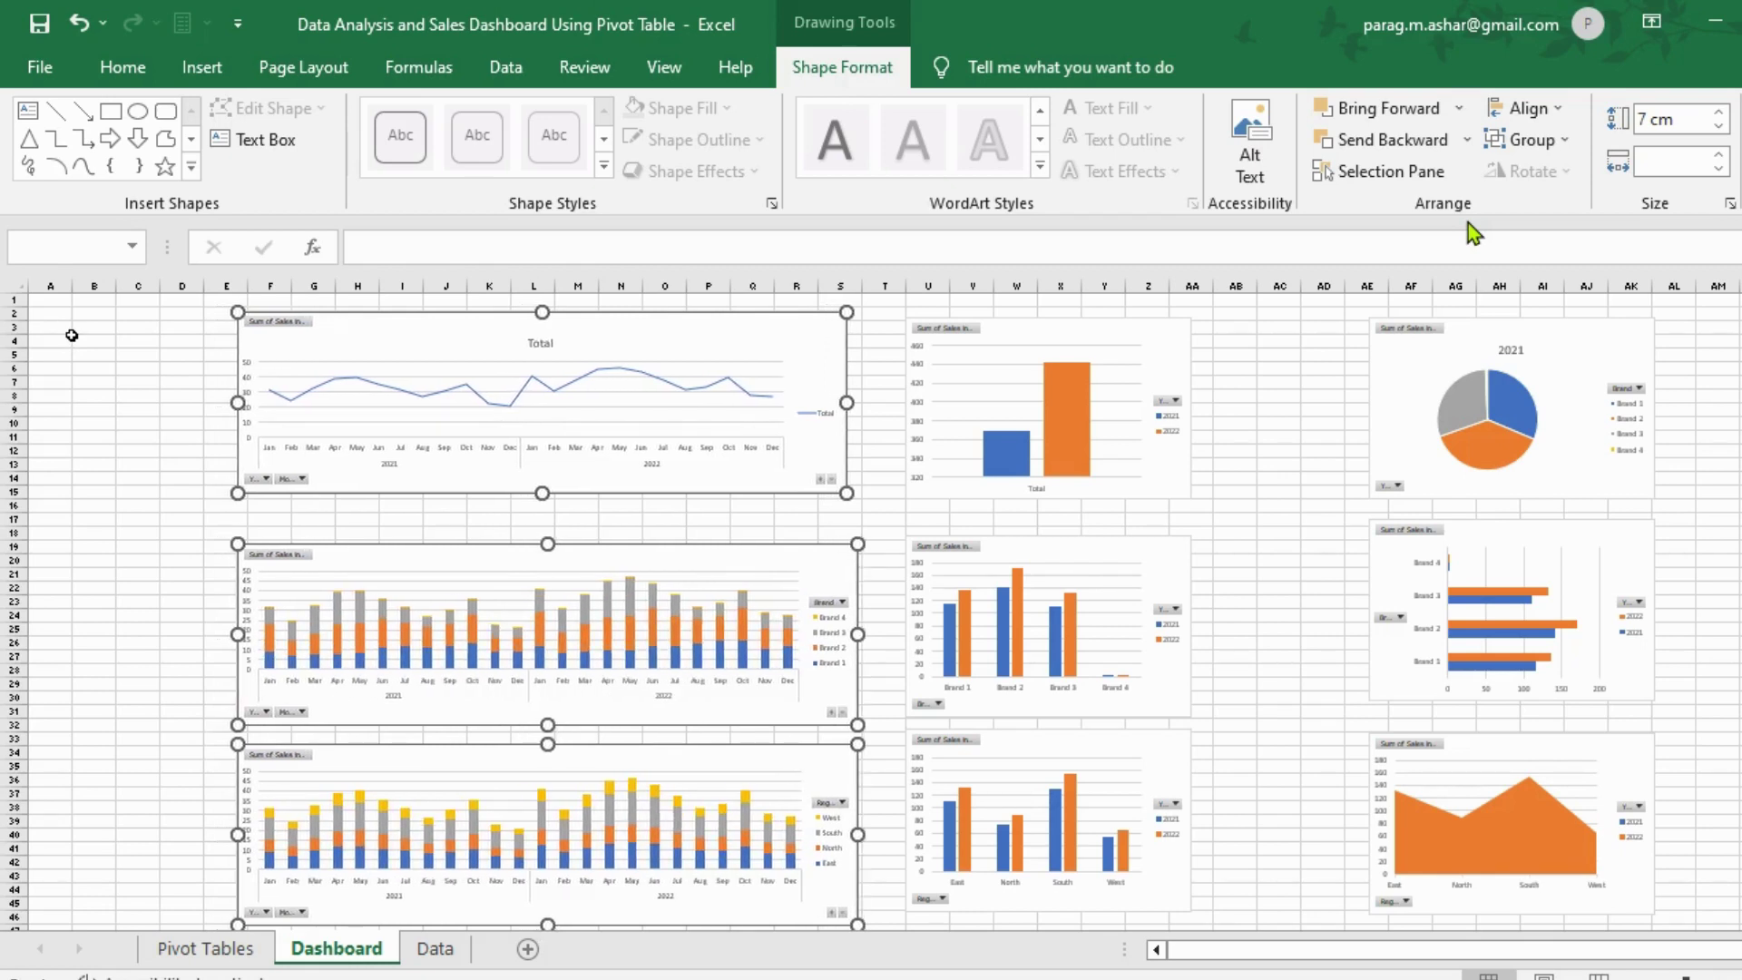
click(872, 504)
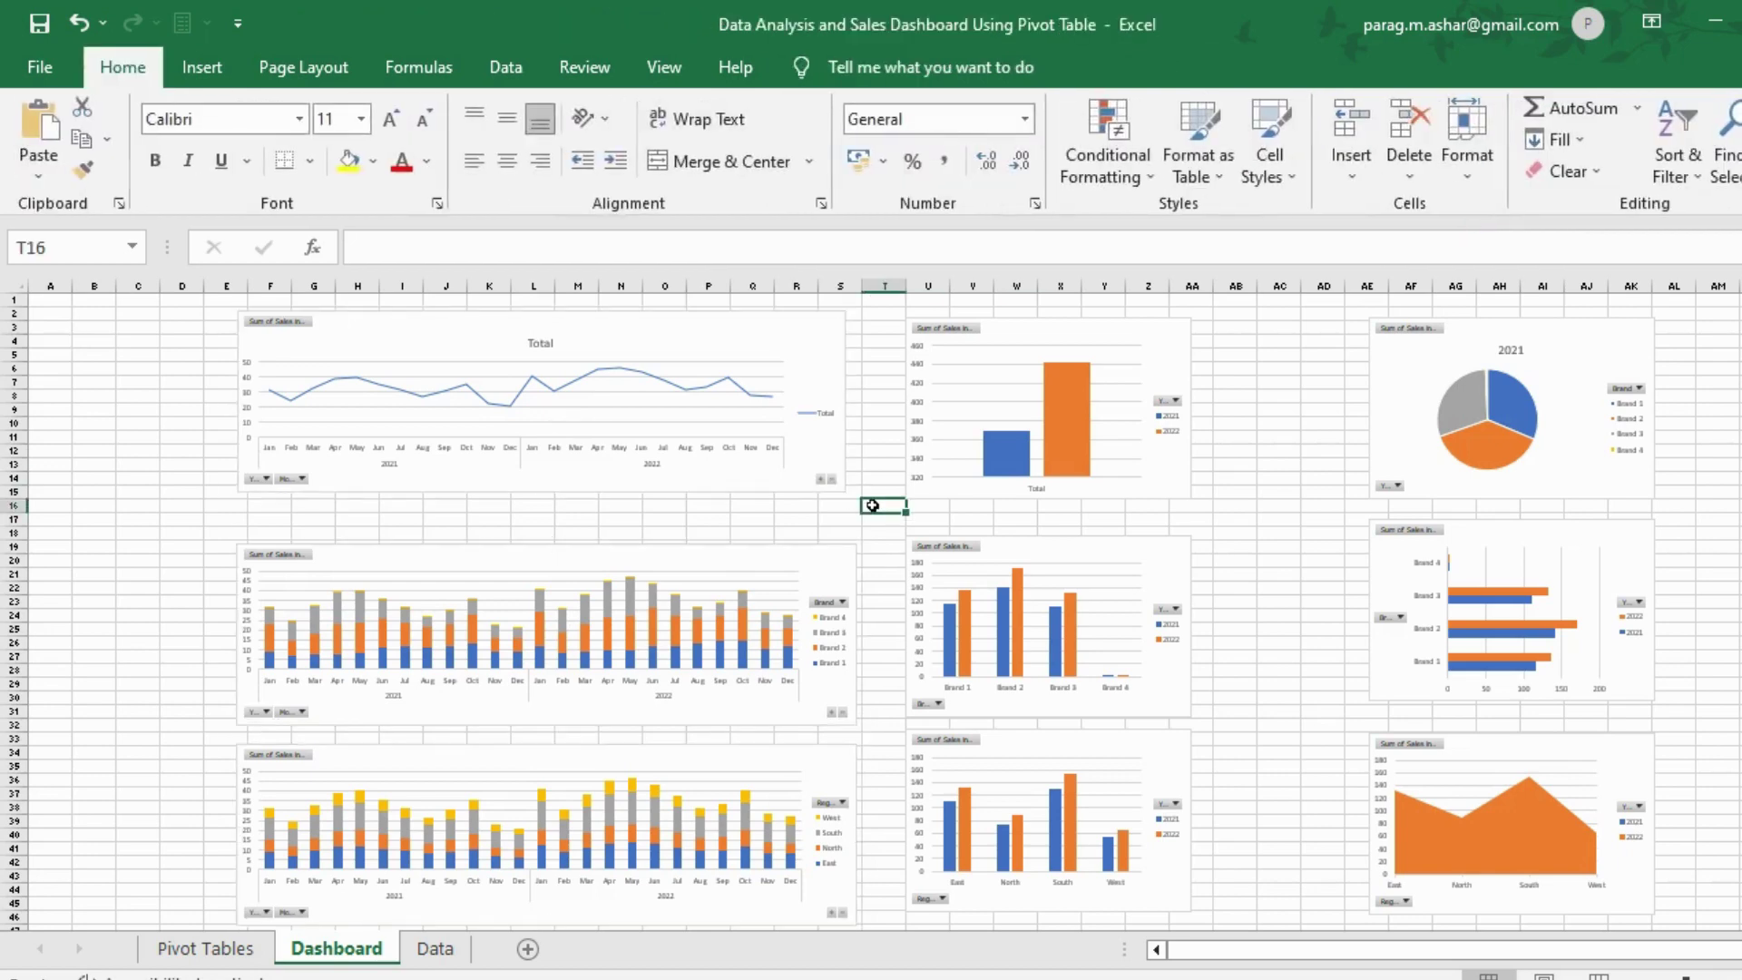
Step: Widen the monthly total line chart slightly so its right edge lines up with the two monthly charts below it
click(821, 420)
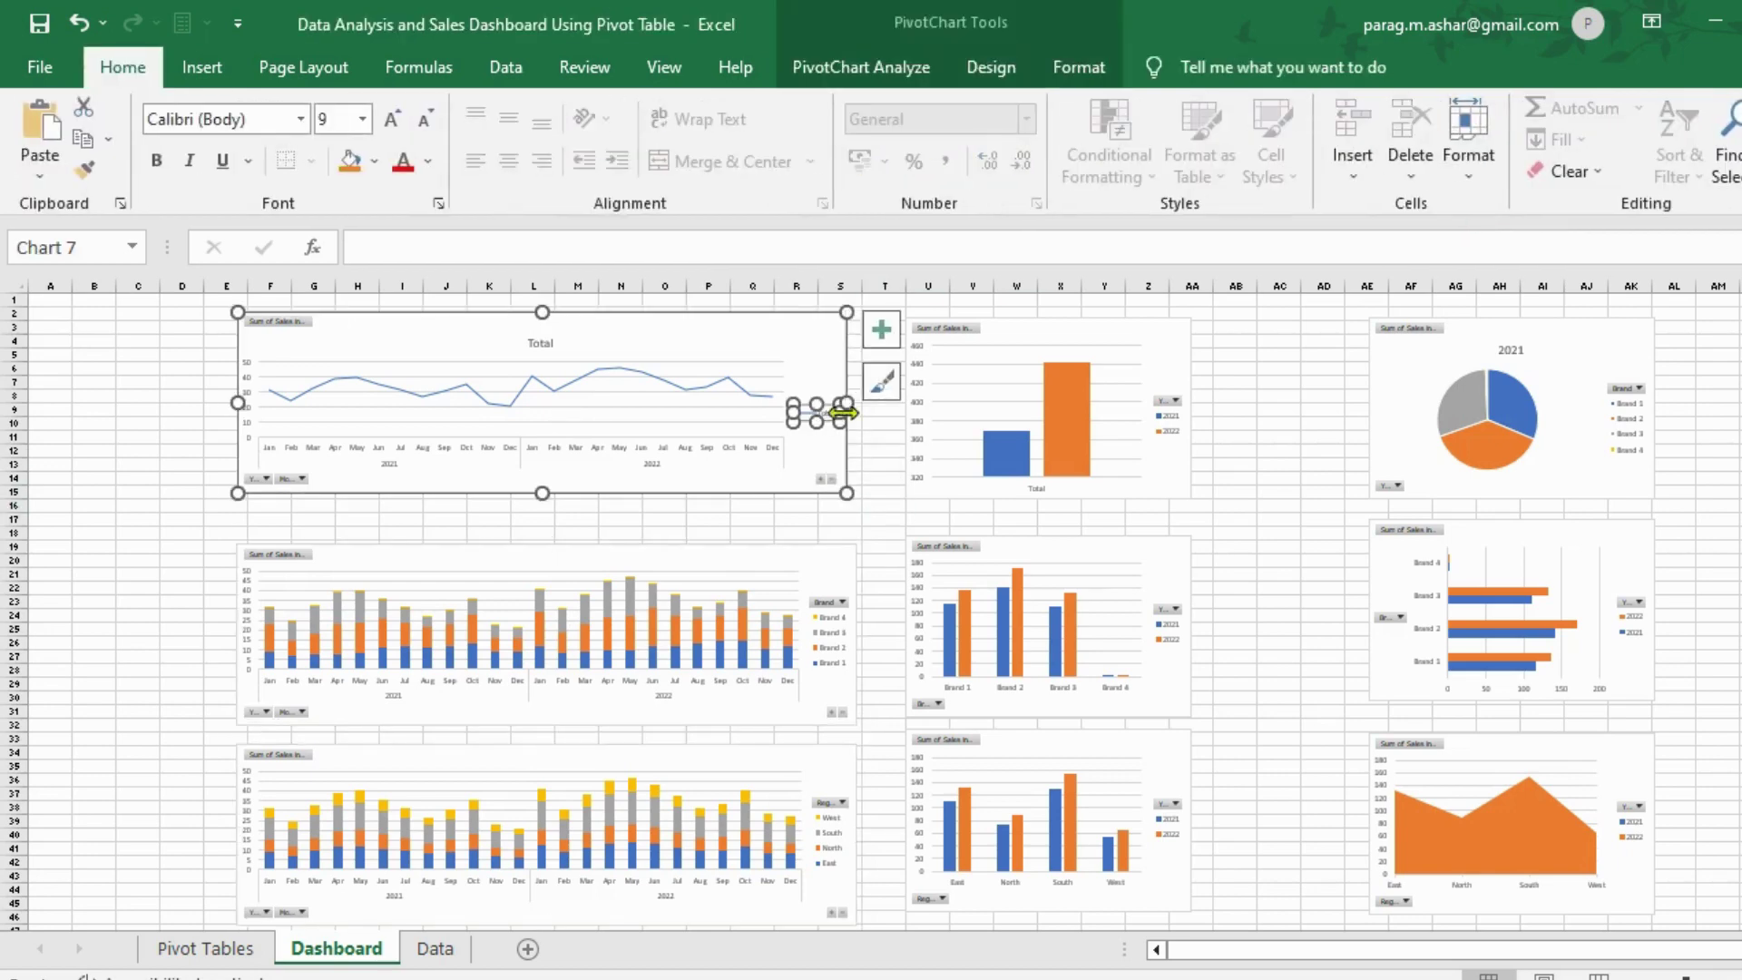
drag(847, 402, 857, 402)
click(137, 573)
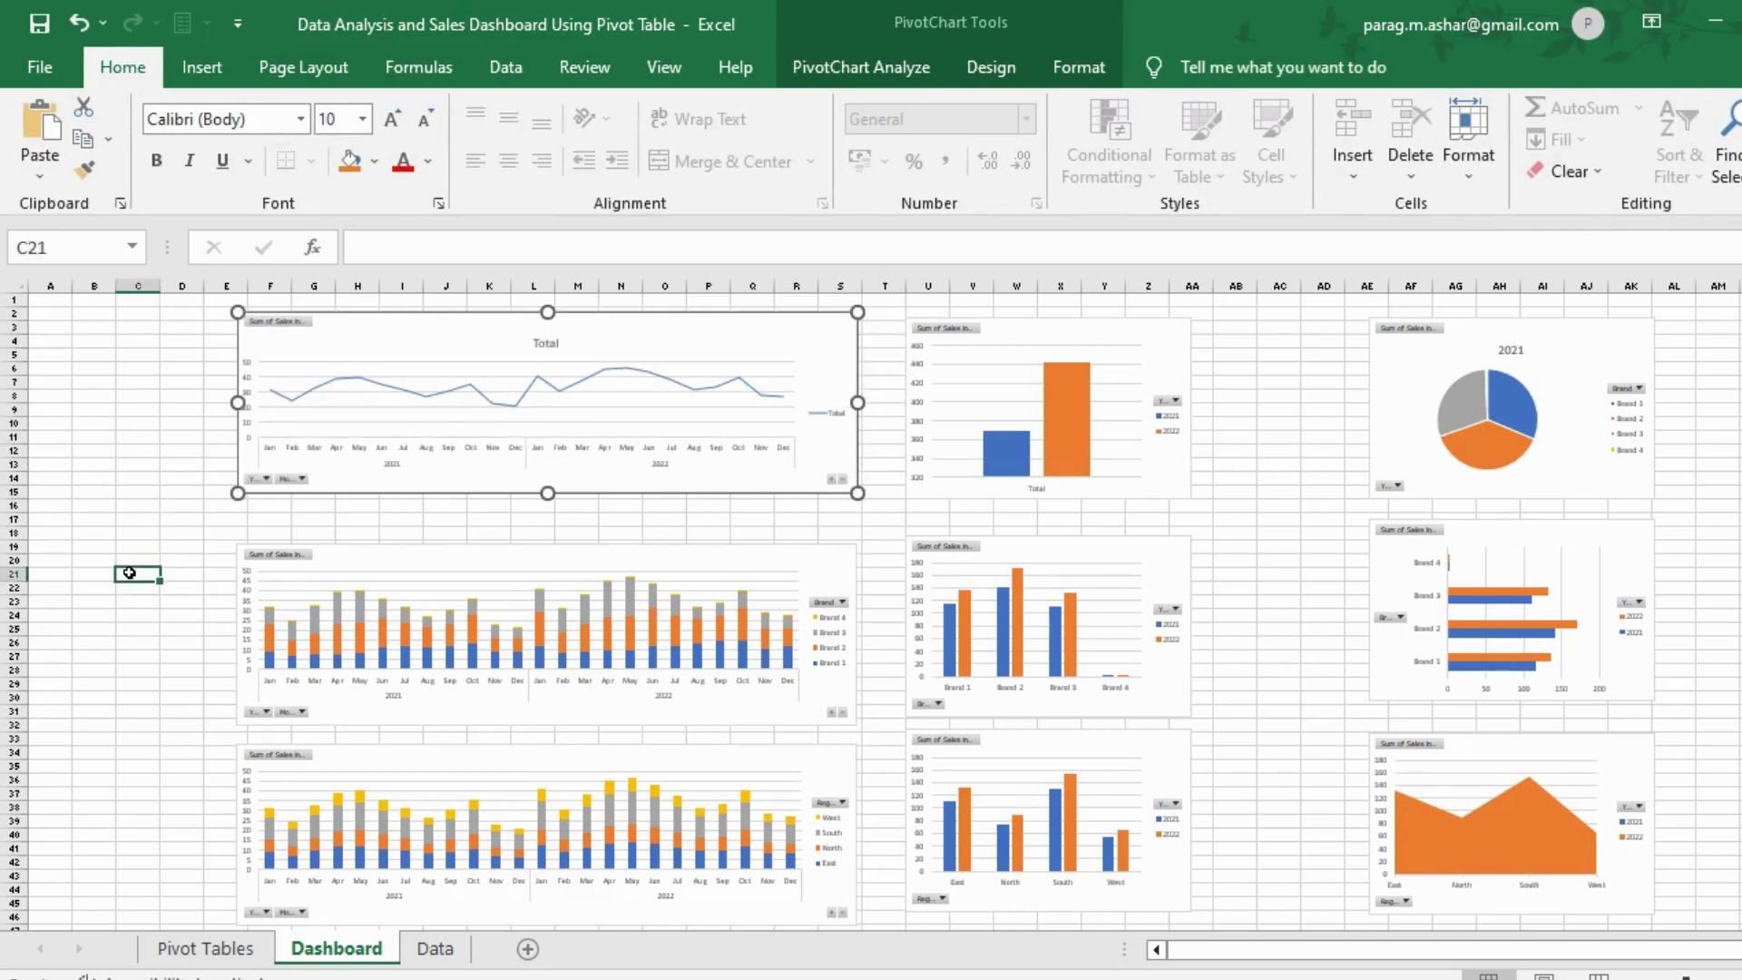
Step: Align the three brand charts in the middle row with each other using Align Middle
click(369, 563)
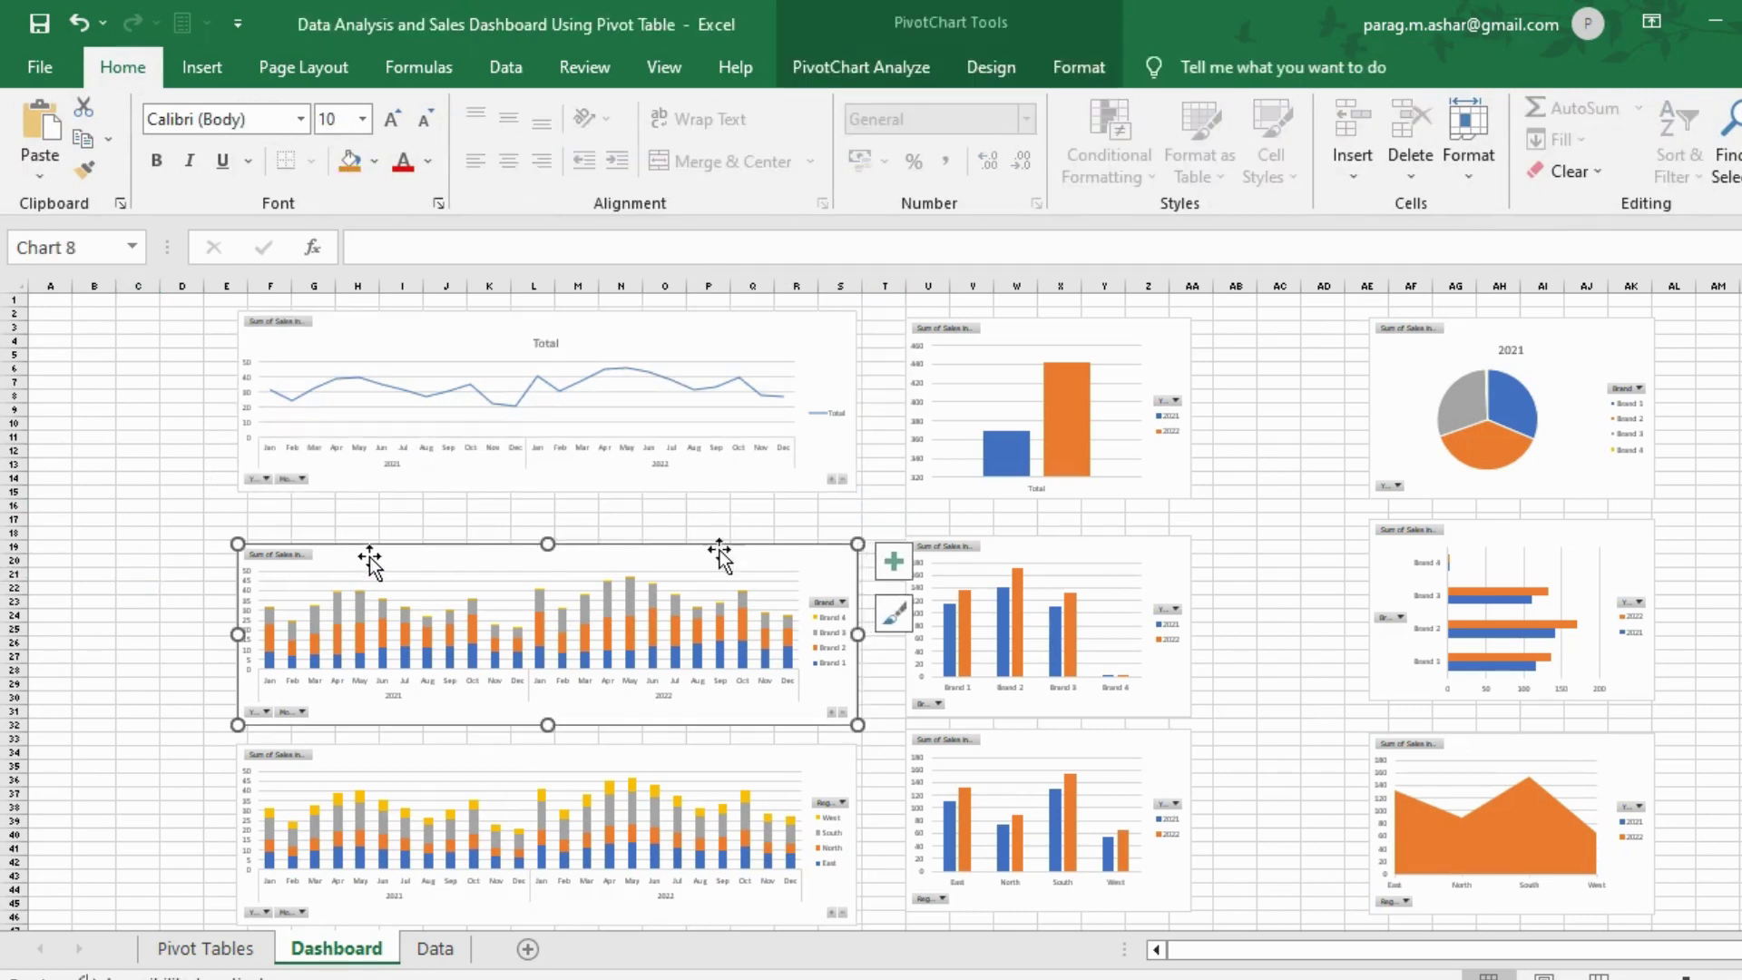
ctrl+click(999, 561)
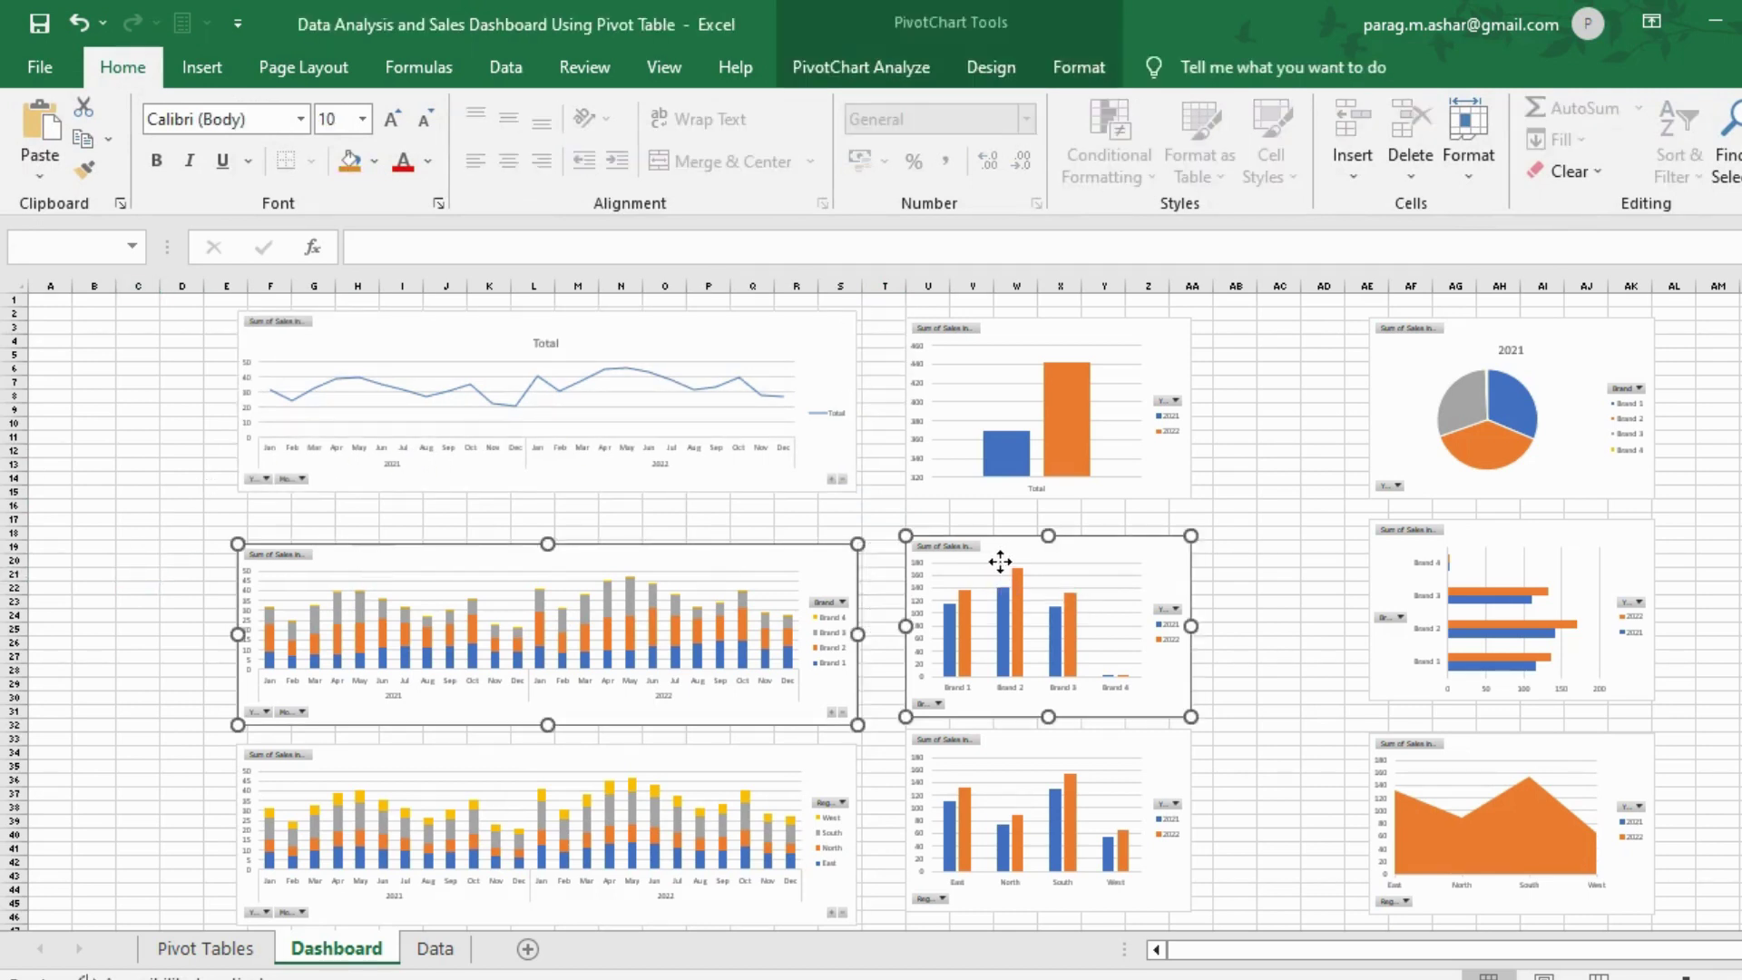
ctrl+click(1459, 562)
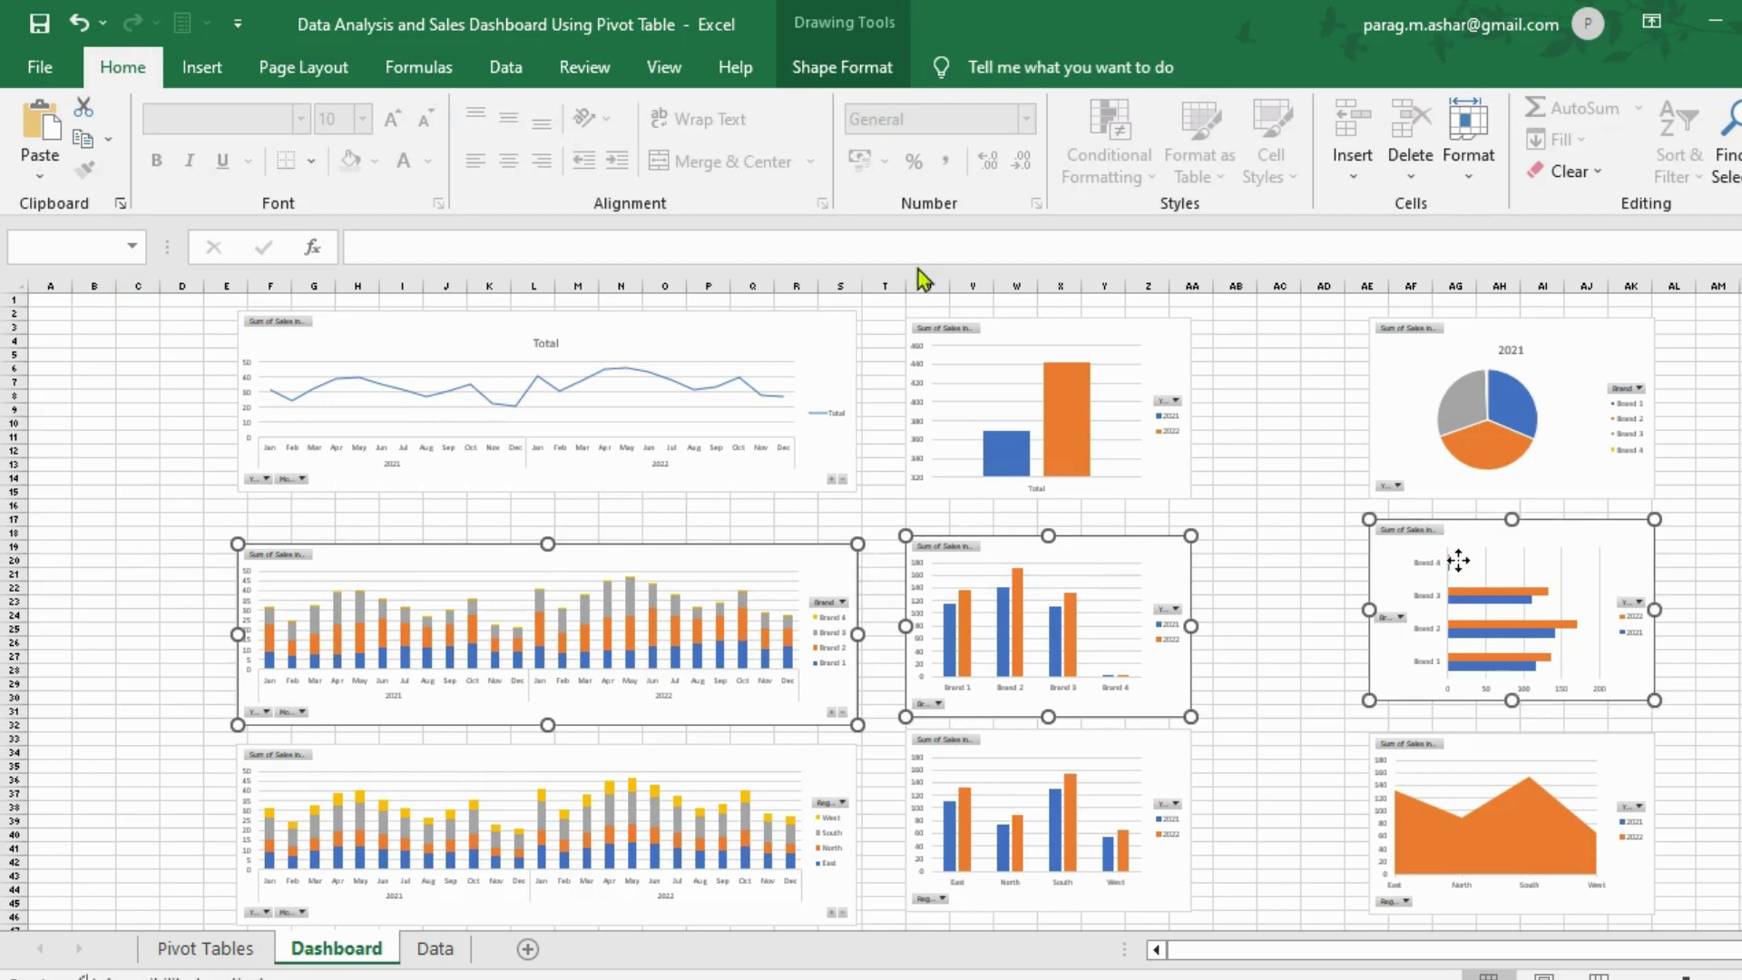
click(851, 69)
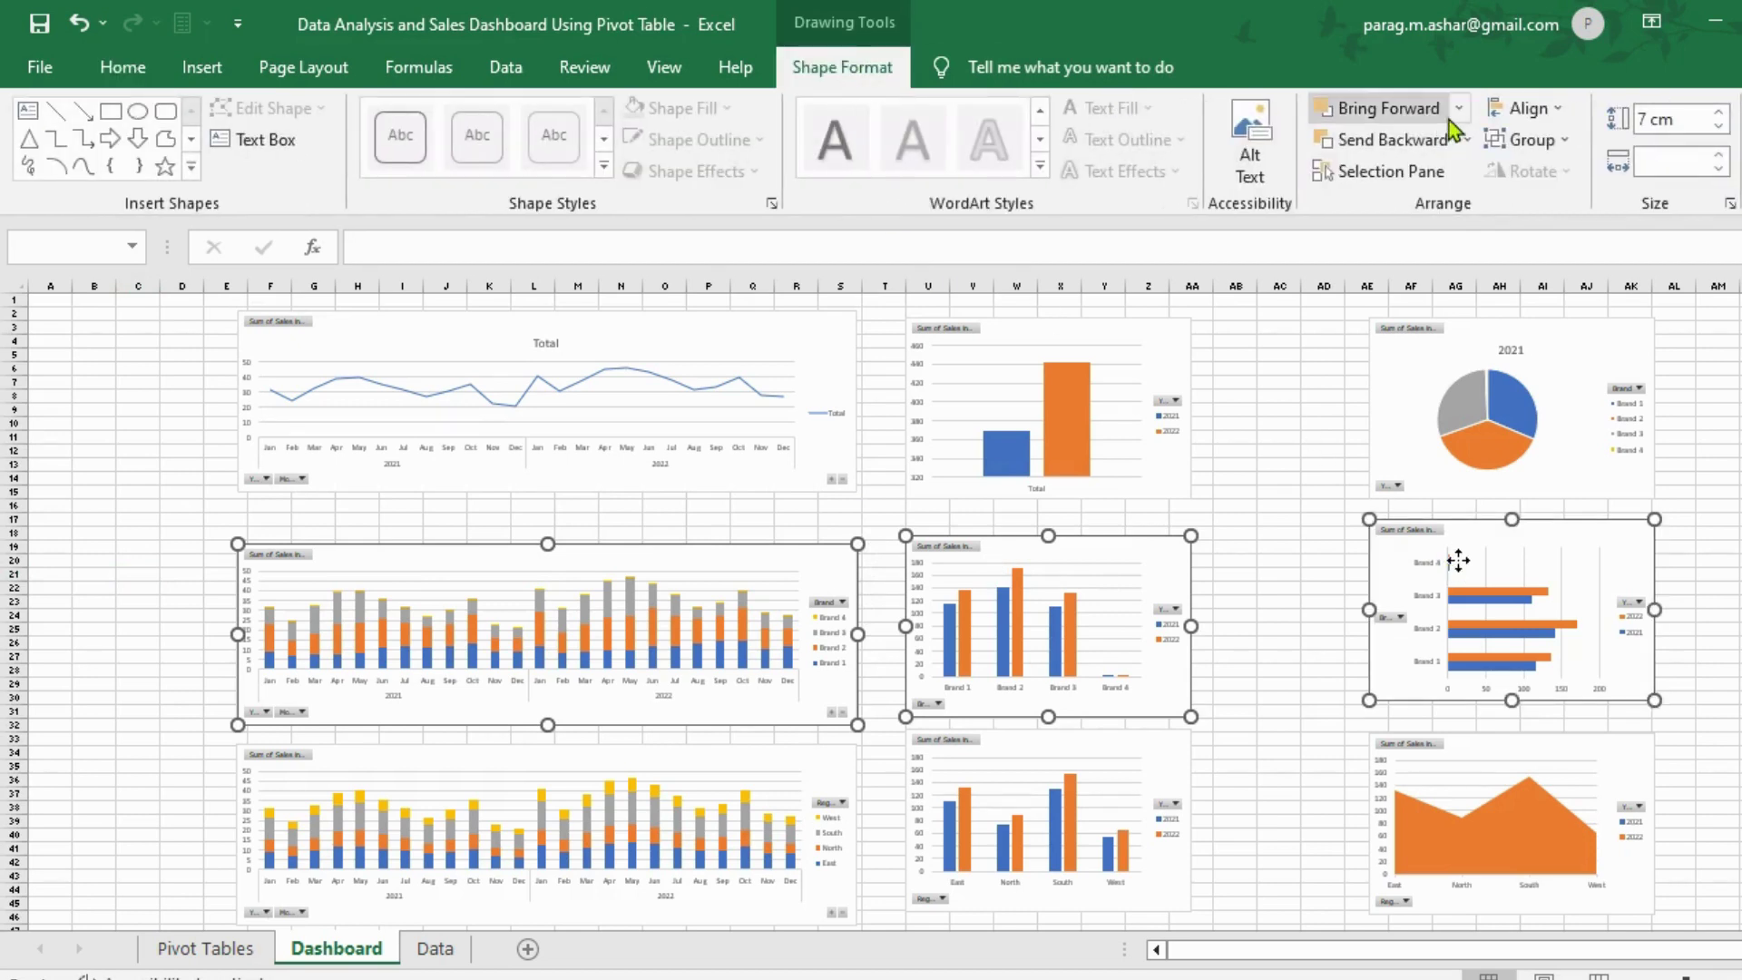
click(1511, 113)
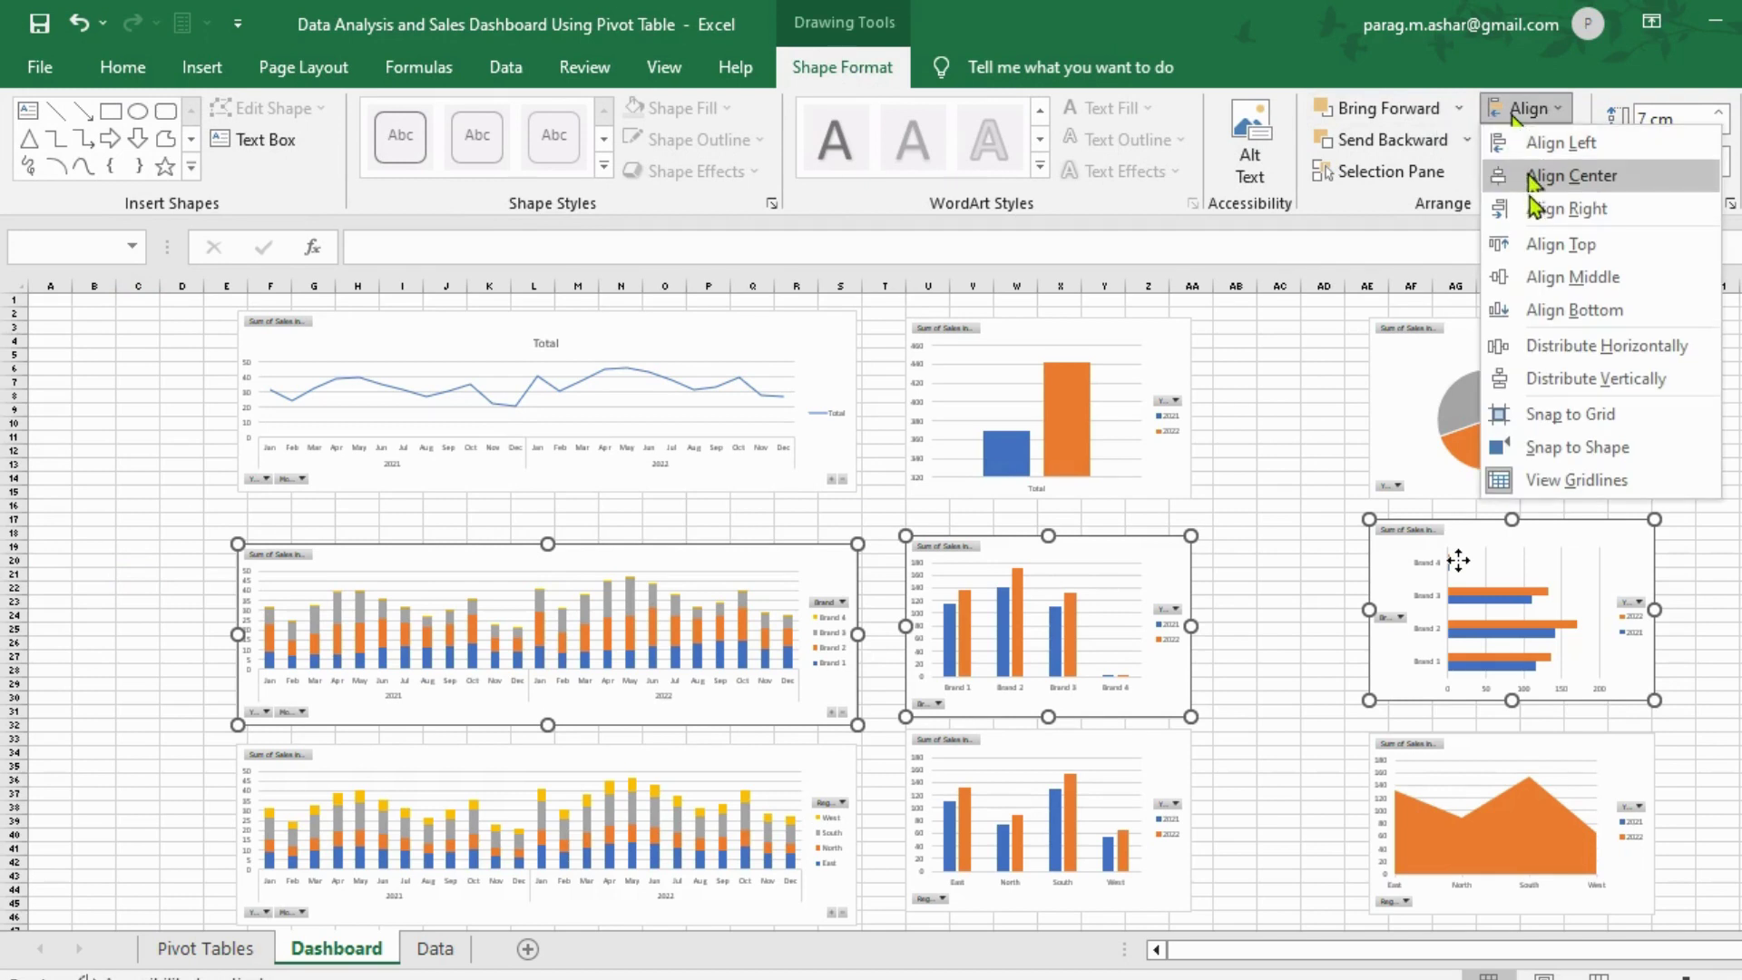
click(1545, 274)
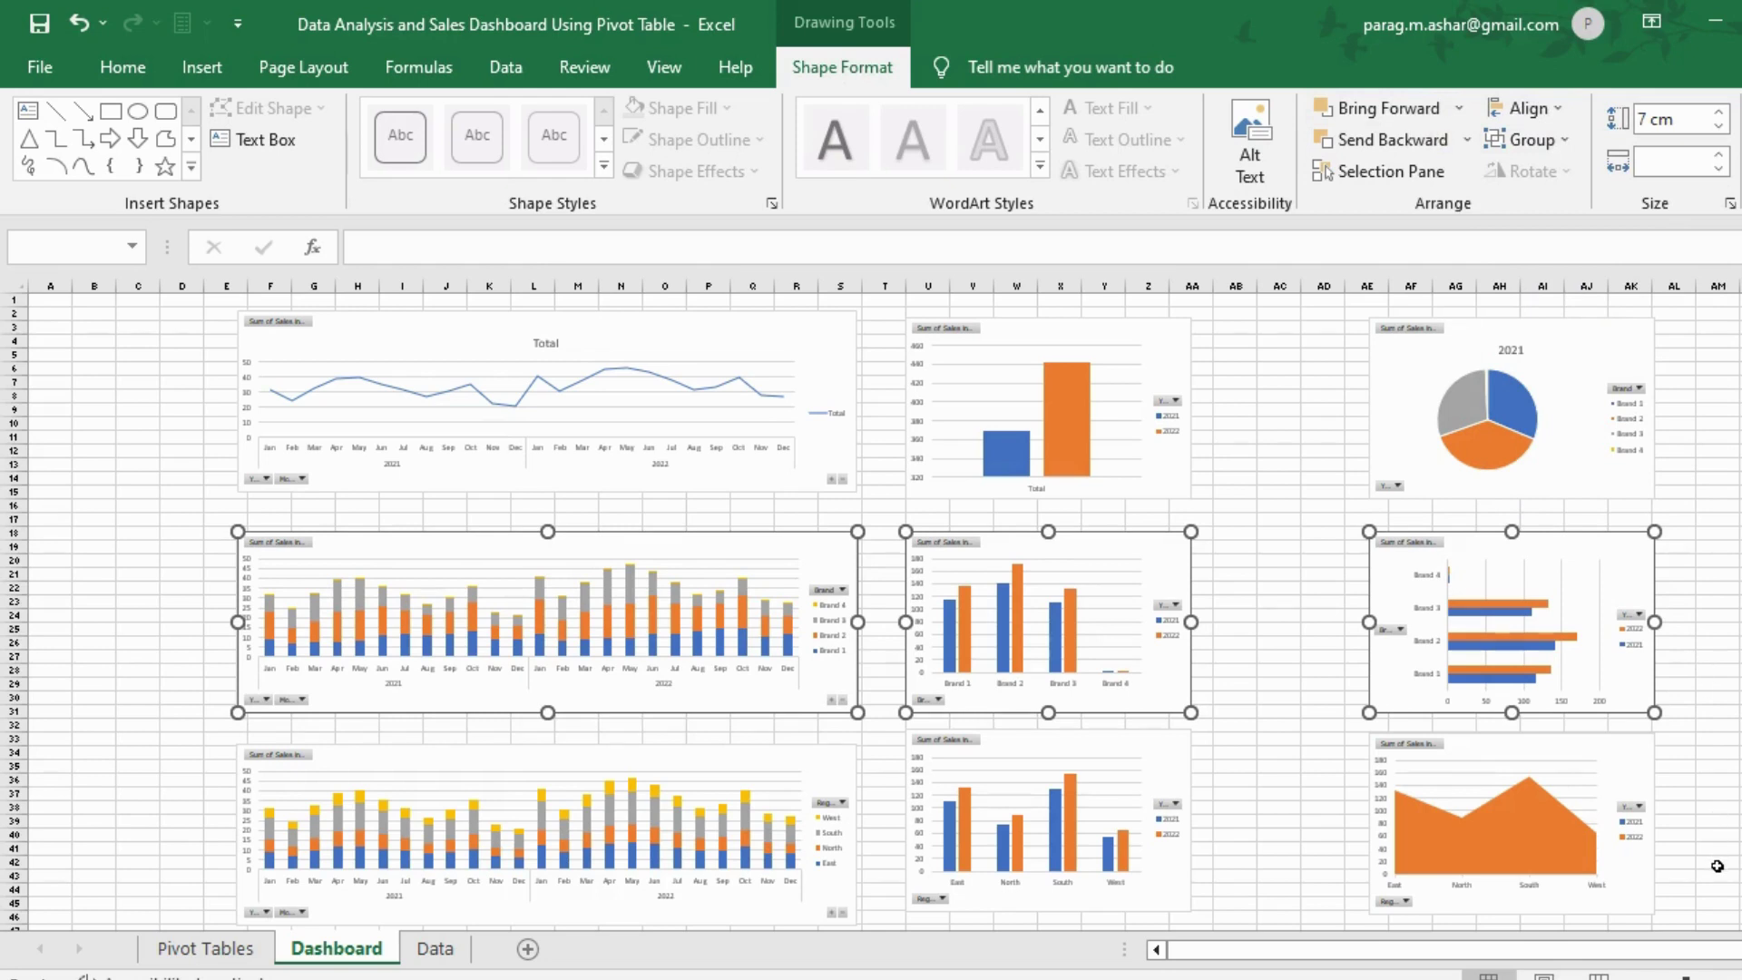
Step: Align the three region charts in the lowest row with each other using Align Bottom
click(817, 781)
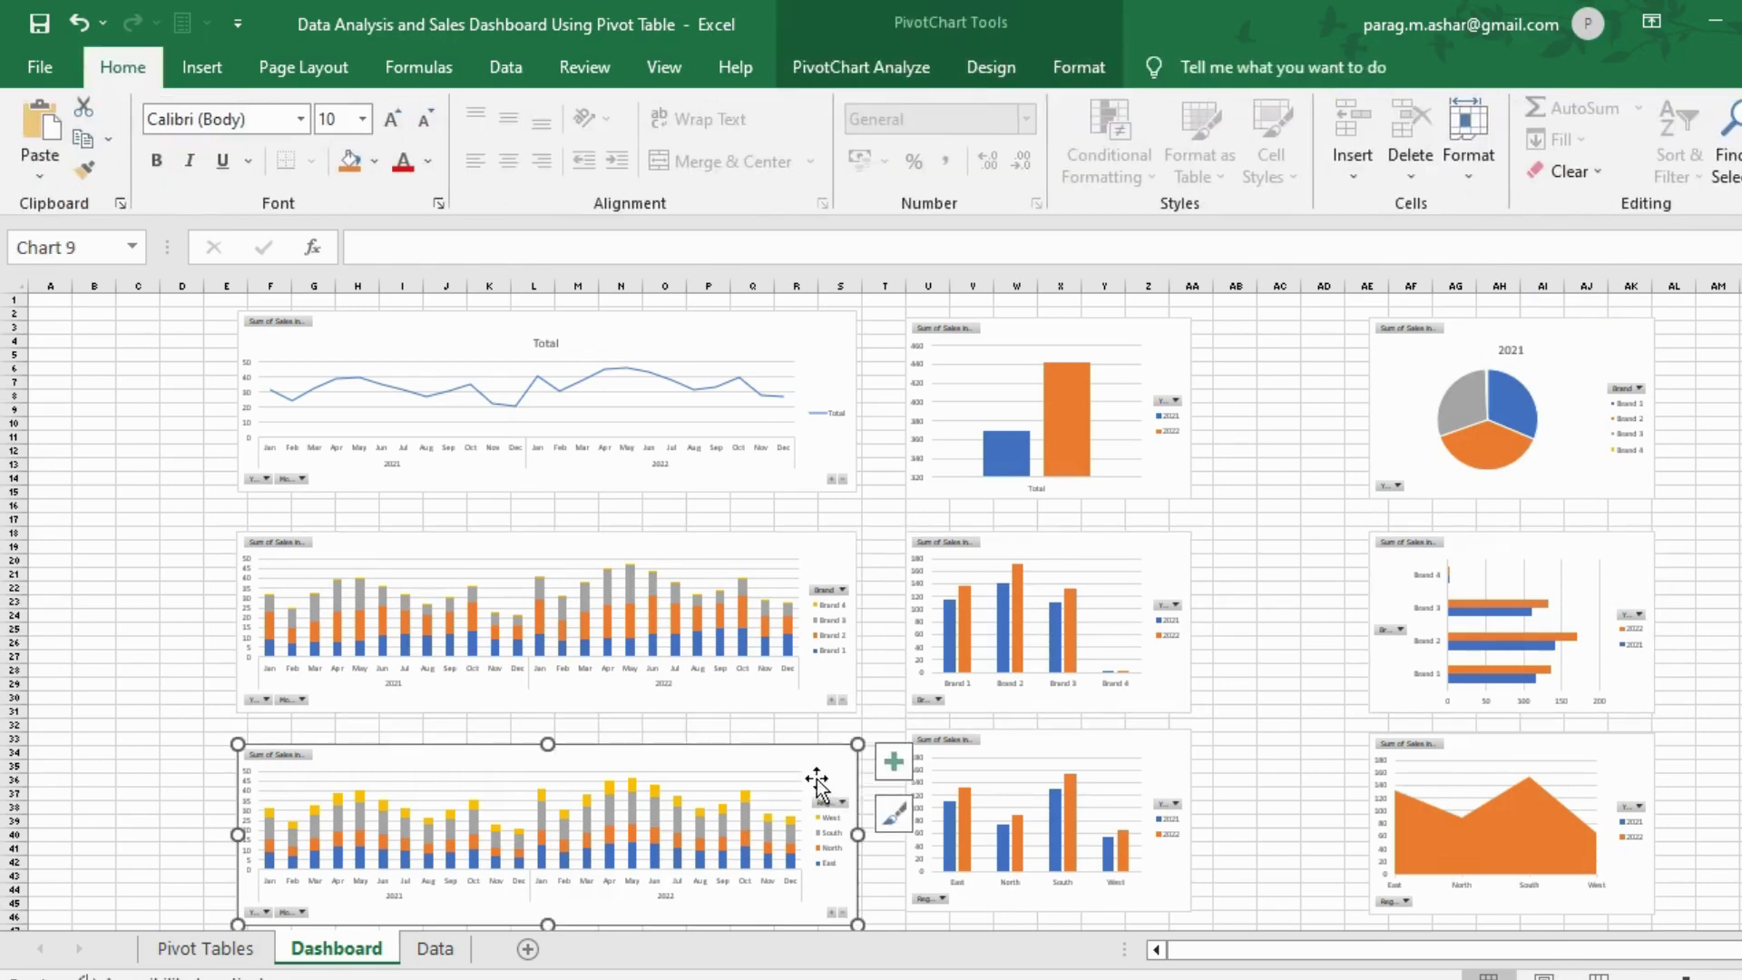
ctrl+click(1170, 772)
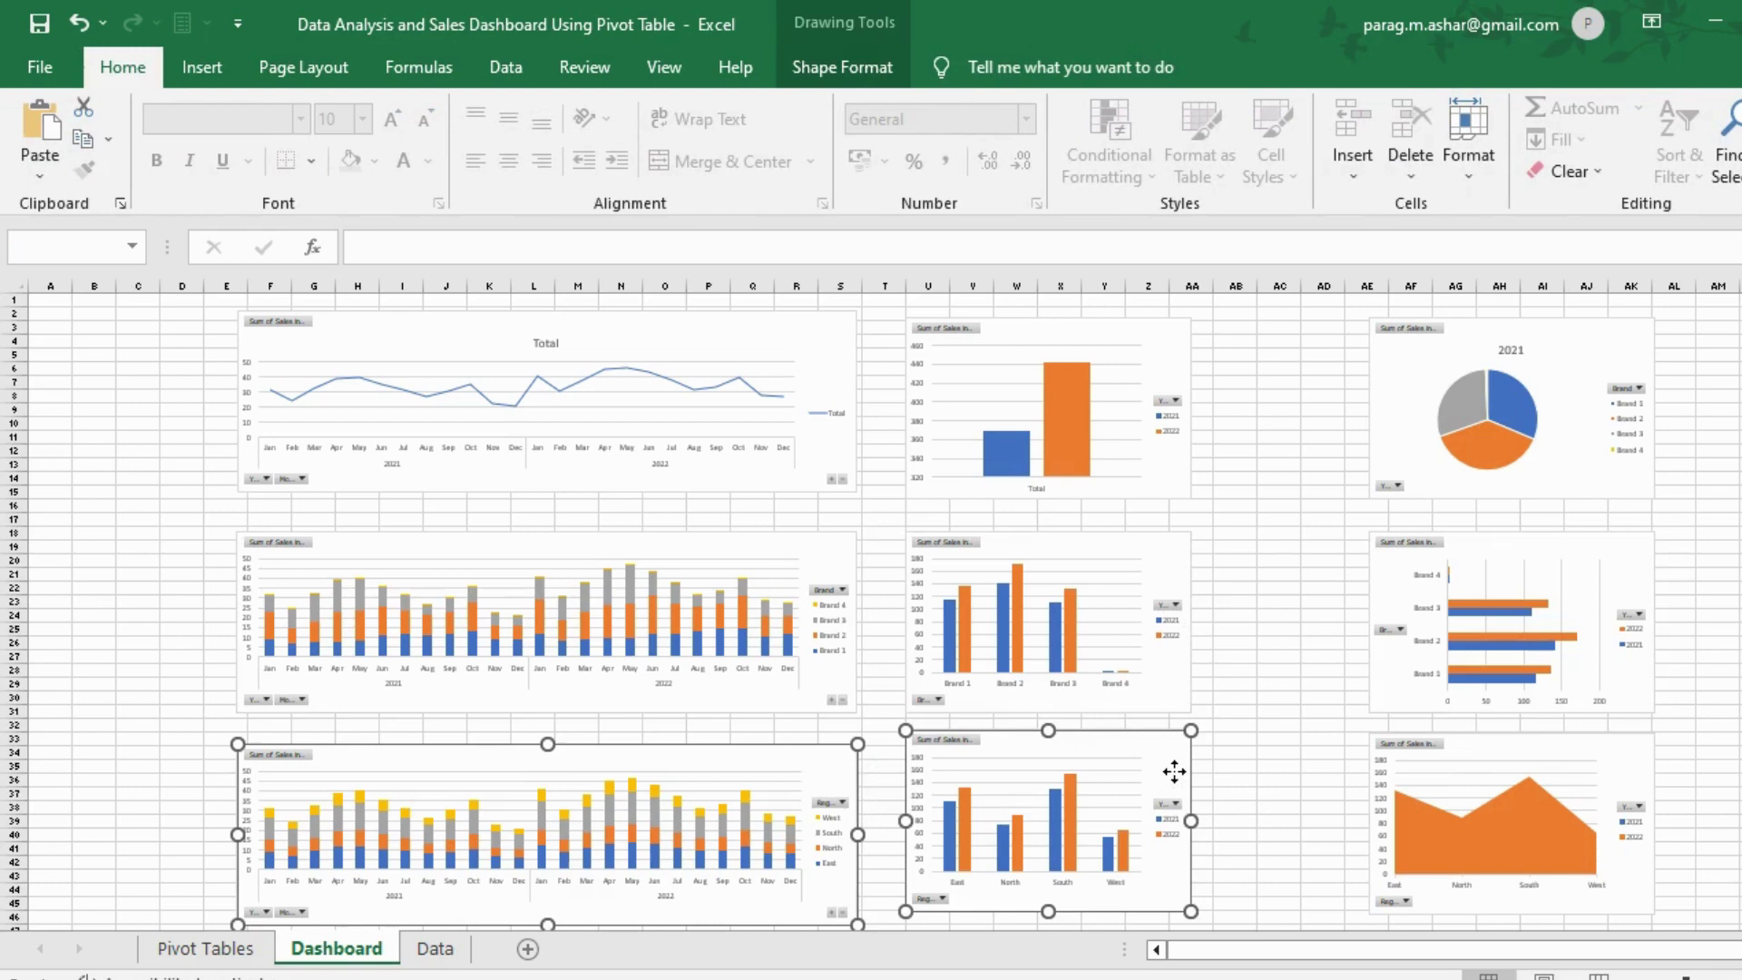
ctrl+click(1628, 797)
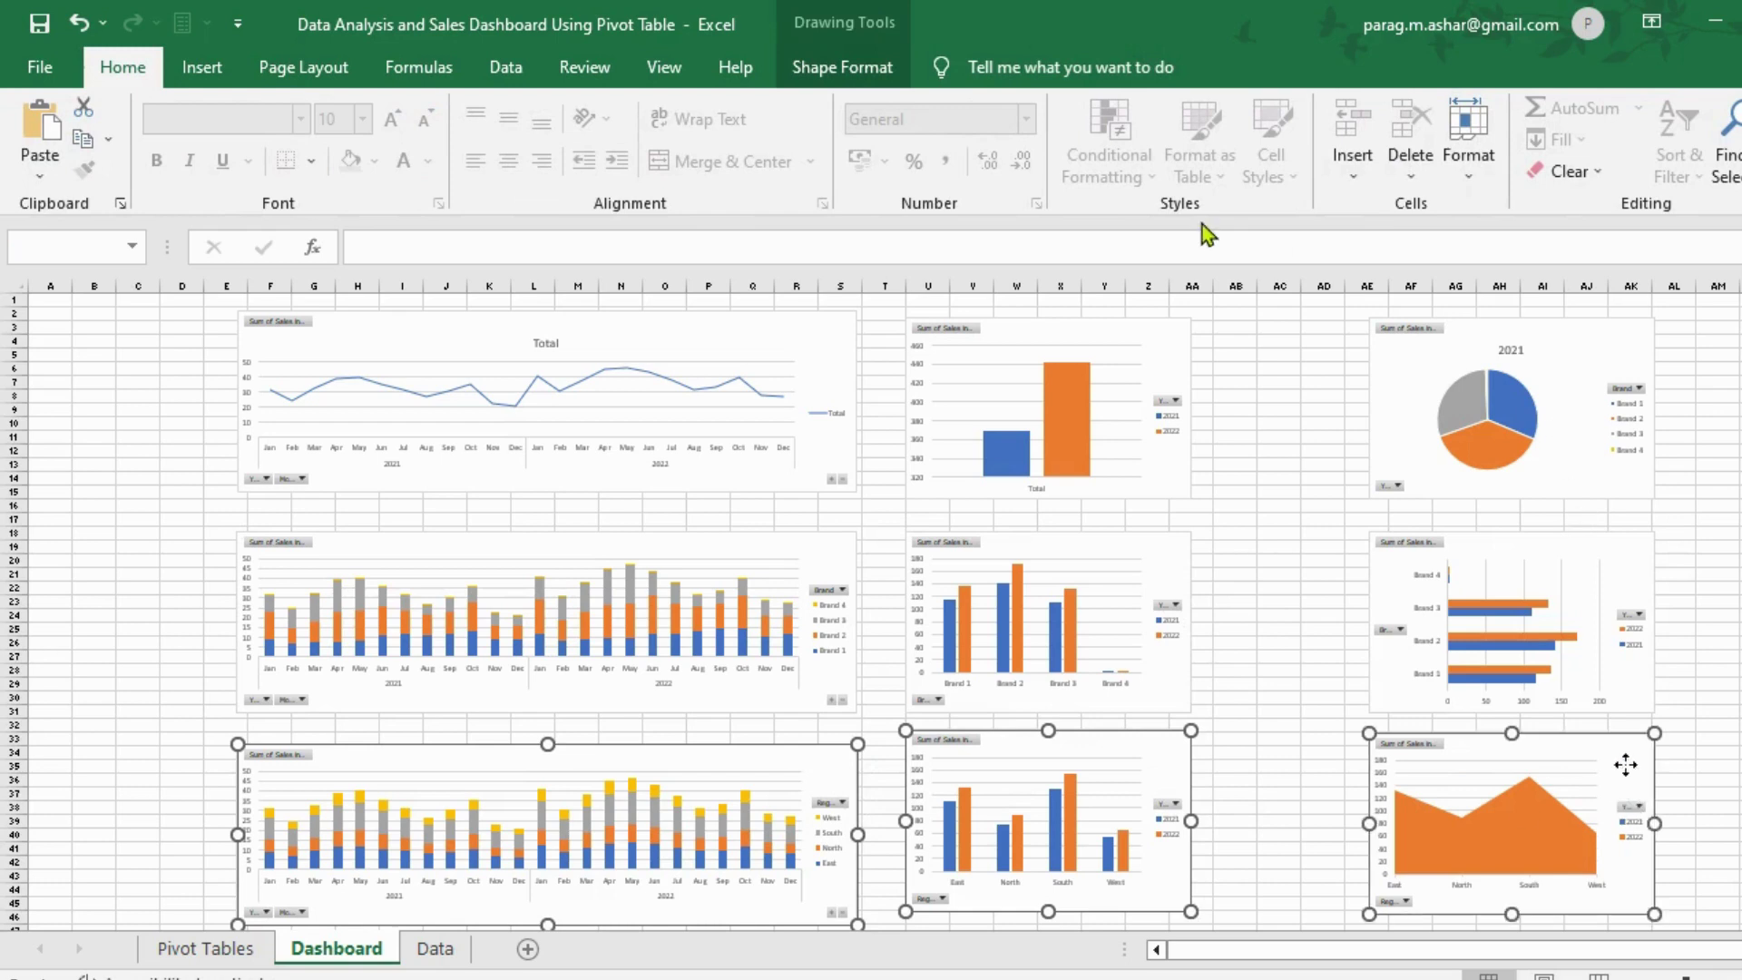
click(847, 72)
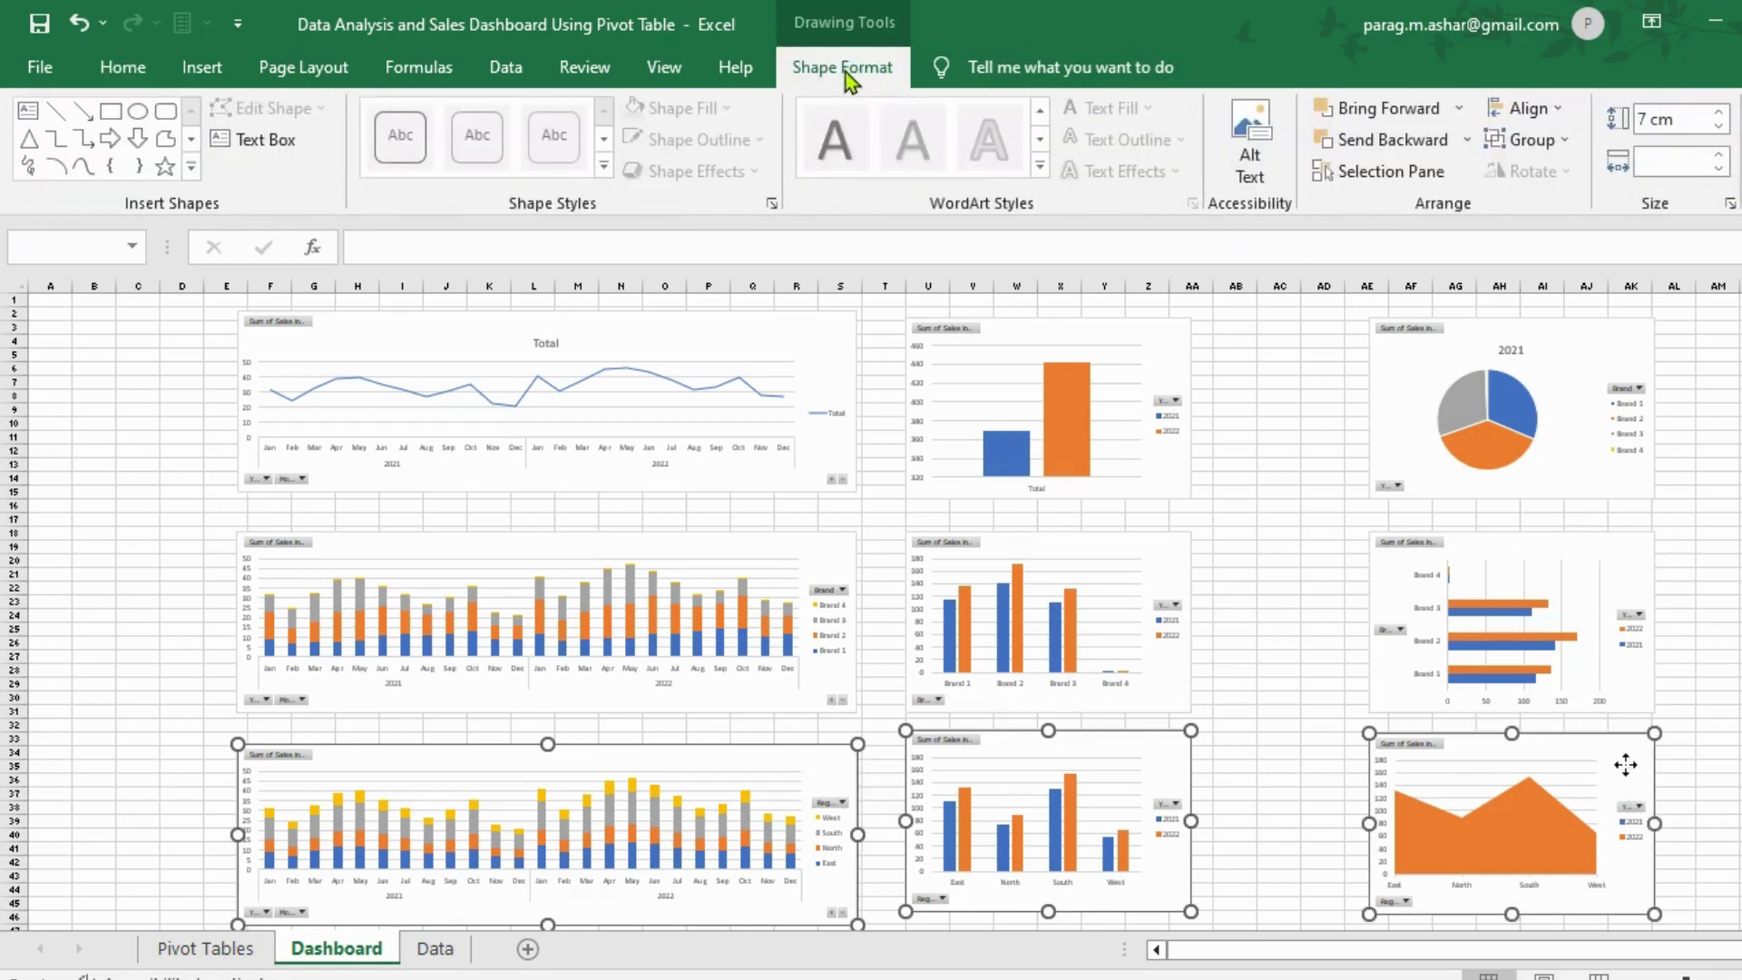
click(1530, 109)
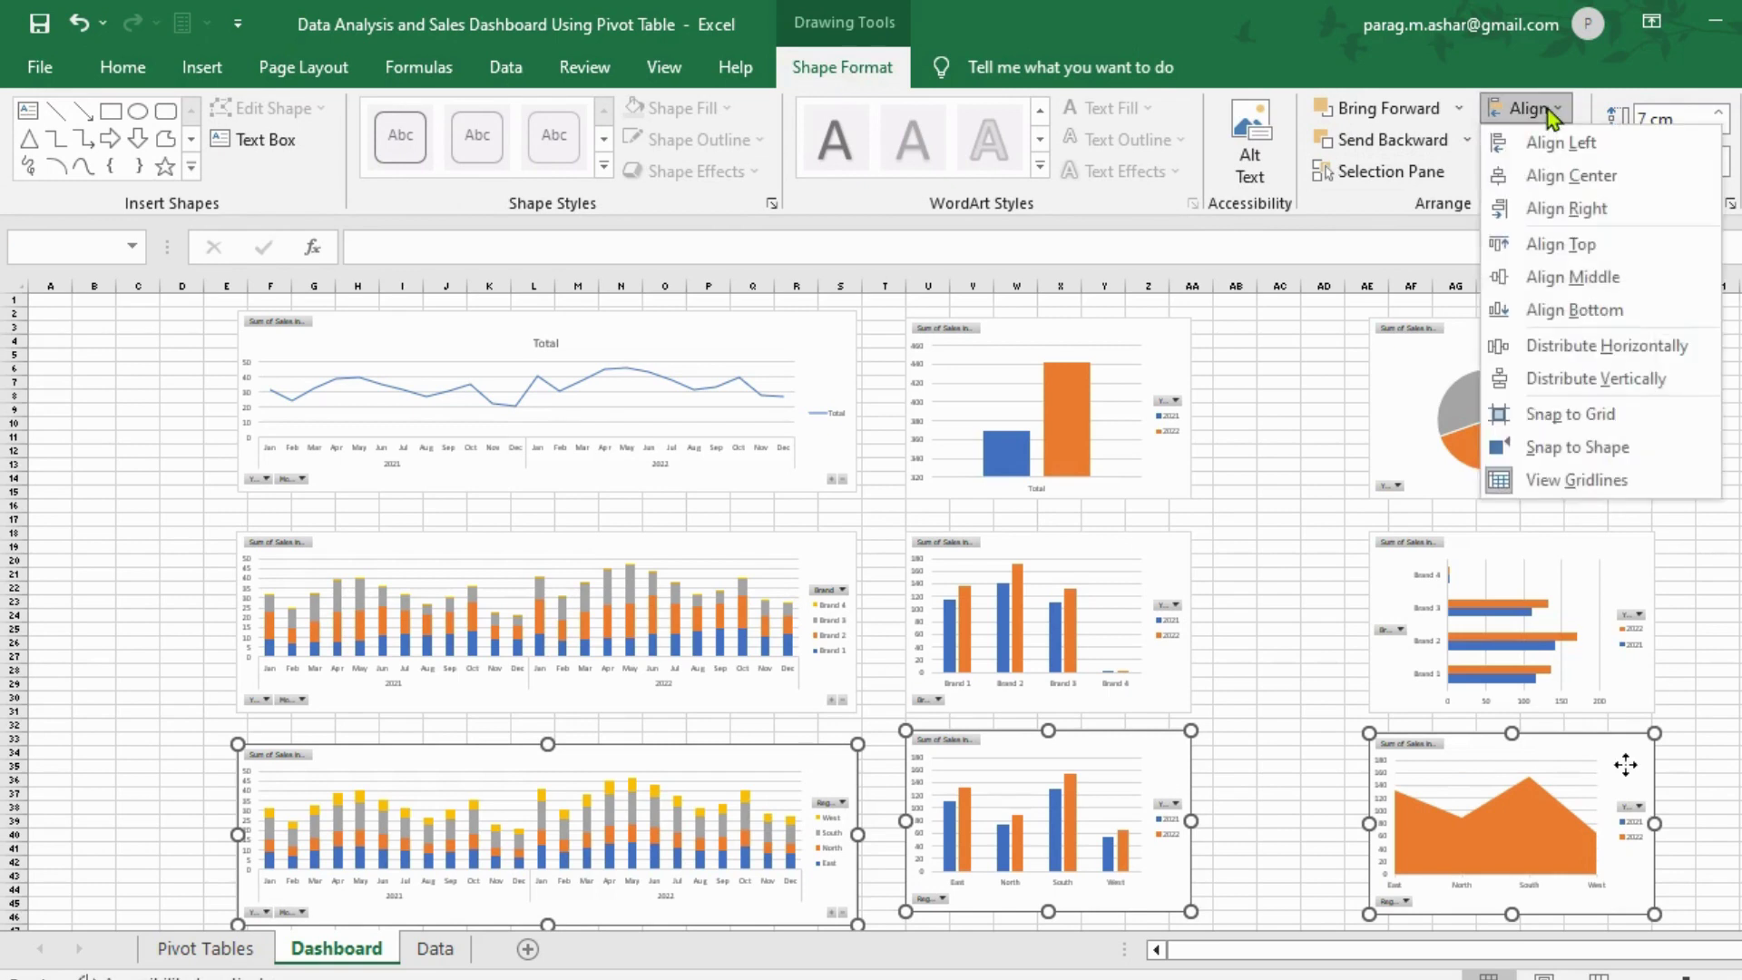
click(1554, 309)
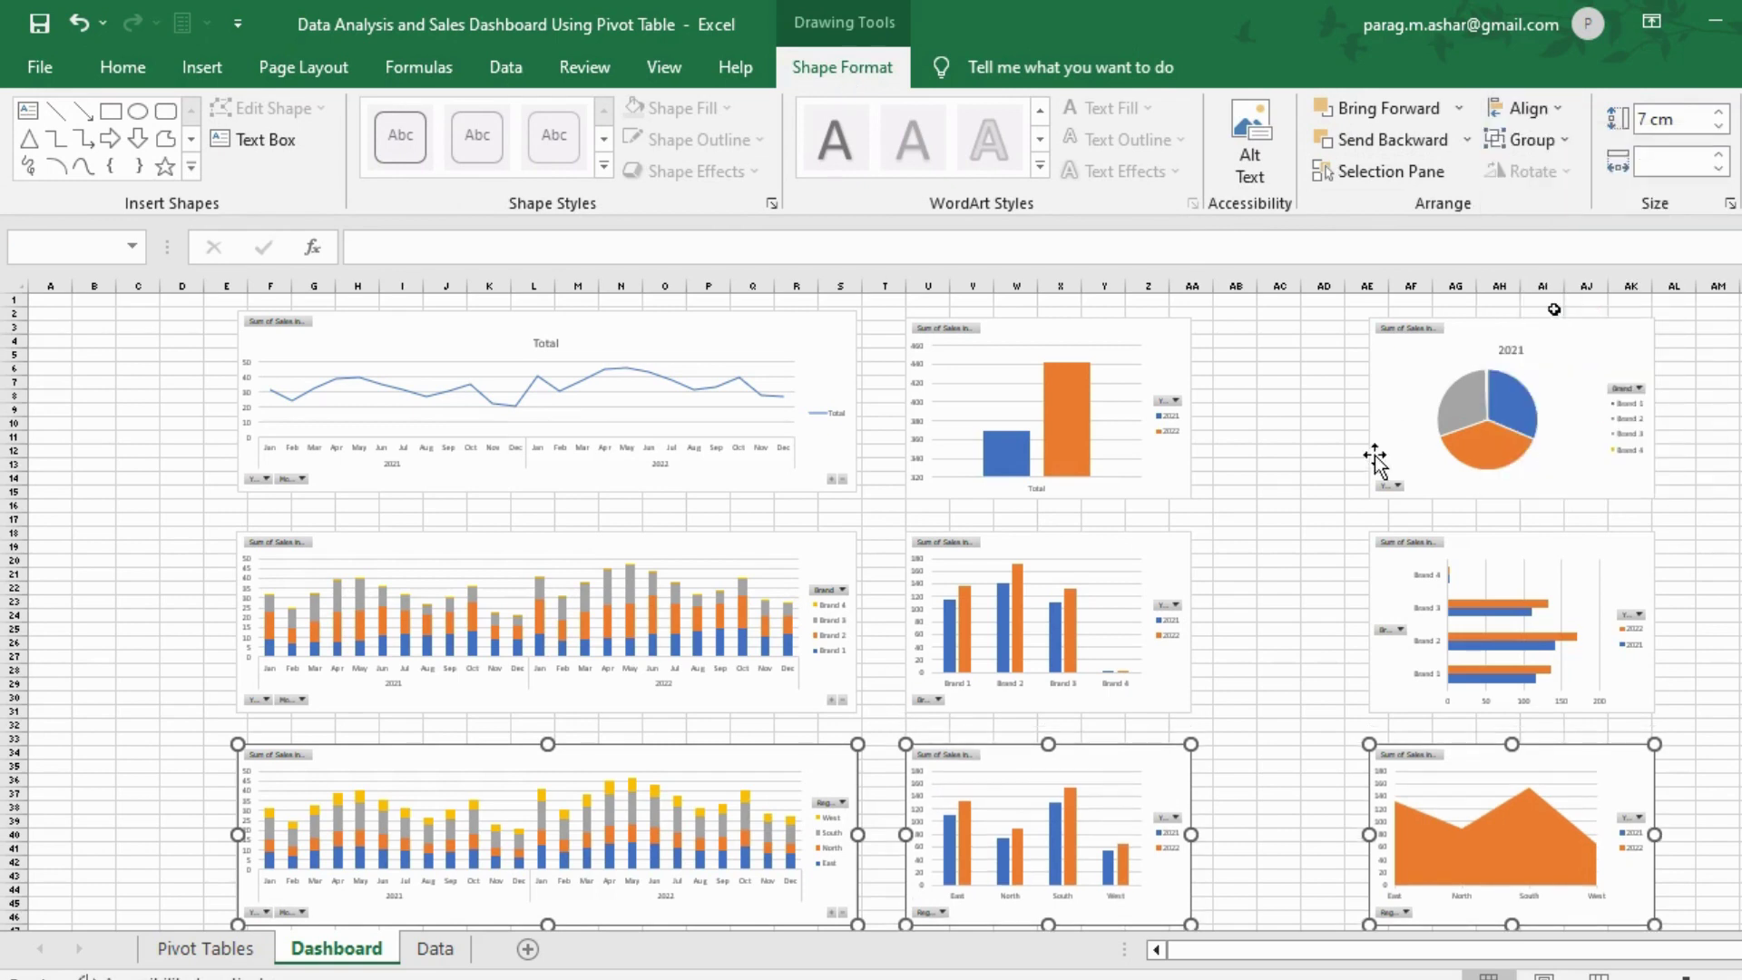
click(1278, 478)
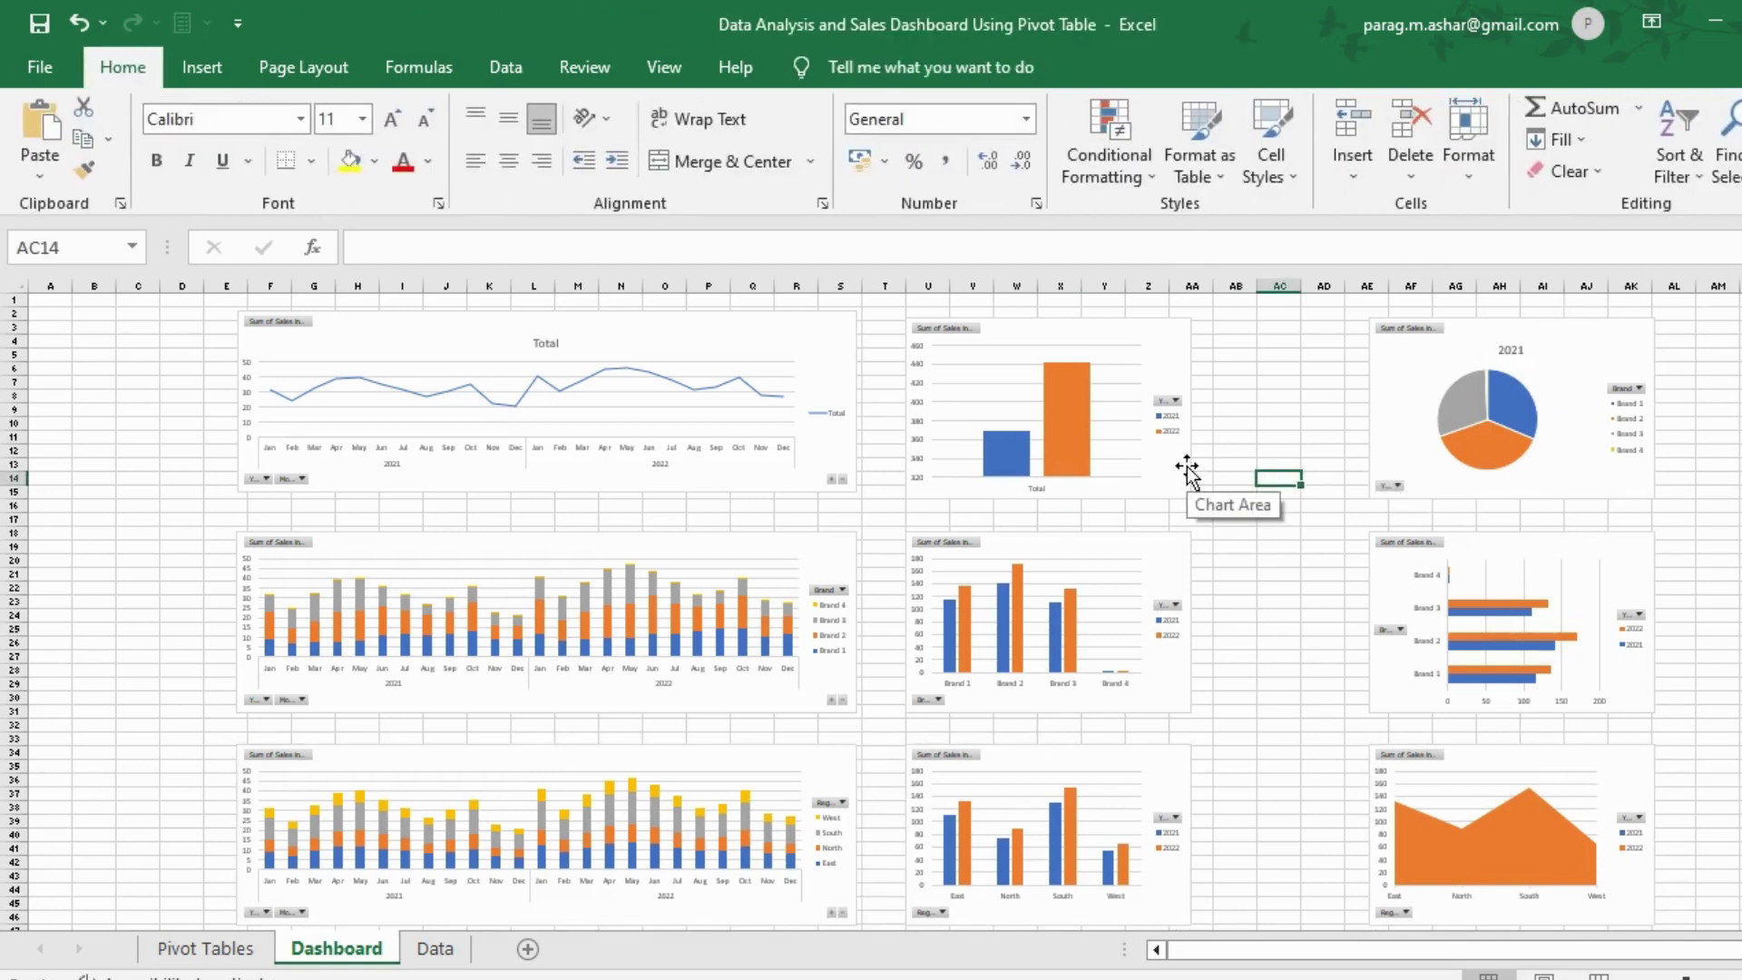
Step: Move the three monthly charts and the three column charts right together, so they span about columns H to AD beside the pie chart's column
click(830, 437)
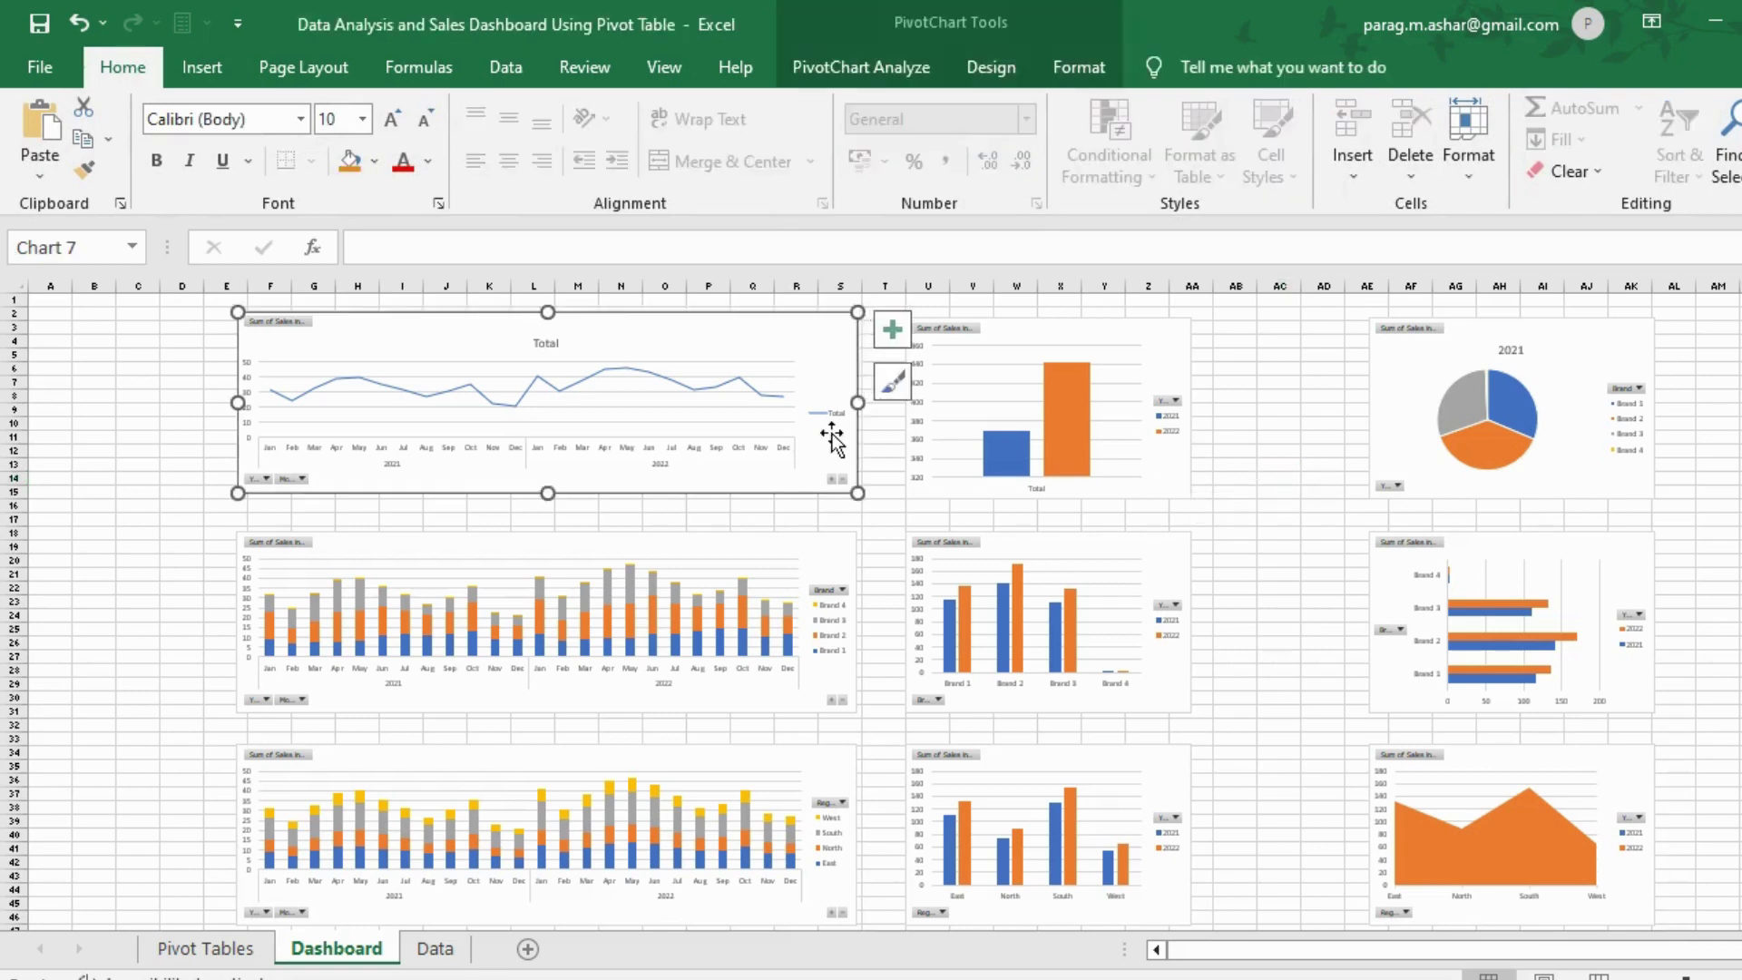
ctrl+click(1161, 364)
ctrl+click(836, 570)
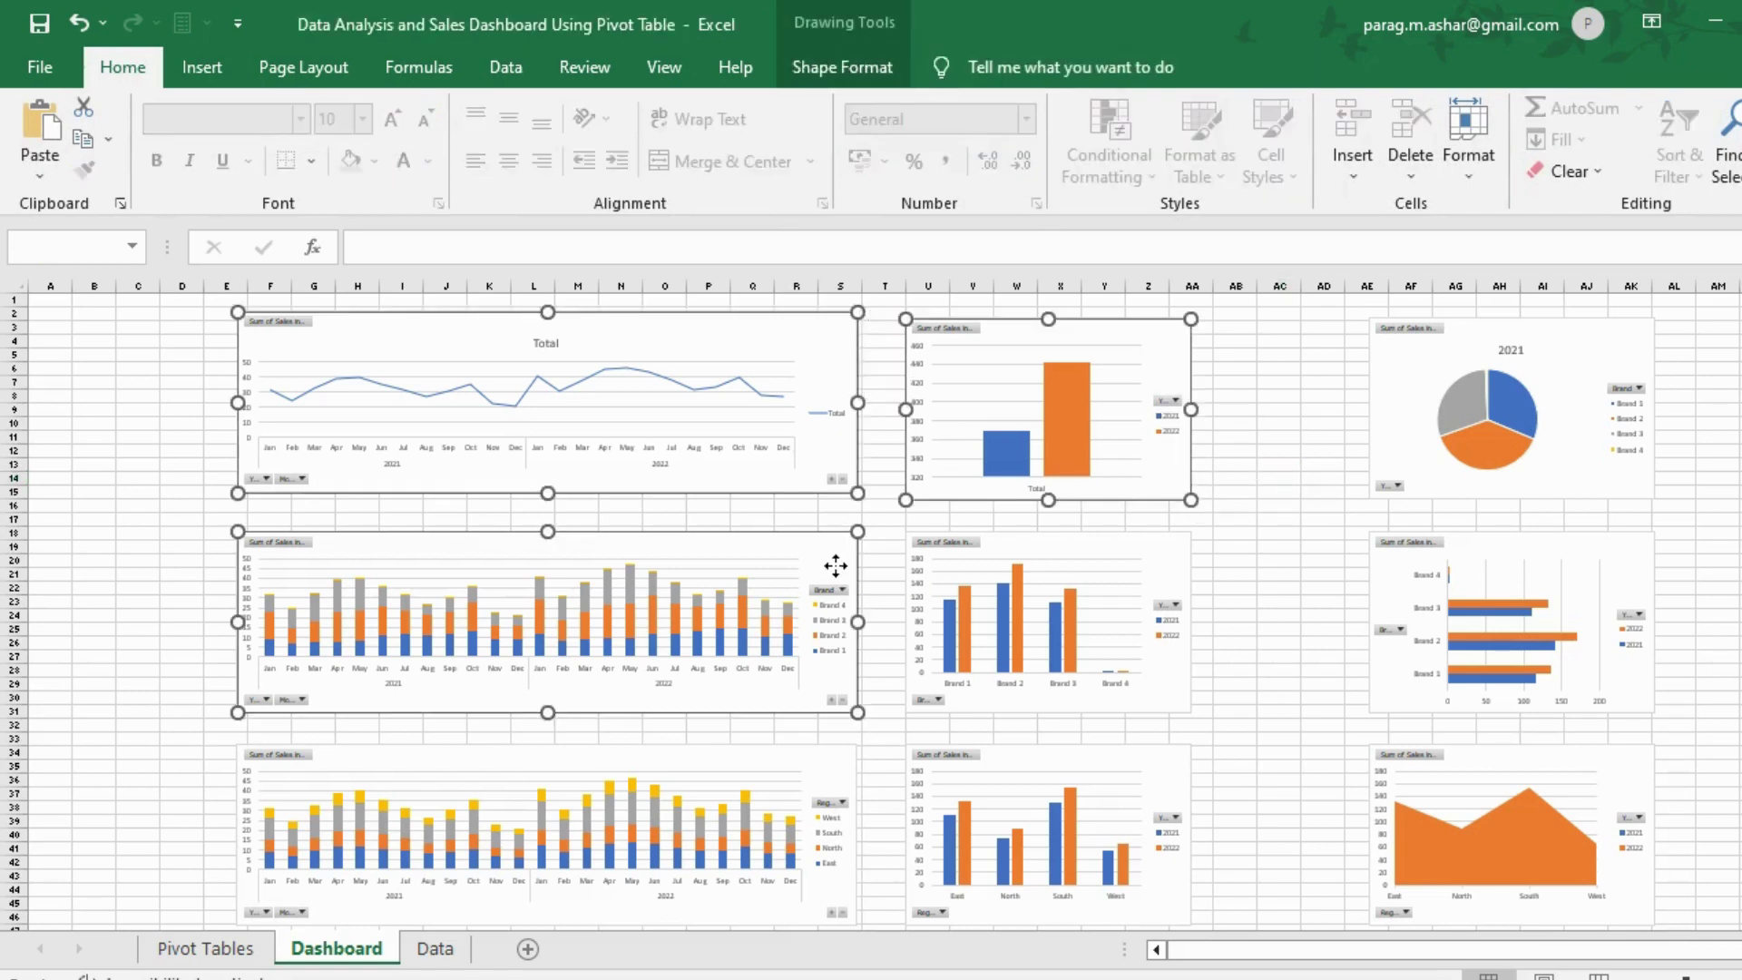
ctrl+click(1157, 559)
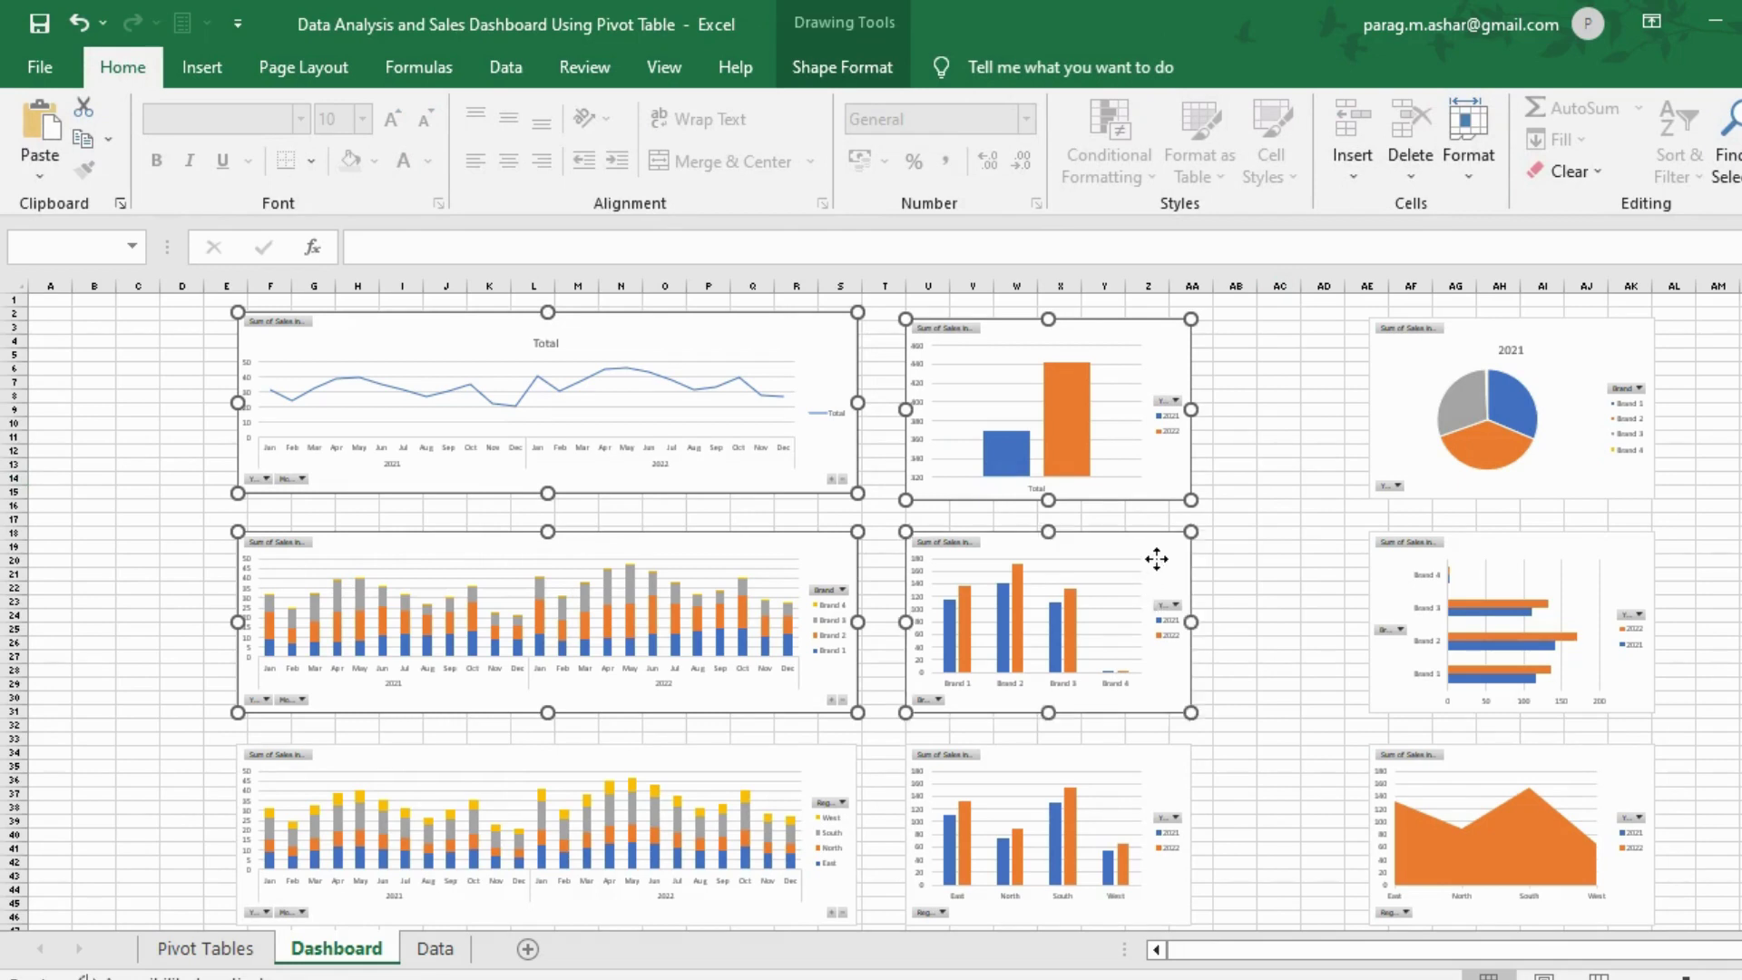
ctrl+click(812, 760)
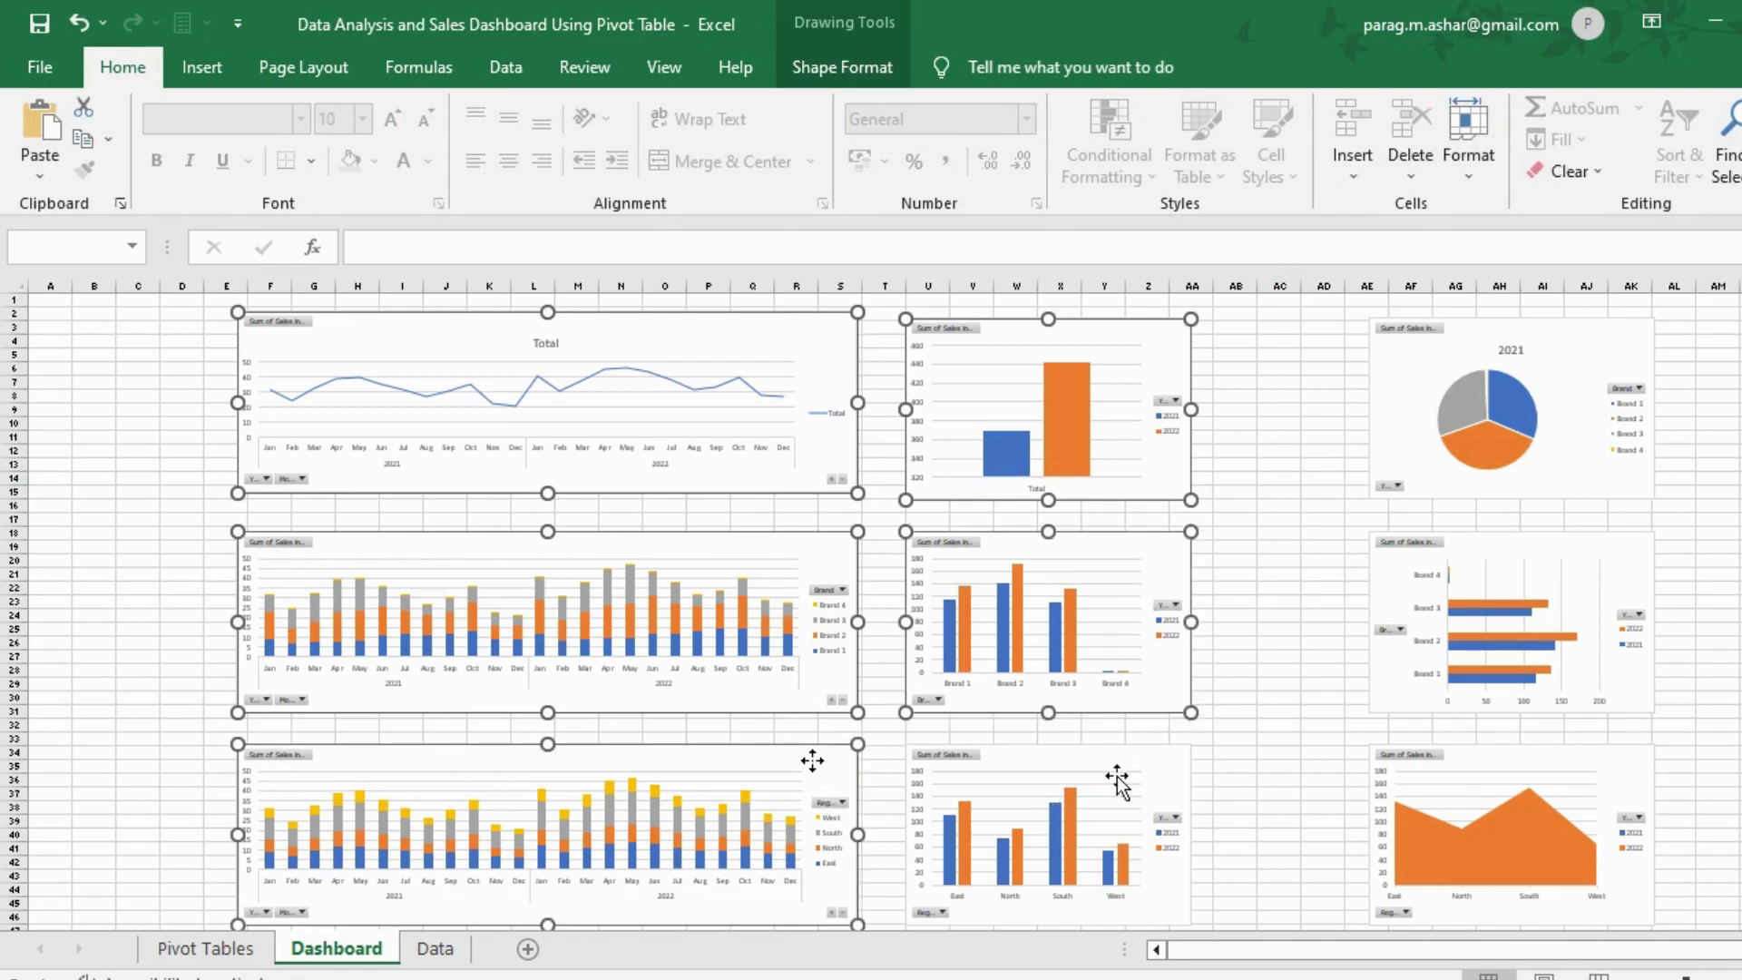
ctrl+click(1154, 772)
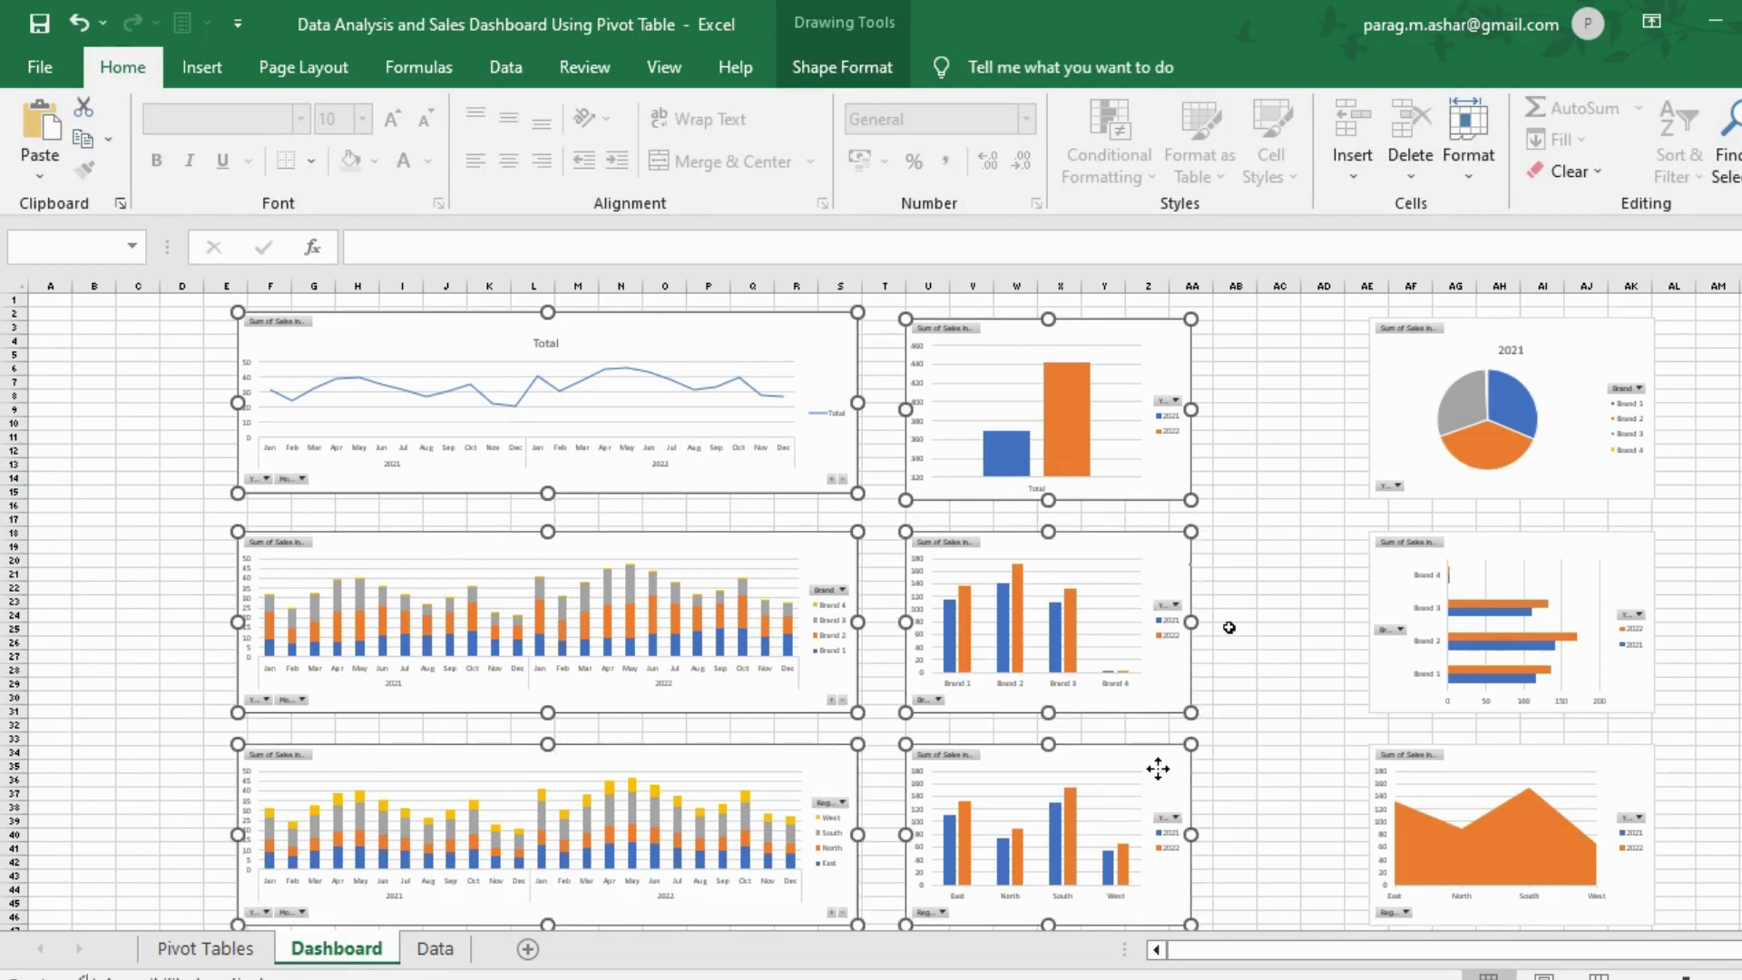
drag(1178, 572, 1311, 573)
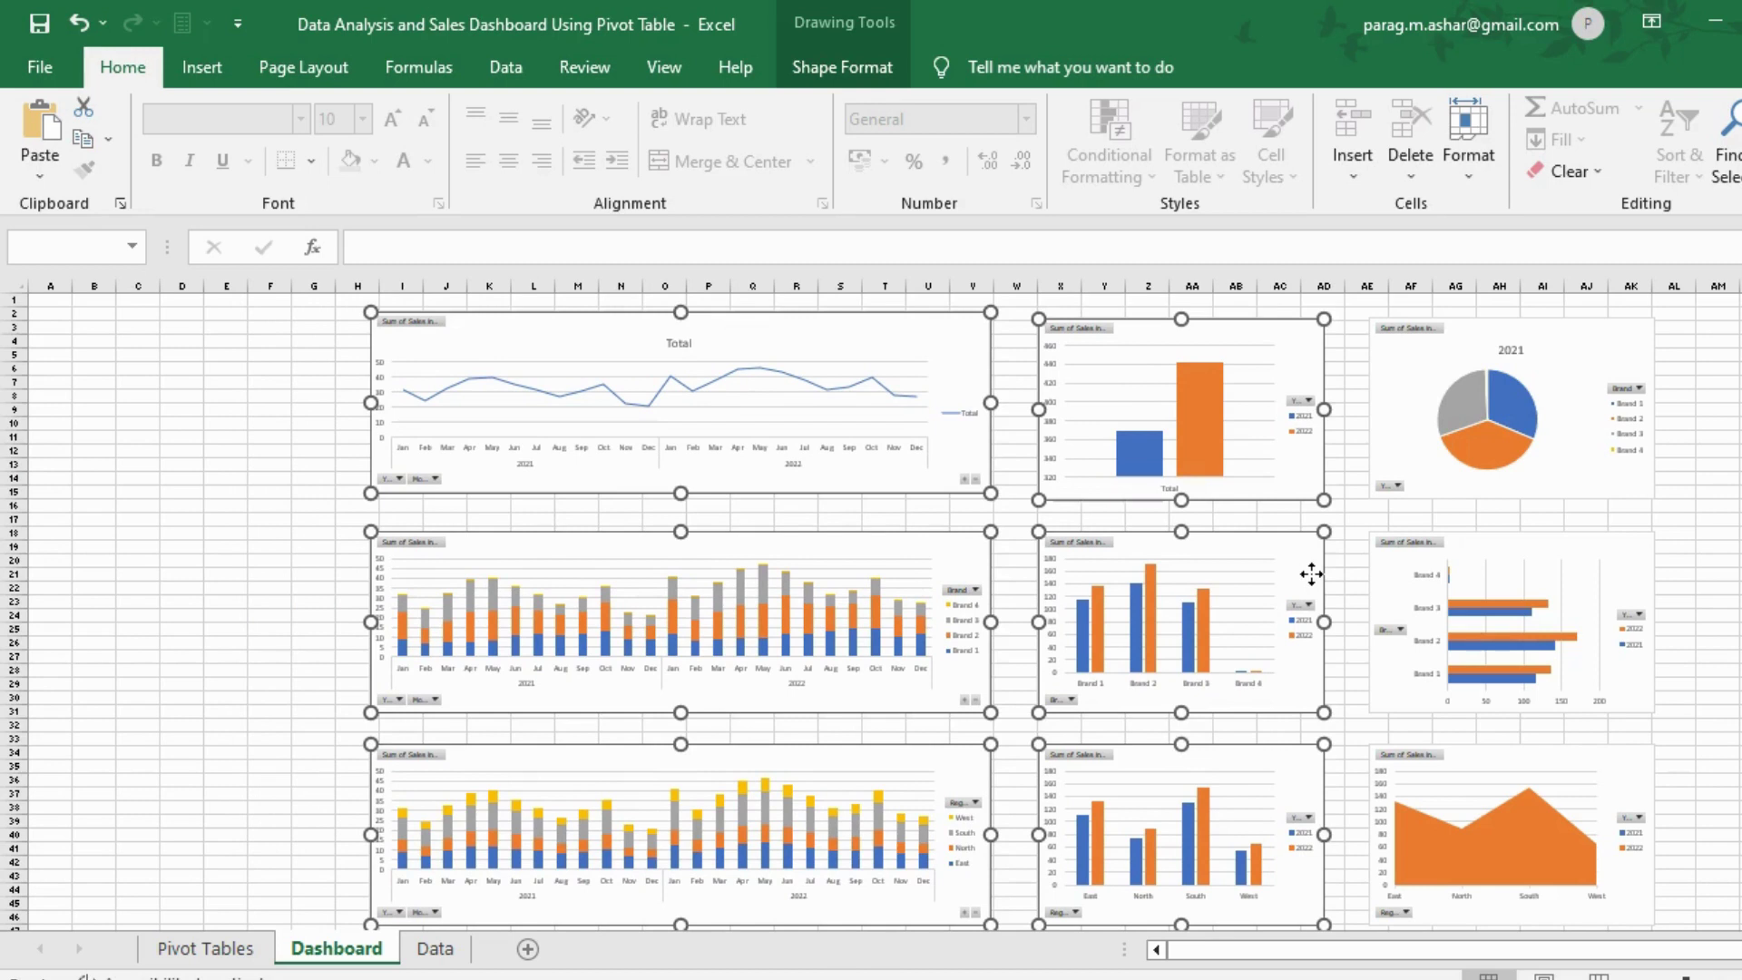
click(234, 422)
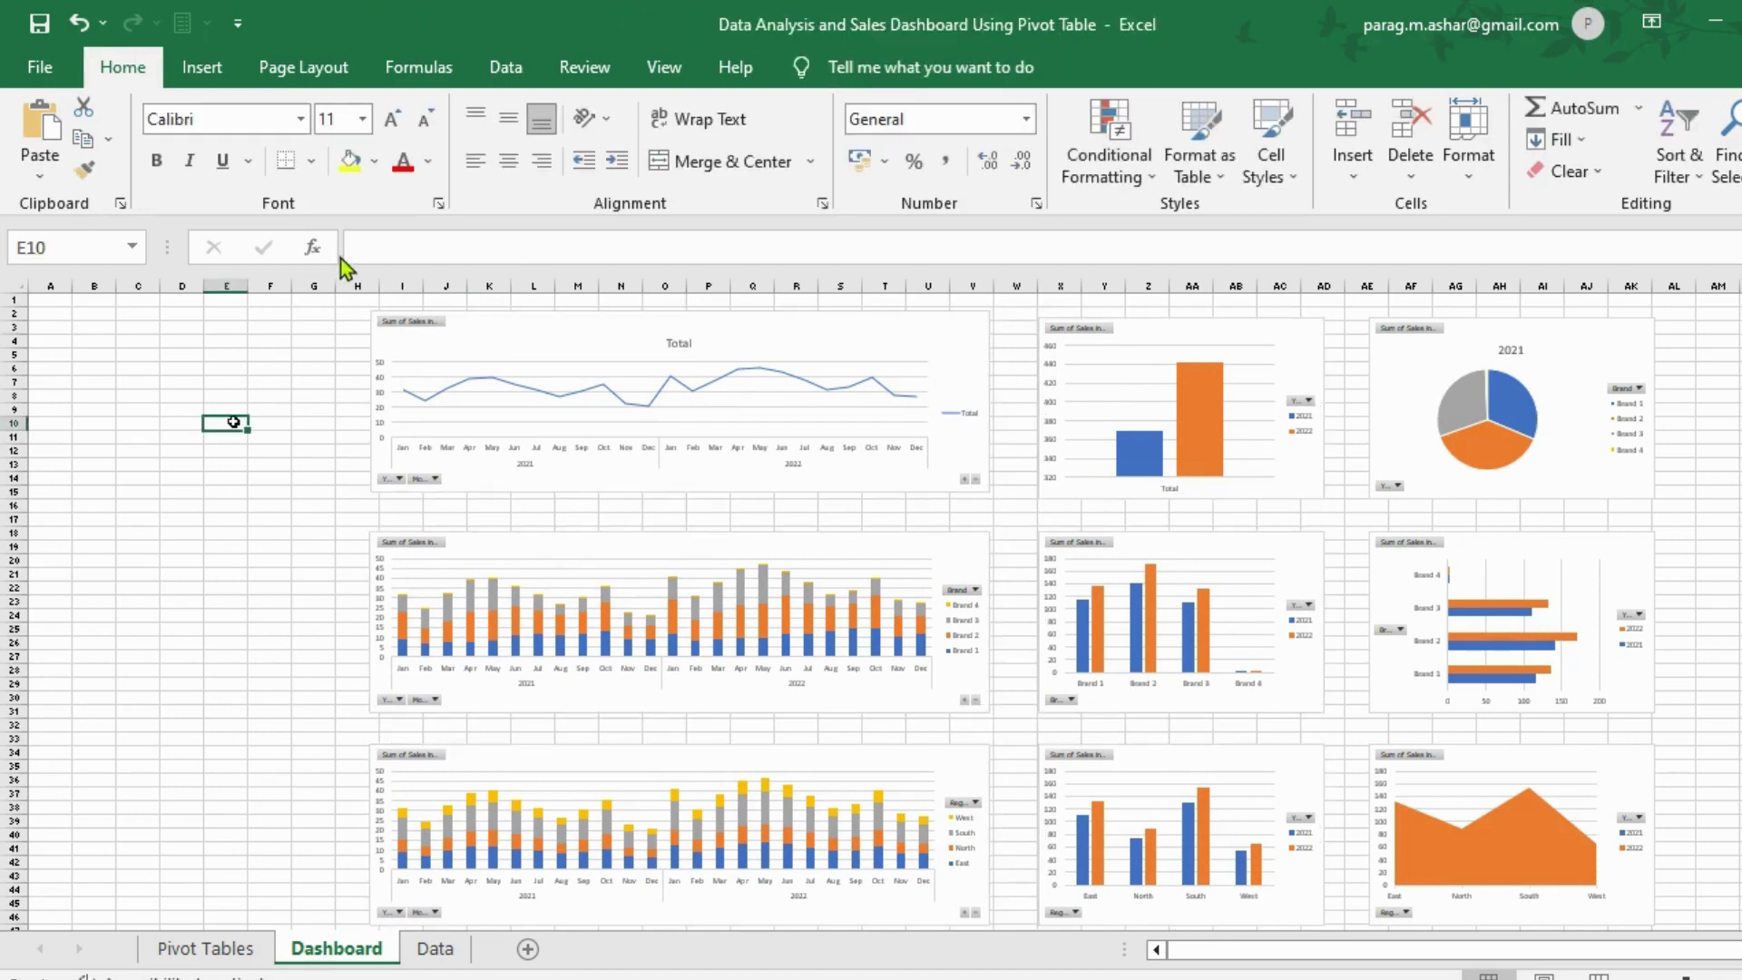
Step: Insert a Year slicer from the monthly total line chart
click(487, 357)
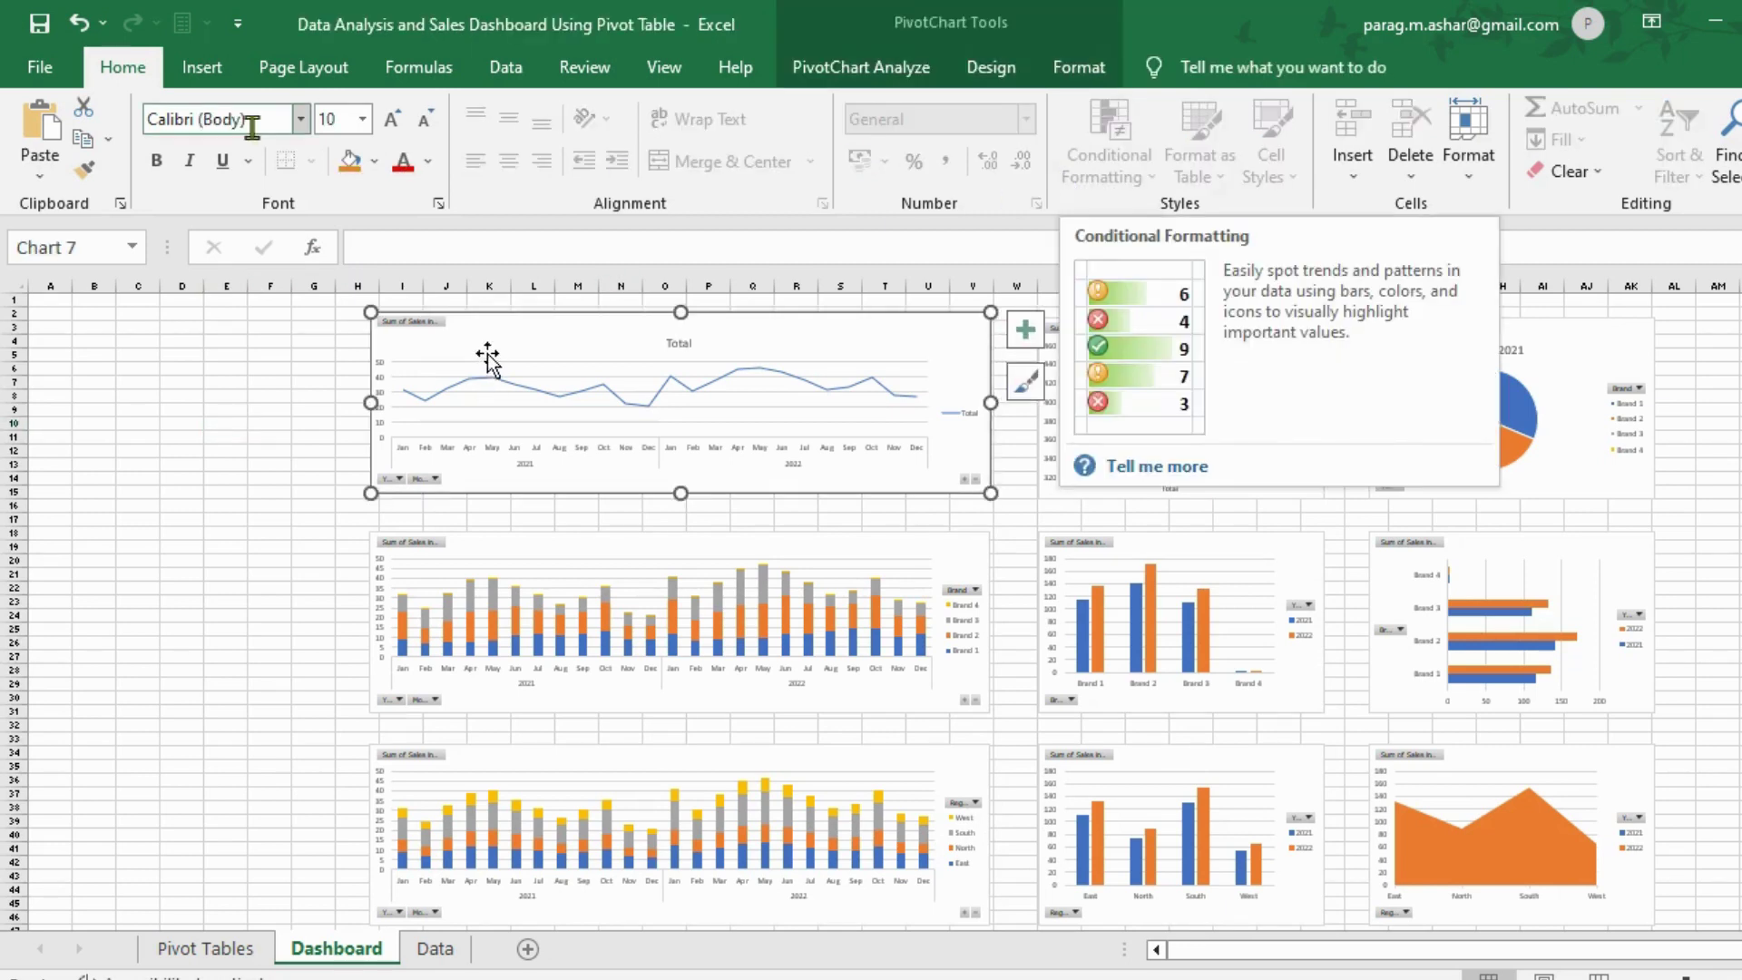
click(850, 67)
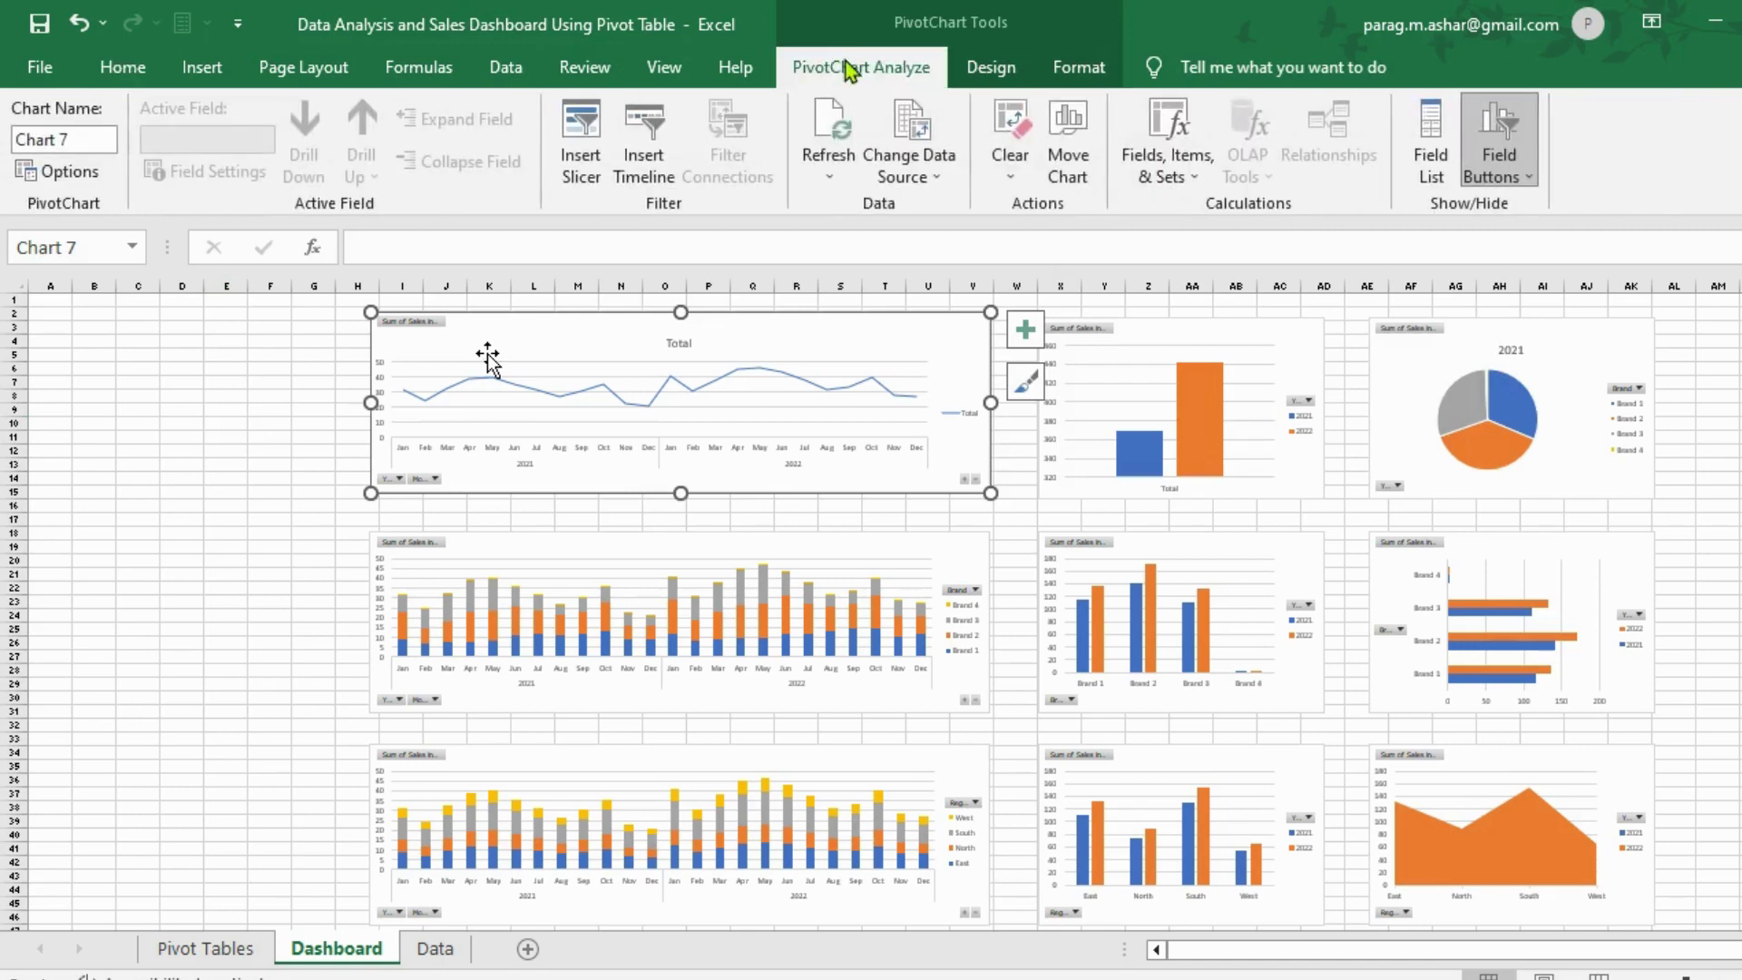
click(585, 136)
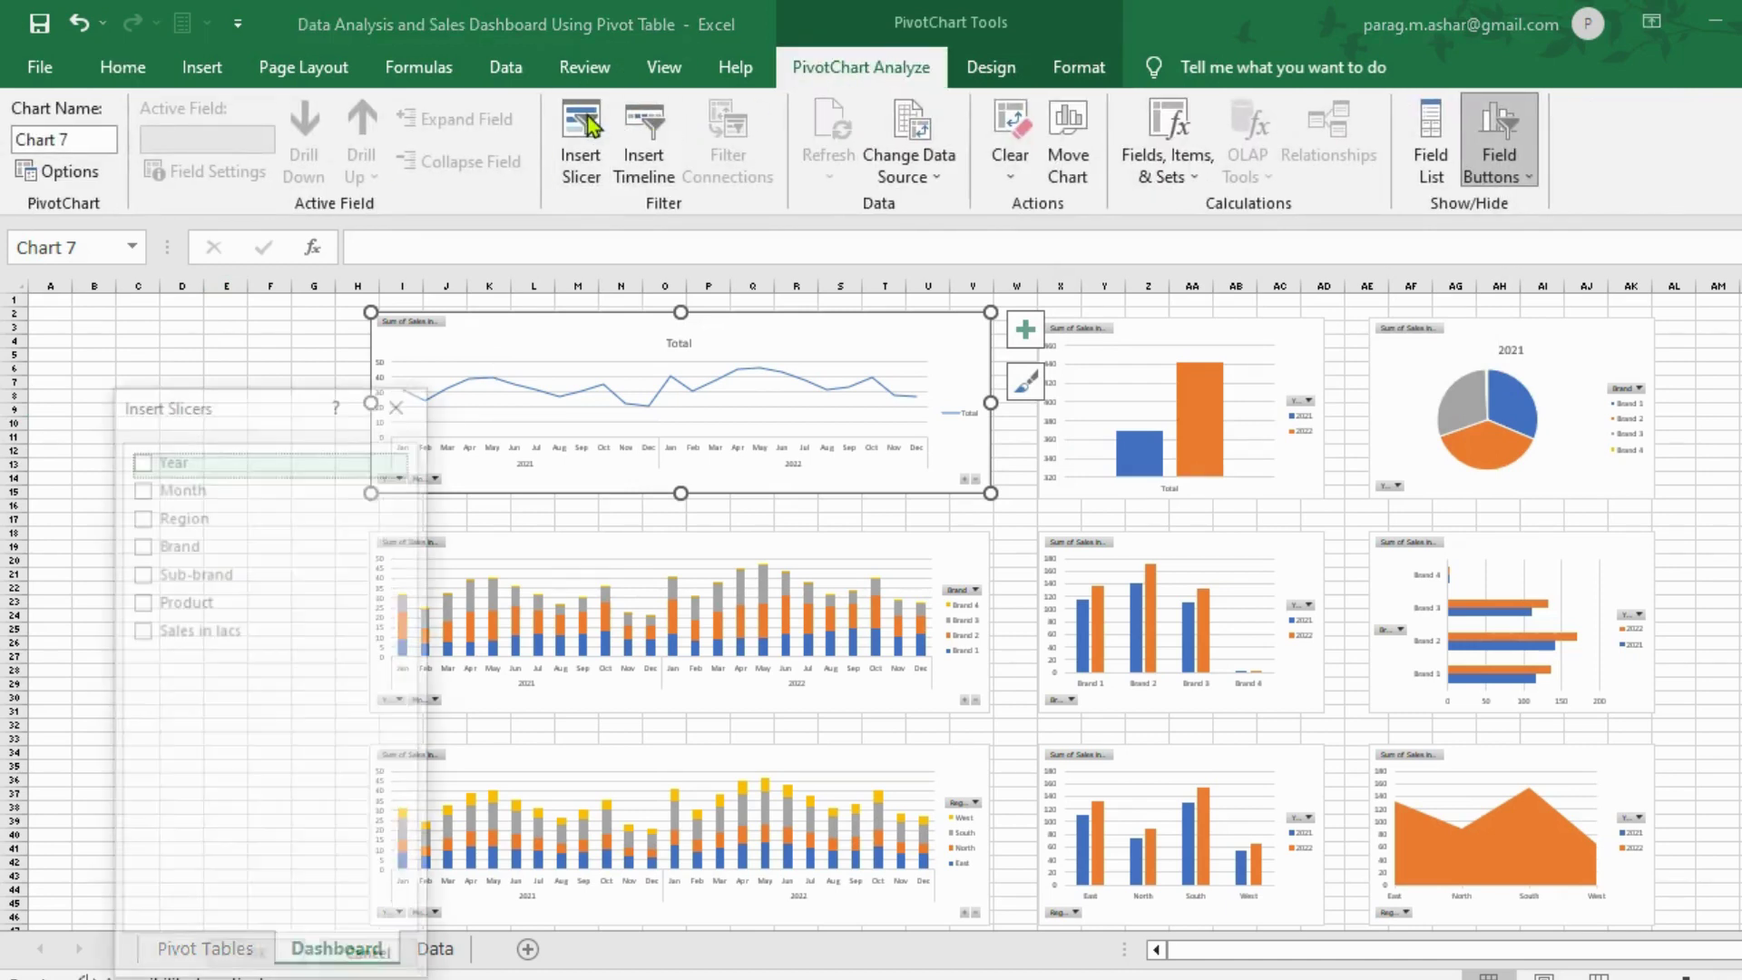
click(222, 460)
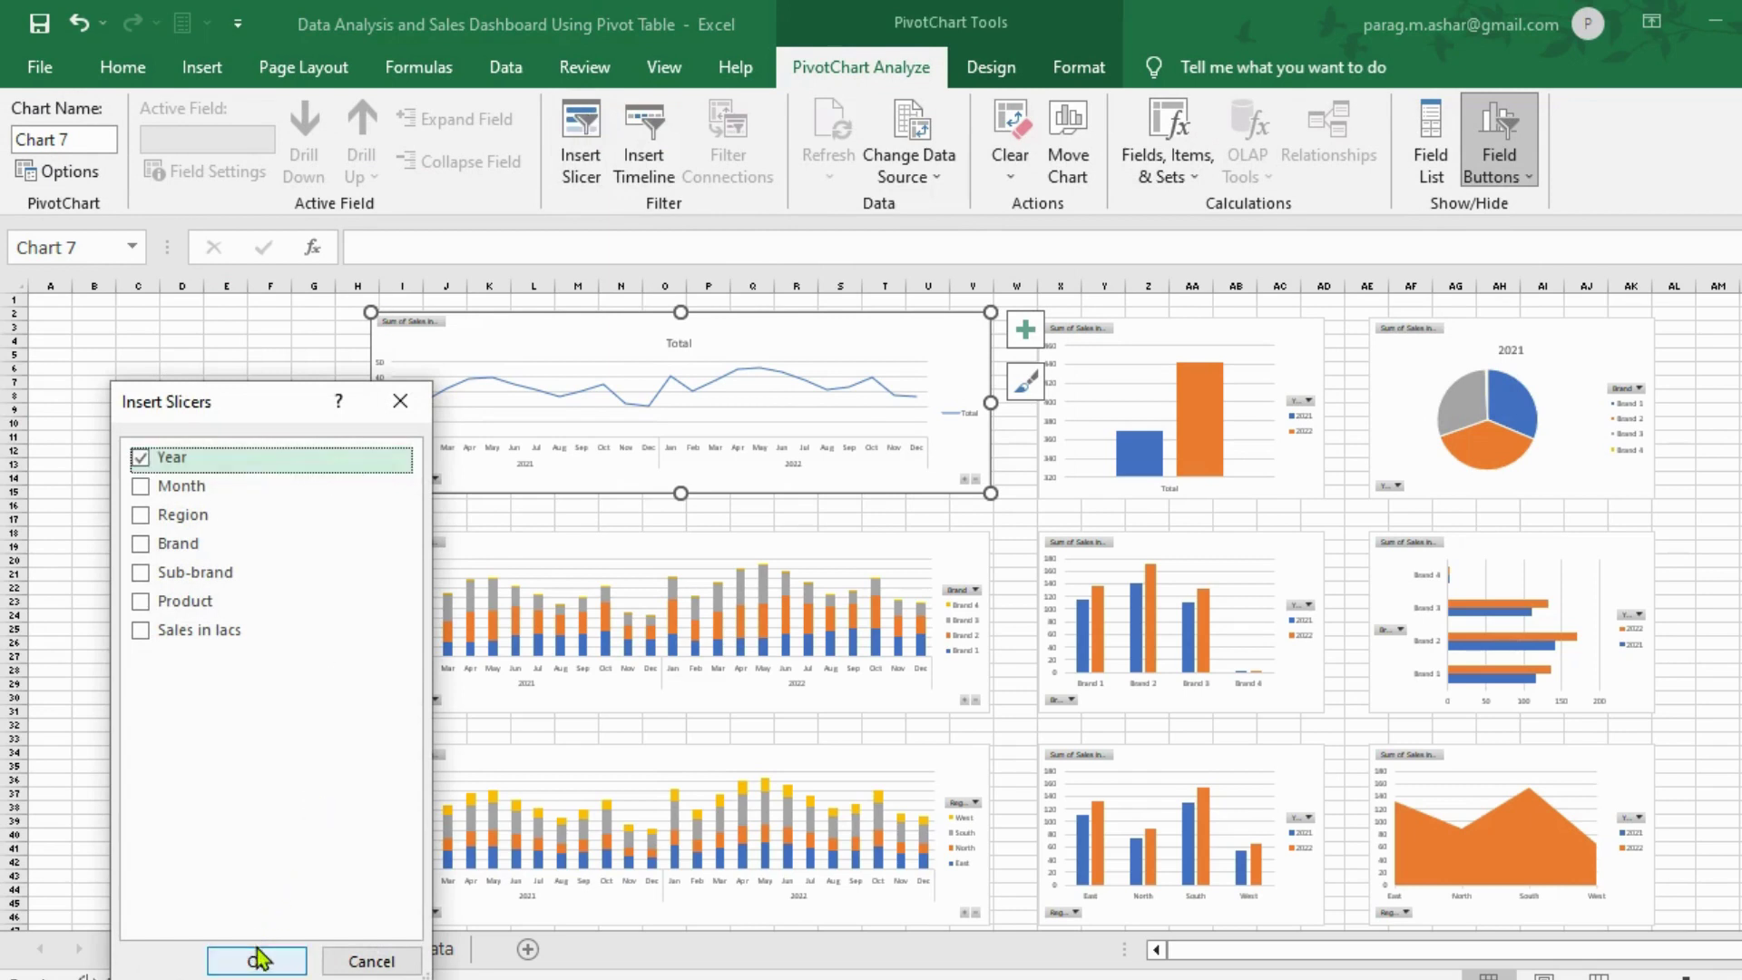
click(257, 959)
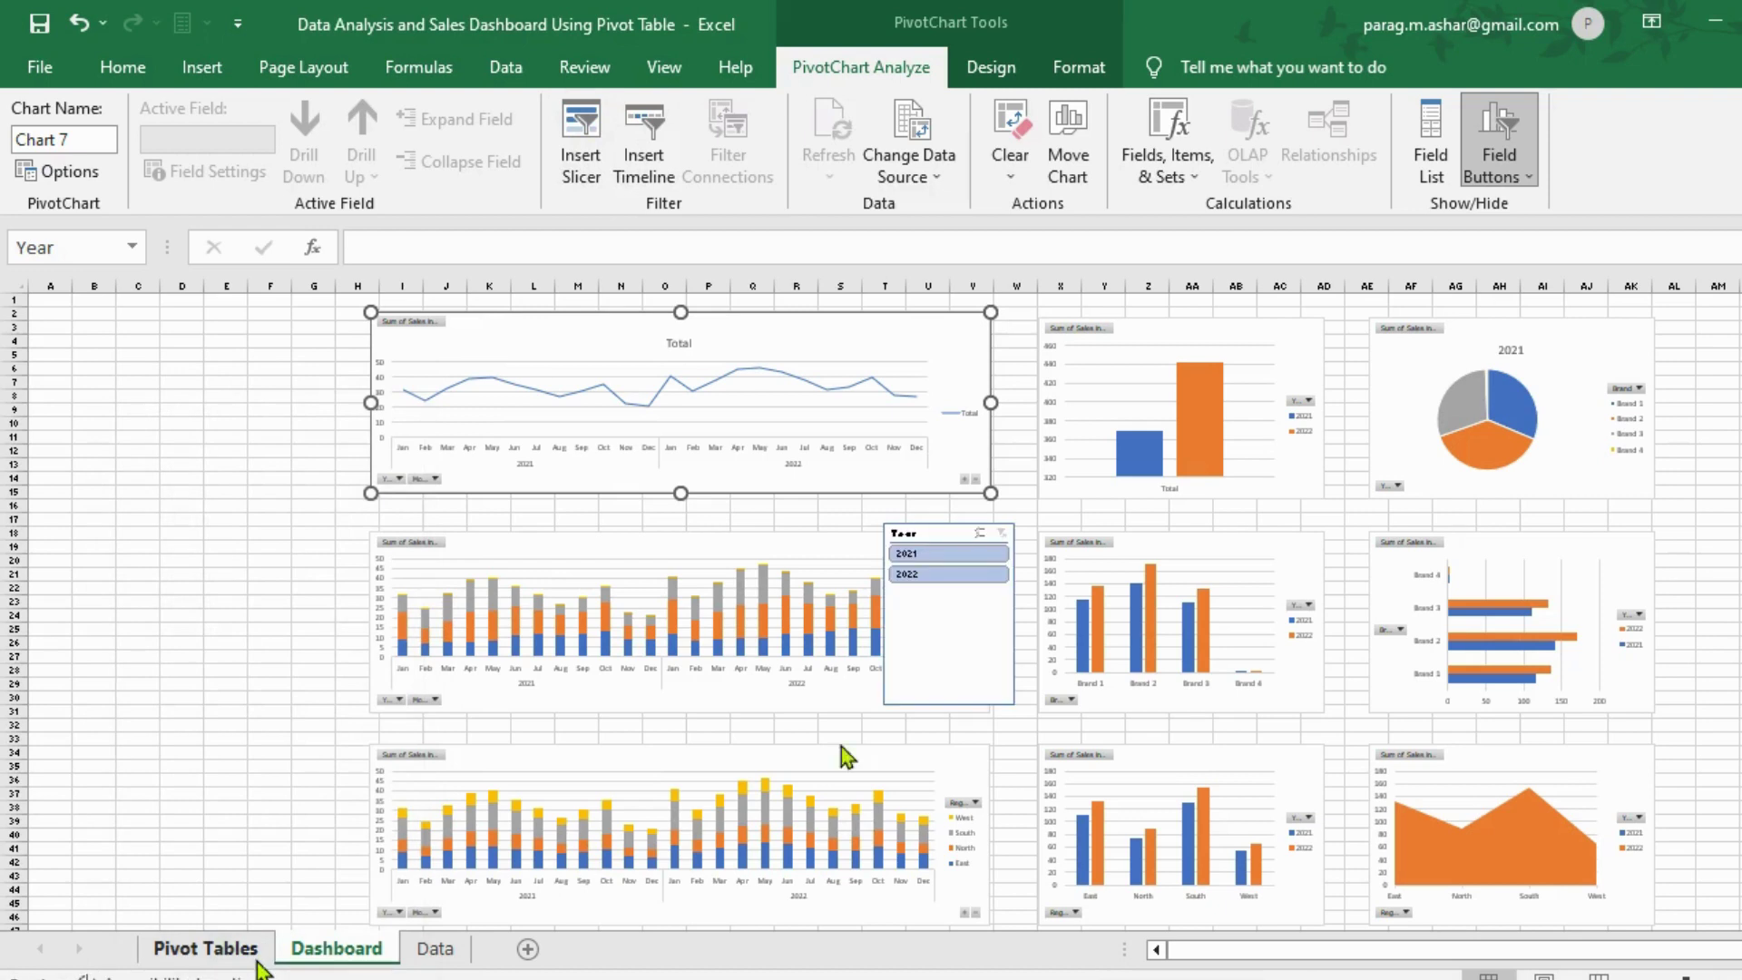
Step: Shorten the Year slicer to about 2.67 cm high and move it to about columns A to D, rows 2 to 7
click(929, 696)
drag(948, 707, 955, 594)
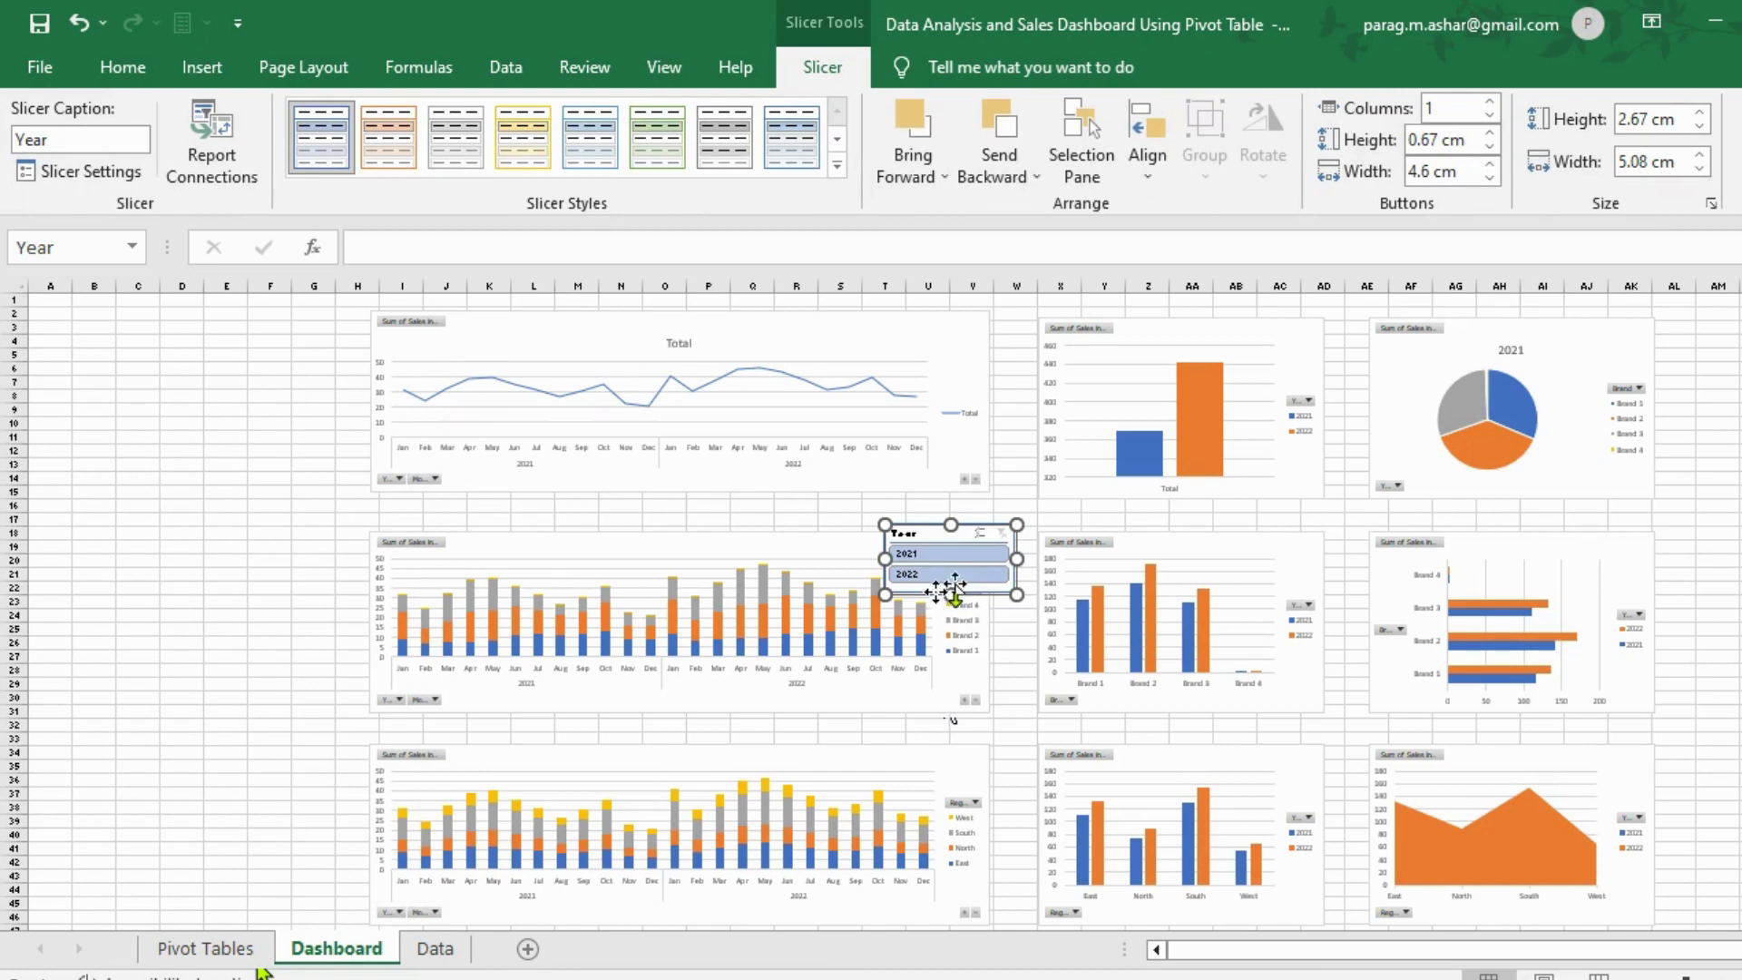
drag(944, 591, 104, 378)
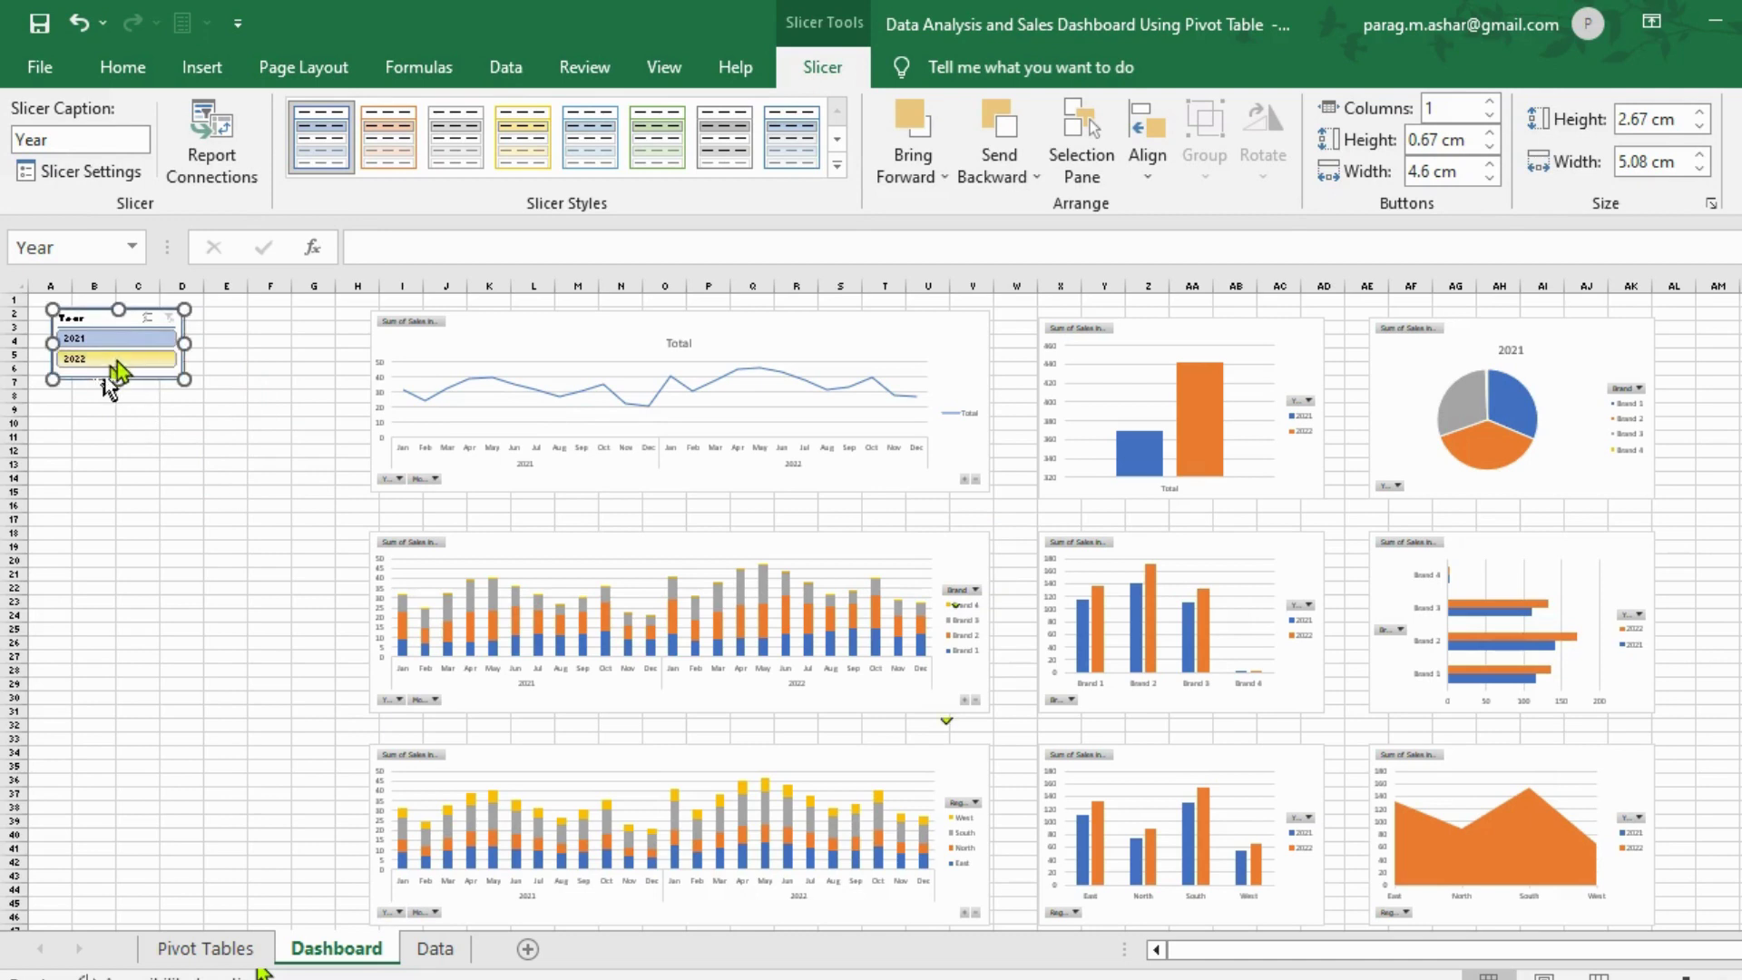
Step: Connect the Year slicer to PivotTable1, PivotTable2, PivotTable4, PivotTable6 and PivotTable7 through its report connections
right_click(117, 361)
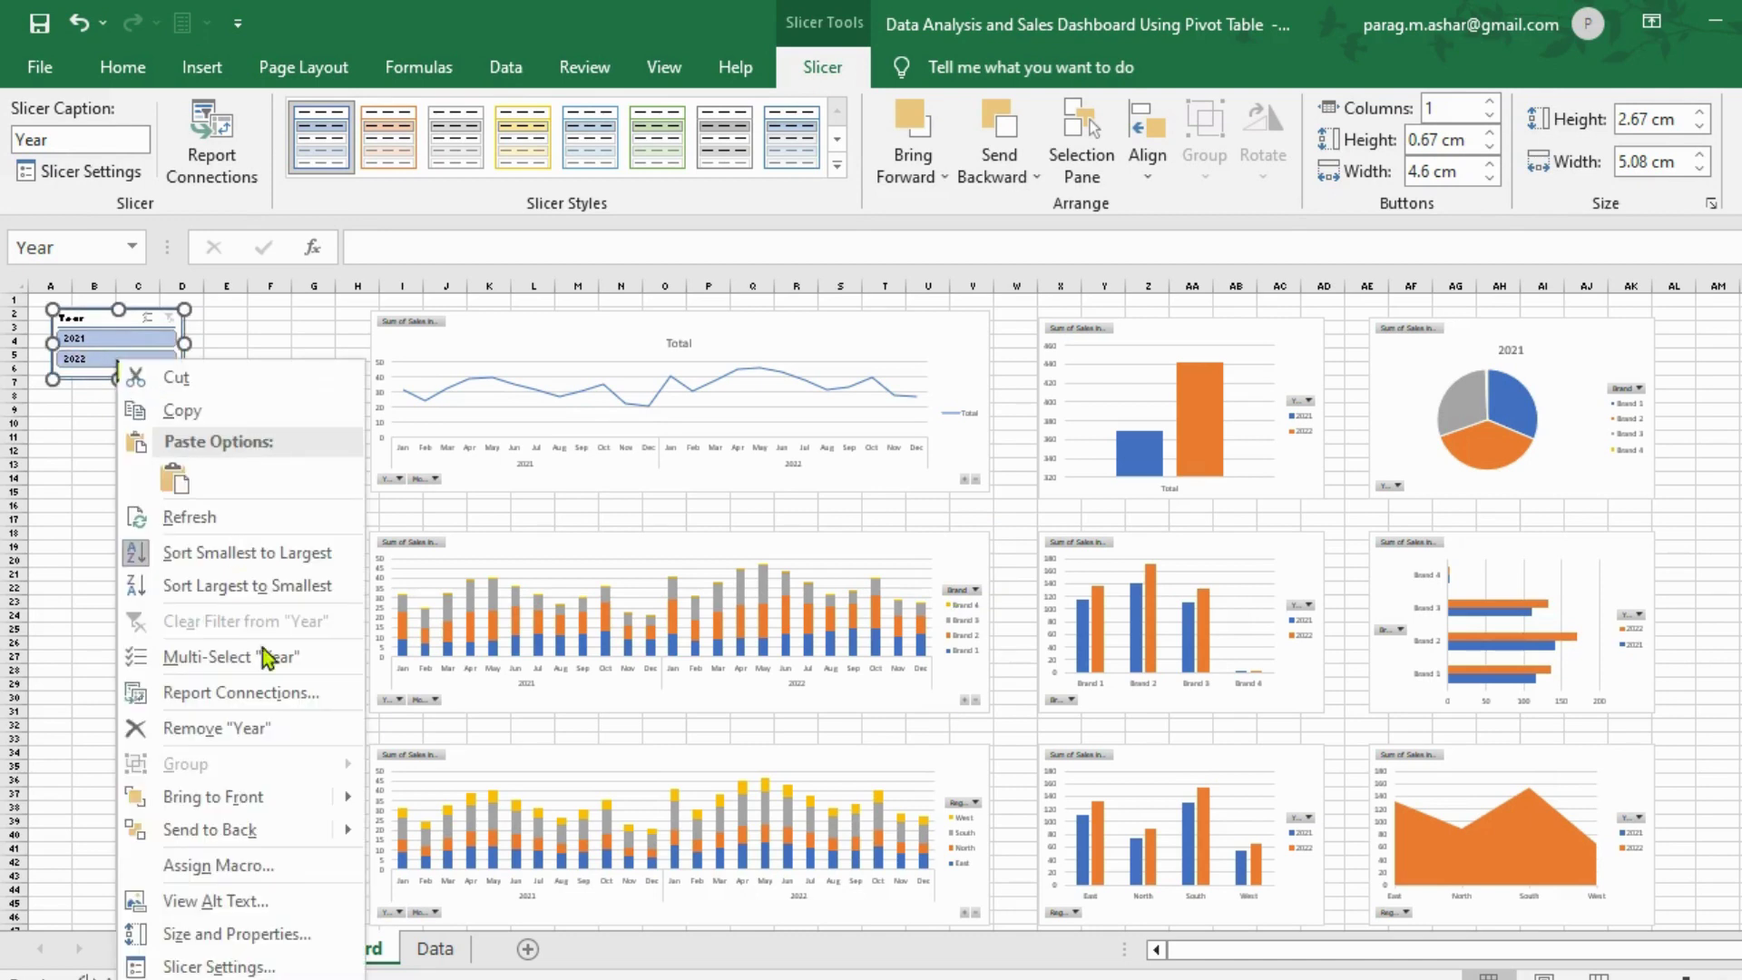
click(275, 695)
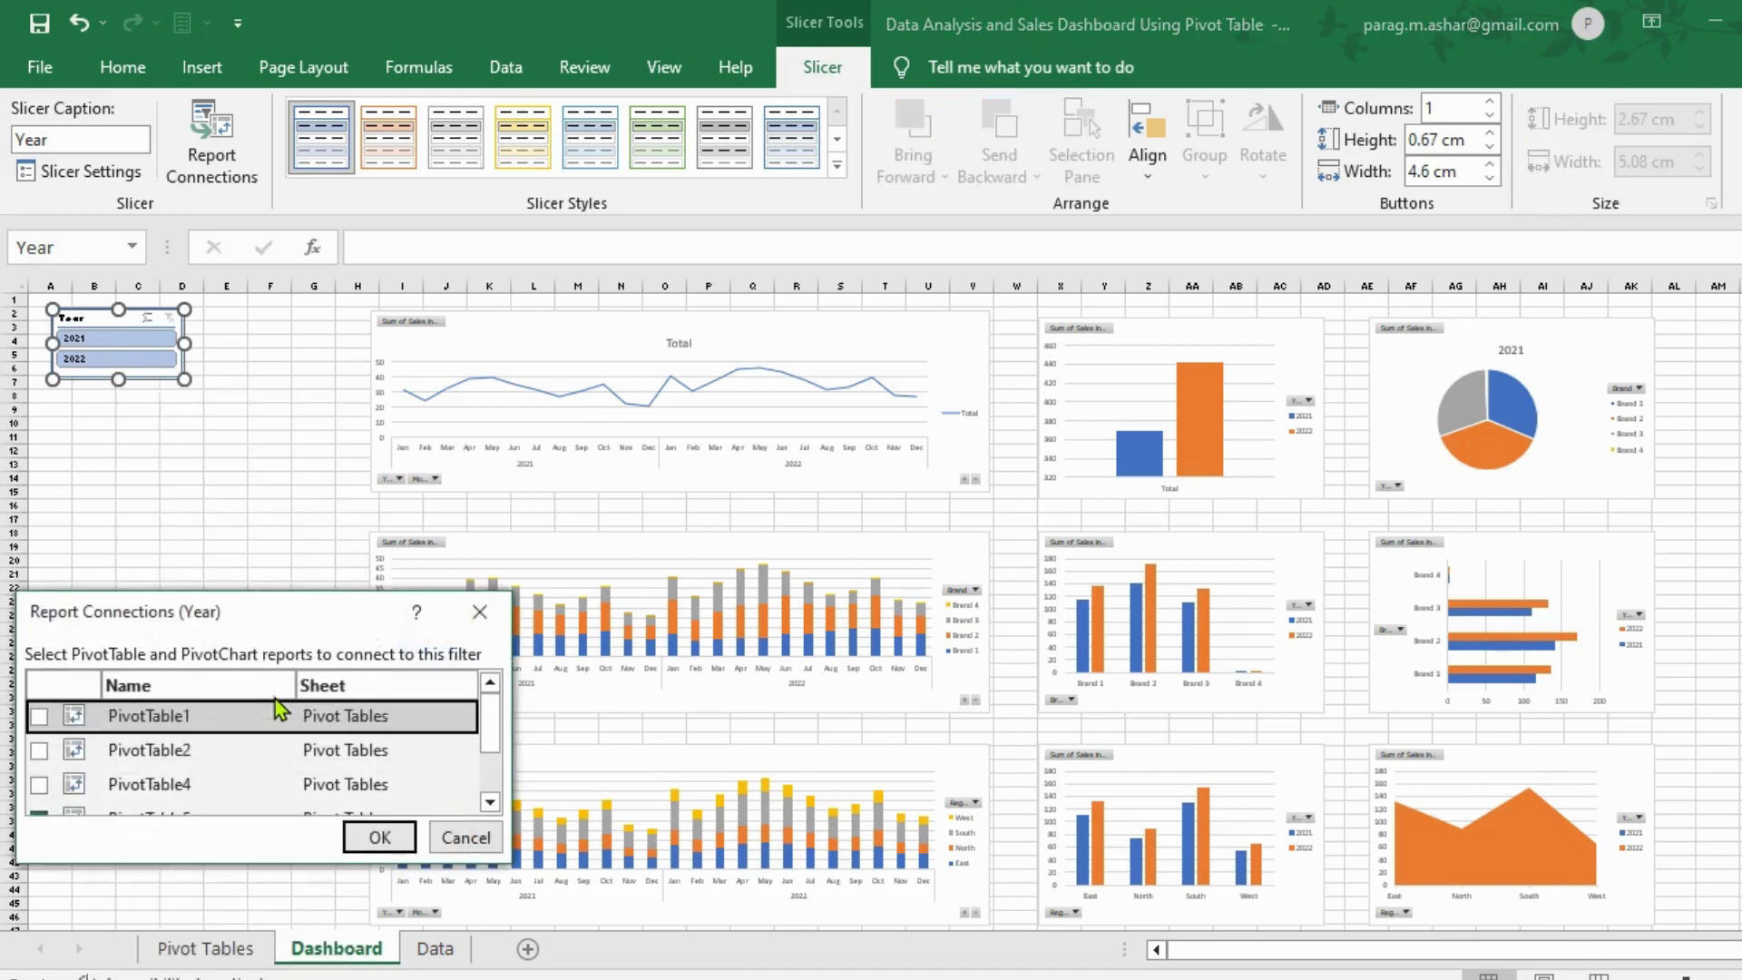
click(39, 716)
click(39, 750)
click(39, 785)
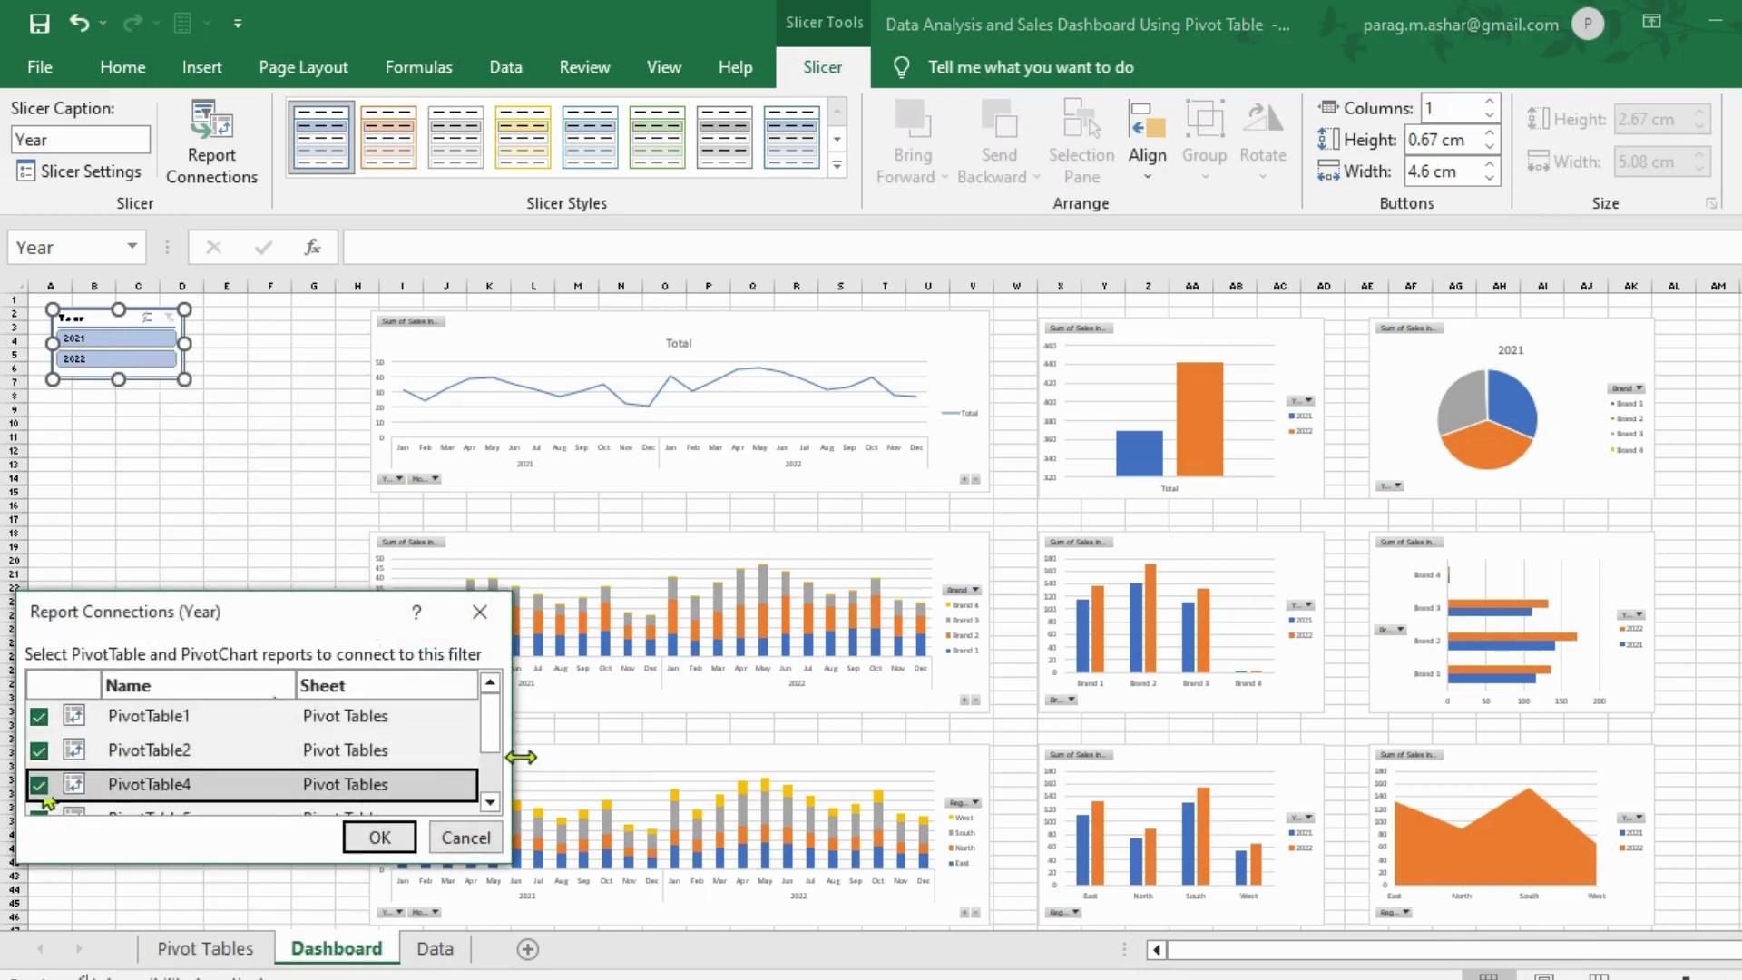
drag(490, 721, 490, 758)
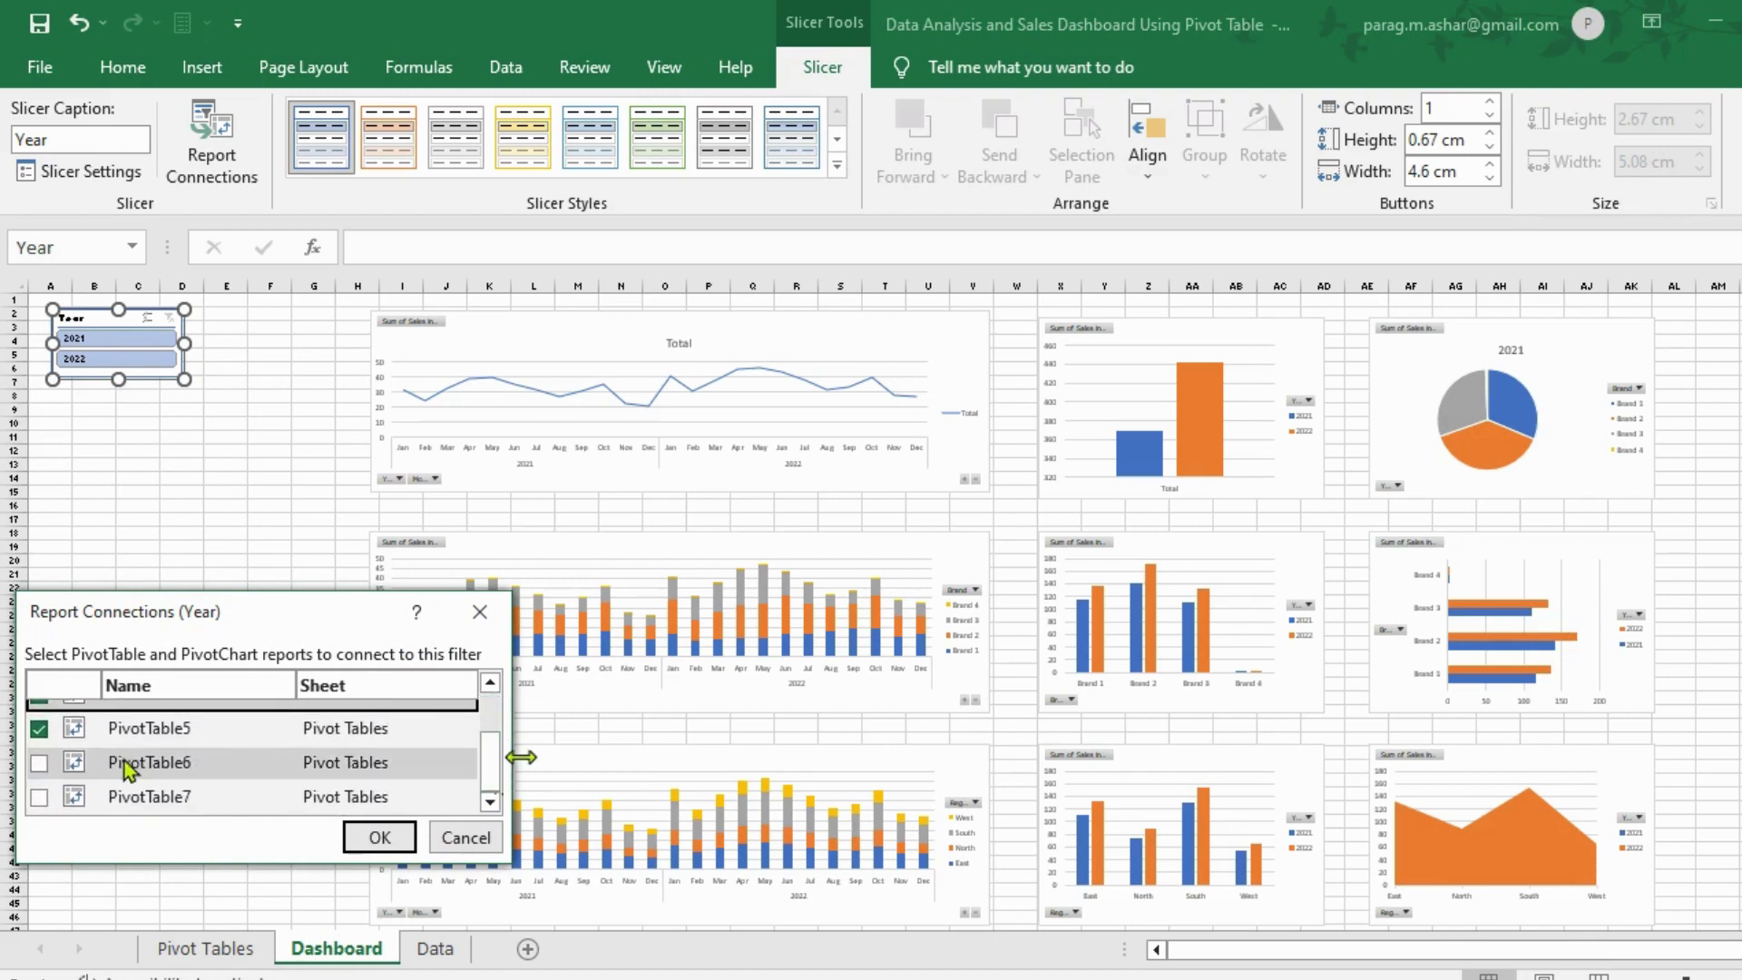
click(40, 763)
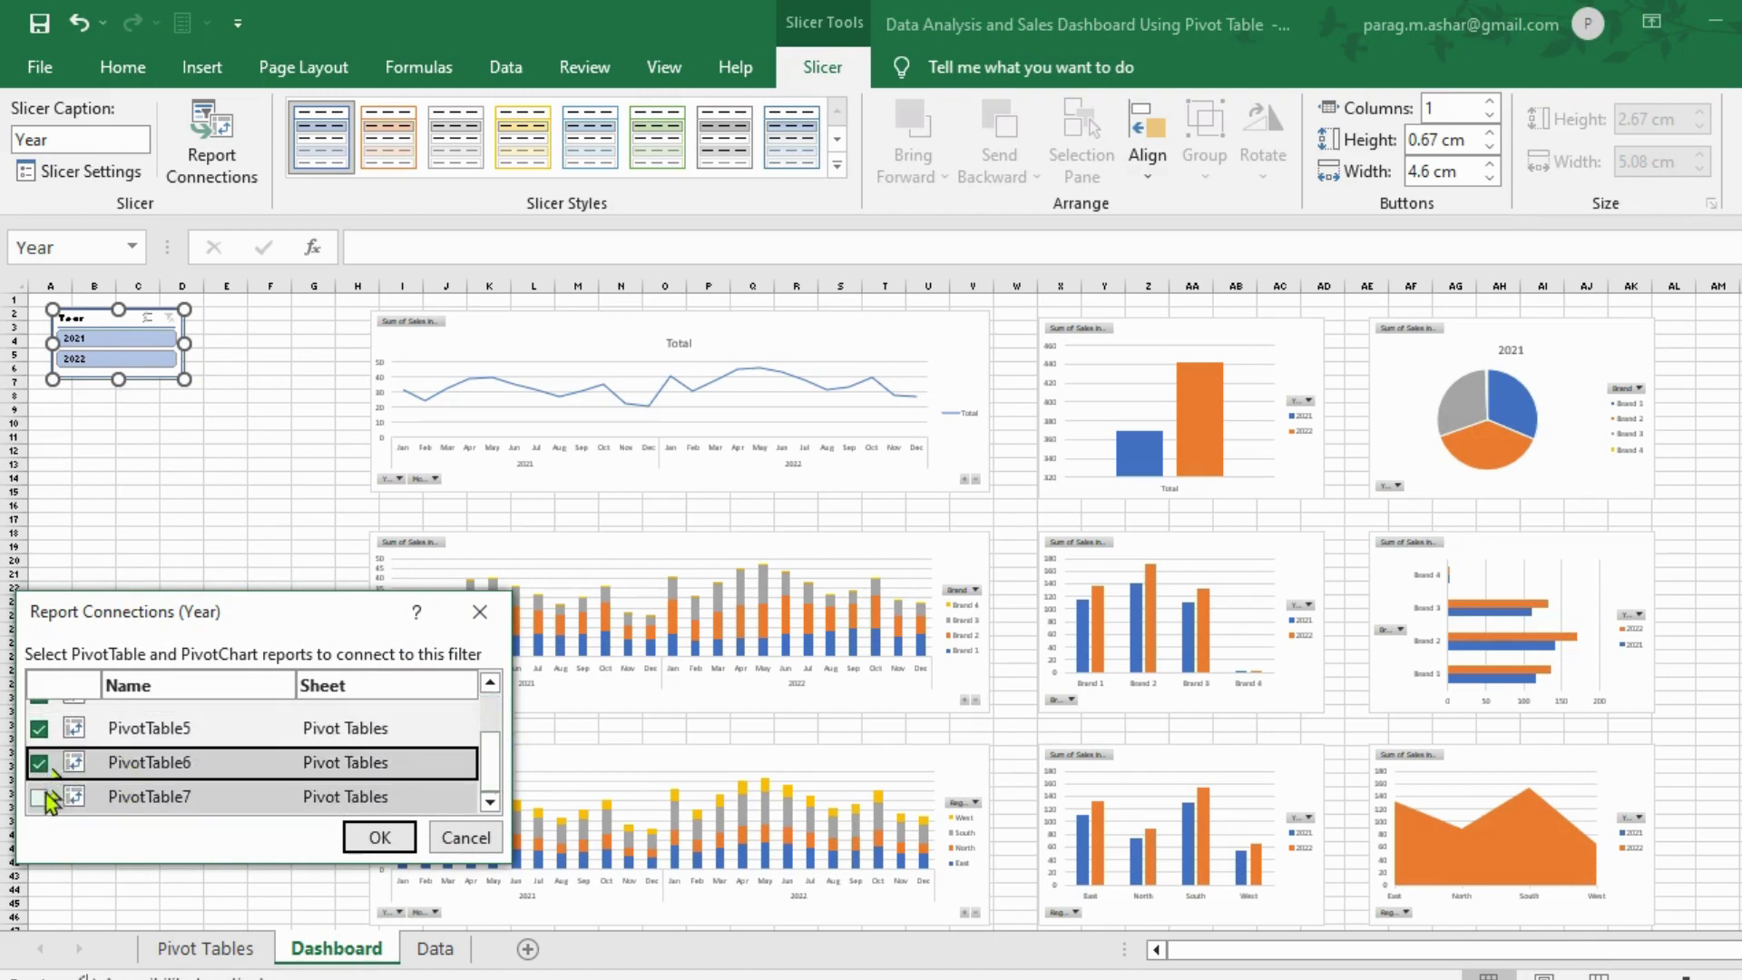
click(38, 797)
click(385, 836)
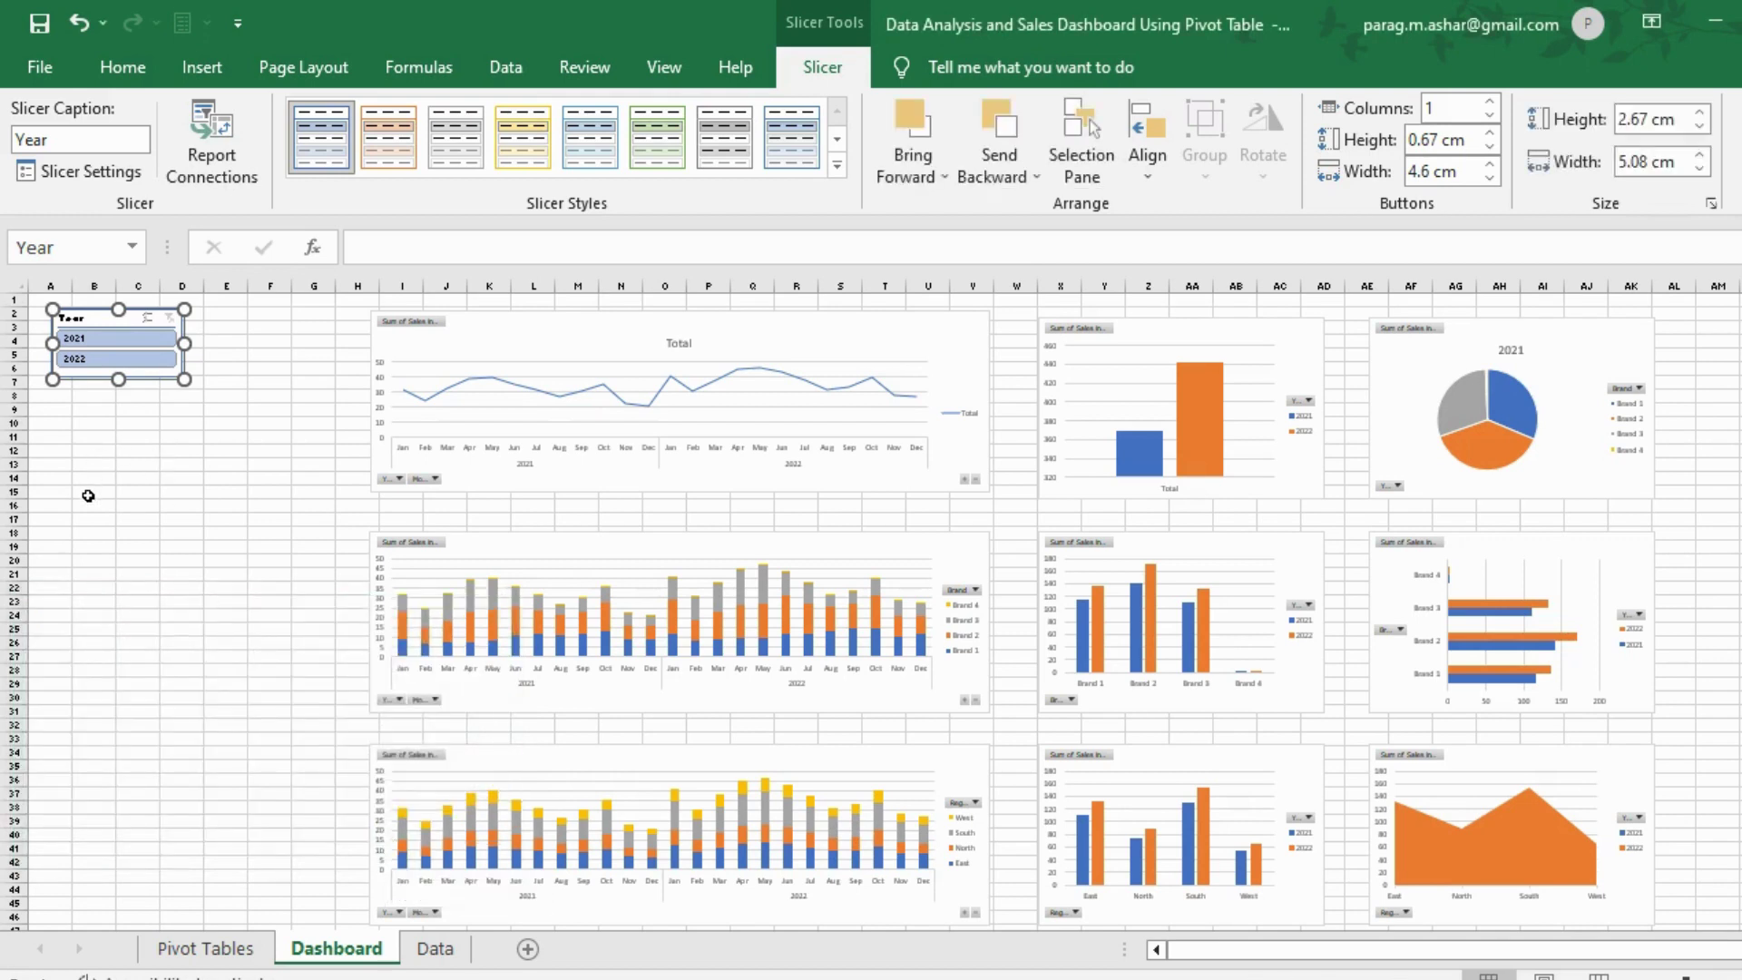
click(69, 439)
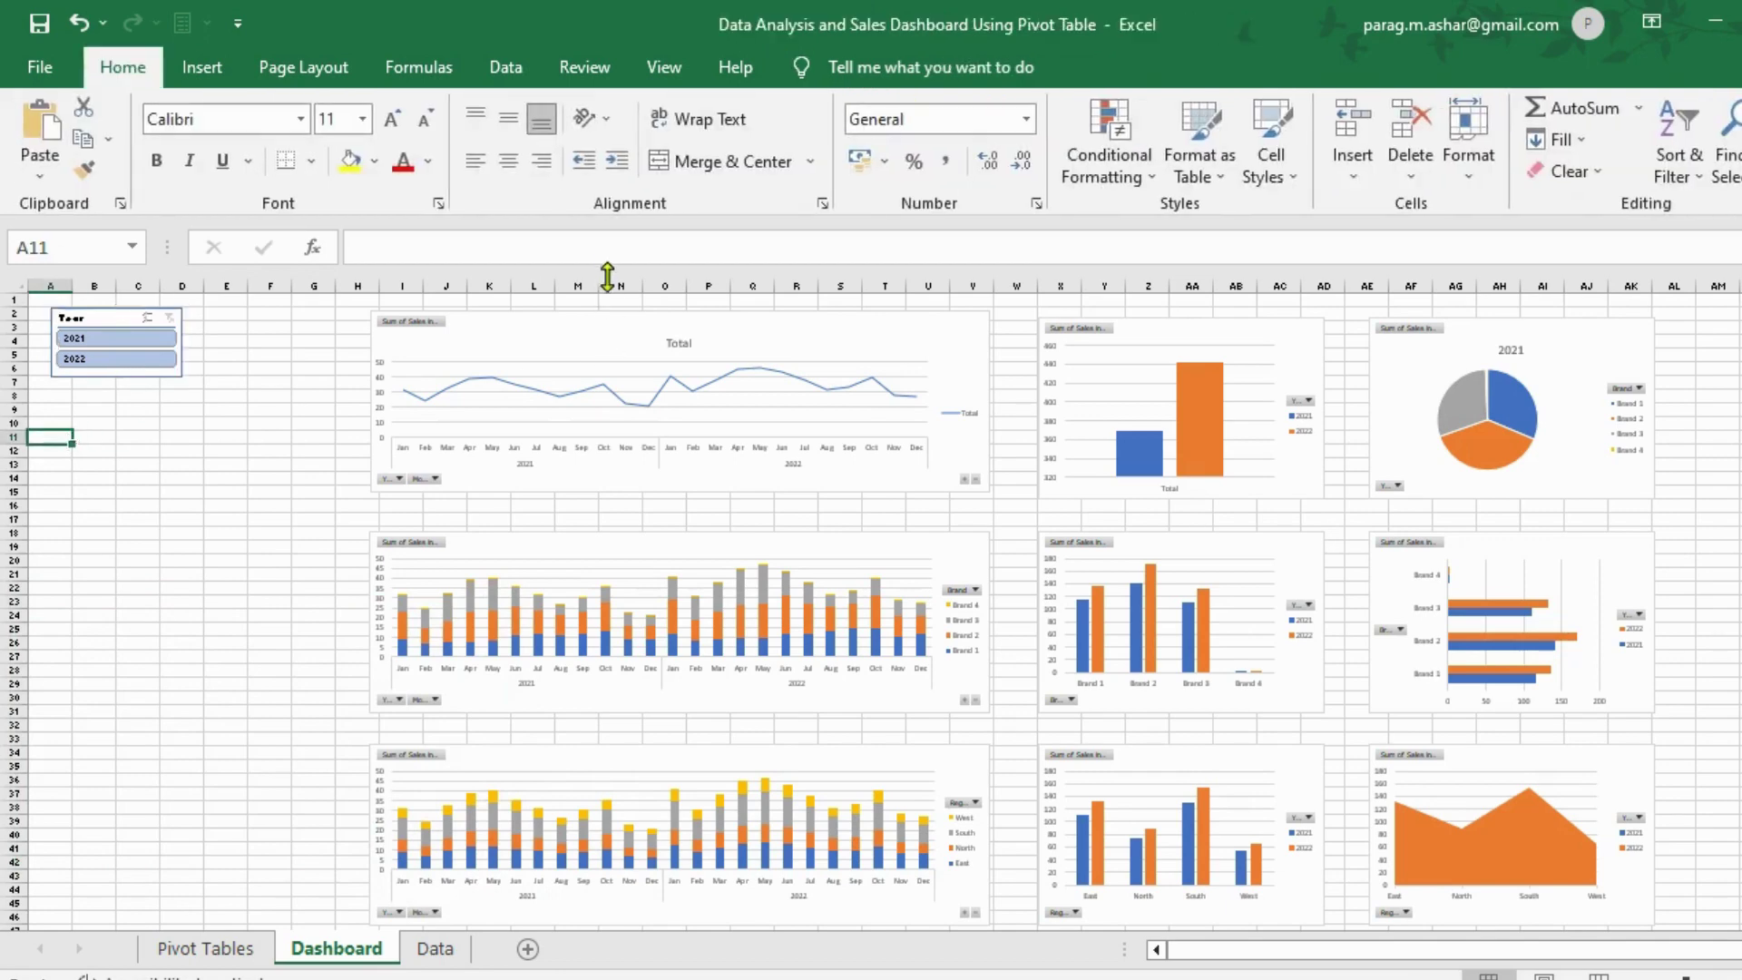
Step: Insert a Brand slicer from the monthly total line chart and fit it below the Year slicer, about 4.31 cm high, in rows 9 to 16
click(518, 343)
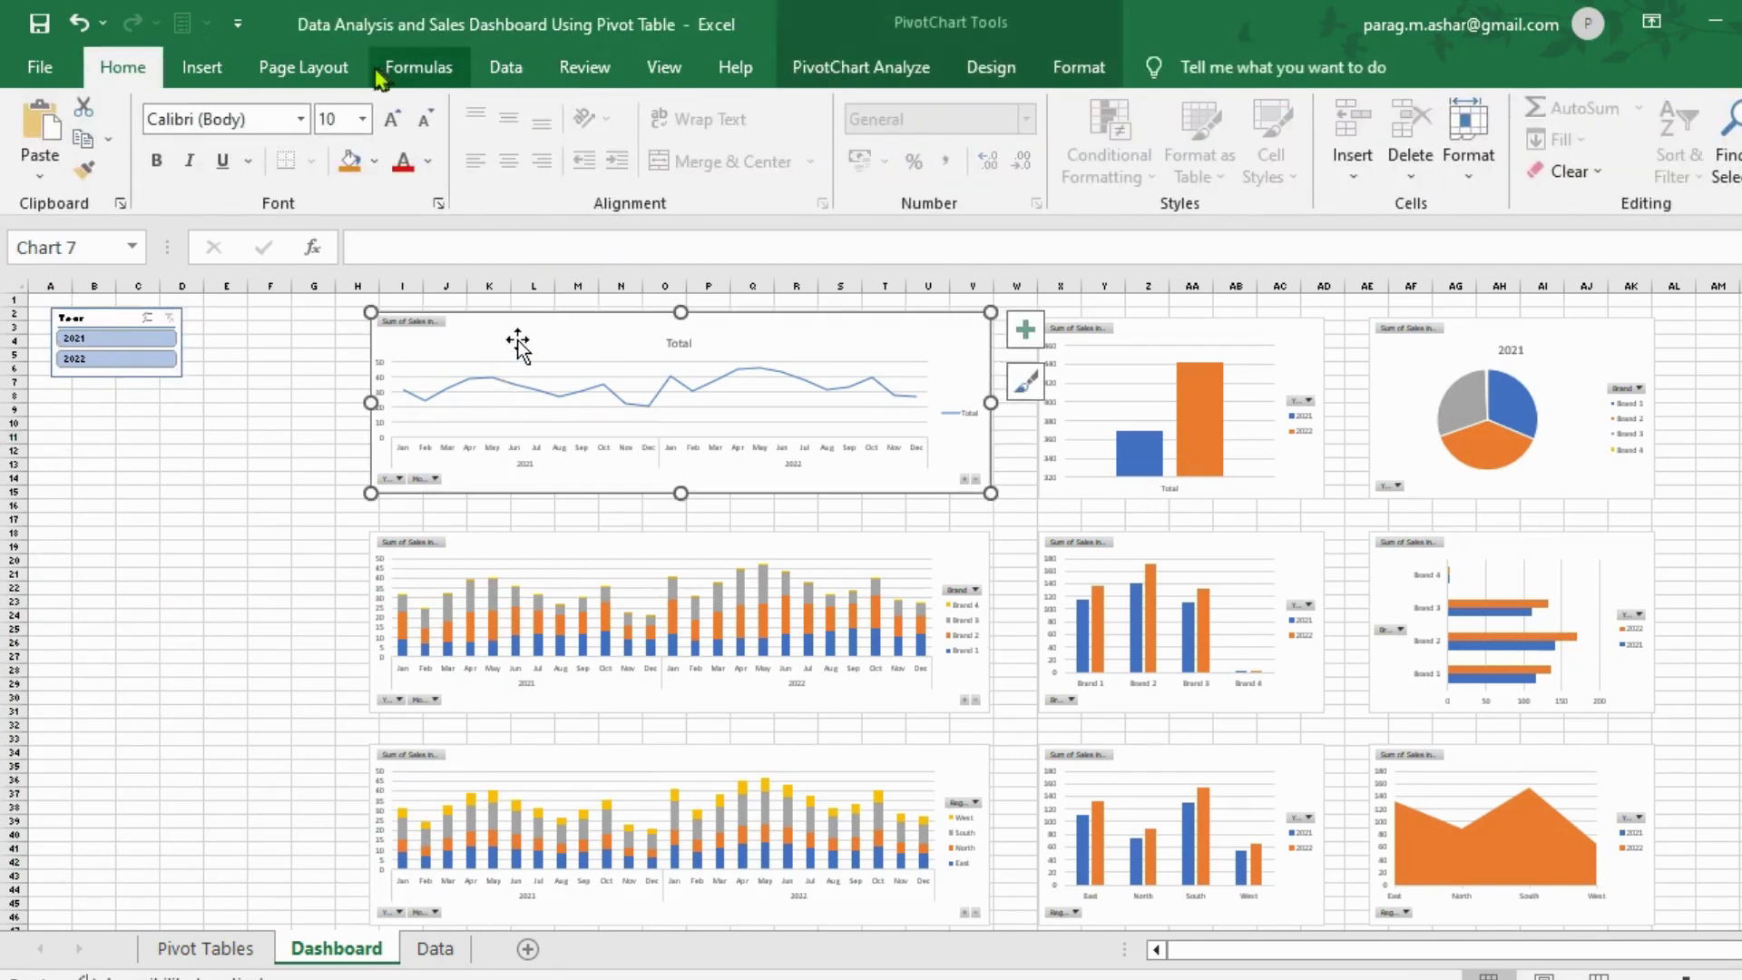
click(207, 79)
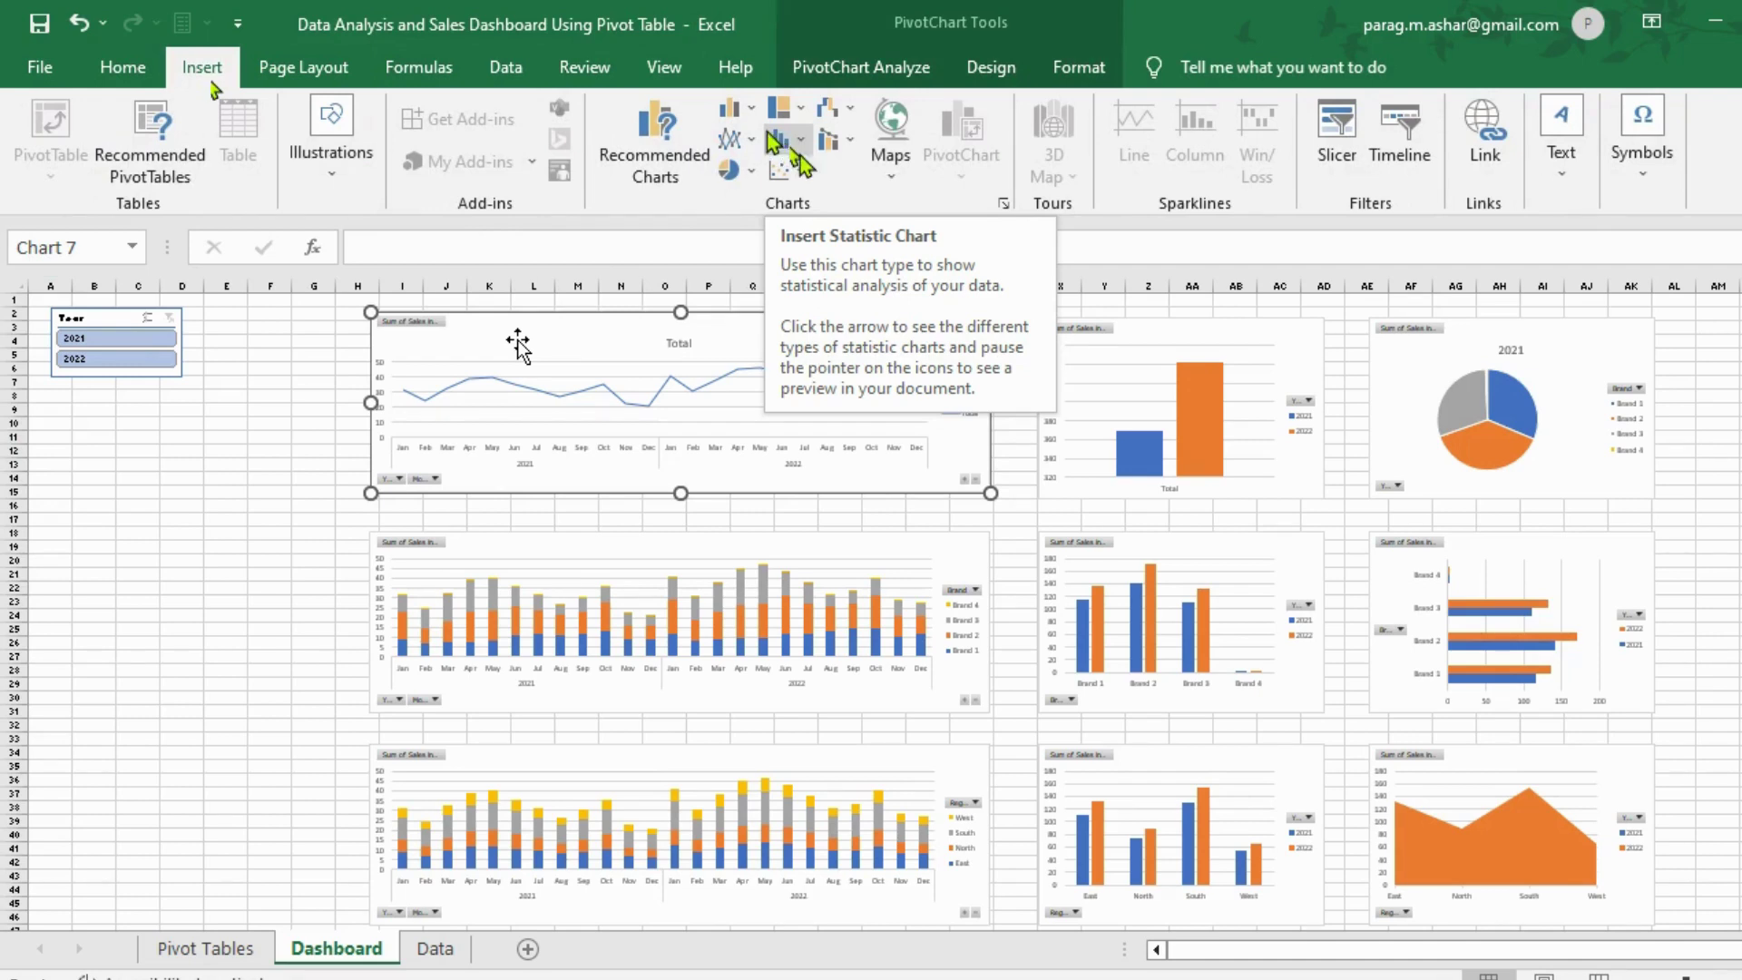
click(875, 62)
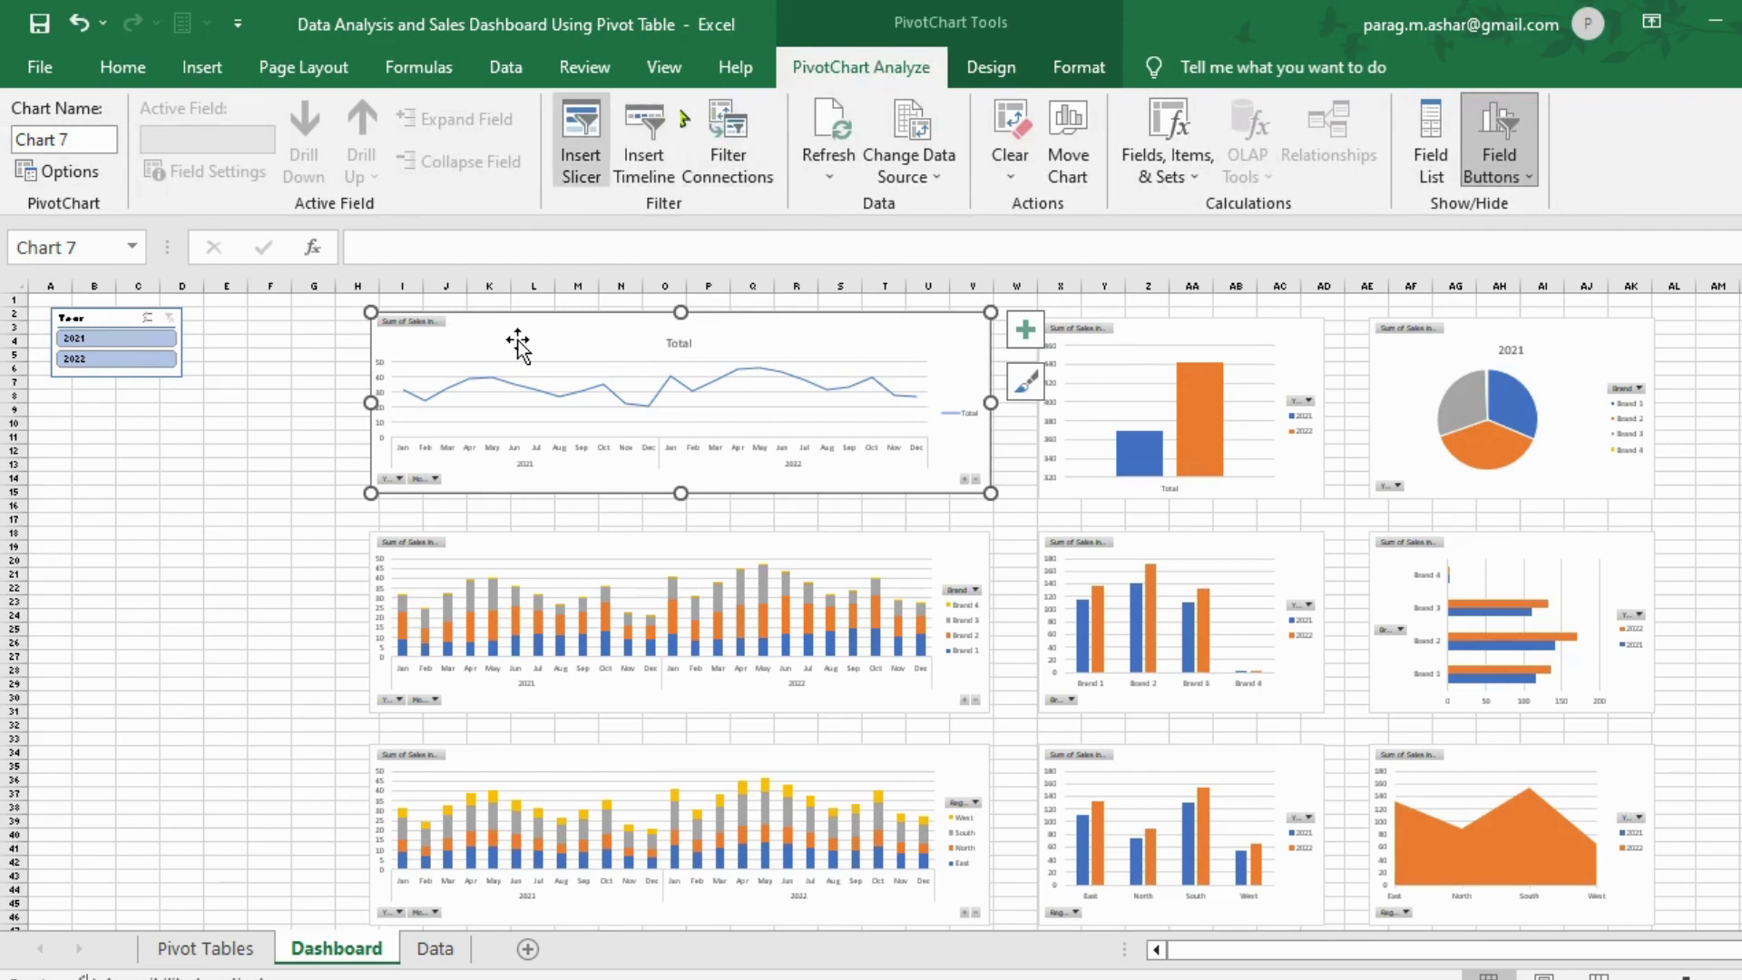
click(582, 131)
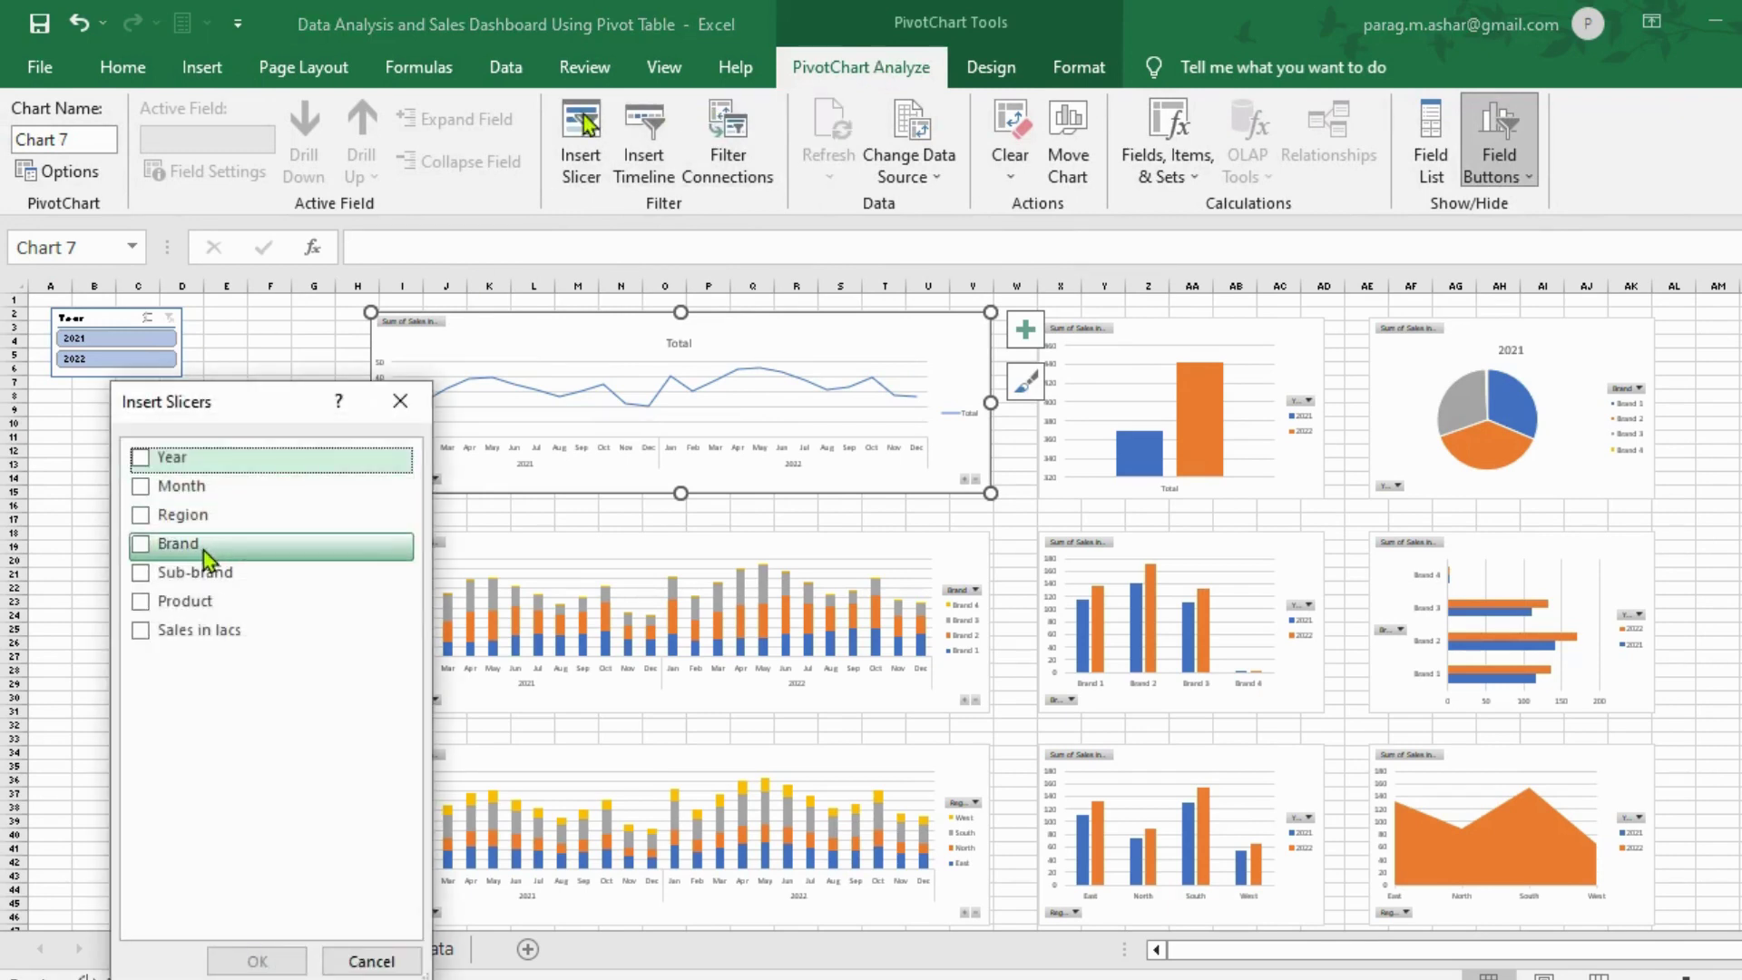
click(138, 544)
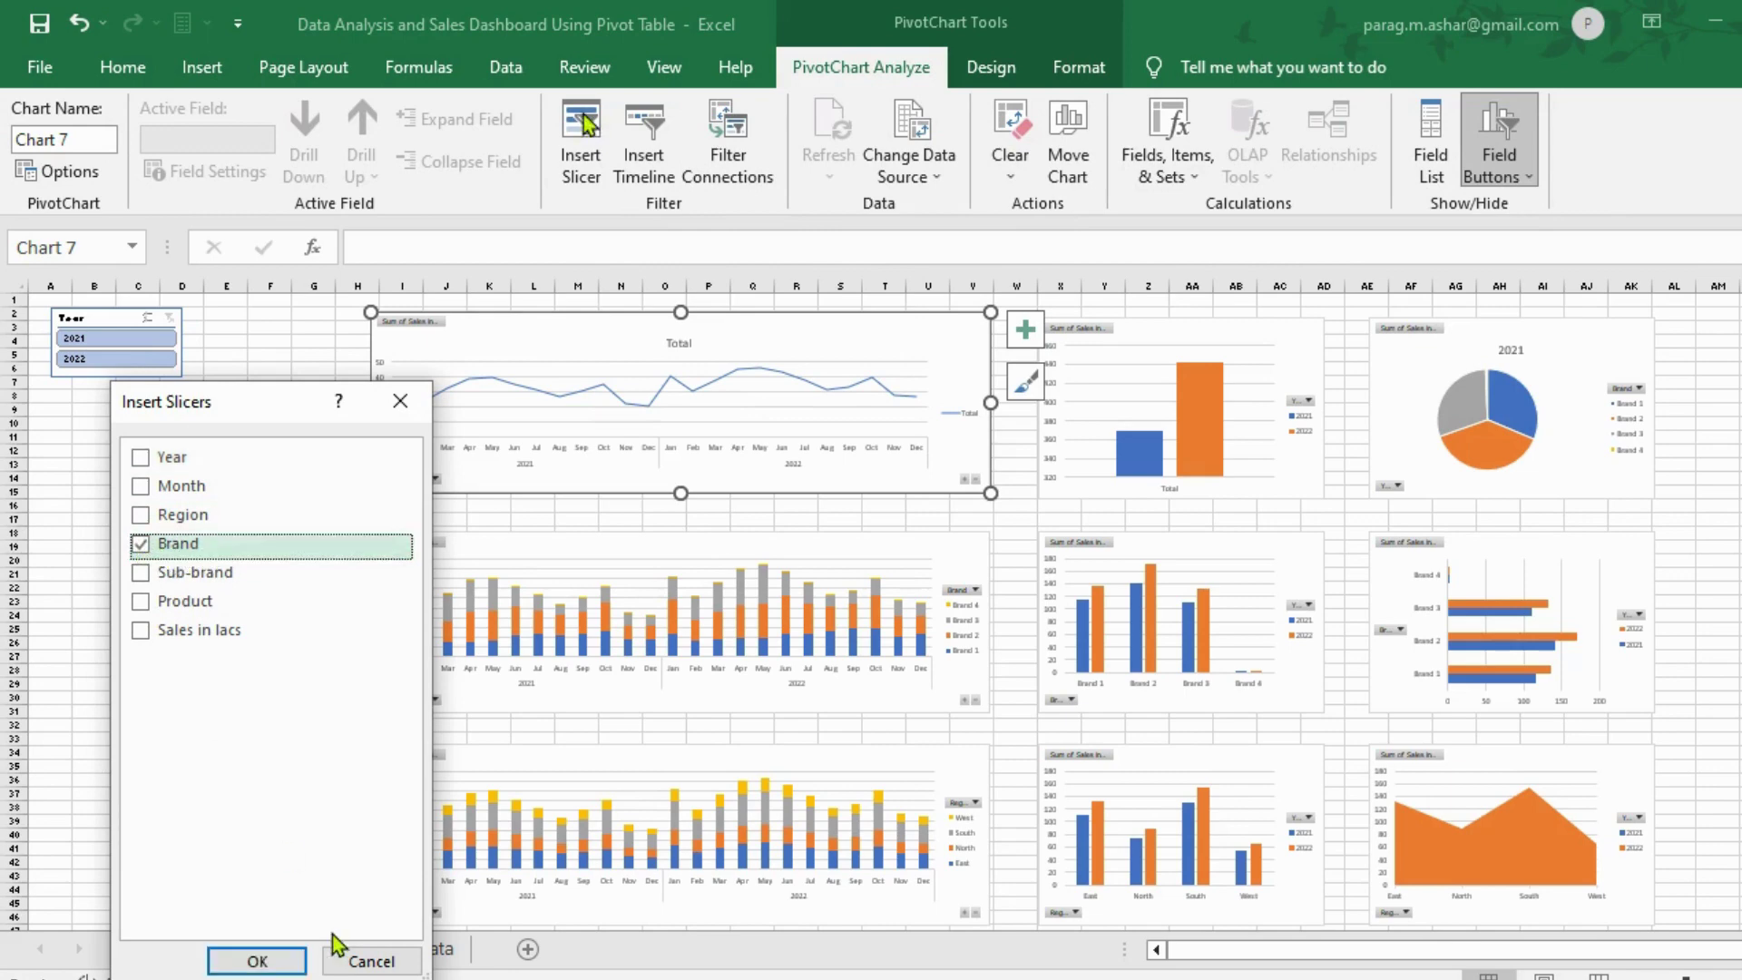
click(252, 959)
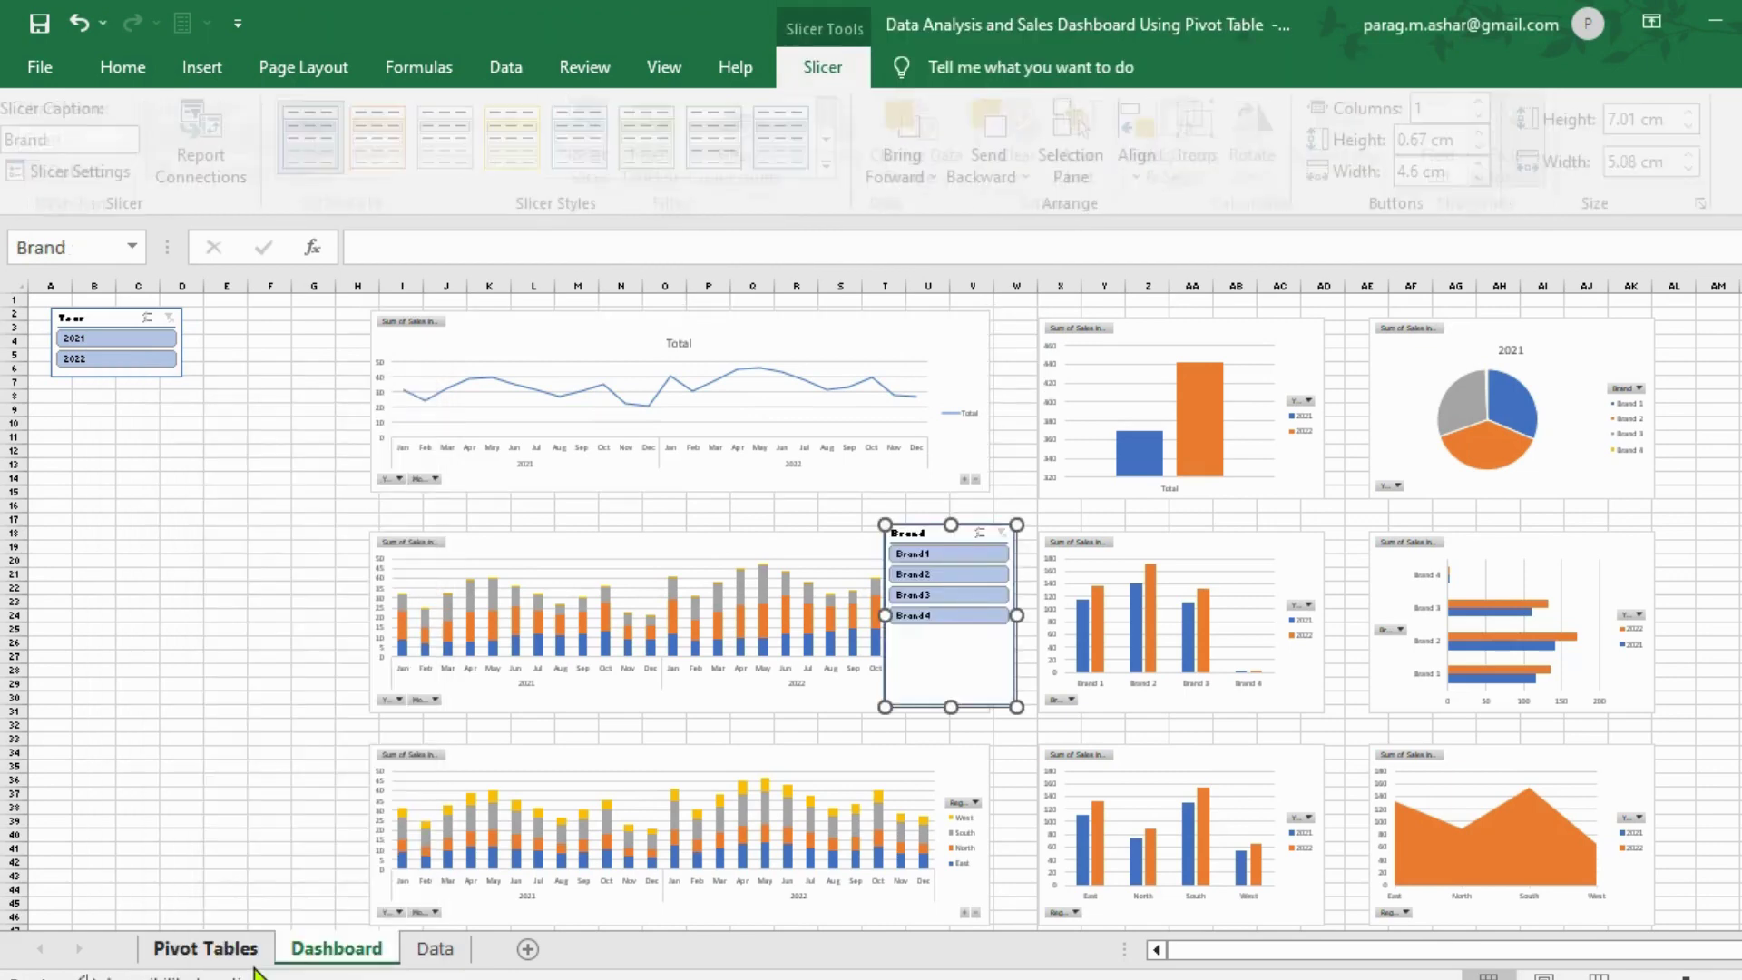
drag(906, 667, 118, 512)
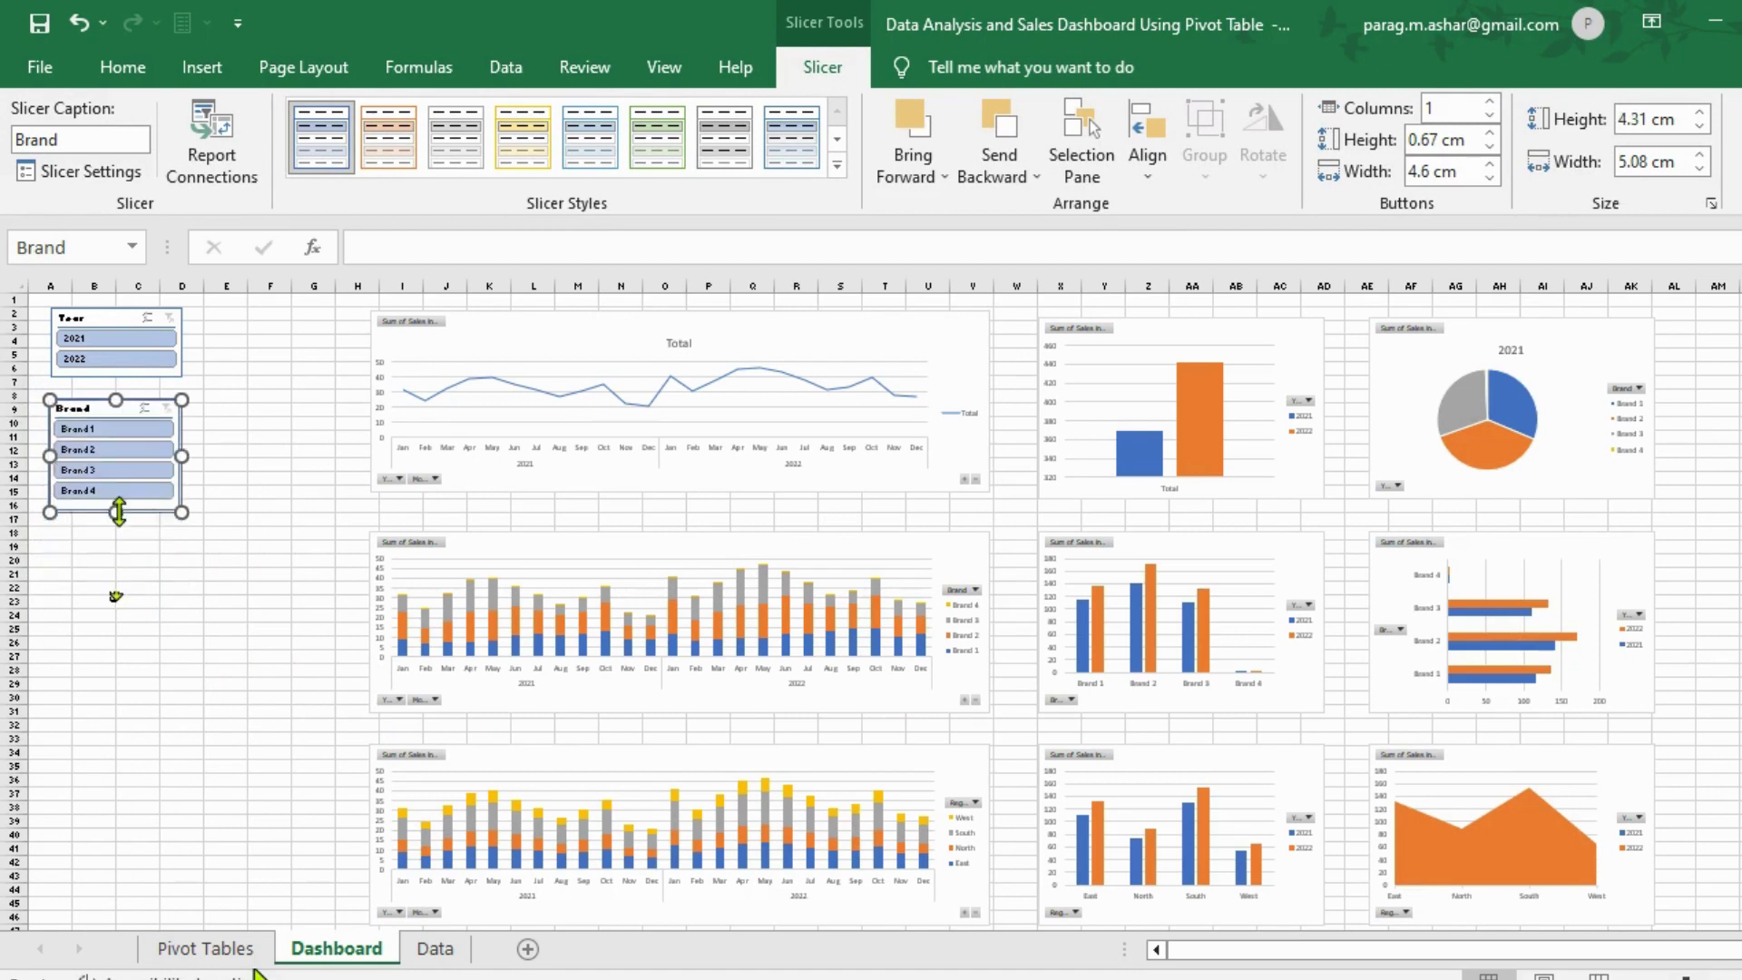
Step: Insert a Region slicer from the monthly total line chart
click(463, 477)
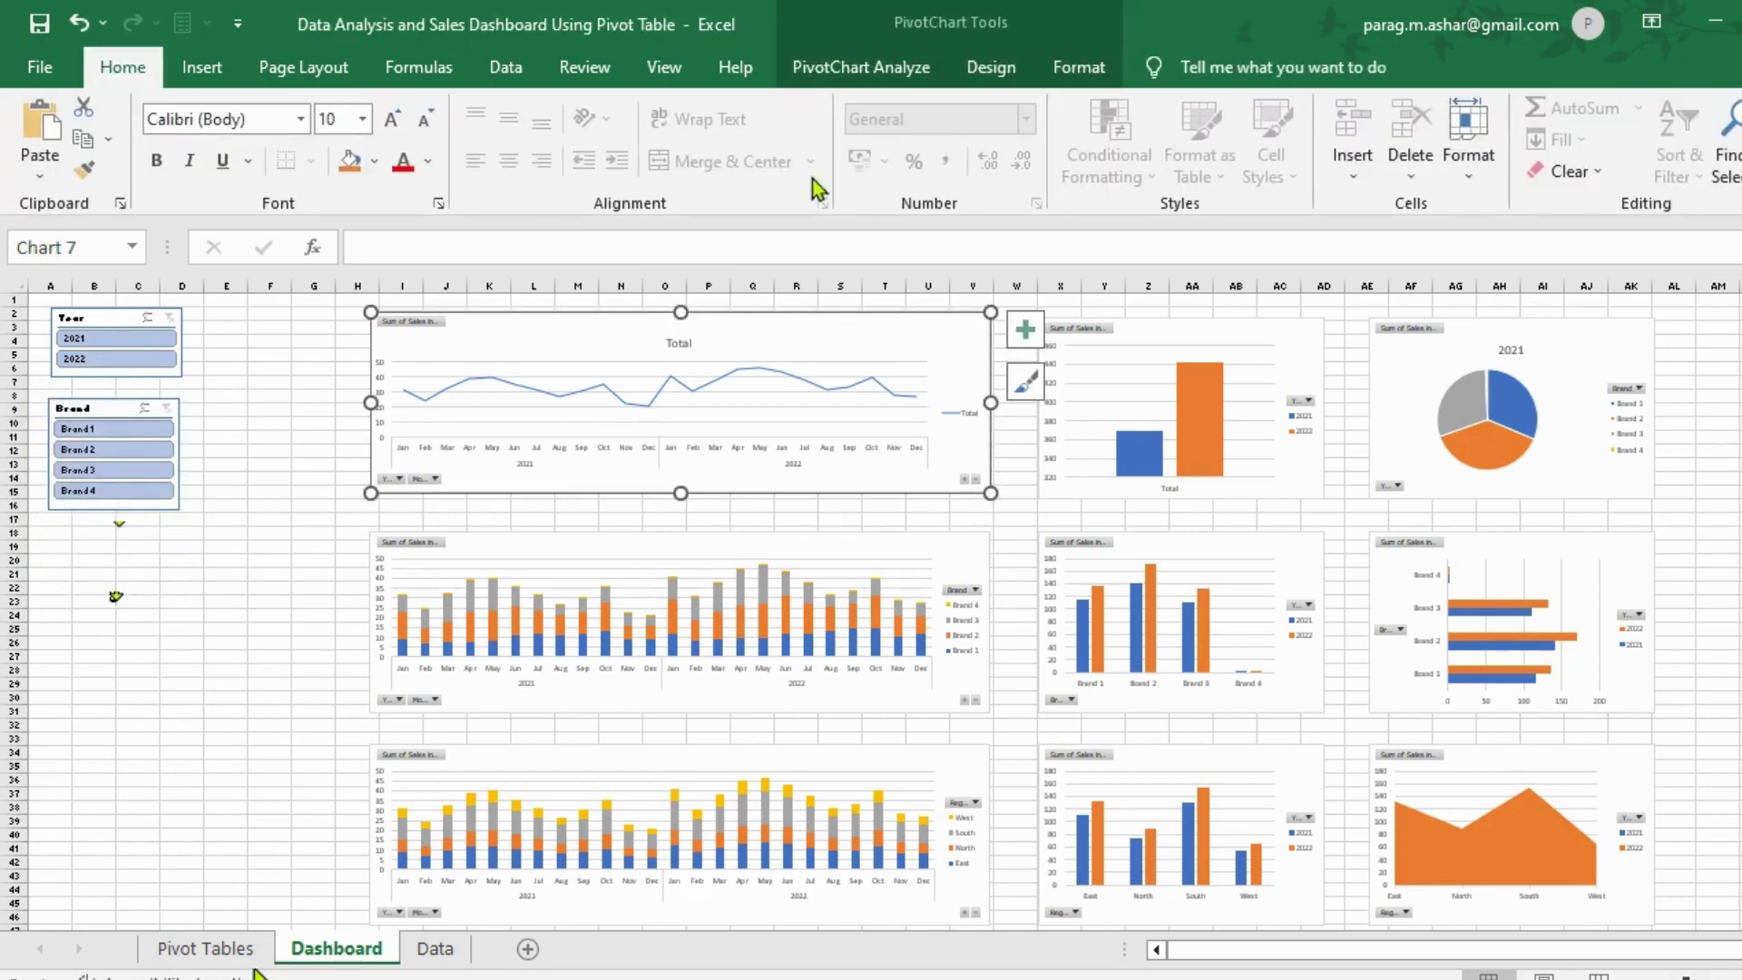
click(863, 71)
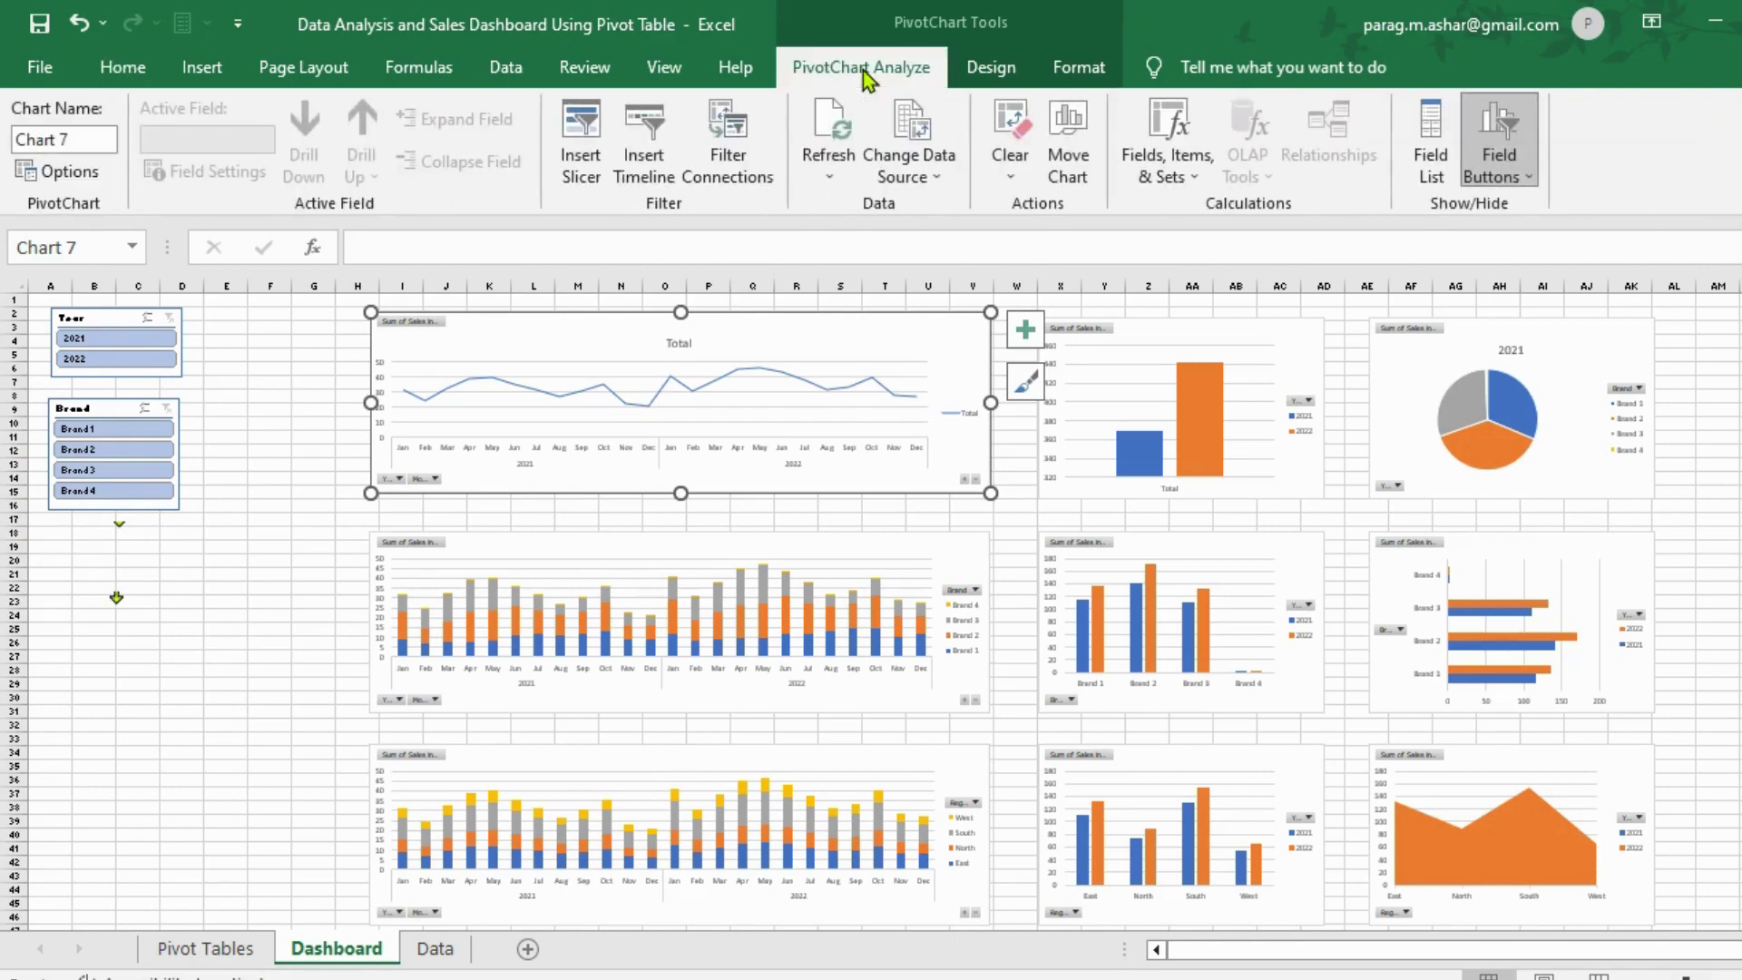
click(595, 143)
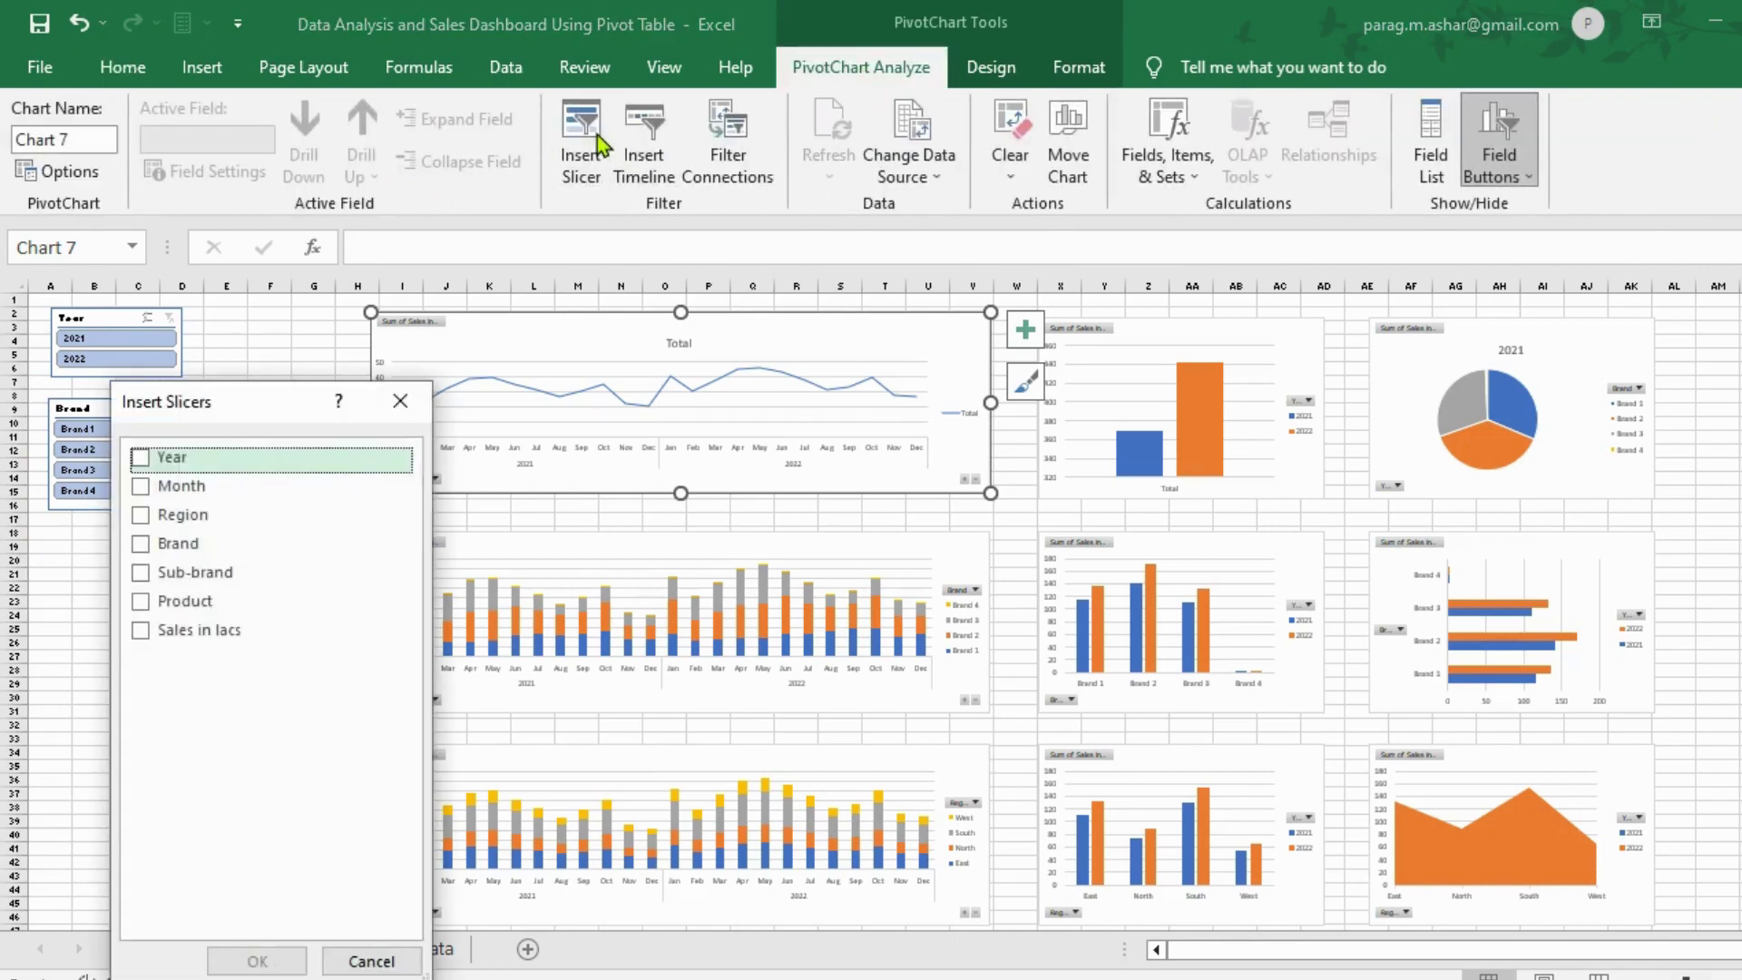
click(142, 516)
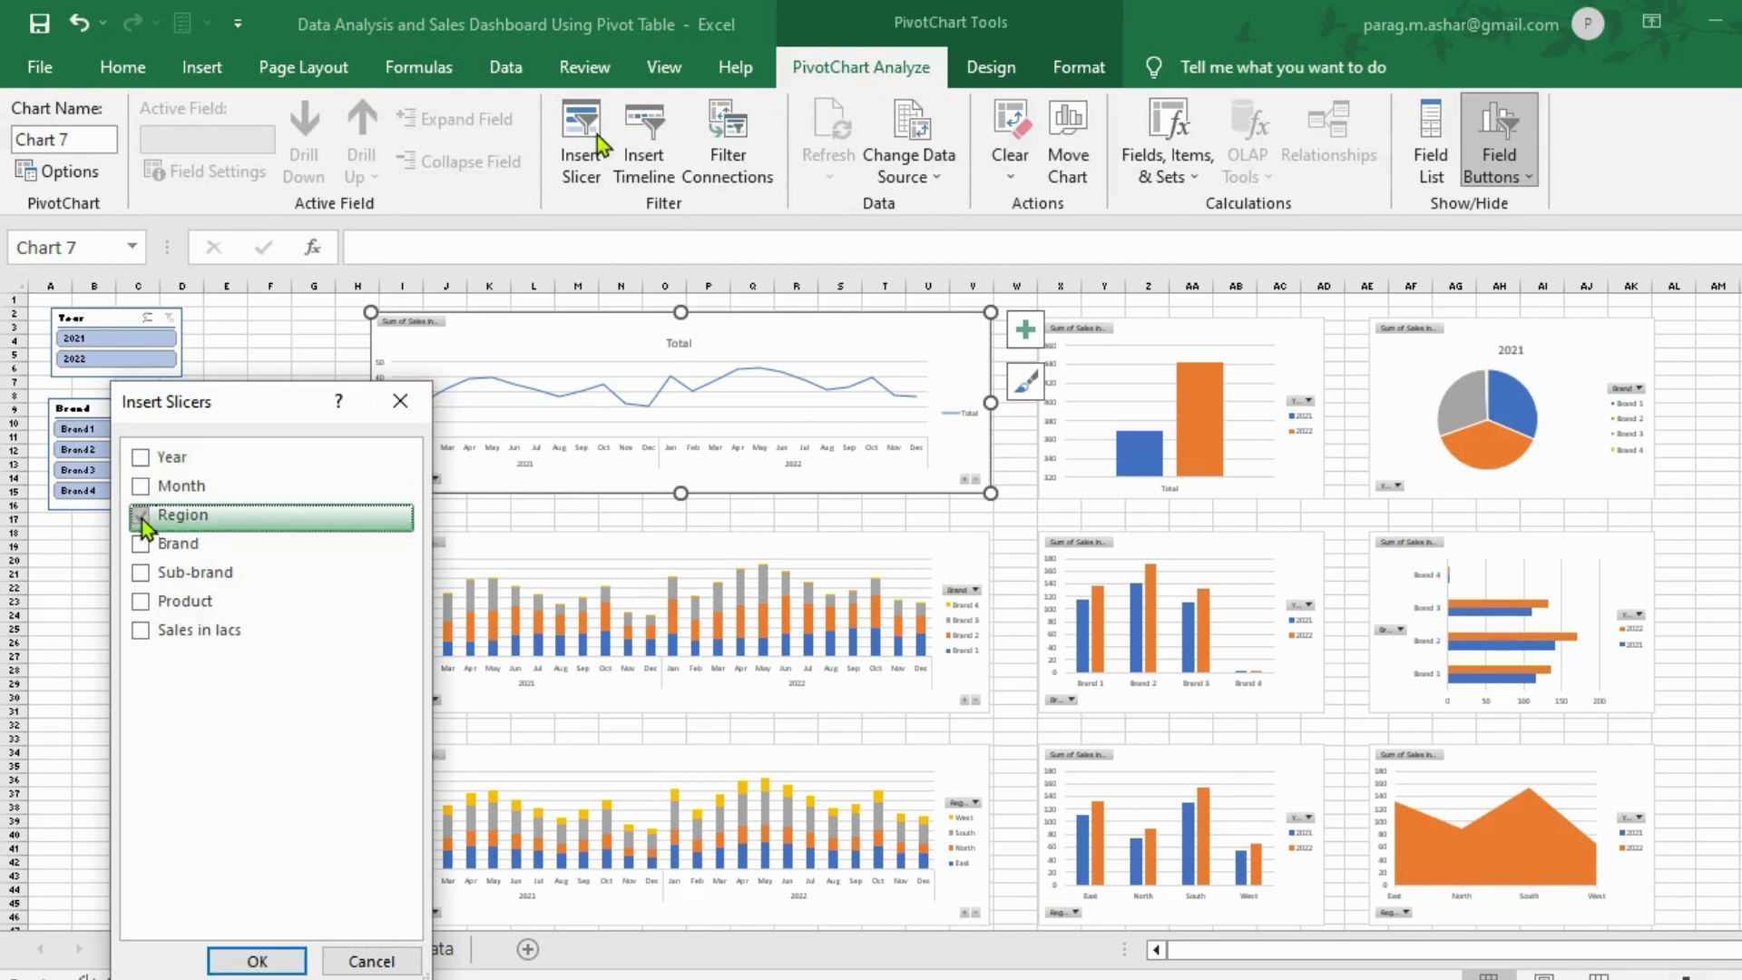
click(257, 960)
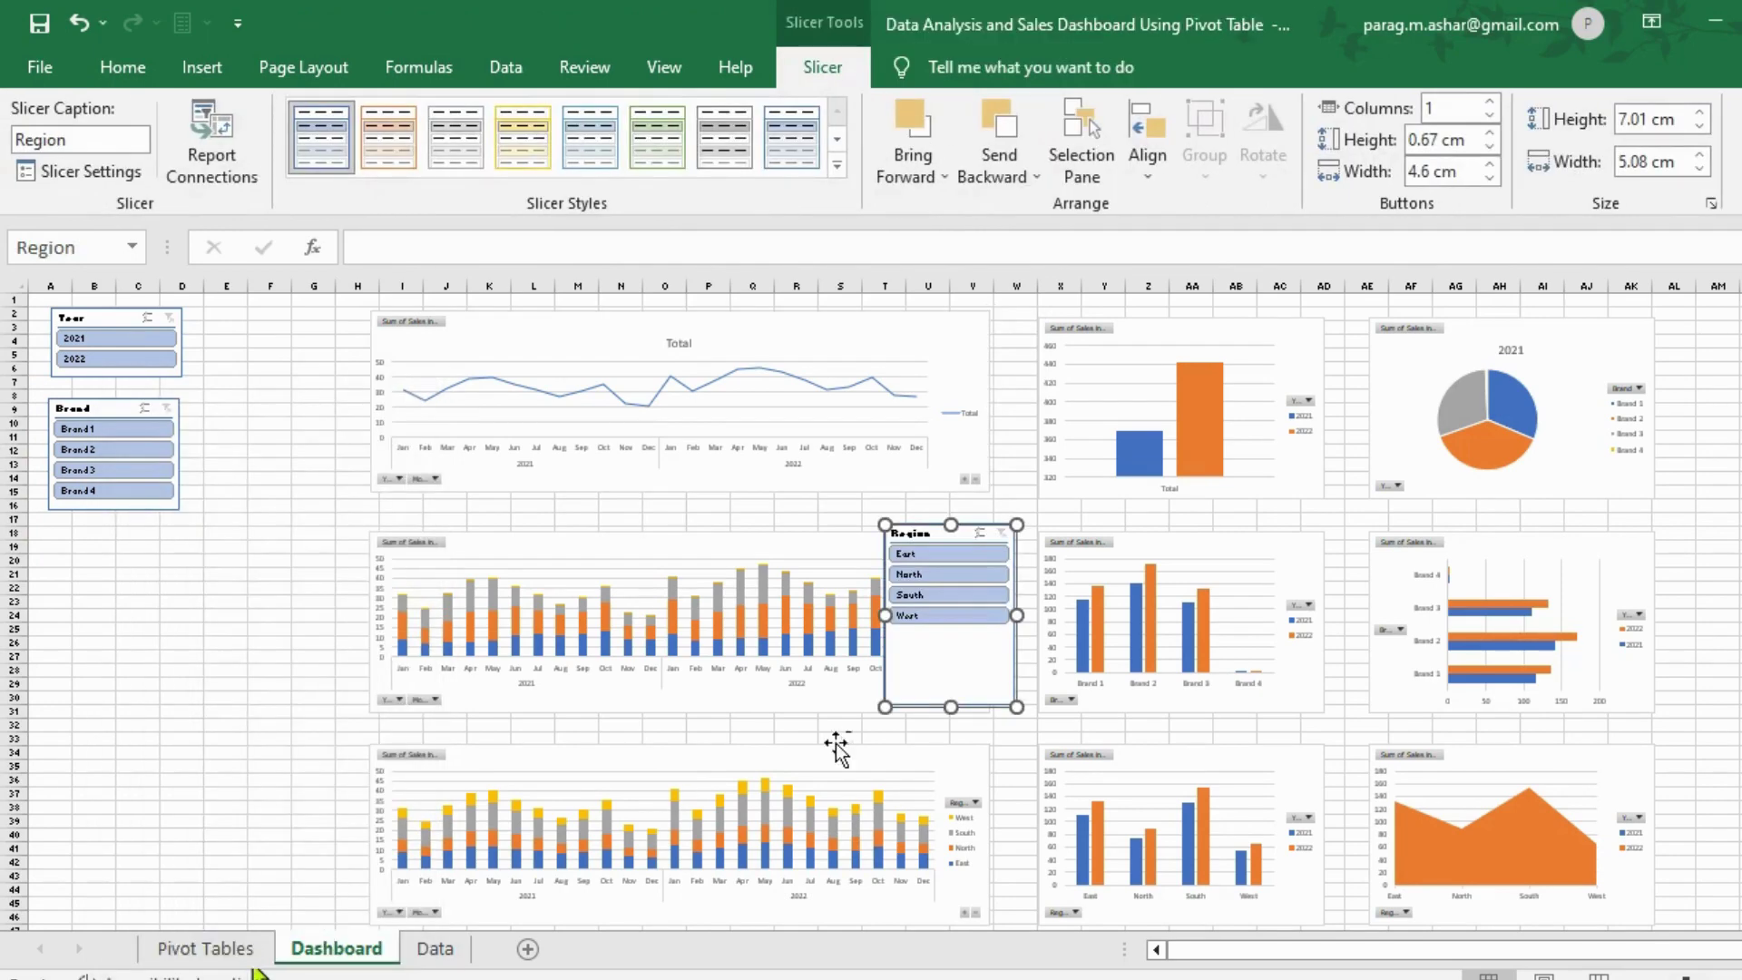
Step: Shorten the Region slicer to about 4.21 cm high and move it below the Brand slicer, to about columns A to D, rows 20 to 27
drag(954, 708, 951, 637)
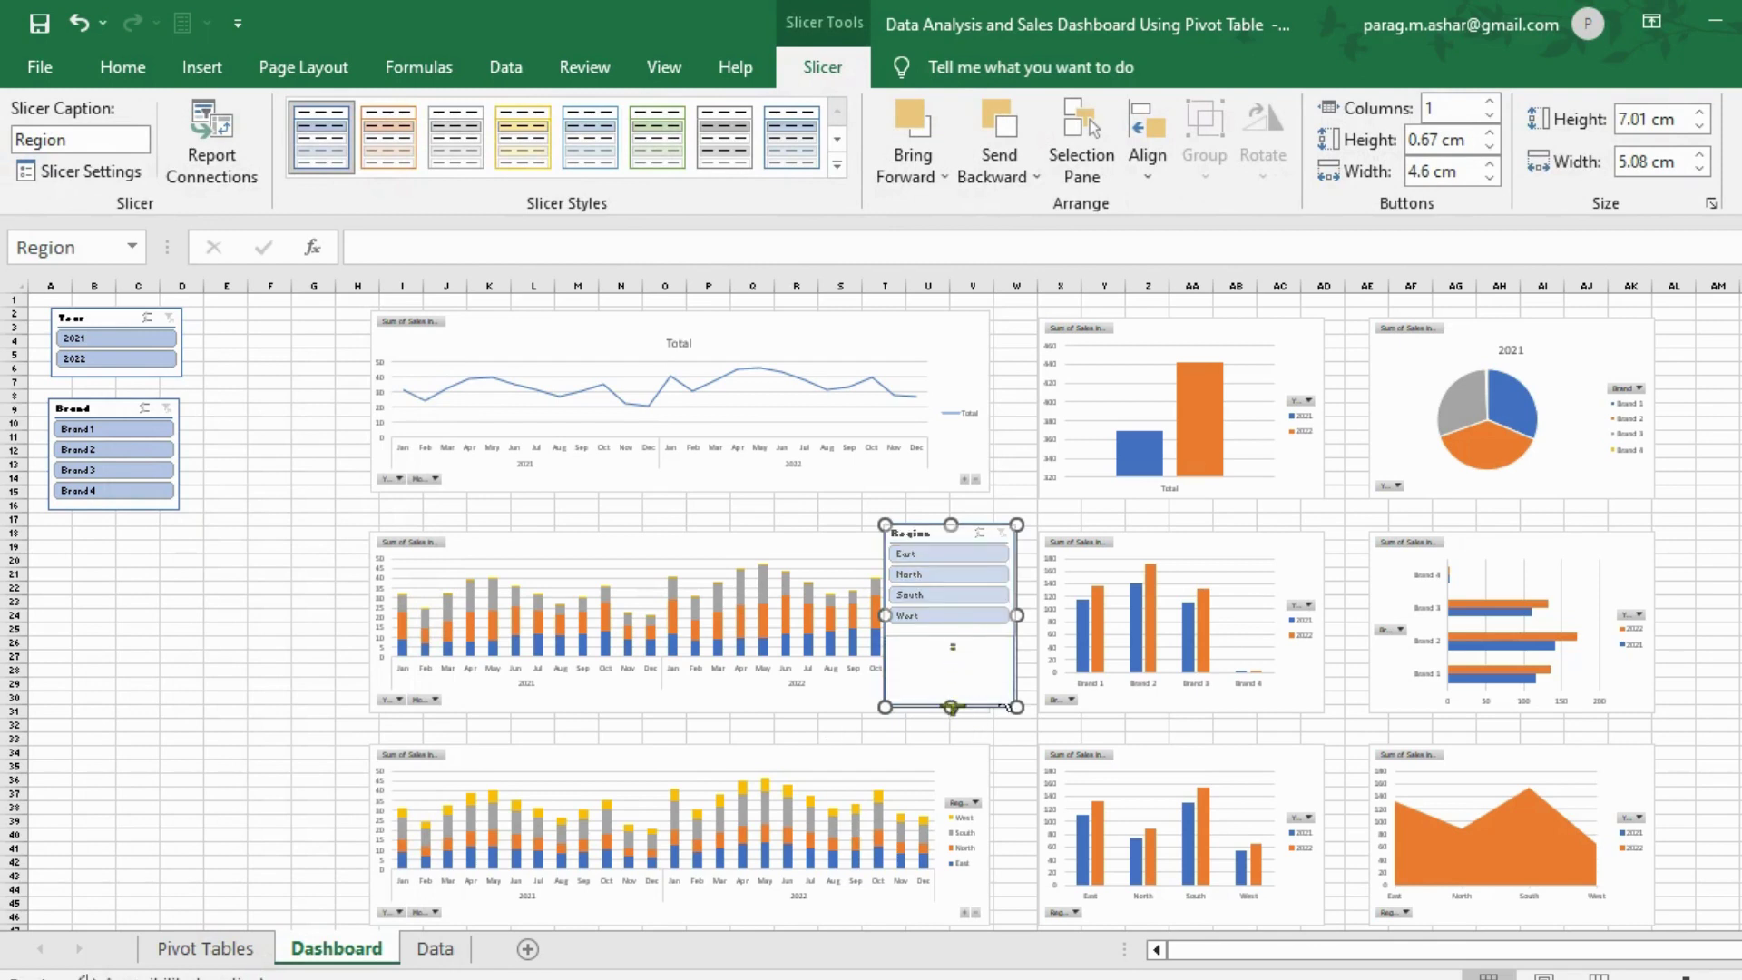
drag(951, 707, 952, 634)
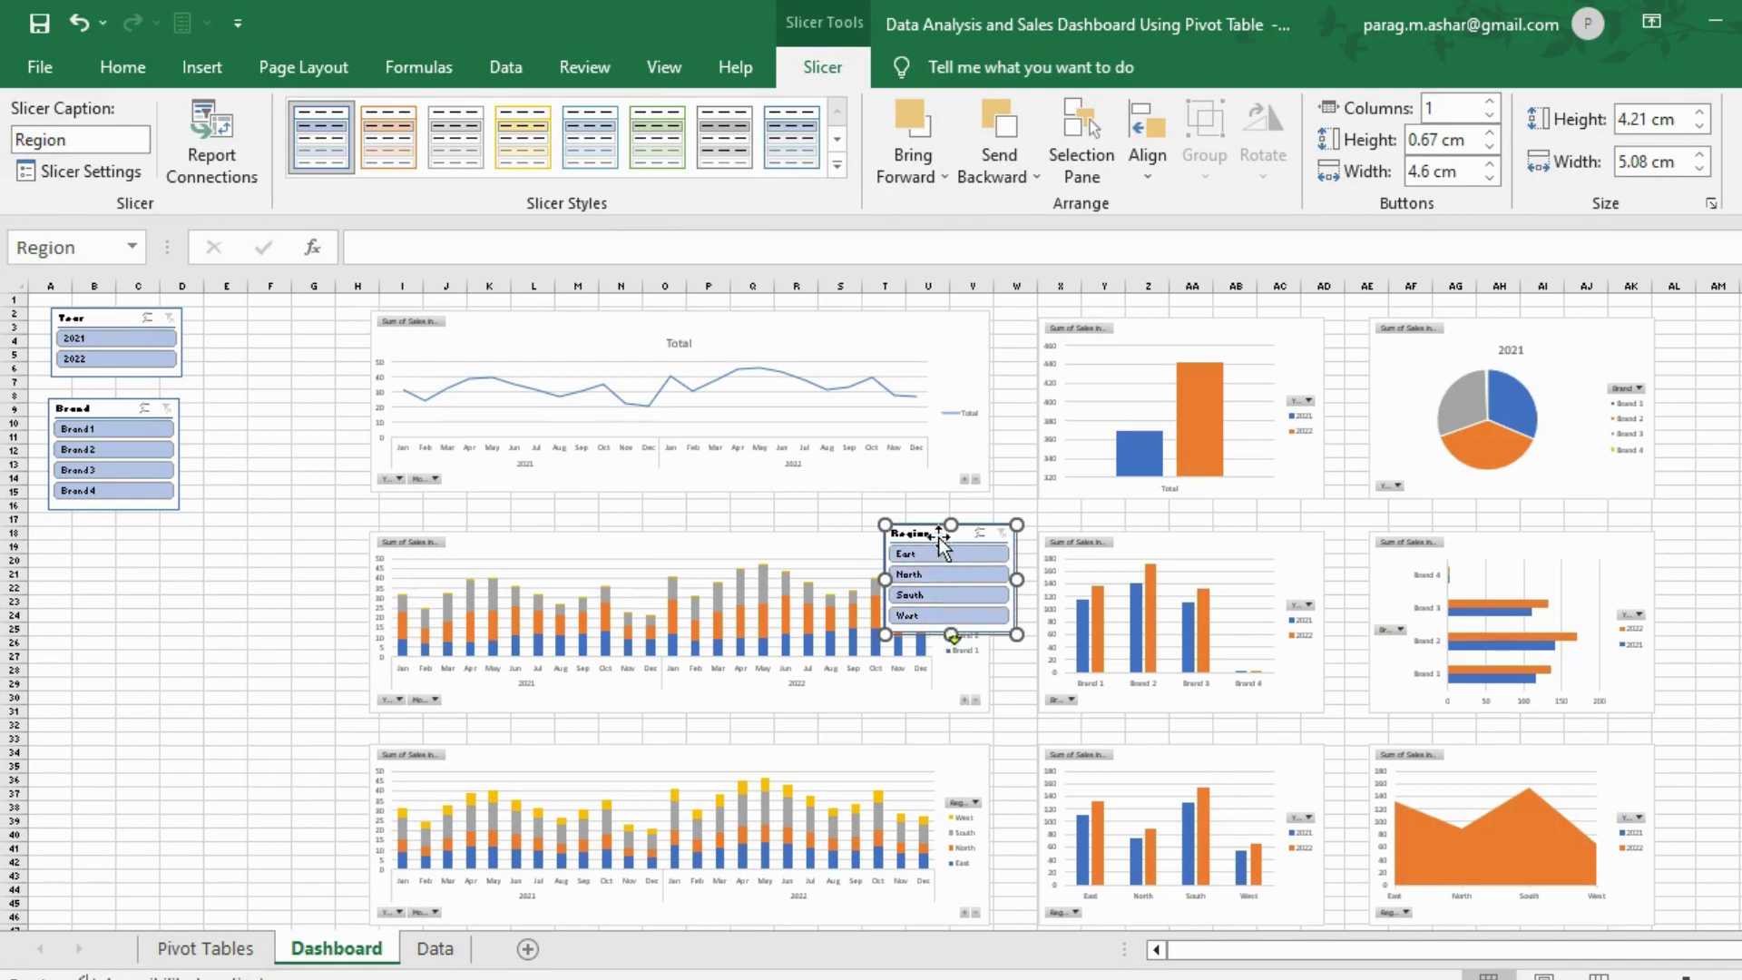
drag(938, 537, 103, 567)
Step: Connect the Brand slicer to PivotTable1, PivotTable2, PivotTable4, PivotTable6 and PivotTable7 through its report connections
right_click(130, 464)
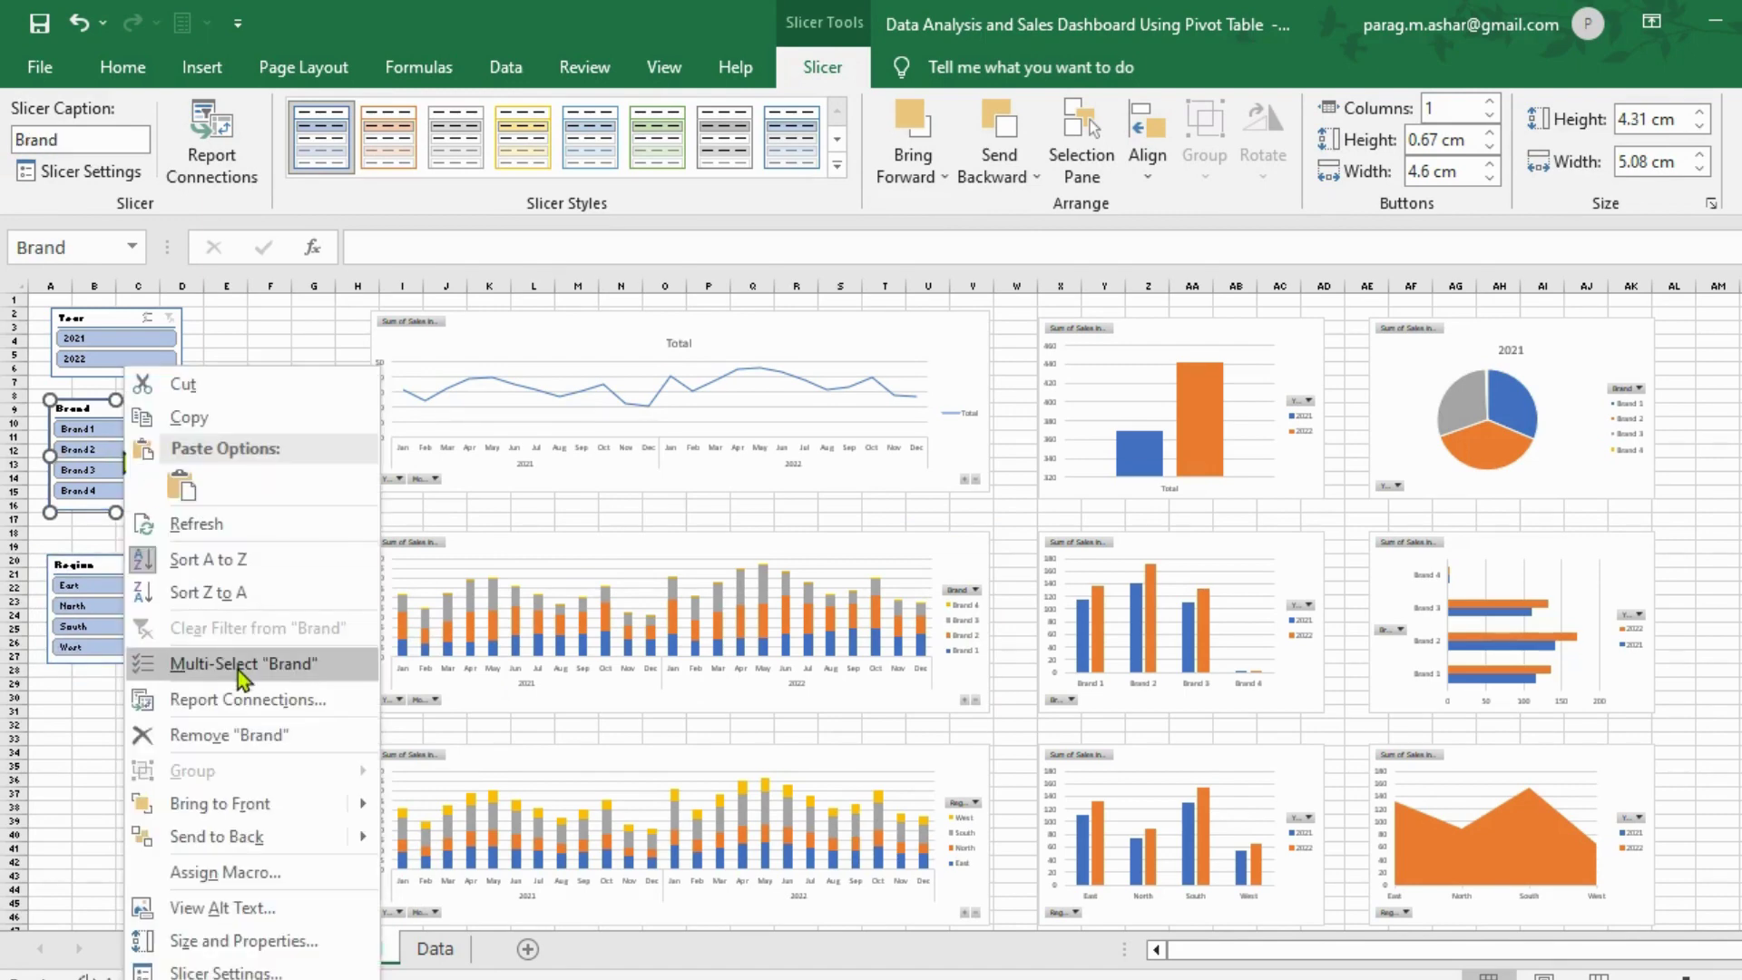
click(243, 699)
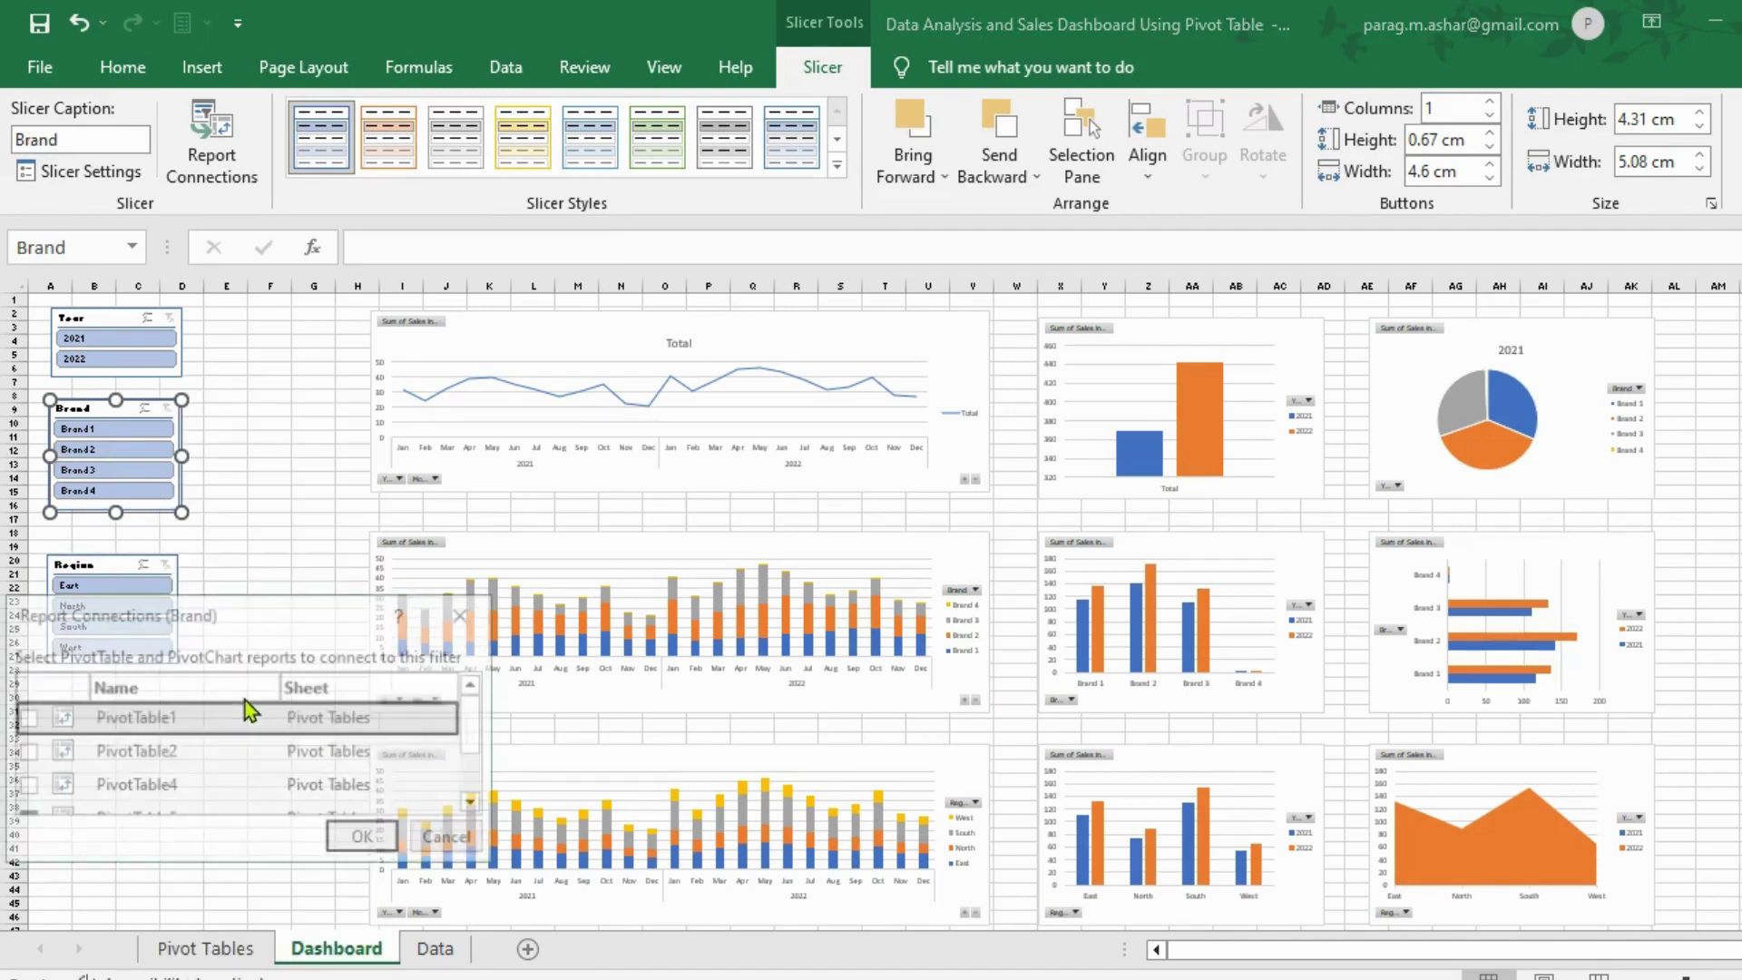
click(24, 717)
click(23, 751)
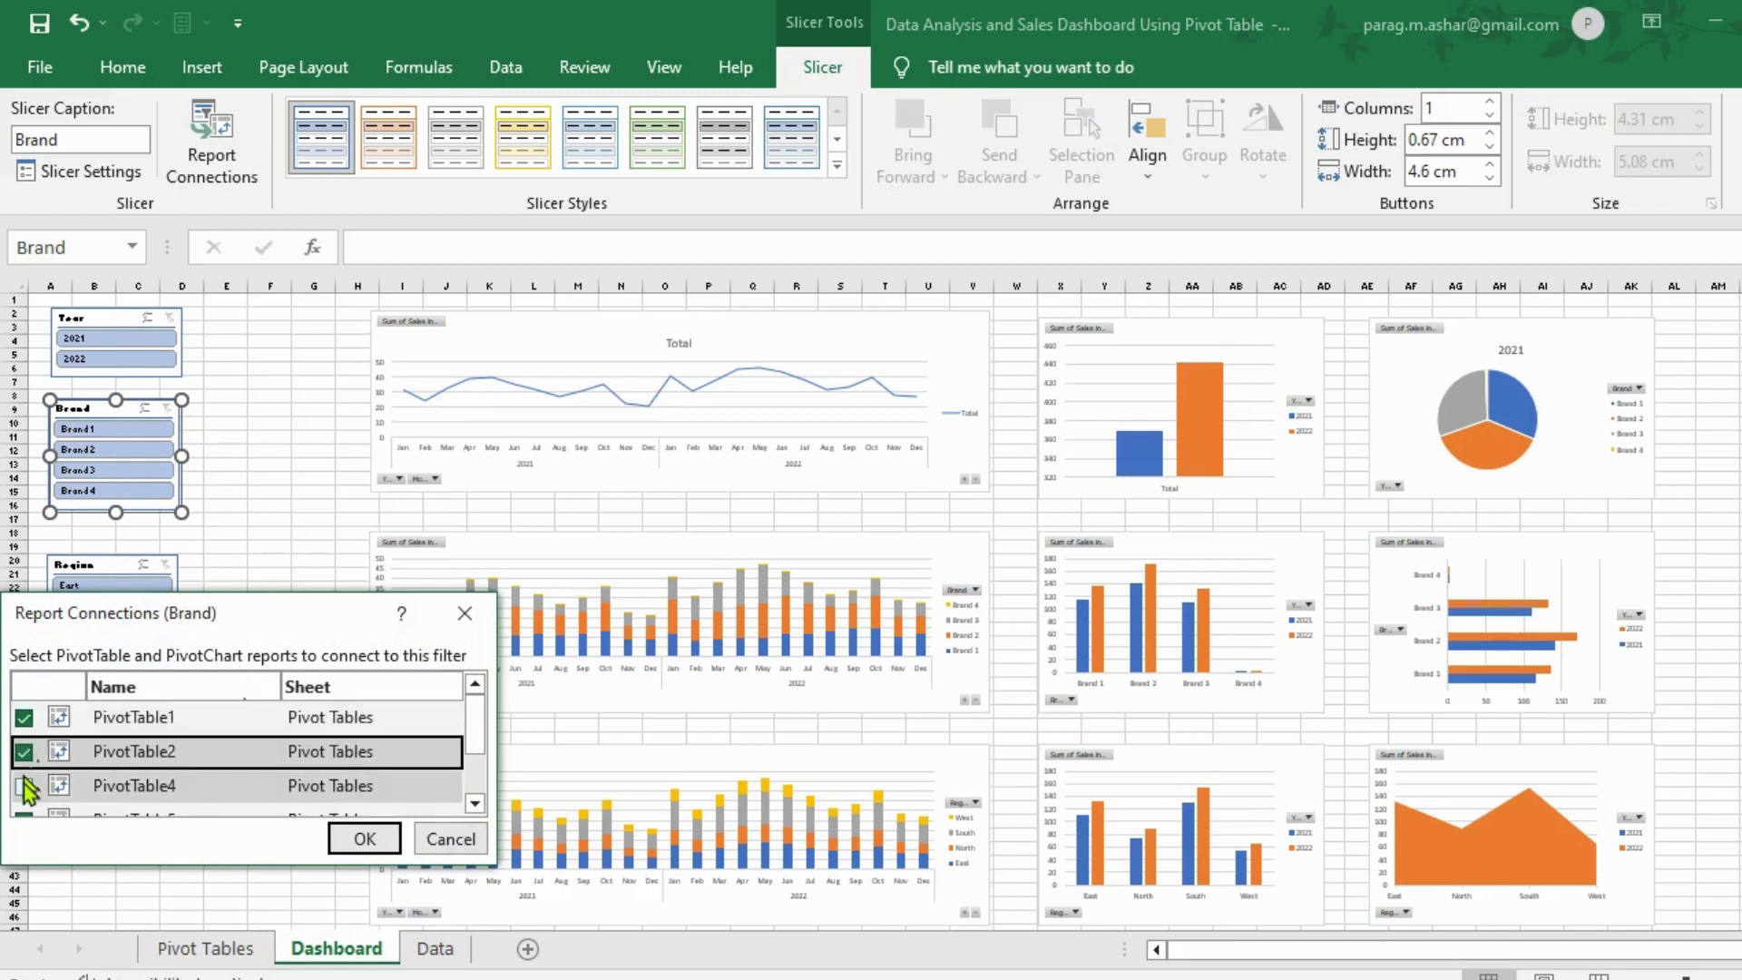
click(24, 787)
scroll(471, 773, down, 2)
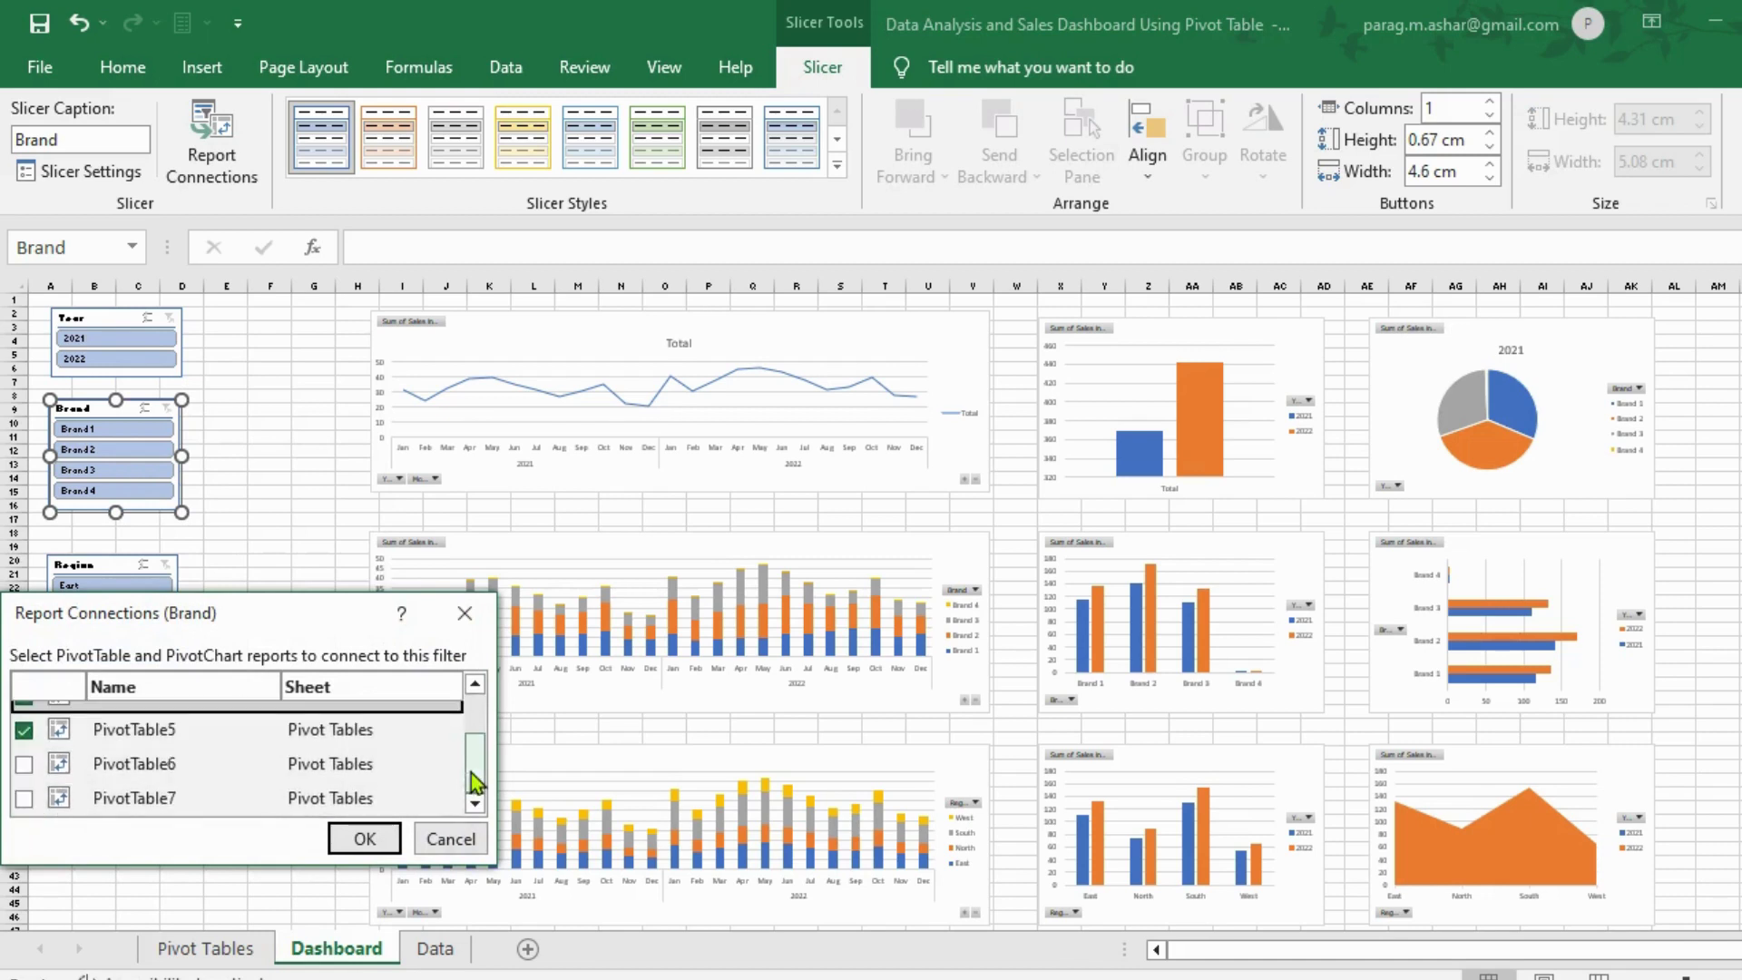
click(25, 764)
click(23, 798)
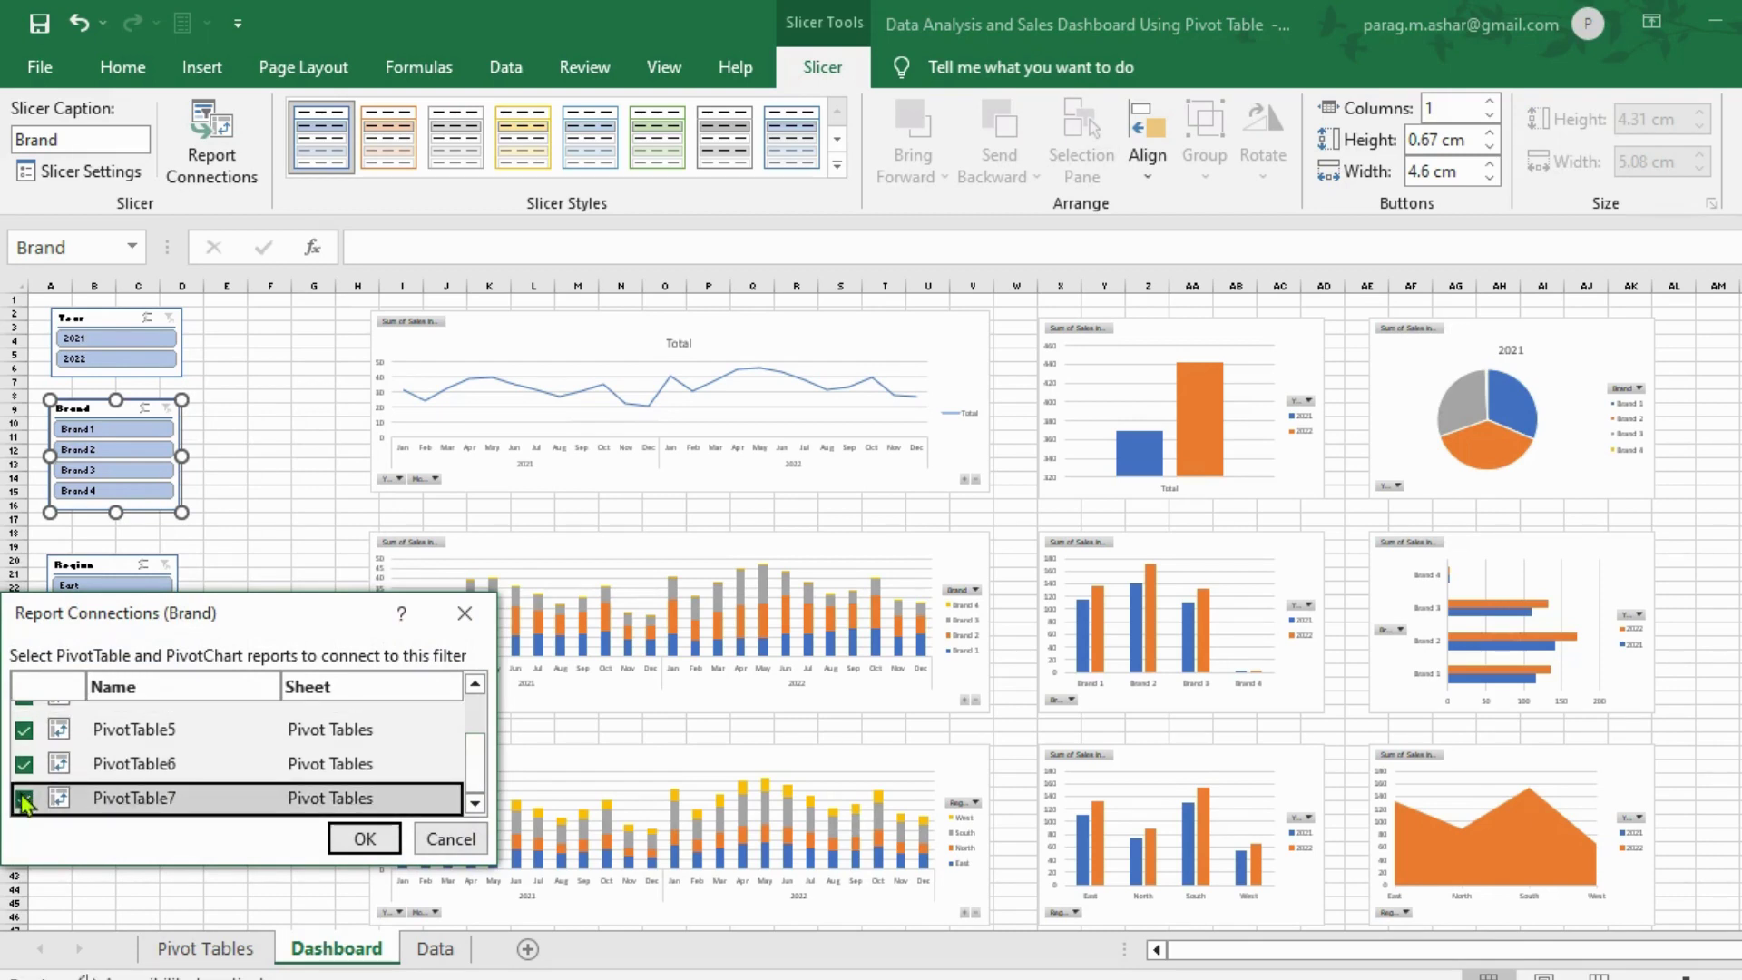
click(364, 839)
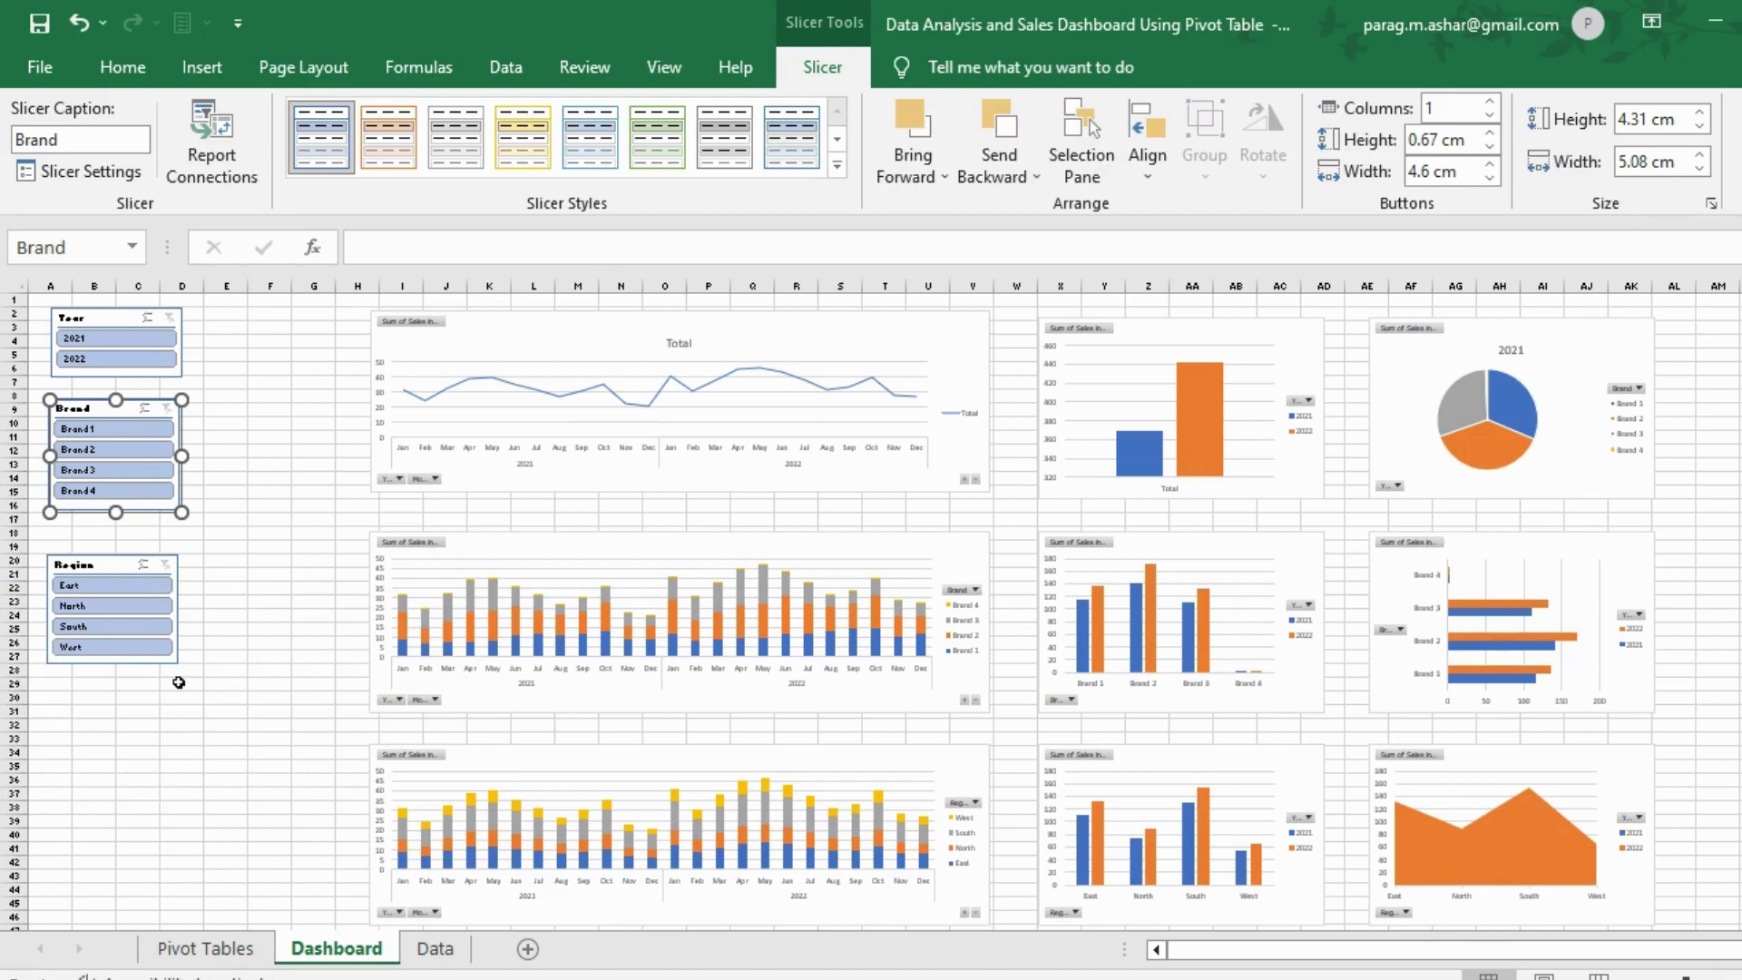
Step: Connect the Region slicer to PivotTable1, PivotTable2, PivotTable4, PivotTable6 and PivotTable7 through its report connections
click(112, 571)
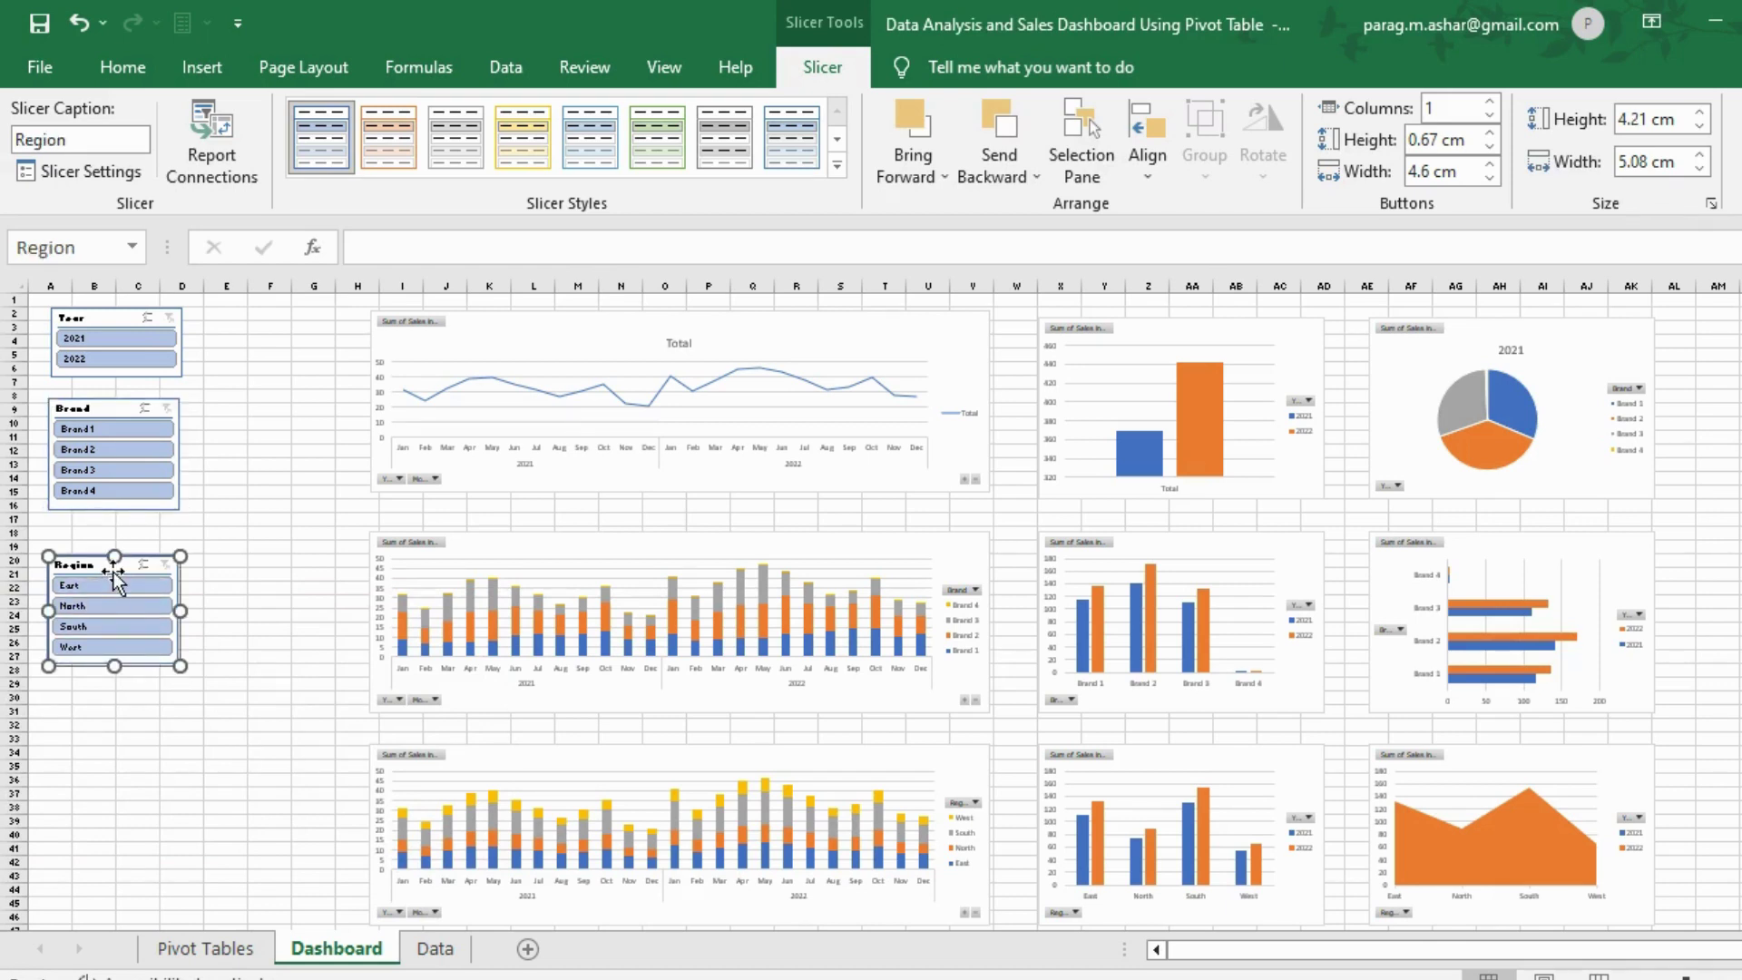
right_click(119, 591)
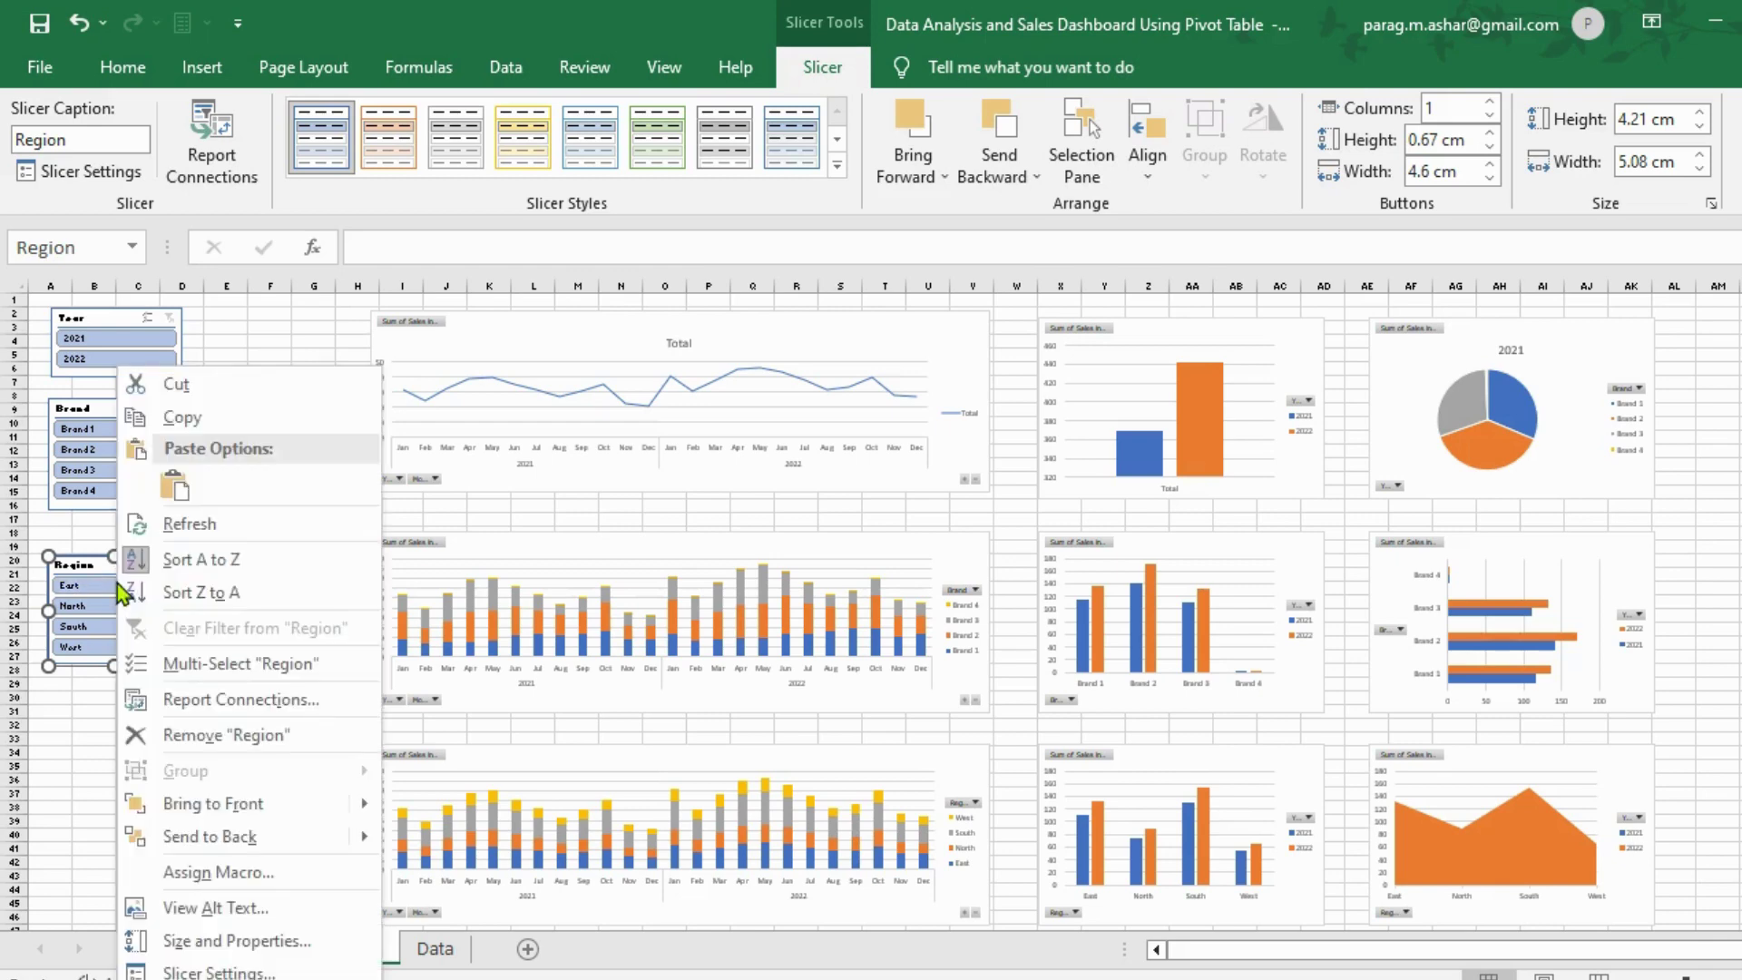
click(281, 703)
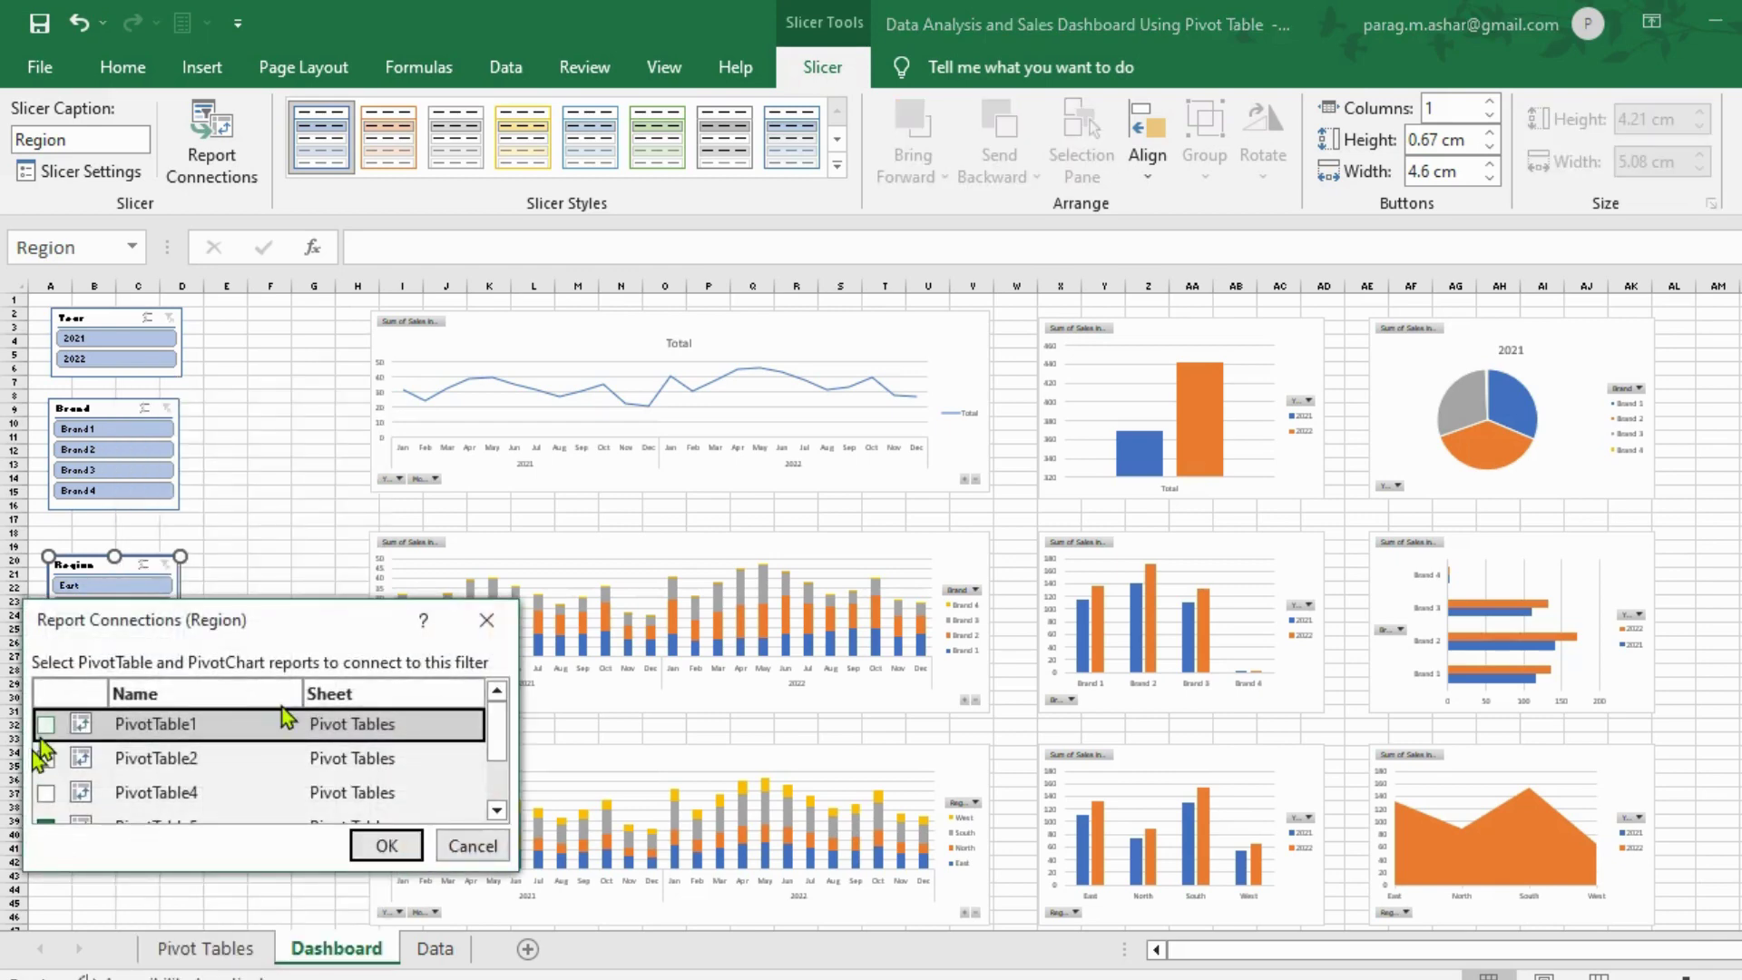
click(46, 723)
click(46, 758)
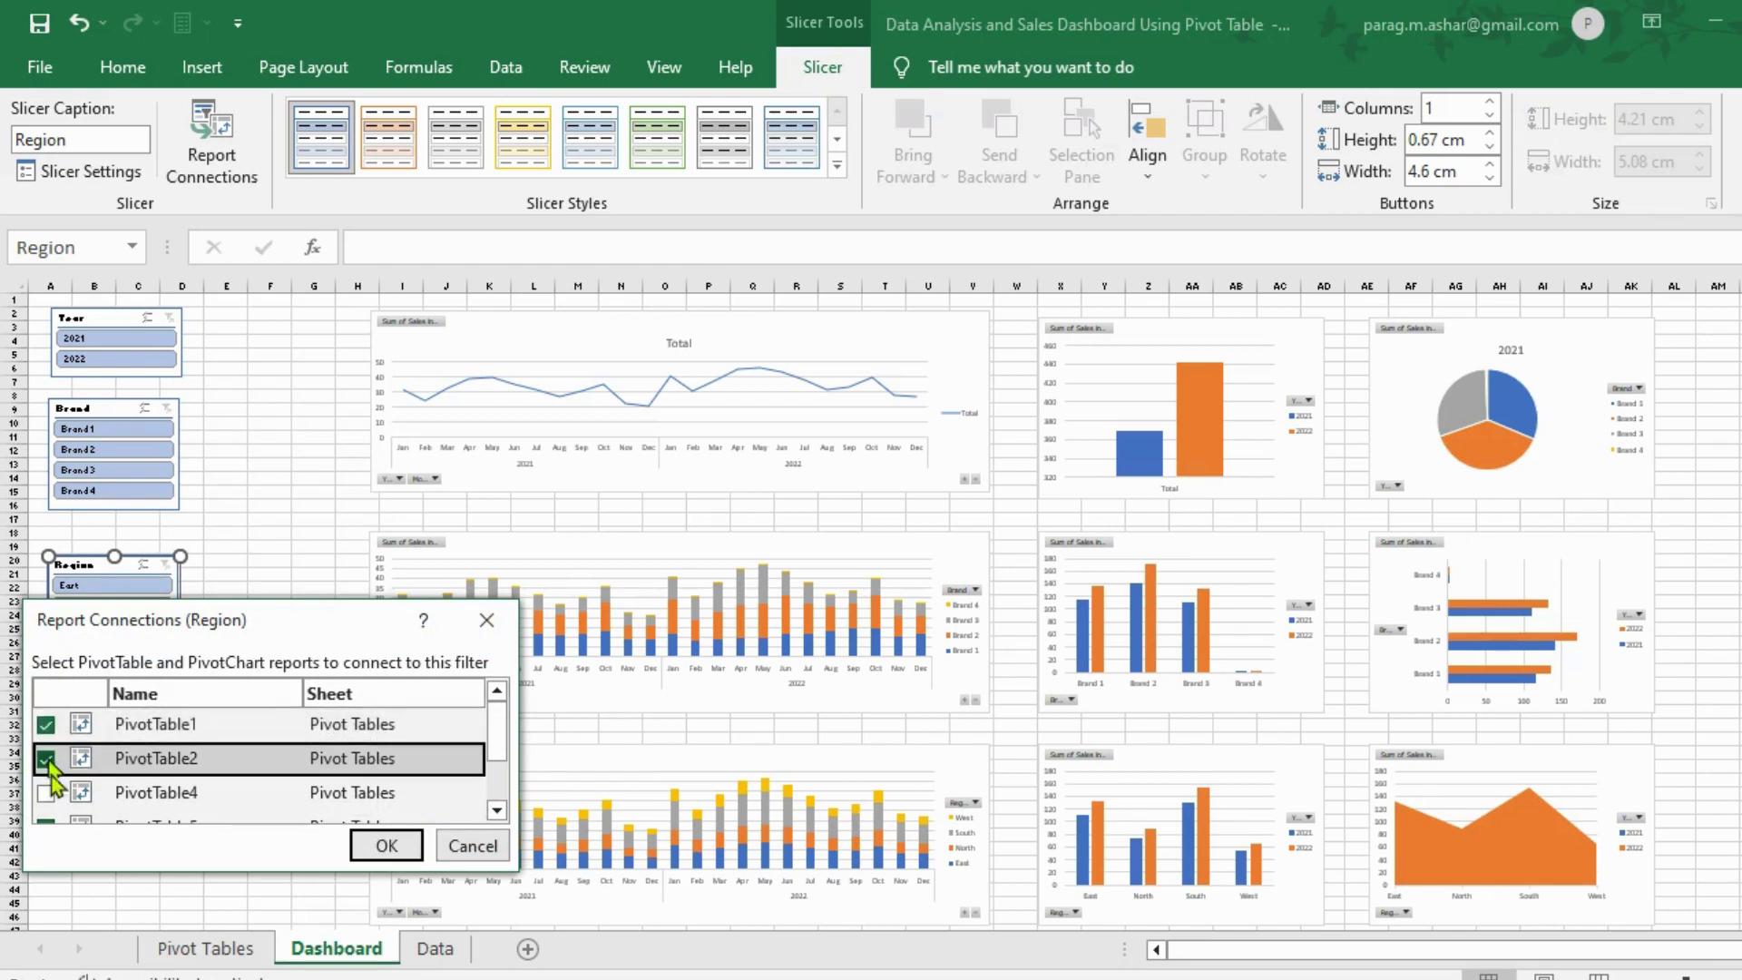
click(45, 792)
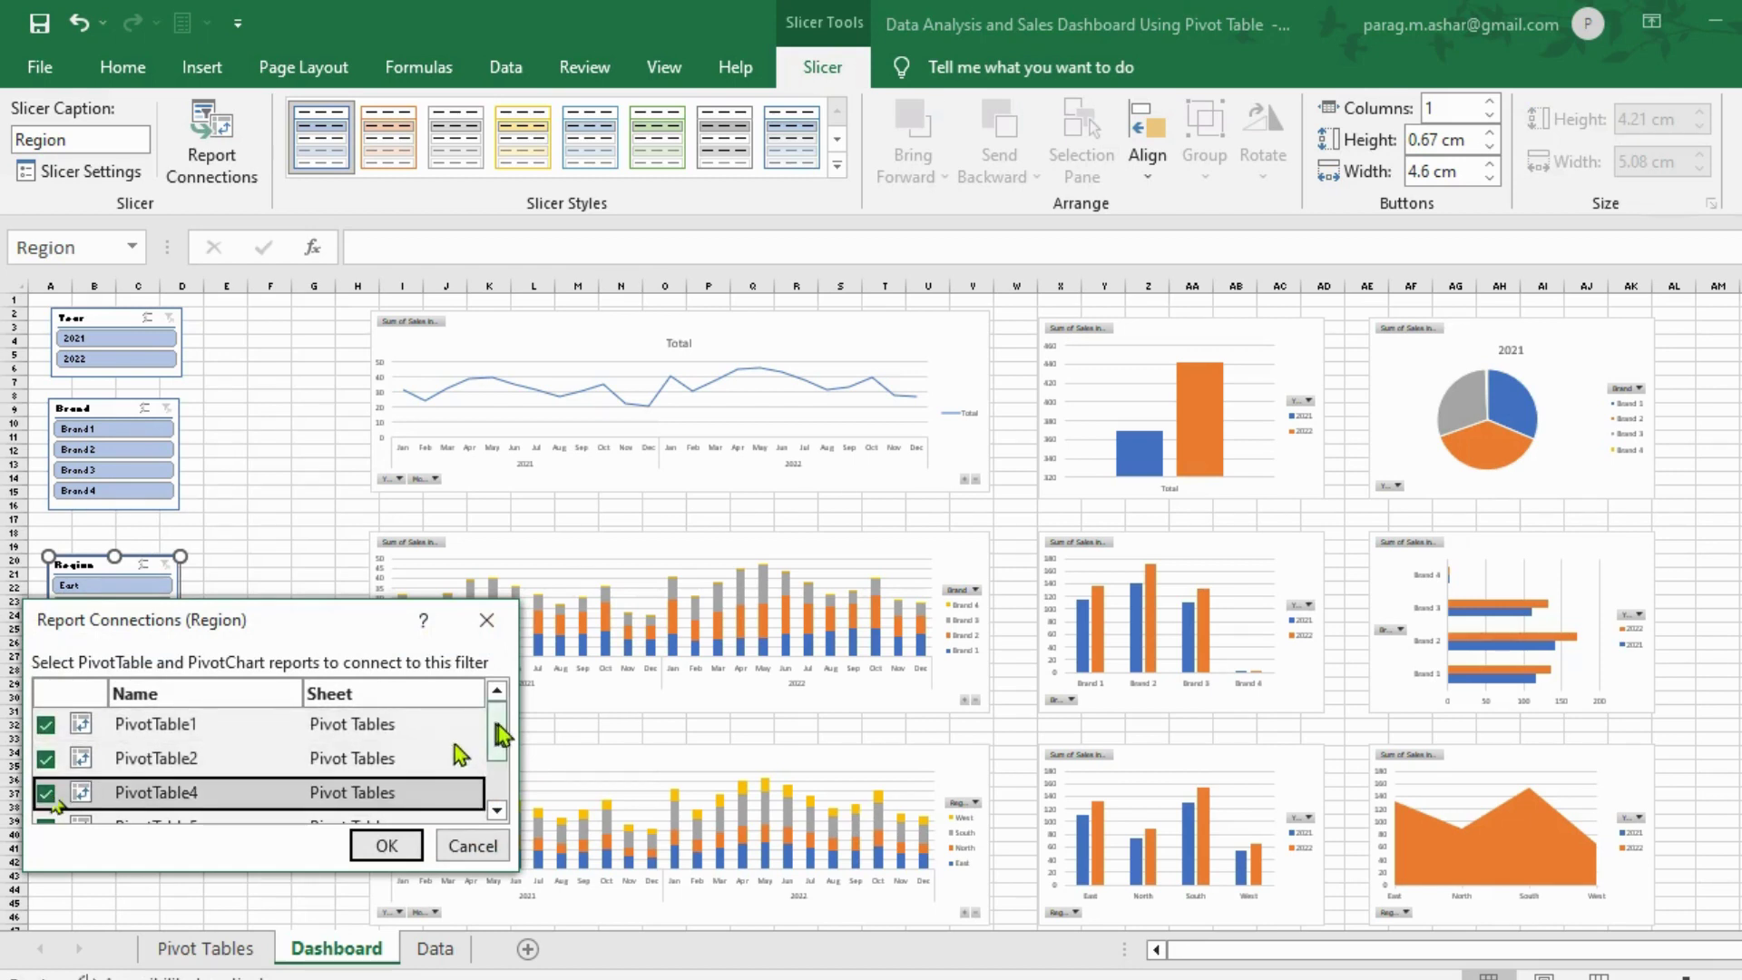
scroll(498, 731, down, 2)
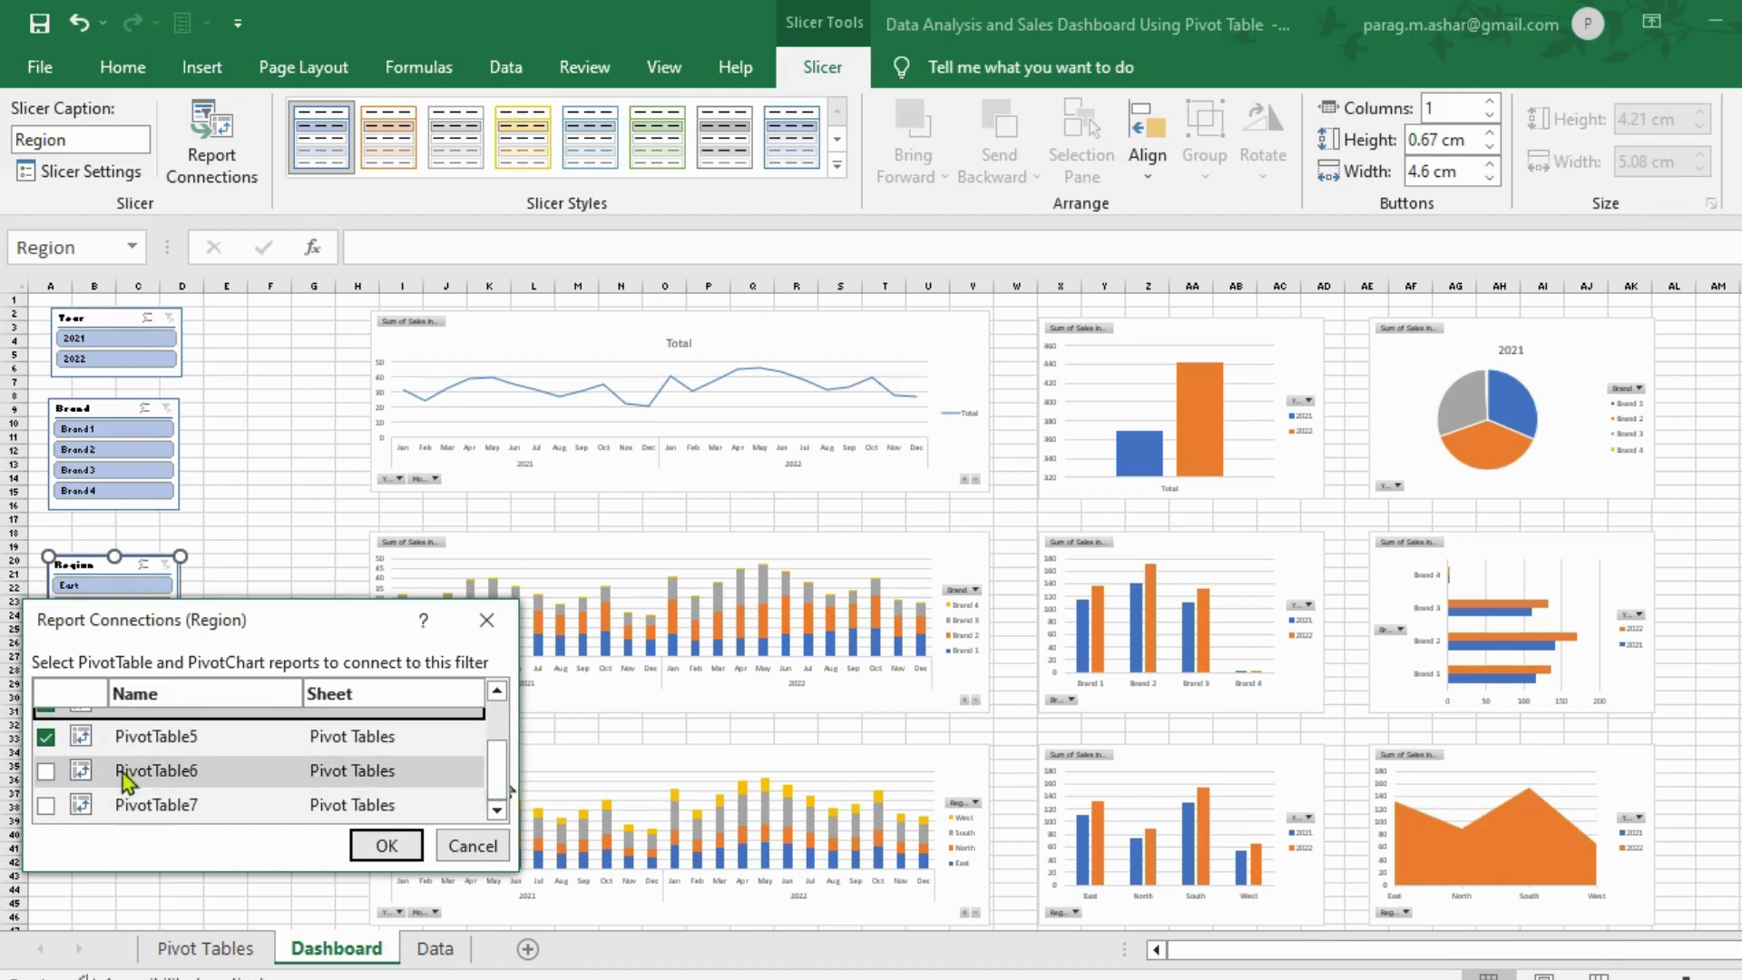
click(46, 772)
click(45, 805)
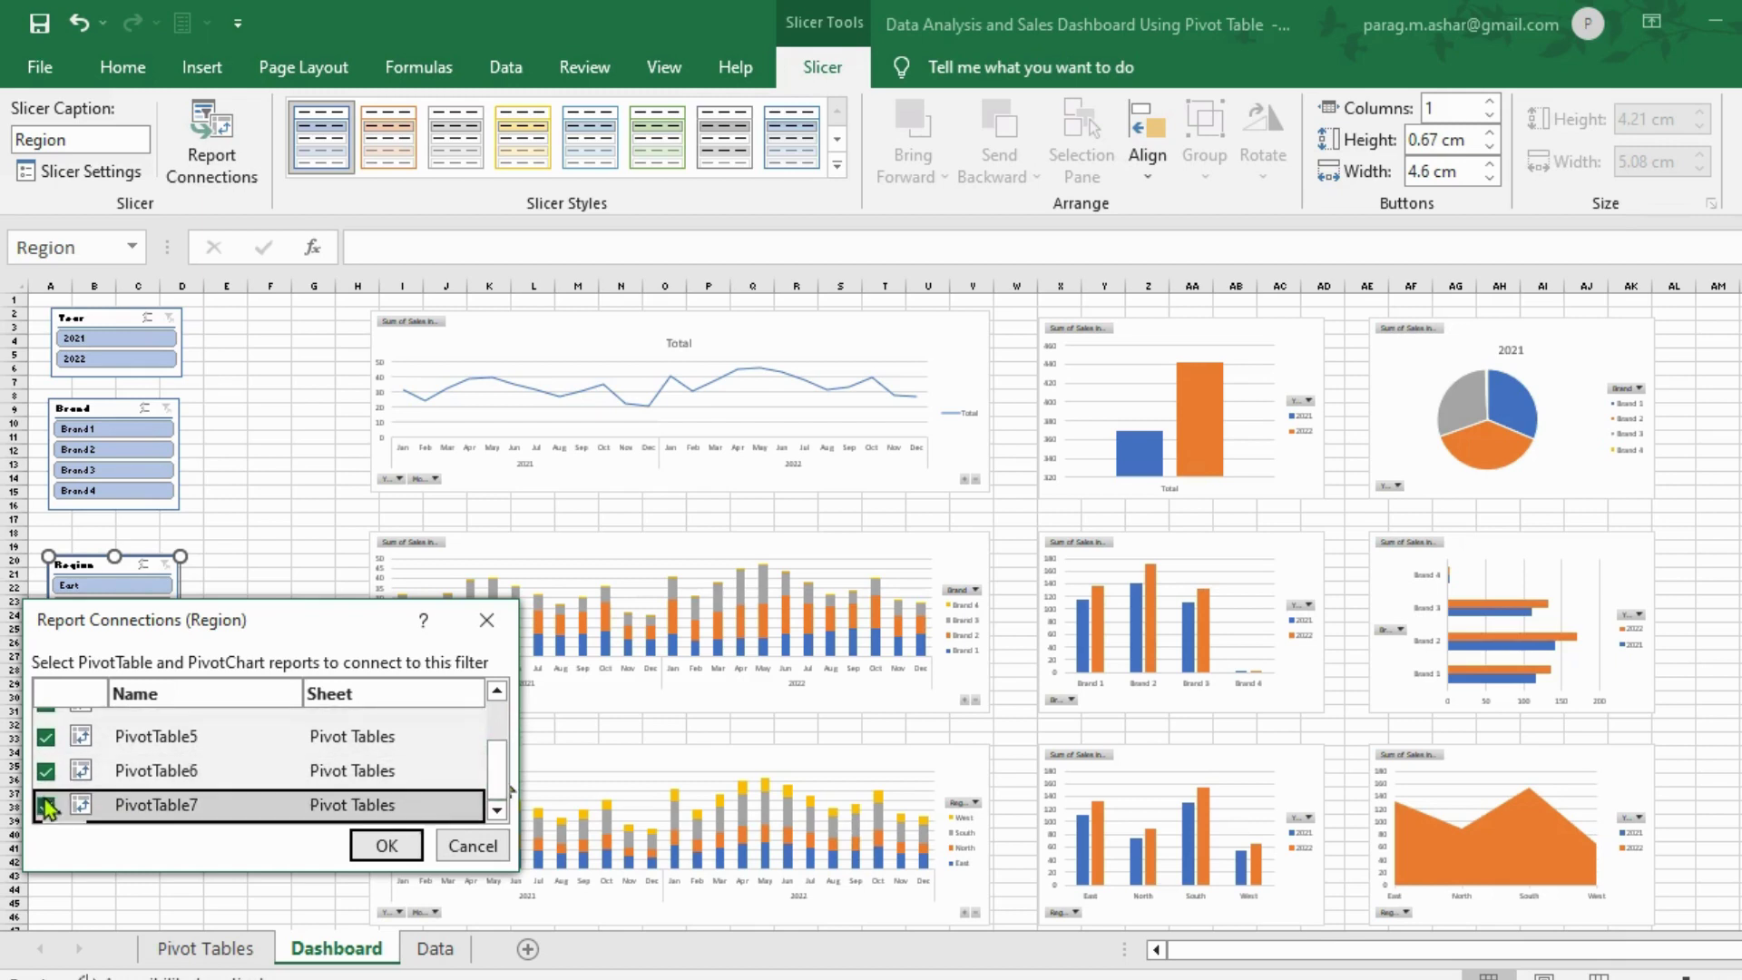
click(382, 858)
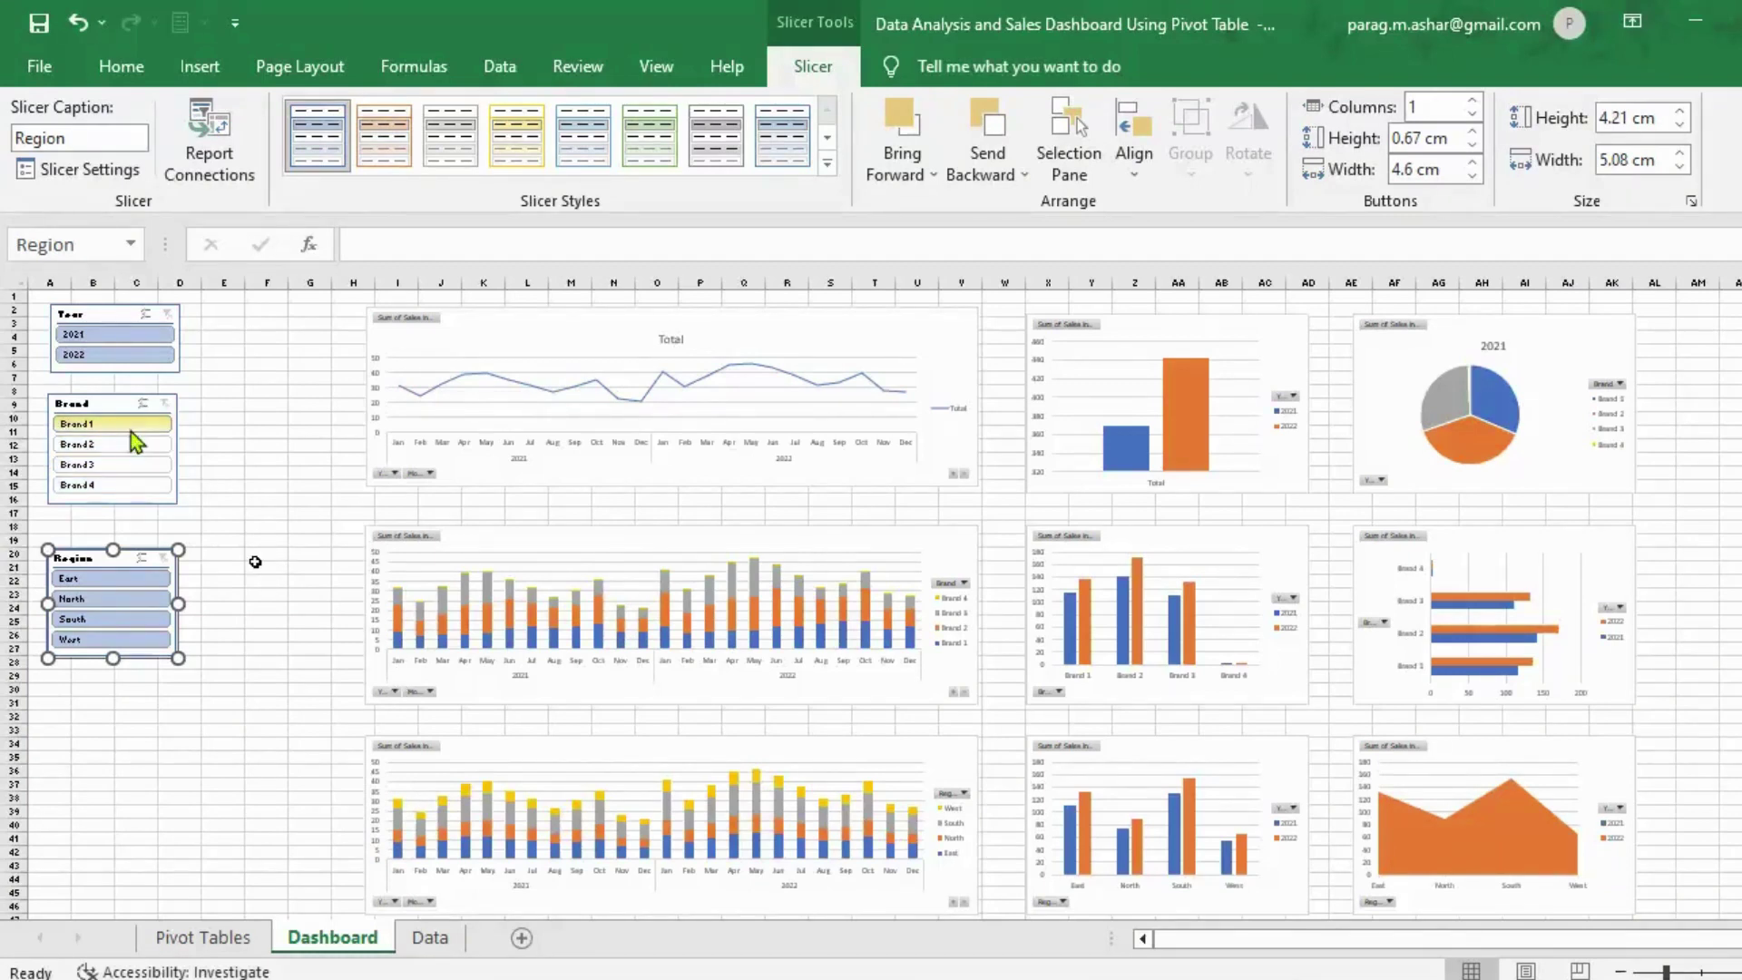
Step: Test the Brand slicer by filtering the dashboard to Brand 1, then Brand 2, and reselect all four brands
click(131, 428)
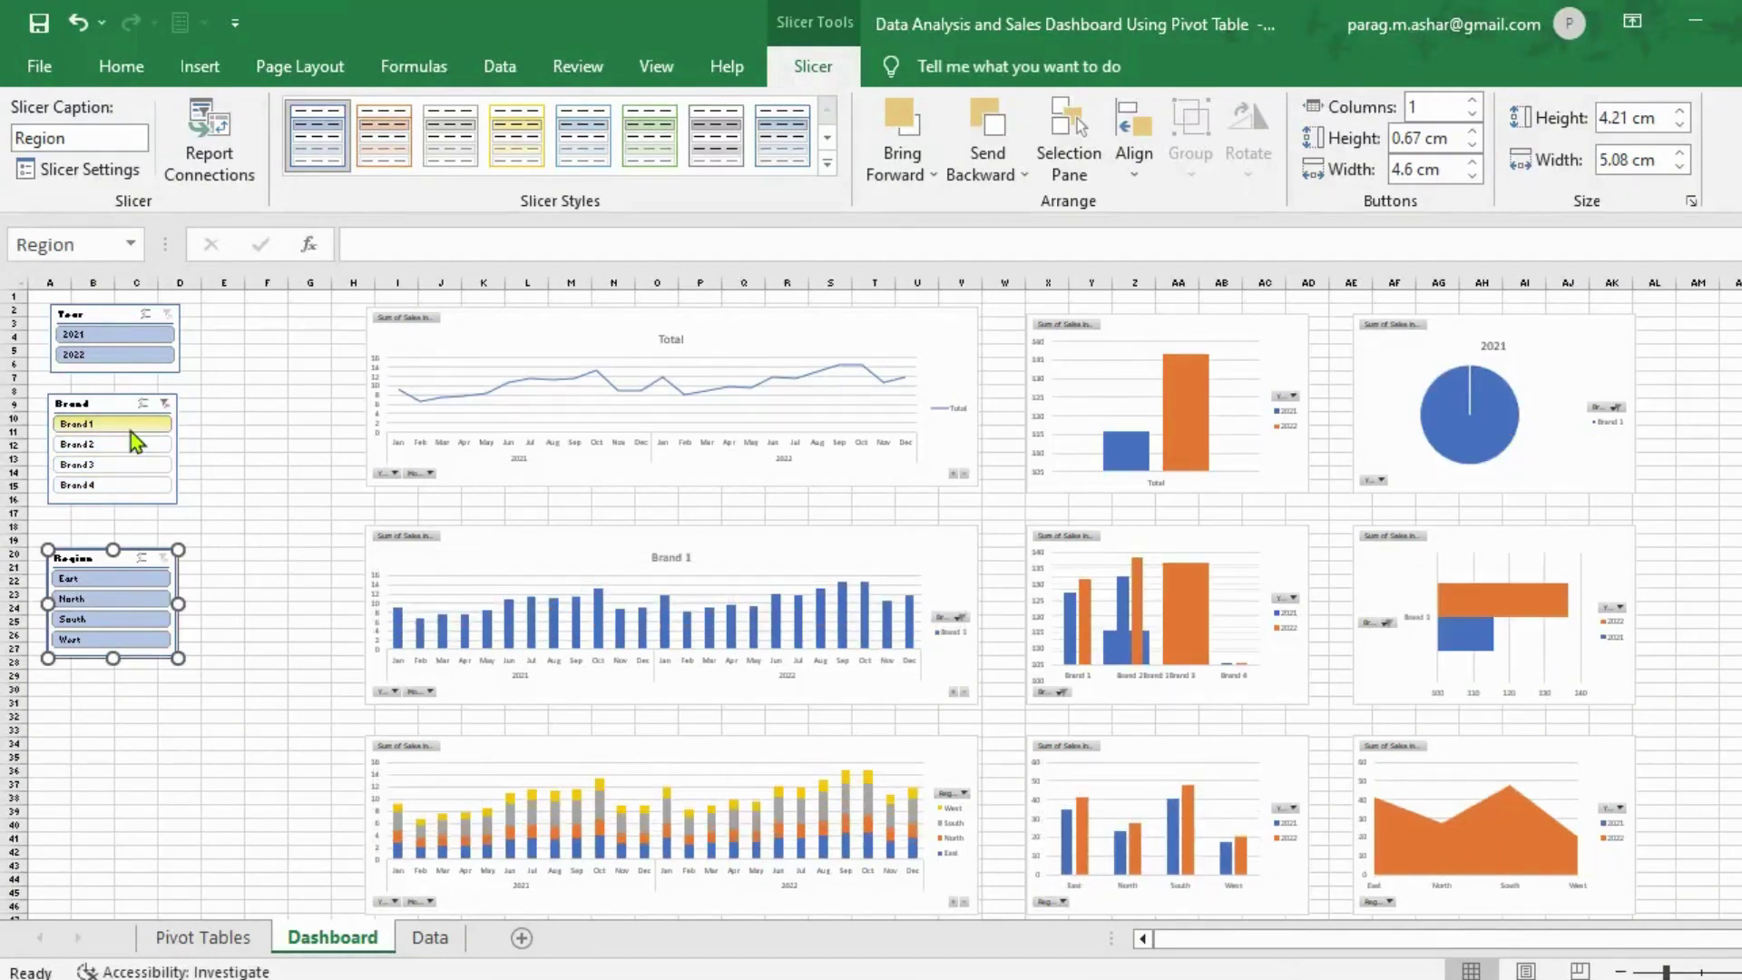
click(130, 448)
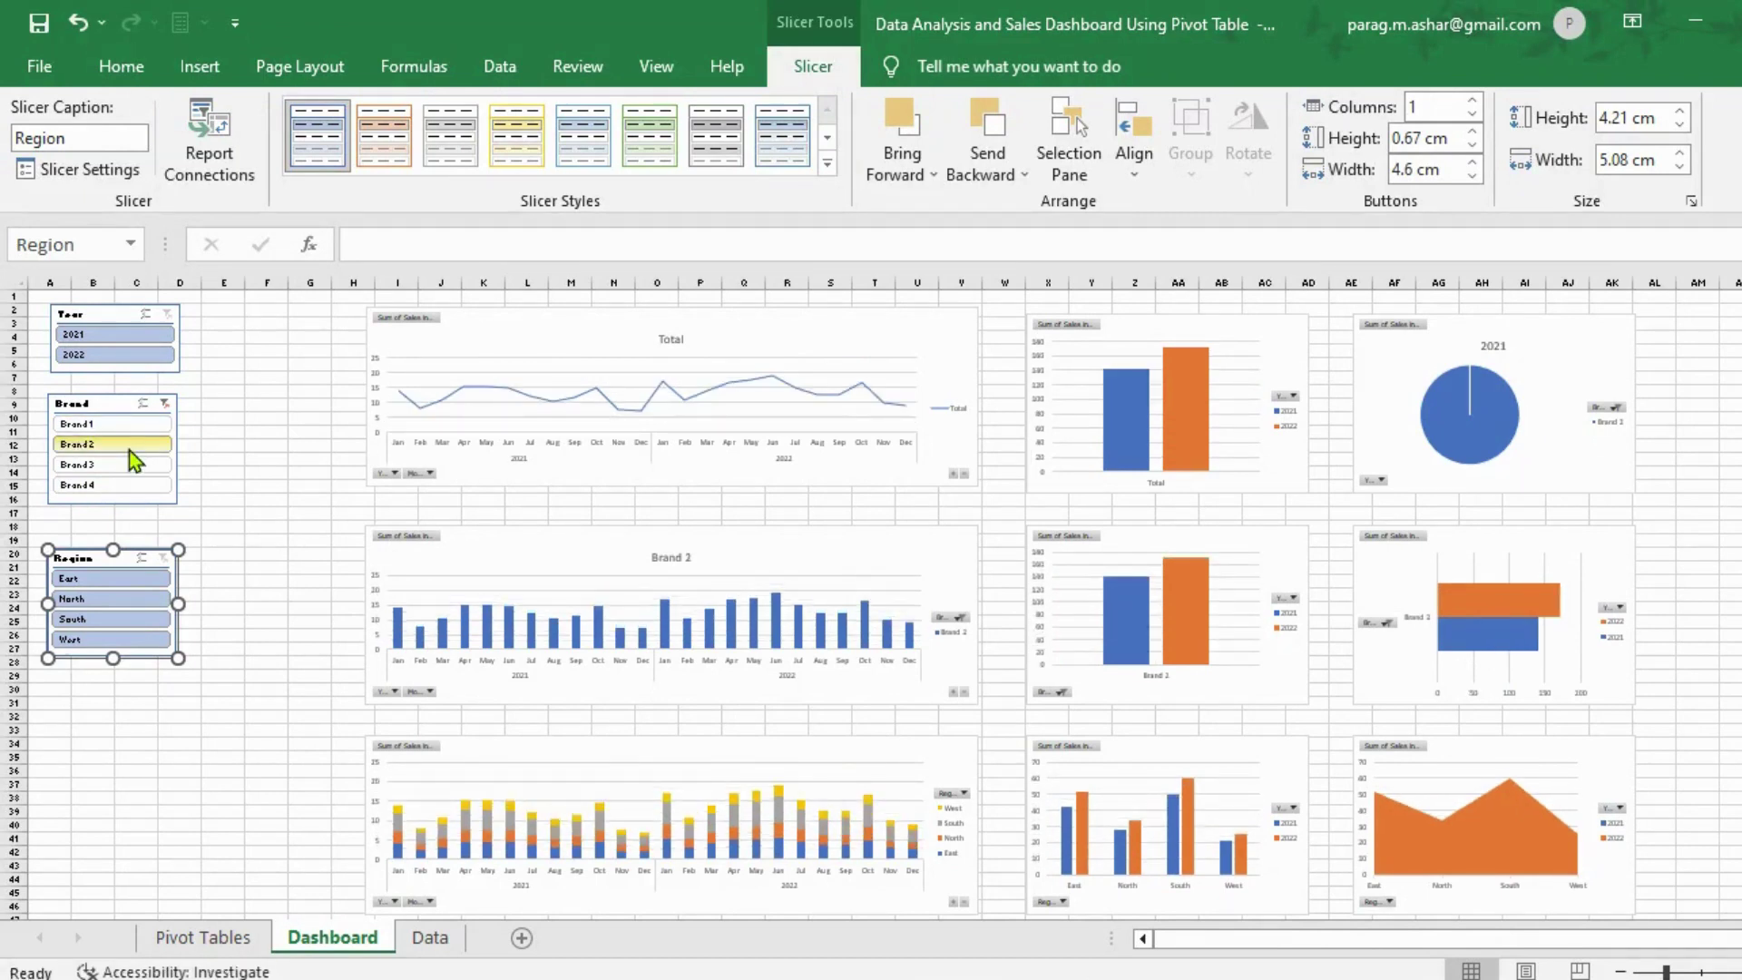
drag(136, 427, 135, 485)
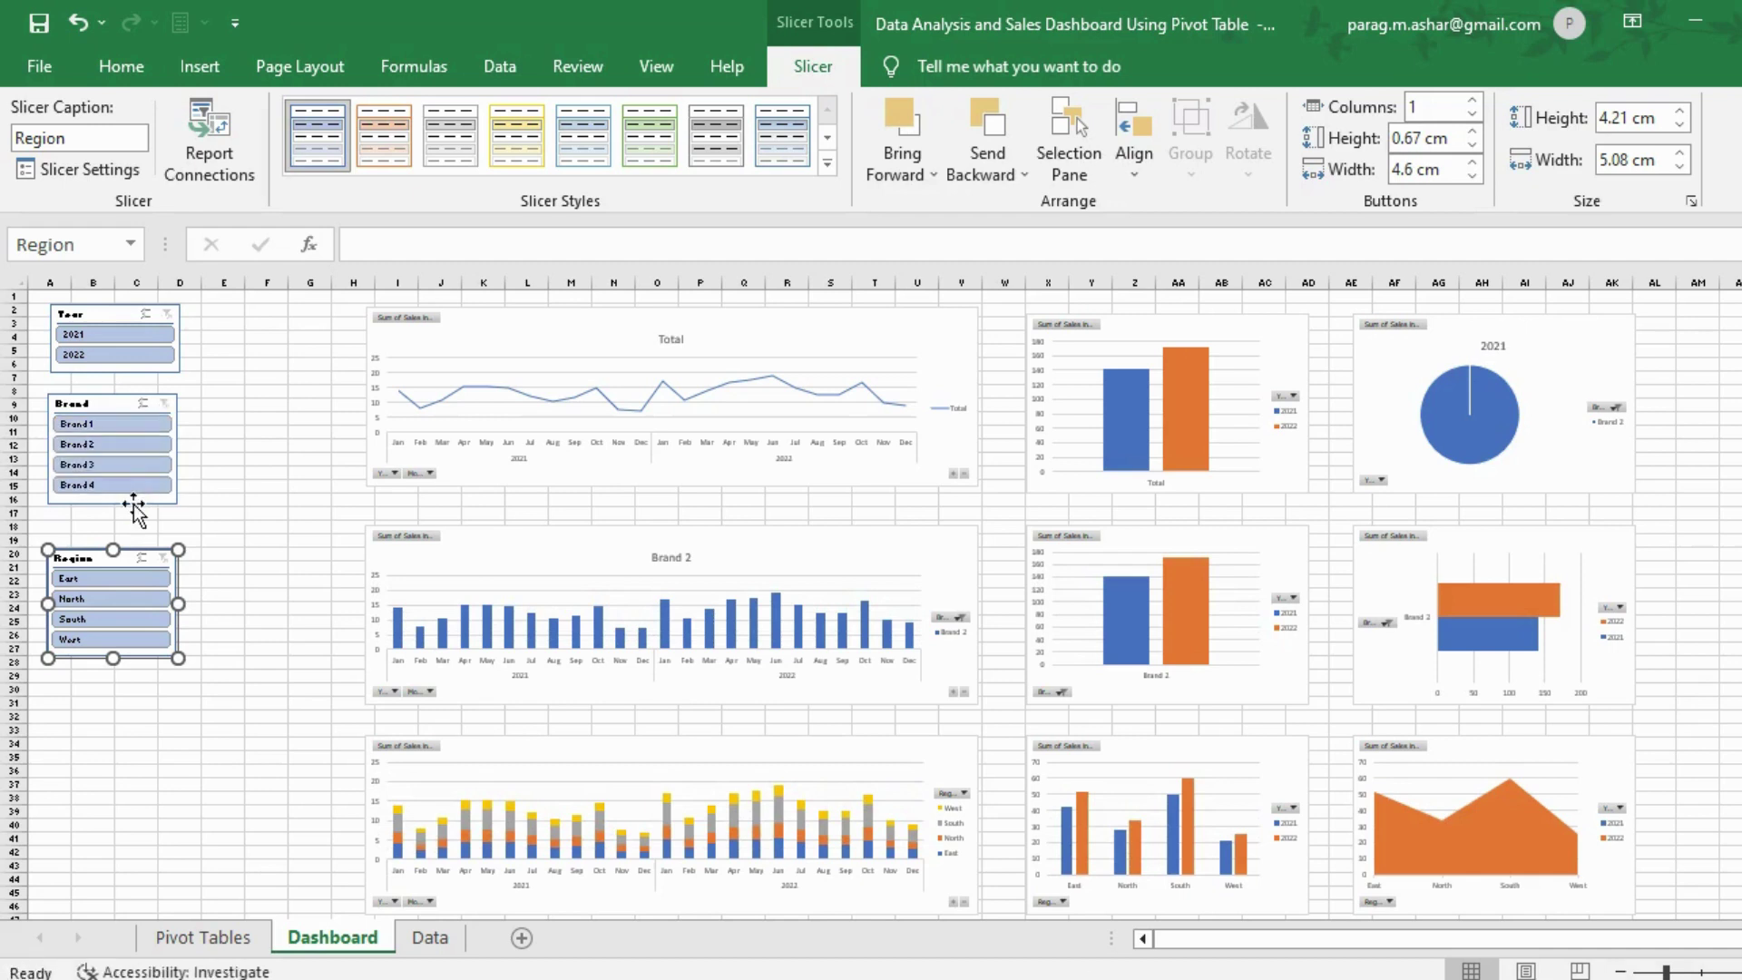
Step: Test the Year slicer by filtering the dashboard to 2022, then 2021, and reselect both years
click(122, 354)
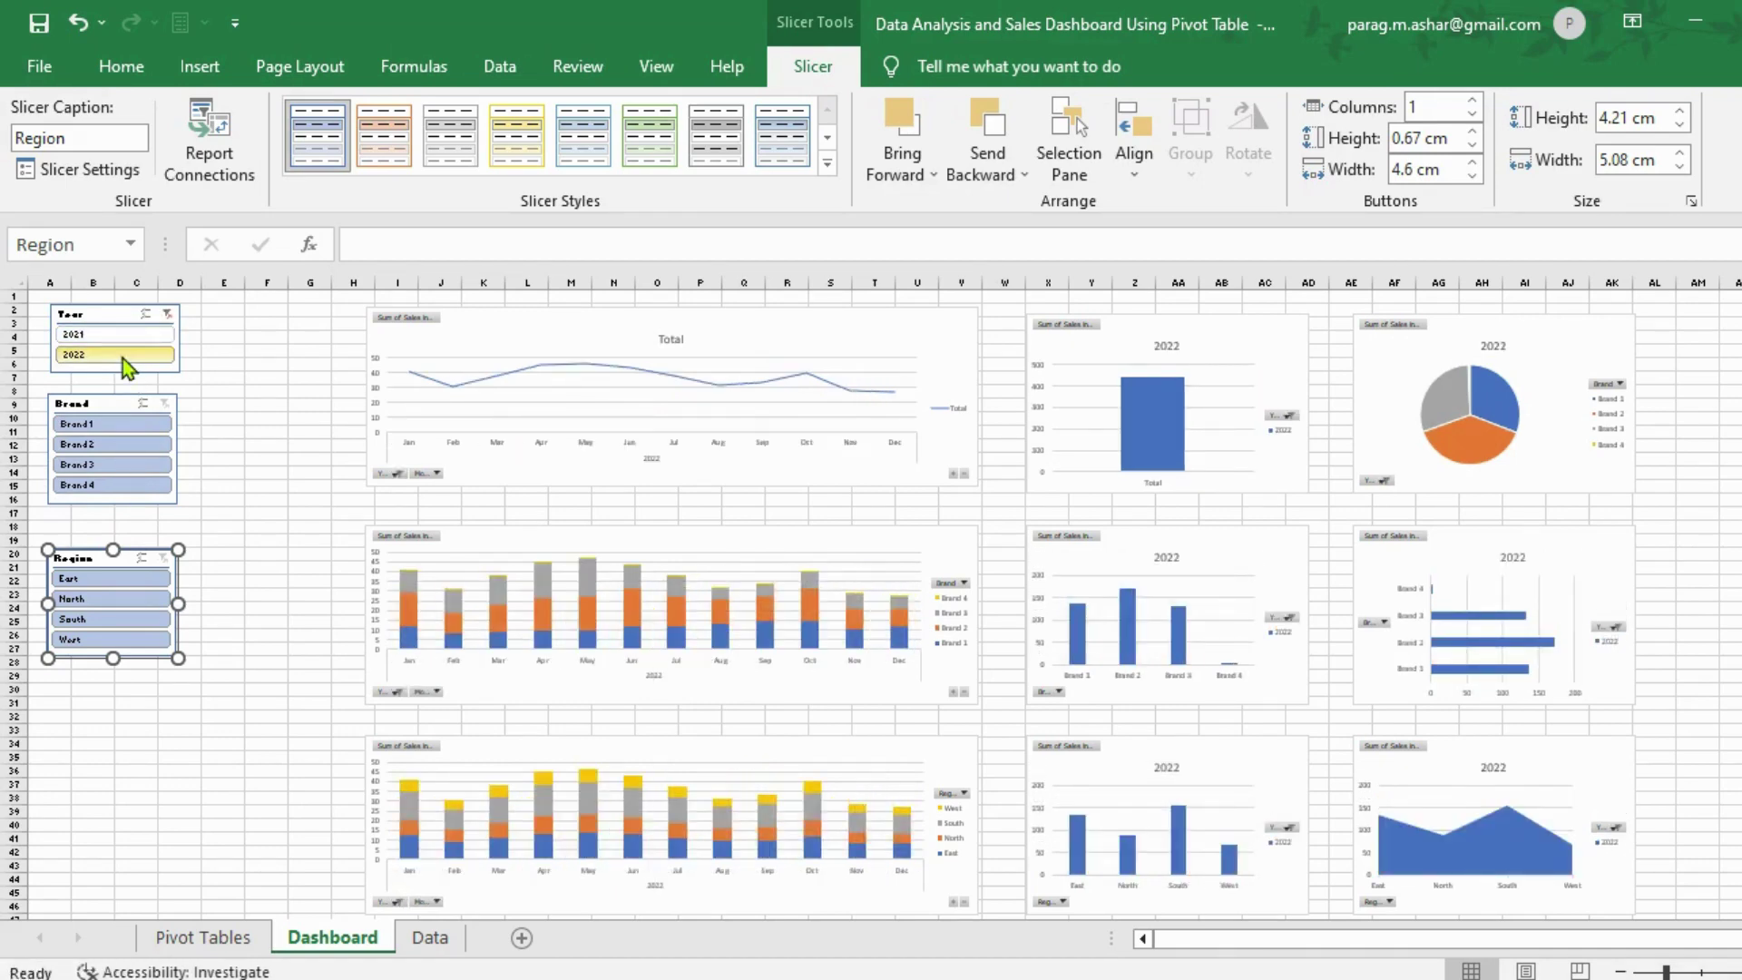
click(122, 336)
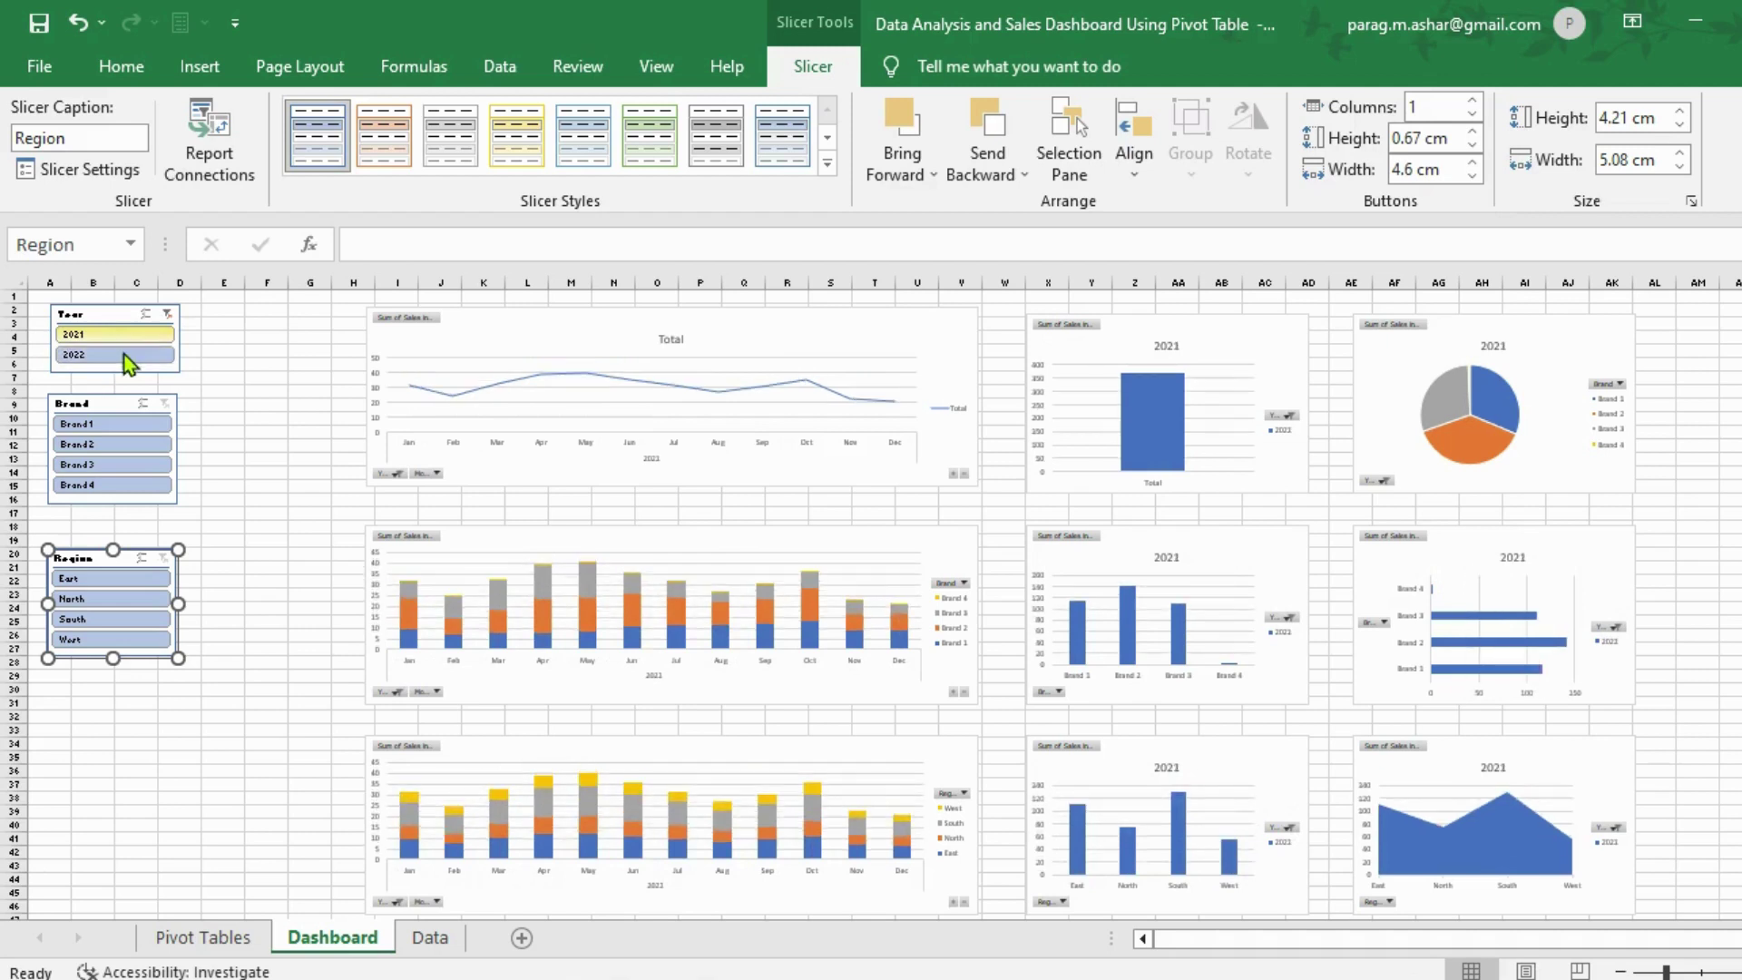
click(126, 360)
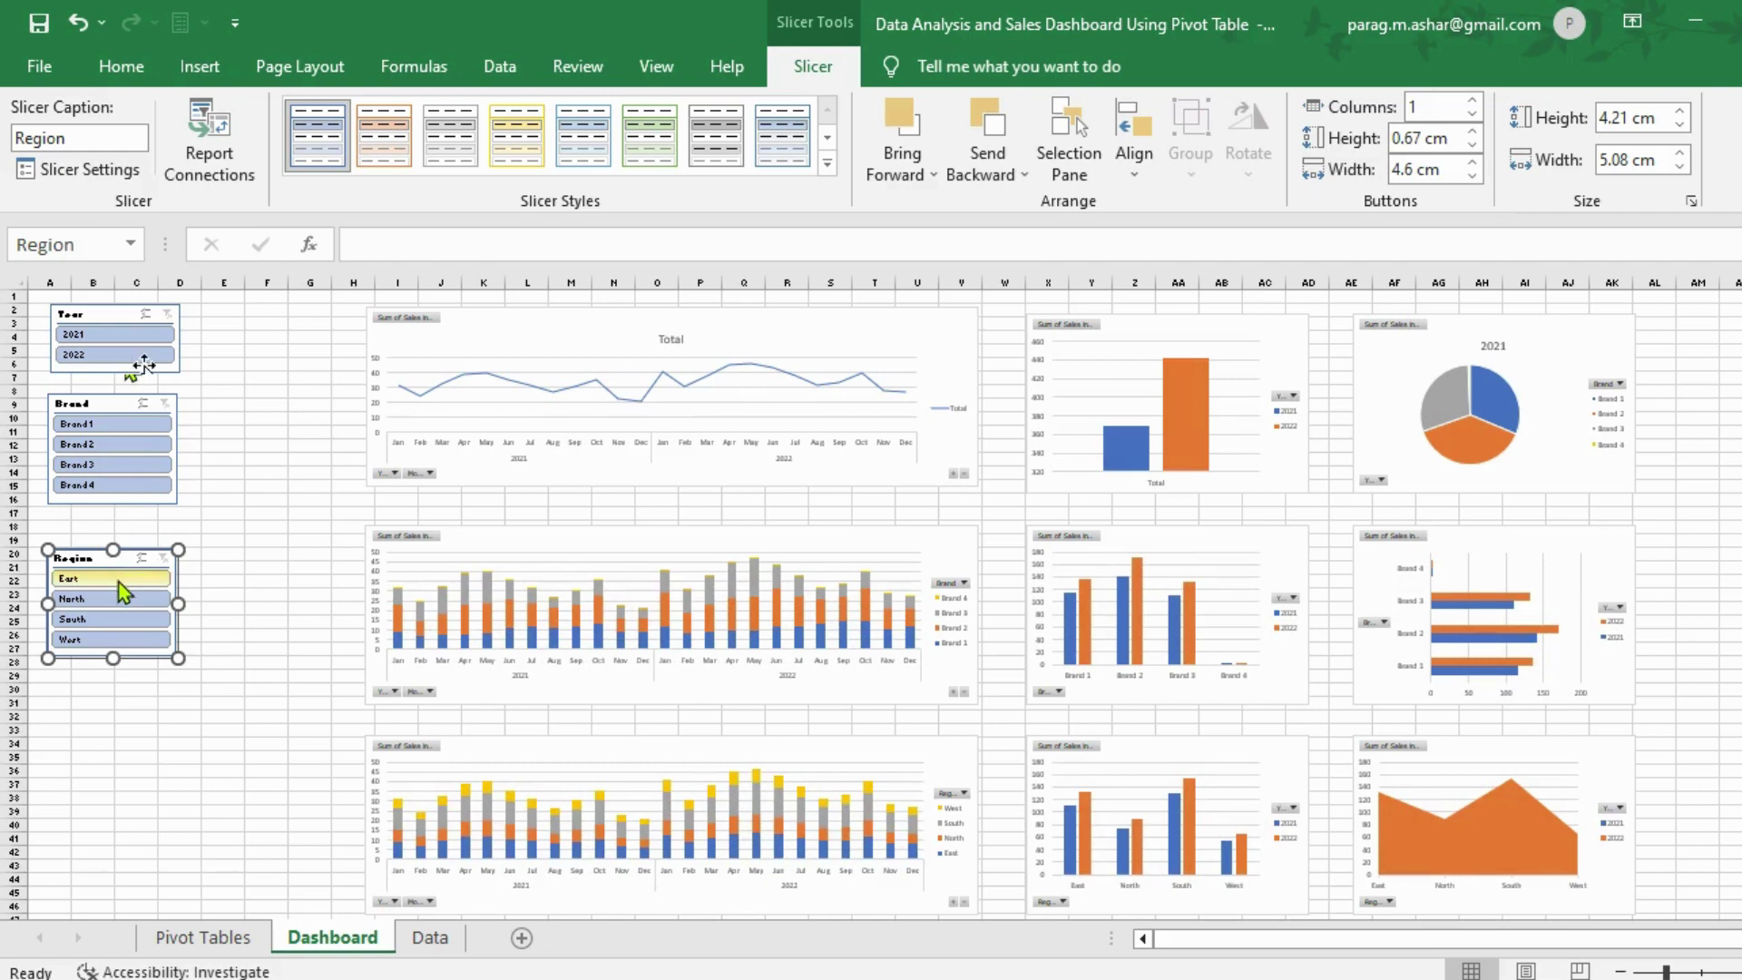
Step: Test the Region slicer by filtering to East, then North, then reselect all four regions and deselect the slicer
click(118, 583)
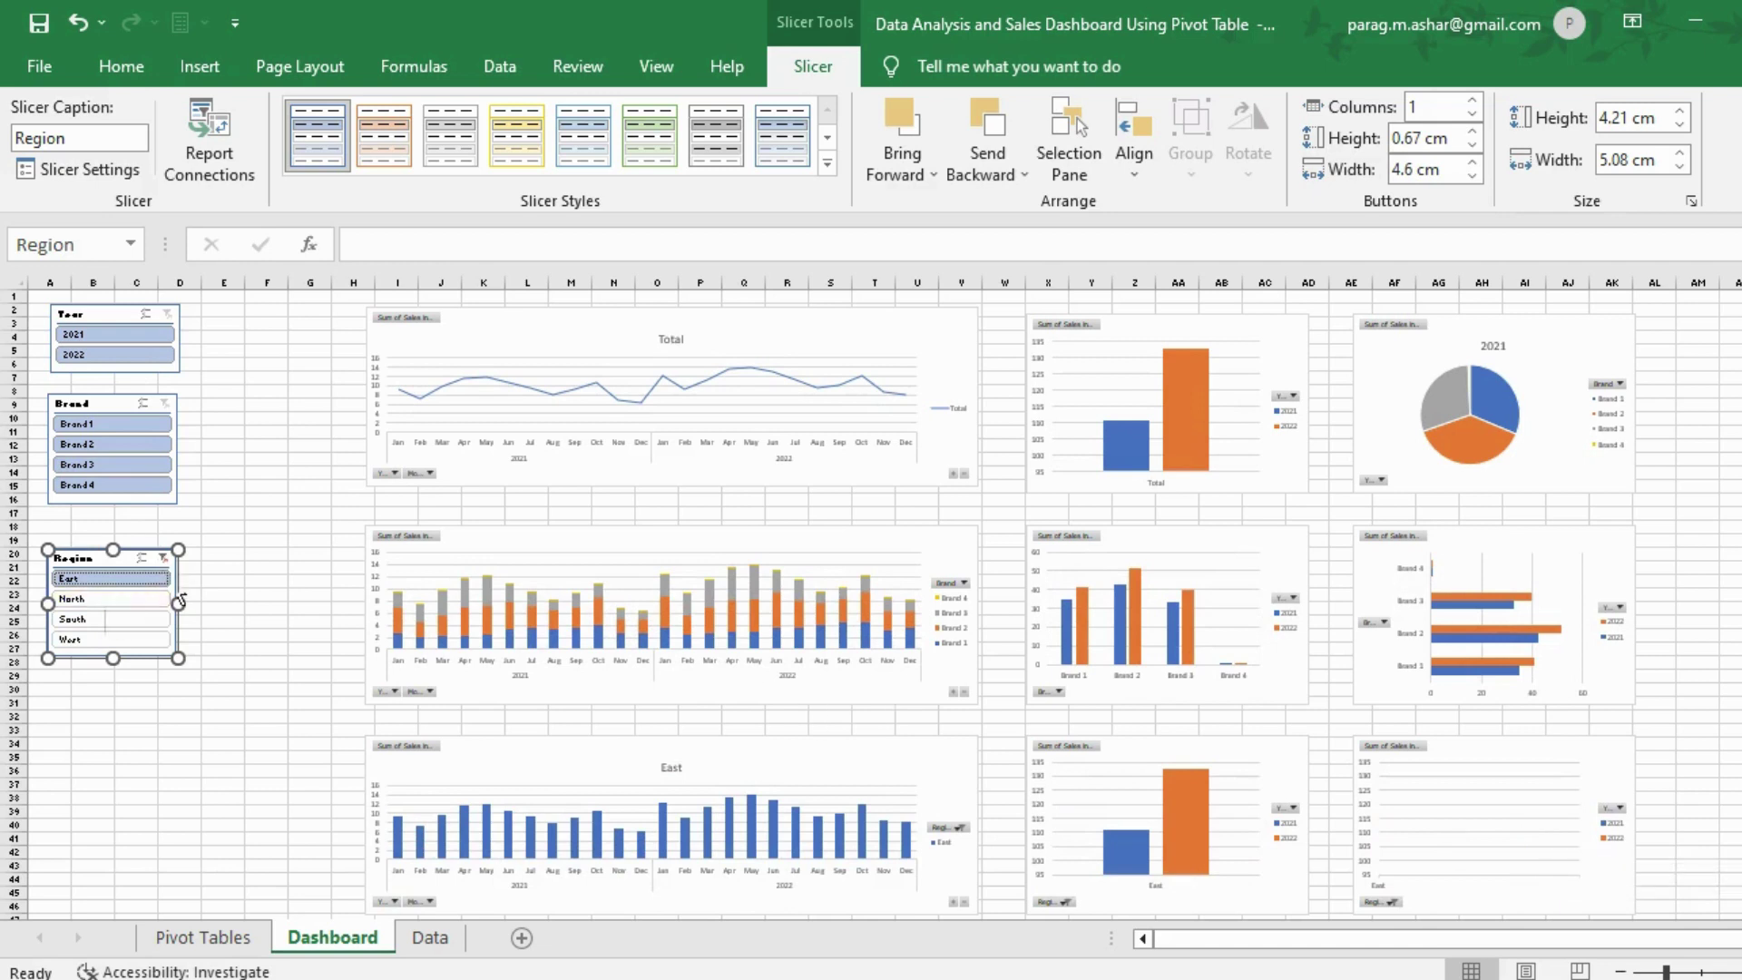
click(107, 604)
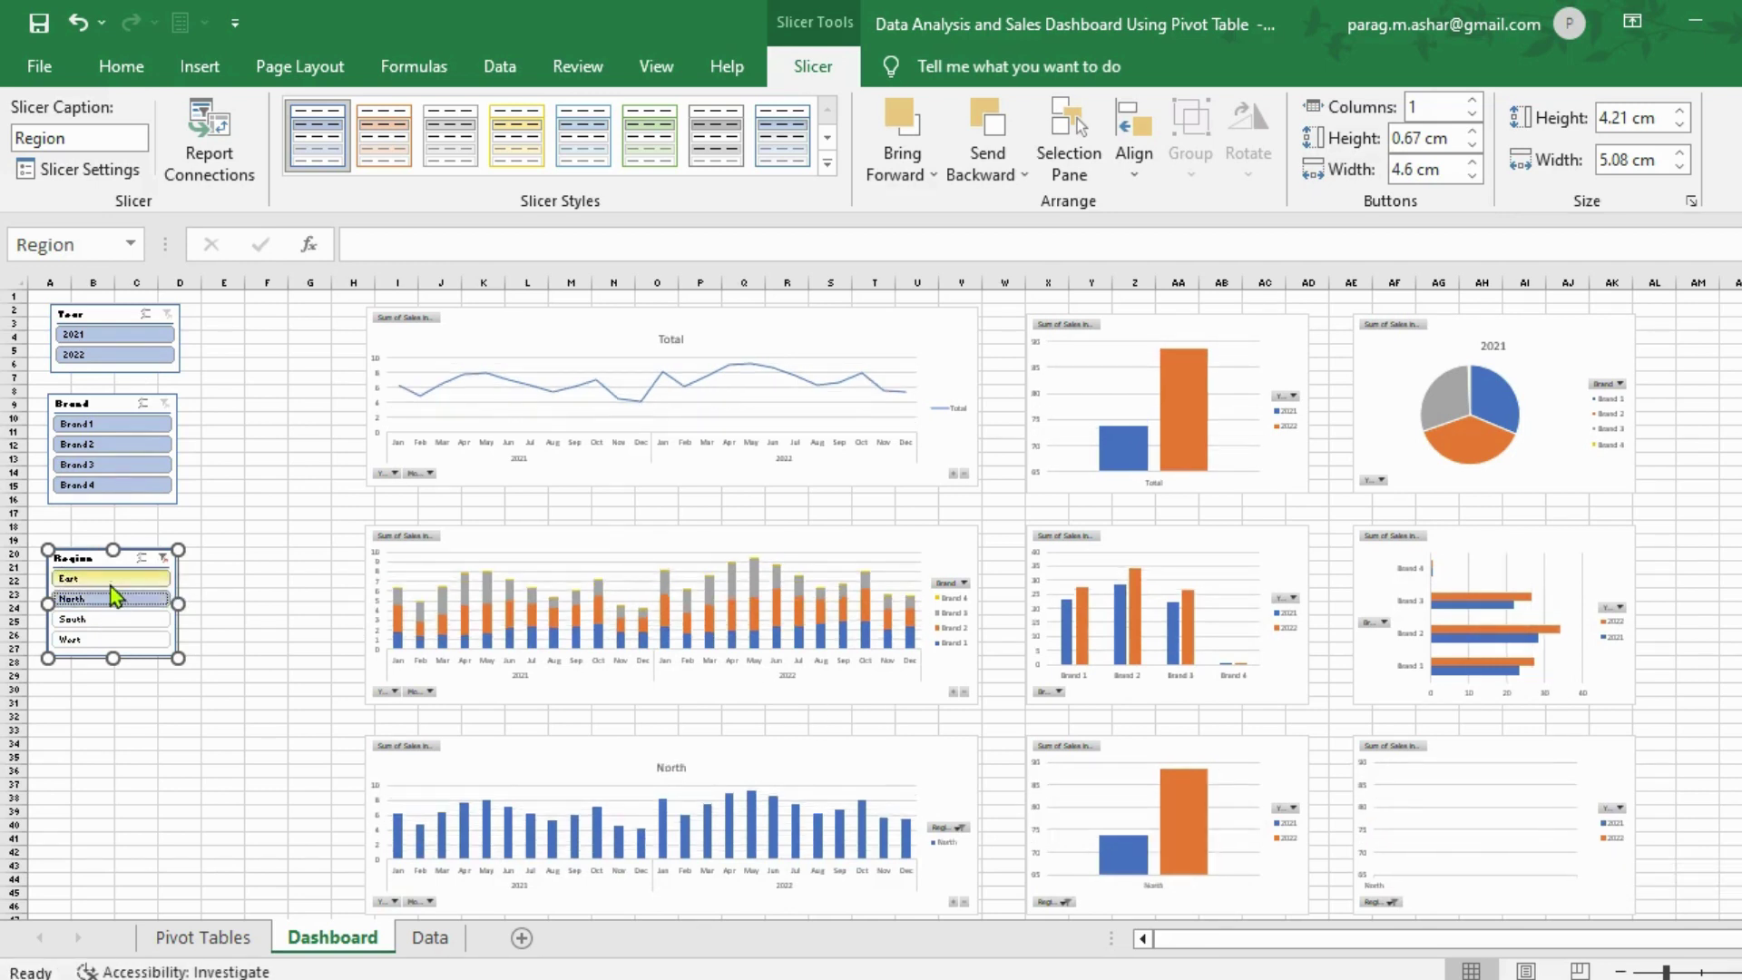
shift+click(112, 639)
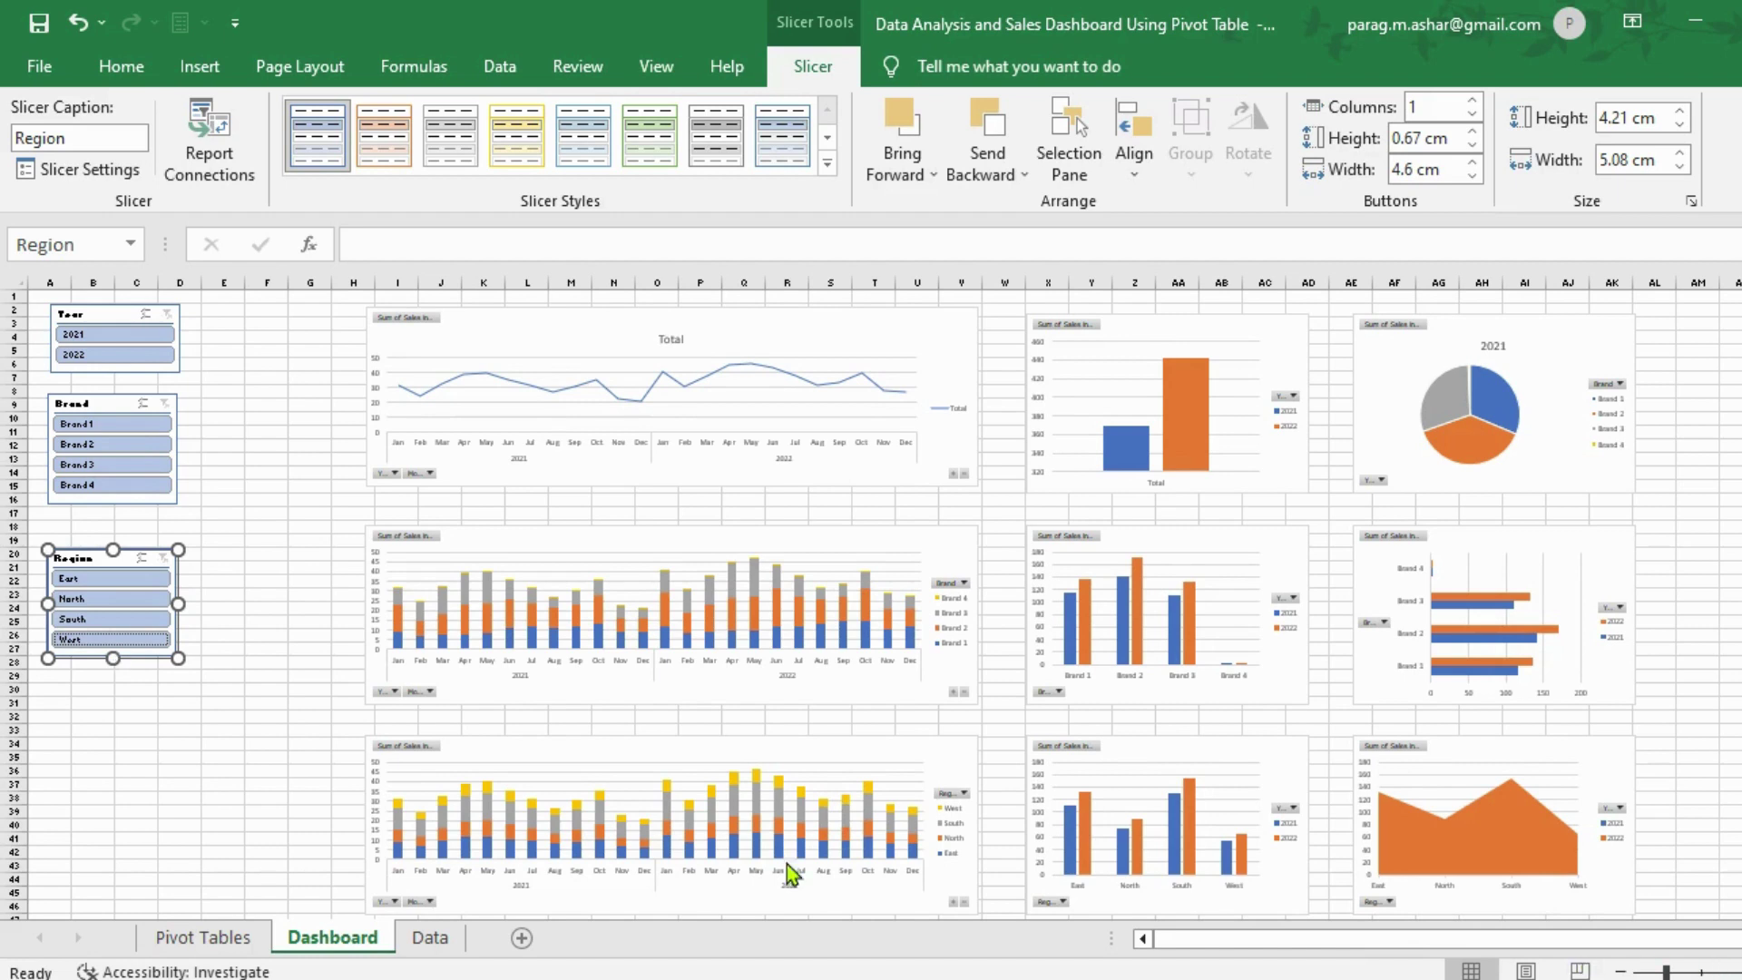
key(Escape)
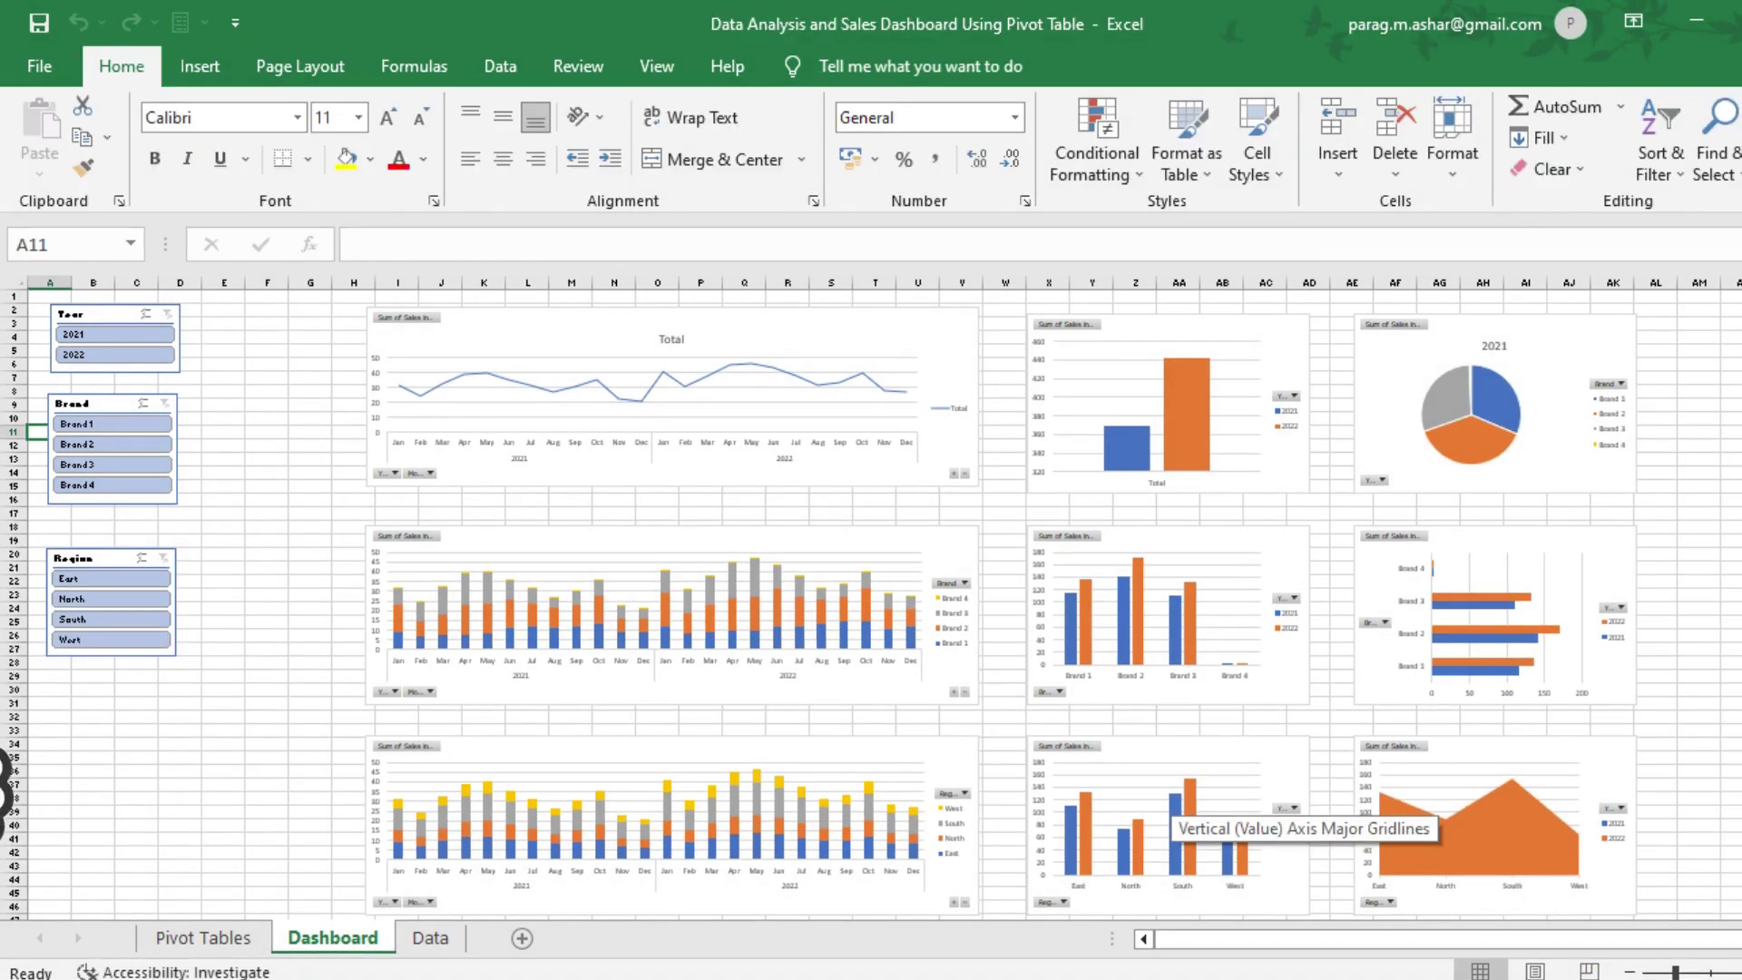